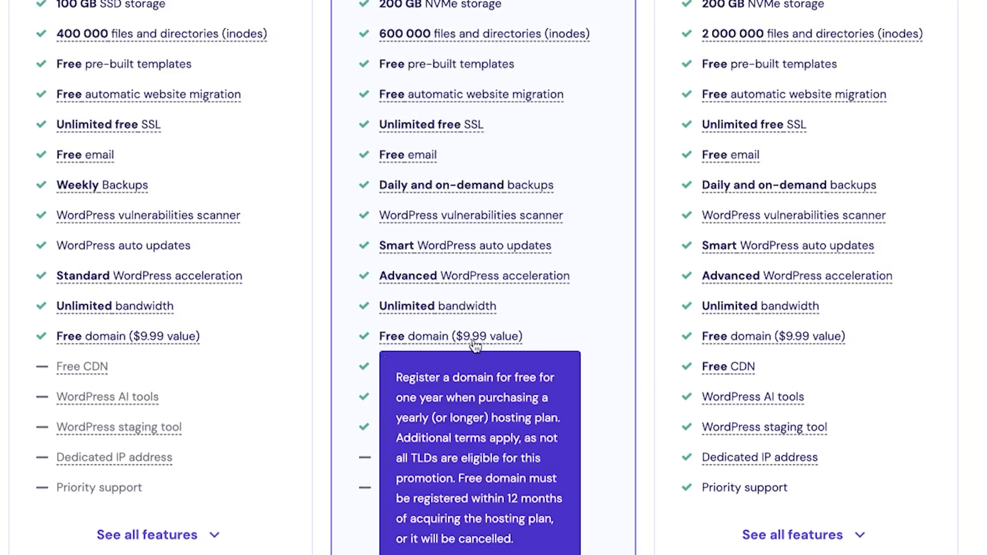
# - Compare the hosting plans and start checkout for the Business plan
pyautogui.scroll(4, 563, 479)
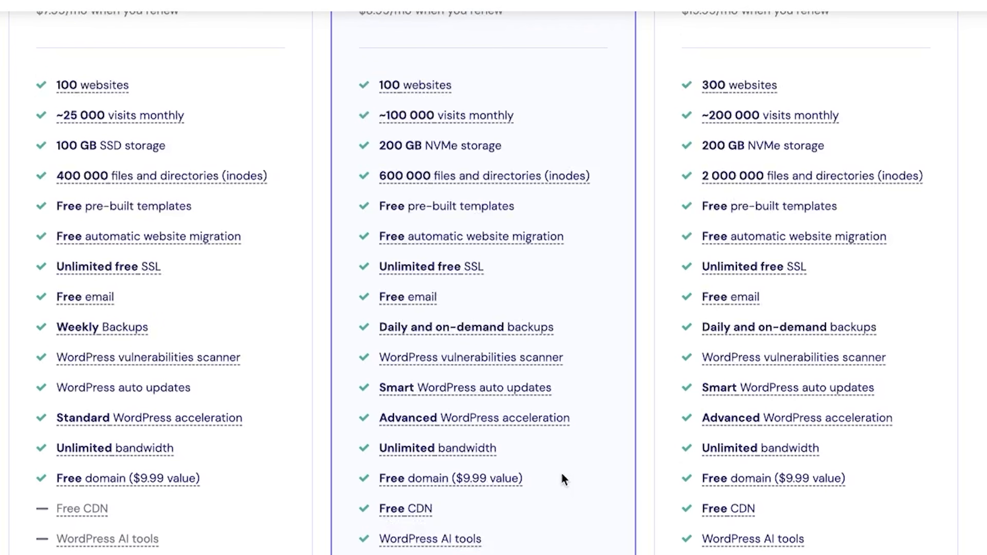
pyautogui.scroll(6, 559, 480)
pyautogui.scroll(3, 403, 40)
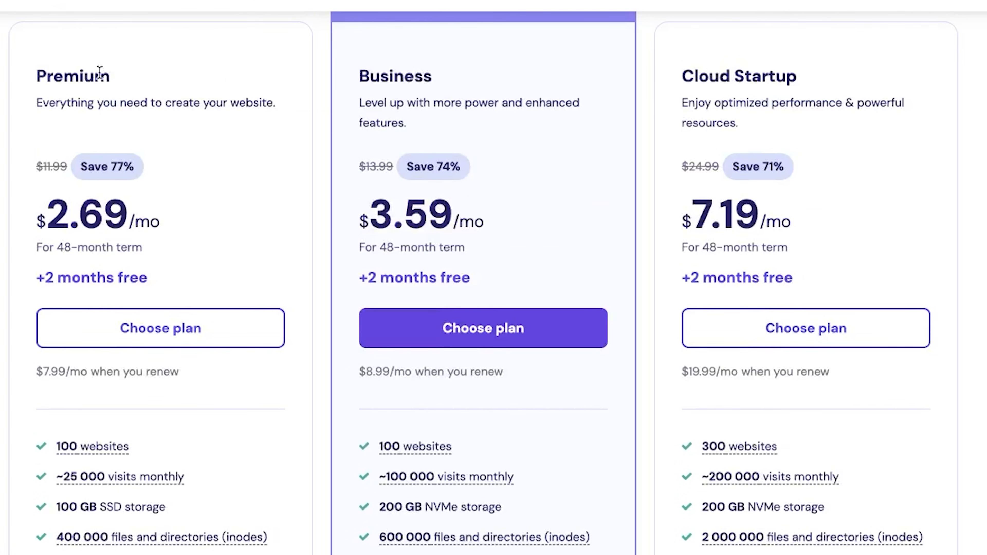
pyautogui.scroll(-4, 147, 214)
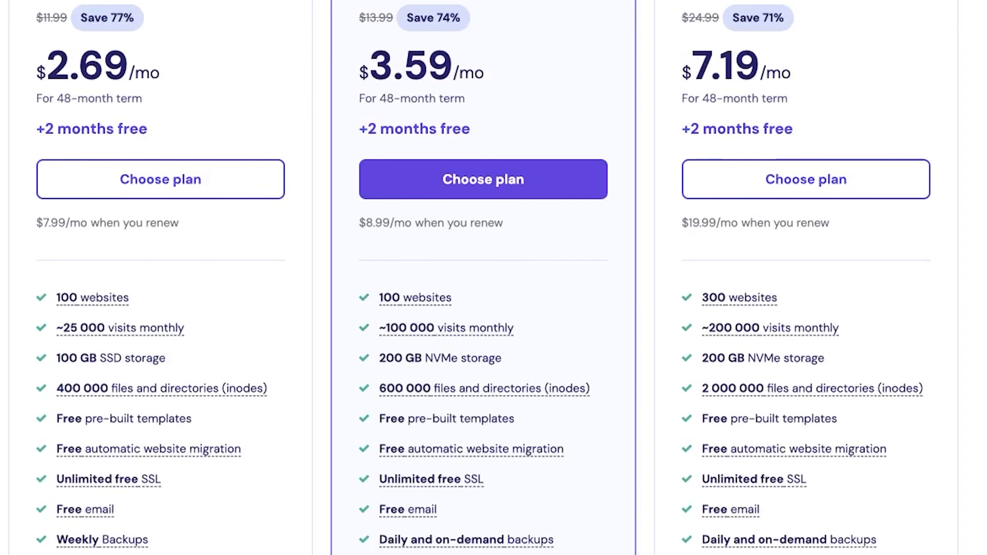
pyautogui.scroll(-10, 31, 342)
pyautogui.moveTo(64, 351)
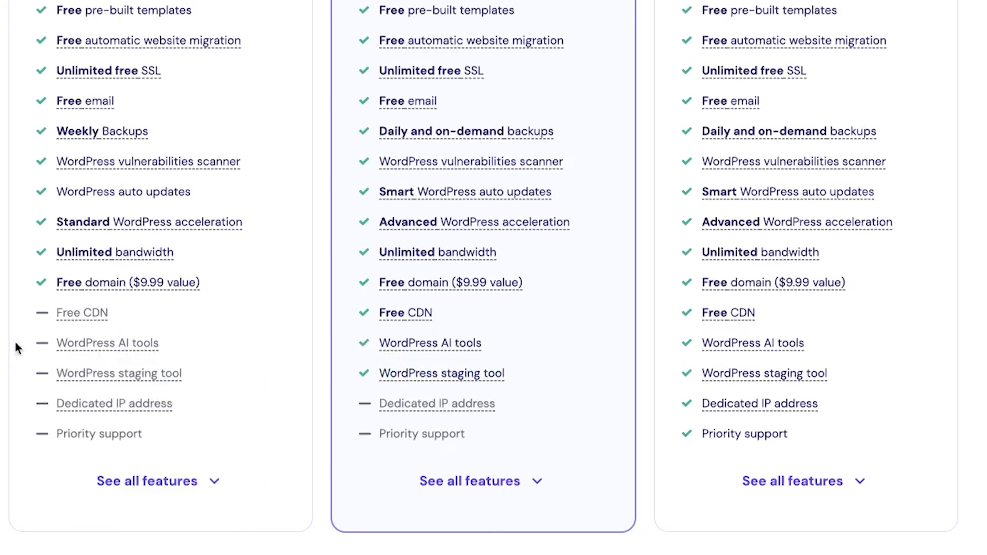
pyautogui.moveTo(406, 344)
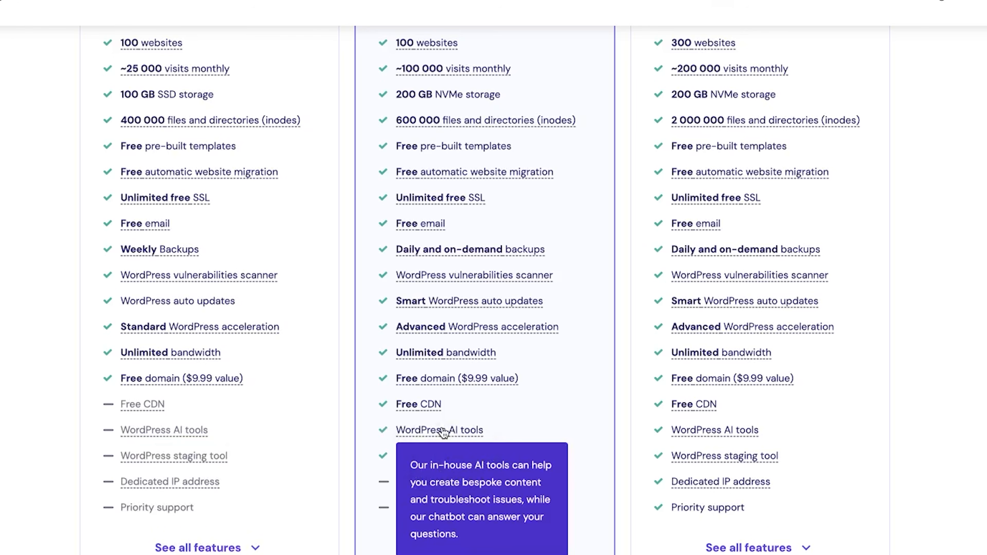
pyautogui.scroll(10, 442, 431)
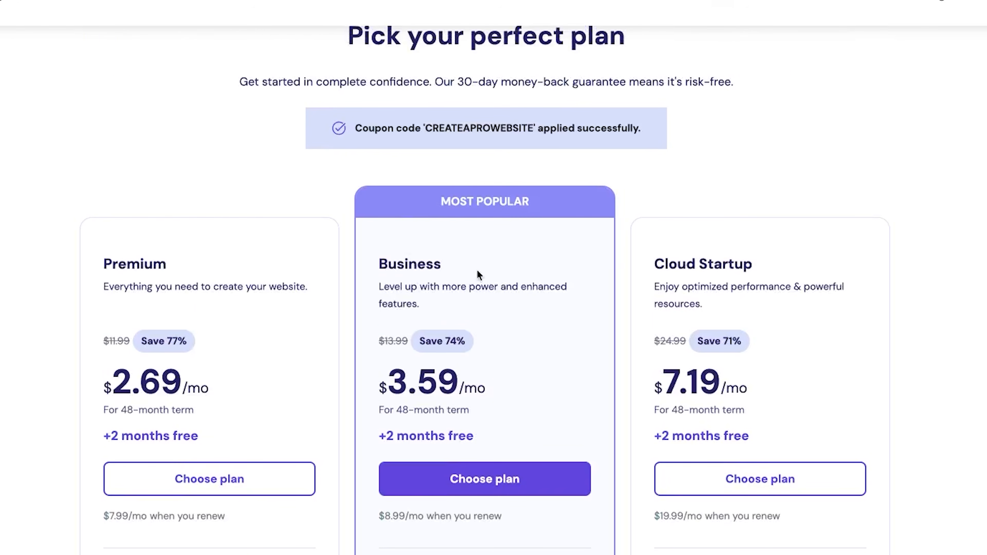
pyautogui.scroll(-3, 462, 296)
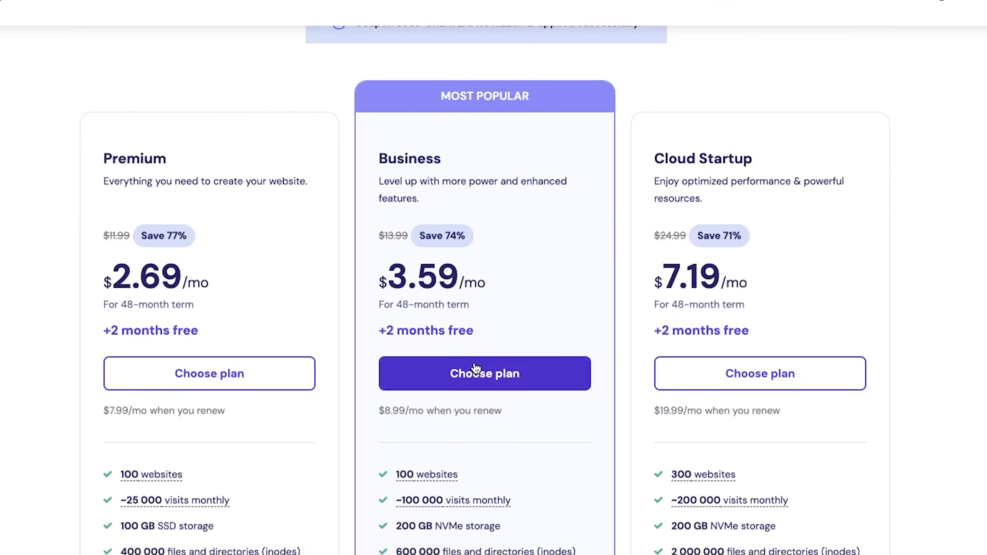
pyautogui.click(476, 372)
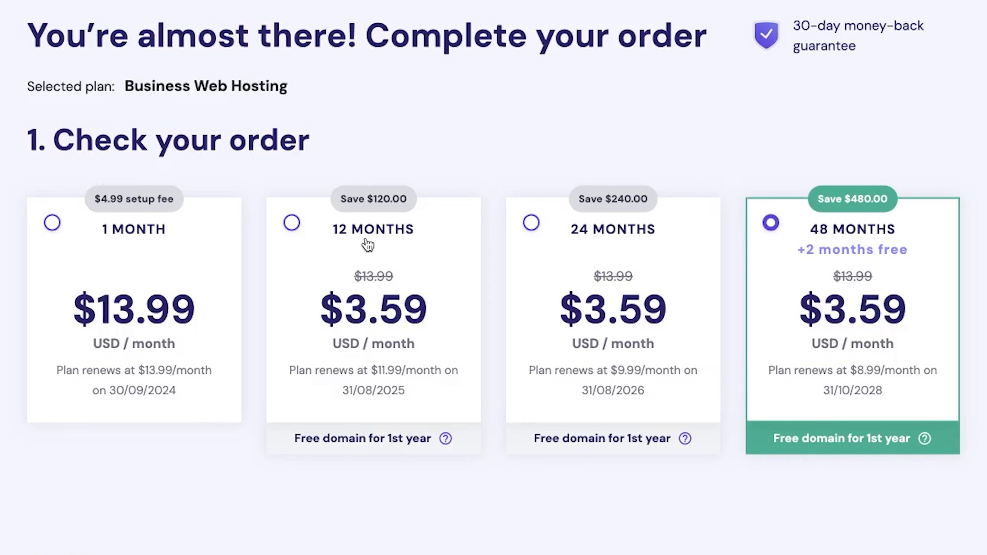
# - Switch the billing term to 12 months at $3.59/month with a free domain
pyautogui.click(292, 223)
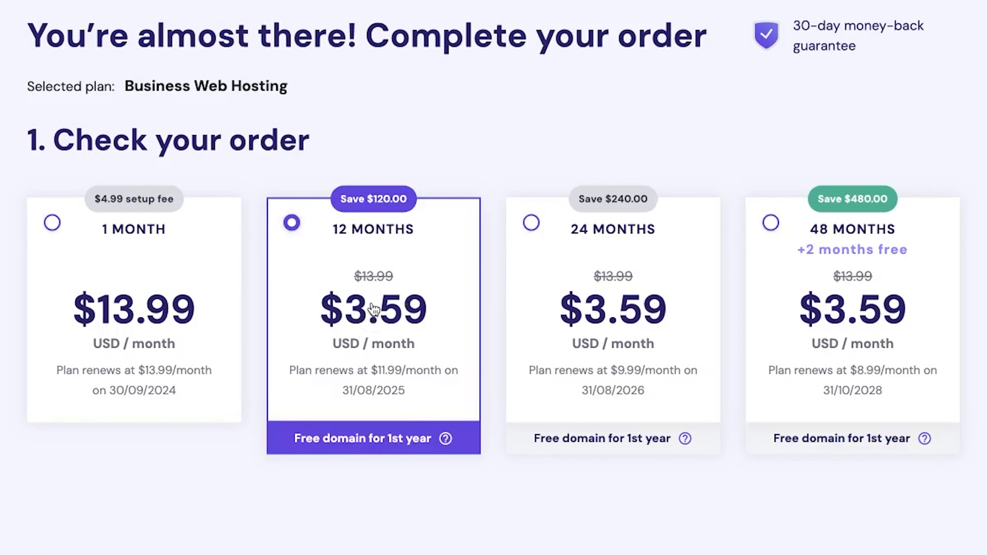
pyautogui.scroll(-5, 374, 309)
pyautogui.scroll(-8, 374, 304)
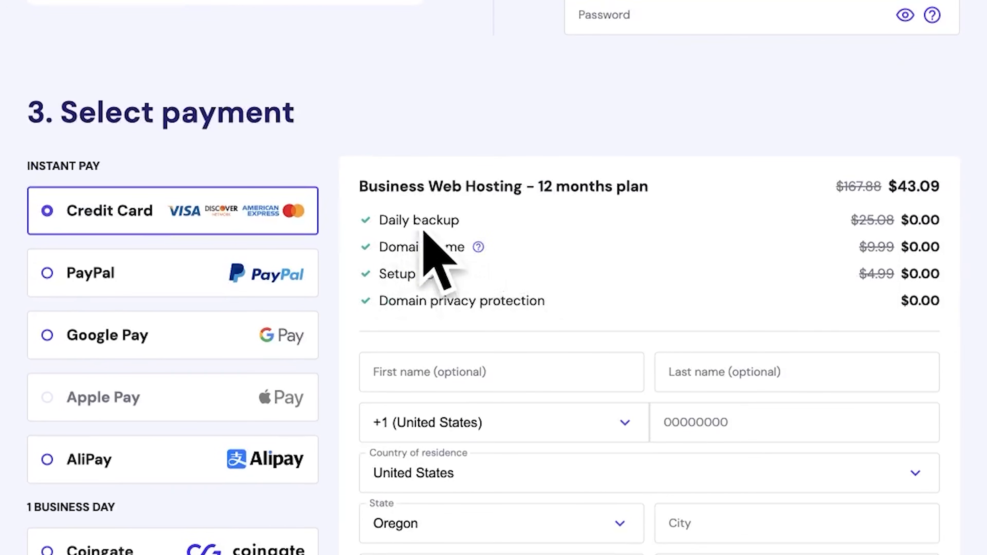
pyautogui.scroll(12, 399, 251)
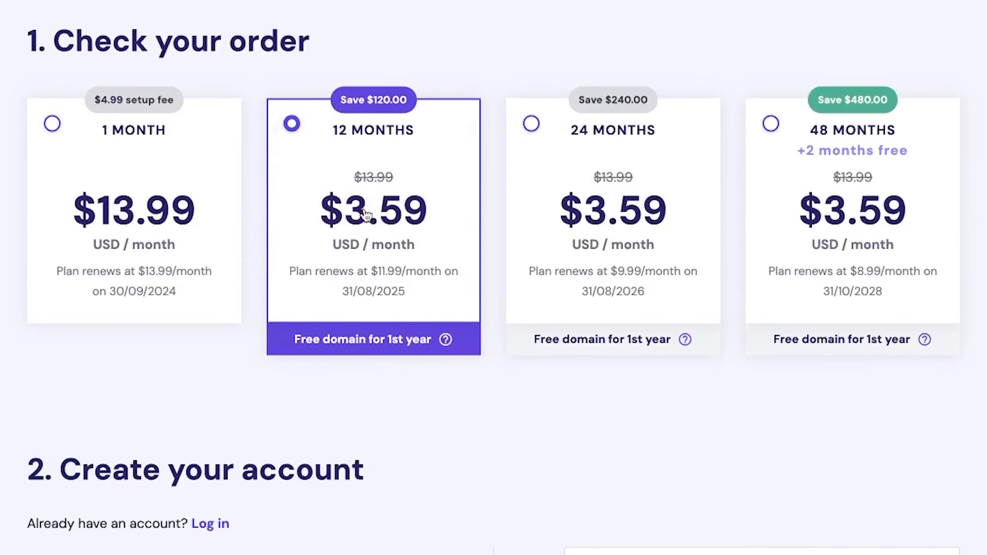
pyautogui.scroll(-8, 432, 313)
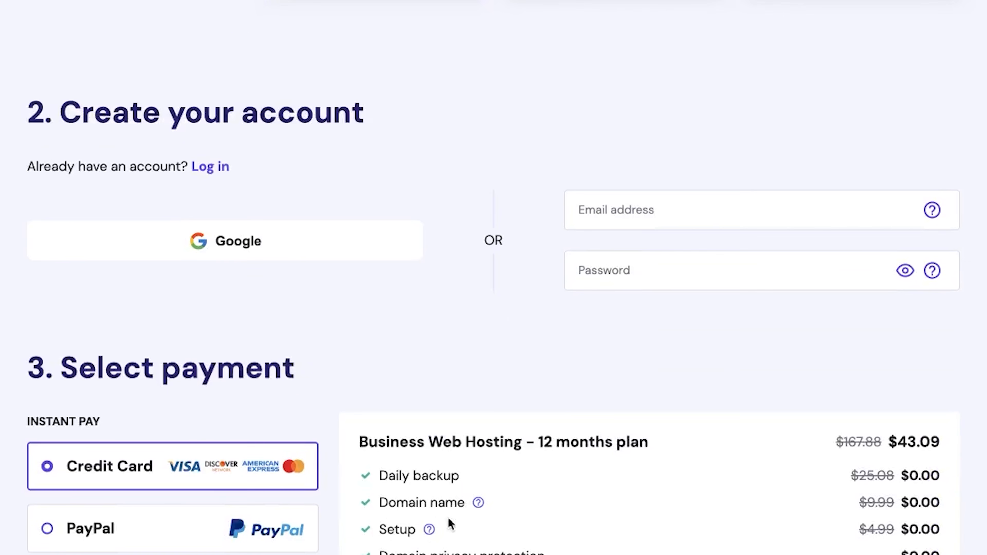
pyautogui.scroll(8, 418, 440)
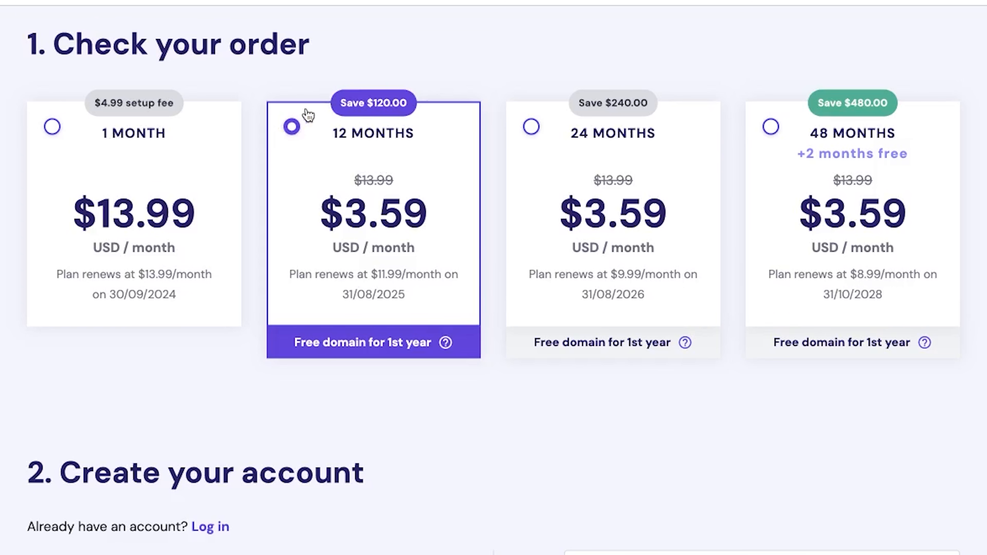
# - Scroll through checkout's account and payment sections, totalling $43.09 with the coupon
pyautogui.scroll(-5, 310, 125)
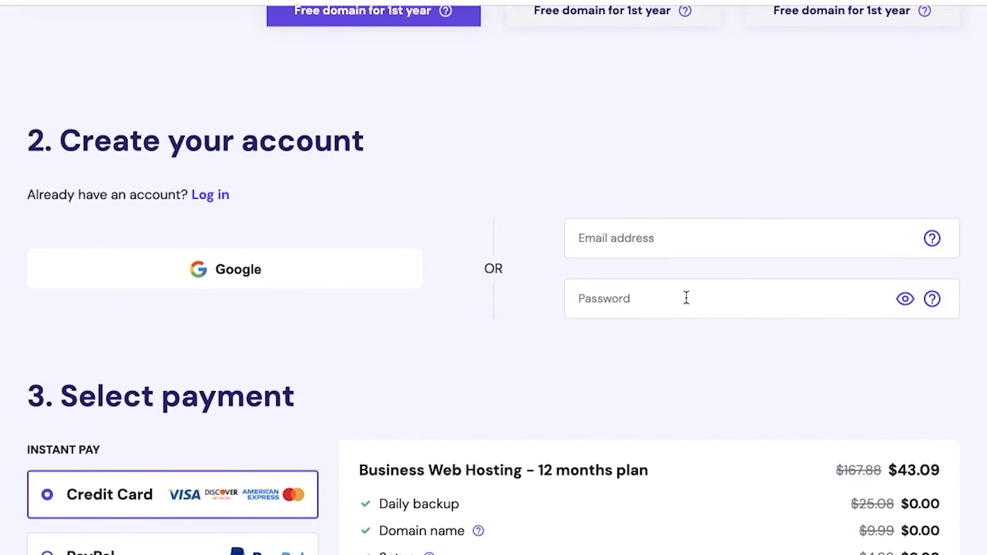
pyautogui.scroll(5, 698, 289)
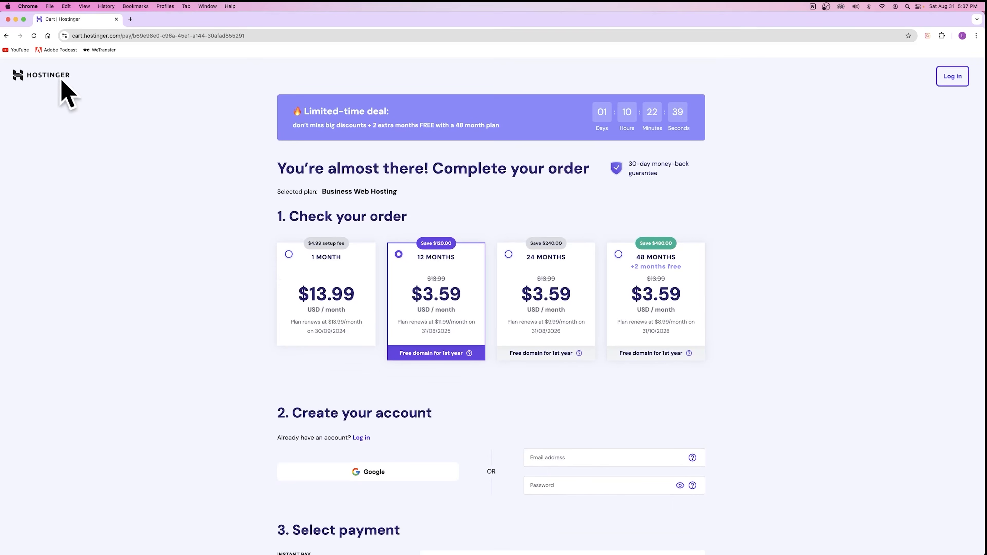
pyautogui.scroll(-3, 563, 350)
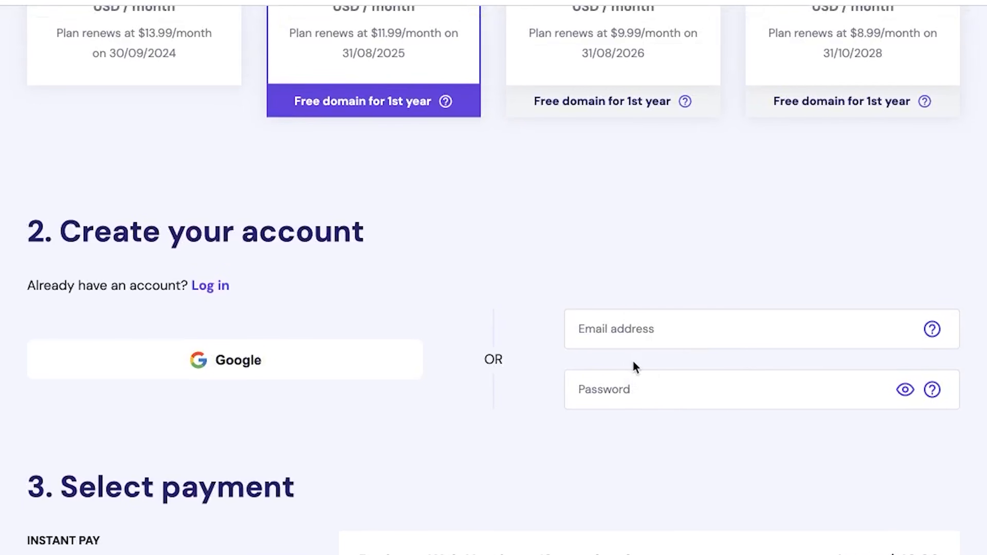
pyautogui.scroll(-10, 582, 376)
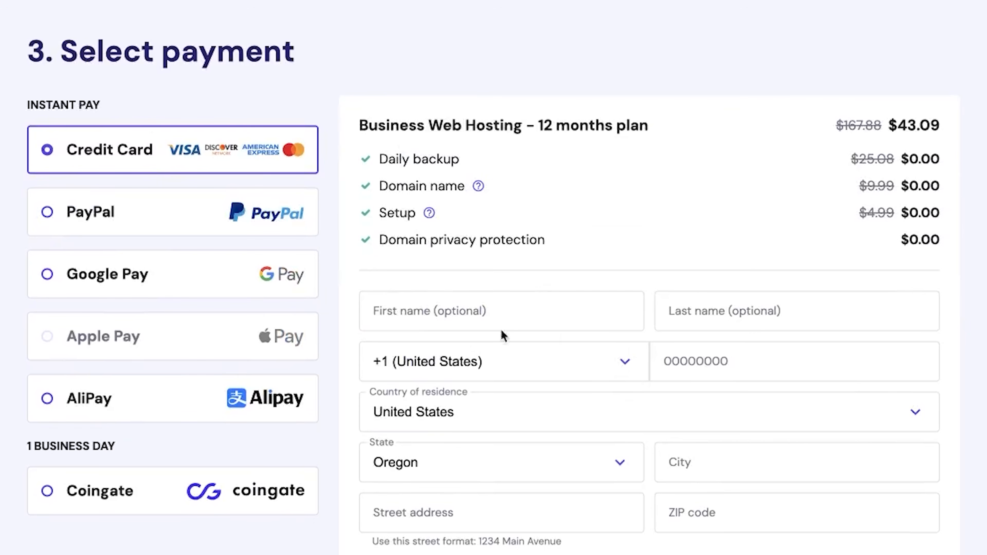
pyautogui.scroll(-10, 621, 341)
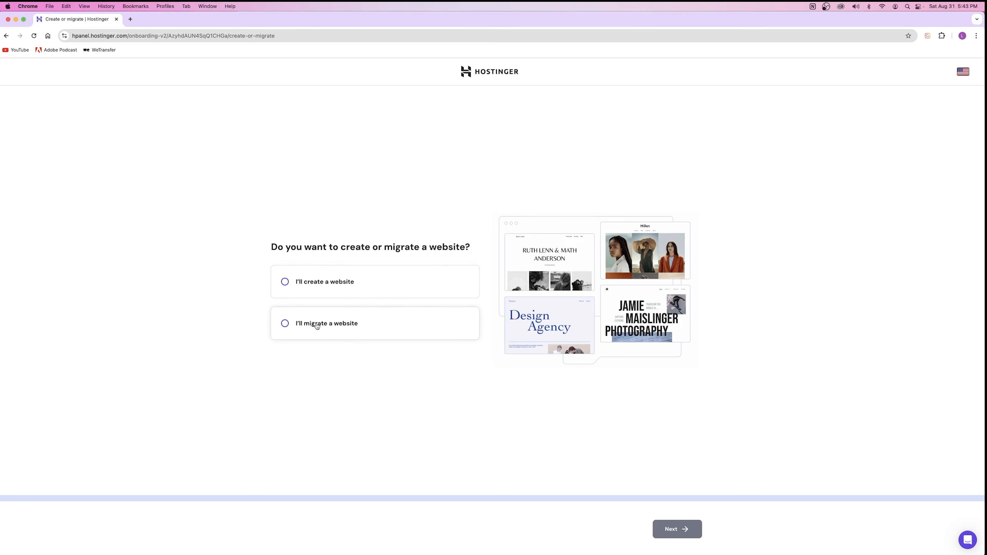
# - Choose to create a new website built with WordPress
pyautogui.click(318, 283)
pyautogui.click(671, 529)
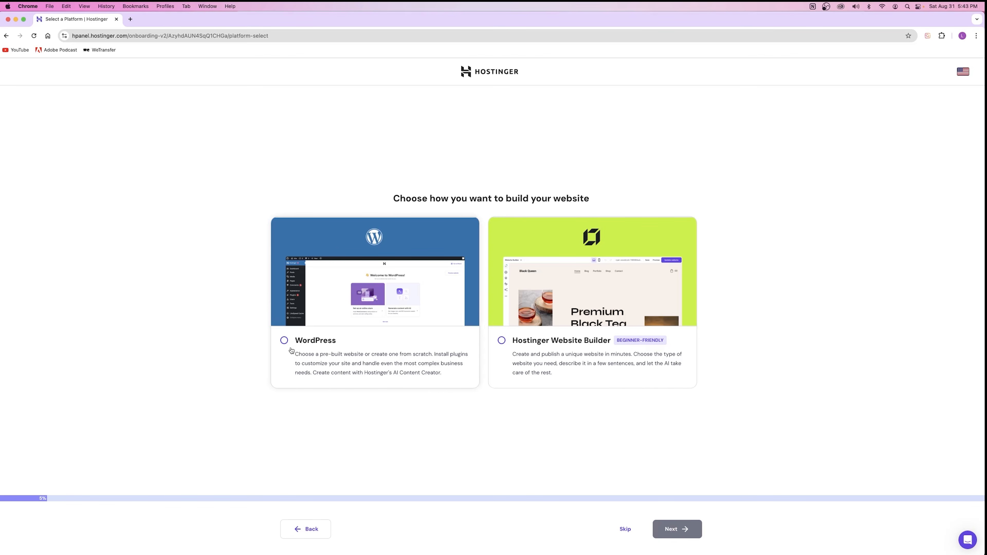
pyautogui.click(284, 341)
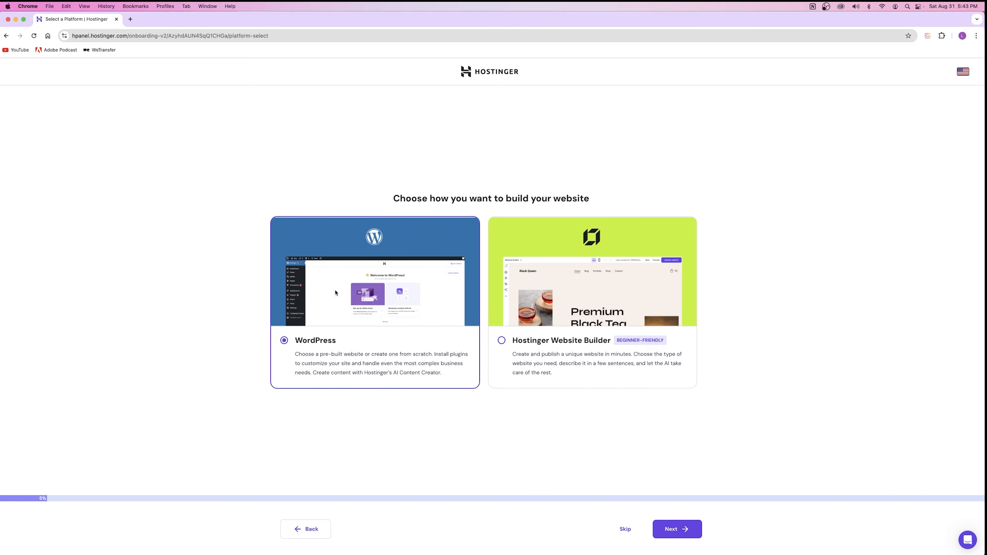
pyautogui.click(684, 529)
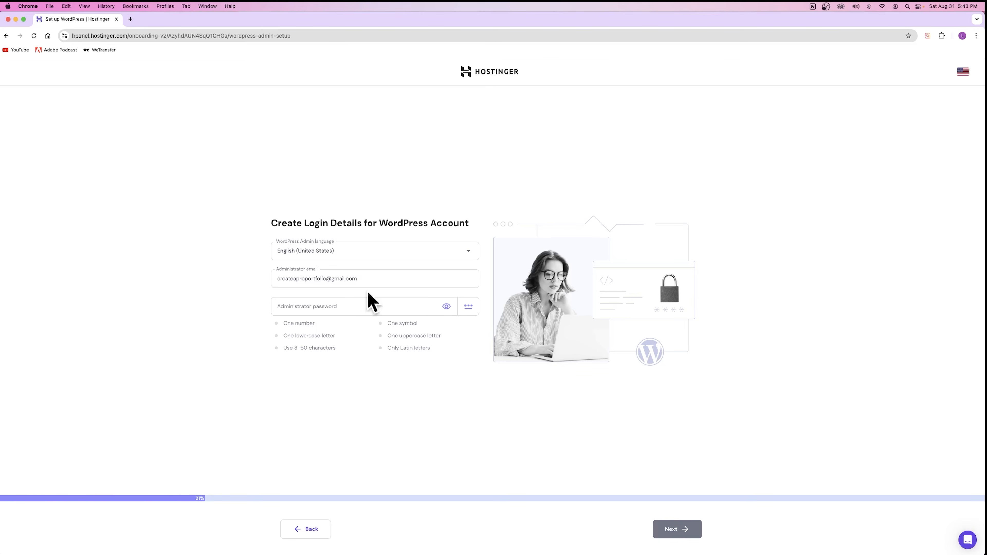
# - Set the administrator password and choose Blog as the website type
pyautogui.click(307, 306)
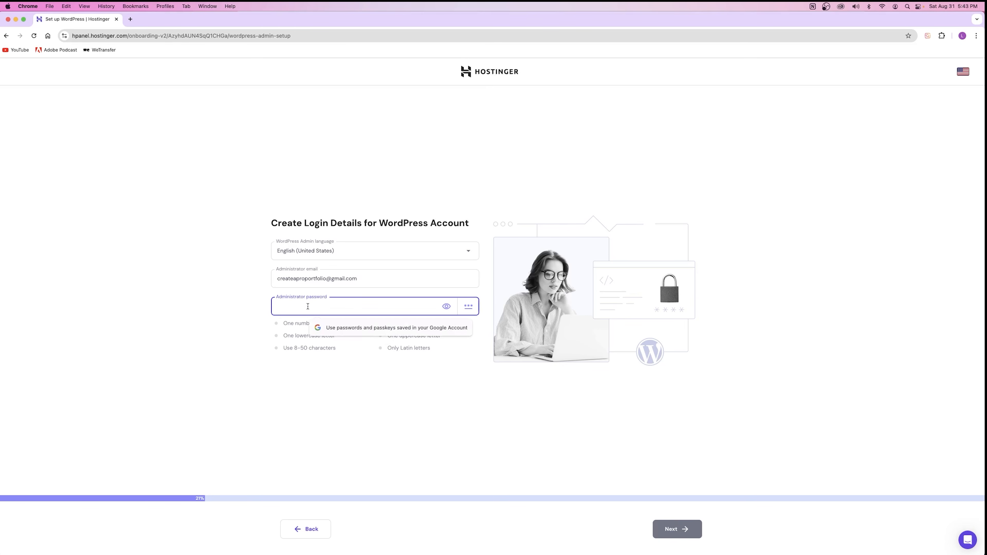
pyautogui.click(364, 381)
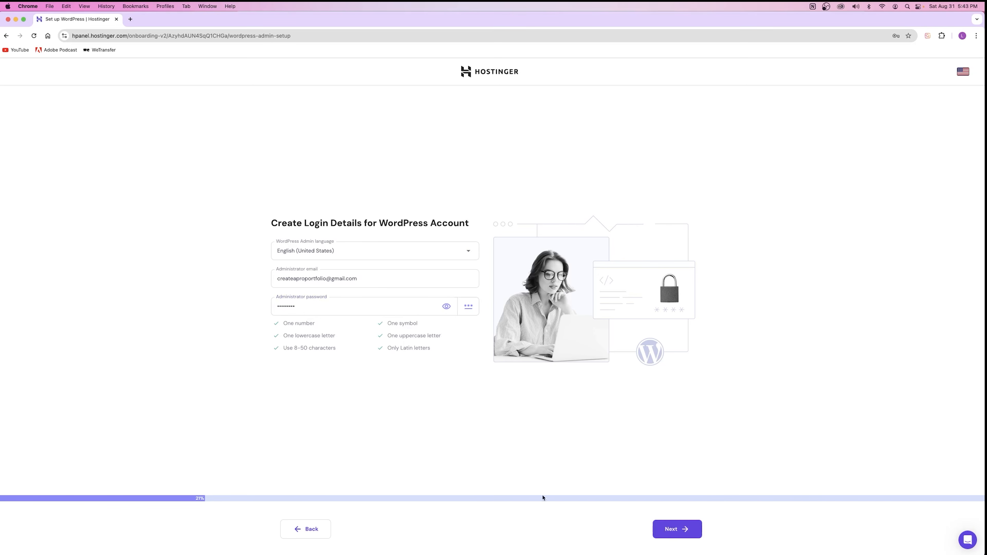
pyautogui.click(663, 534)
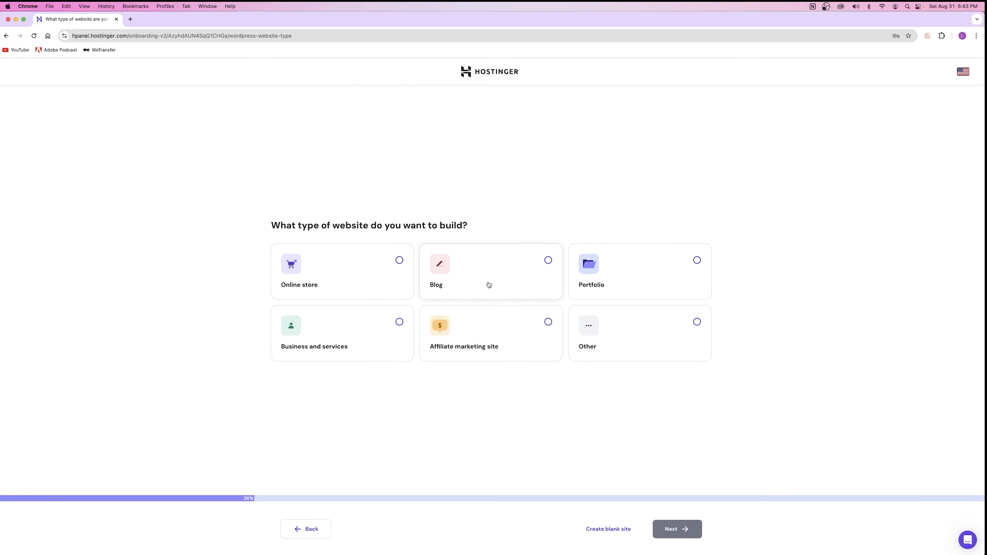
pyautogui.click(507, 276)
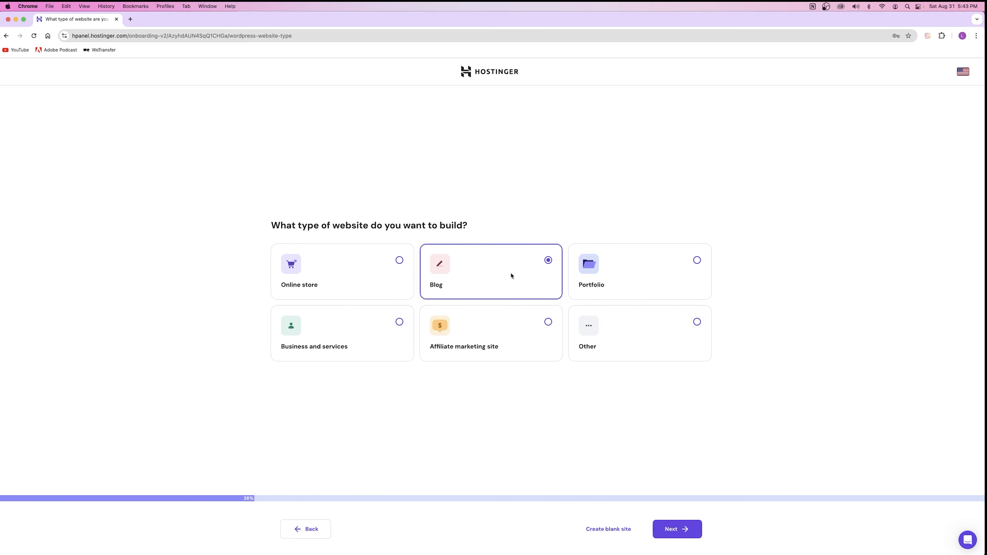
pyautogui.click(677, 528)
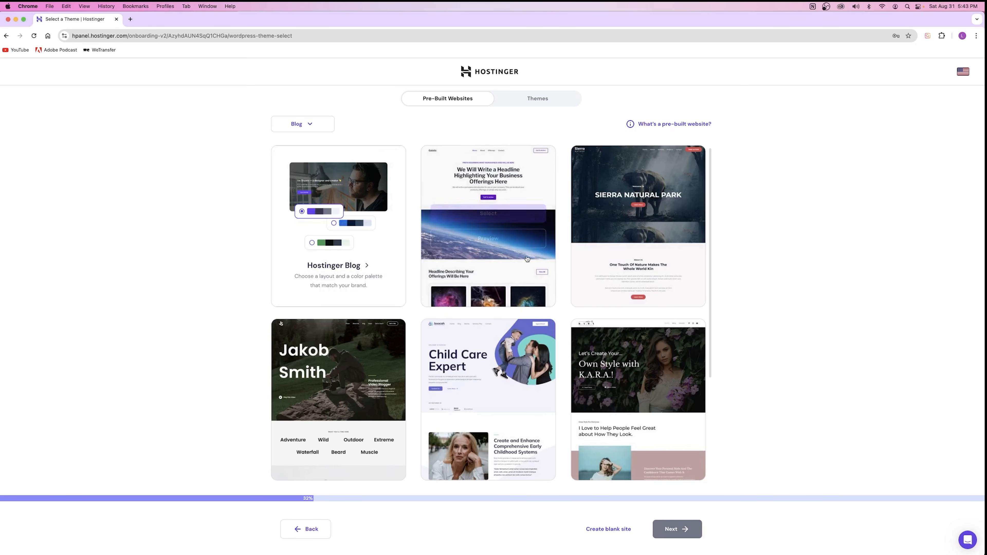
# - Start from a blank site, deselecting All in One SEO, Akismet, MonsterInsights and Omnisend to keep only WPForms
pyautogui.moveTo(581, 293)
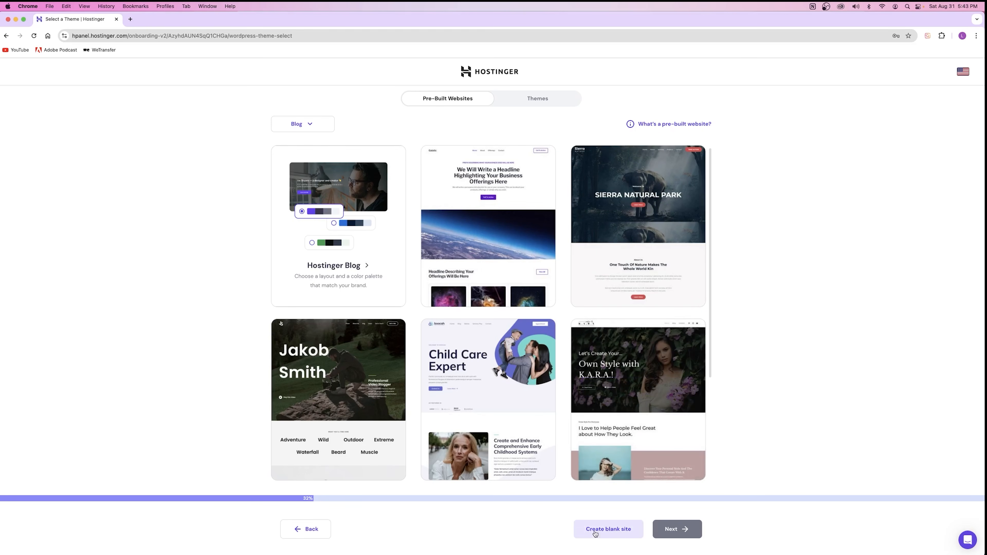
pyautogui.click(603, 530)
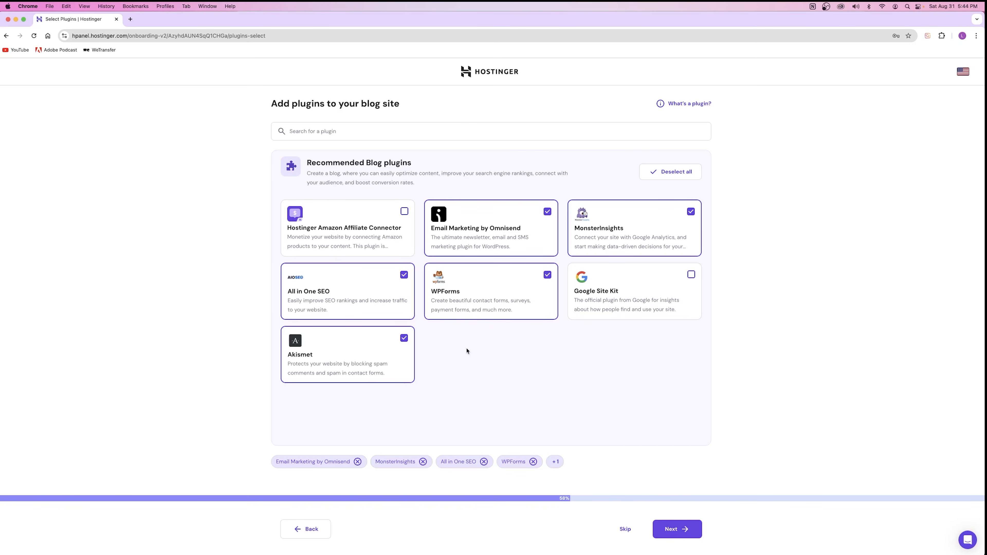
pyautogui.click(404, 276)
pyautogui.click(404, 339)
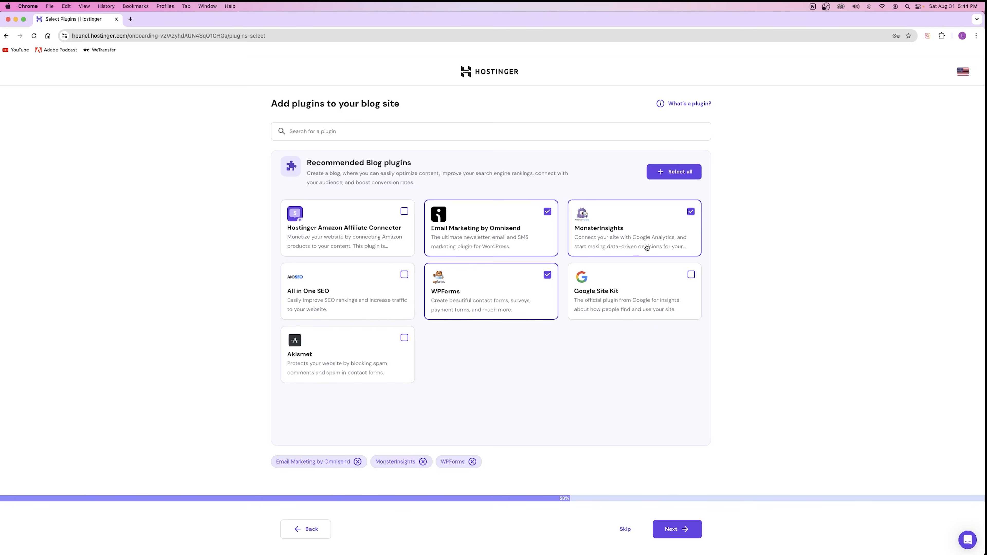
pyautogui.click(691, 211)
pyautogui.click(547, 211)
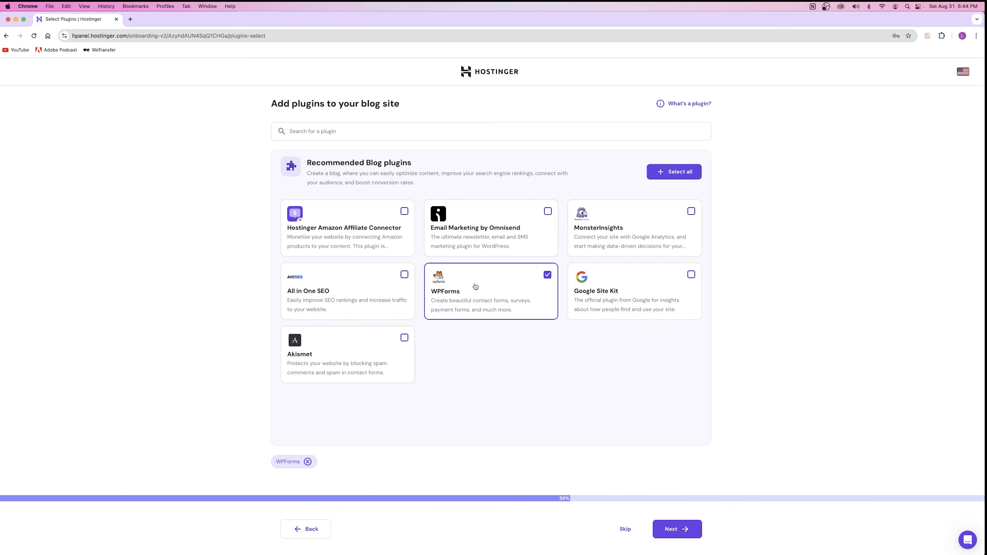
pyautogui.click(671, 529)
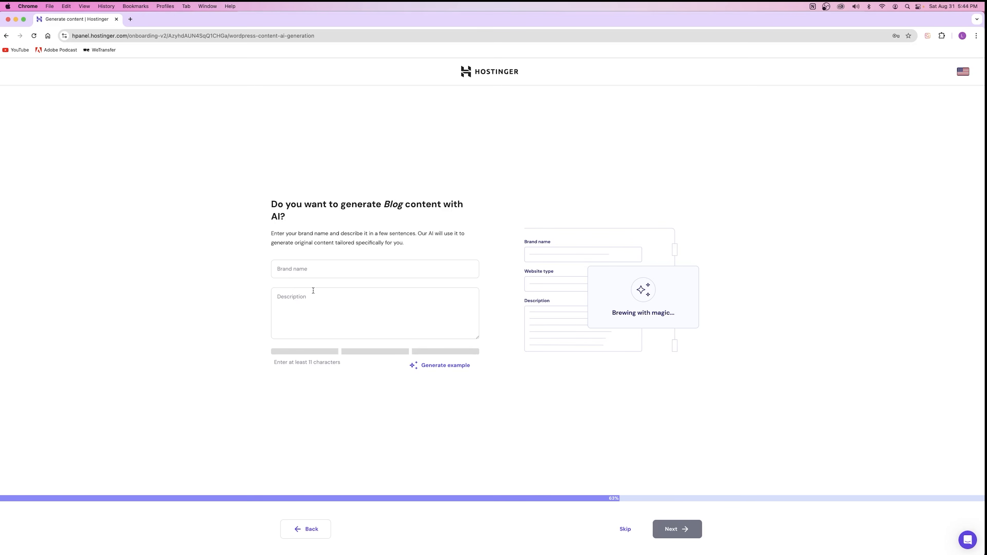
# - Skip AI blog content generation after visiting the brand name and description fields
pyautogui.click(304, 271)
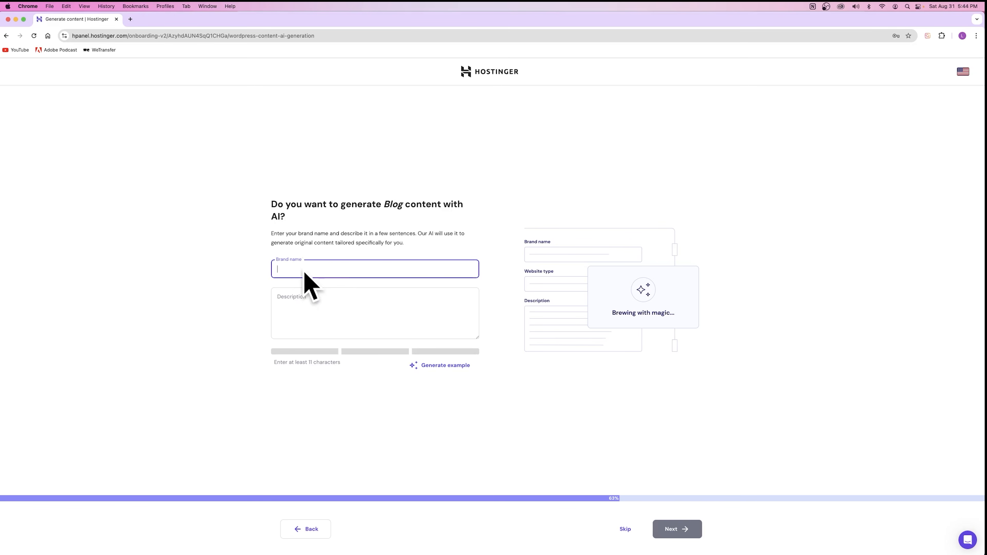
pyautogui.click(299, 303)
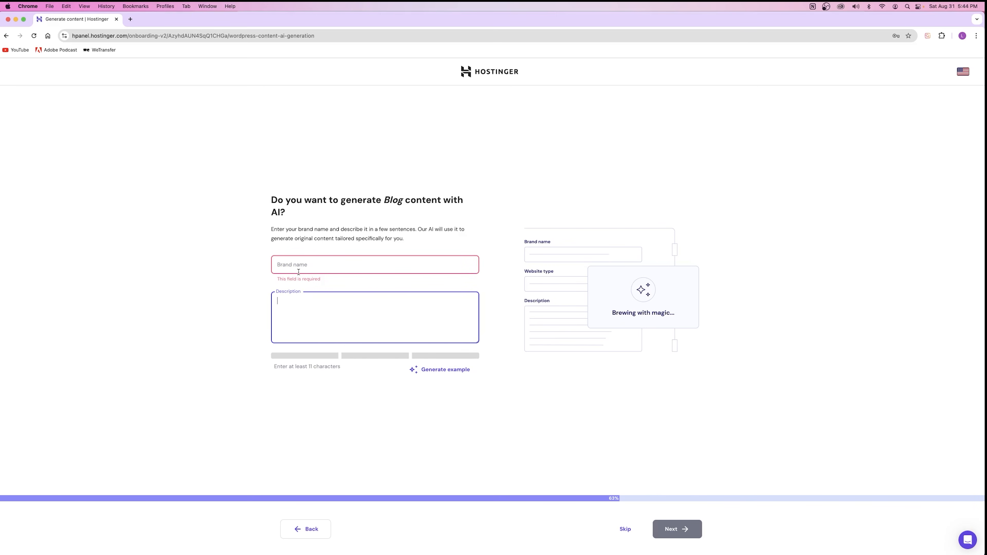
pyautogui.click(384, 285)
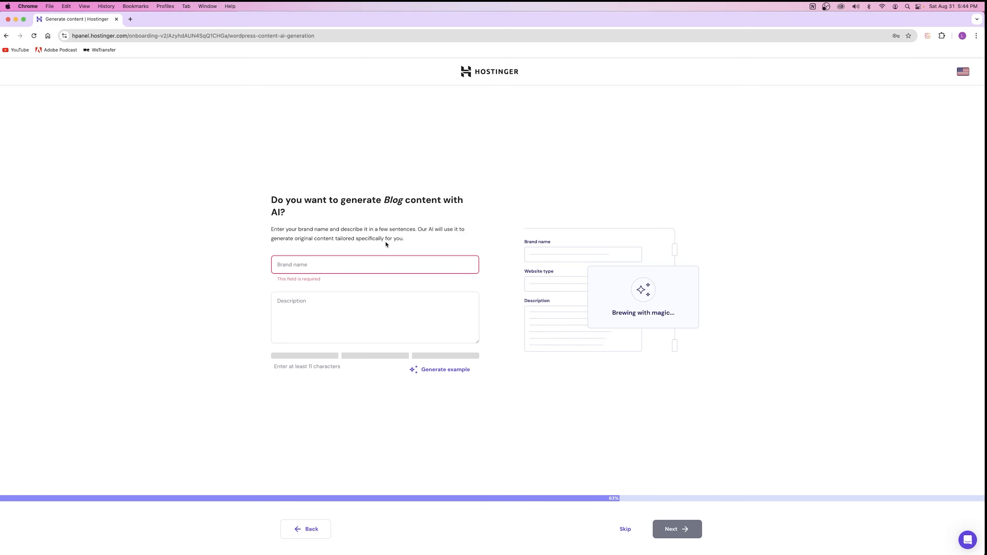
pyautogui.click(625, 532)
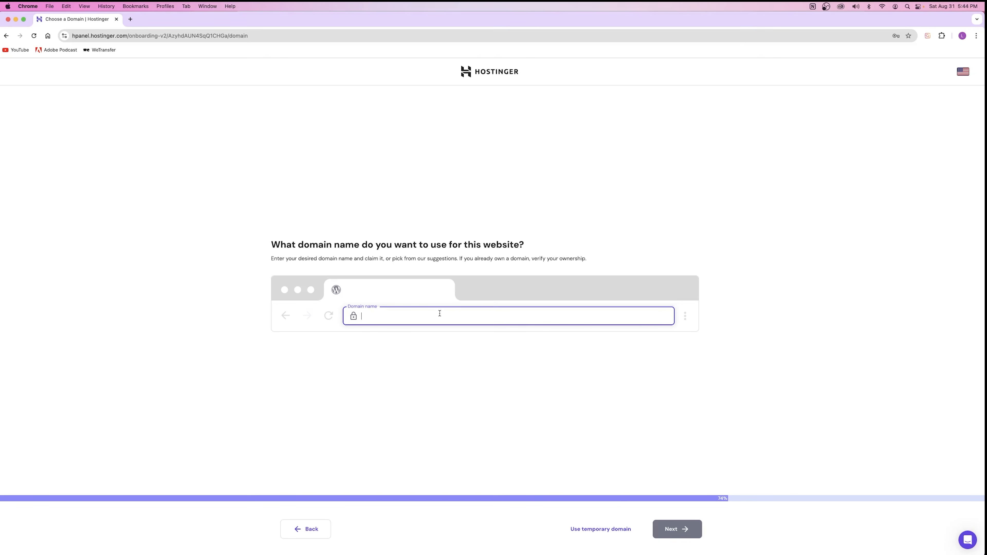
# - Search for capwhikingdream.com, select the .com suggestion and register it
pyautogui.write('capwhikingdream.com')
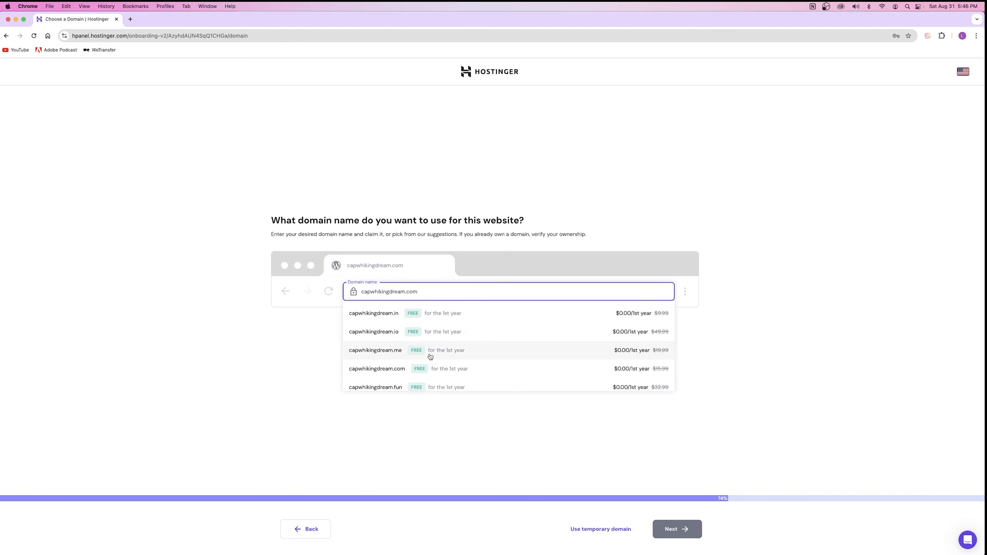
pyautogui.click(396, 376)
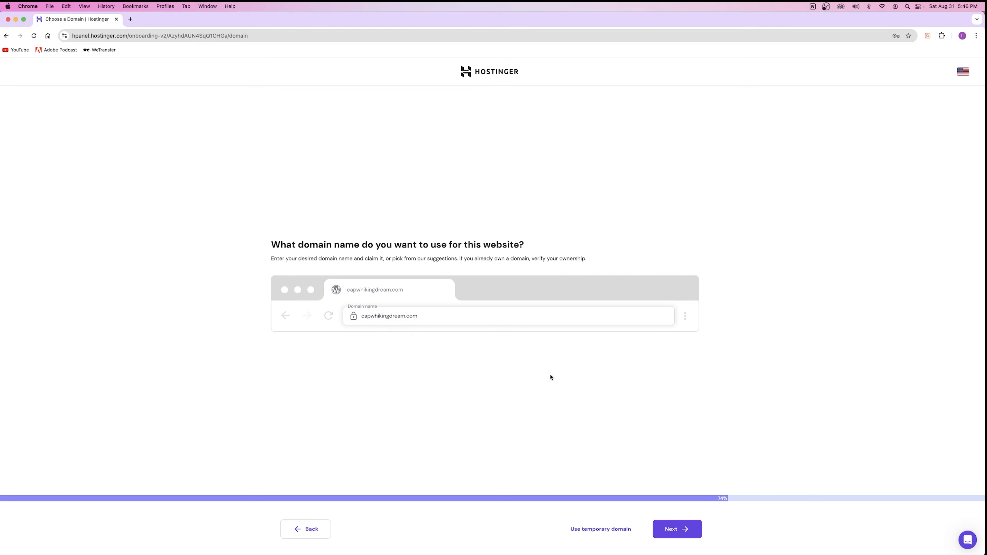
pyautogui.click(680, 533)
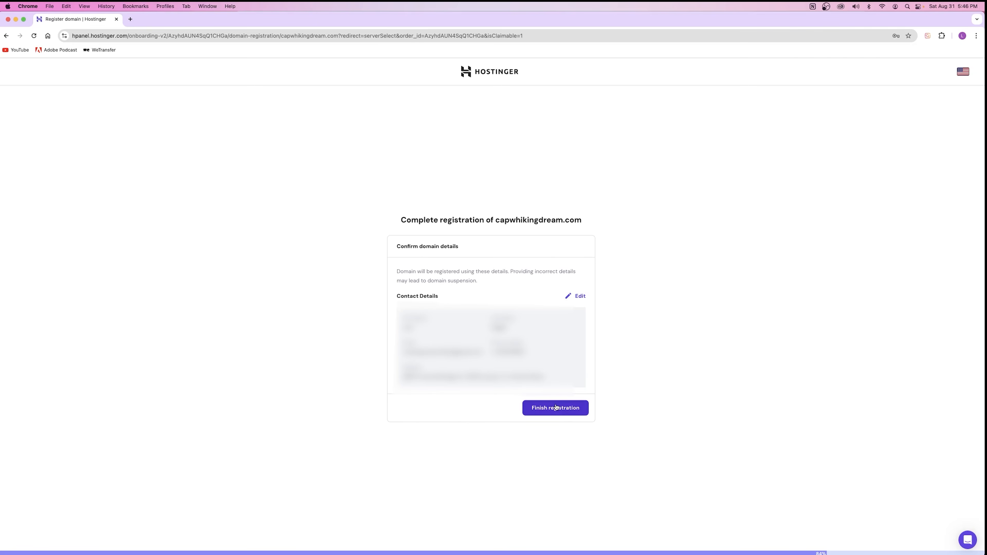
pyautogui.click(555, 407)
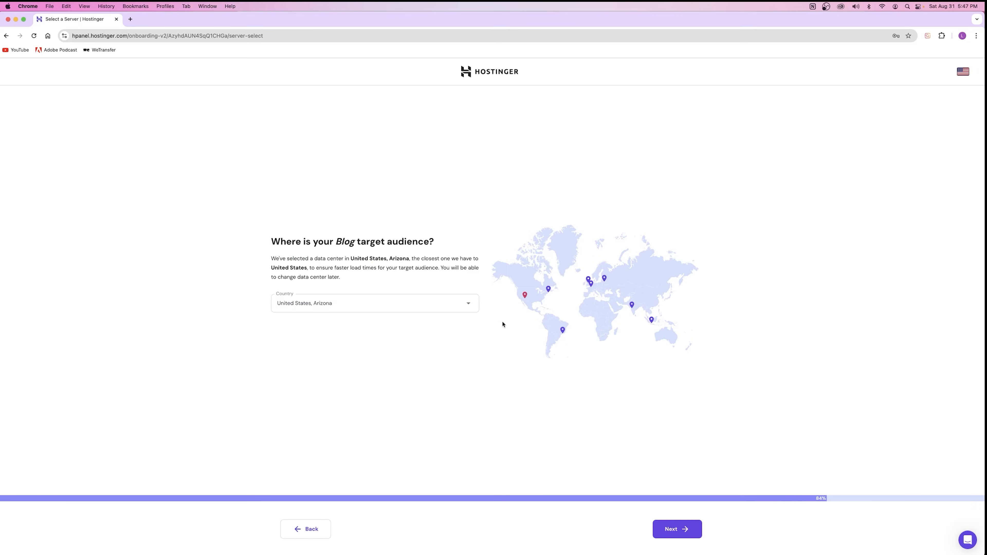
# - Keep the United States, Arizona data center after trying Lithuania, and install WordPress
pyautogui.moveTo(335, 267); pyautogui.dragTo(555, 254)
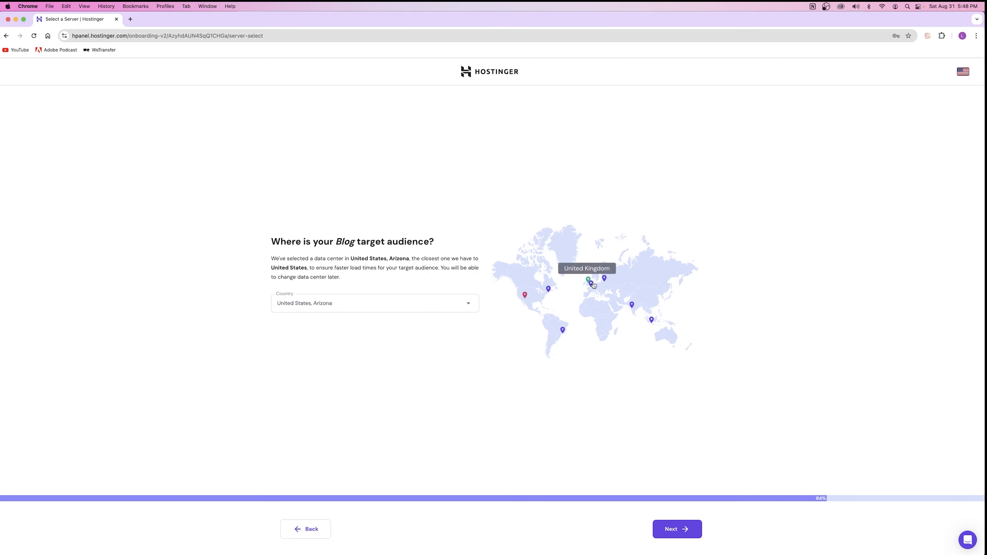
pyautogui.click(601, 282)
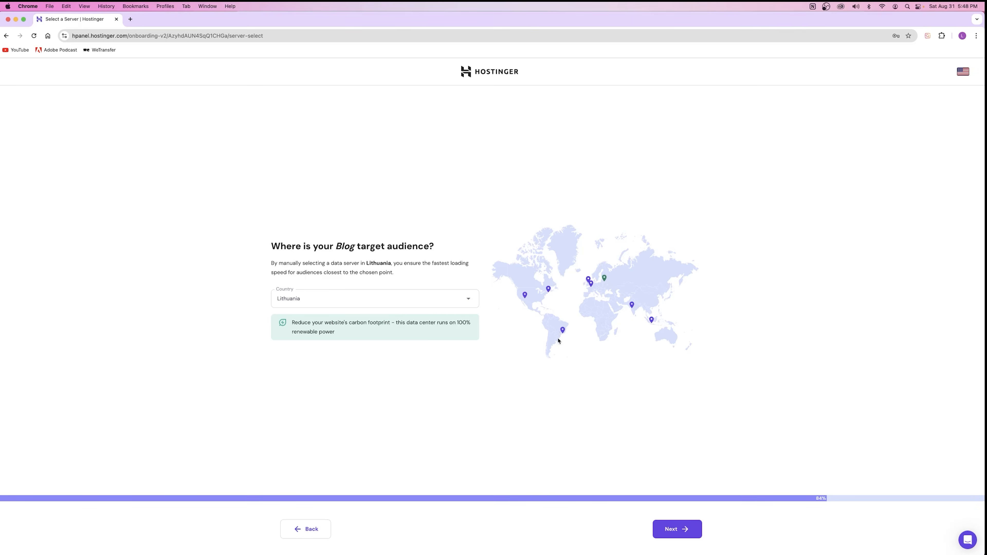
pyautogui.click(526, 296)
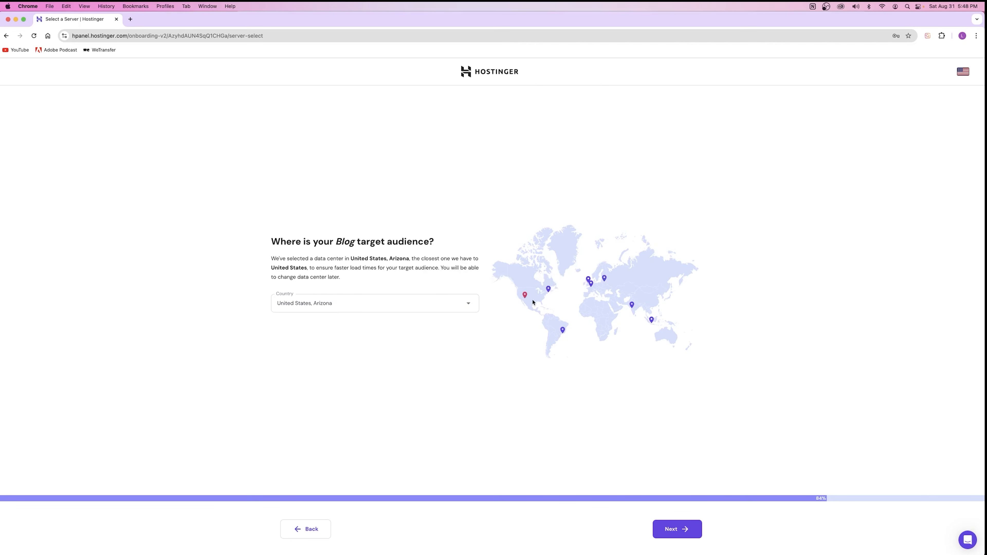
pyautogui.click(669, 527)
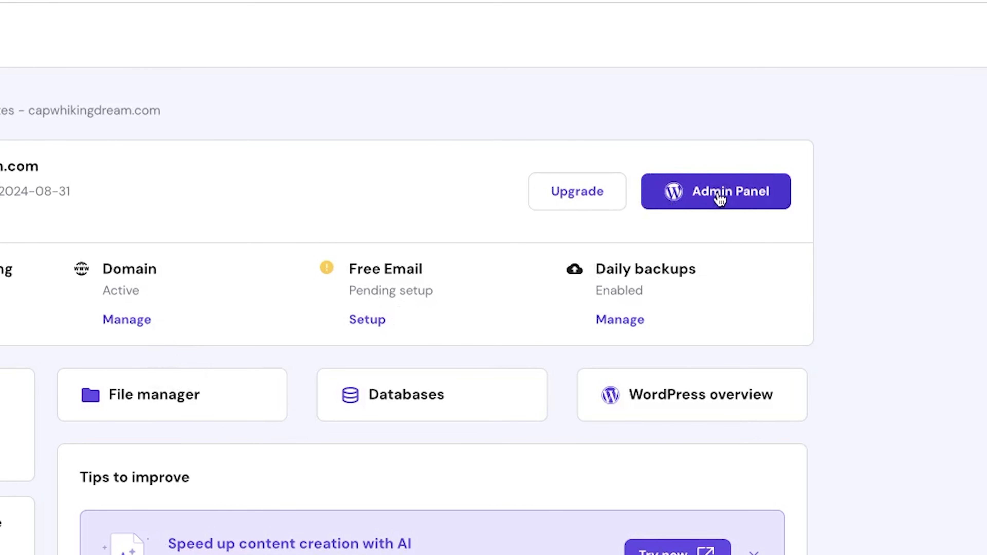
# - Open the WordPress admin panel in a new tab, then return to the Hostinger dashboard tab
pyautogui.click(719, 199)
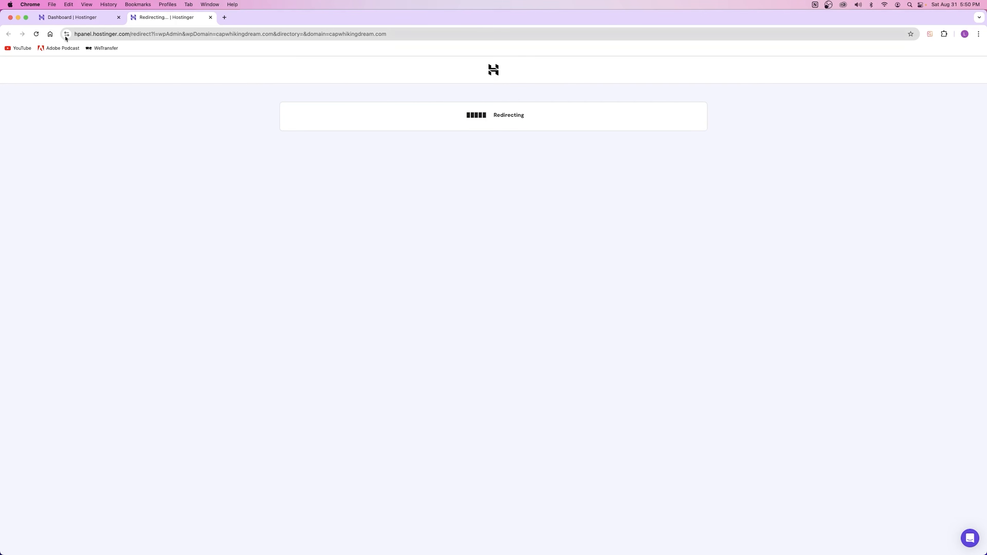
pyautogui.click(73, 18)
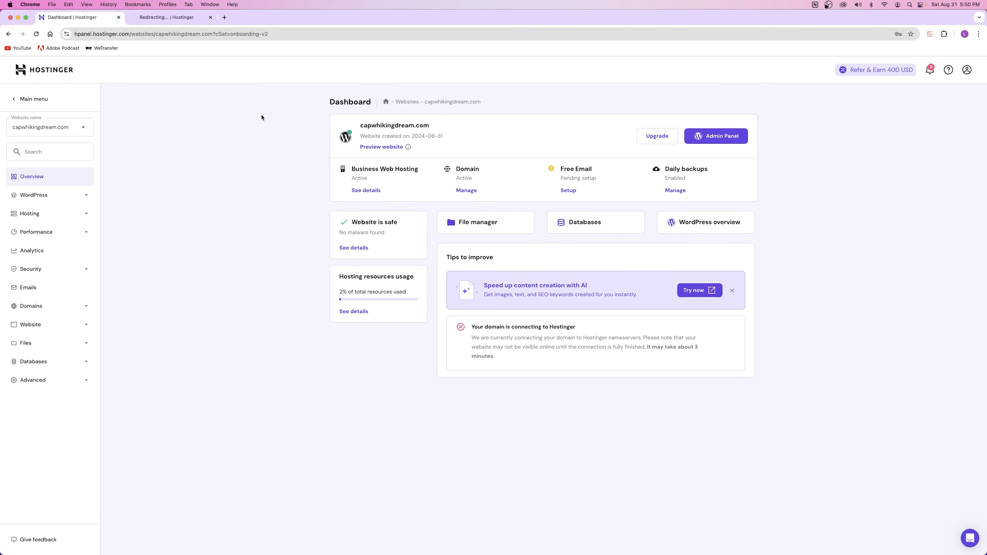
# - Switch to the WordPress admin tab and open the capwhikingdream Dashboard home
pyautogui.click(150, 19)
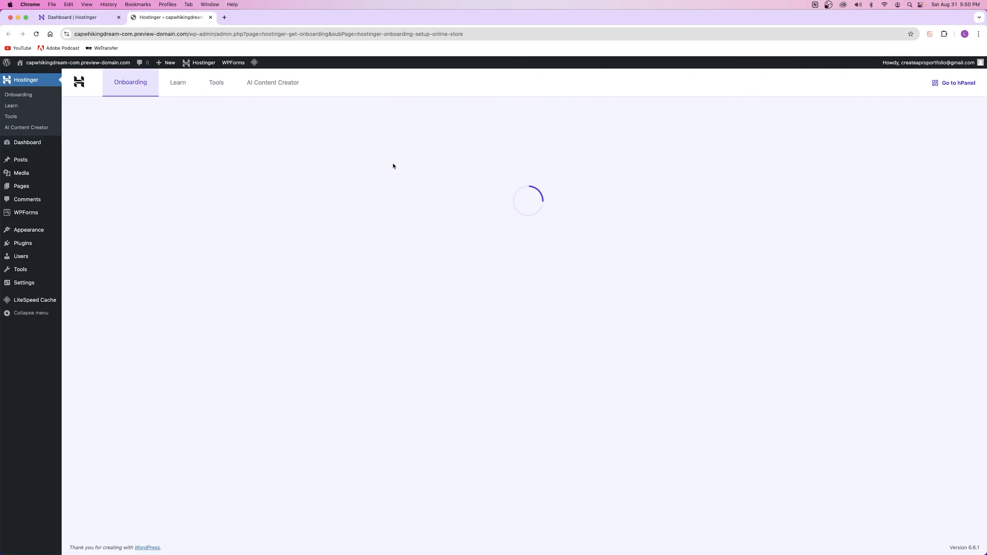
pyautogui.moveTo(27, 143)
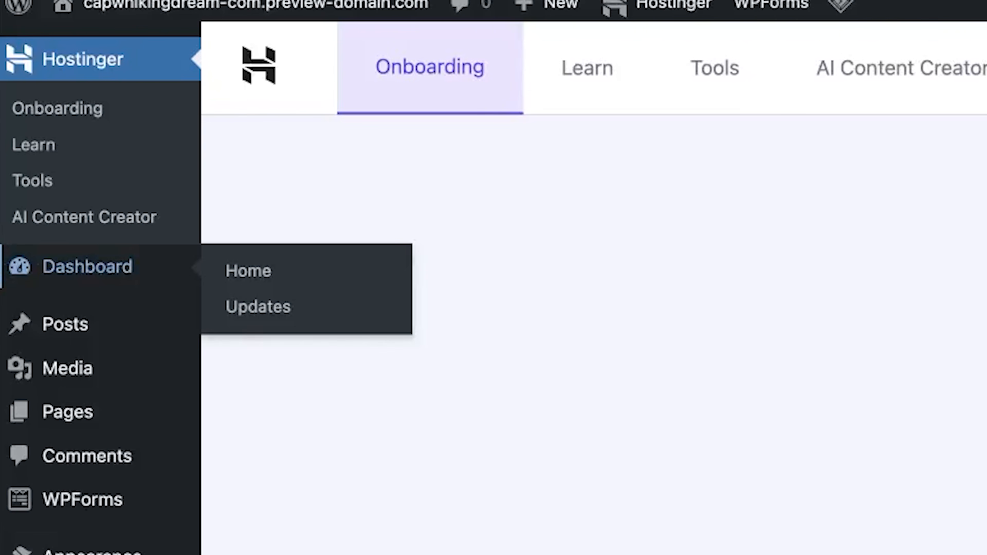
pyautogui.click(87, 267)
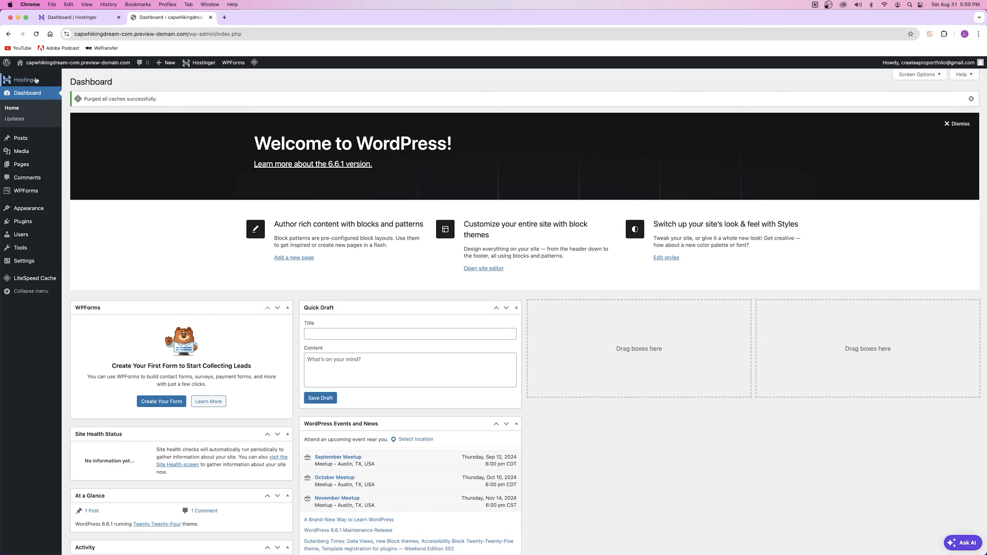
pyautogui.moveTo(110, 57)
# - Return to the Hostinger dashboard and read through the domain-still-connecting notice
pyautogui.click(108, 17)
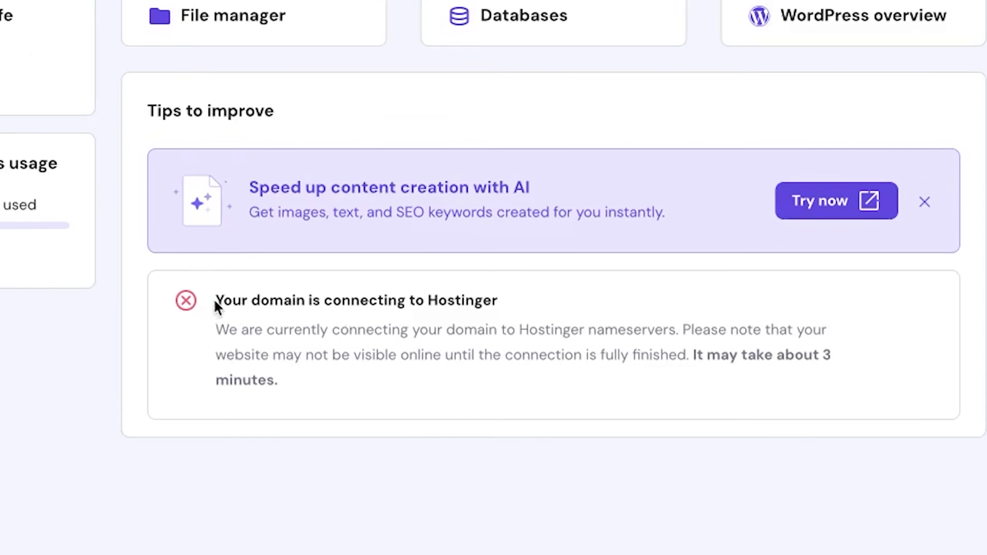
pyautogui.moveTo(471, 326); pyautogui.dragTo(585, 329)
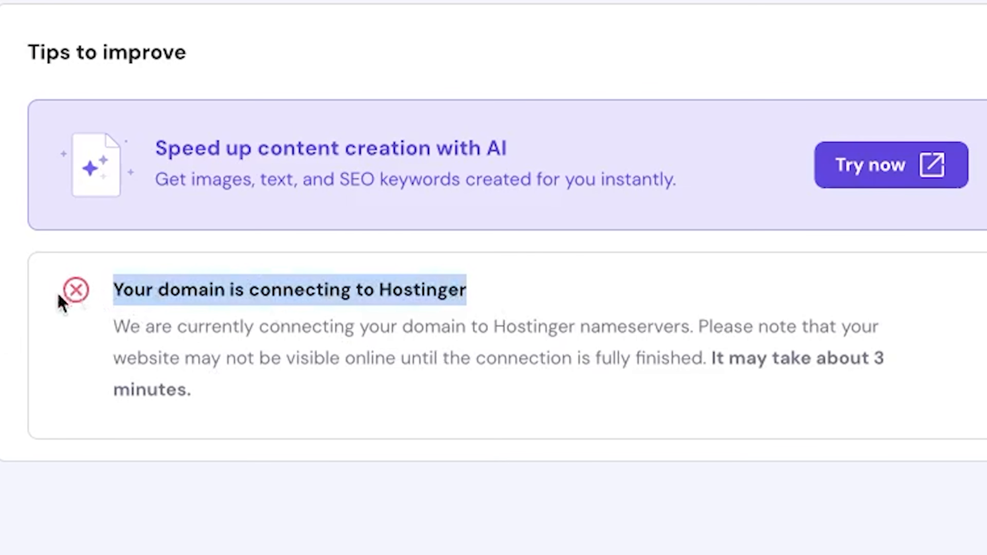
pyautogui.moveTo(115, 327); pyautogui.dragTo(692, 314)
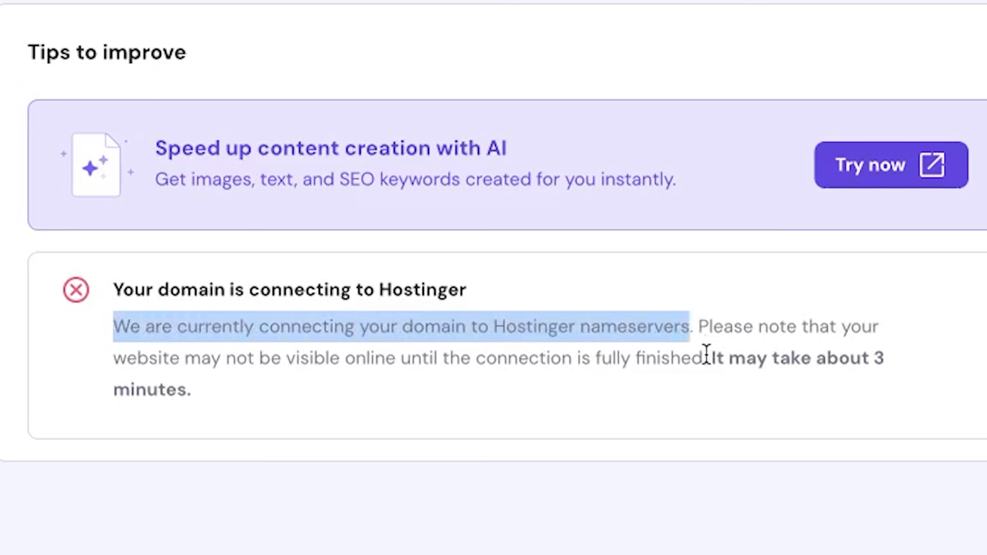
pyautogui.moveTo(707, 357); pyautogui.dragTo(802, 400)
pyautogui.click(298, 401)
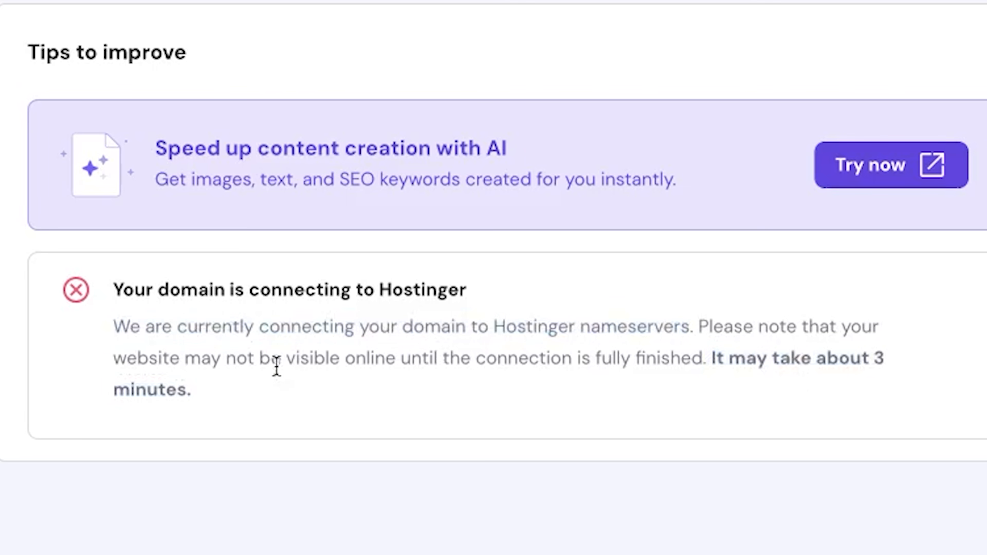
pyautogui.moveTo(255, 358); pyautogui.dragTo(478, 347)
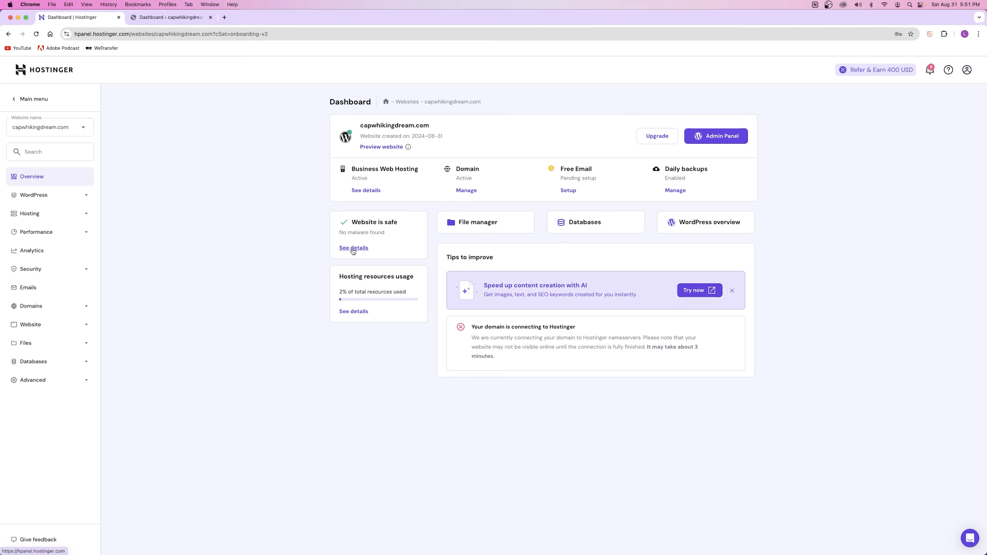
pyautogui.moveTo(470, 325); pyautogui.dragTo(588, 339)
pyautogui.click(588, 338)
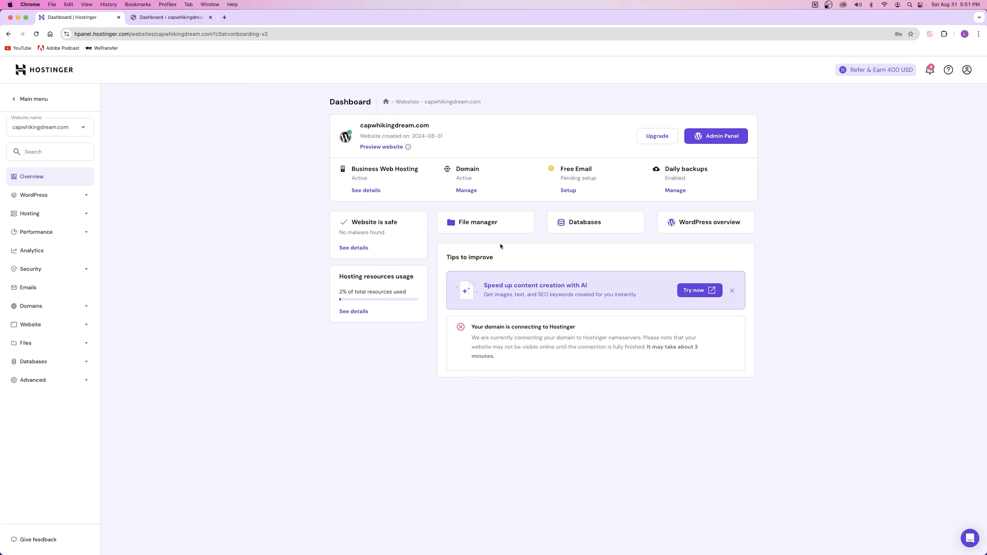
# - Check the Domain Active status, the three-minute wait estimate and the capwhikingdream.com site name
pyautogui.moveTo(456, 167); pyautogui.dragTo(479, 180)
pyautogui.click(456, 177)
pyautogui.moveTo(652, 347); pyautogui.dragTo(712, 355)
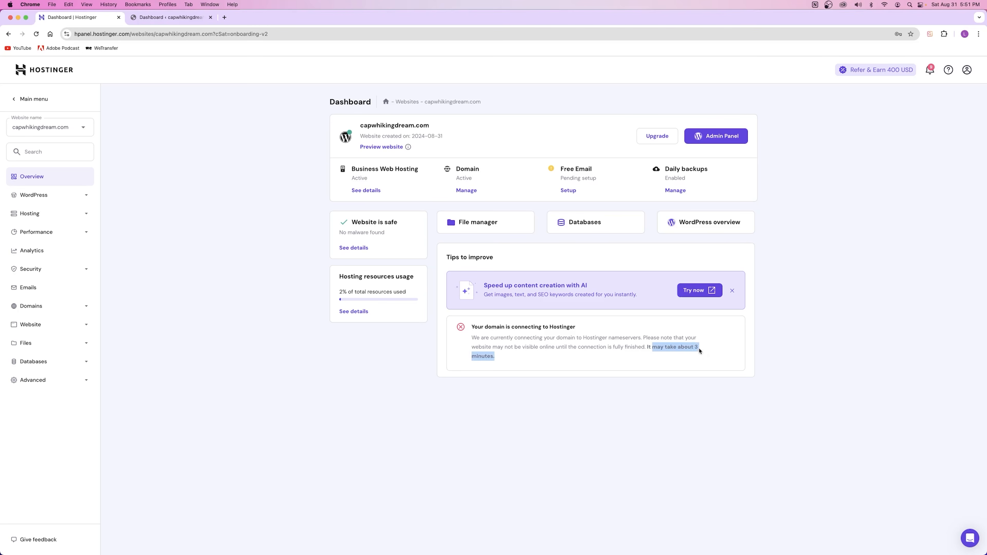
pyautogui.click(685, 377)
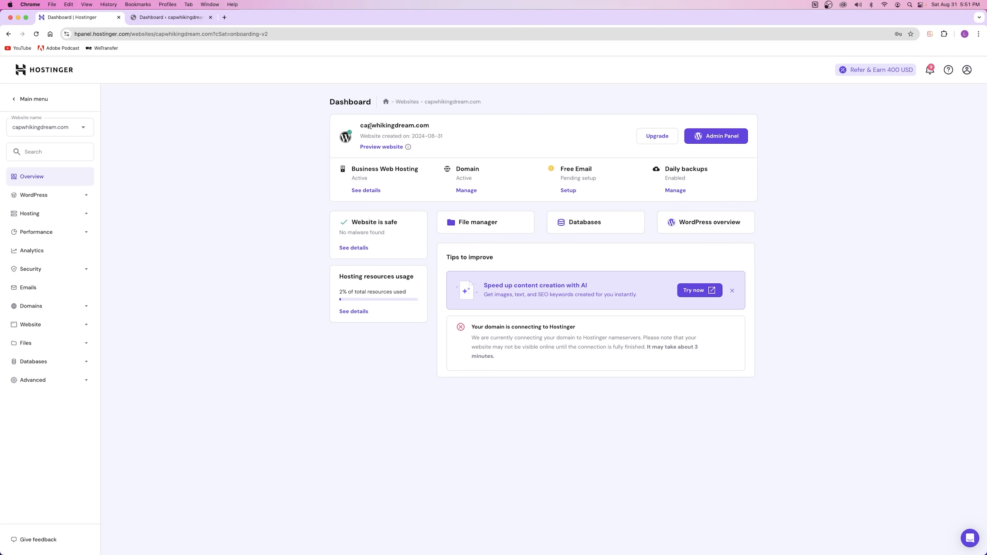
pyautogui.moveTo(362, 126); pyautogui.dragTo(442, 136)
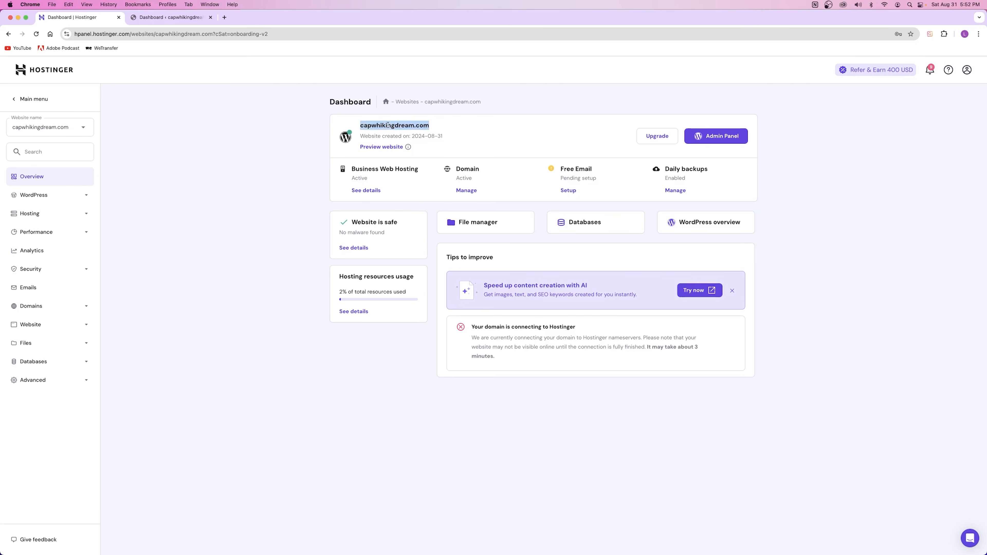
pyautogui.click(377, 125)
pyautogui.moveTo(361, 126); pyautogui.dragTo(432, 127)
pyautogui.click(383, 125)
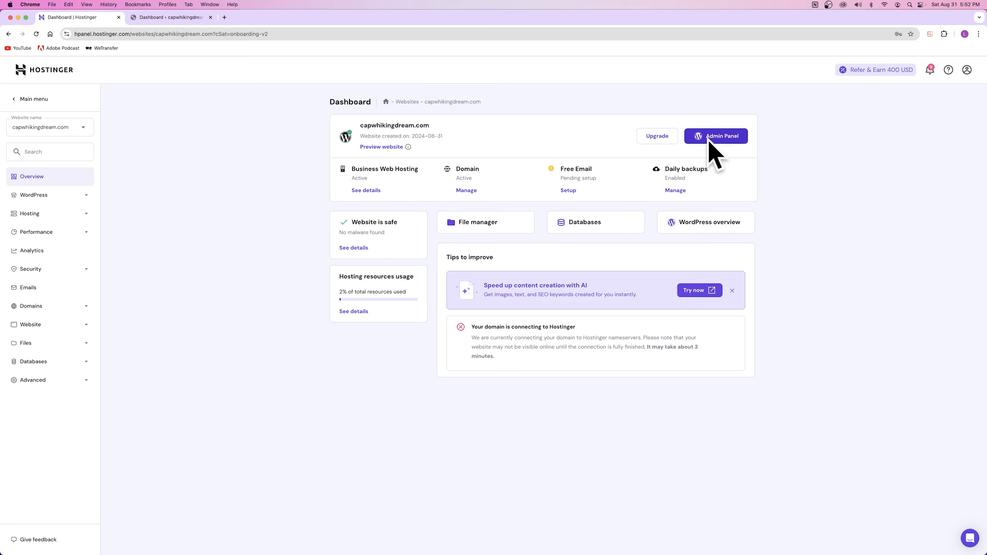
# - Review the Hostinger domain-connection note, then return to the WordPress admin dashboard tab
pyautogui.click(160, 22)
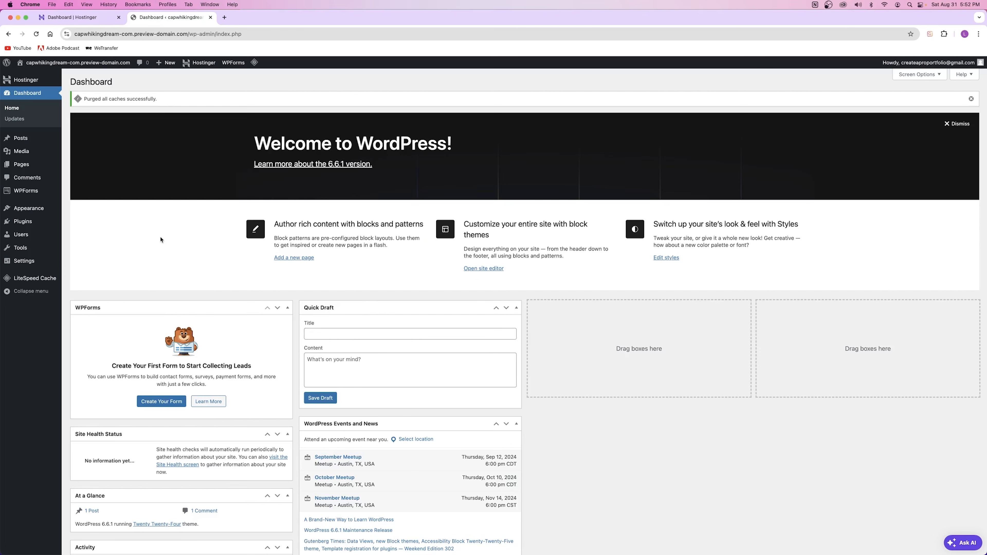
pyautogui.click(72, 17)
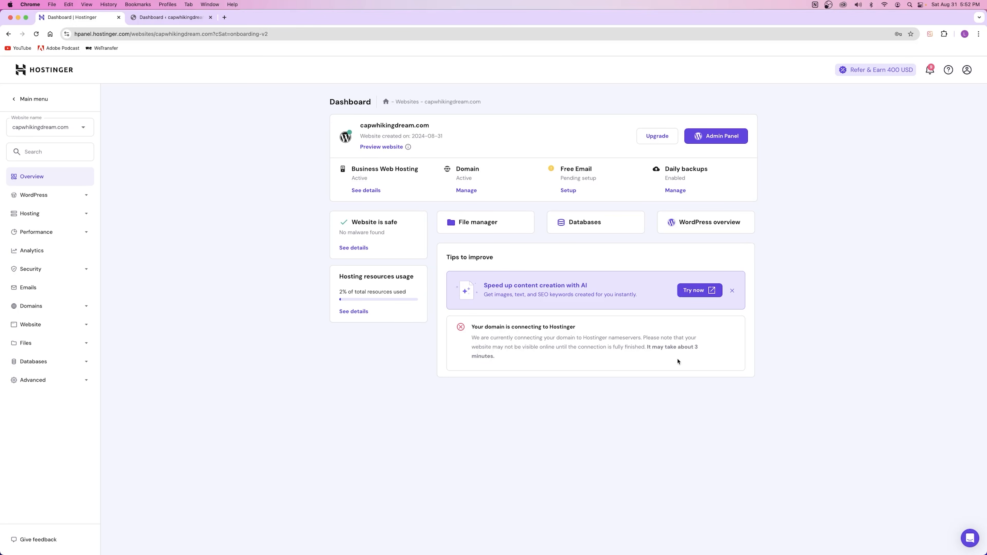
pyautogui.moveTo(645, 347); pyautogui.dragTo(674, 337)
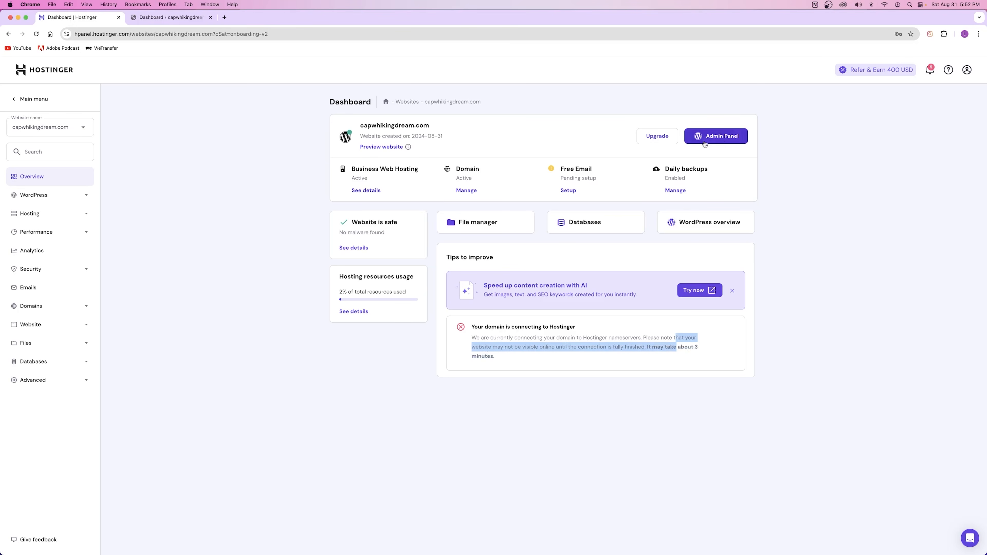
pyautogui.click(486, 131)
pyautogui.click(173, 18)
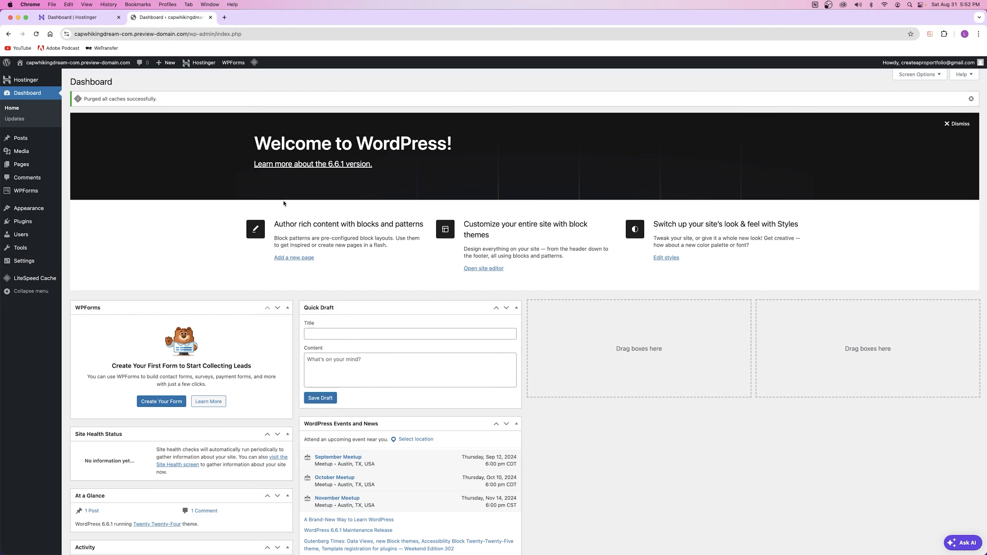
pyautogui.click(77, 19)
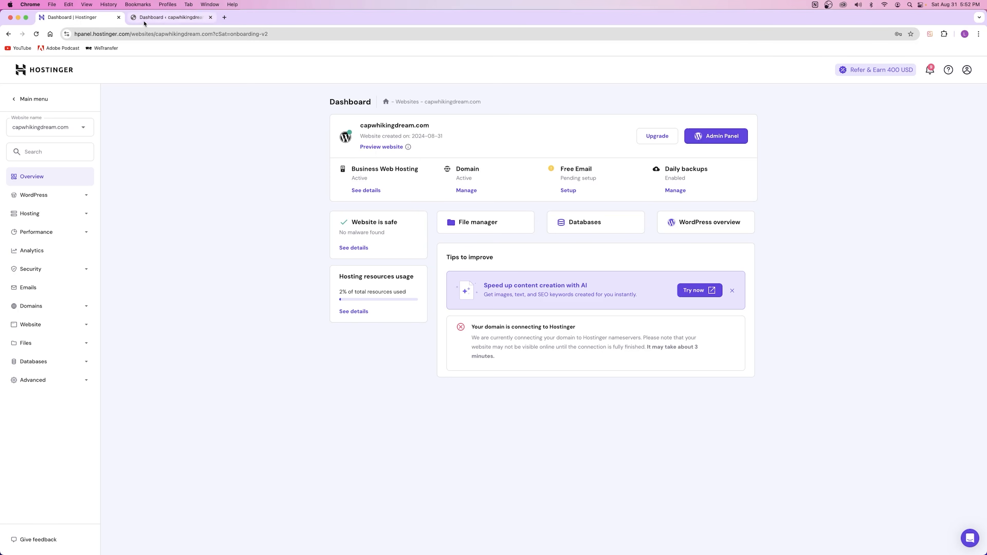
pyautogui.click(164, 19)
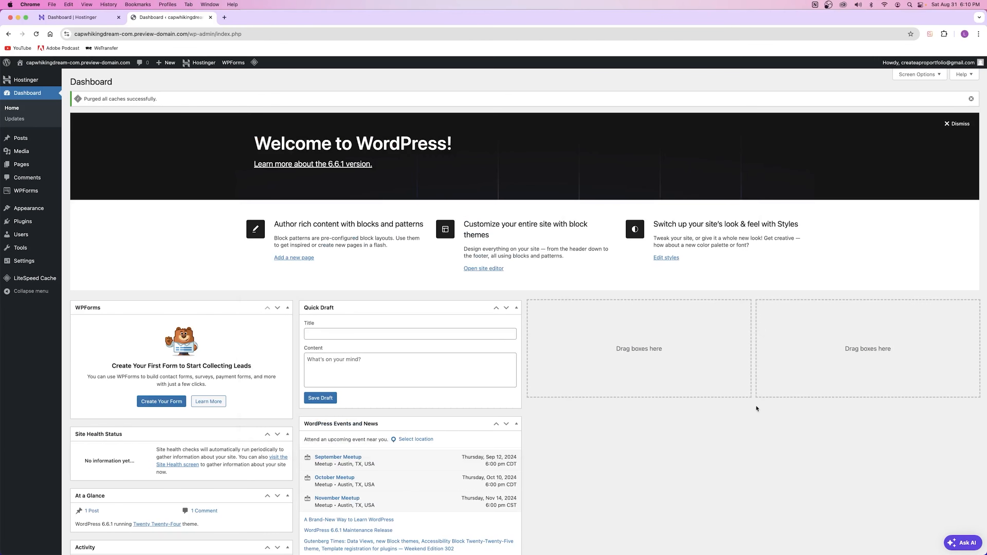
# - Open the Add New Plugin page in a new browser tab and switch to it
pyautogui.moveTo(38, 223)
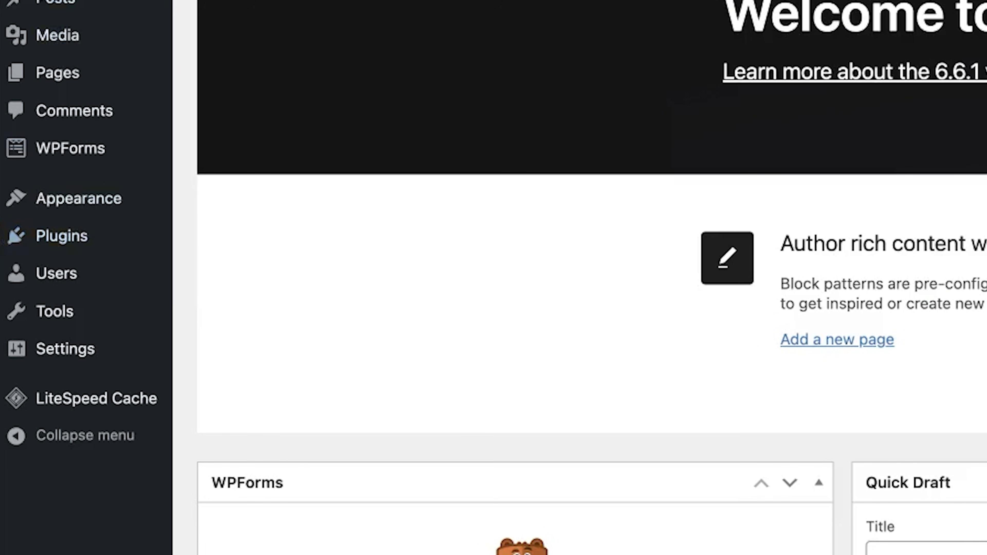
pyautogui.moveTo(73, 247)
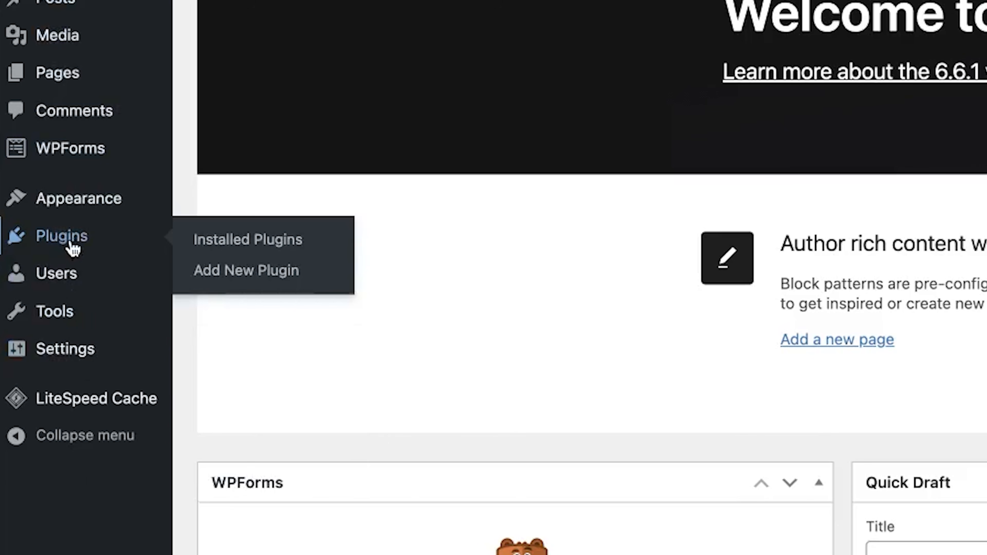
pyautogui.rightClick(257, 273)
pyautogui.click(286, 287)
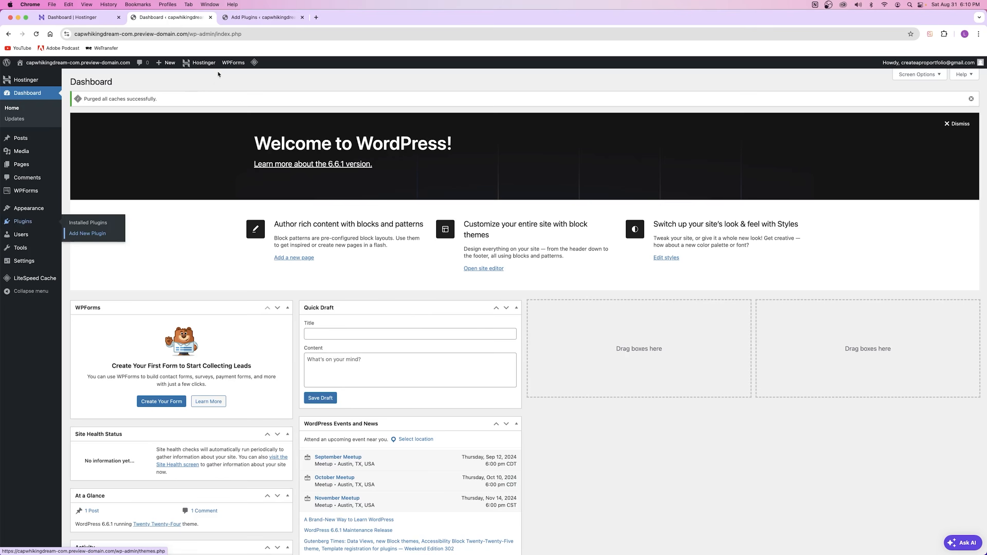
pyautogui.hotkey('ctrl', 'Tab')
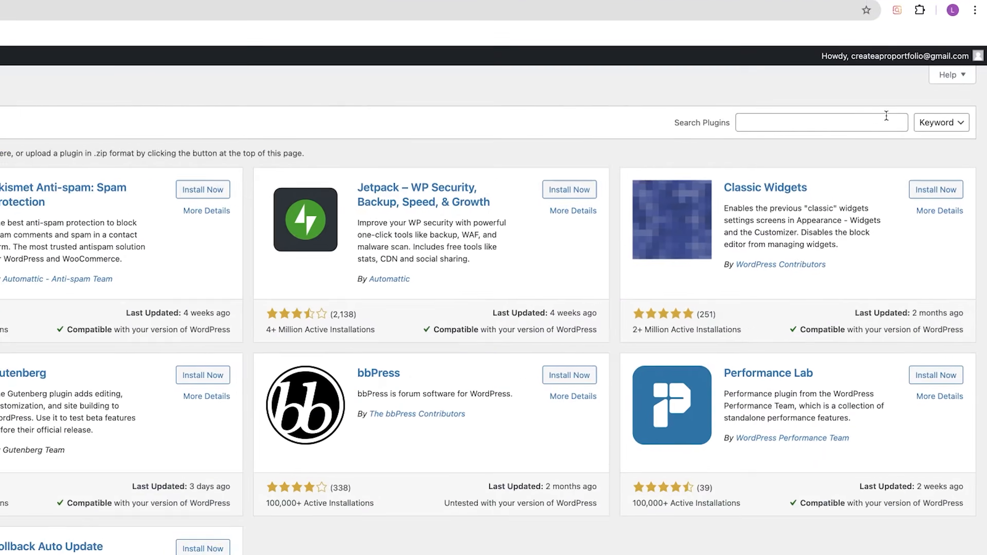
# - Search for 'starter templates', then install and activate the Starter Templates plugin
pyautogui.click(896, 105)
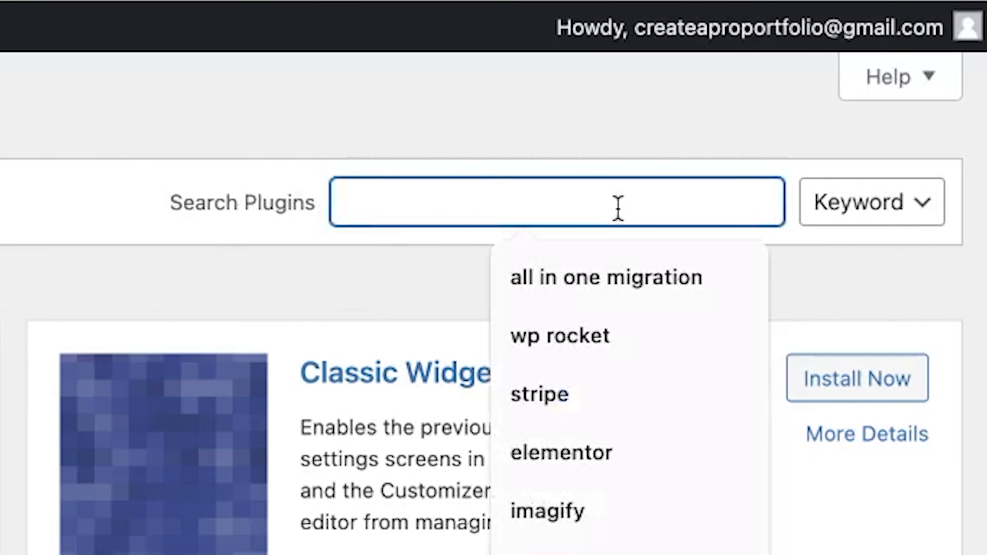
pyautogui.write('starter templates')
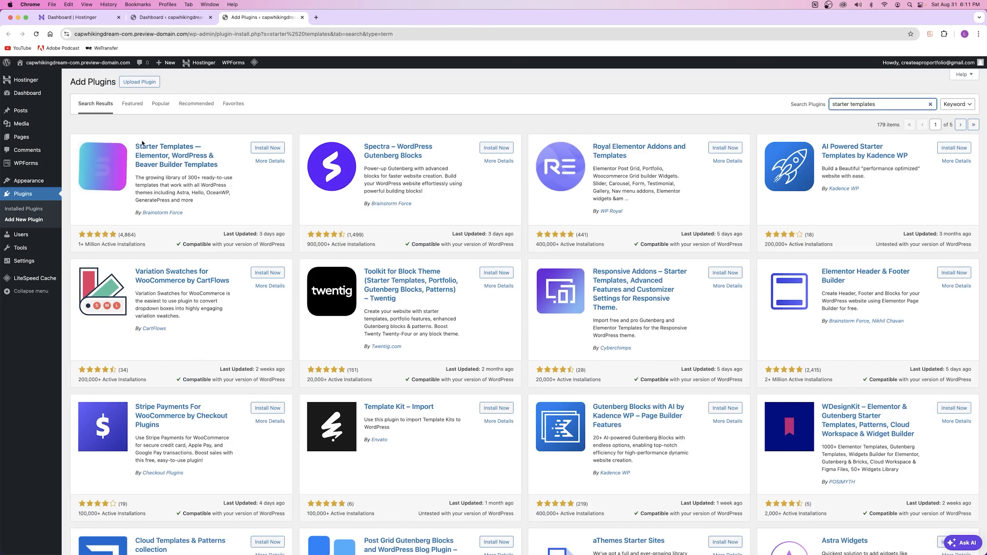
pyautogui.click(265, 148)
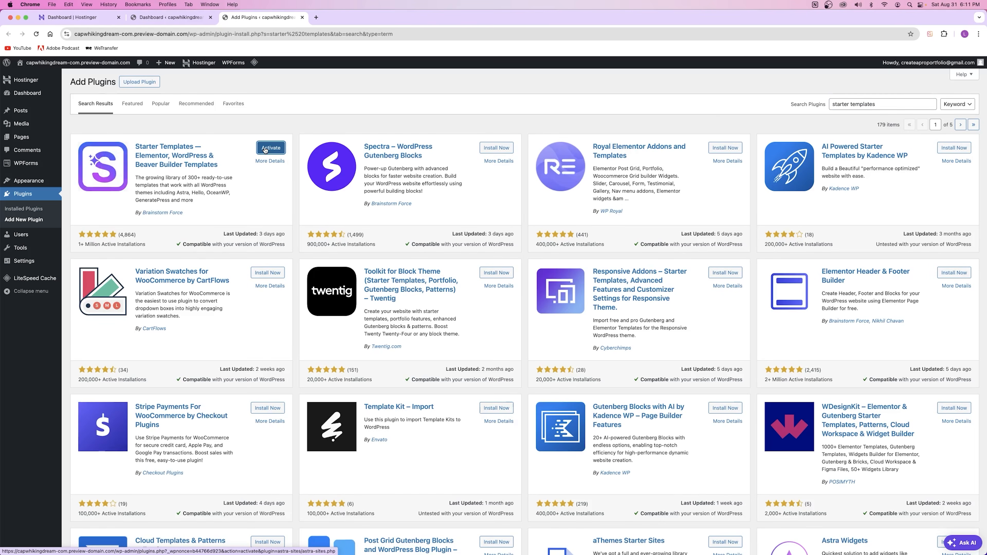
pyautogui.click(265, 148)
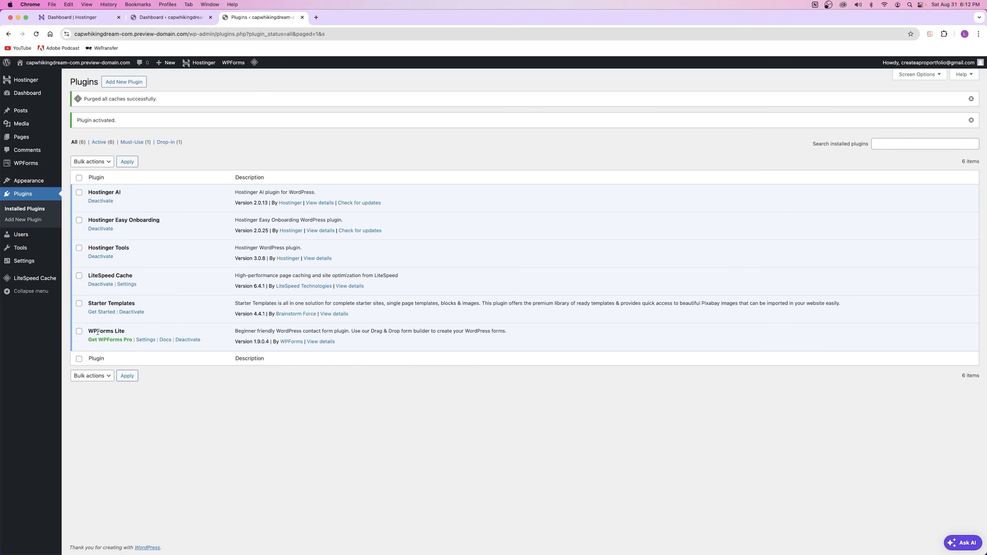
# - Launch the Starter Templates setup with Get Started from the Installed Plugins list
pyautogui.moveTo(126, 333); pyautogui.dragTo(89, 329)
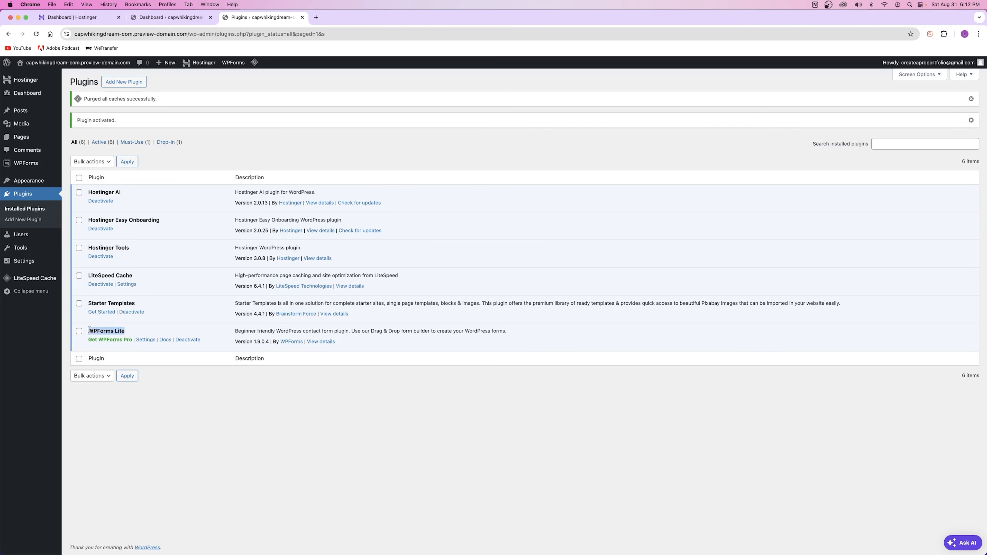
pyautogui.click(109, 332)
pyautogui.click(171, 18)
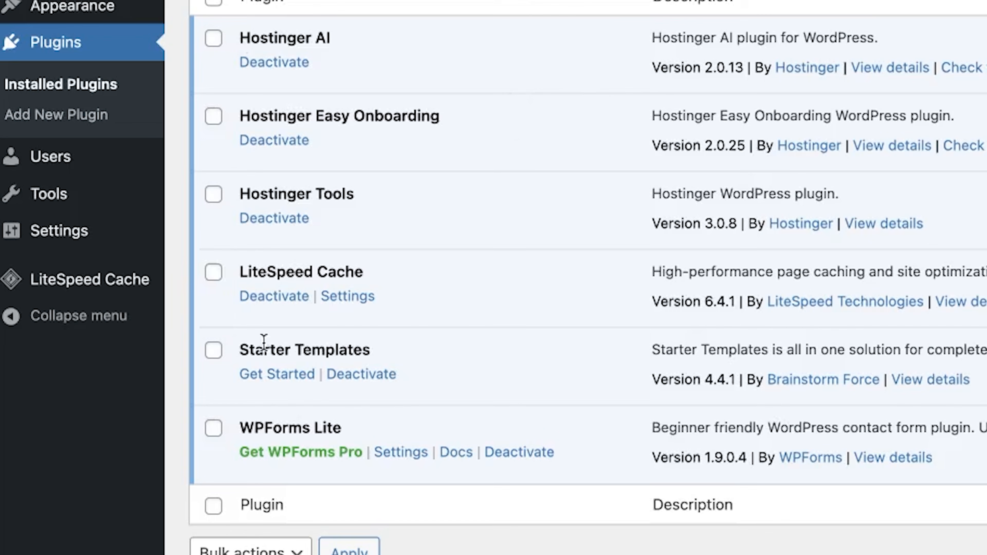
pyautogui.click(103, 312)
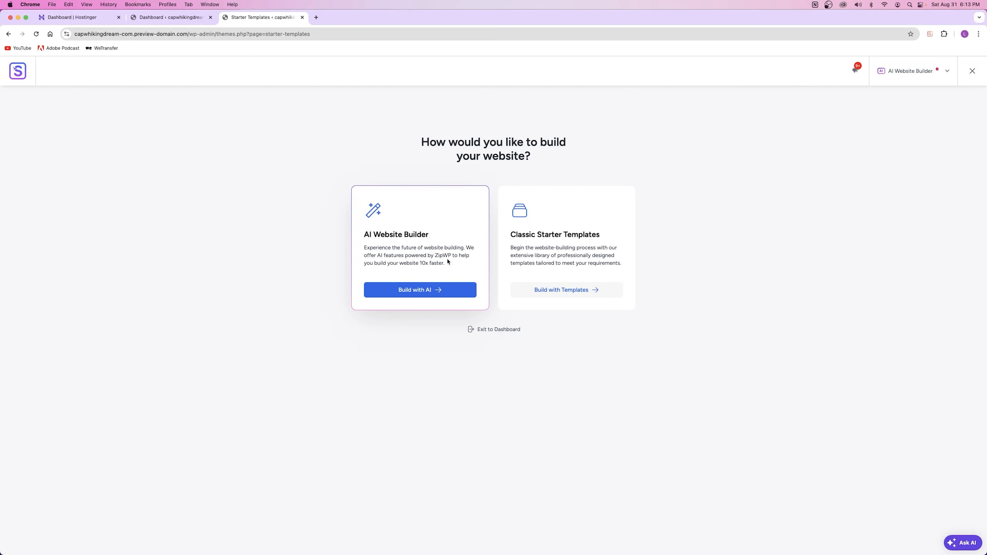
# - Choose Build with Templates for the classic library and dismiss the AI Website Builder popup
pyautogui.doubleClick(435, 256)
pyautogui.click(427, 255)
pyautogui.click(567, 293)
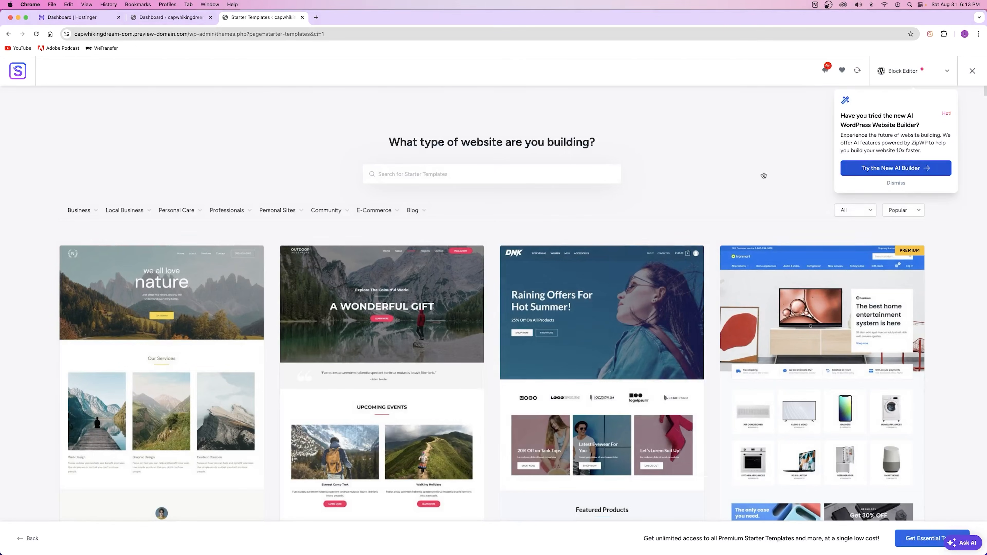
pyautogui.click(896, 182)
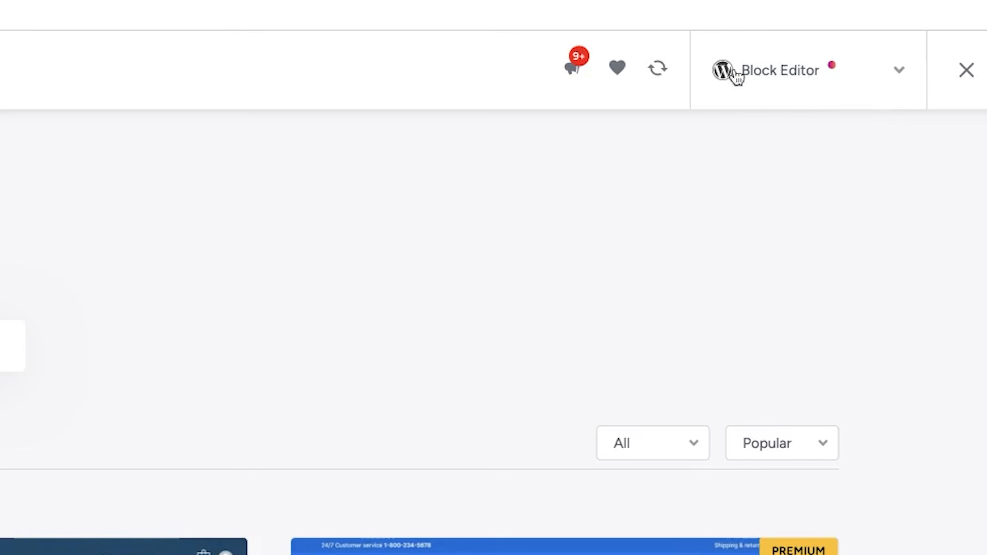
# - Set the template library's page builder filter to Elementor
pyautogui.click(907, 70)
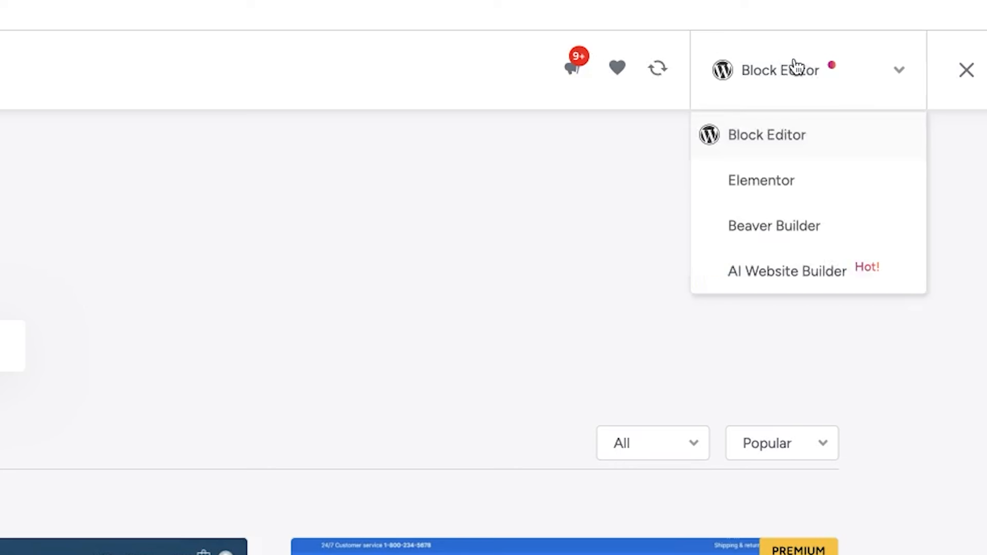
pyautogui.click(776, 178)
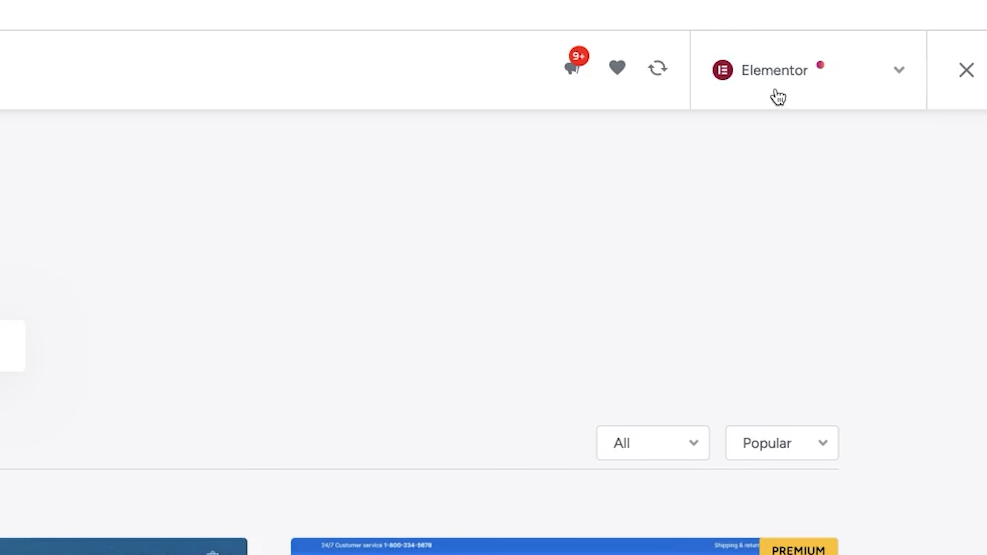
pyautogui.click(784, 93)
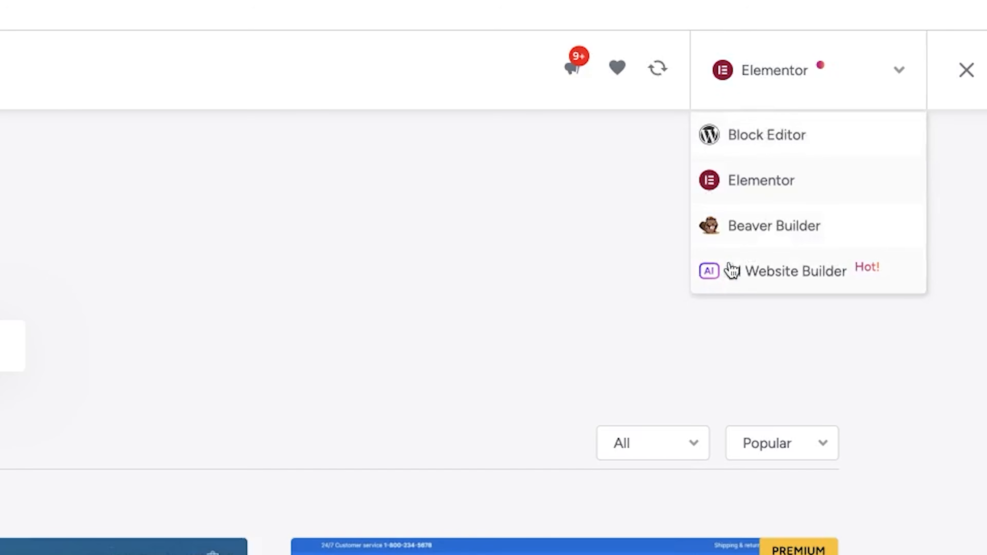
pyautogui.click(290, 269)
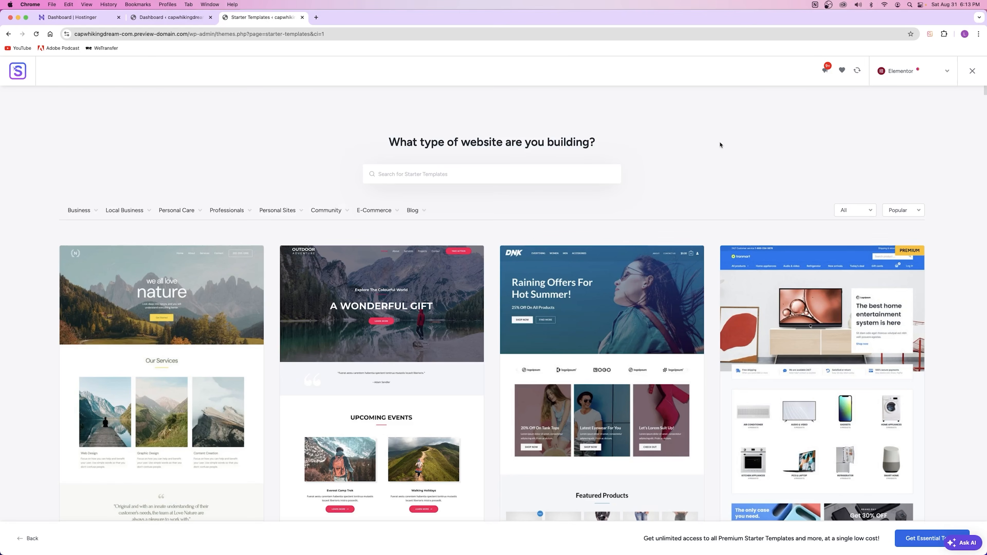
pyautogui.click(890, 80)
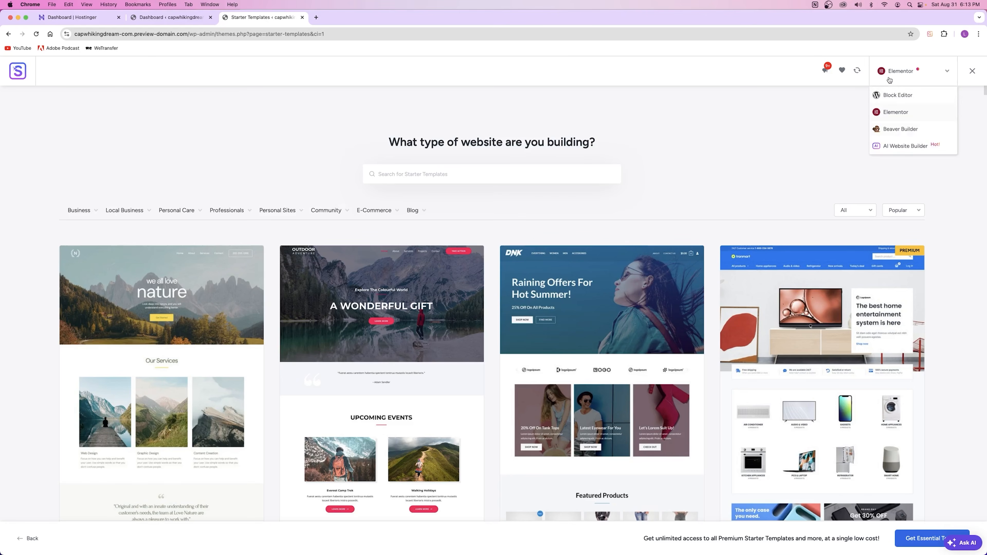
pyautogui.click(895, 95)
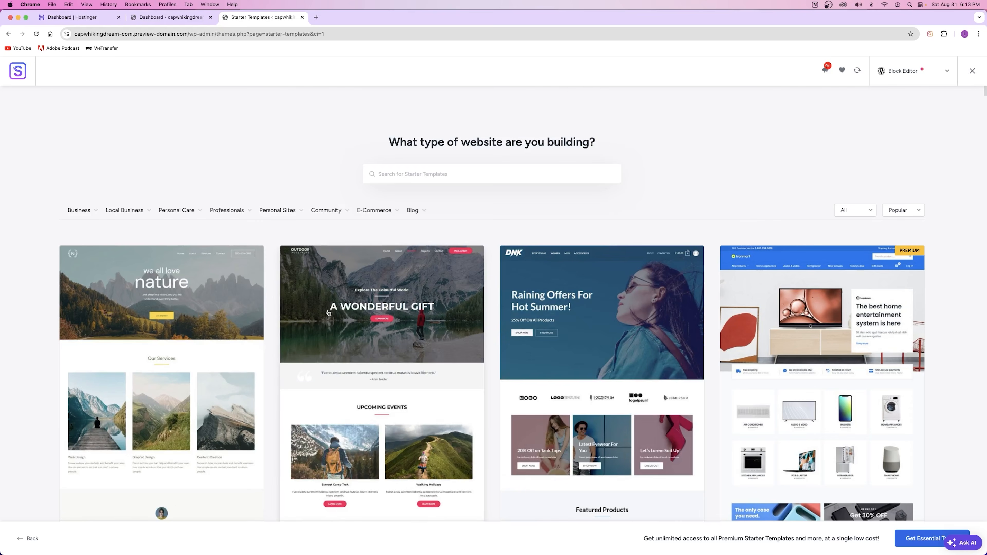
pyautogui.click(893, 75)
pyautogui.click(903, 116)
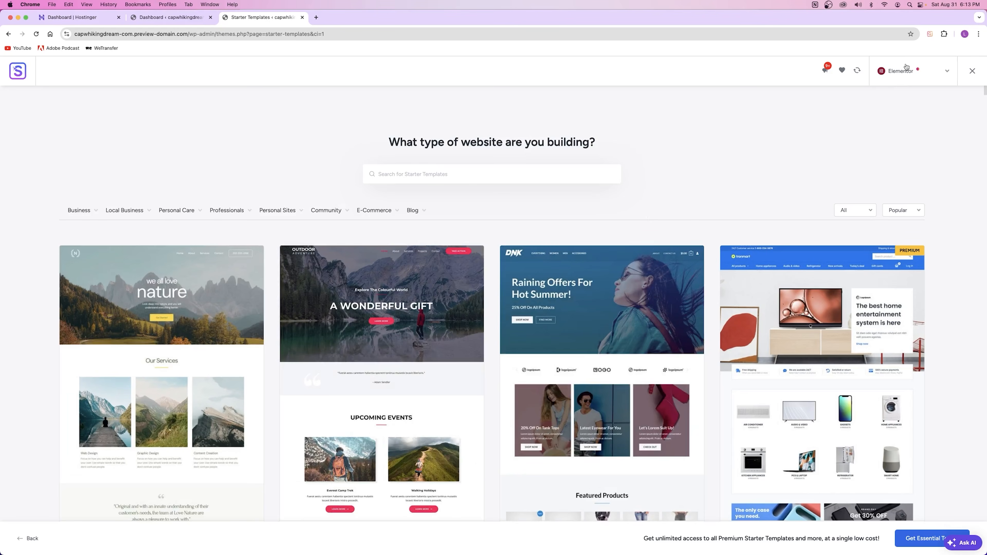
# - Scroll through the Elementor templates until the Planet Earth card is visible
pyautogui.moveTo(93, 213)
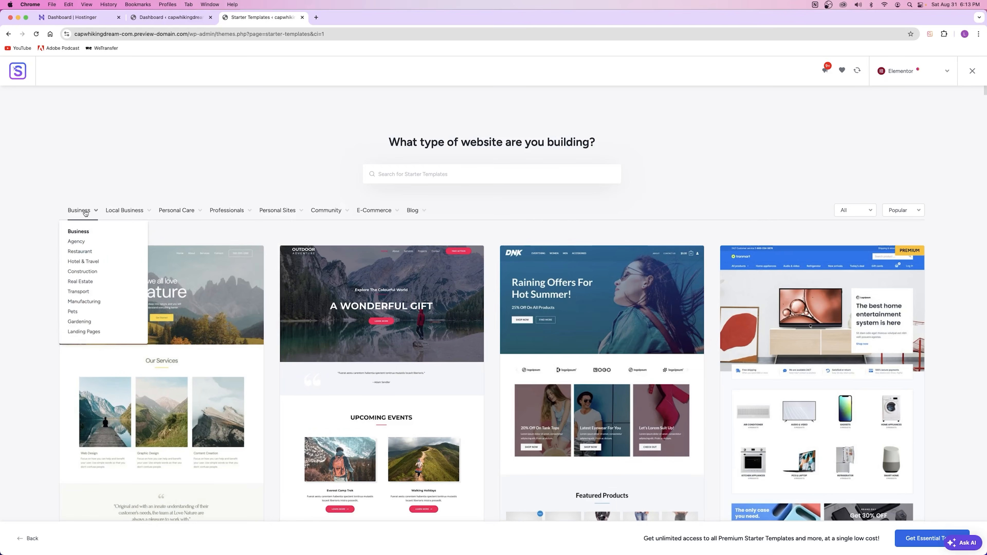
pyautogui.scroll(-20, 418, 200)
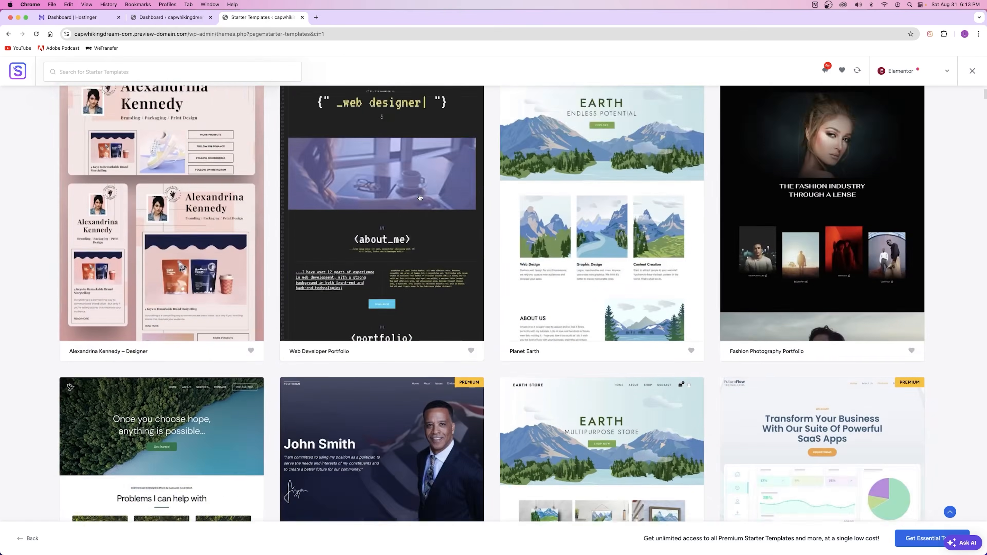
pyautogui.scroll(-10, 419, 197)
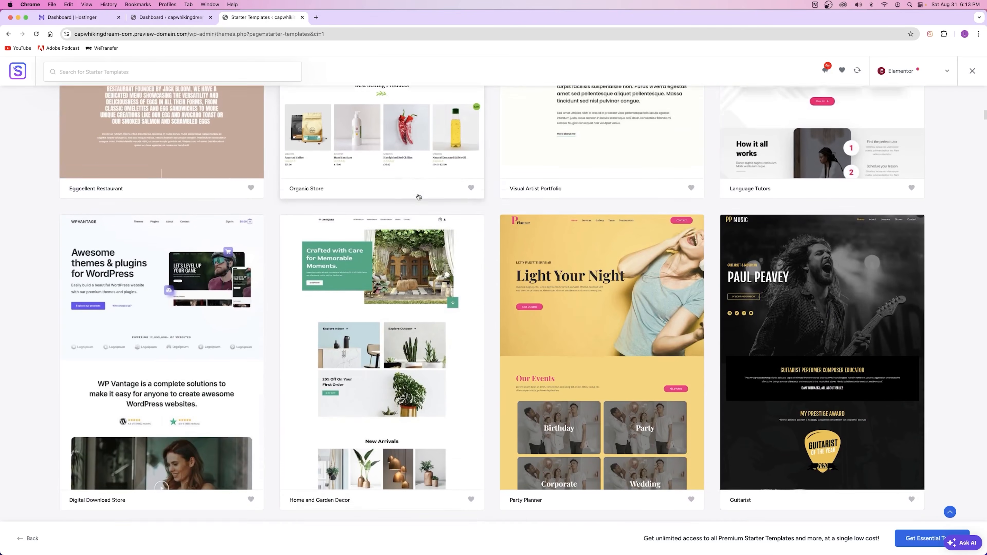
pyautogui.scroll(20, 419, 197)
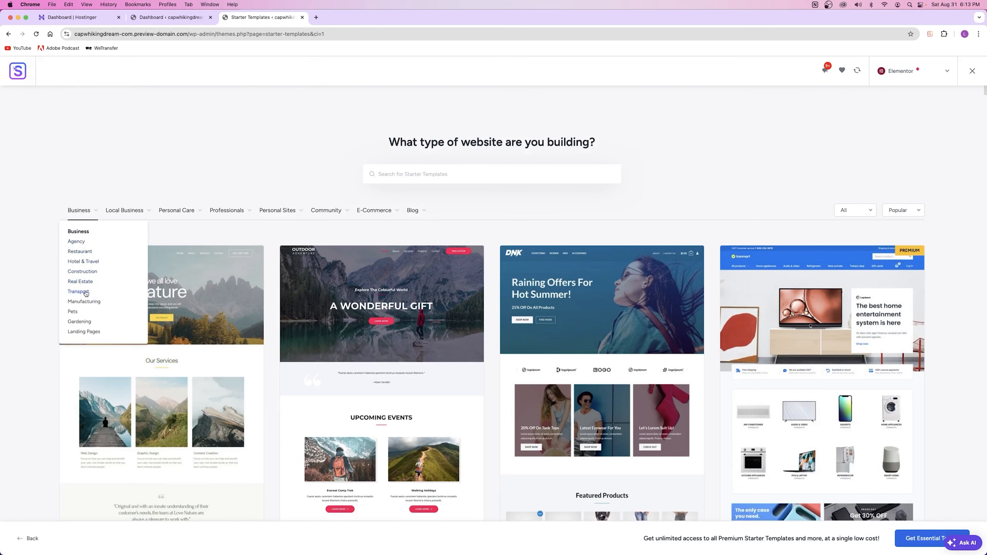
pyautogui.moveTo(282, 216)
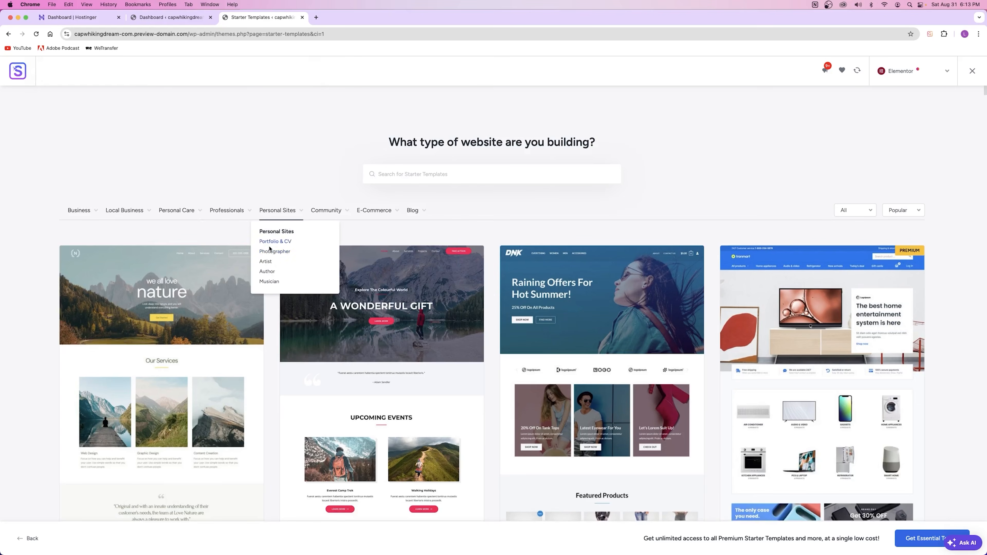
pyautogui.moveTo(375, 214)
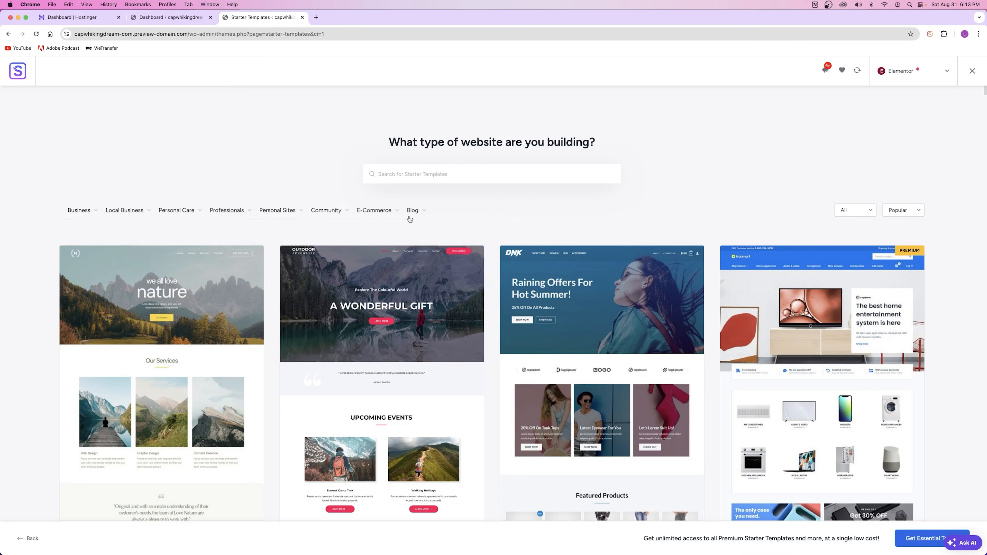
pyautogui.moveTo(414, 210)
pyautogui.scroll(-2, 492, 221)
pyautogui.scroll(-7, 492, 220)
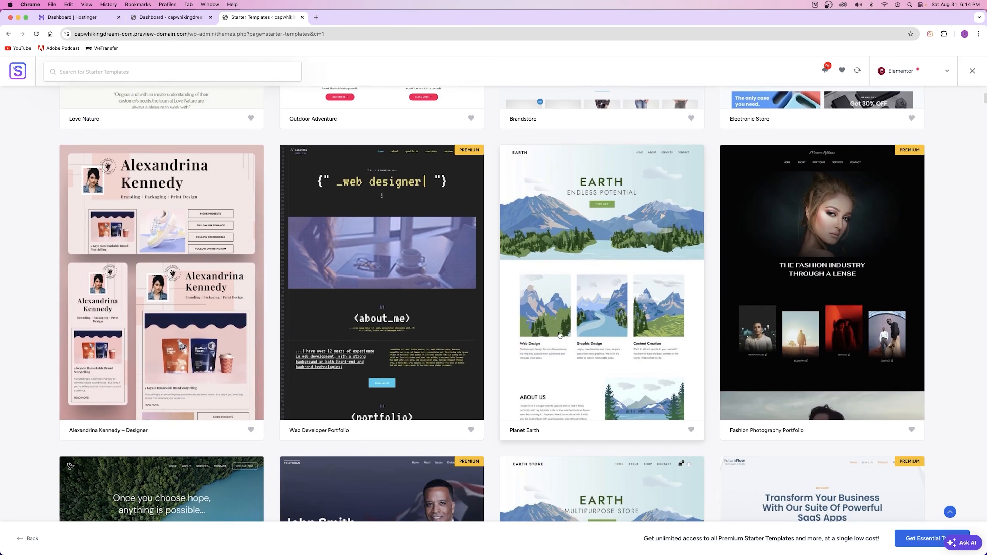
pyautogui.scroll(4, 560, 335)
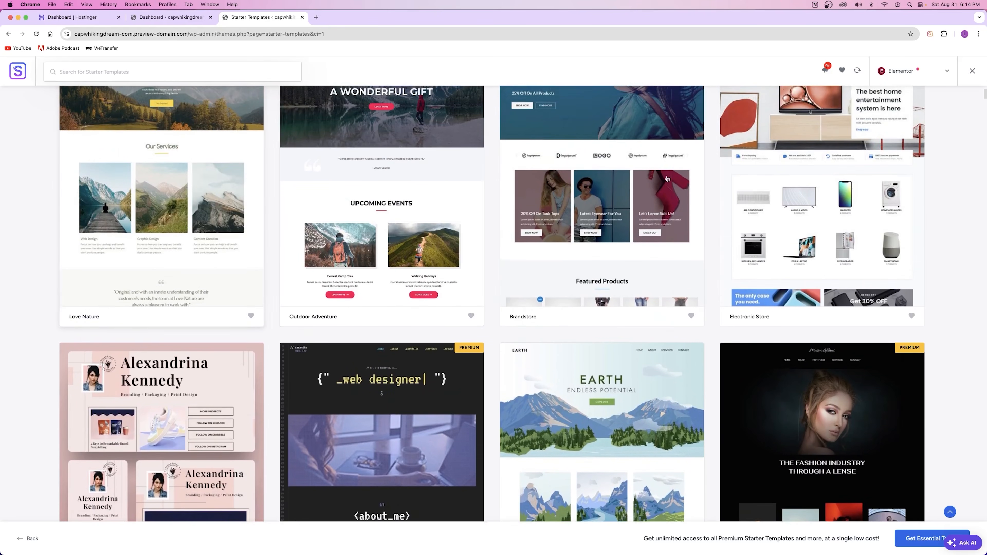
pyautogui.scroll(-2, 691, 288)
pyautogui.scroll(-9, 692, 288)
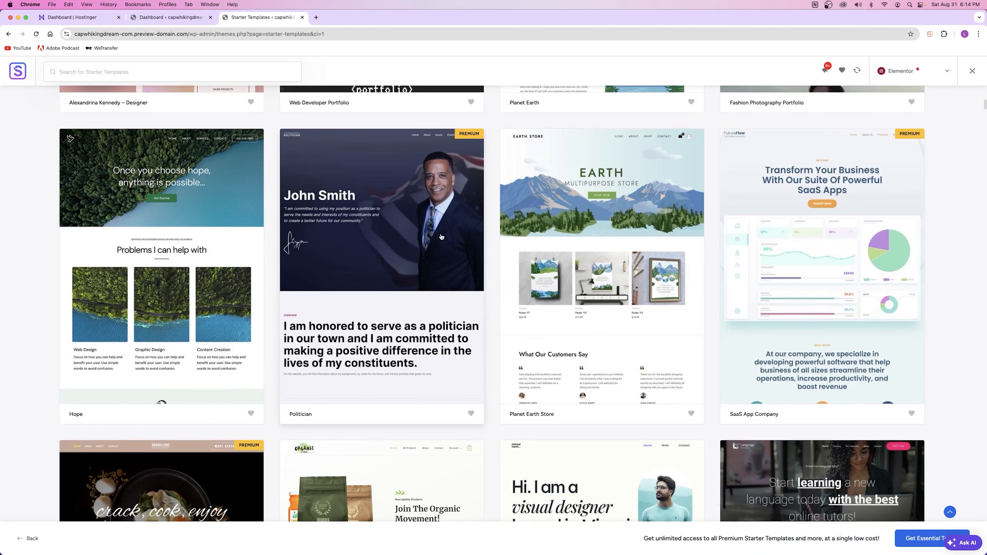
pyautogui.scroll(6, 491, 237)
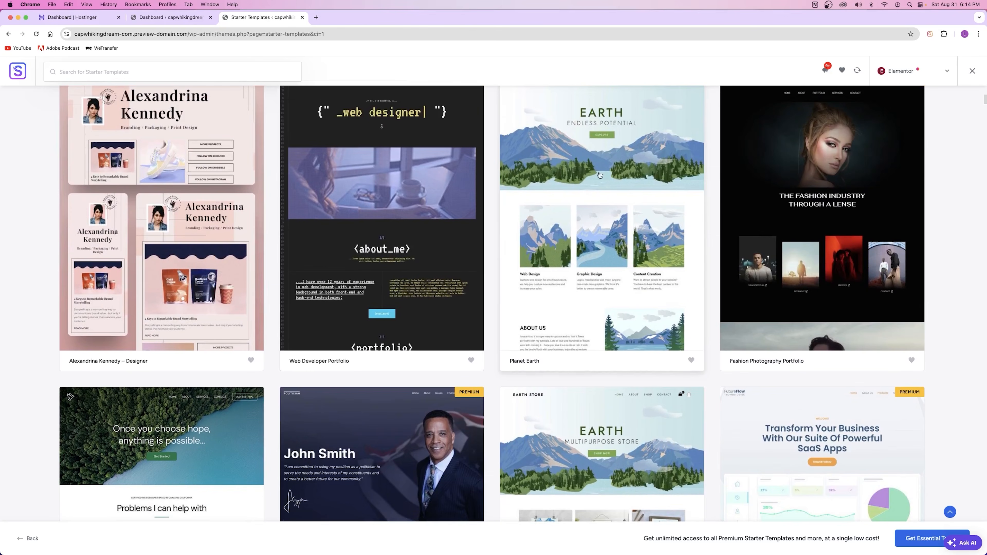
# - Open the Planet Earth template and, after trying several palettes, apply the Style 10 teal palette
pyautogui.click(578, 229)
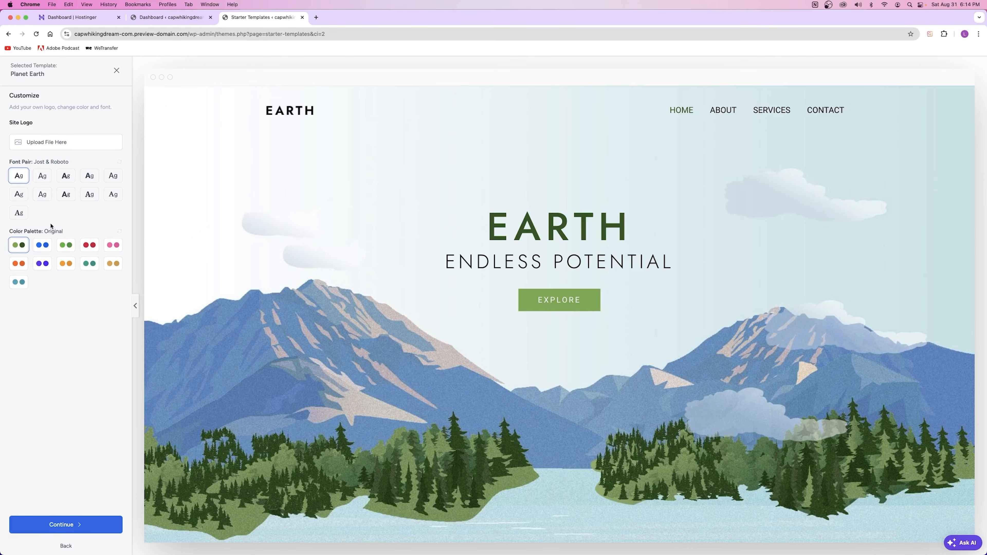
pyautogui.scroll(-15, 451, 242)
pyautogui.scroll(15, 450, 242)
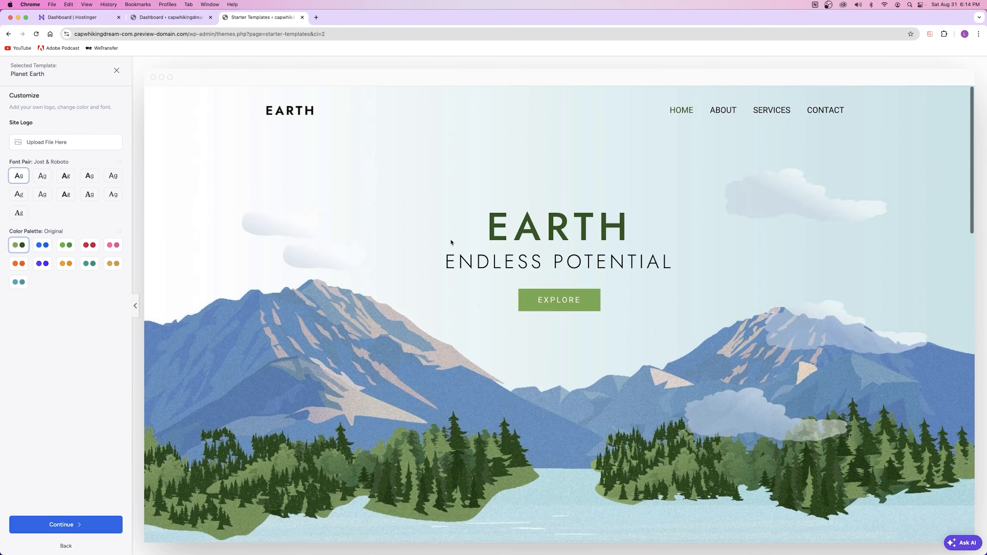
pyautogui.click(43, 246)
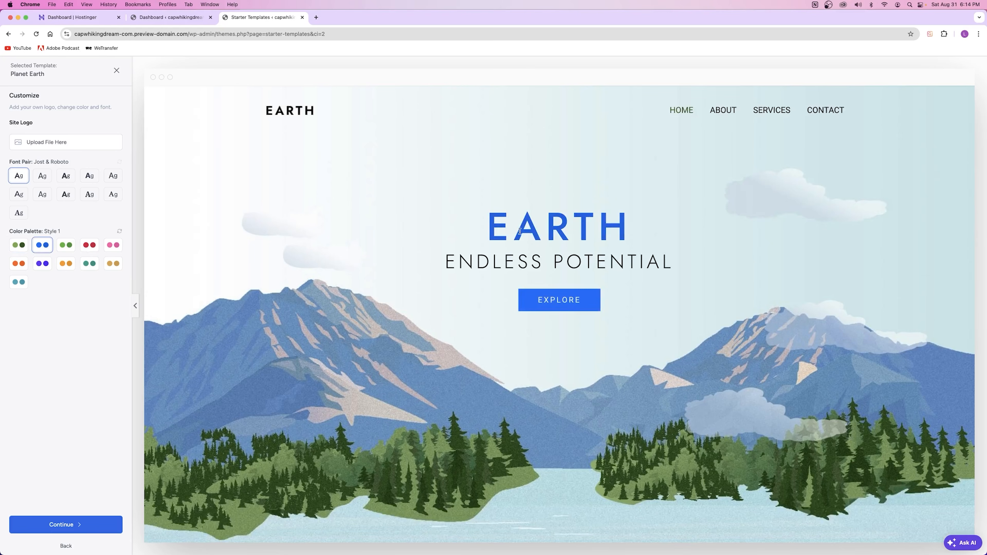
pyautogui.scroll(-15, 520, 233)
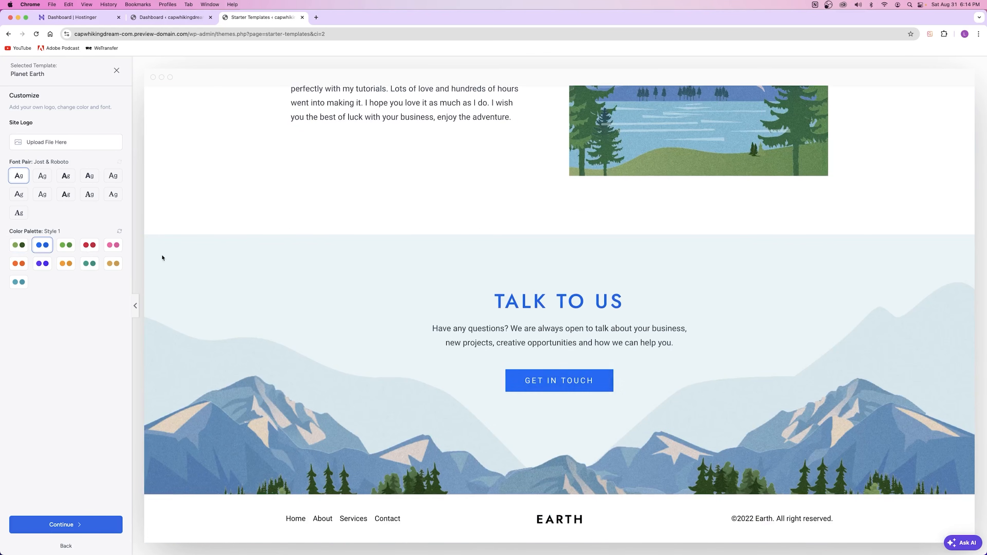
pyautogui.click(90, 245)
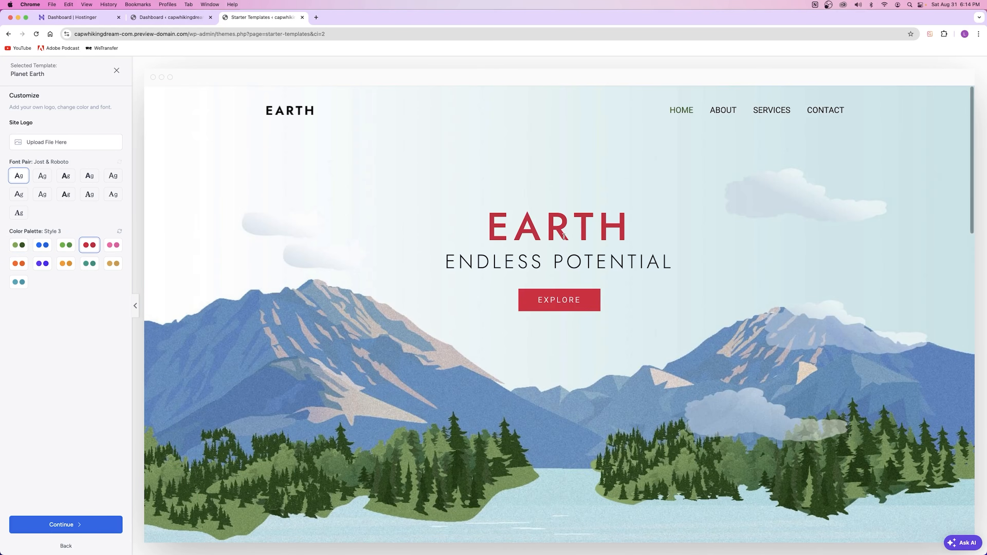
pyautogui.click(66, 263)
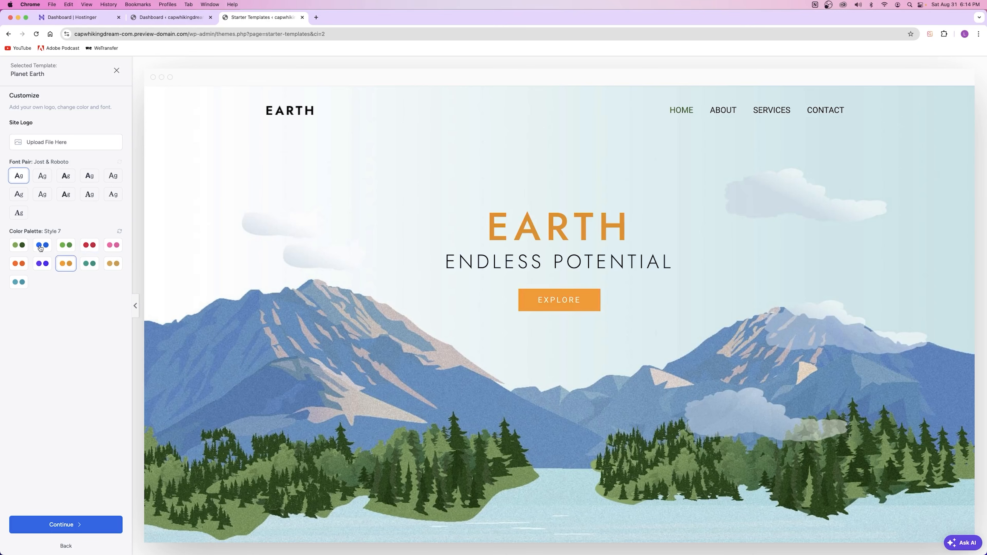
pyautogui.click(41, 247)
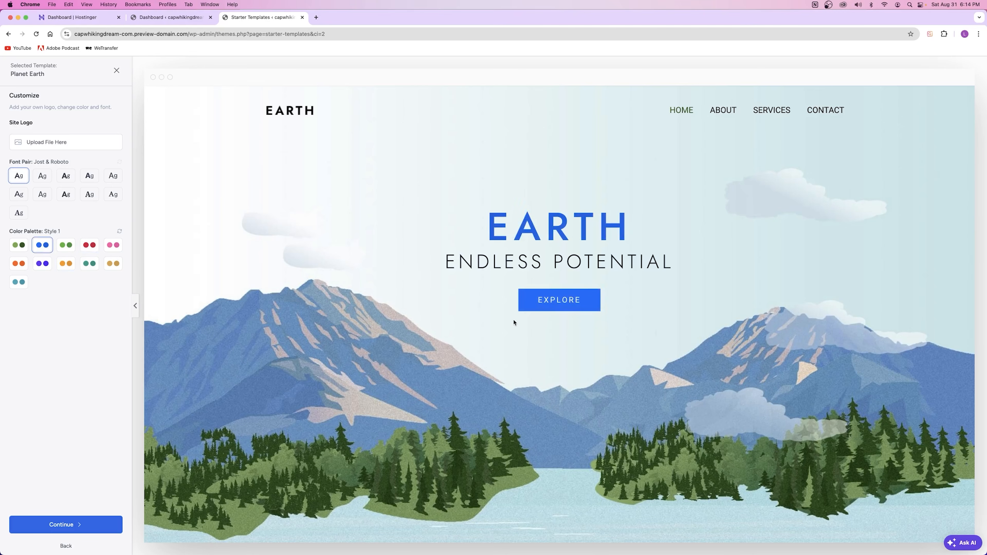
pyautogui.click(86, 265)
pyautogui.click(26, 285)
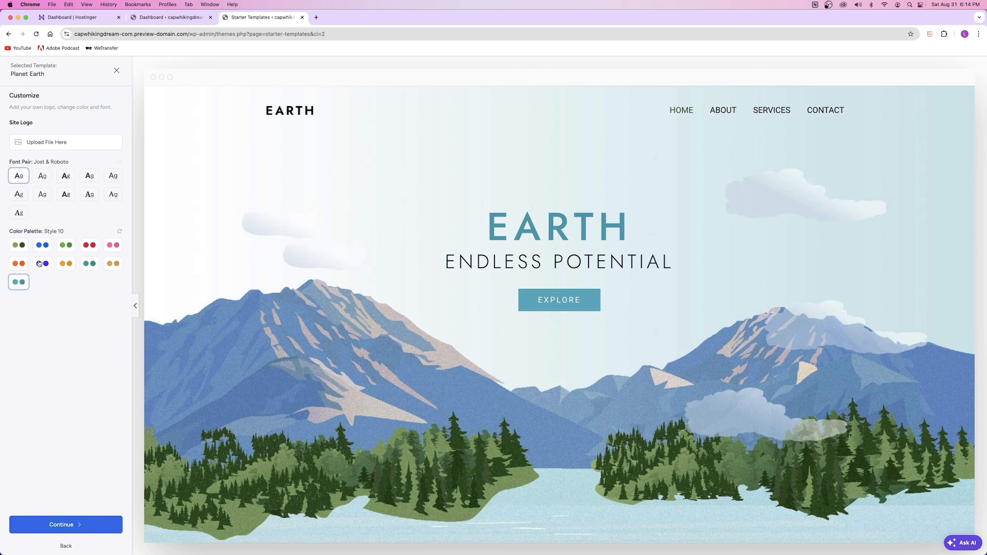
pyautogui.click(61, 248)
pyautogui.click(97, 268)
pyautogui.click(21, 283)
# - Keep the Jost & Roboto font pair after trying others, and continue
pyautogui.click(67, 194)
pyautogui.click(89, 194)
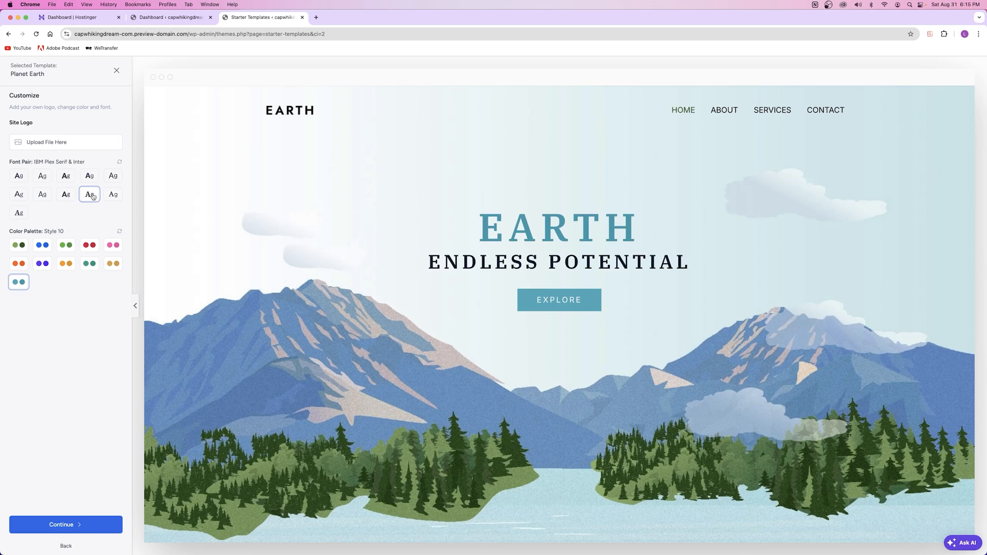
pyautogui.click(111, 194)
pyautogui.click(113, 176)
pyautogui.click(66, 177)
pyautogui.click(20, 178)
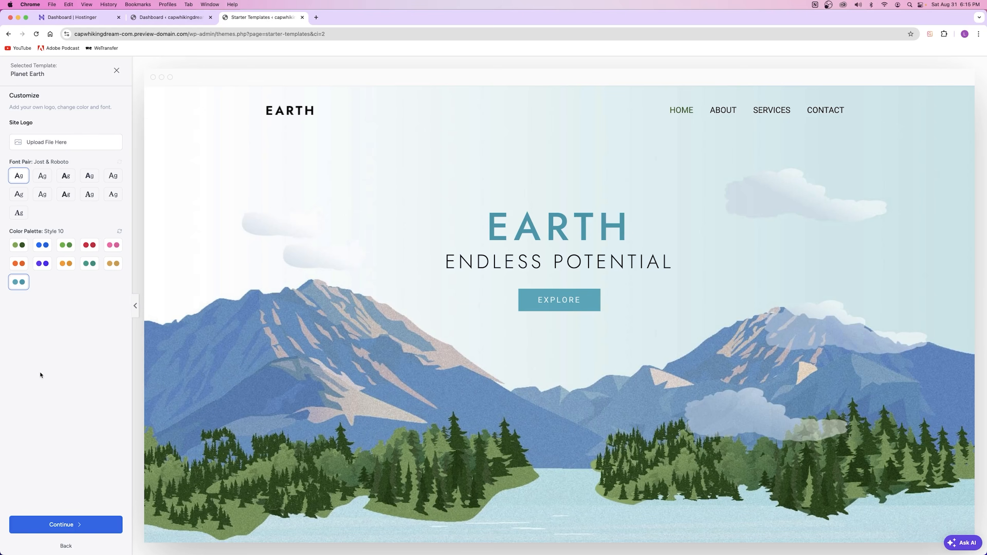
pyautogui.click(60, 523)
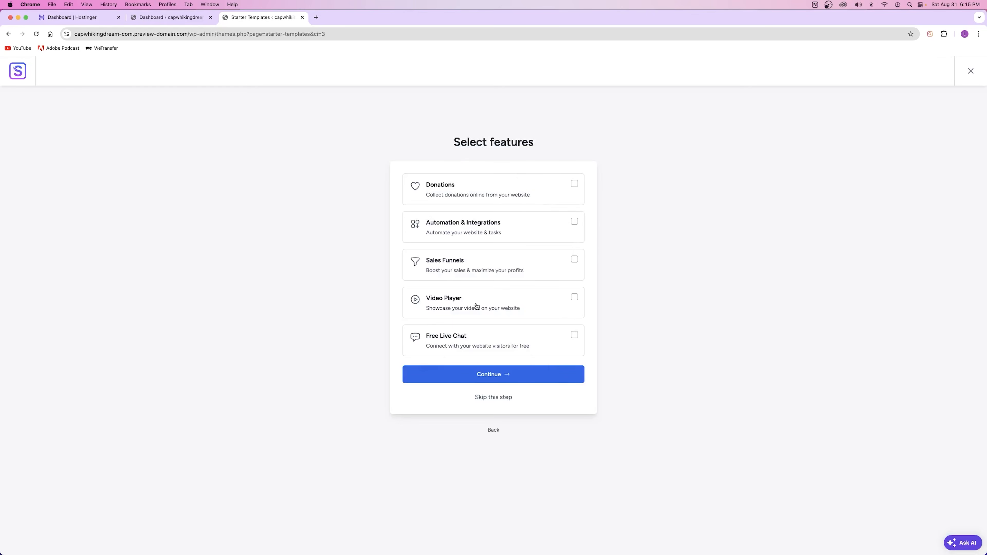
# - Skip extra features, turn off Share Non-Sensitive Data, and submit to build the website
pyautogui.click(494, 396)
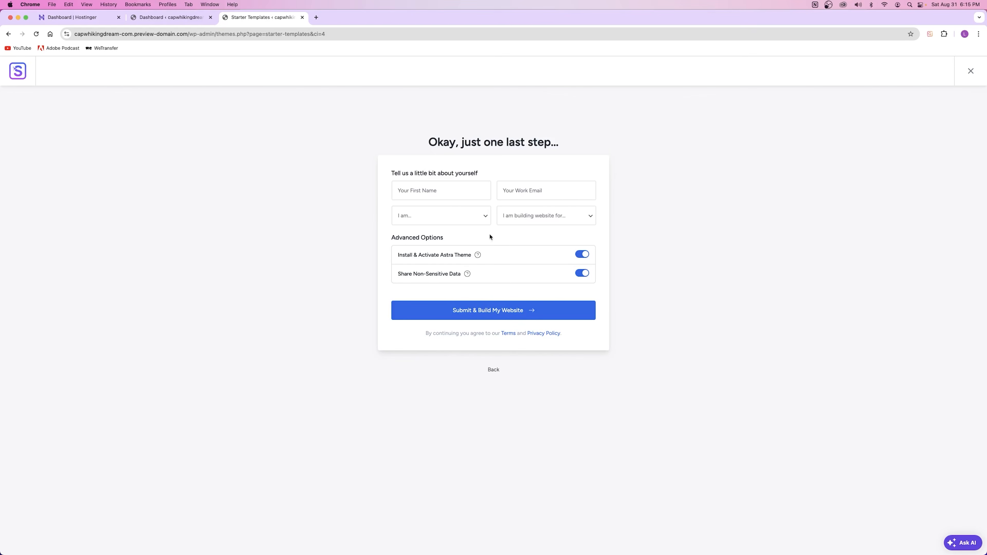
pyautogui.click(551, 278)
pyautogui.click(494, 311)
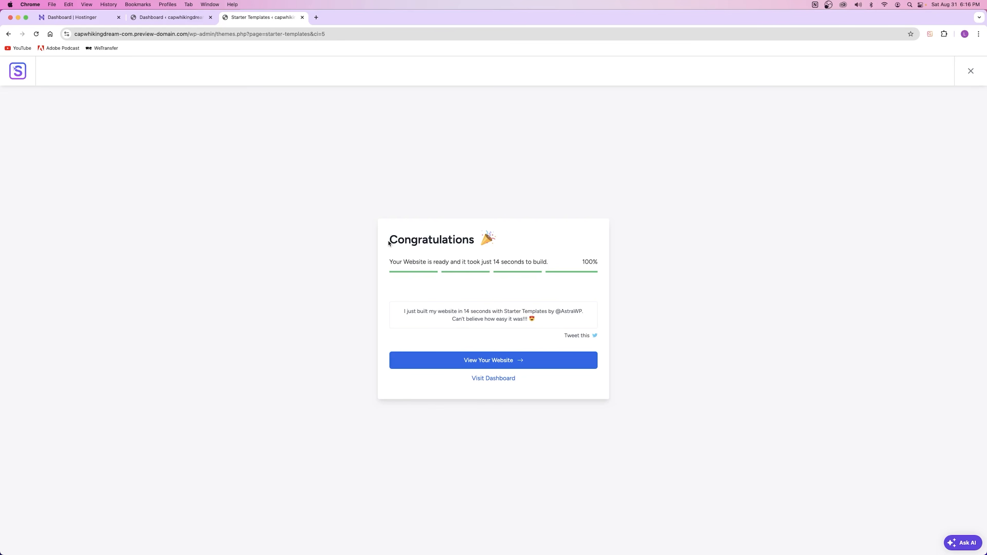
# - Open the finished Planet Earth website in a new tab from the success screen
pyautogui.doubleClick(389, 240)
pyautogui.moveTo(533, 268); pyautogui.dragTo(470, 290)
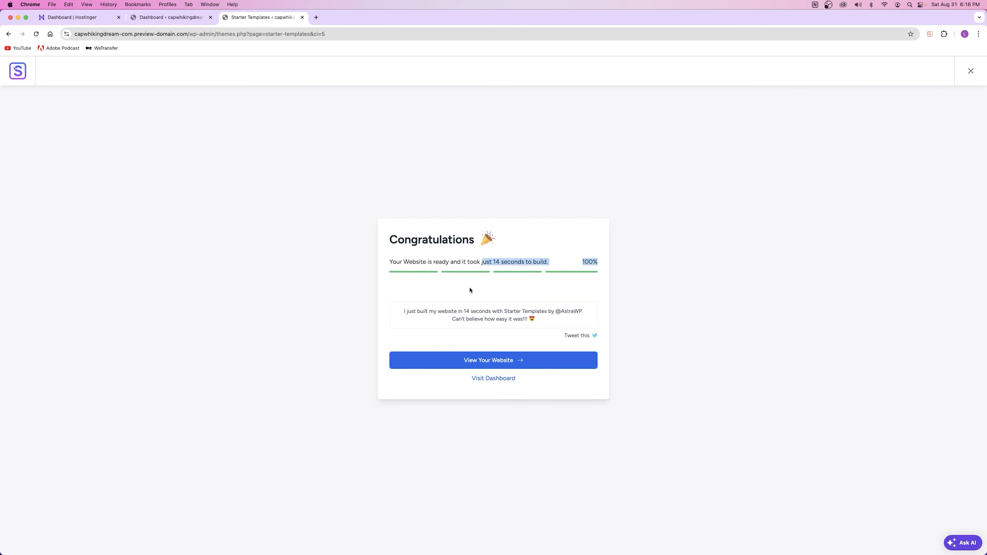
pyautogui.click(455, 255)
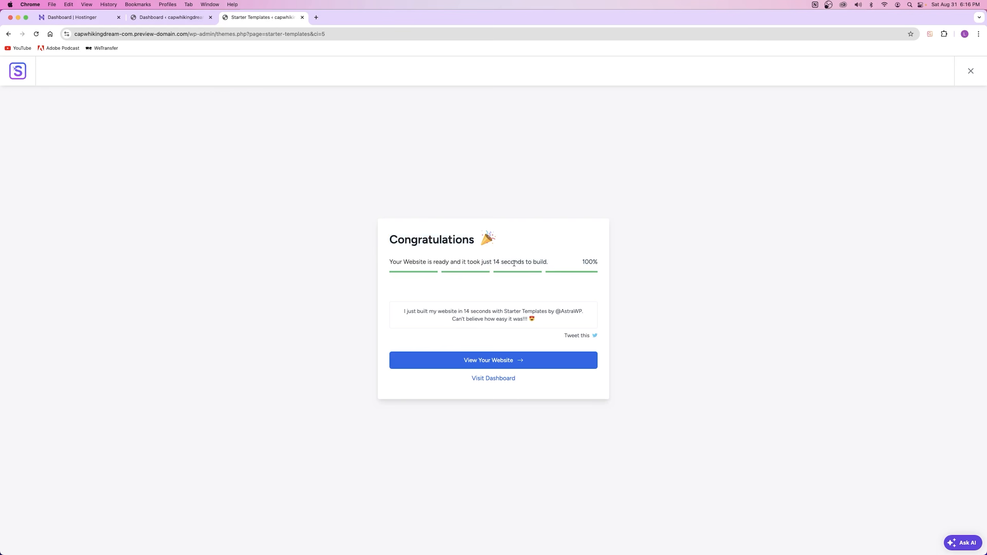
pyautogui.click(489, 358)
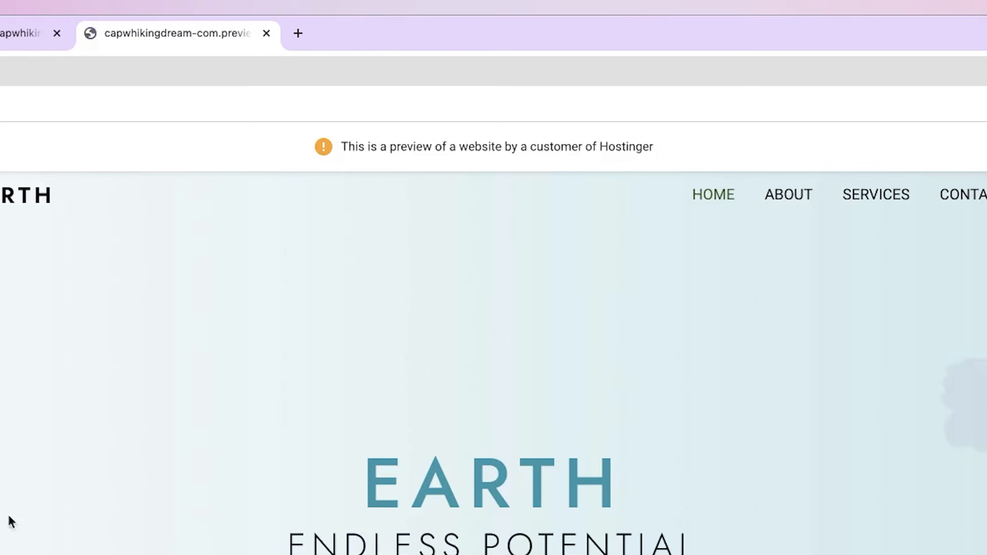
# - Dismiss the Hostinger preview banner on the live site and inspect its address
pyautogui.moveTo(336, 156); pyautogui.dragTo(755, 158)
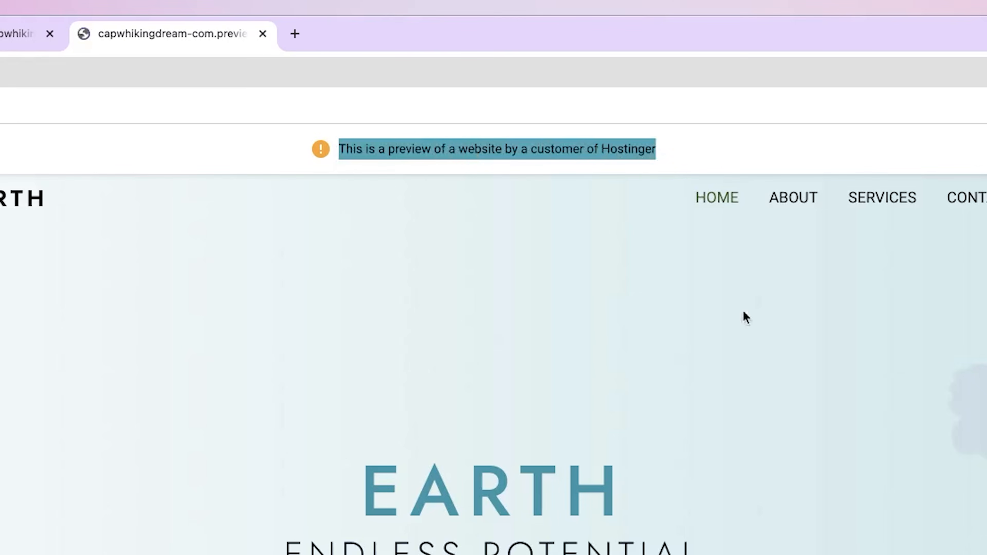
pyautogui.moveTo(363, 88); pyautogui.dragTo(688, 86)
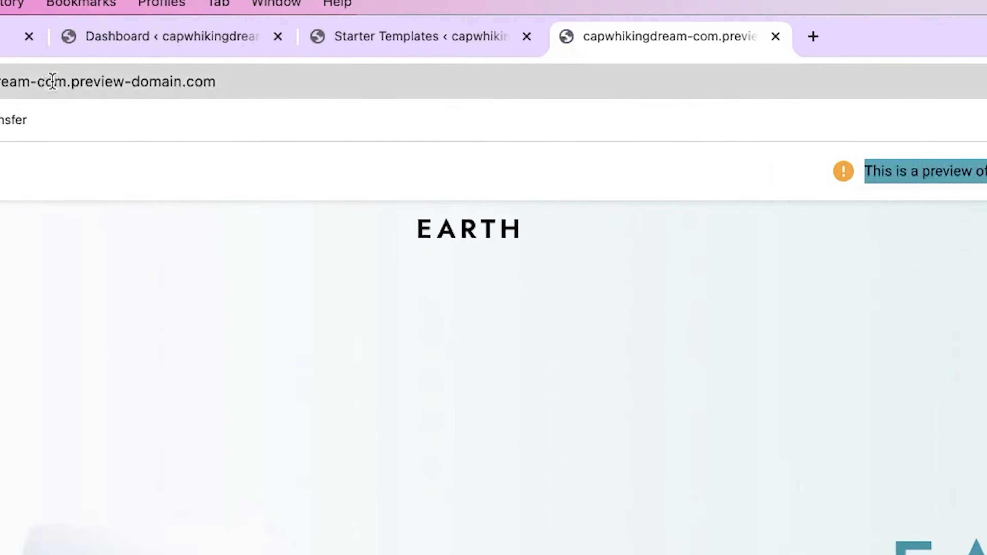
pyautogui.click(645, 97)
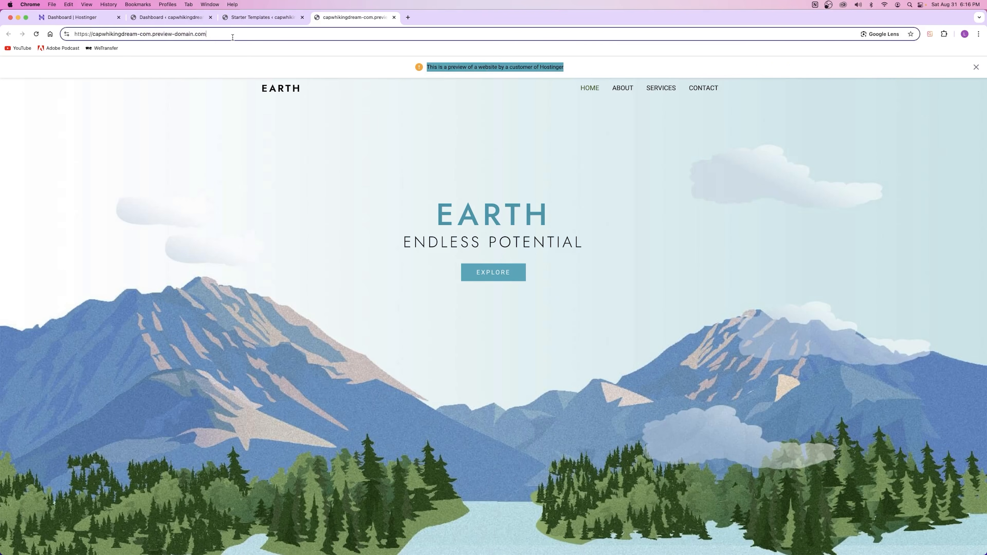
pyautogui.click(82, 17)
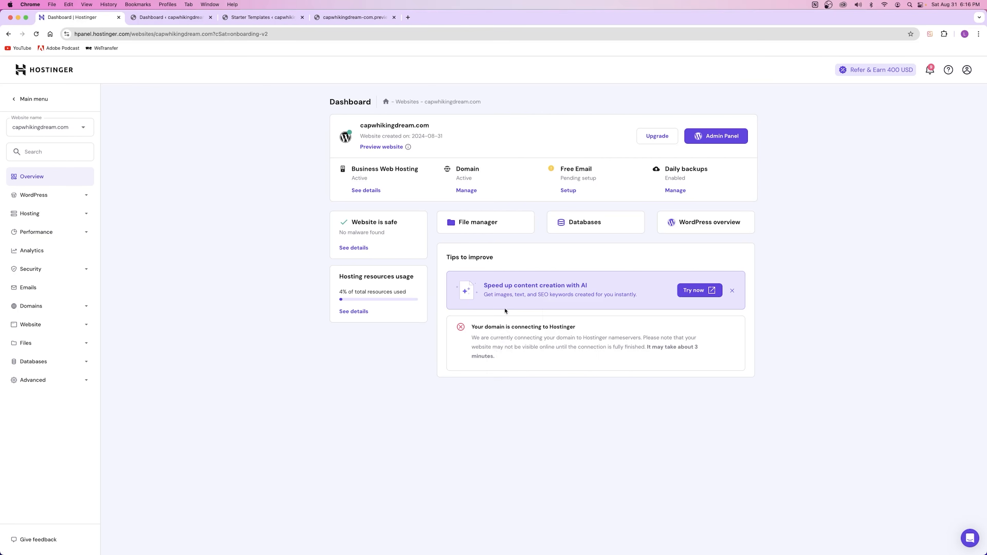
pyautogui.click(286, 18)
pyautogui.click(347, 19)
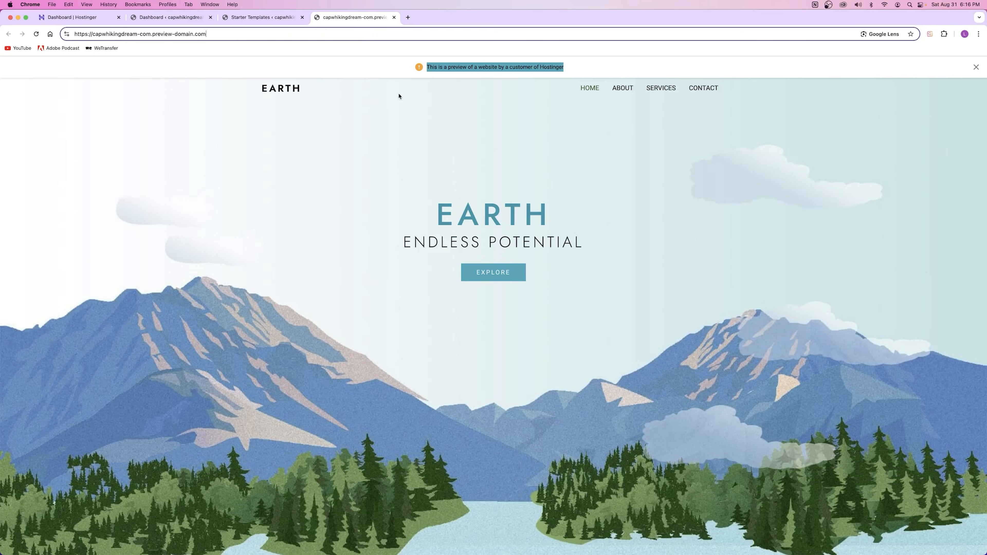
pyautogui.click(363, 197)
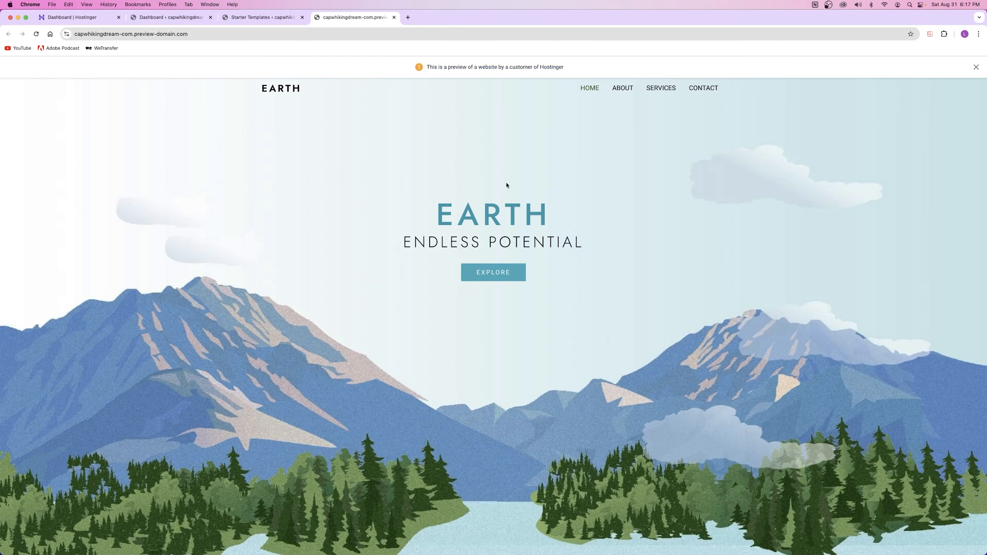
pyautogui.click(975, 67)
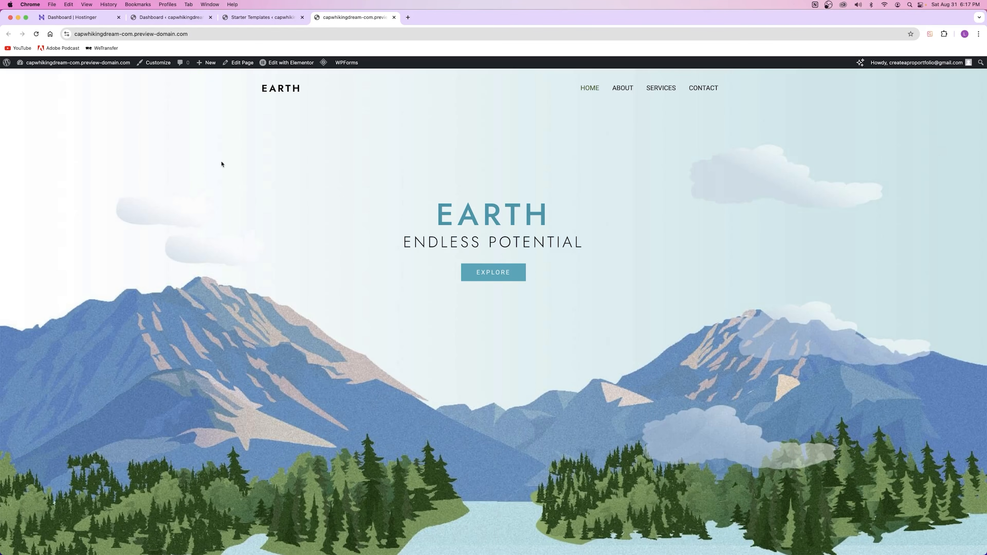
pyautogui.click(84, 34)
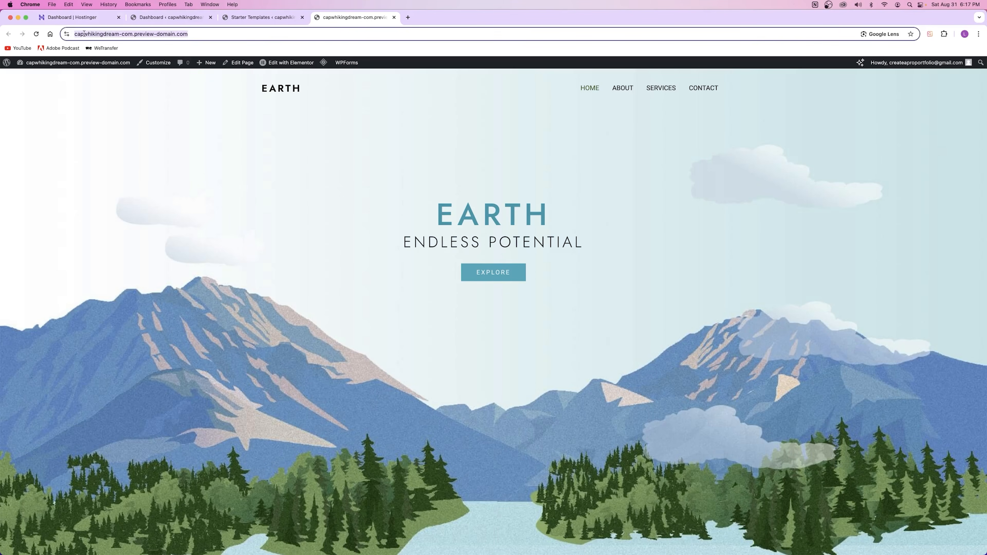
pyautogui.moveTo(76, 34); pyautogui.dragTo(139, 39)
pyautogui.click(239, 32)
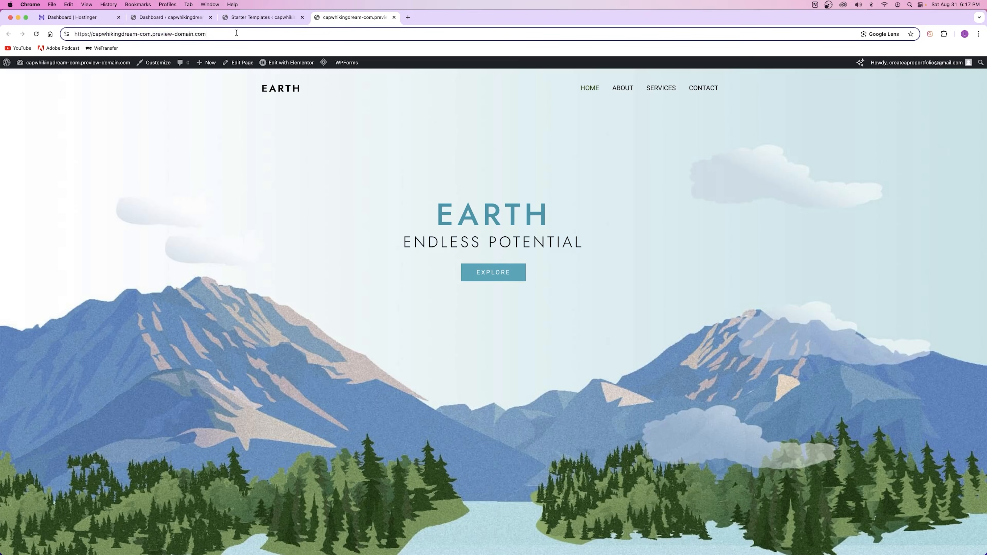
pyautogui.moveTo(218, 34); pyautogui.dragTo(97, 35)
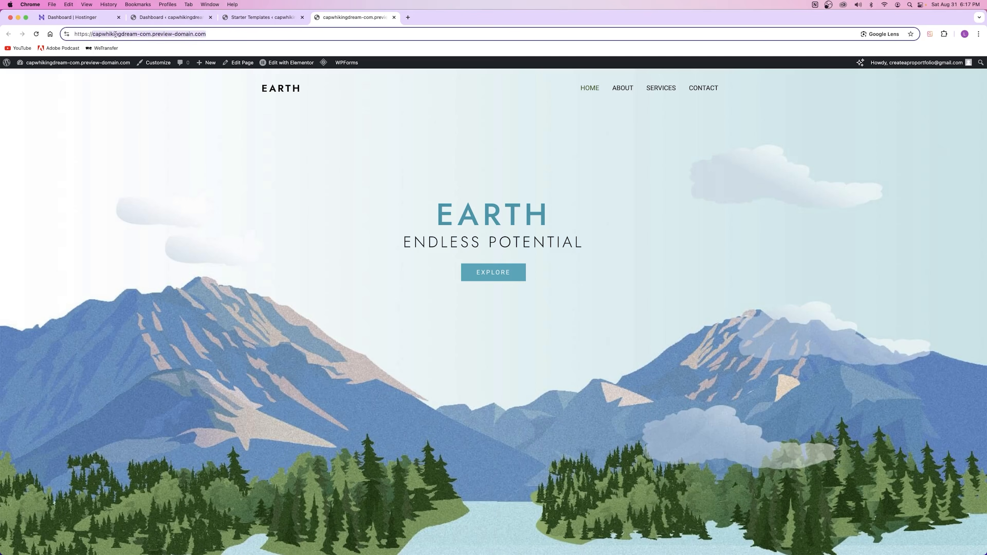
pyautogui.click(248, 211)
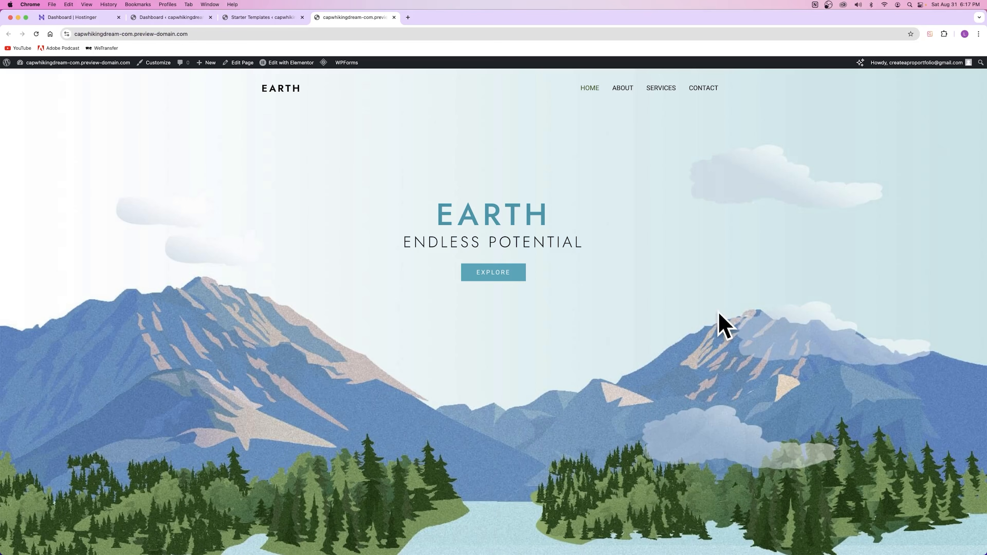
pyautogui.scroll(-20, 434, 190)
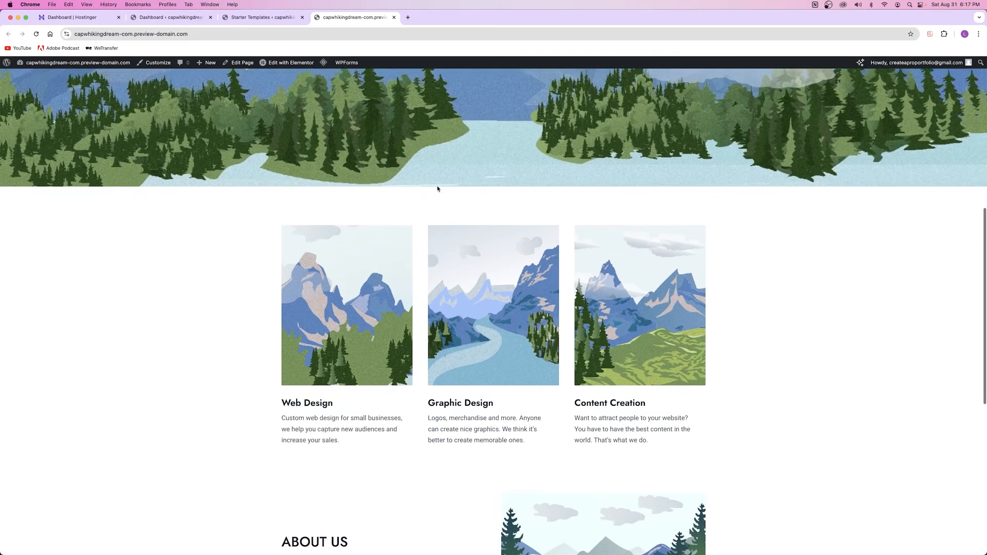
pyautogui.scroll(20, 435, 187)
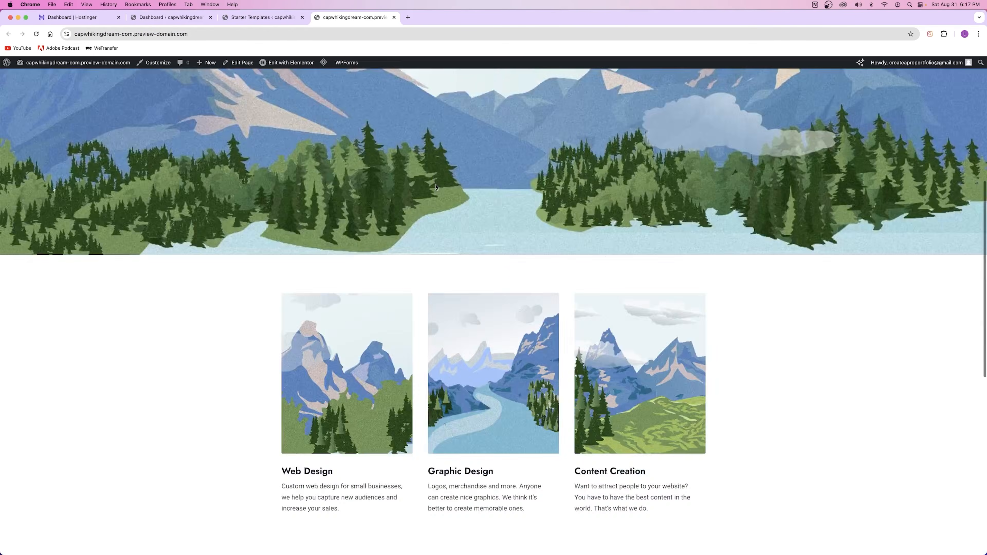
# - View the About, Services and Contact pages, then return Home and dismiss the preview banner
pyautogui.click(622, 89)
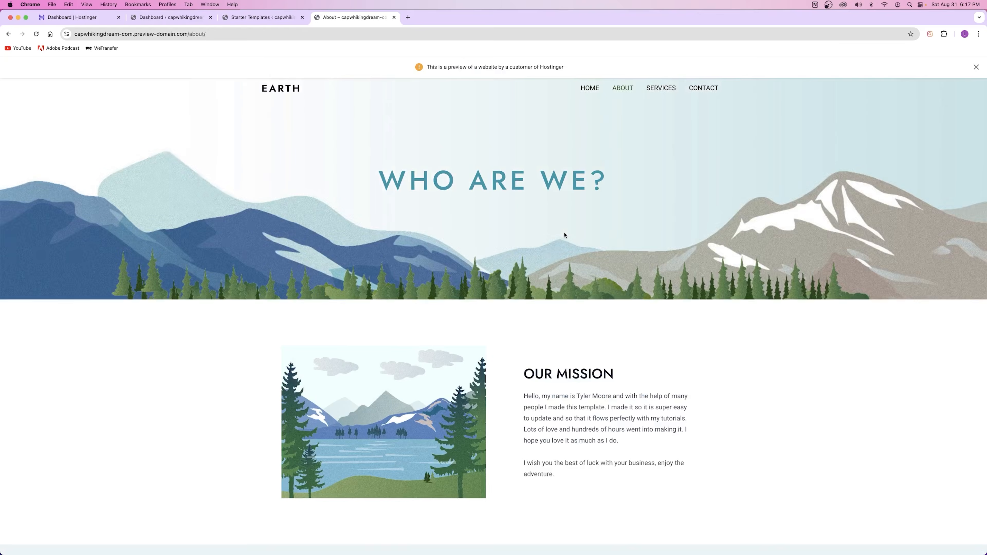
pyautogui.scroll(-5, 568, 236)
pyautogui.scroll(5, 570, 238)
pyautogui.click(661, 100)
pyautogui.scroll(-10, 636, 279)
pyautogui.scroll(10, 636, 279)
pyautogui.click(701, 88)
pyautogui.scroll(-3, 704, 283)
pyautogui.scroll(3, 705, 282)
pyautogui.click(589, 89)
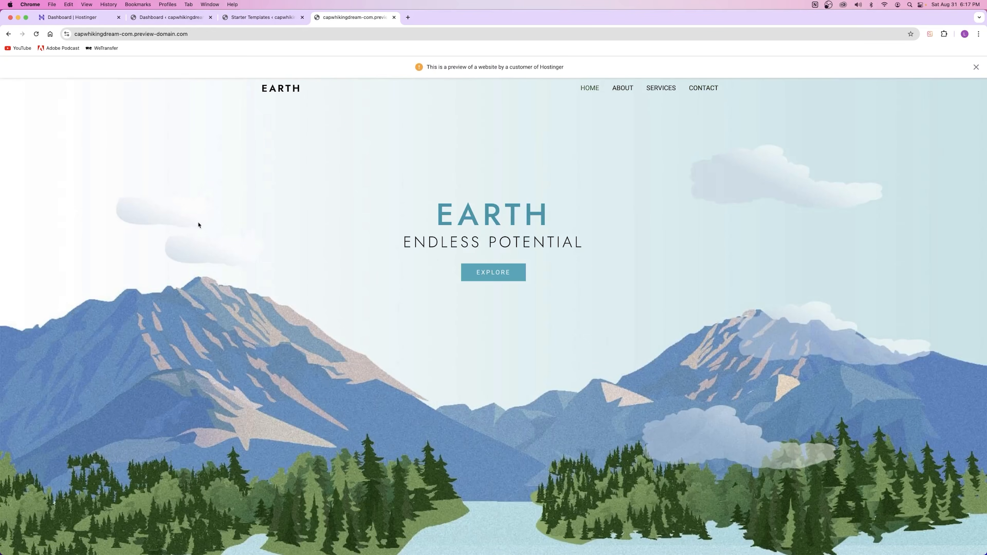
pyautogui.click(976, 67)
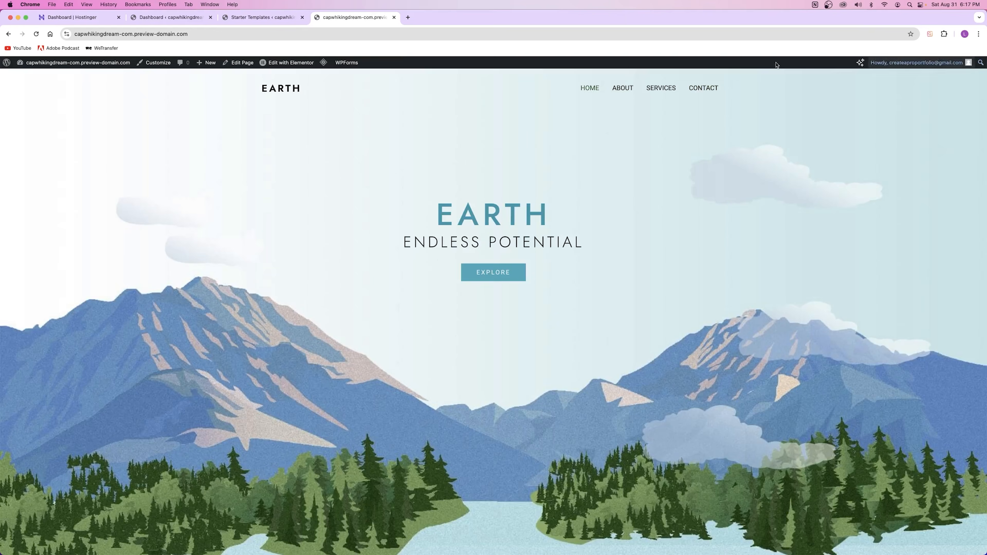
# - Open Dashboard from the live site's admin-bar menu and close the Starter Templates and Hostinger tabs
pyautogui.click(170, 18)
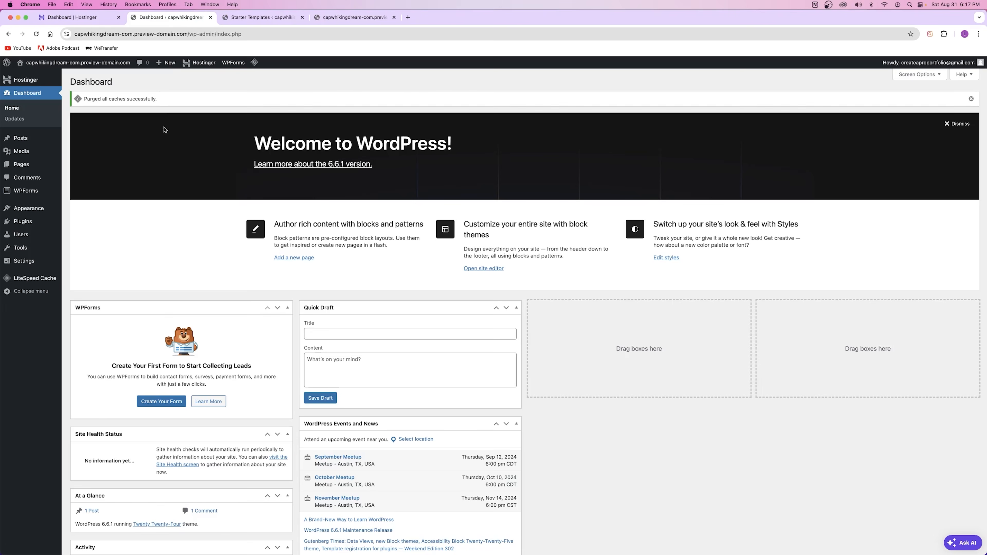
pyautogui.click(249, 17)
pyautogui.click(343, 17)
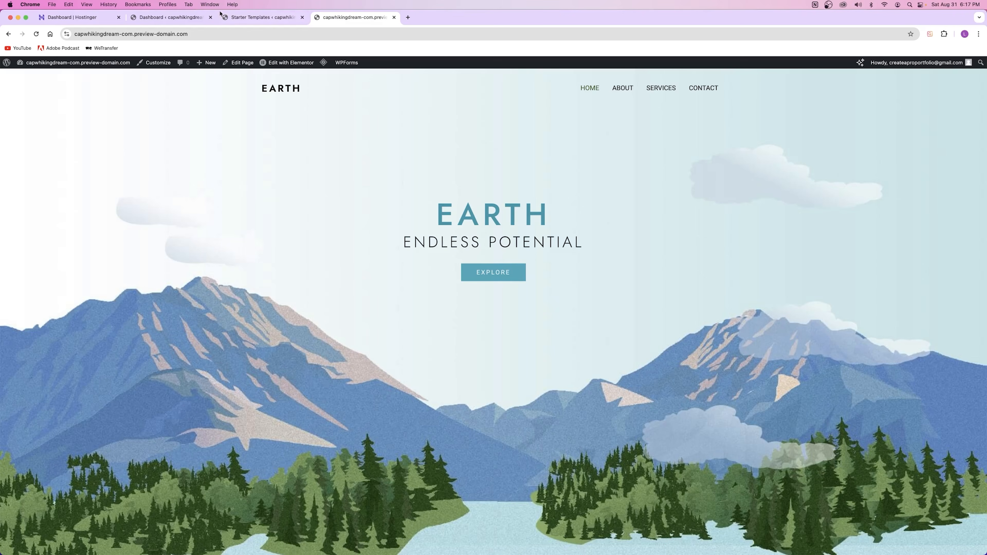
pyautogui.click(167, 18)
pyautogui.click(343, 17)
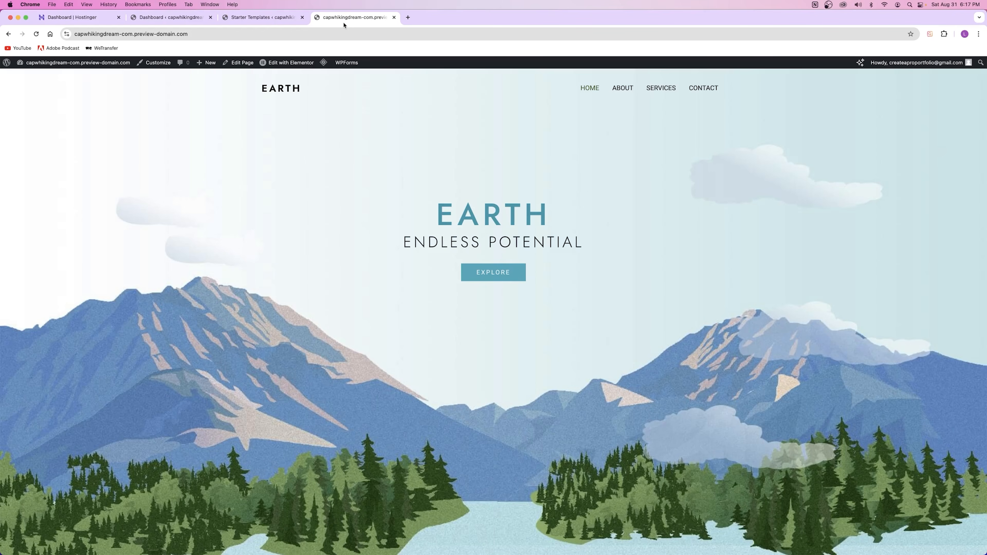
pyautogui.moveTo(6, 66)
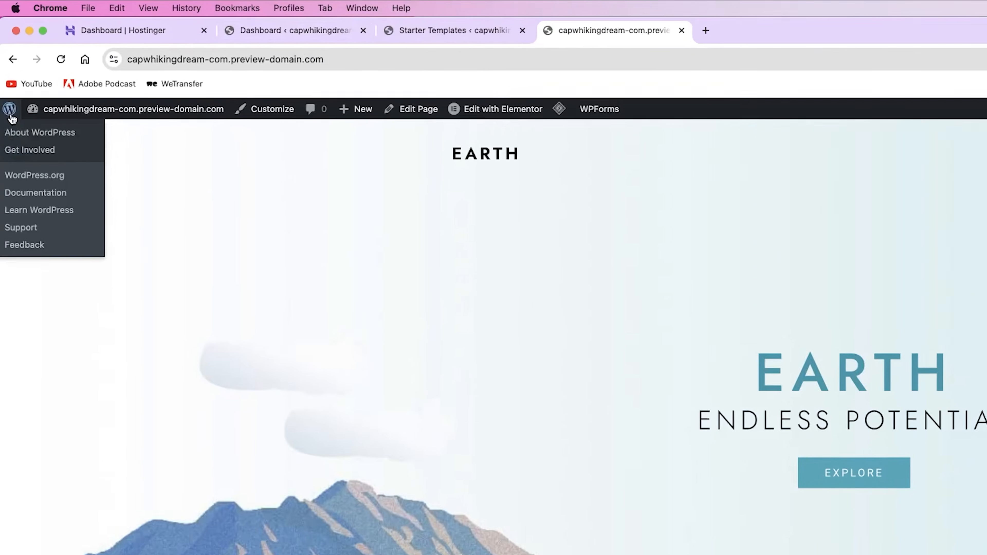
pyautogui.moveTo(75, 116)
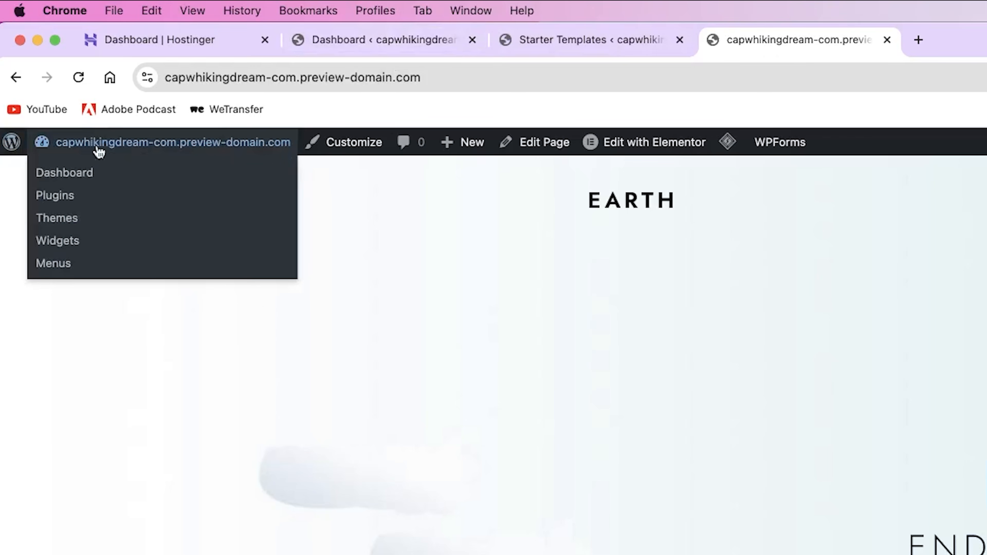
pyautogui.click(58, 176)
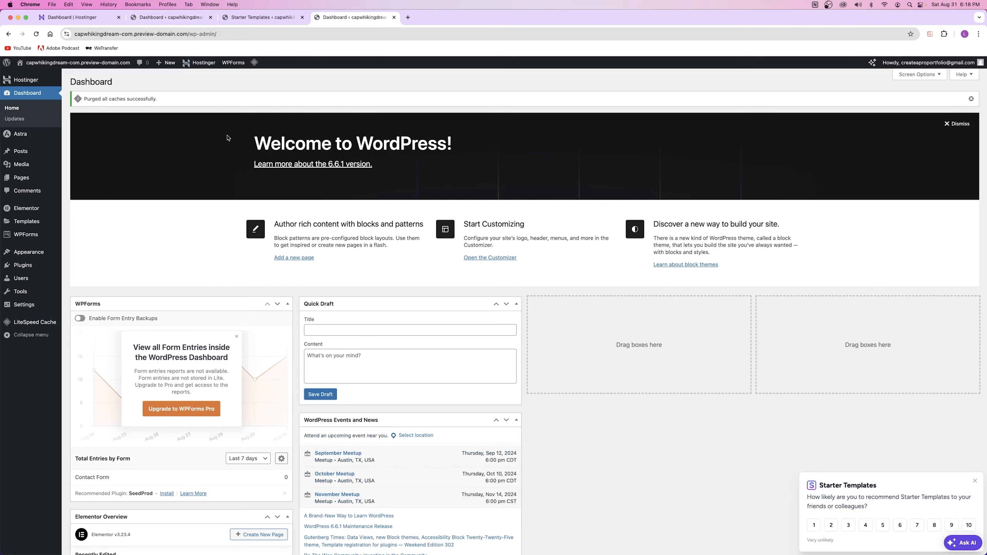
pyautogui.click(210, 17)
pyautogui.click(210, 17)
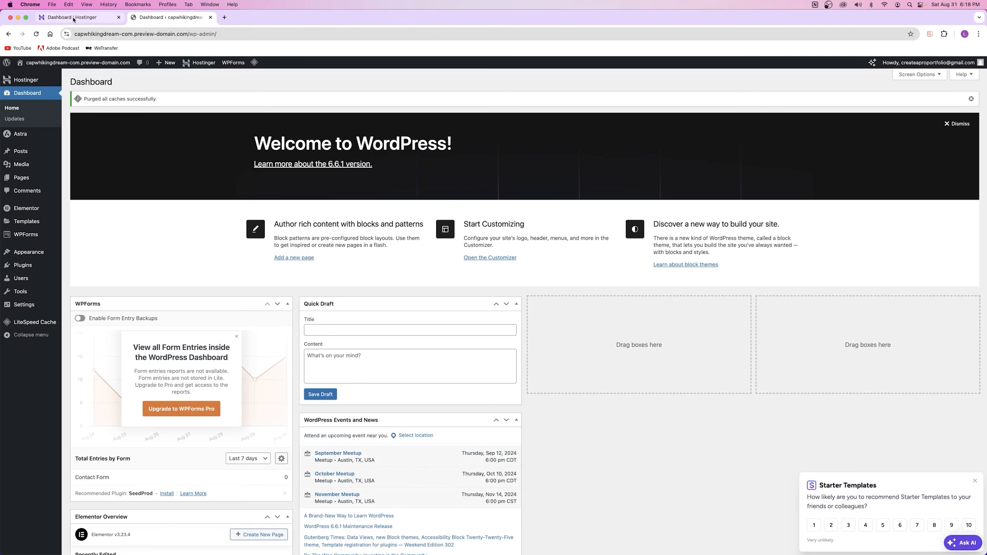
pyautogui.click(118, 17)
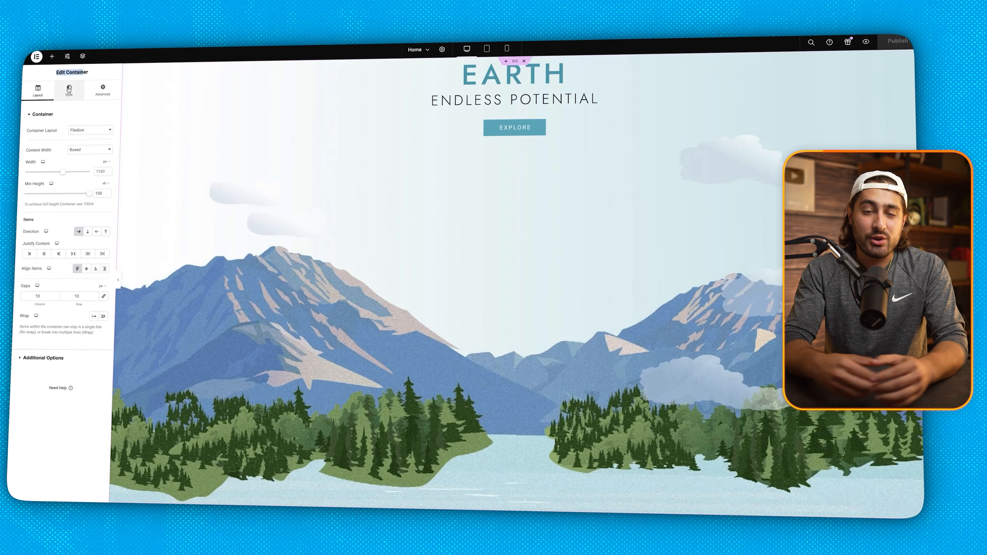
pyautogui.click(69, 90)
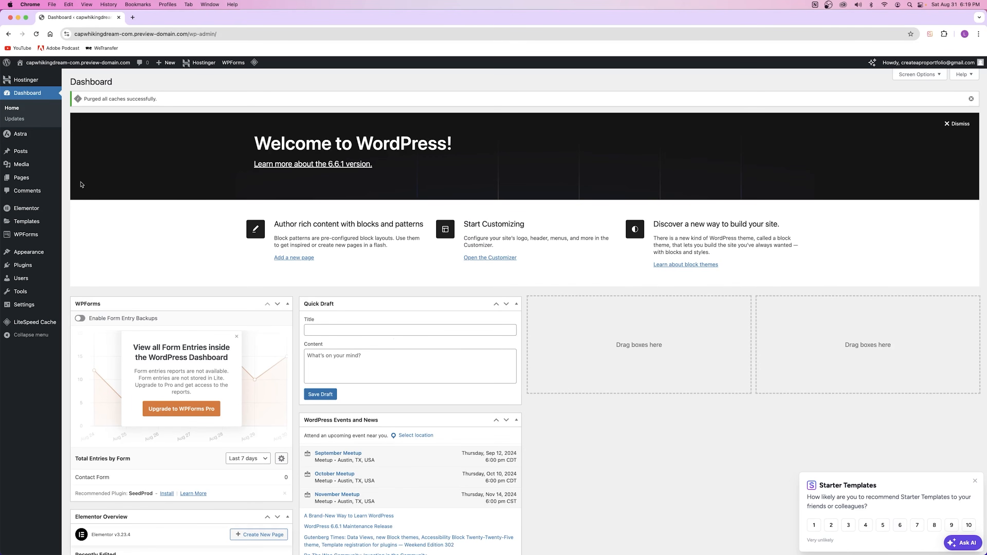
# - Open the live Earth site in a new tab from the admin-bar link and dismiss the Hostinger banner
pyautogui.rightClick(71, 66)
pyautogui.click(97, 69)
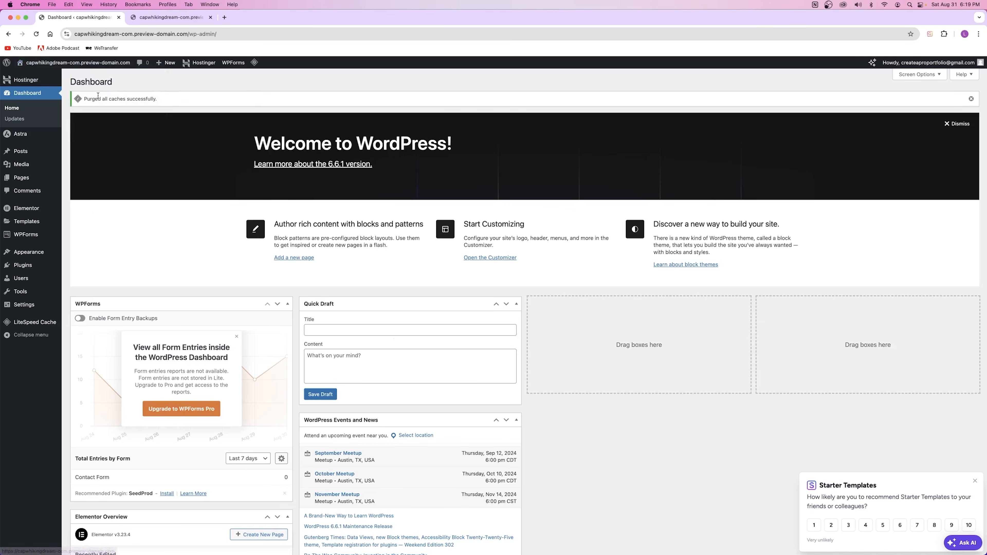
pyautogui.moveTo(72, 64)
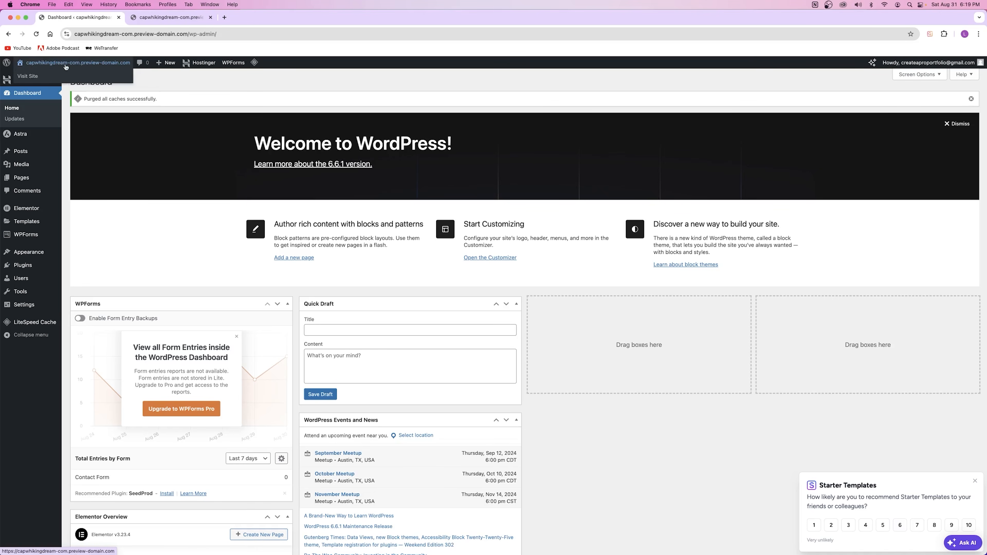
pyautogui.click(168, 19)
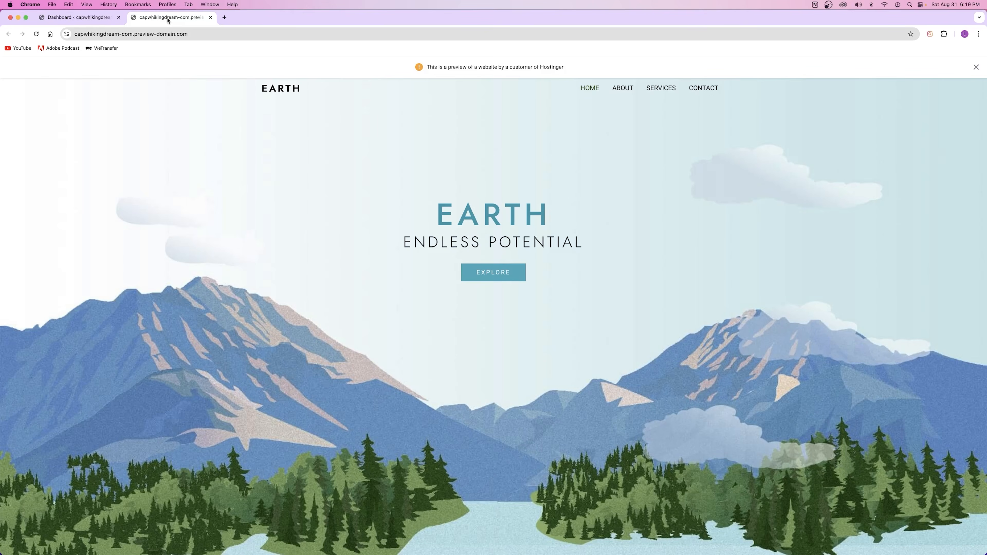
pyautogui.click(76, 18)
pyautogui.click(154, 22)
pyautogui.click(81, 18)
pyautogui.rightClick(69, 60)
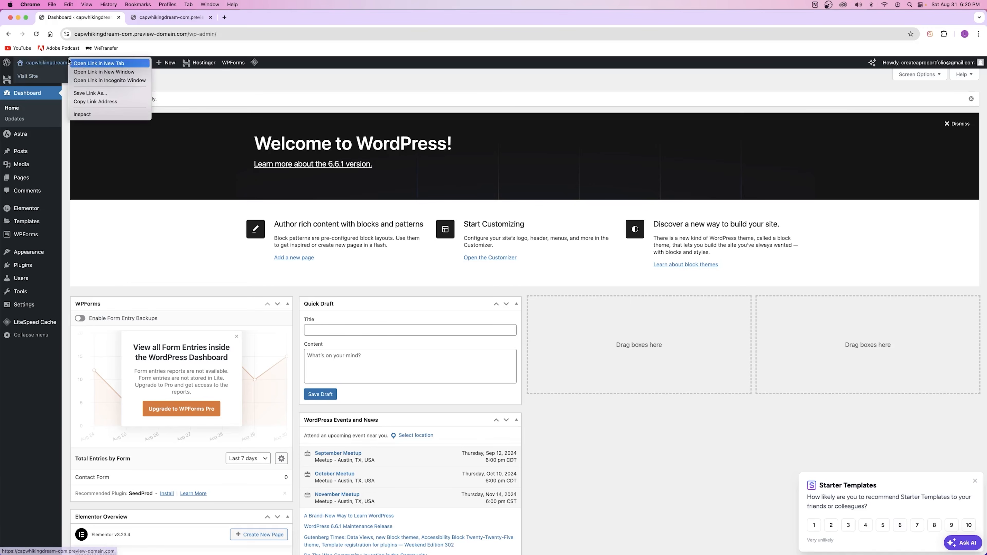
pyautogui.click(163, 24)
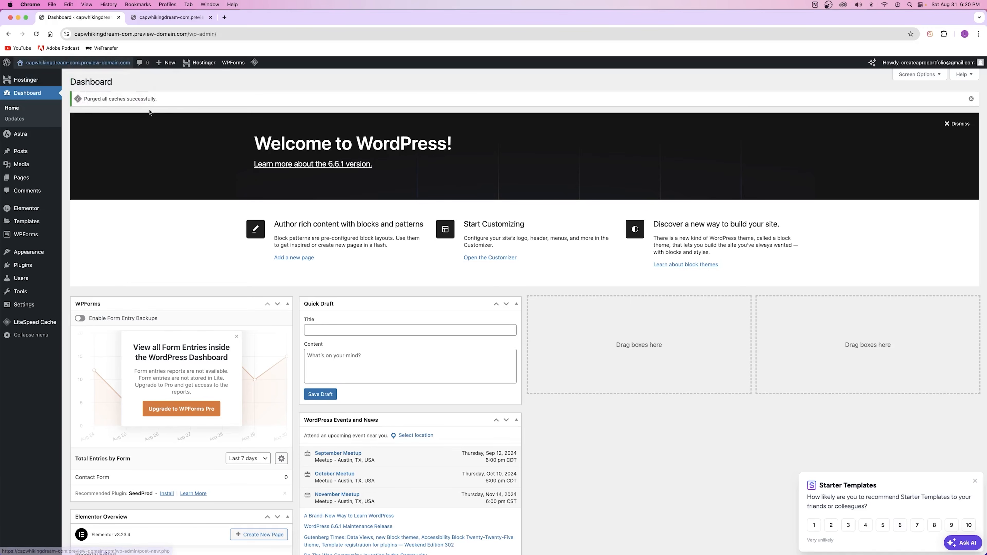
pyautogui.click(165, 24)
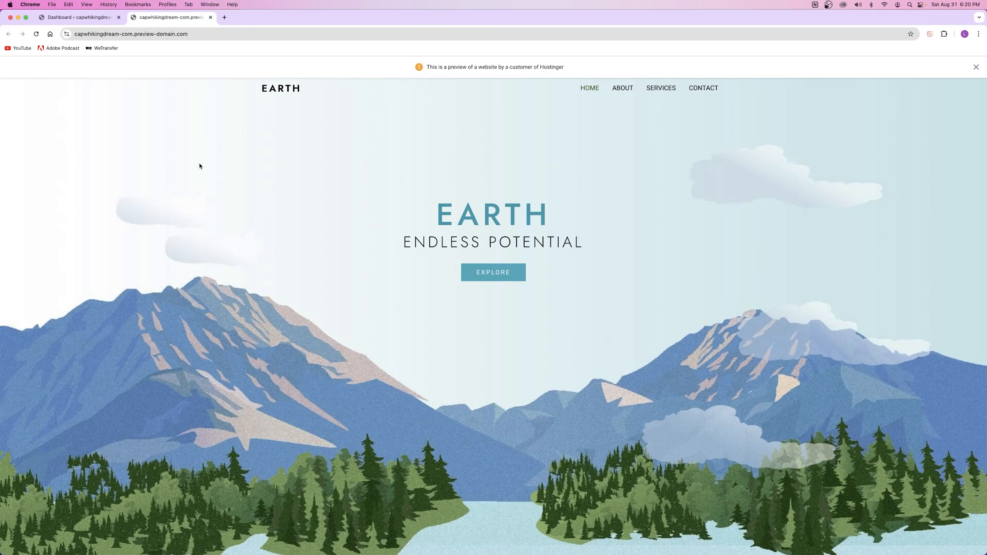
pyautogui.click(975, 66)
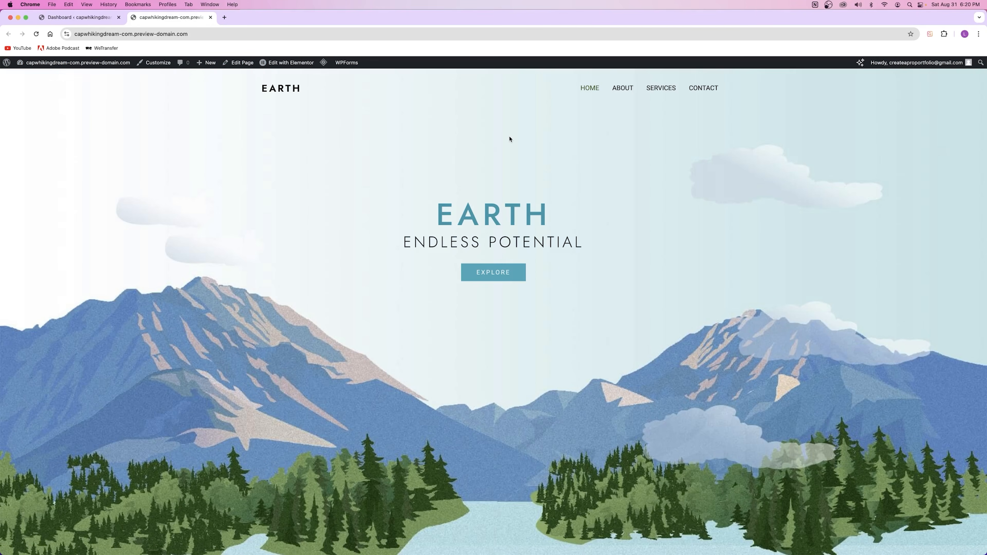
# - Launch Edit with Elementor for the Home page from the live site's admin bar
pyautogui.click(87, 18)
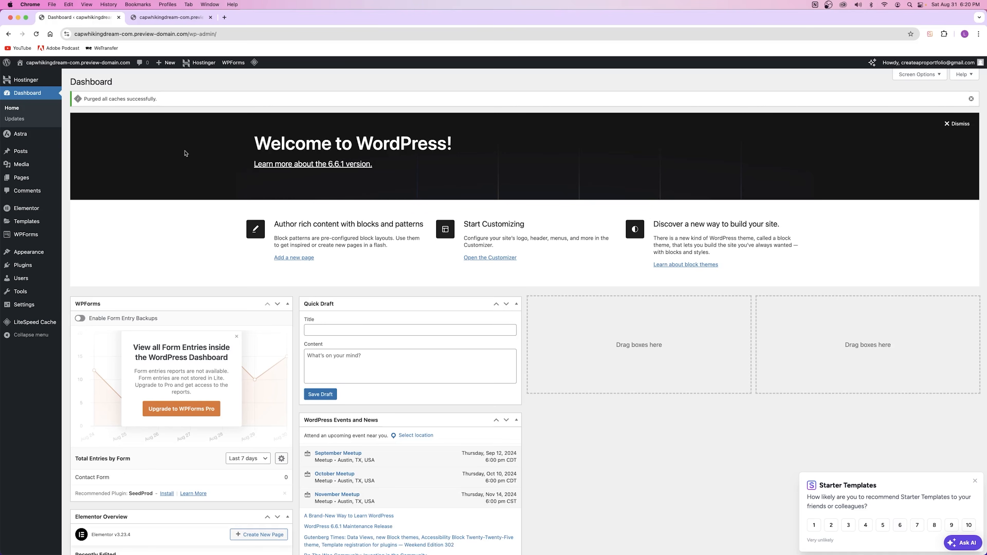
pyautogui.click(169, 18)
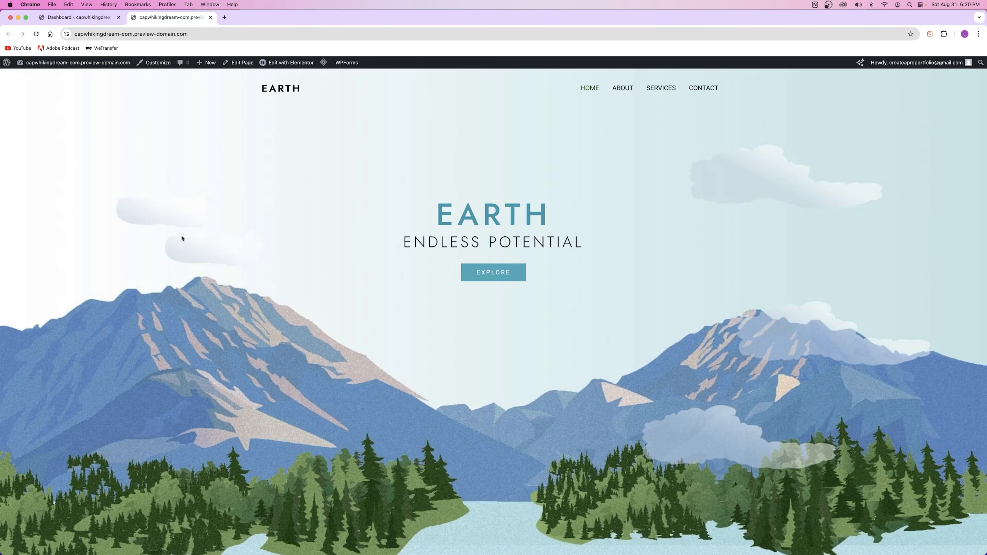
pyautogui.moveTo(286, 66)
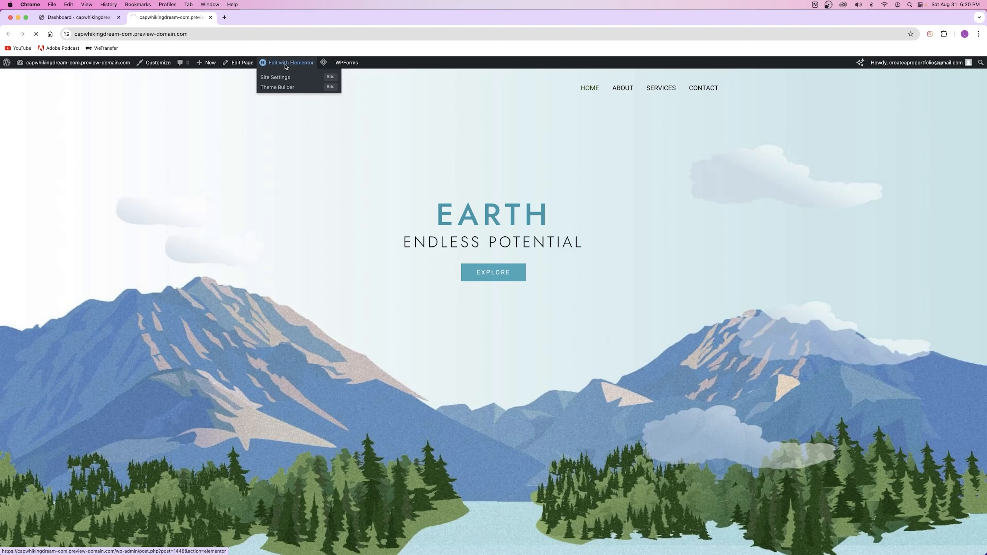
pyautogui.click(315, 34)
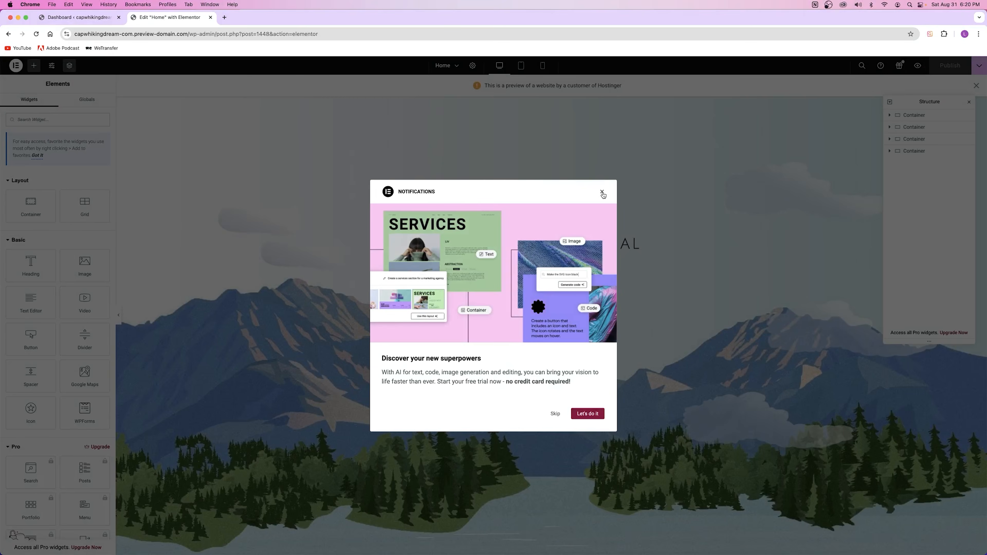
# - Dismiss the notifications popup and structure panel, then drop an Image widget below the tagline
pyautogui.click(602, 193)
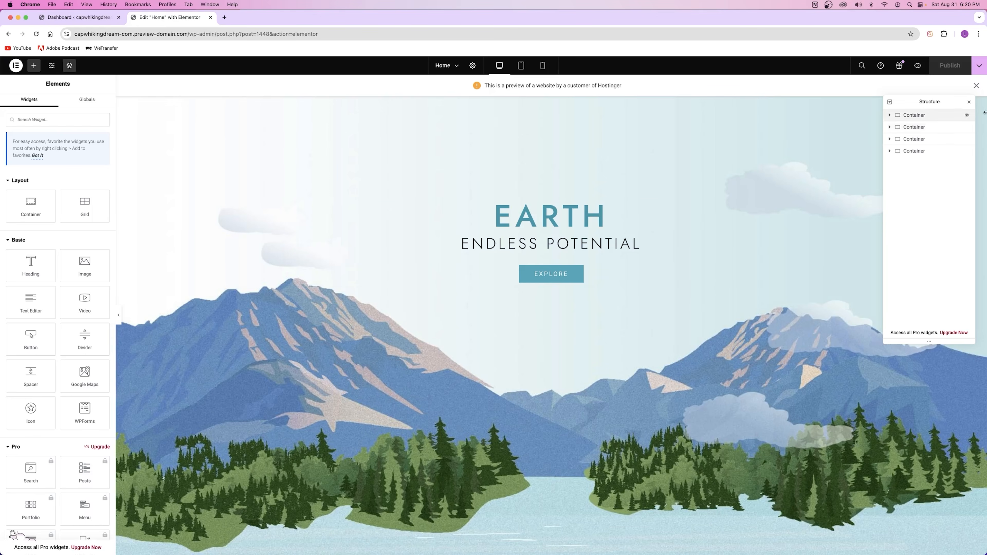
pyautogui.click(968, 101)
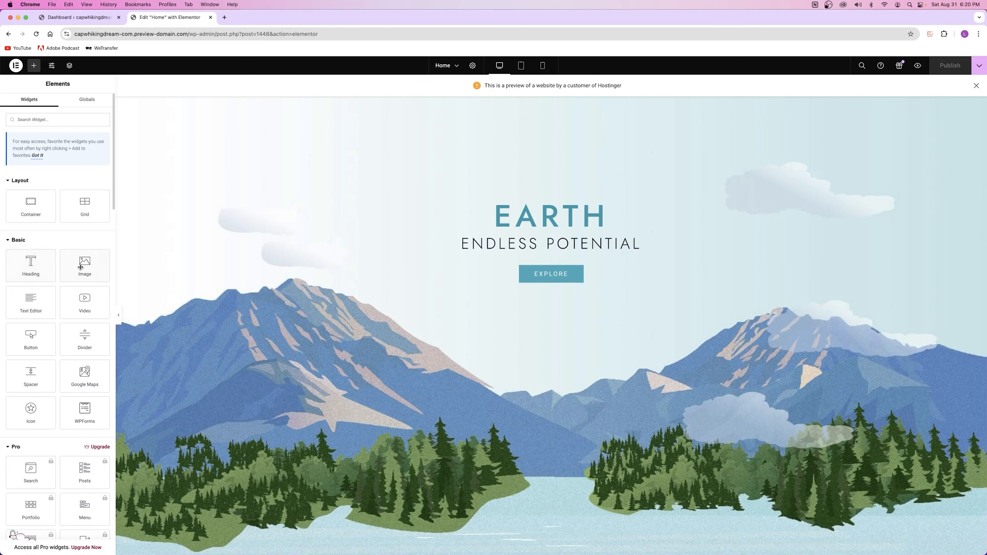
pyautogui.moveTo(80, 264); pyautogui.dragTo(518, 243)
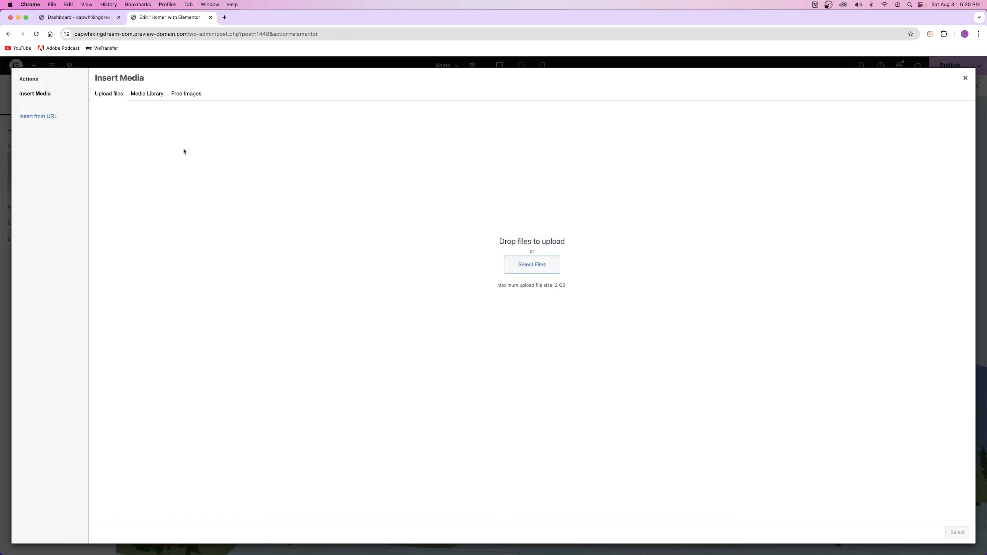
# - Fill the Image widget with the EARTH homepage screenshot from the media library, then delete it
pyautogui.click(147, 94)
pyautogui.click(367, 249)
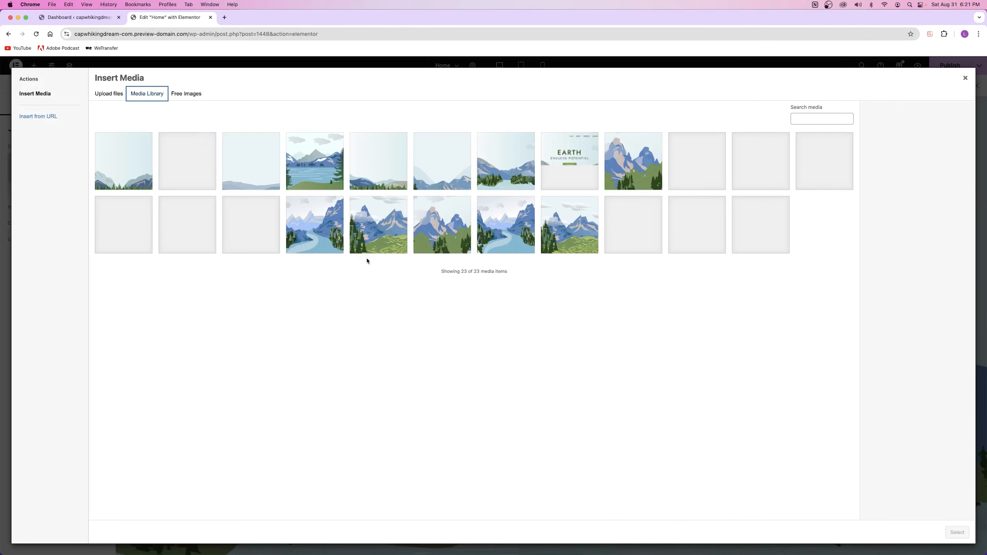
pyautogui.click(682, 232)
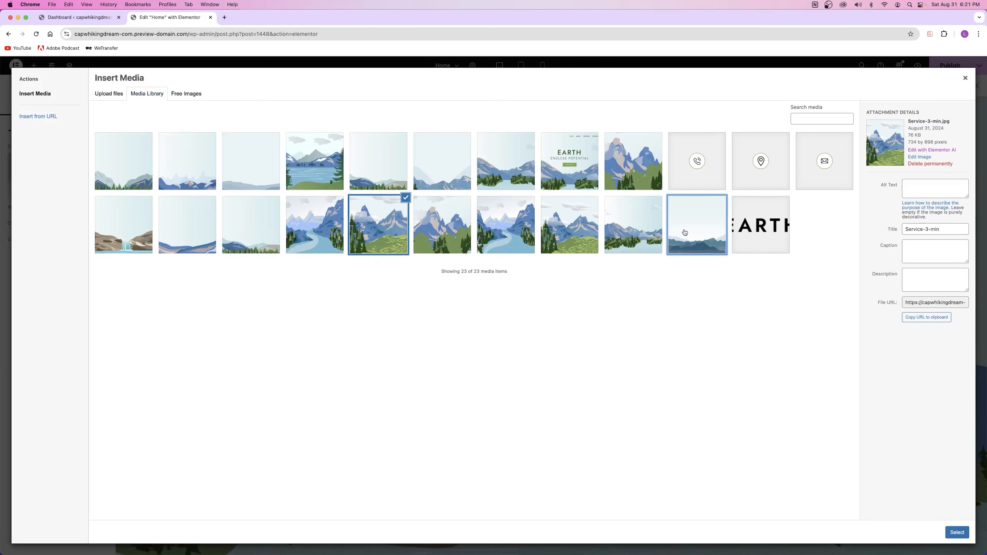
pyautogui.click(571, 171)
pyautogui.click(955, 531)
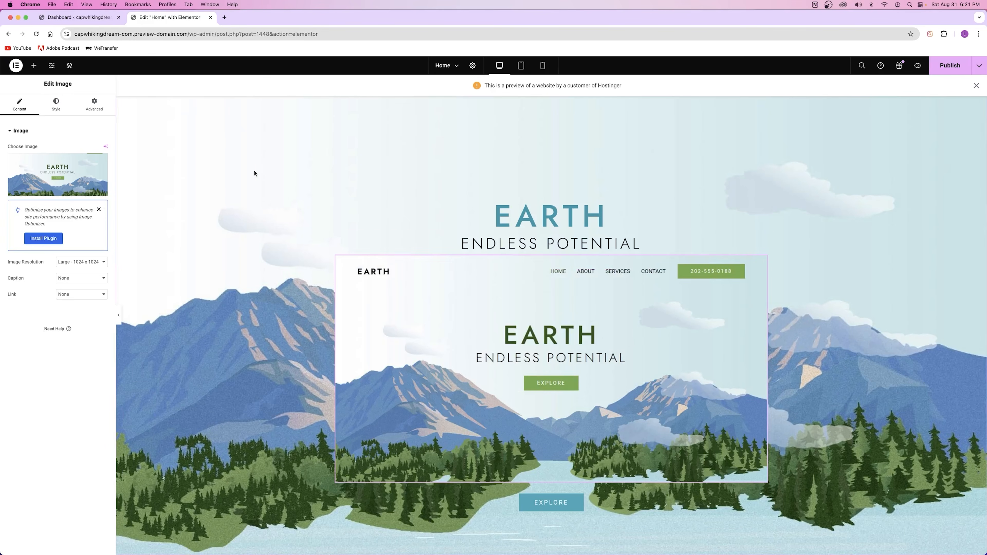
pyautogui.rightClick(545, 321)
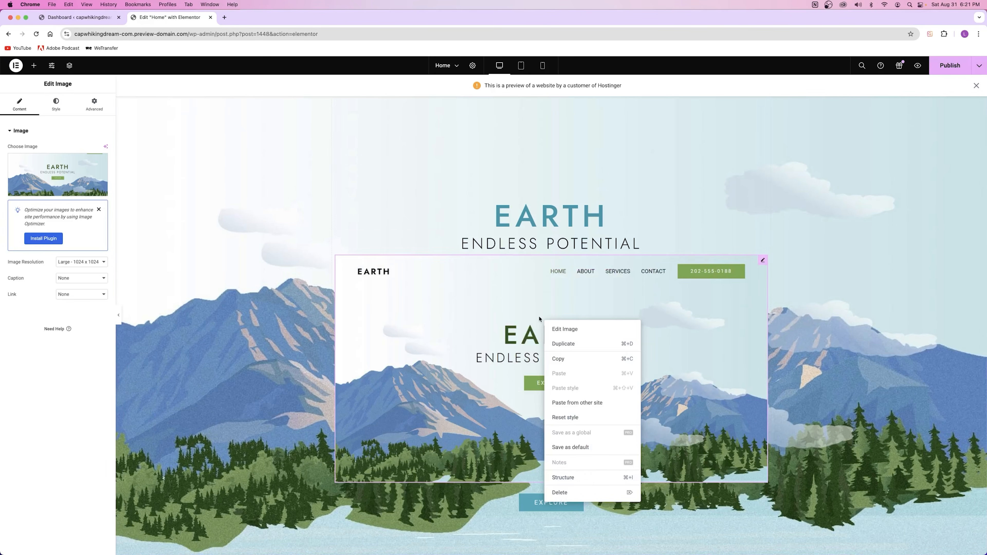
pyautogui.click(576, 493)
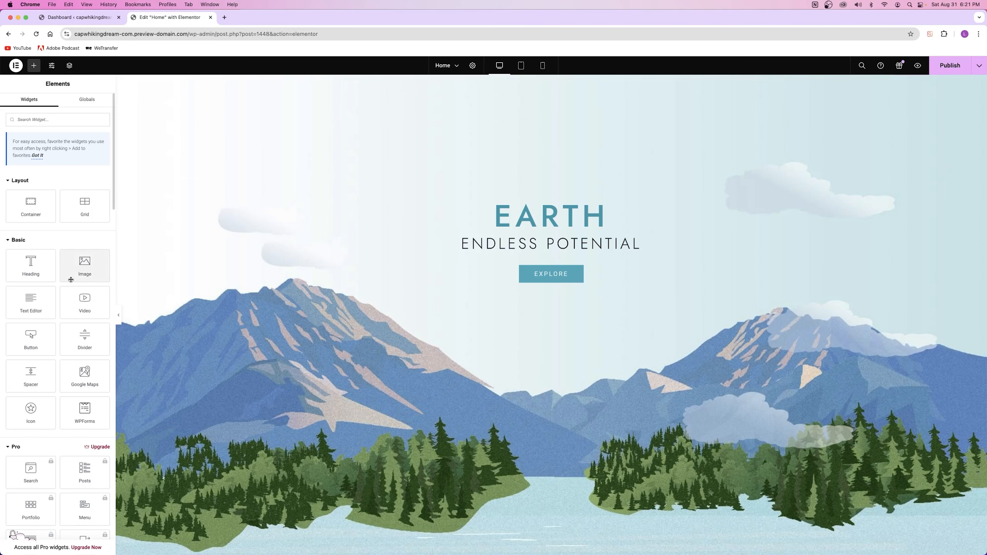
pyautogui.moveTo(83, 303); pyautogui.dragTo(527, 250)
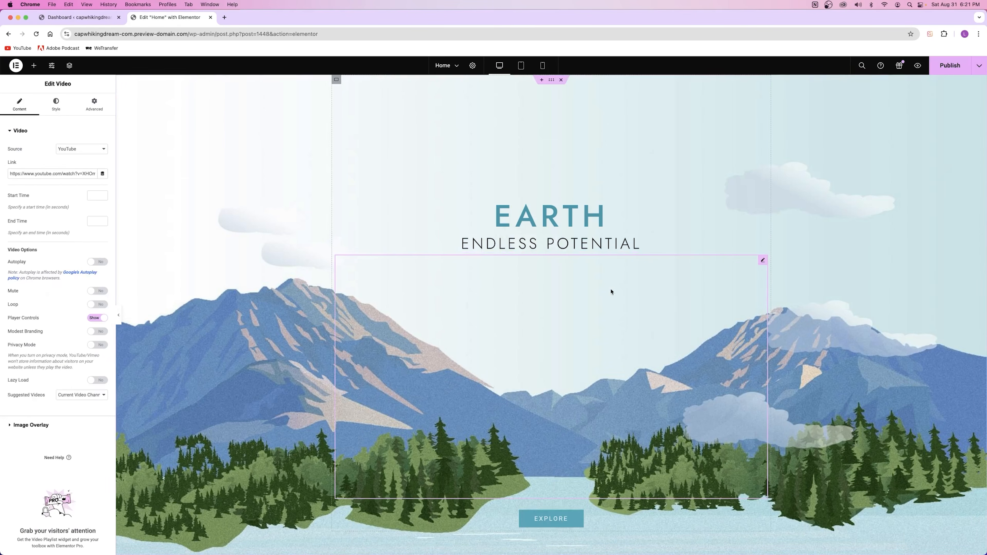
pyautogui.rightClick(473, 318)
pyautogui.rightClick(761, 265)
pyautogui.click(774, 437)
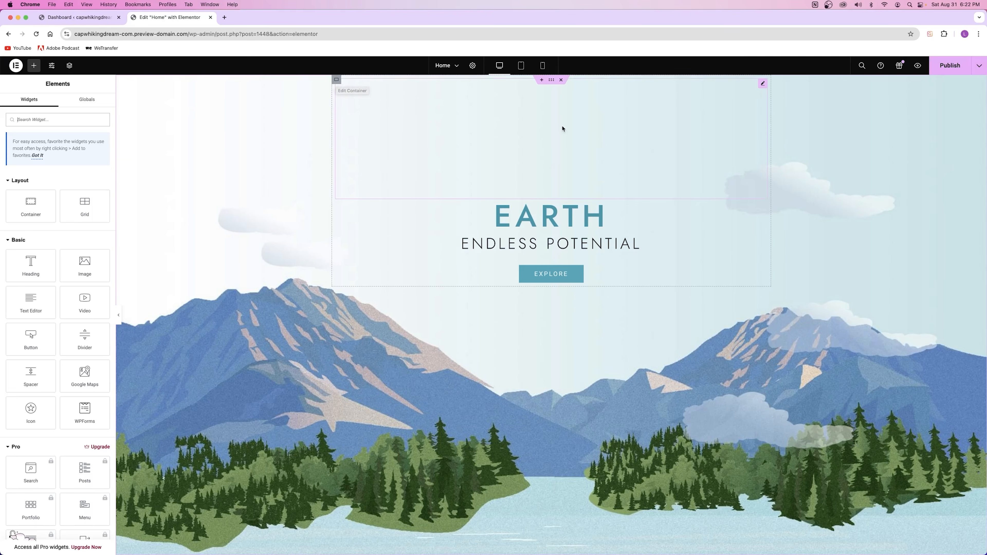
# - Step through the hero's spacer, EARTH heading, tagline and Explore button widgets
pyautogui.click(568, 127)
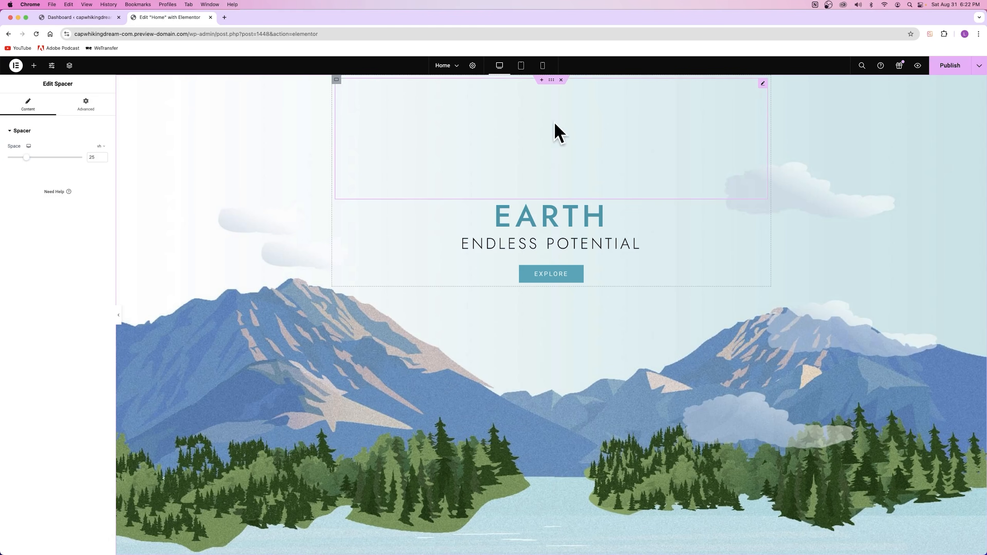
pyautogui.click(554, 217)
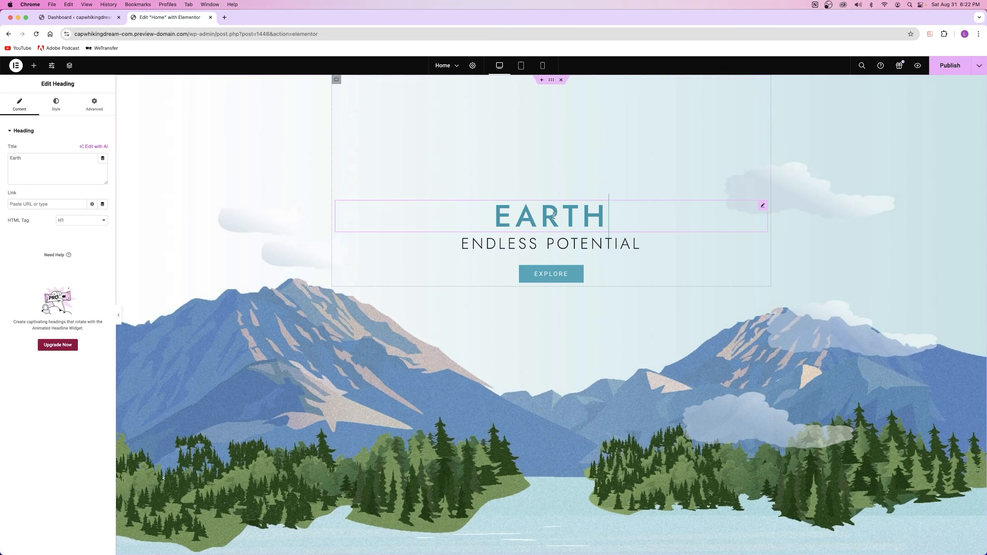
pyautogui.click(579, 244)
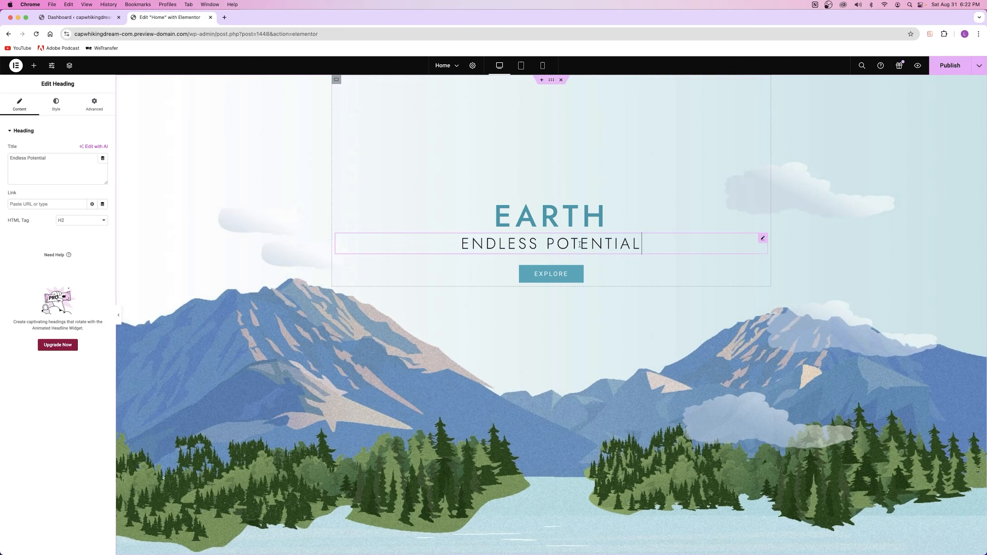
pyautogui.click(546, 280)
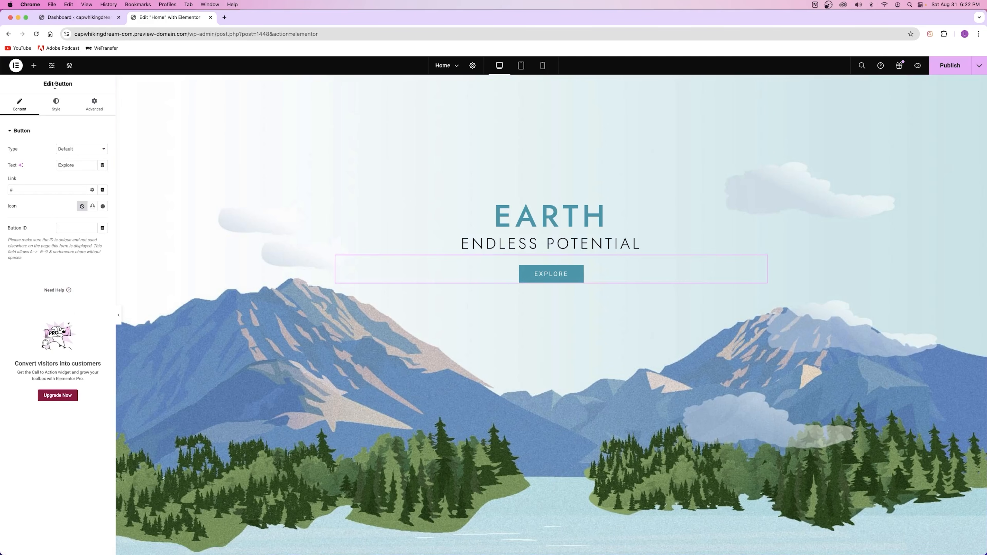
pyautogui.click(544, 249)
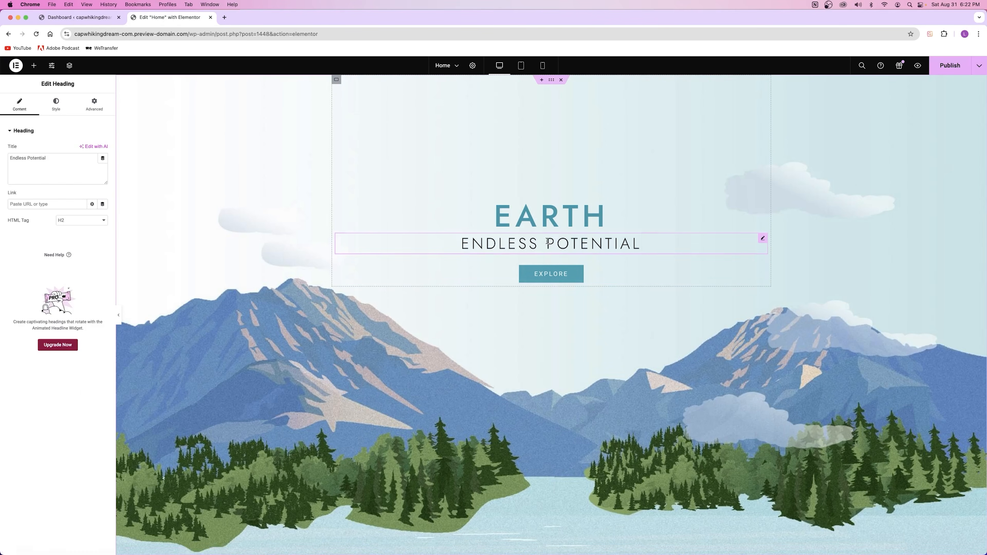
pyautogui.click(552, 280)
pyautogui.moveTo(43, 84); pyautogui.dragTo(67, 84)
pyautogui.click(83, 86)
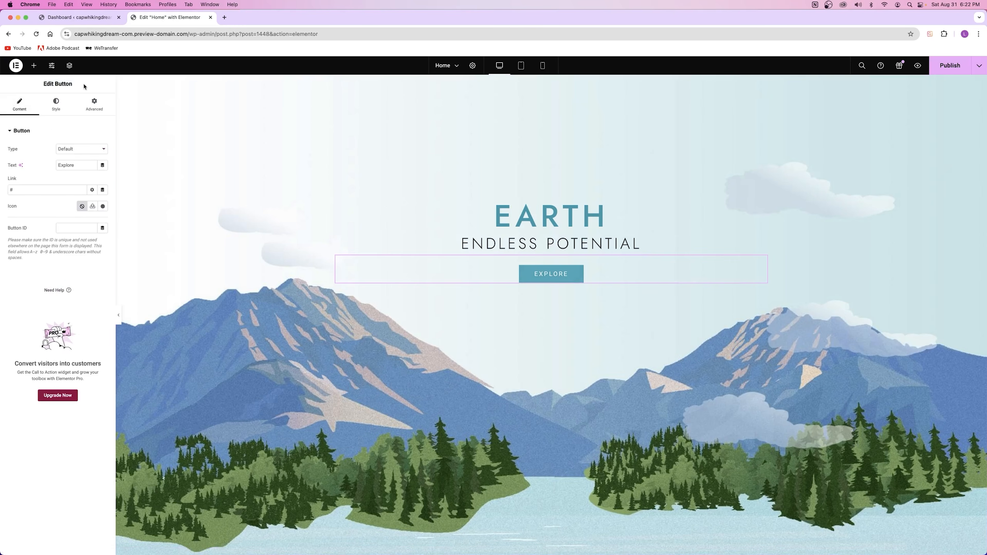
# - Reselect the spacer above the EARTH heading and delete it from its context menu
pyautogui.click(487, 254)
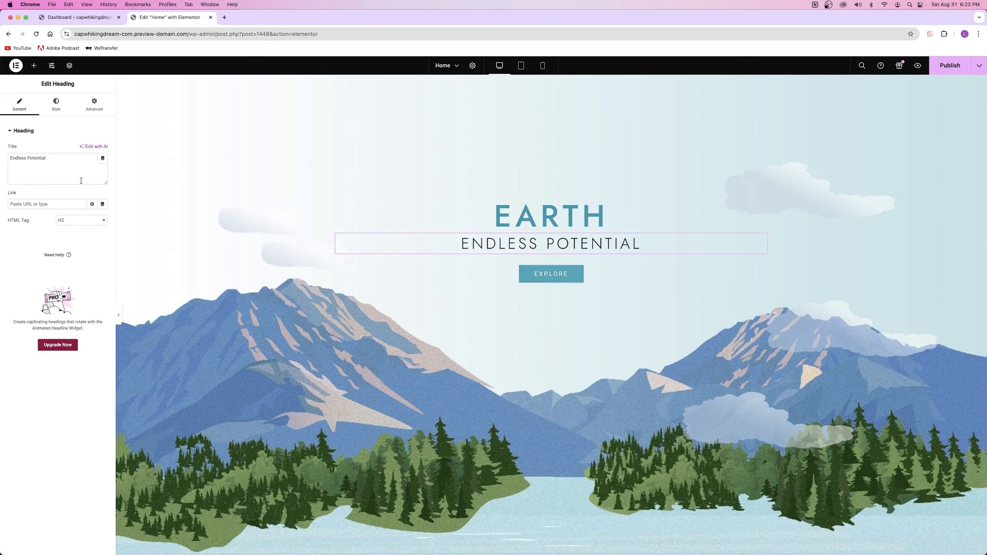
pyautogui.click(536, 216)
pyautogui.click(516, 173)
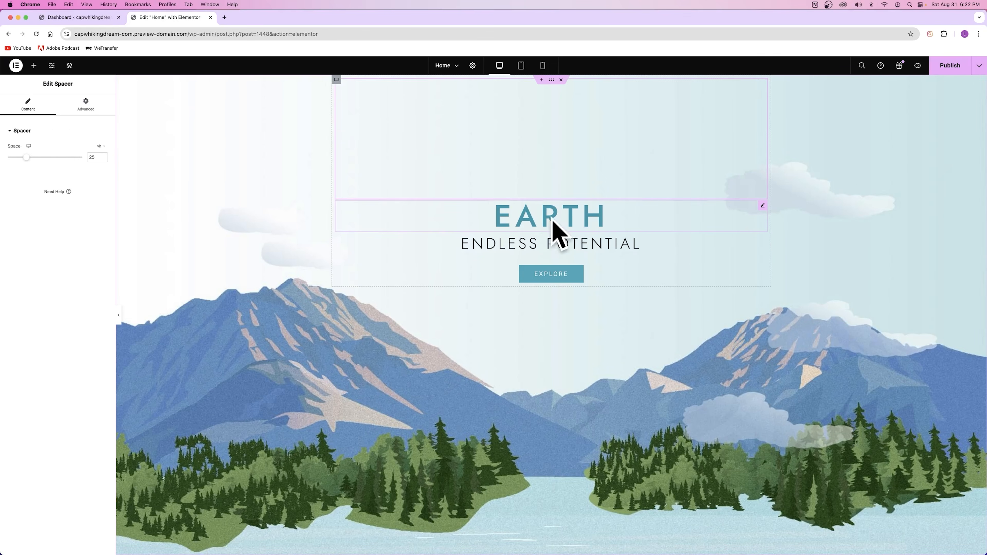
pyautogui.click(336, 81)
pyautogui.click(480, 131)
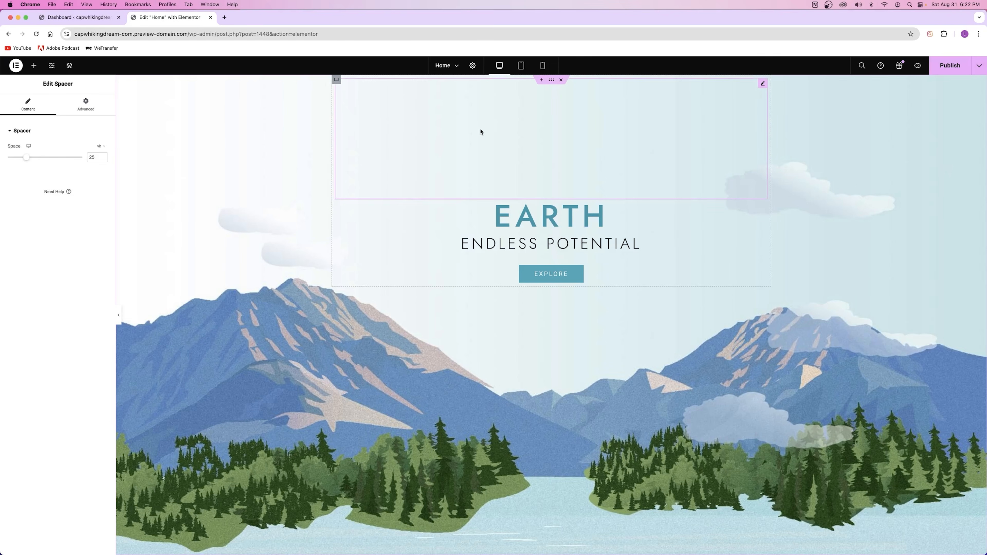
pyautogui.rightClick(534, 135)
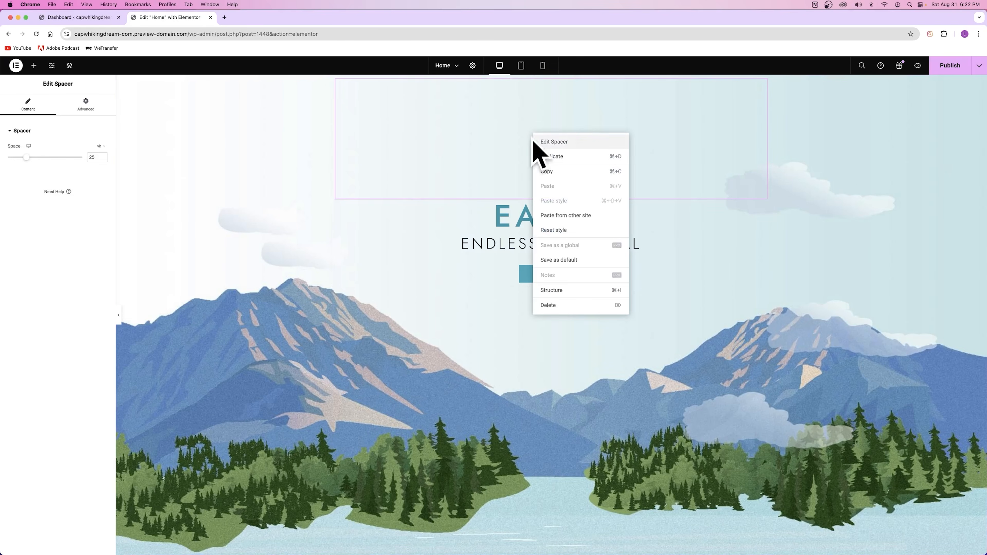
pyautogui.rightClick(478, 122)
pyautogui.click(513, 294)
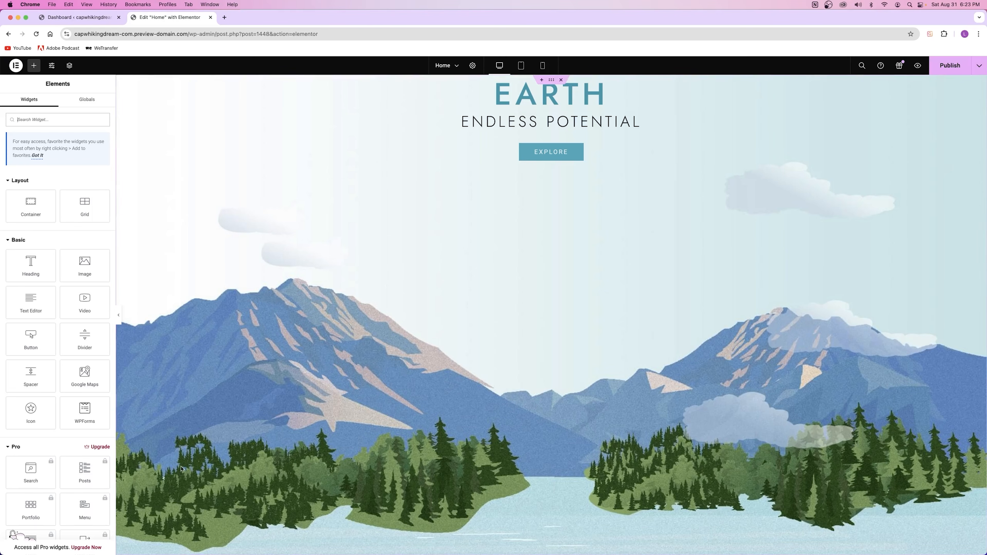
pyautogui.scroll(-10, 220, 101)
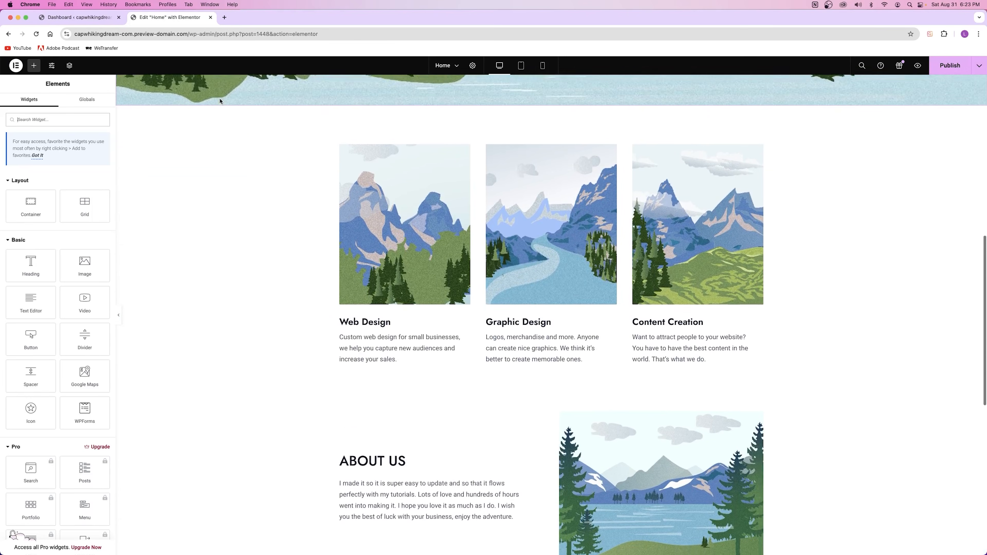
pyautogui.scroll(-2, 220, 101)
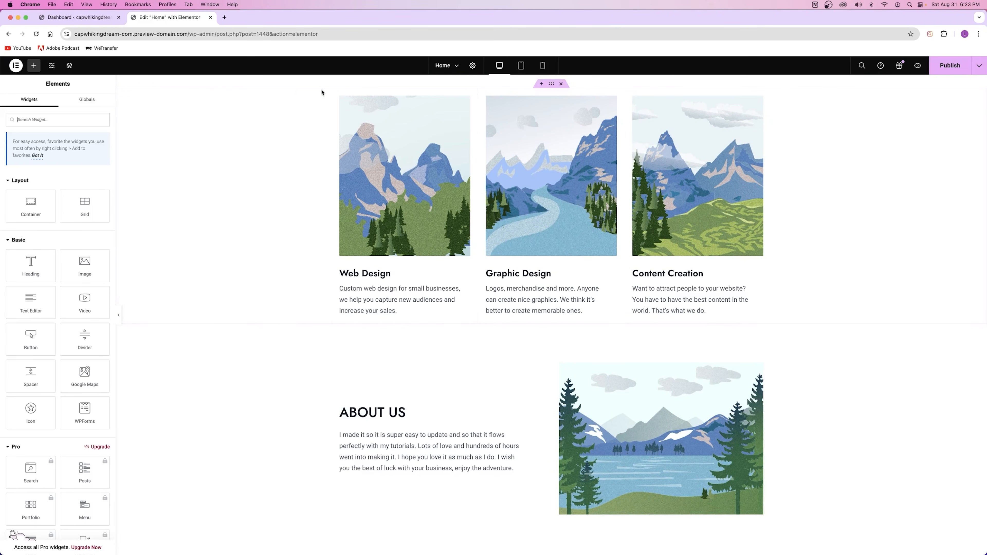
pyautogui.scroll(-3, 132, 298)
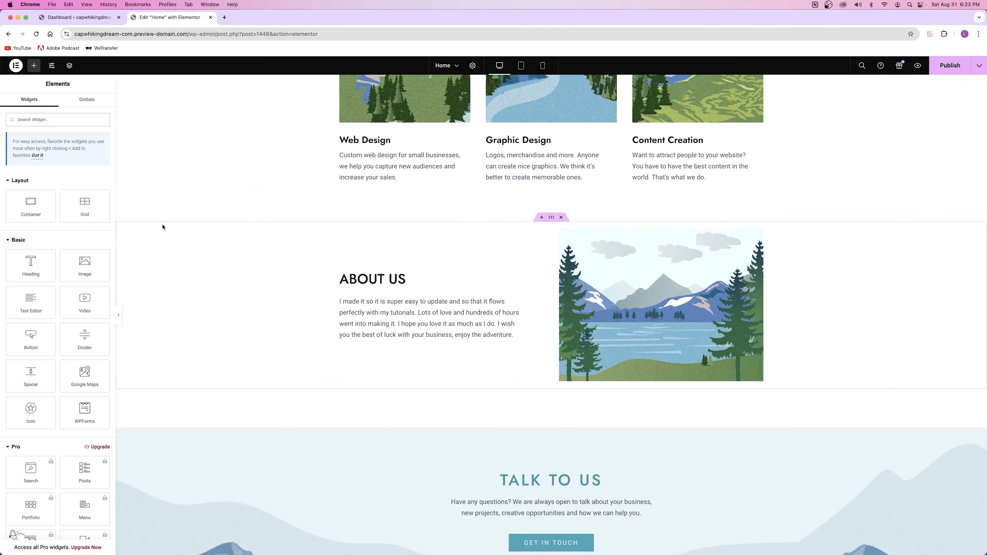
pyautogui.scroll(6, 551, 221)
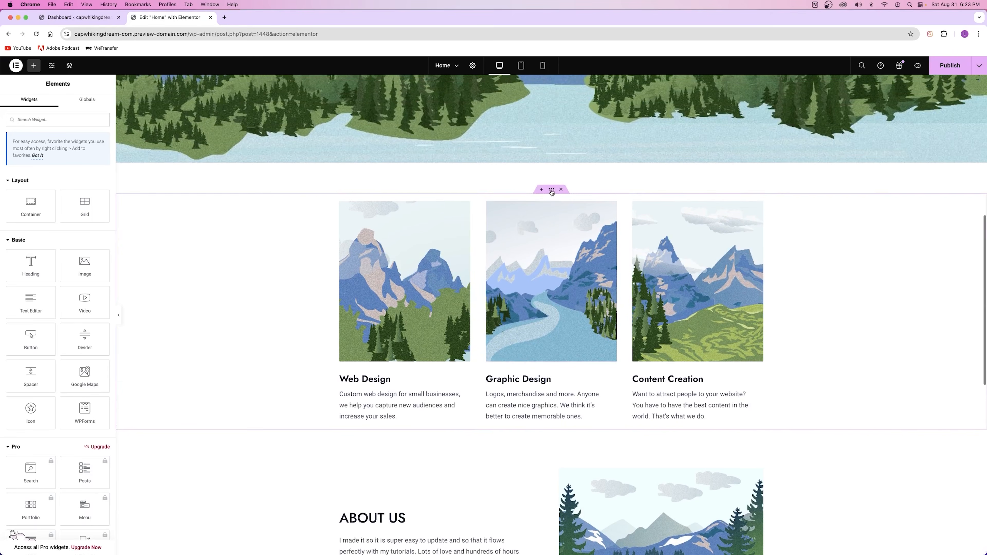
pyautogui.scroll(-3, 262, 313)
pyautogui.scroll(-9, 256, 313)
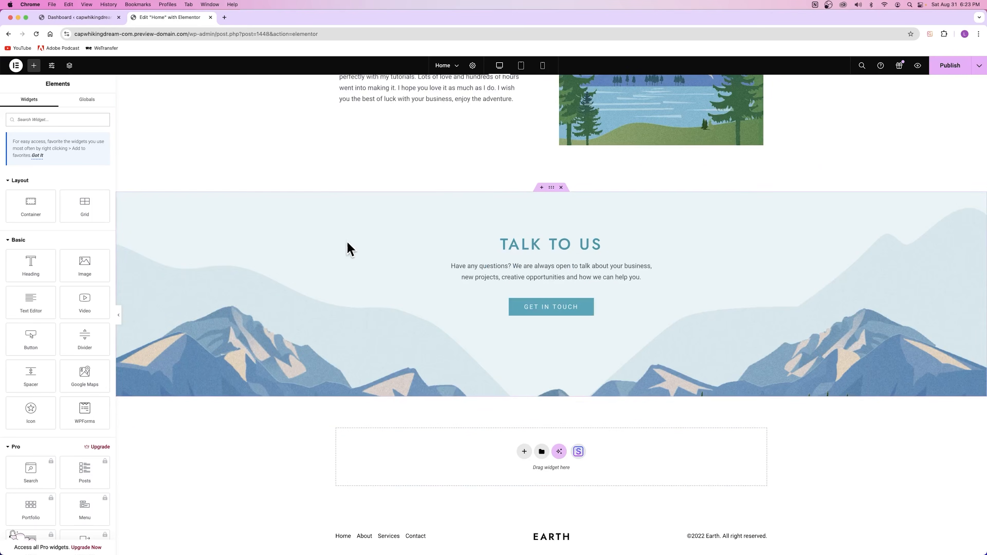
pyautogui.scroll(20, 346, 251)
pyautogui.scroll(-12, 346, 238)
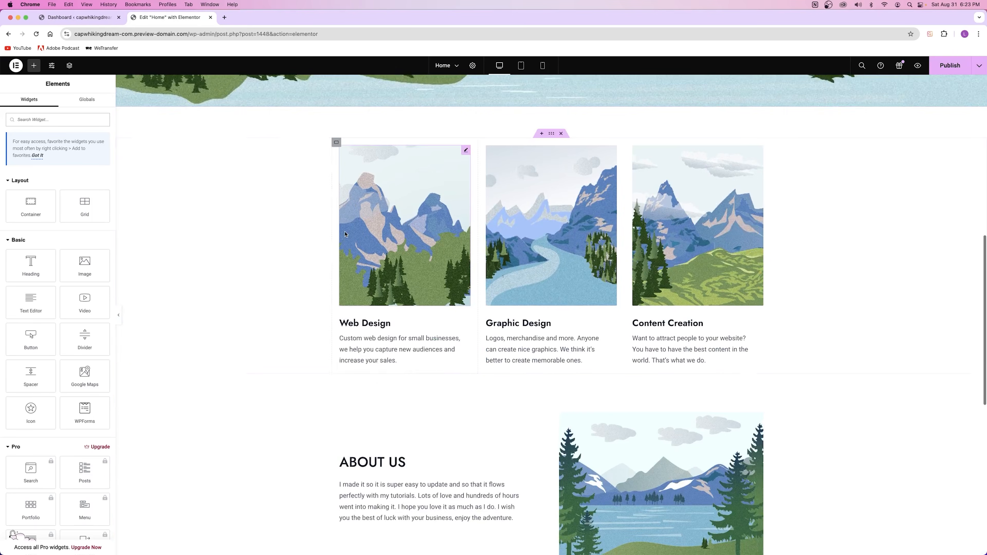
pyautogui.scroll(-5, 190, 231)
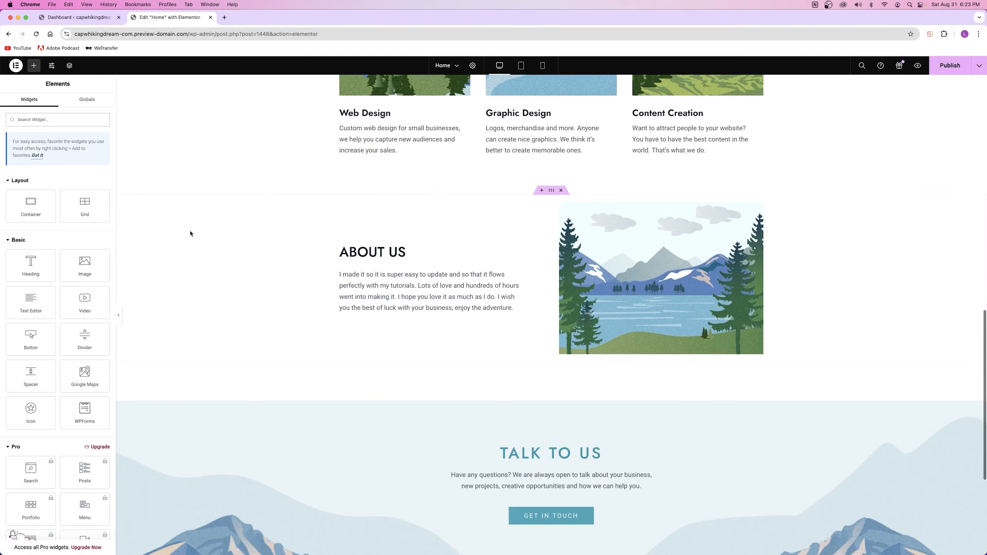
pyautogui.scroll(-5, 205, 279)
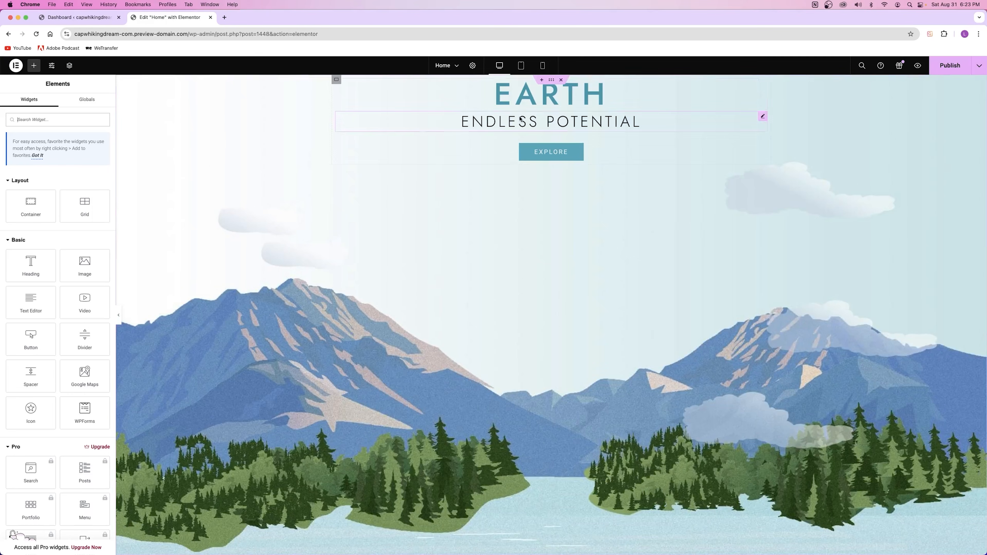
# - Review the hero container's settings and then the inner container's settings
pyautogui.click(550, 81)
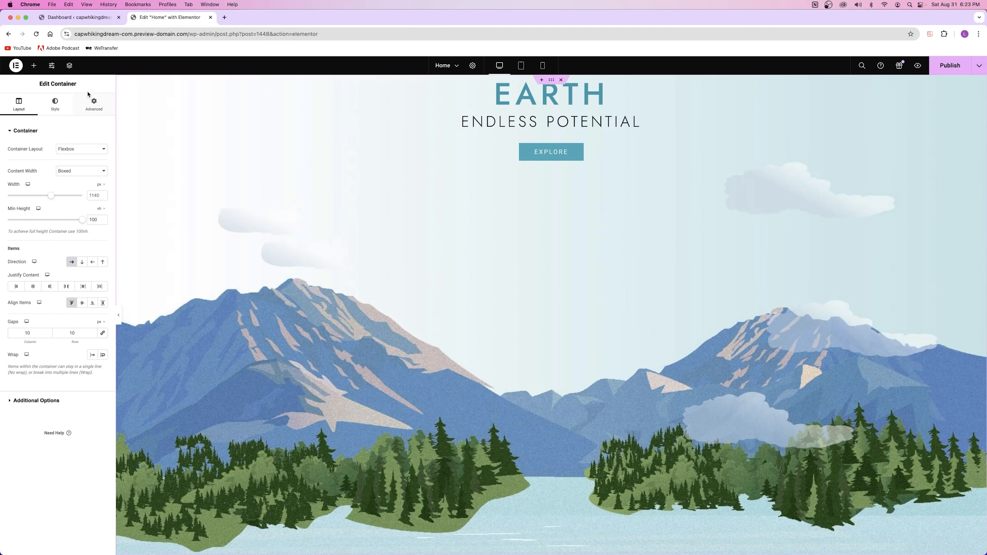
pyautogui.moveTo(75, 83); pyautogui.dragTo(25, 89)
pyautogui.click(28, 90)
pyautogui.click(336, 81)
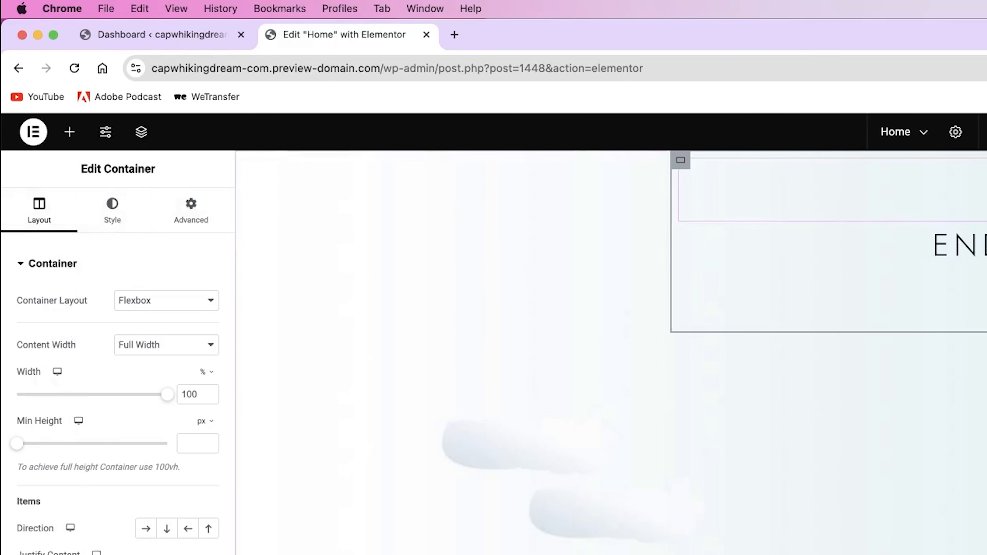
# - Select the EARTH heading and look through its Style, Advanced and Content settings
pyautogui.click(971, 190)
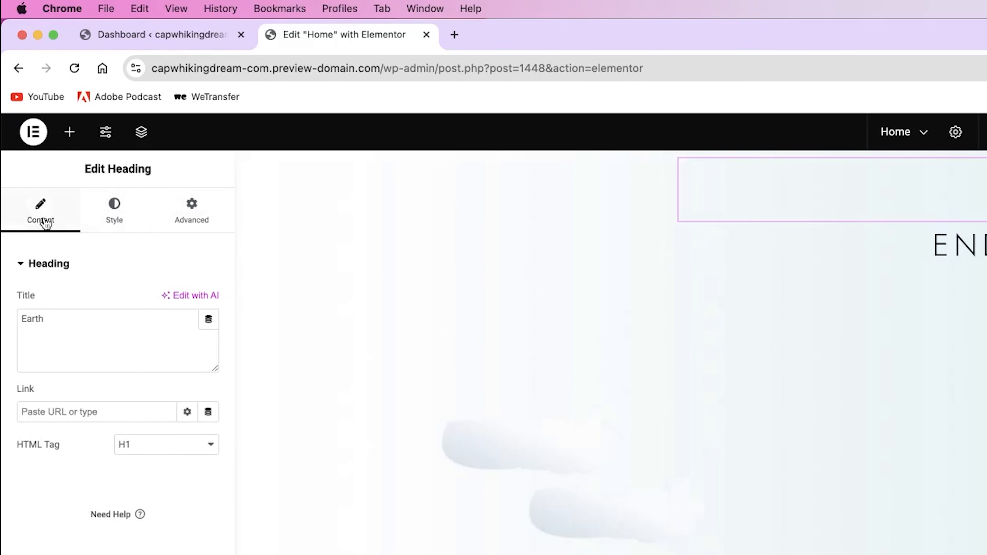
pyautogui.click(116, 214)
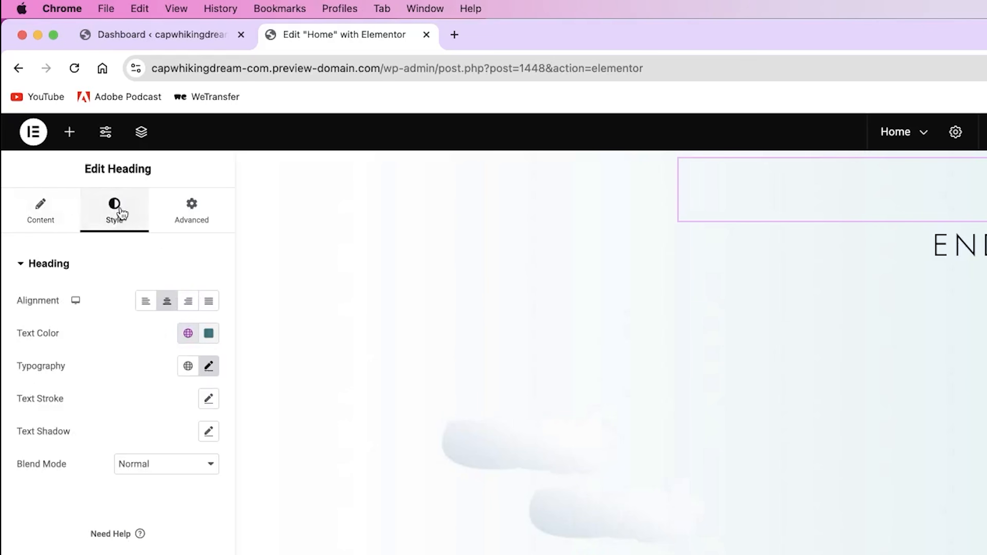
pyautogui.click(197, 214)
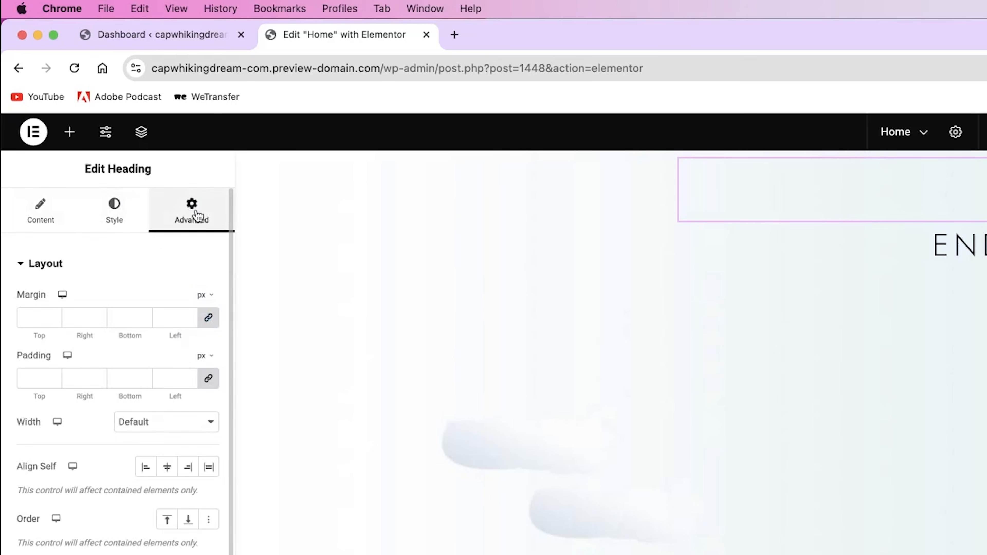
pyautogui.click(41, 211)
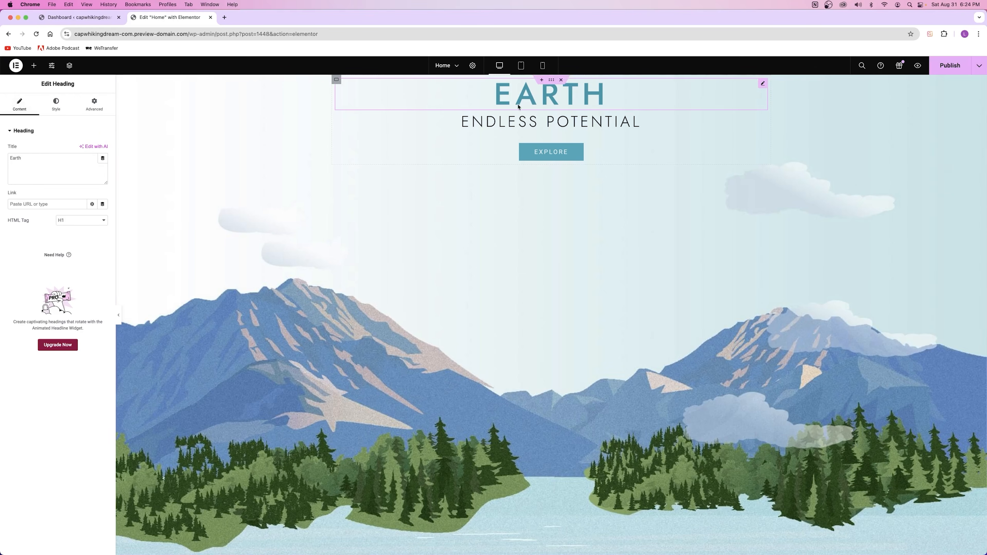
# - Inspect the EARTH heading's text colour, typography font family and layout, keeping them unchanged
pyautogui.click(56, 104)
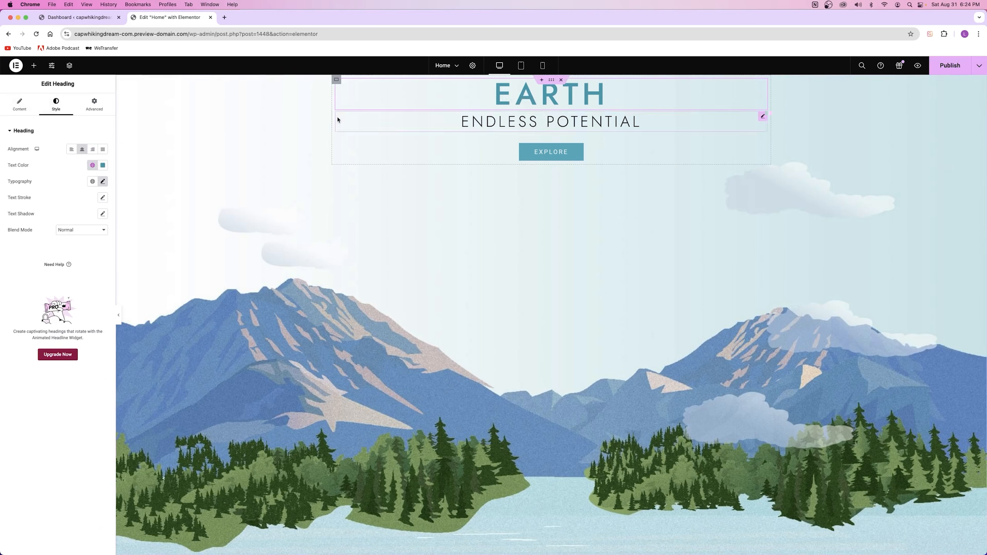
pyautogui.click(103, 166)
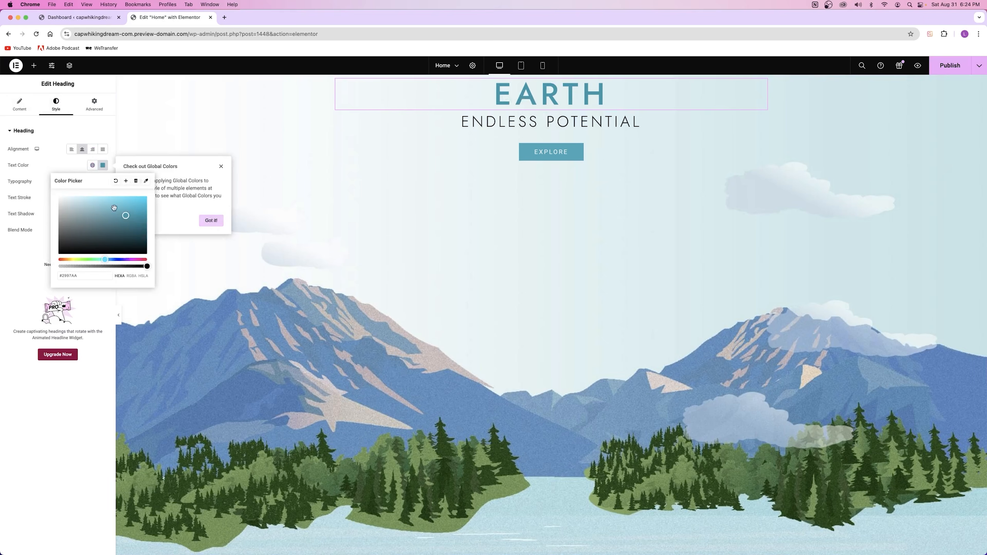
pyautogui.click(114, 145)
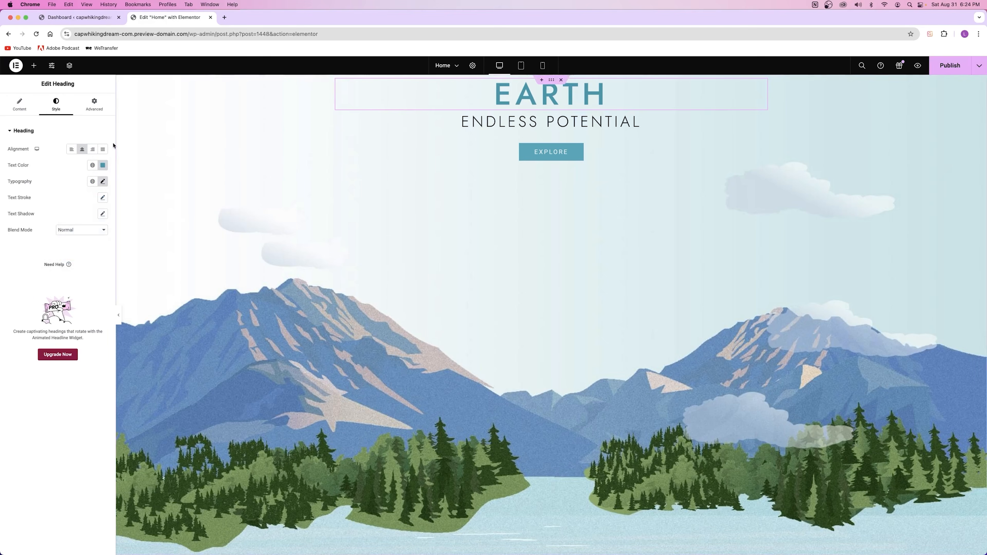
pyautogui.click(102, 181)
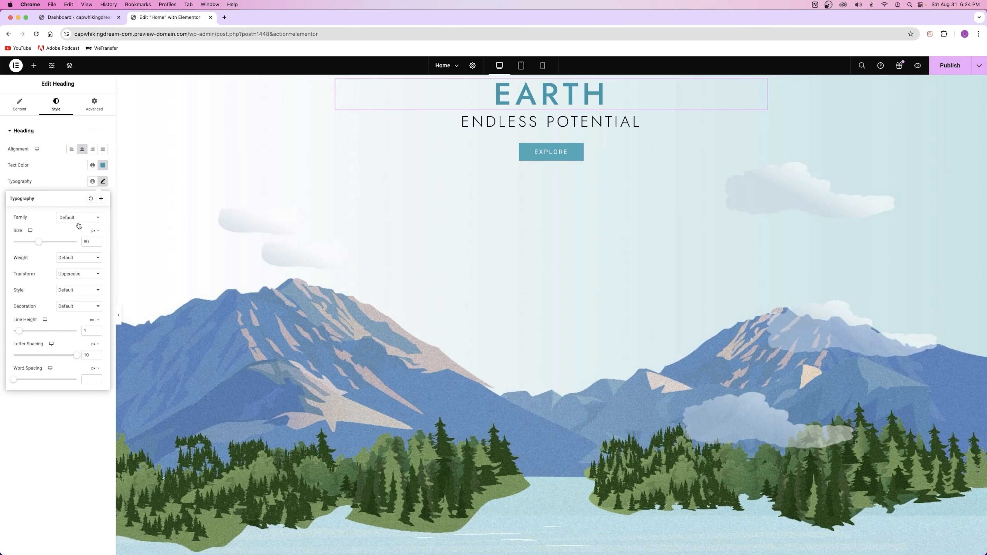
pyautogui.click(94, 220)
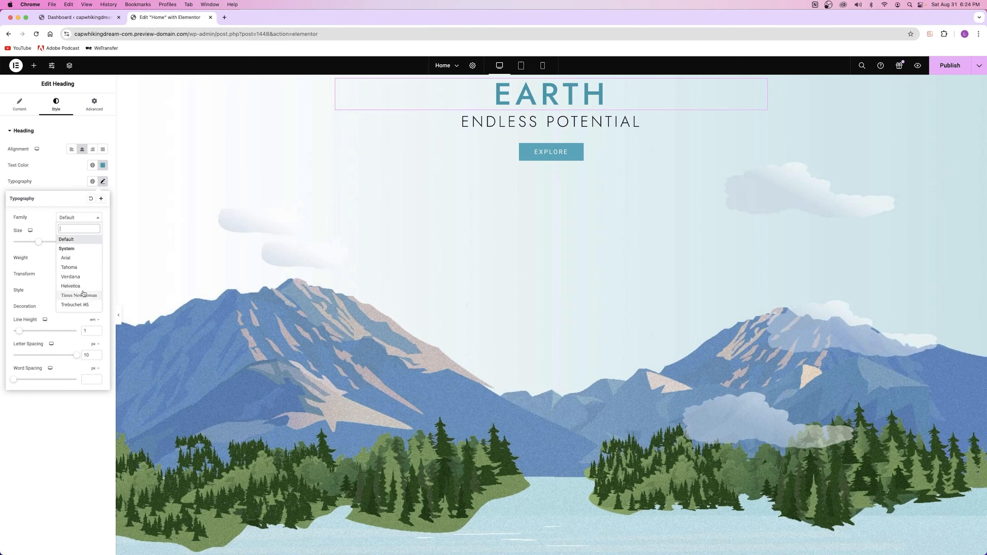
pyautogui.click(57, 185)
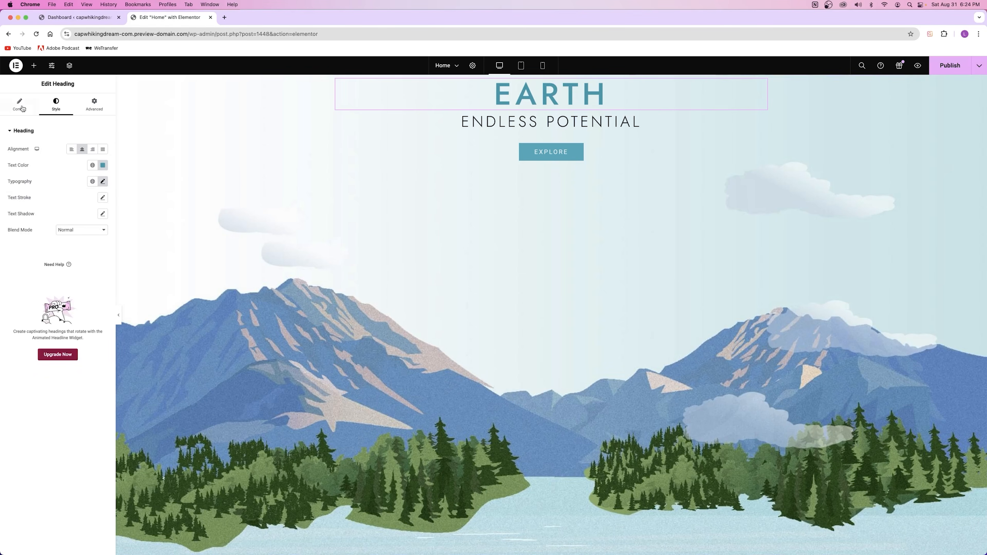
pyautogui.click(94, 103)
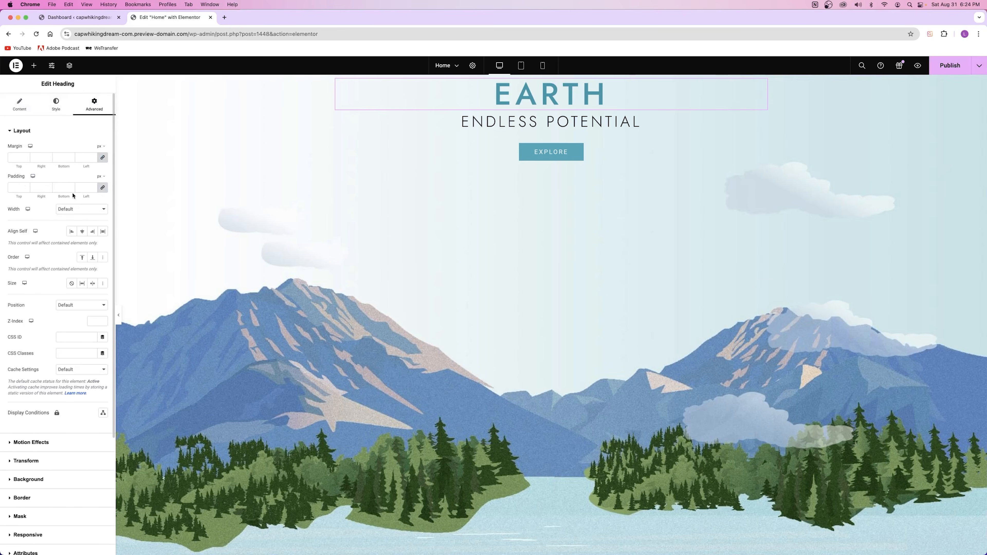
pyautogui.click(20, 104)
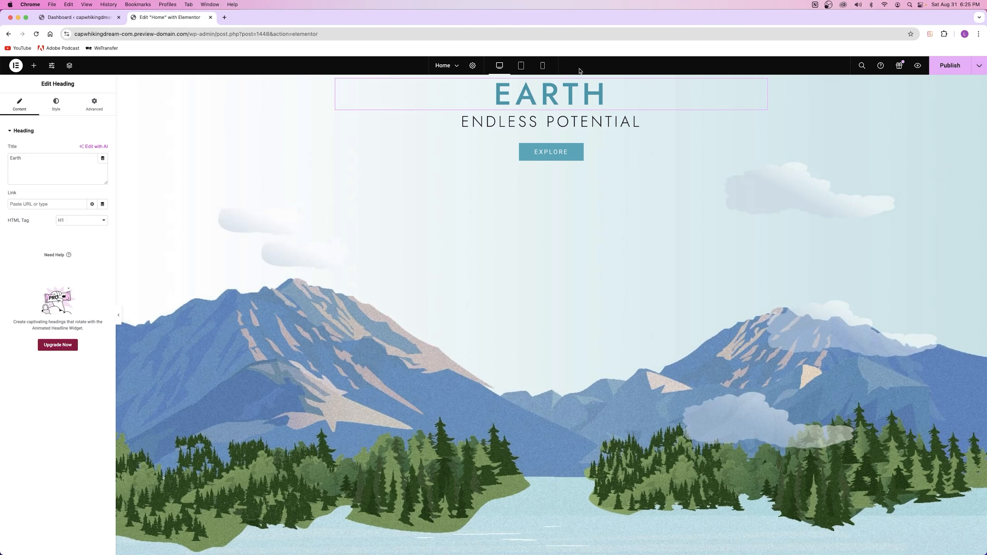
# - Start dragging an Image widget from the Elements panel, then open the recent pages list
pyautogui.click(33, 67)
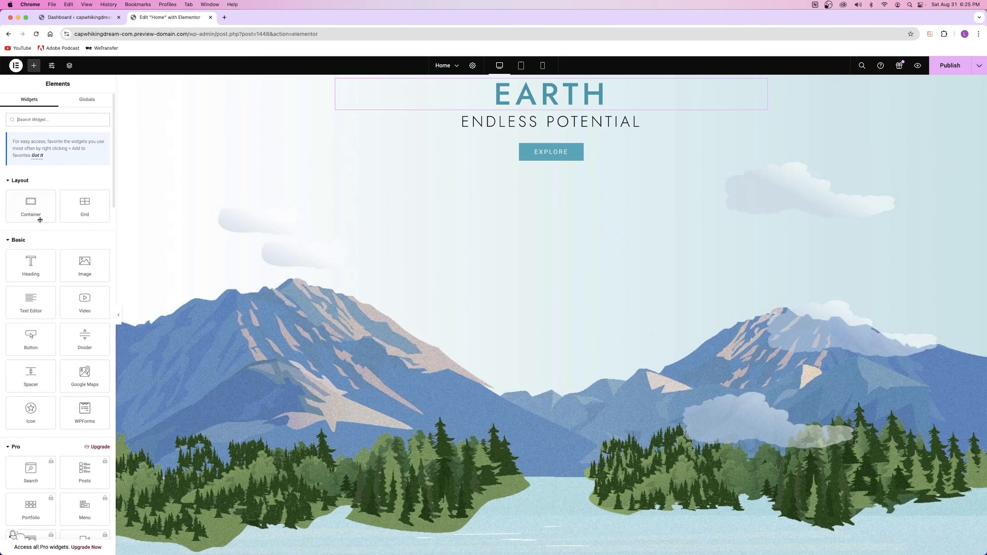
pyautogui.moveTo(83, 267); pyautogui.dragTo(53, 279)
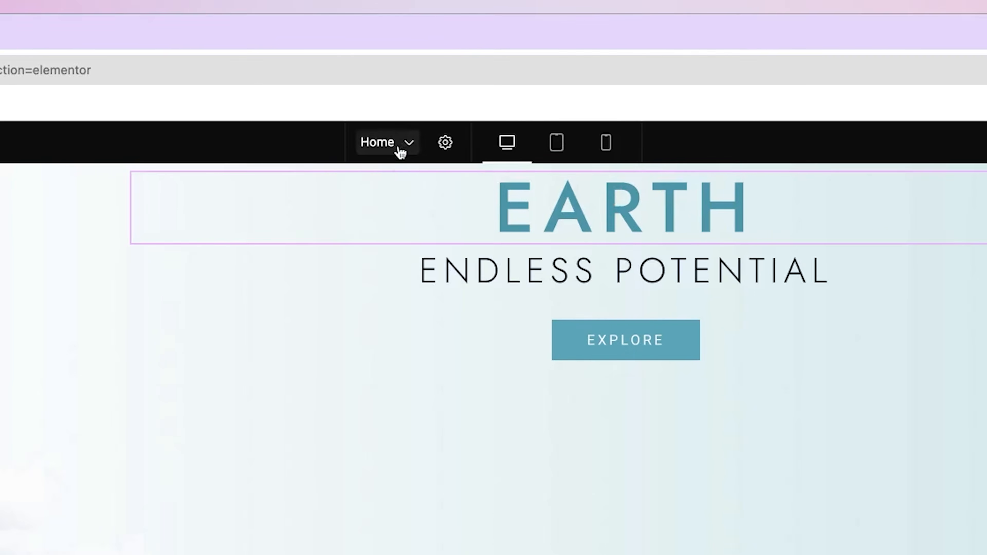
pyautogui.click(453, 66)
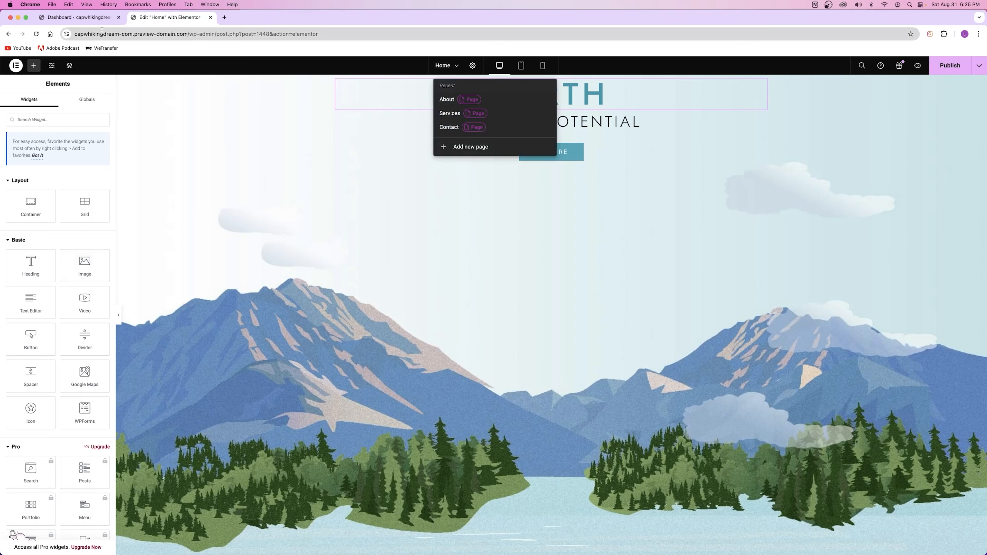
# - Visit the live EARTH site from the dashboard in a new tab and switch to it
pyautogui.click(66, 22)
pyautogui.click(82, 74)
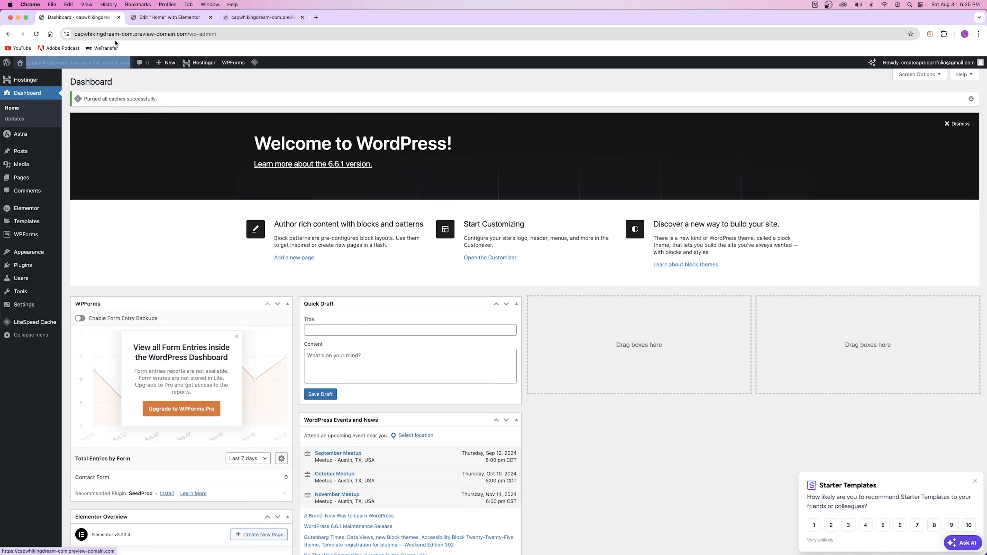
pyautogui.click(250, 18)
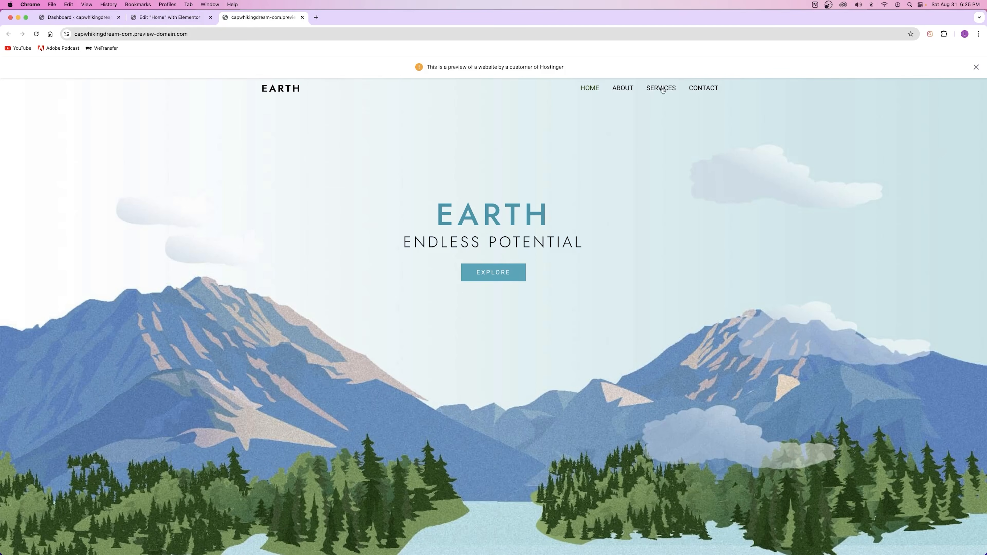
# - Browse the live Services and About pages, then close the live-site tab
pyautogui.click(975, 68)
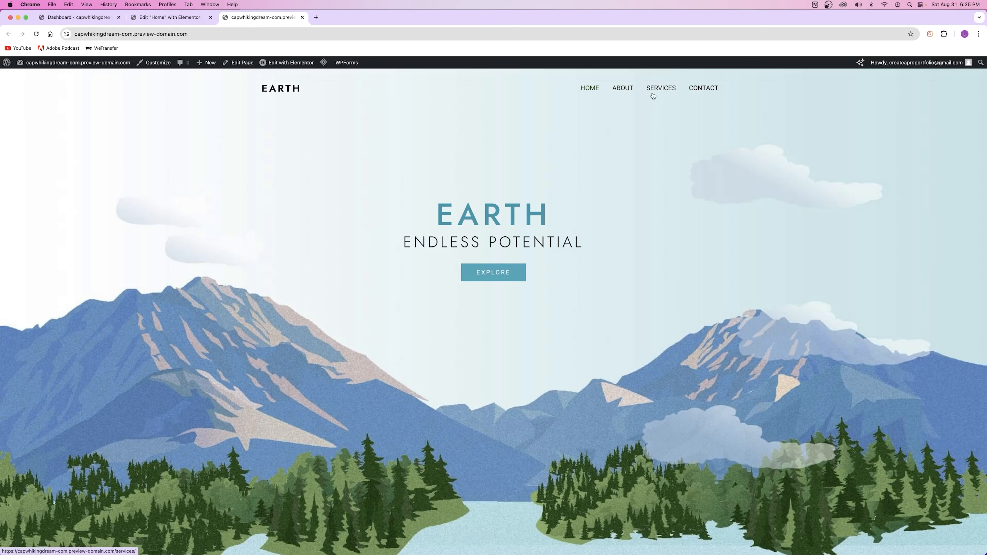
pyautogui.click(663, 89)
pyautogui.scroll(-3, 641, 171)
pyautogui.scroll(3, 614, 170)
pyautogui.click(622, 89)
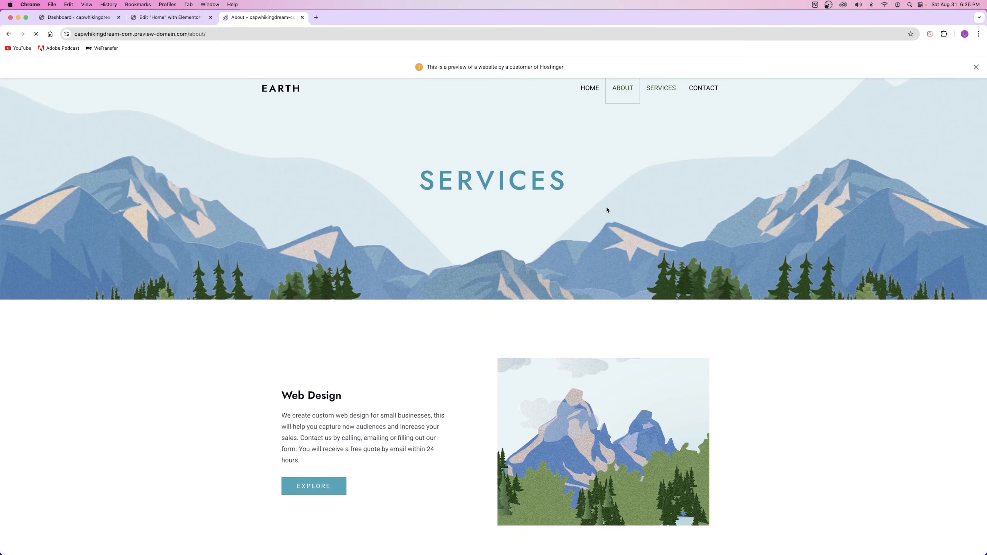
pyautogui.press('super+w')
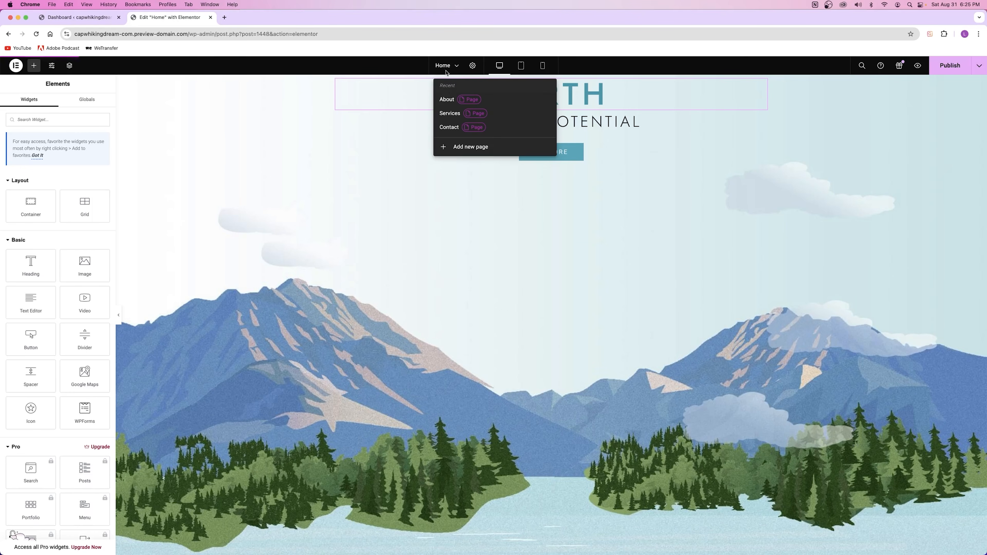
# - Save the Home page changes while switching to Services, then return to editing Home
pyautogui.click(449, 66)
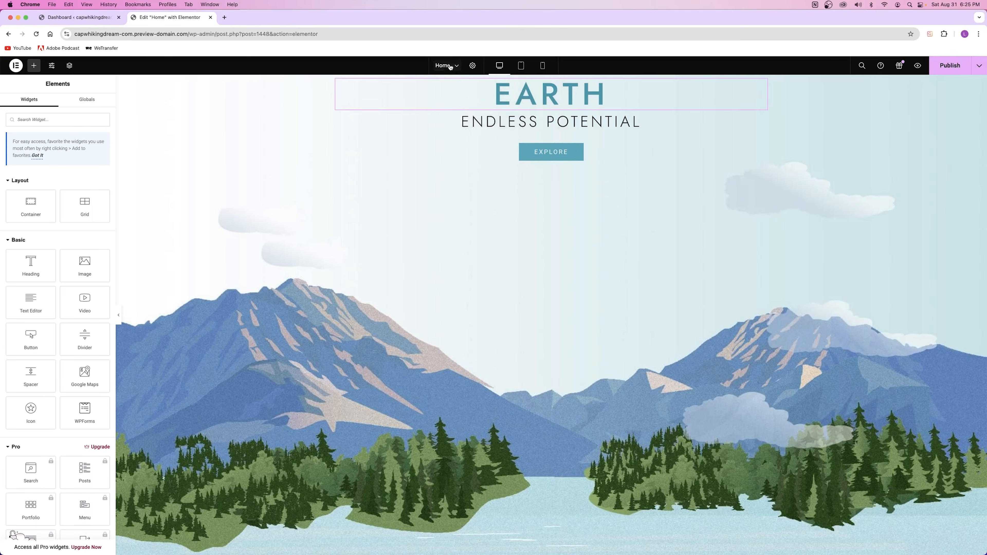
pyautogui.click(450, 66)
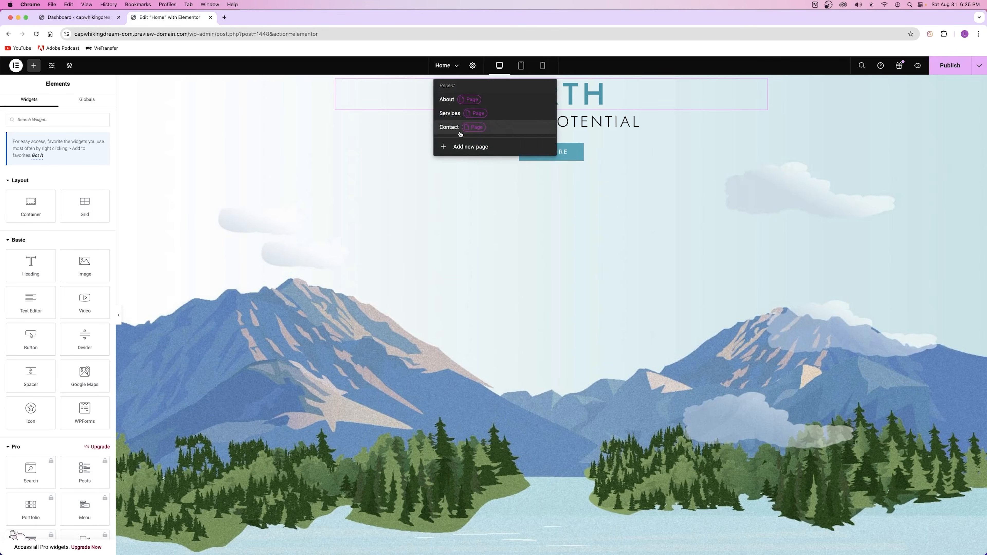
pyautogui.click(458, 115)
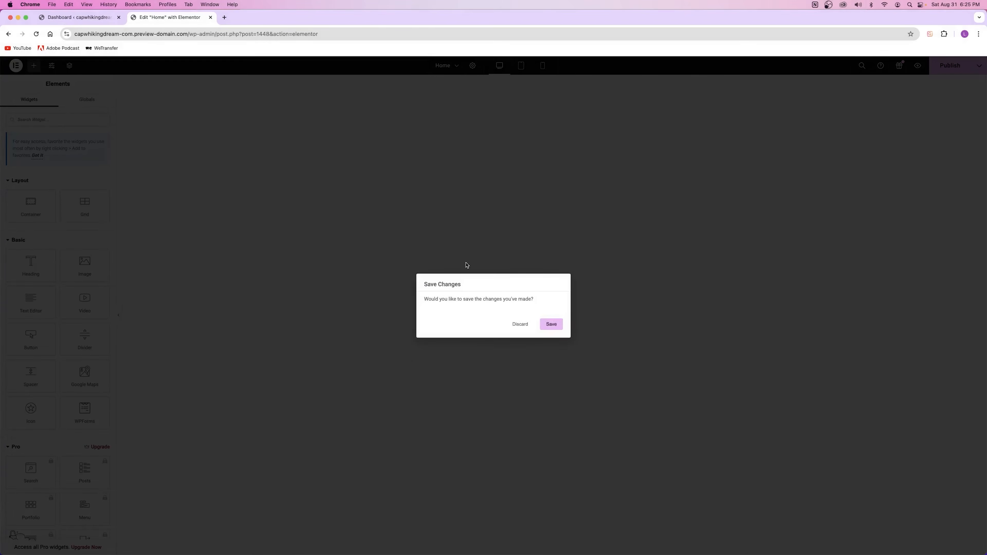
pyautogui.click(551, 324)
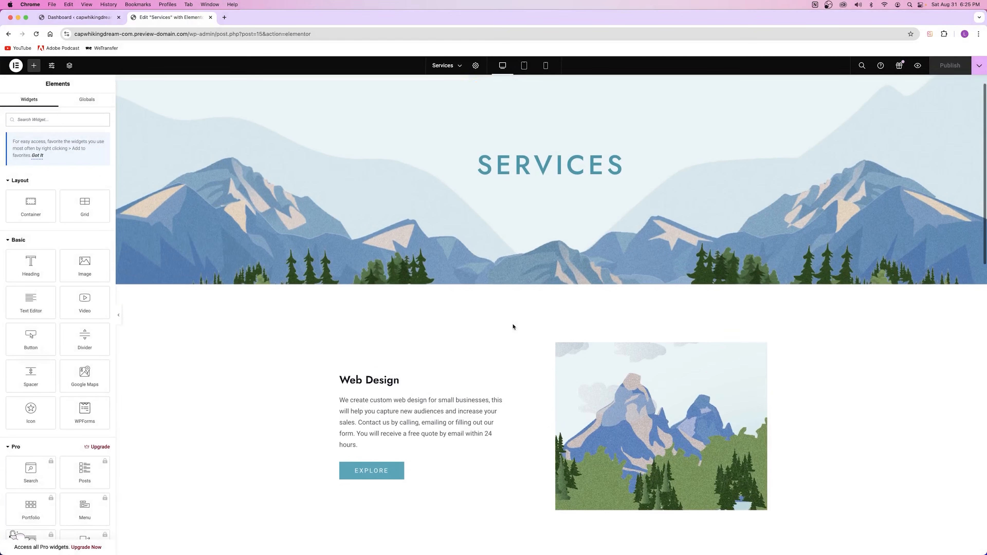
pyautogui.click(446, 66)
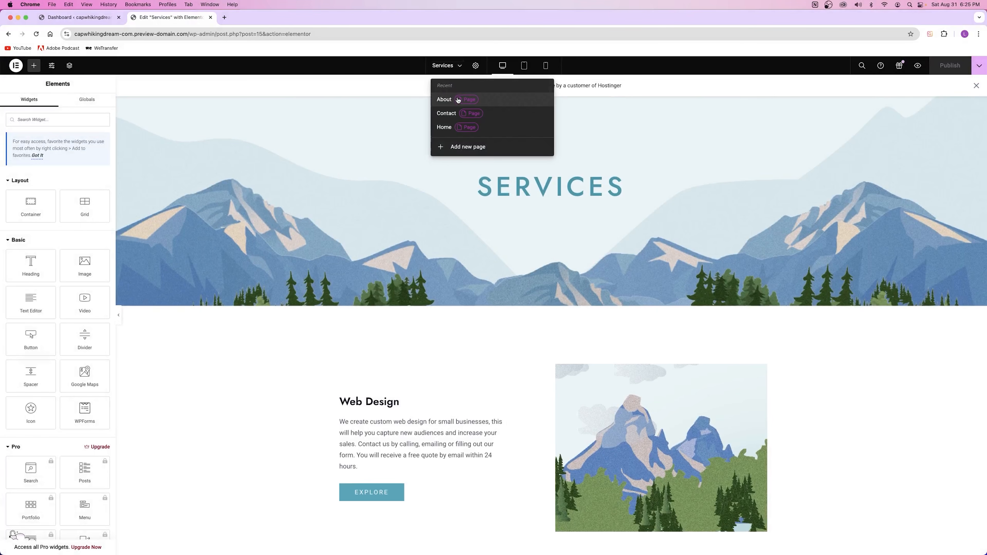
pyautogui.click(455, 130)
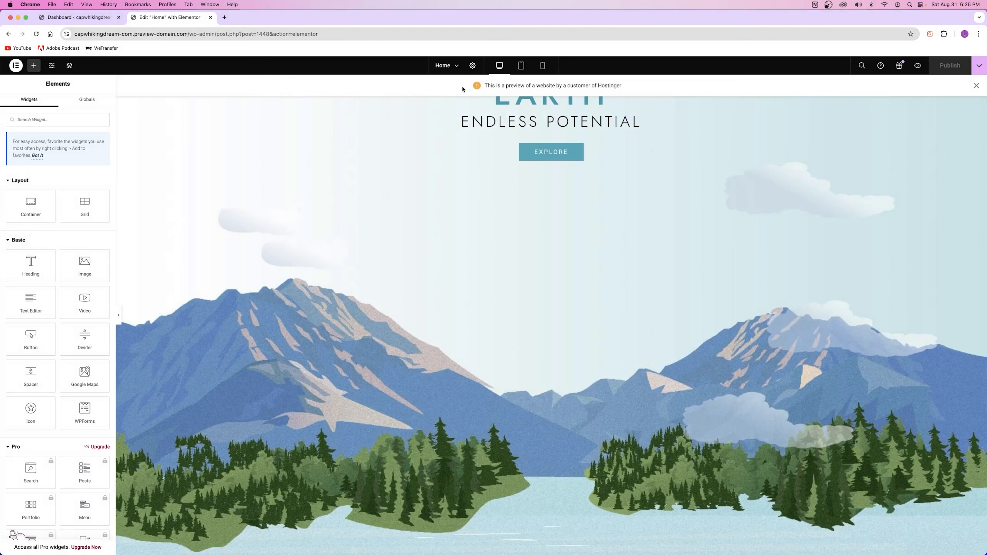
pyautogui.click(976, 86)
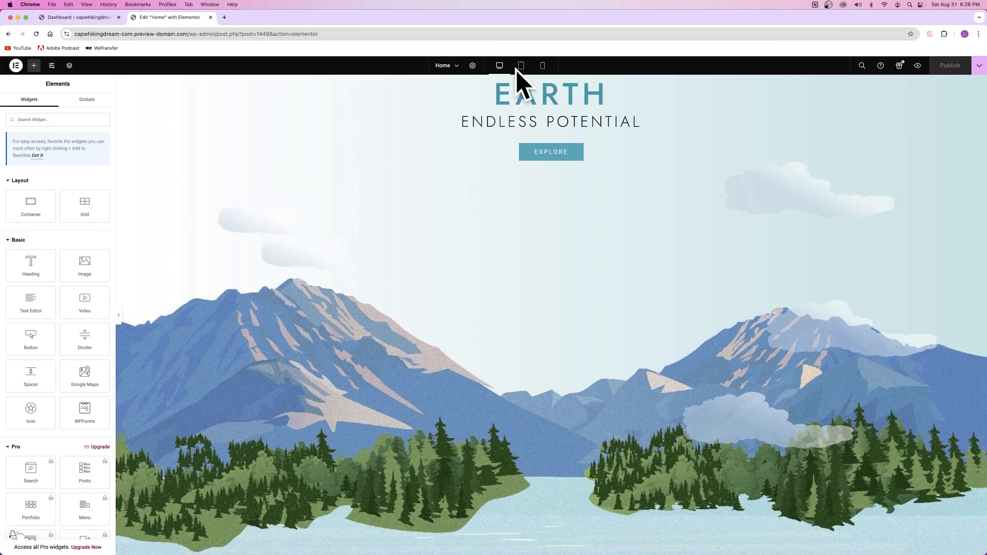
# - Preview the page at mobile, tablet and desktop widths
pyautogui.click(542, 65)
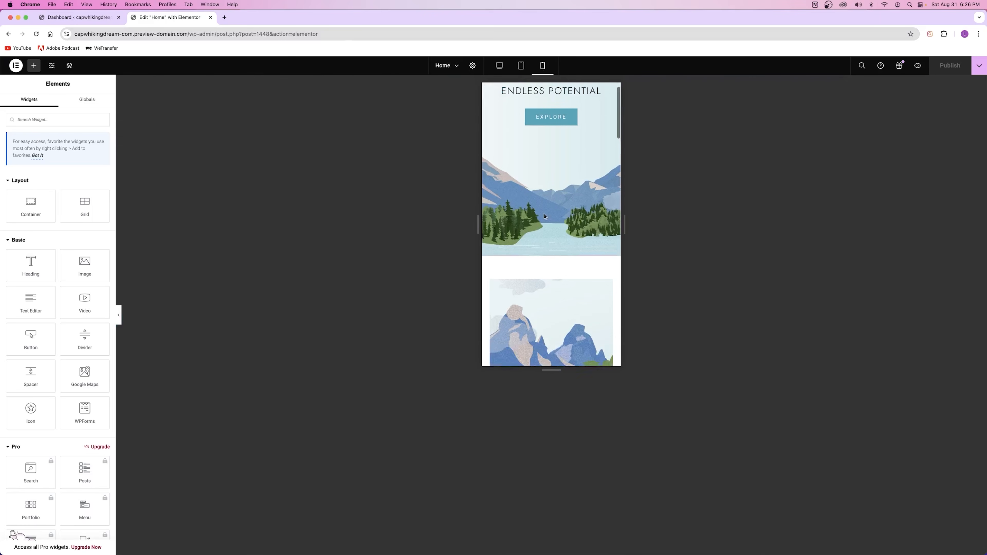
pyautogui.click(521, 66)
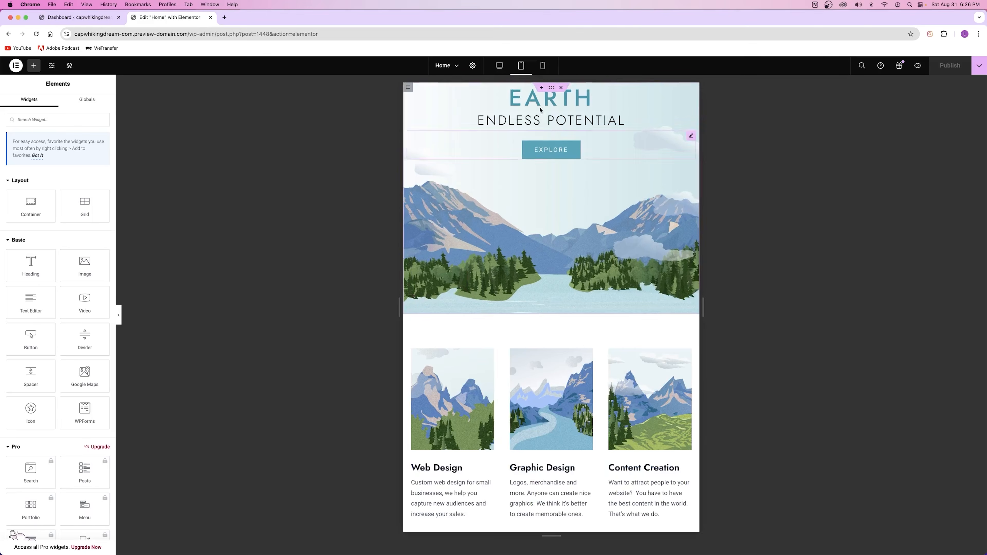
pyautogui.click(499, 66)
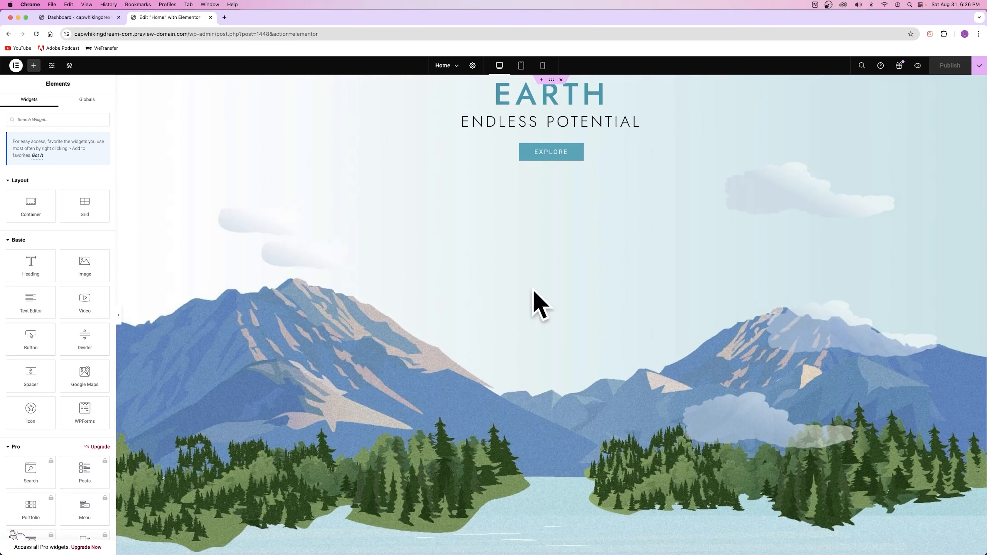
pyautogui.click(521, 65)
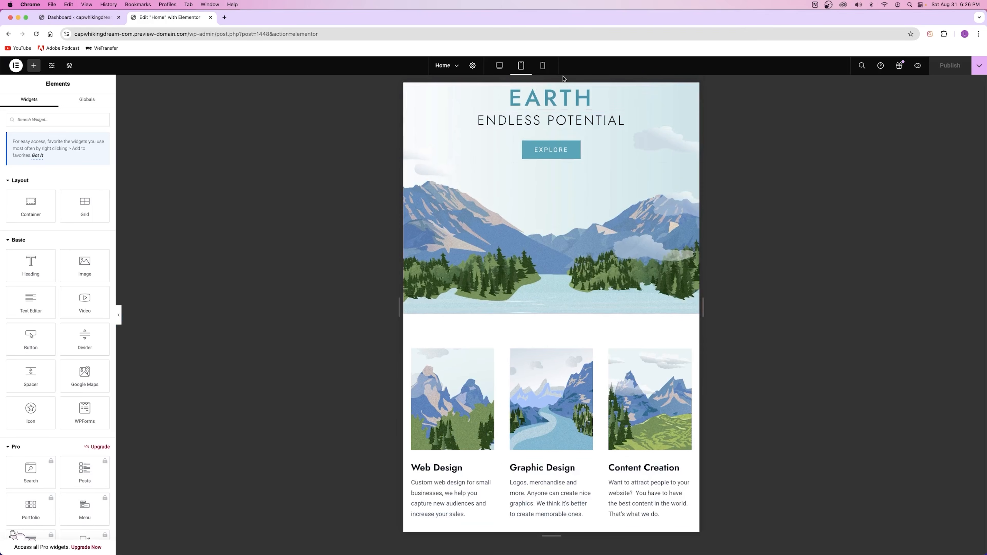
pyautogui.click(542, 65)
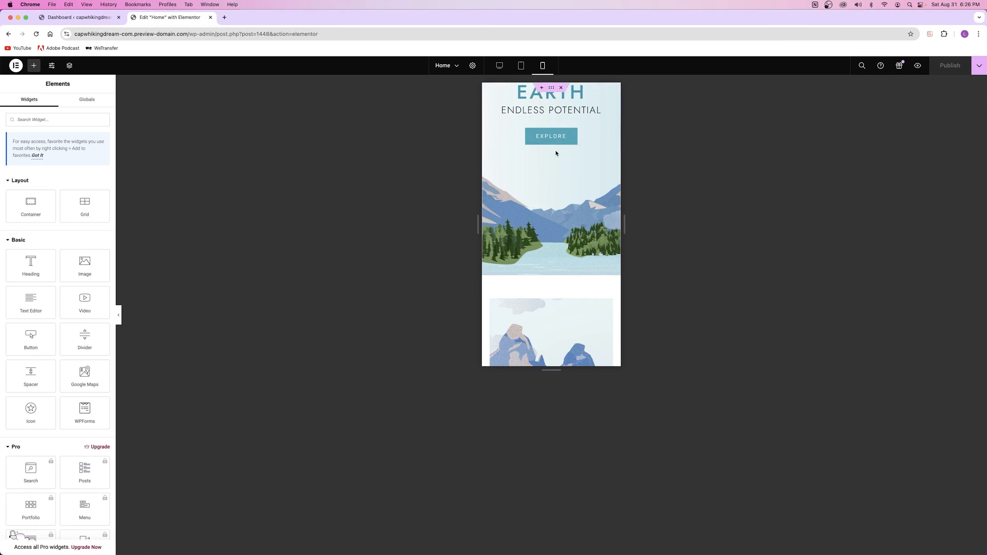
pyautogui.click(521, 65)
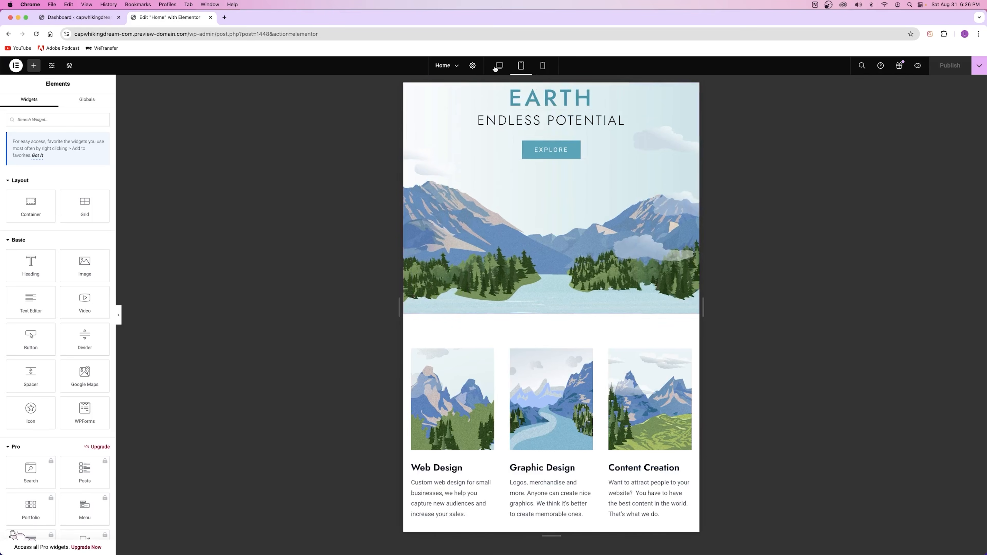
pyautogui.click(499, 66)
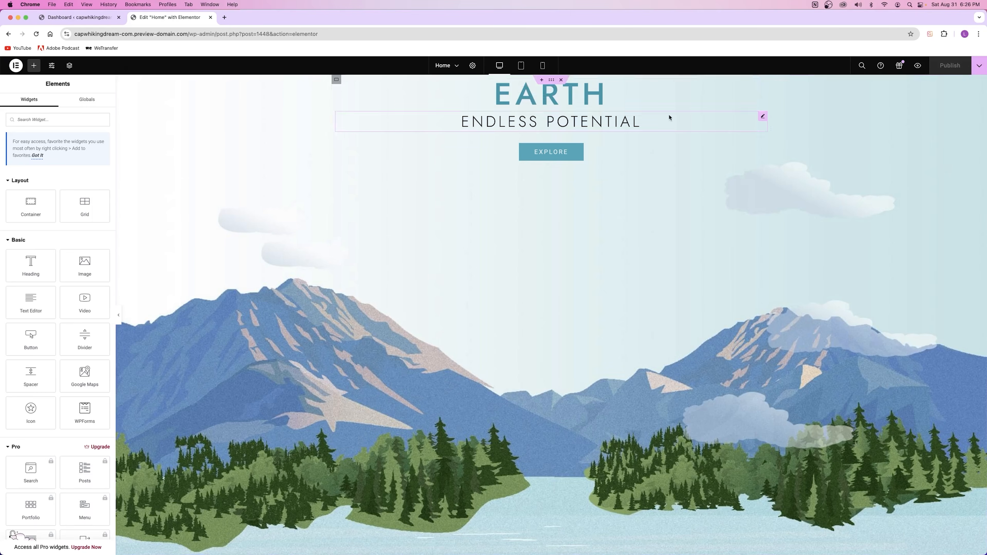
# - Move the EXPLORE button above the EARTH heading and publish the page
pyautogui.click(763, 140)
pyautogui.moveTo(600, 150); pyautogui.dragTo(615, 162)
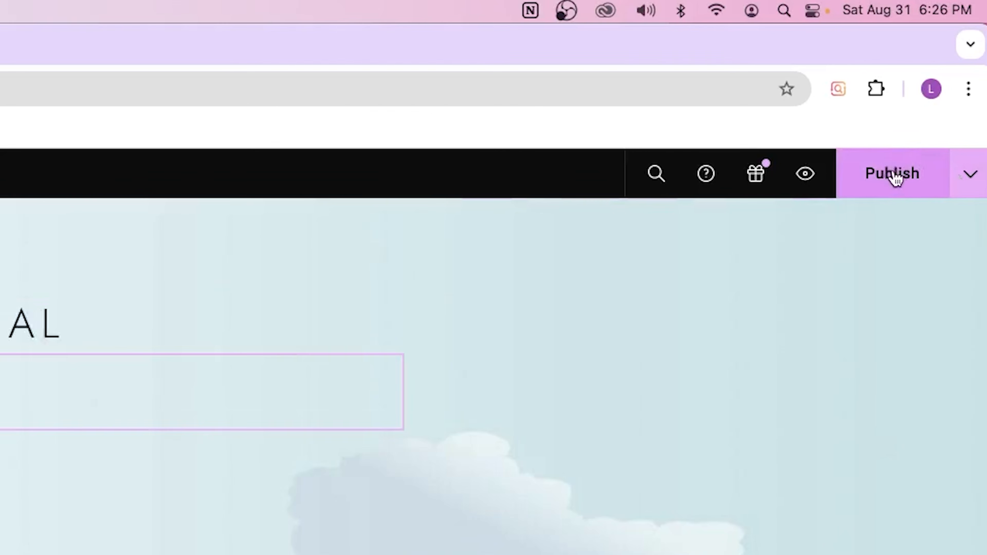
pyautogui.click(943, 78)
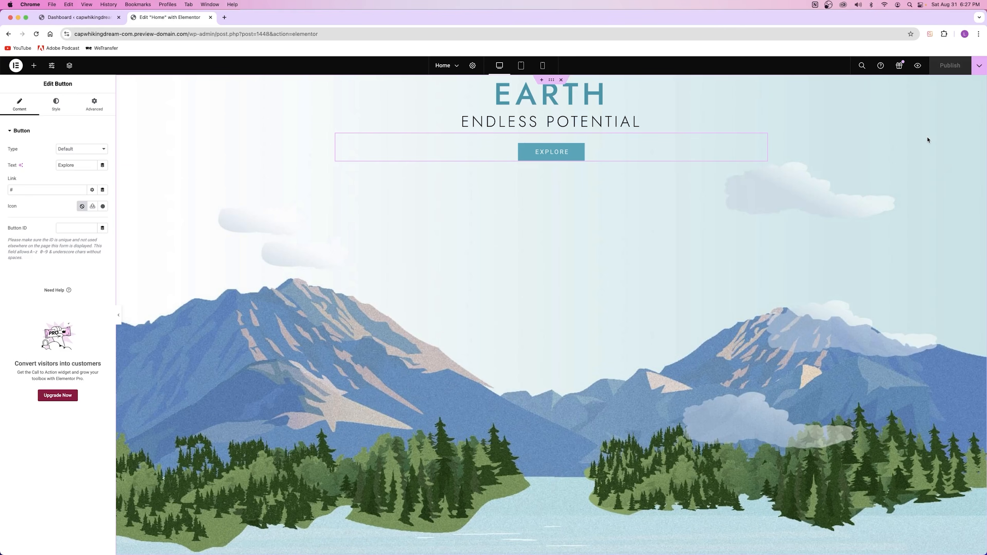
# - Check the published Home page in a preview tab, then close it
pyautogui.click(918, 65)
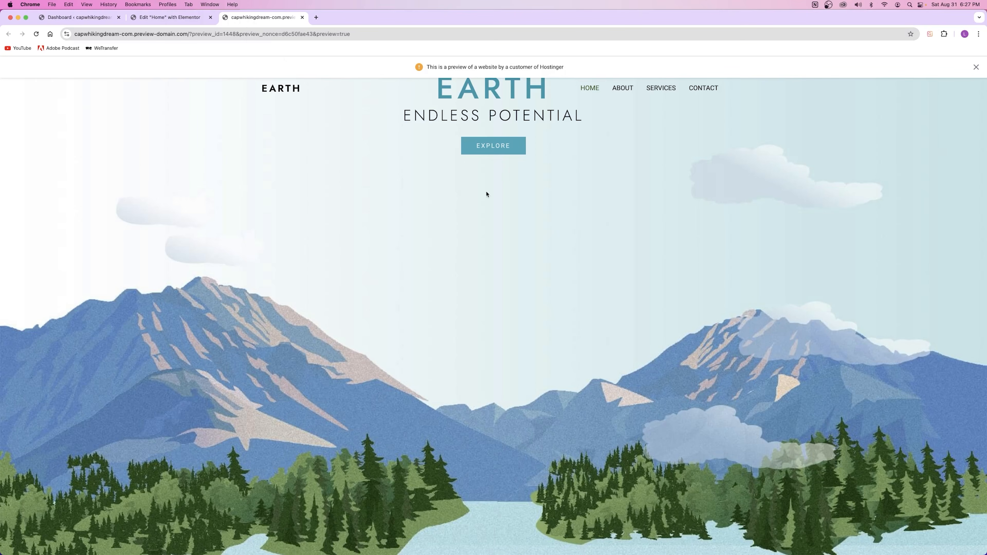
pyautogui.click(975, 66)
pyautogui.scroll(-5, 458, 220)
pyautogui.scroll(5, 436, 275)
pyautogui.press('super+w')
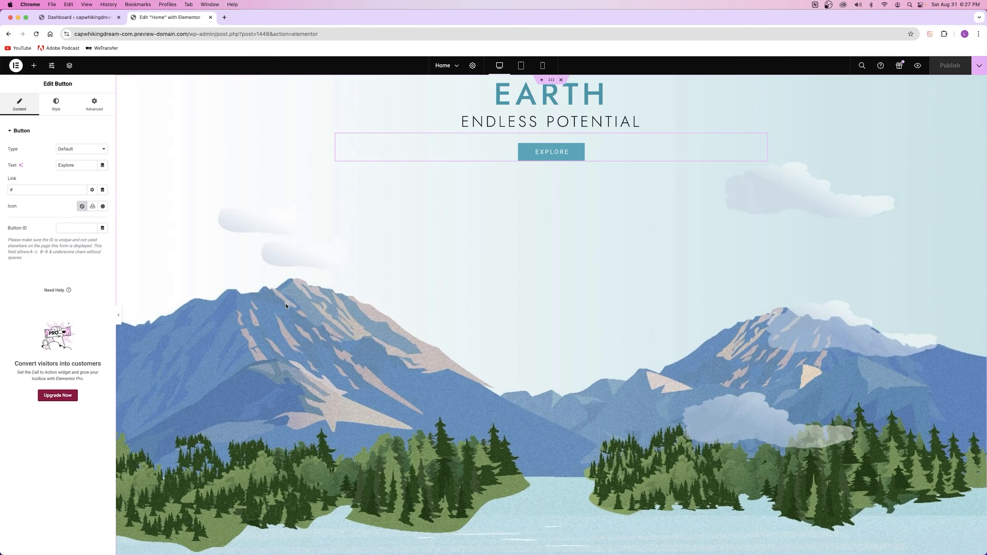
pyautogui.click(225, 17)
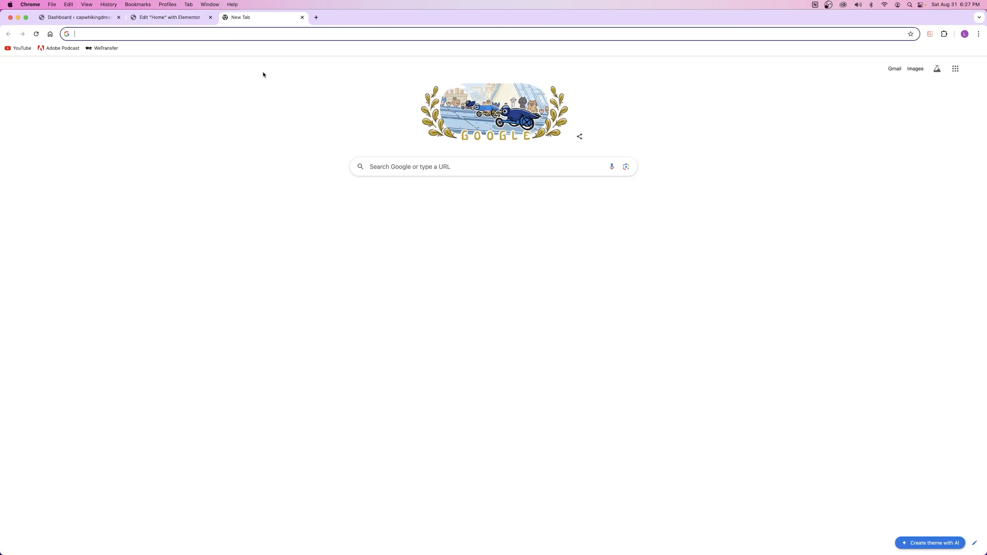
pyautogui.write('unsplash.com')
pyautogui.press('Return')
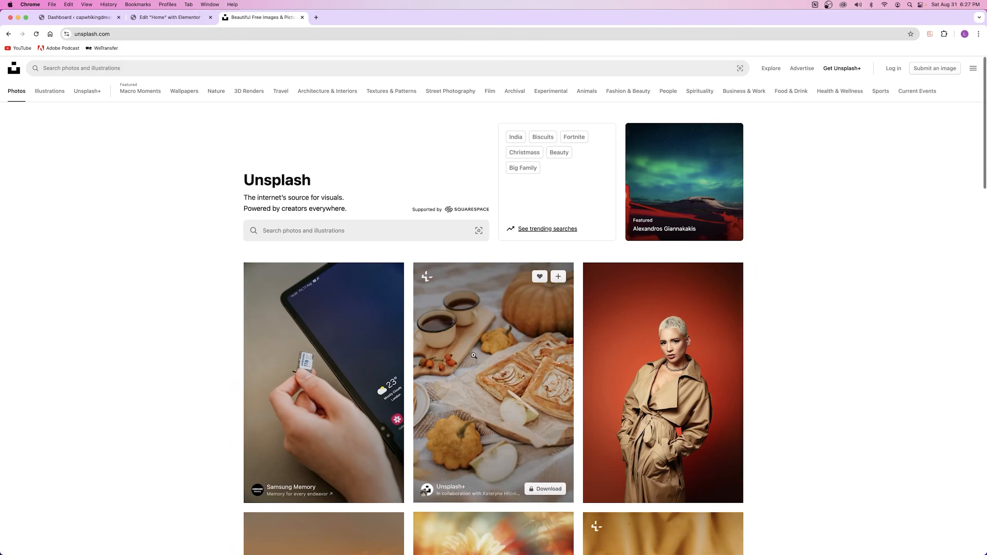
pyautogui.scroll(-15, 449, 343)
pyautogui.scroll(10, 448, 343)
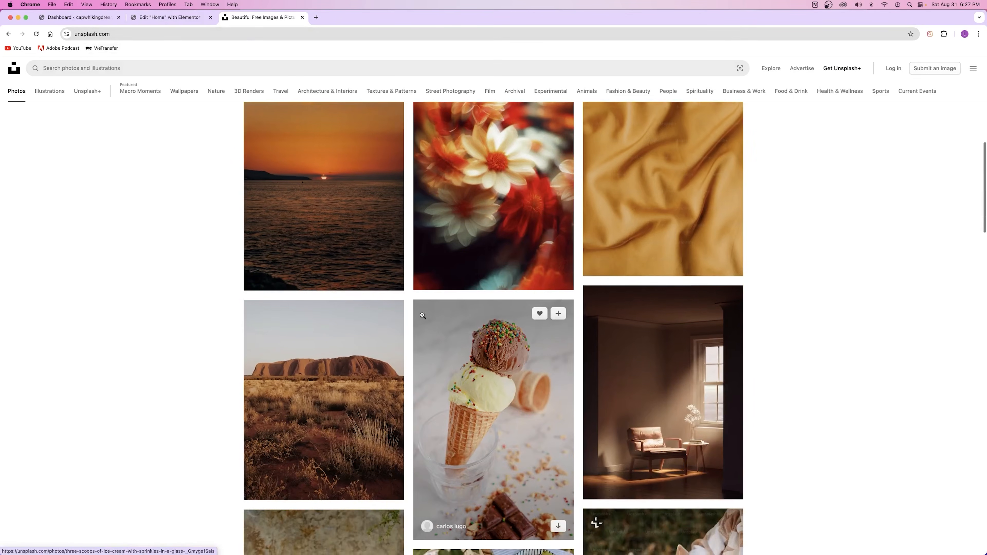
pyautogui.click(346, 289)
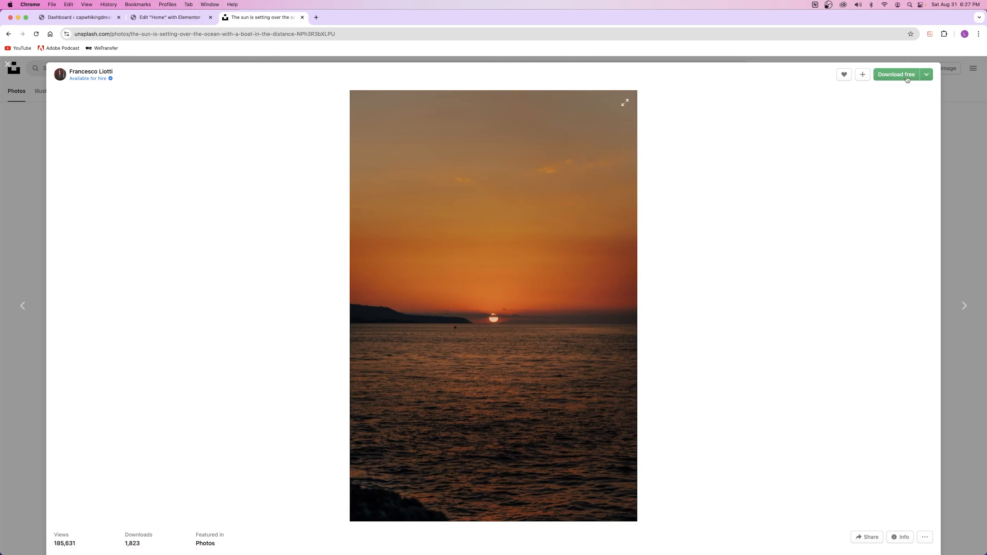
pyautogui.click(927, 75)
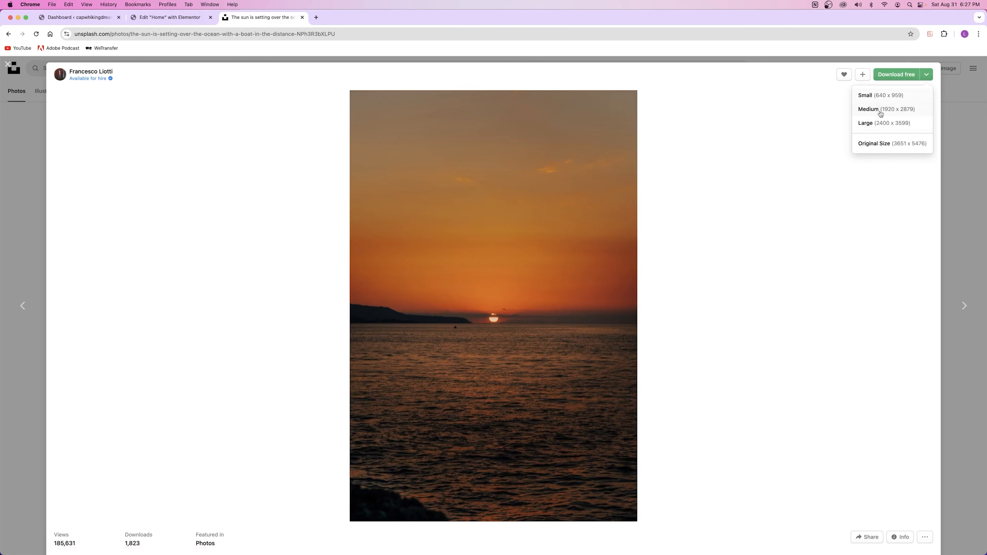
pyautogui.click(793, 161)
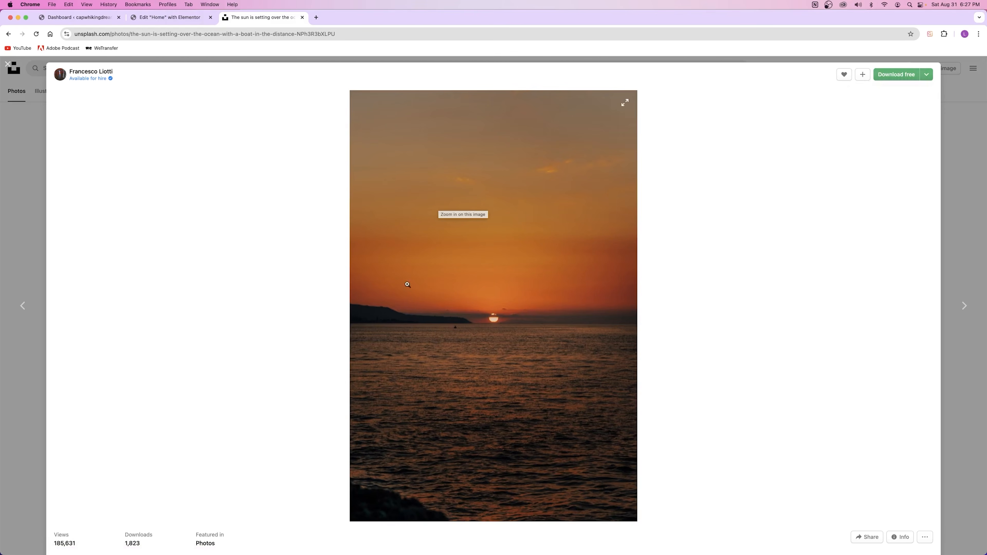
pyautogui.click(314, 60)
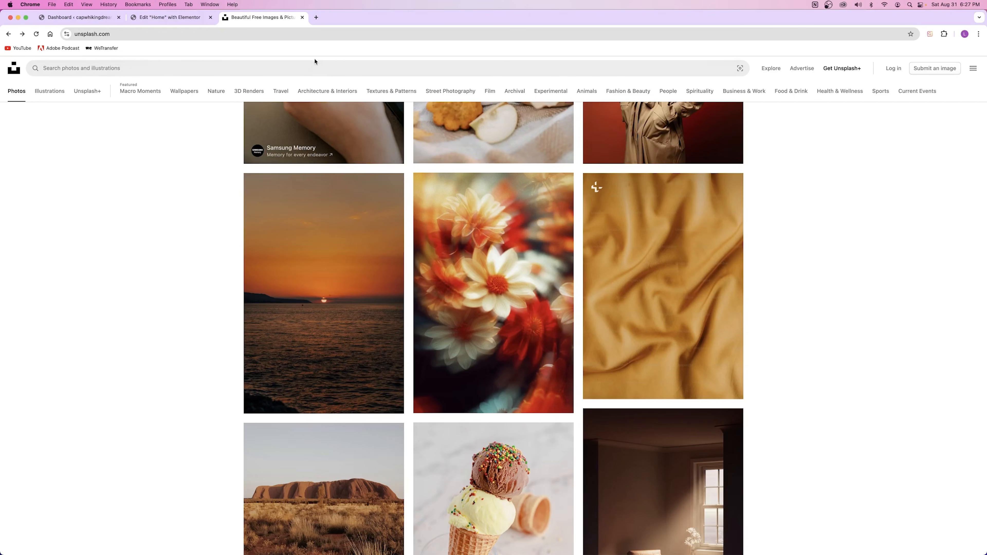
pyautogui.click(316, 68)
pyautogui.write('mountains')
pyautogui.press('Return')
pyautogui.scroll(-15, 466, 295)
pyautogui.scroll(4, 482, 318)
pyautogui.scroll(-8, 478, 318)
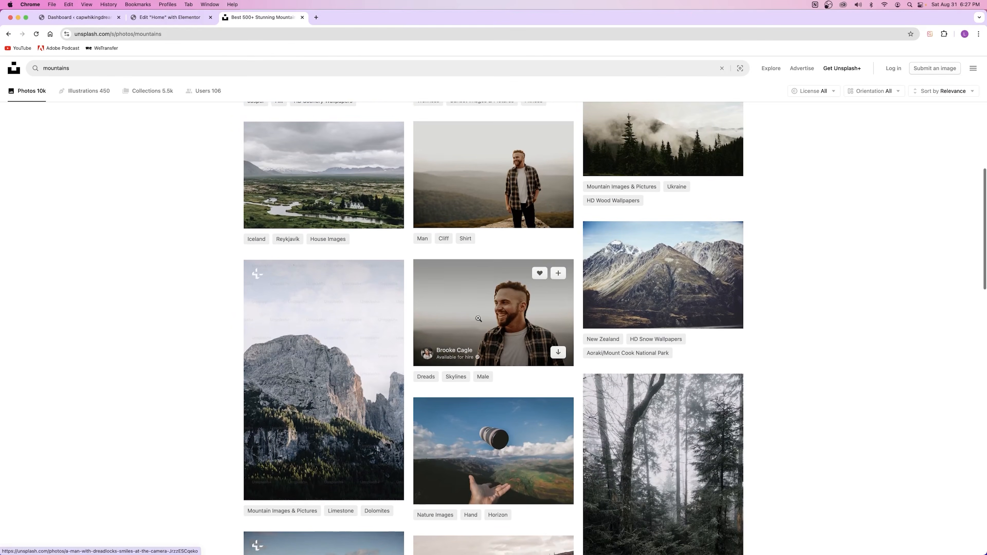
pyautogui.scroll(5, 473, 320)
pyautogui.click(831, 230)
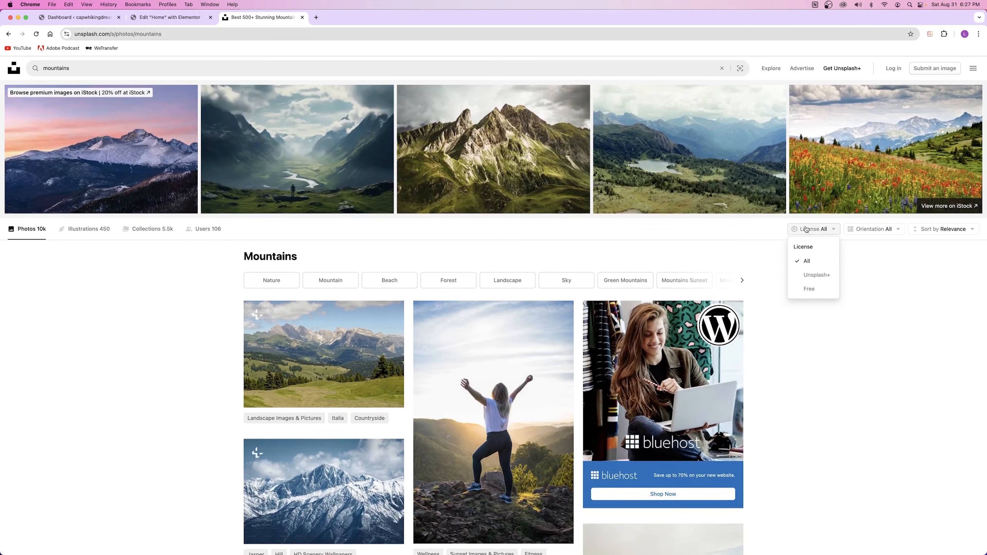
pyautogui.click(808, 289)
pyautogui.scroll(-10, 602, 281)
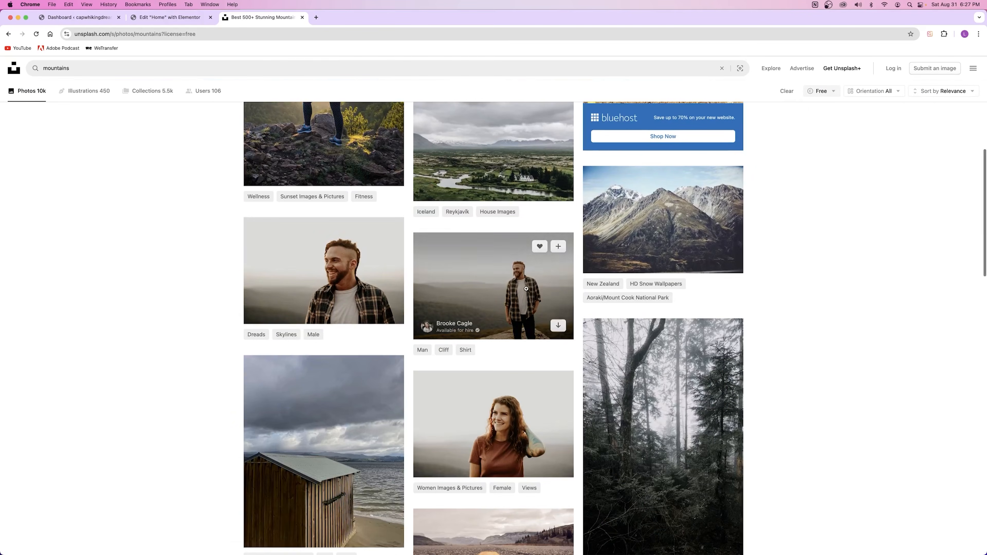
pyautogui.scroll(-7, 606, 276)
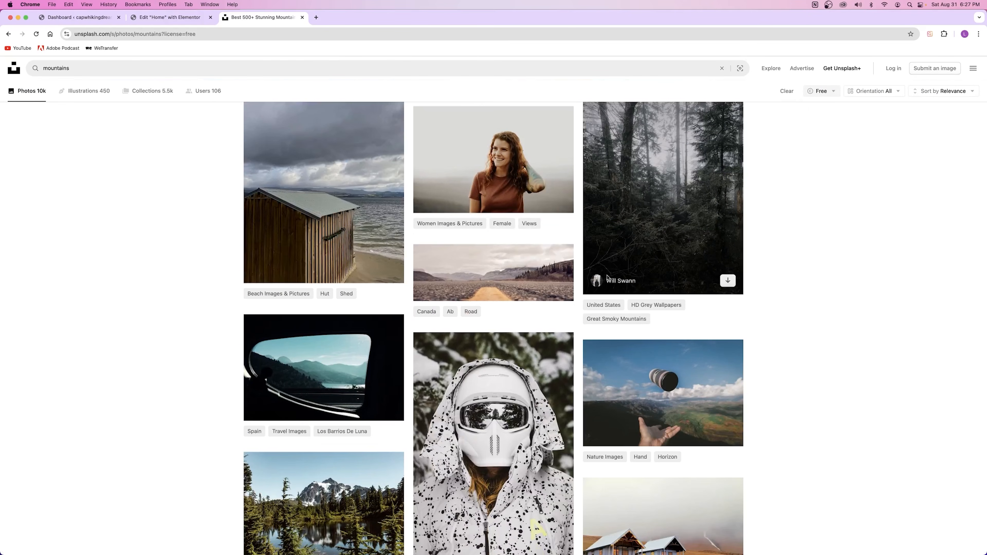
pyautogui.scroll(15, 606, 278)
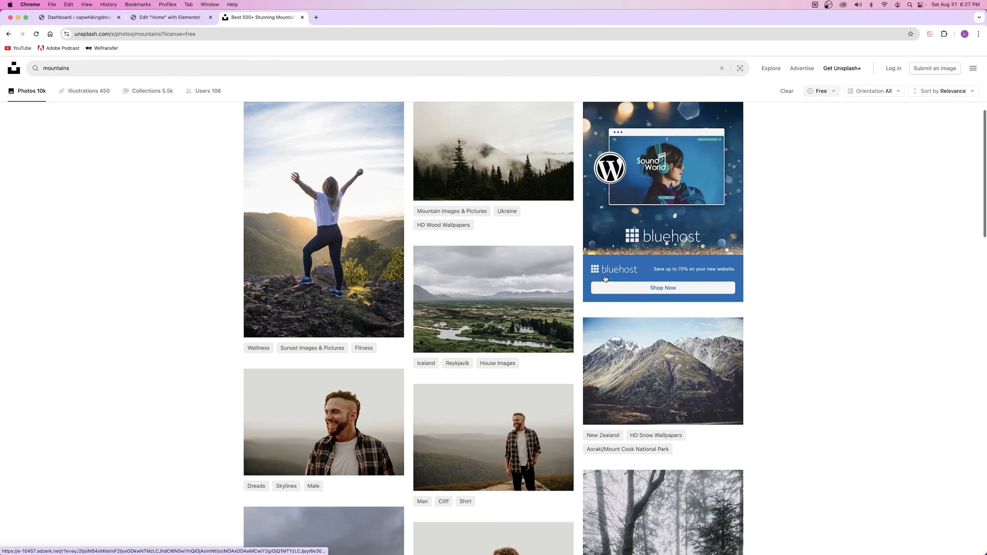
pyautogui.scroll(-20, 605, 279)
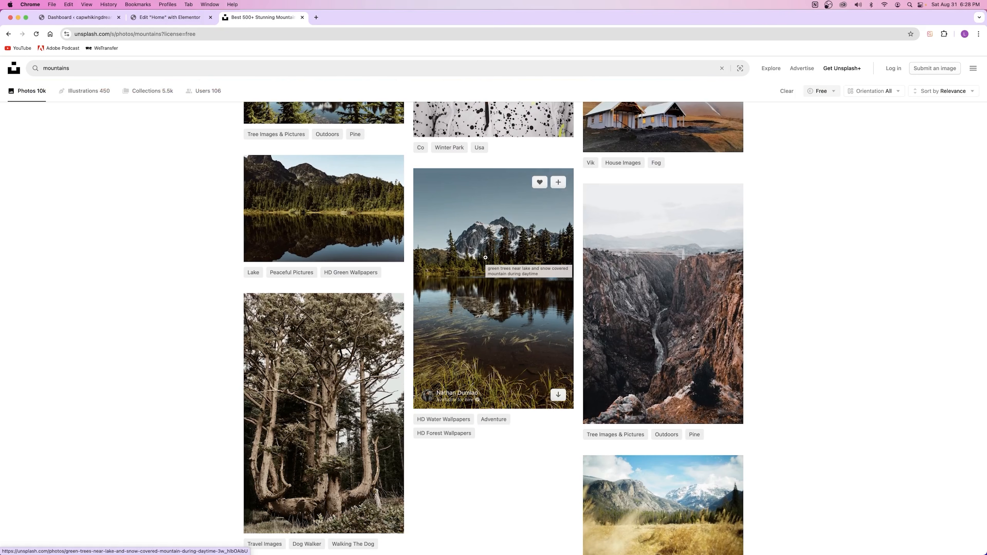
pyautogui.scroll(20, 485, 257)
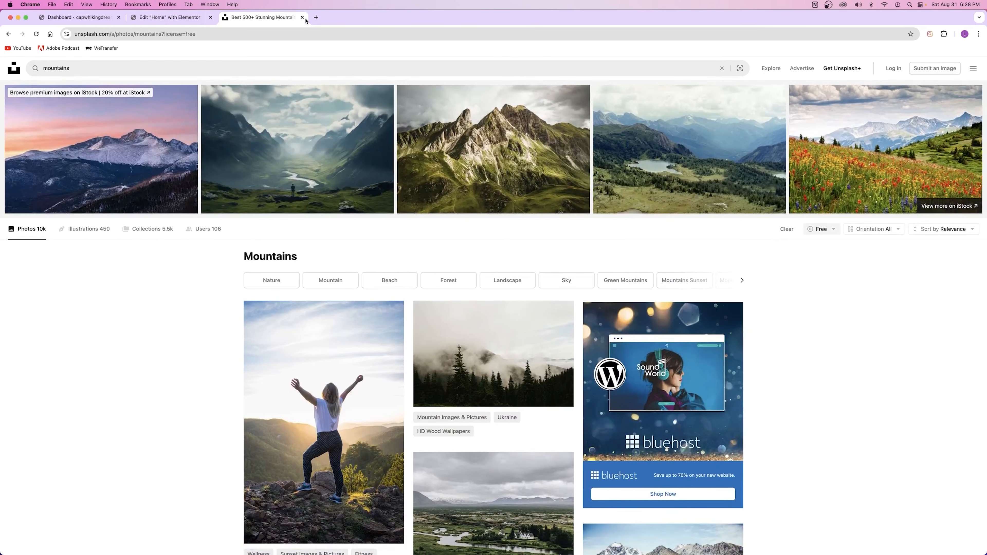
pyautogui.click(302, 18)
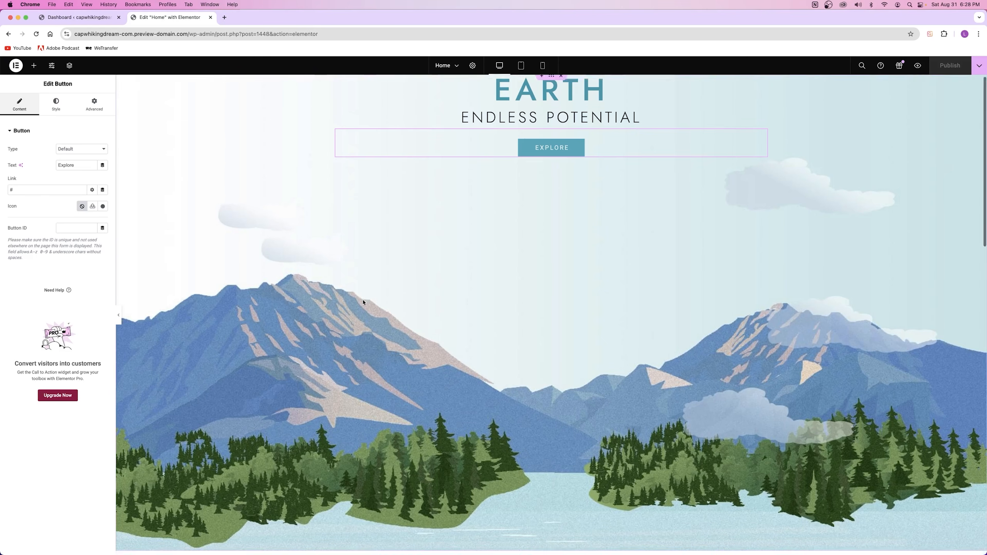
# - Select the hero container and open its Style background image in the media library
pyautogui.scroll(-20, 364, 300)
pyautogui.scroll(20, 364, 299)
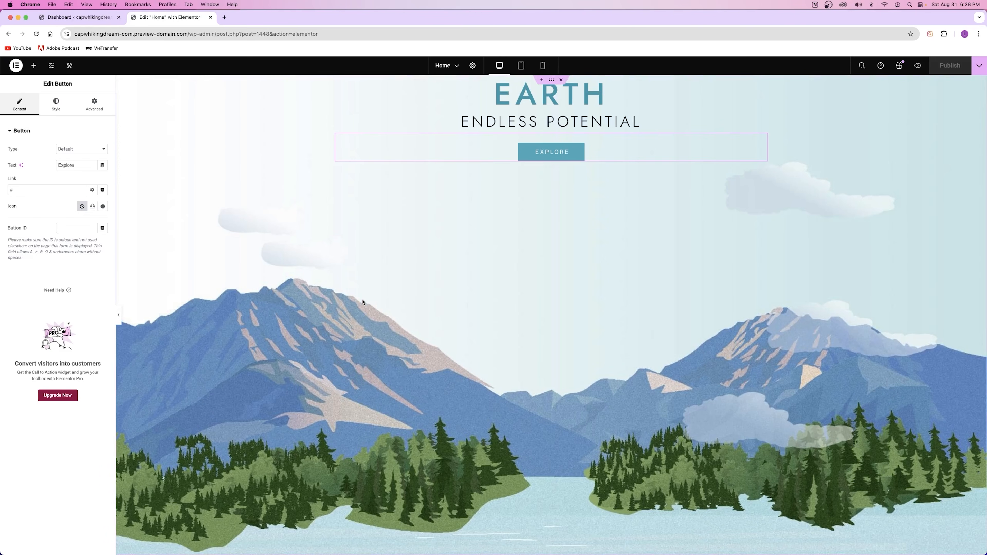
pyautogui.click(551, 81)
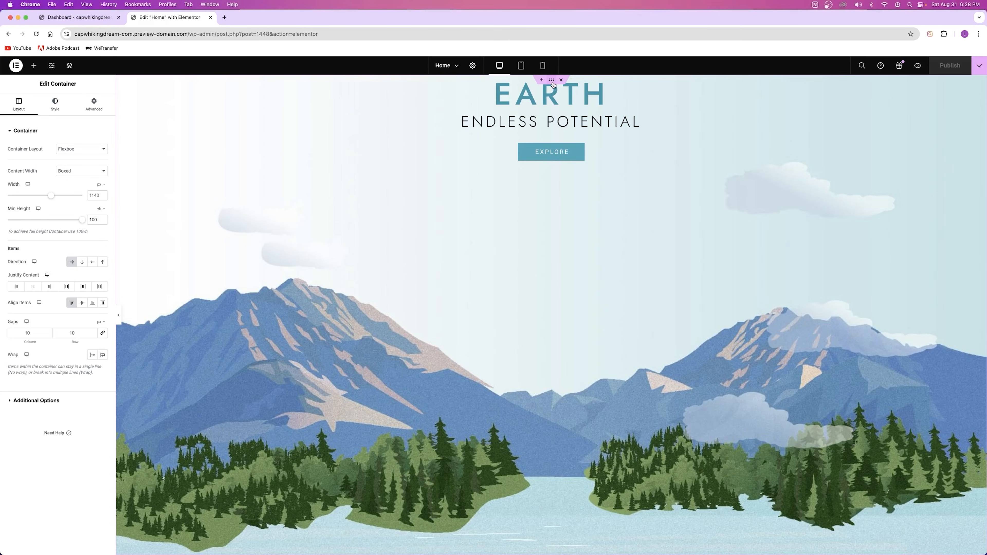
pyautogui.moveTo(72, 83); pyautogui.dragTo(33, 86)
pyautogui.rightClick(226, 183)
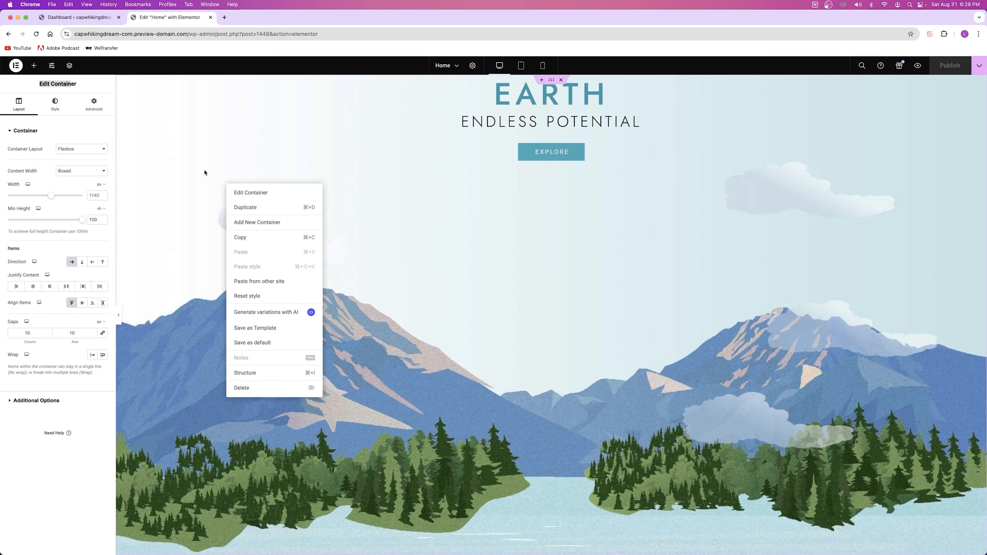
pyautogui.click(217, 183)
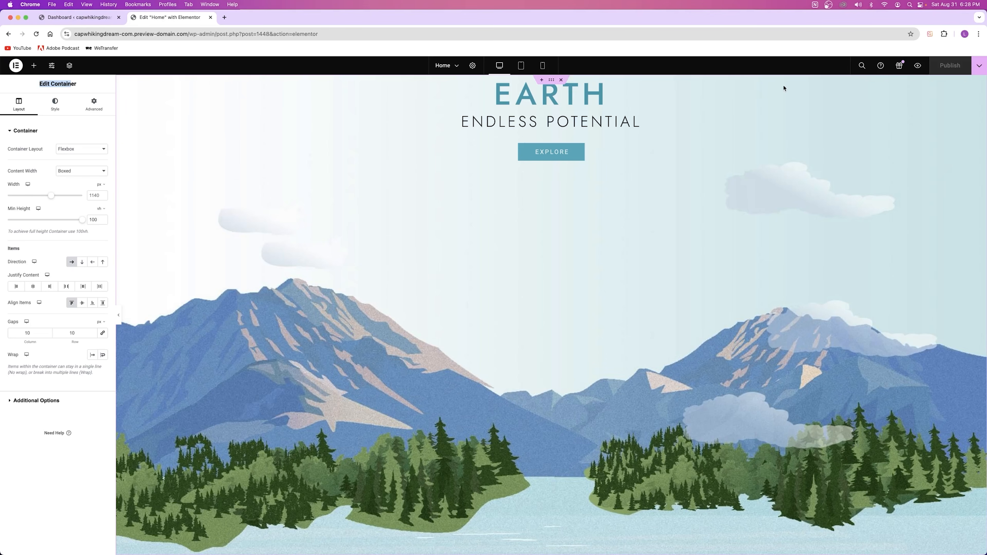
pyautogui.click(55, 104)
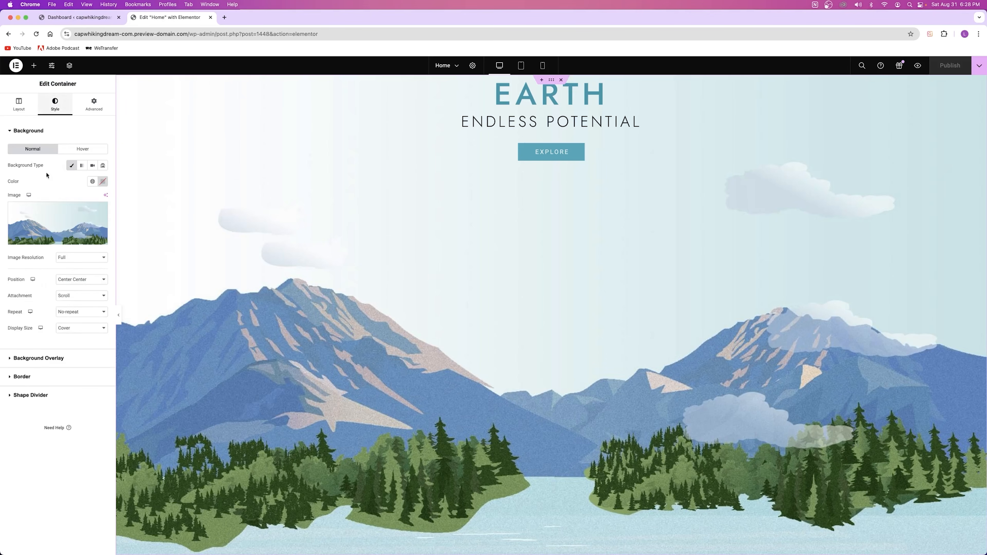
pyautogui.click(67, 233)
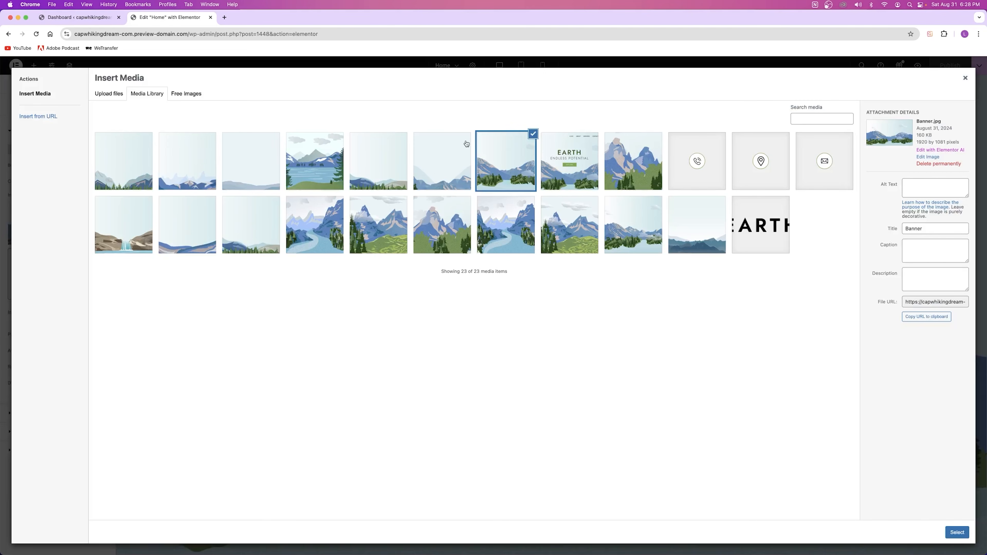
# - Upload all 16 files from the Affiliate Marketing Website folder in Downloads
pyautogui.click(108, 93)
pyautogui.click(530, 264)
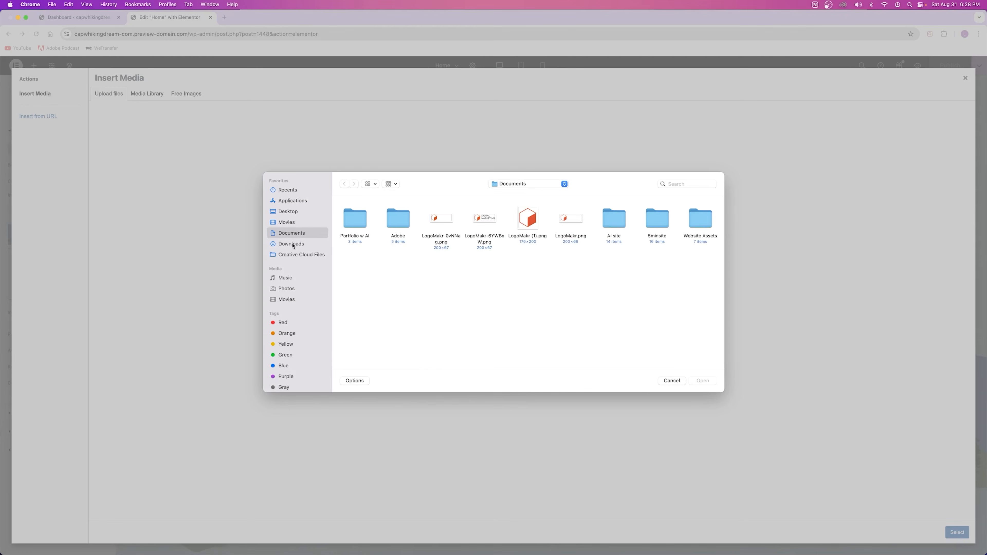
pyautogui.click(288, 243)
pyautogui.click(352, 224)
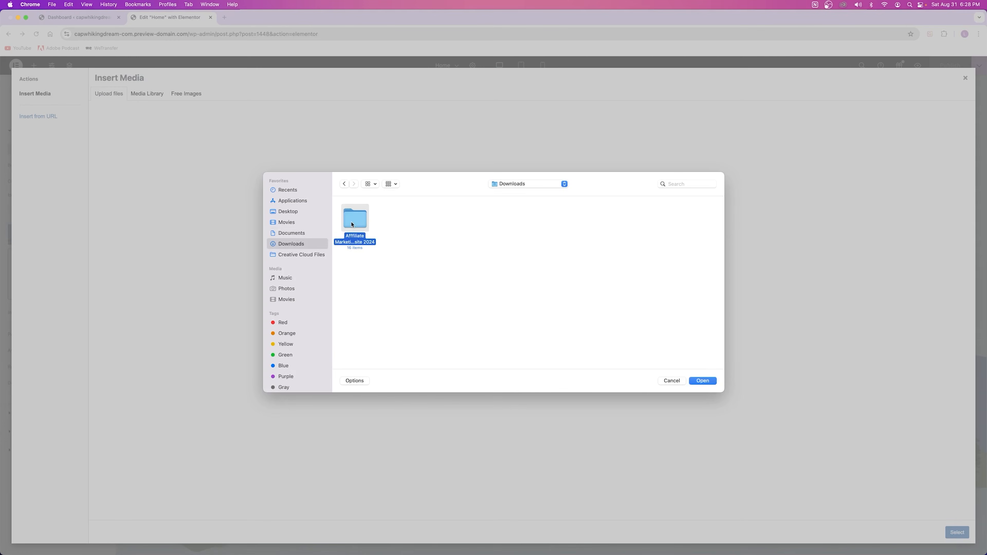
pyautogui.doubleClick(352, 224)
pyautogui.moveTo(334, 219); pyautogui.dragTo(713, 301)
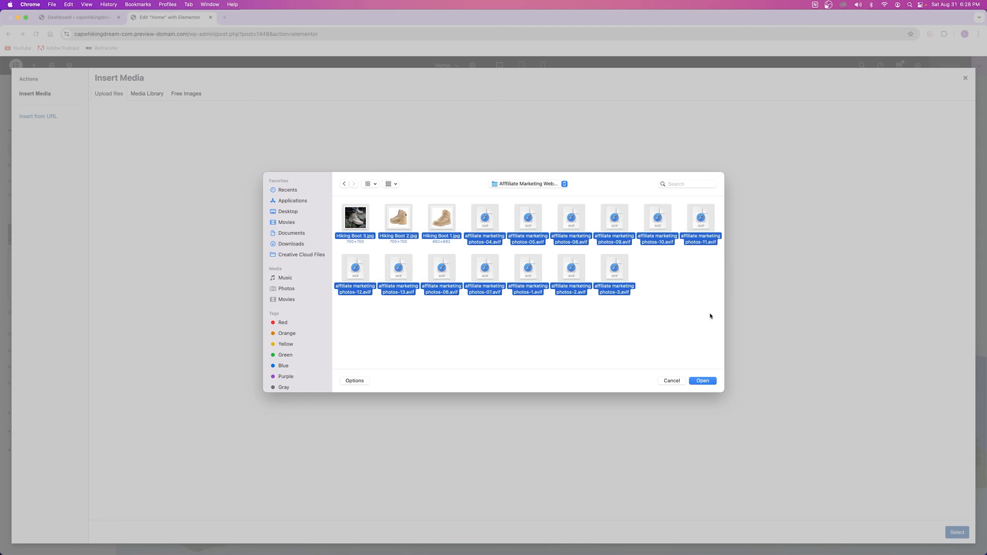
pyautogui.click(706, 382)
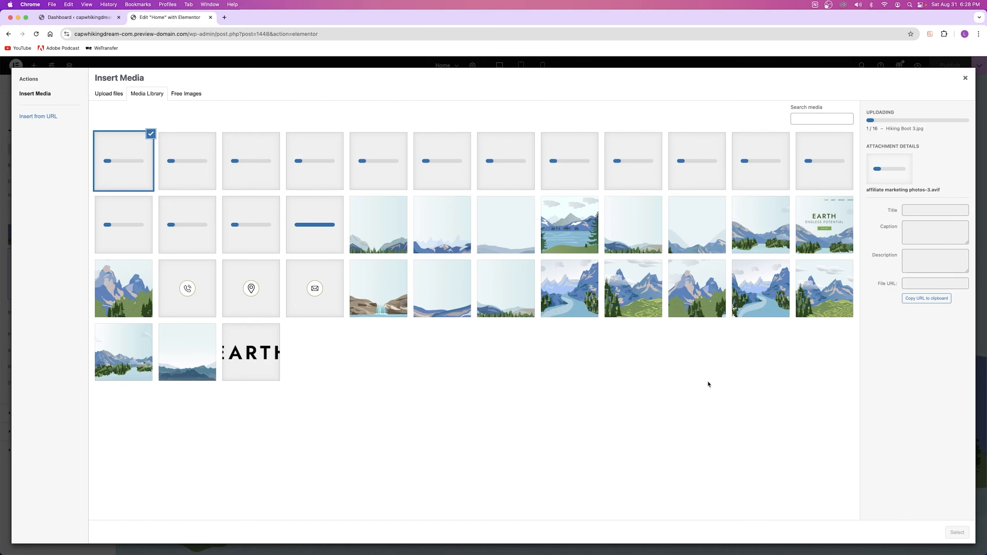
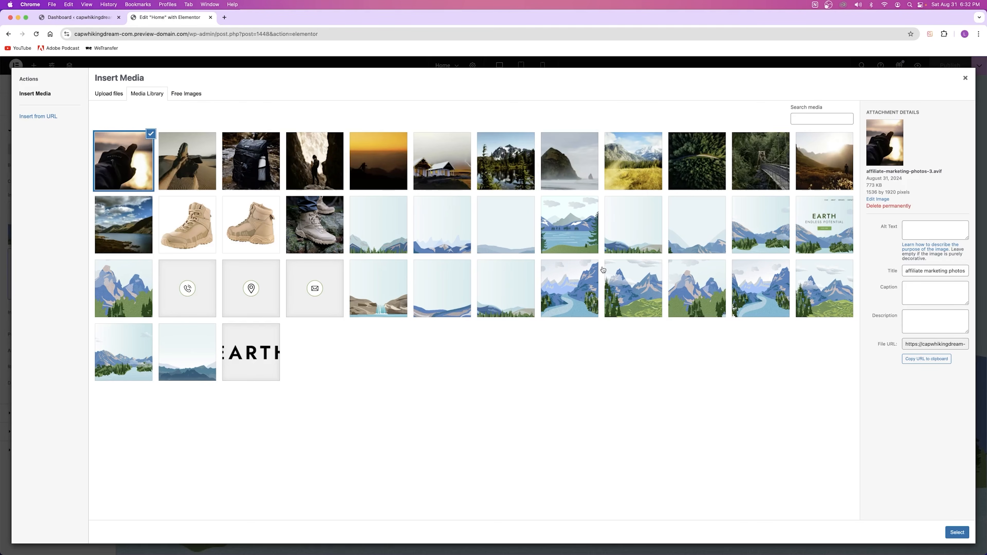
# - Choose the sunset hiker photo (affiliate-marketing-photos-06.avif) as the container's background image
pyautogui.click(377, 166)
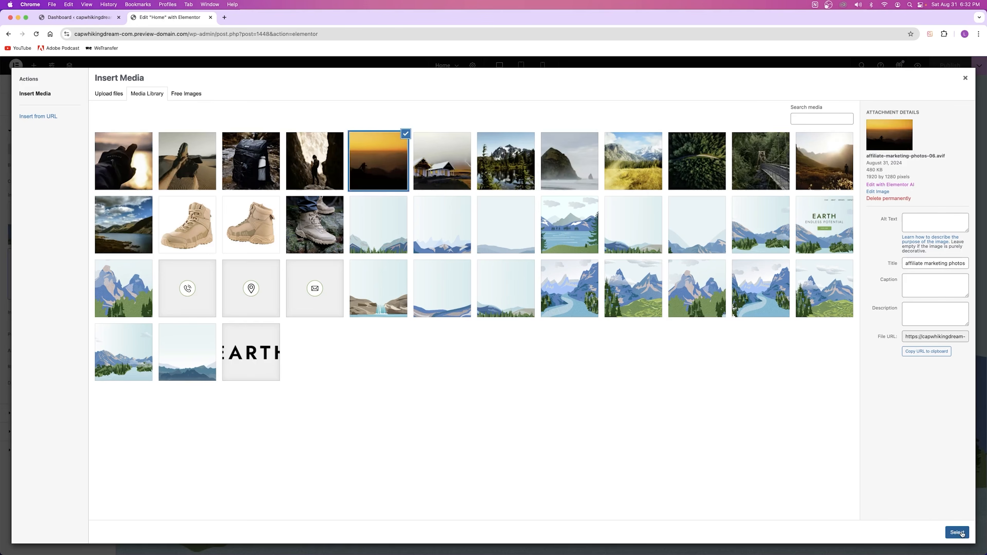
pyautogui.click(956, 532)
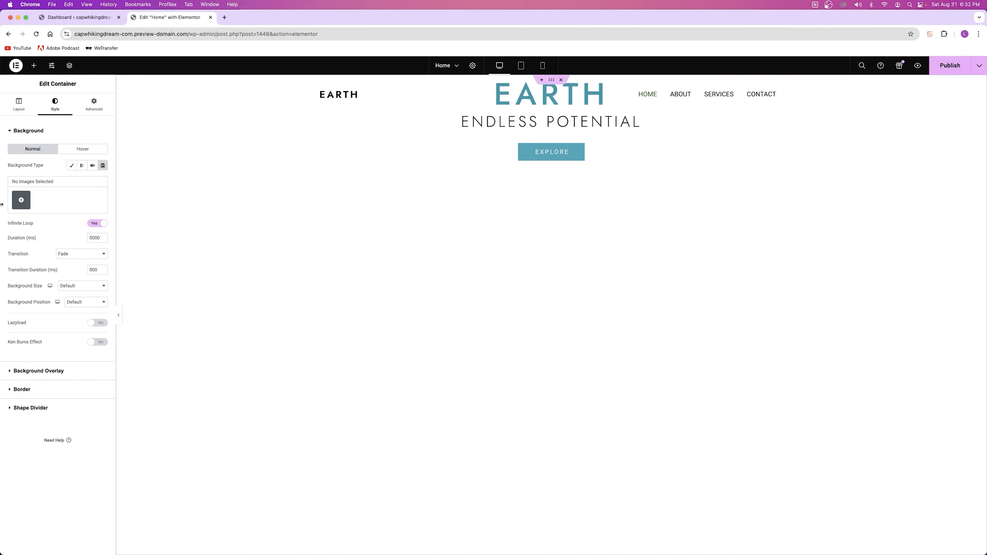
# - Switch the background to a slideshow of the sunset, rock canyon and sunlit meadow photos
pyautogui.click(253, 181)
pyautogui.click(20, 201)
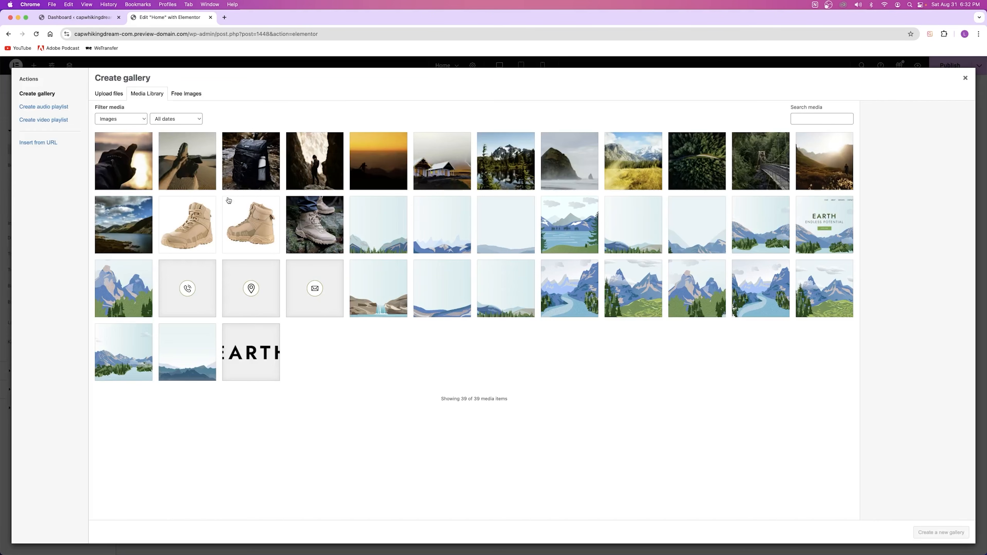
pyautogui.click(382, 169)
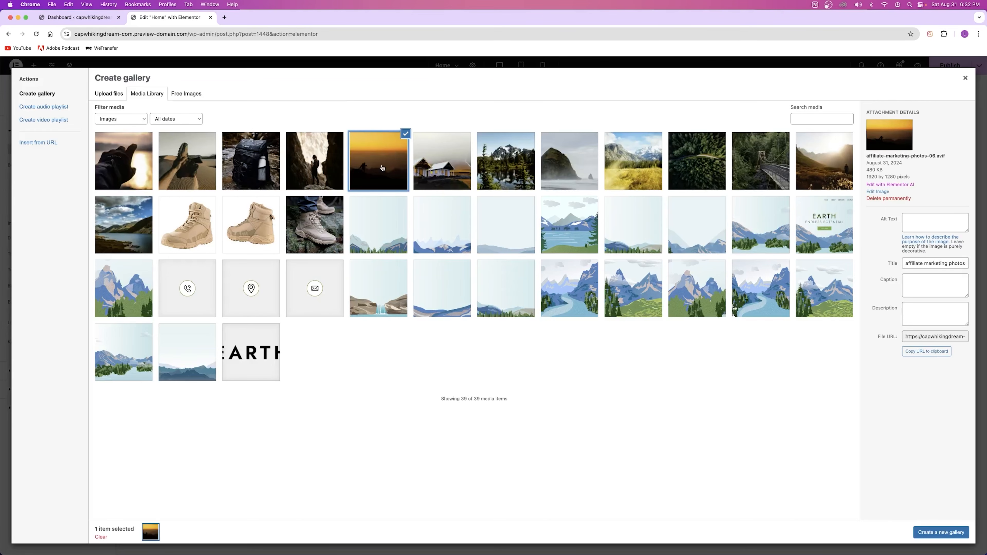
pyautogui.click(342, 167)
pyautogui.click(800, 166)
pyautogui.click(939, 533)
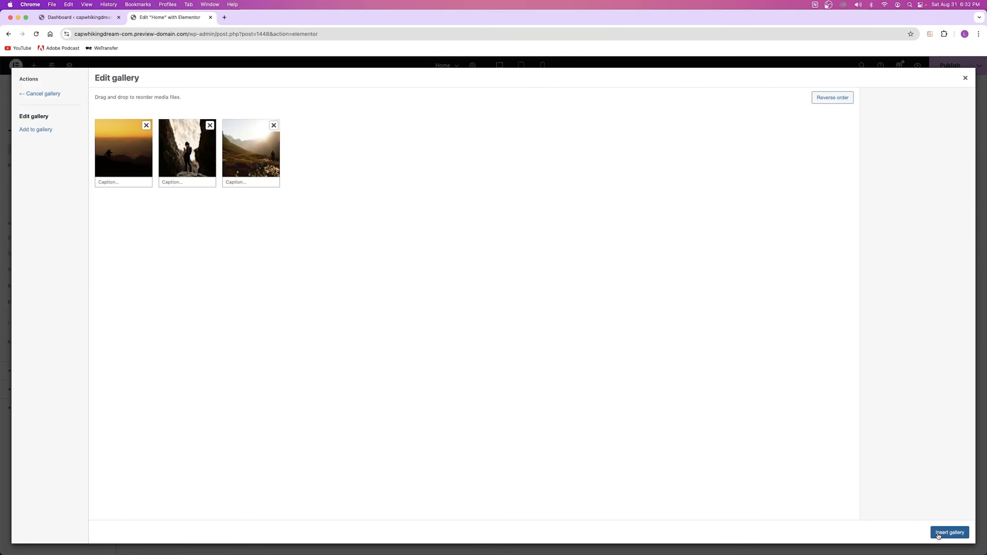
pyautogui.moveTo(190, 145); pyautogui.dragTo(260, 284)
pyautogui.click(950, 532)
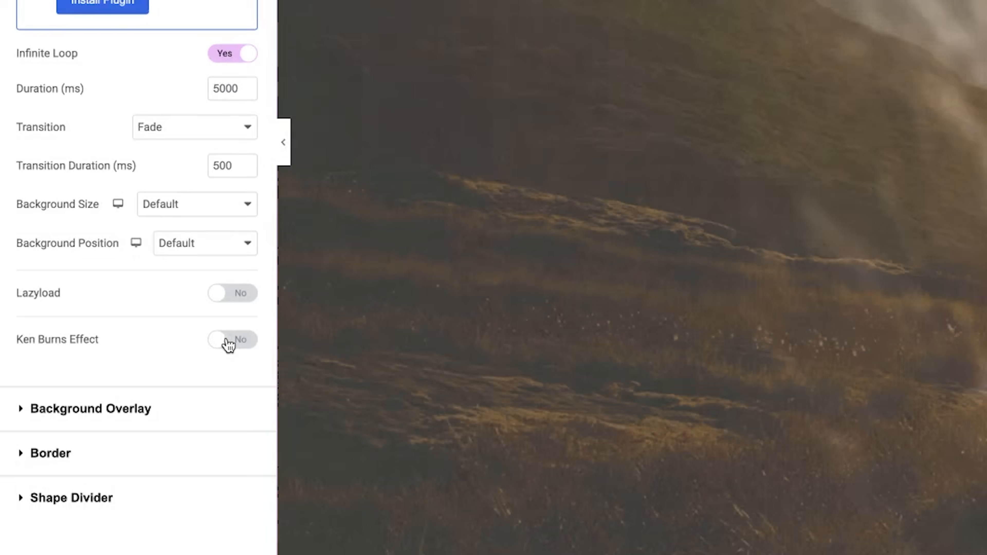
# - Enable Ken Burns zoom with direction In, background size Cover and position Center Center
pyautogui.click(96, 396)
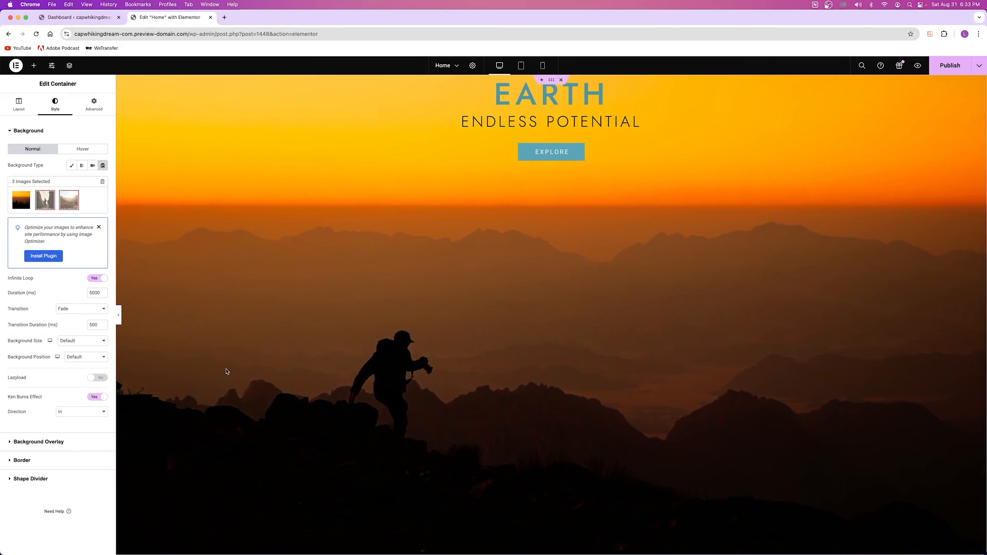
pyautogui.click(100, 412)
pyautogui.click(80, 423)
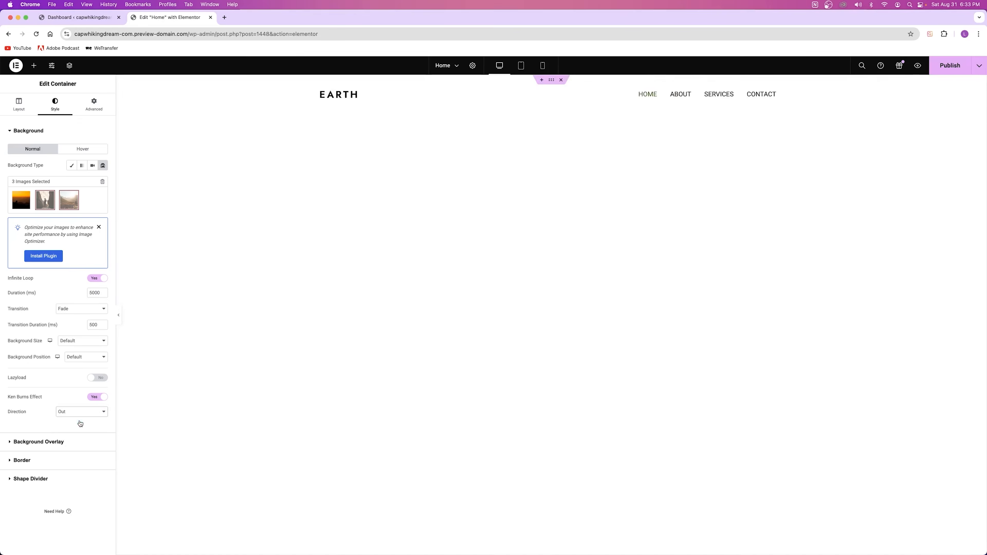
pyautogui.click(75, 416)
pyautogui.click(75, 404)
pyautogui.click(82, 341)
pyautogui.click(80, 357)
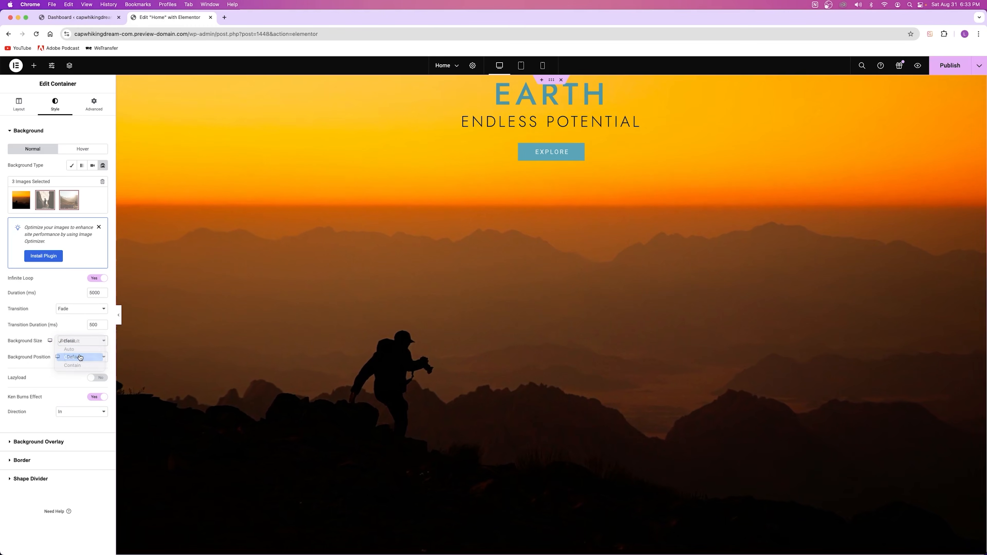
pyautogui.click(84, 361)
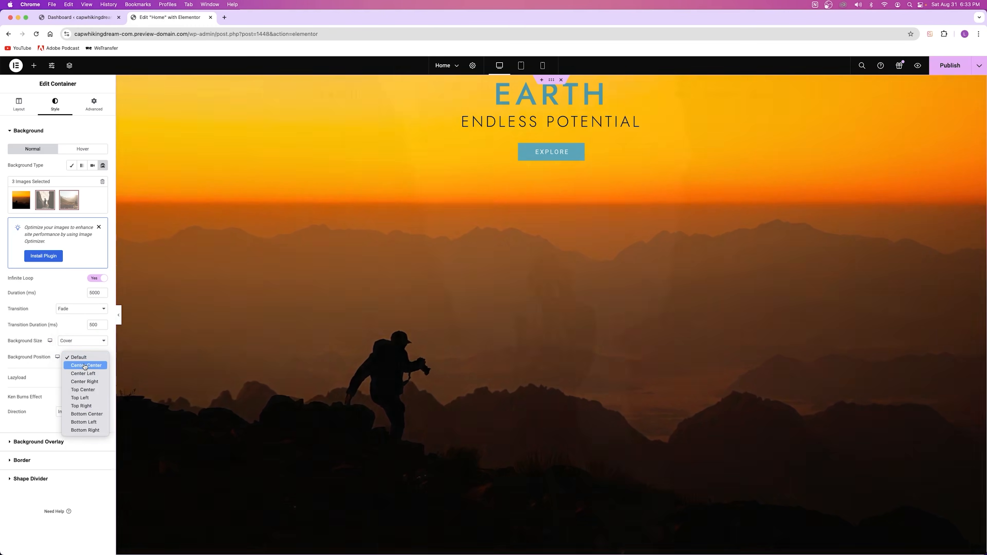
pyautogui.click(84, 366)
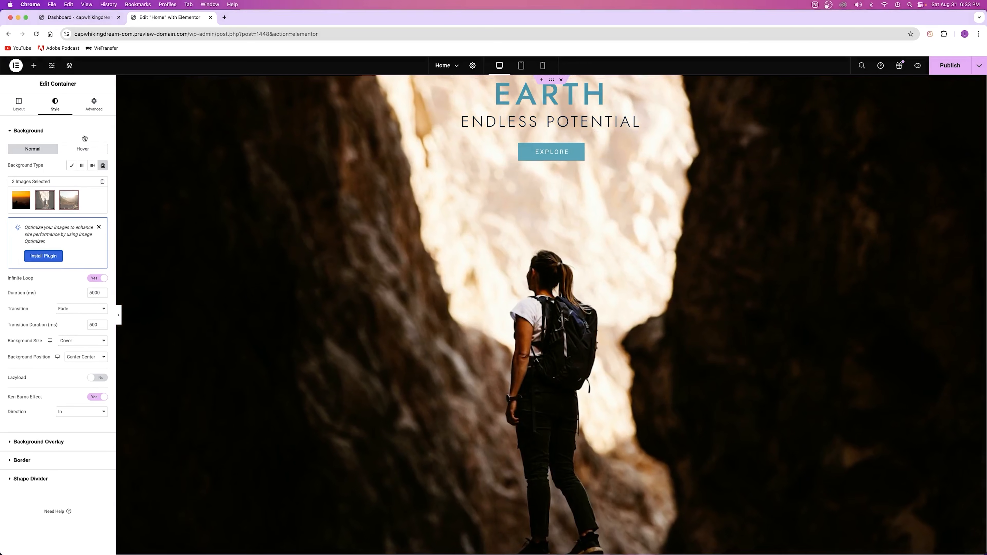
pyautogui.click(13, 108)
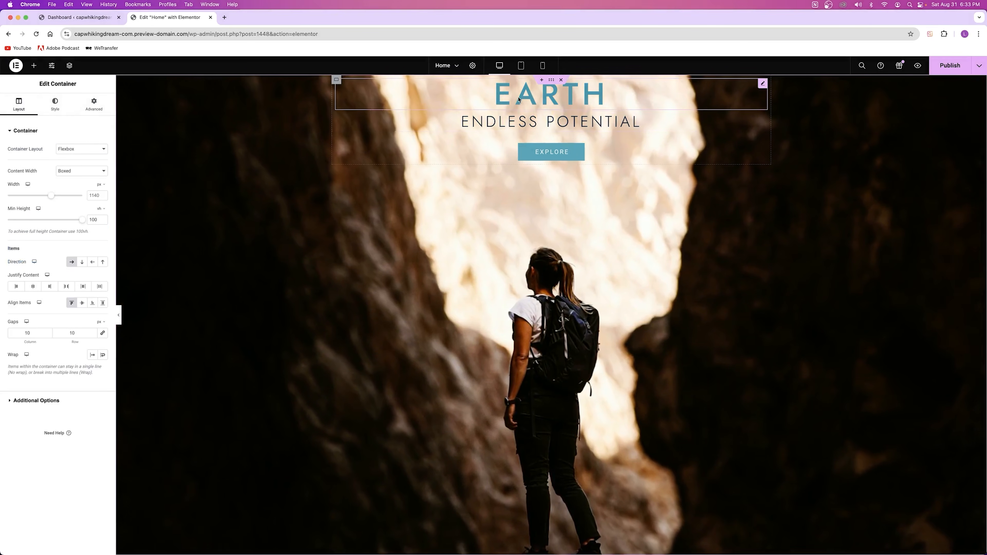
# - Set the hero container's direction to Column and justify its content to Center
pyautogui.rightClick(201, 181)
pyautogui.click(210, 189)
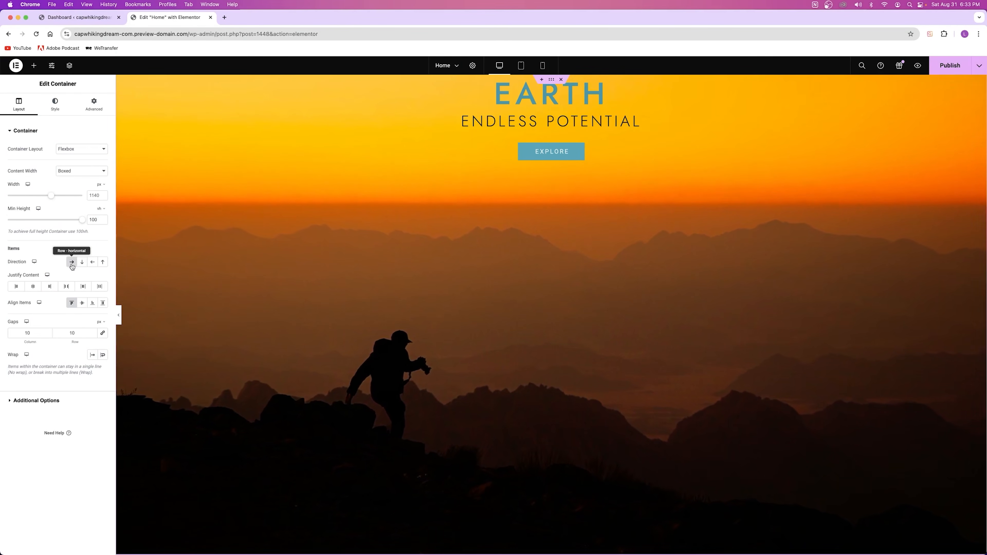
pyautogui.click(82, 262)
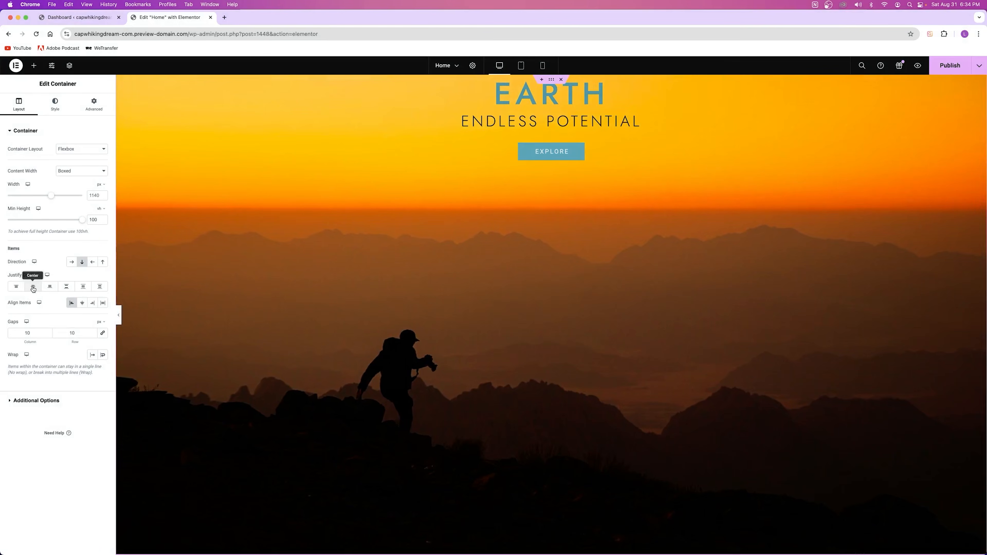
pyautogui.click(34, 287)
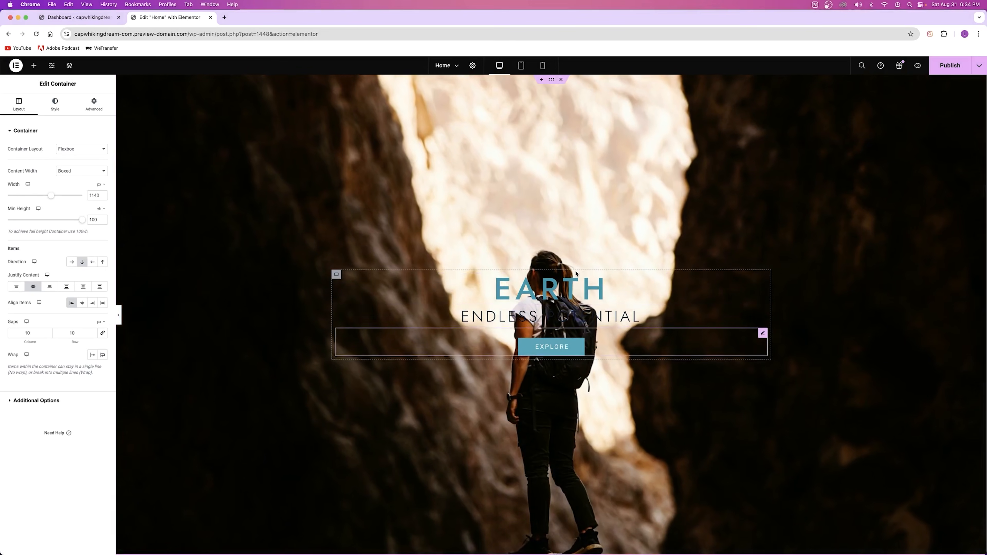
pyautogui.click(55, 108)
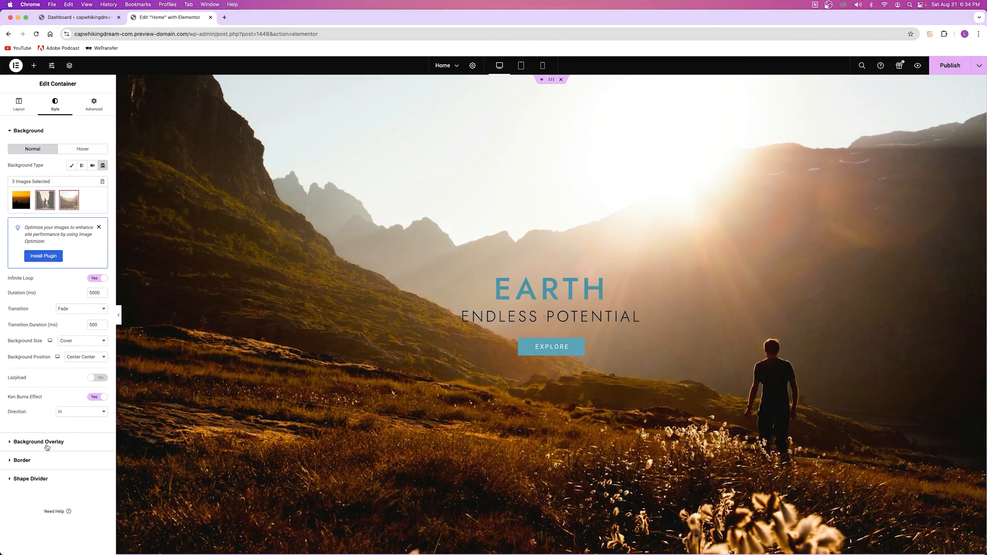
# - Add a #000000 background overlay to the hero at about 0.57 opacity
pyautogui.click(46, 446)
pyautogui.click(44, 148)
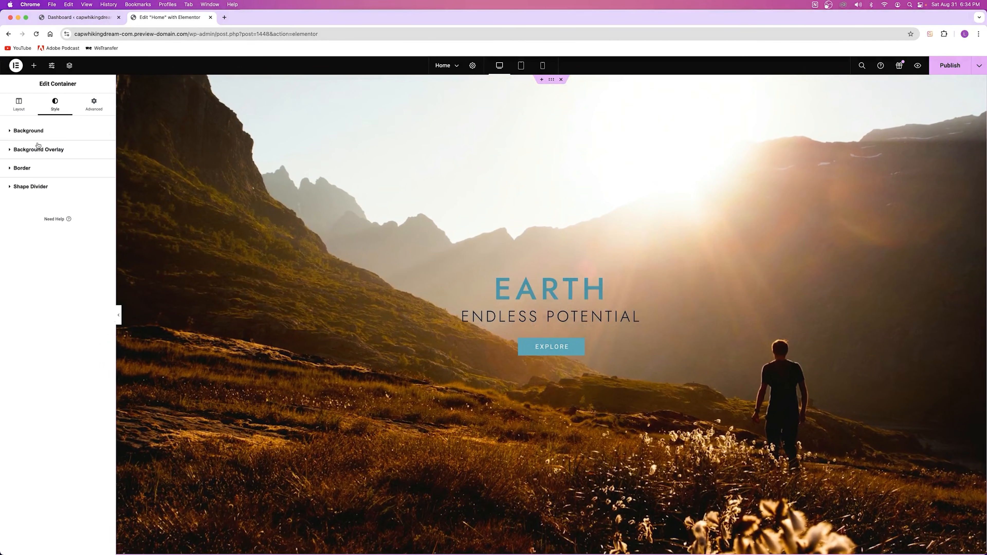
pyautogui.click(52, 150)
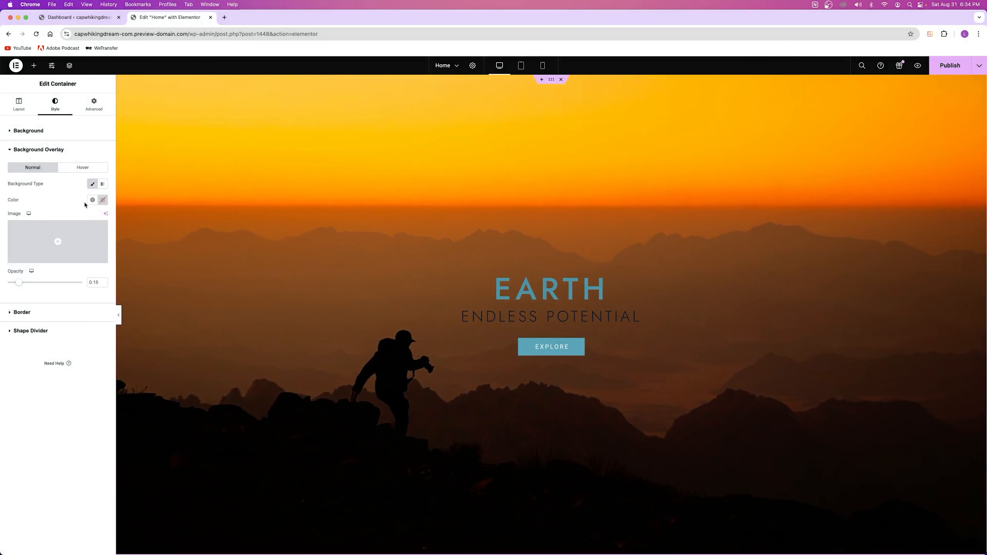
pyautogui.click(103, 200)
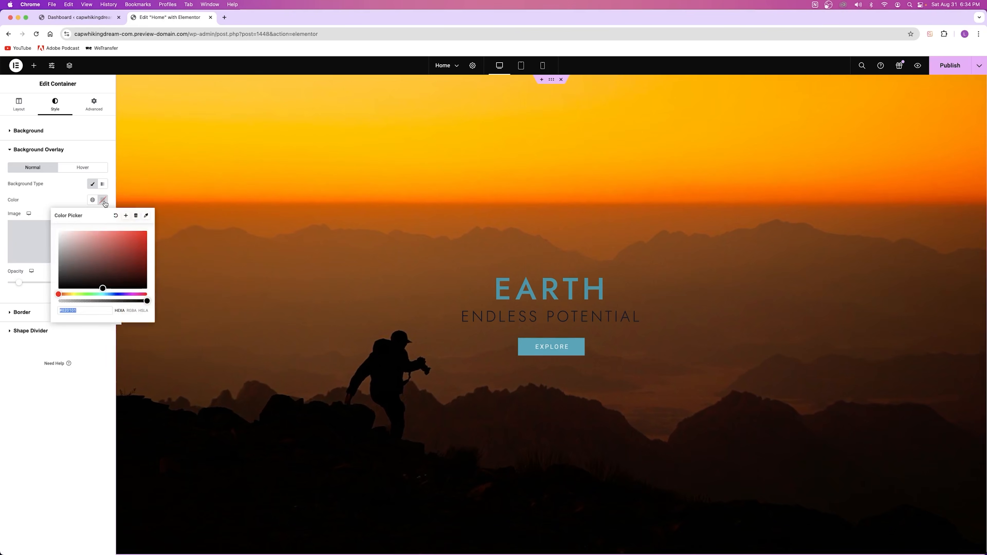
pyautogui.moveTo(93, 260); pyautogui.dragTo(148, 285)
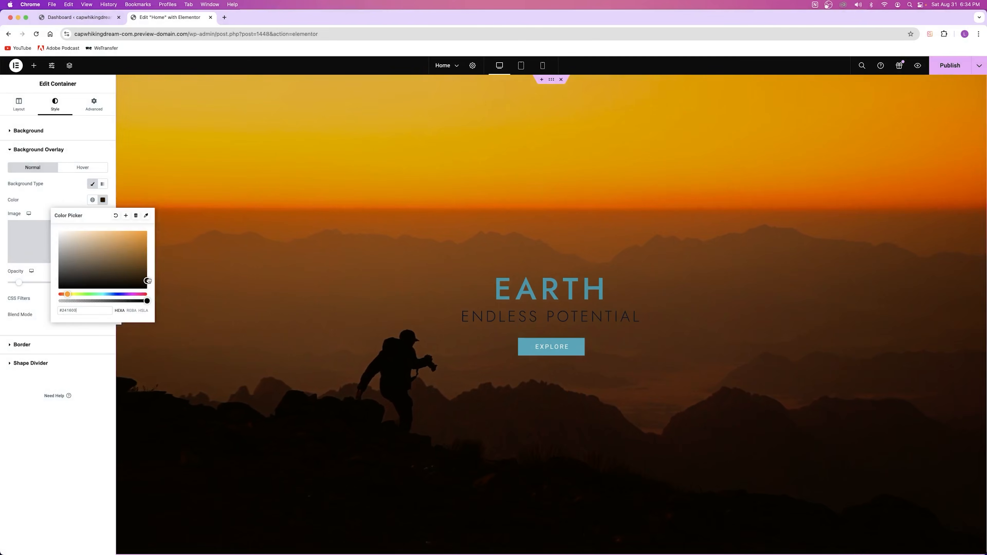
pyautogui.click(22, 297)
pyautogui.moveTo(21, 284); pyautogui.dragTo(52, 284)
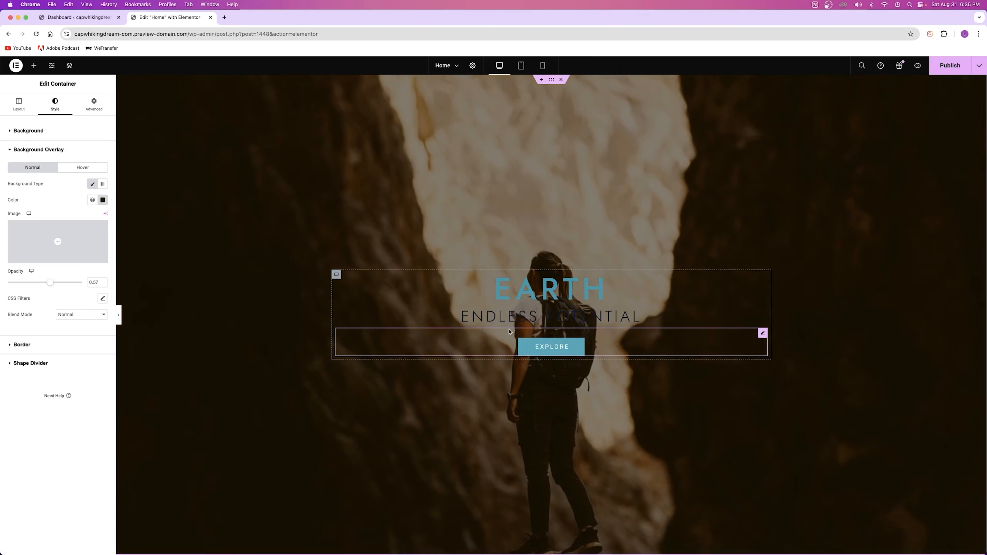
pyautogui.click(539, 284)
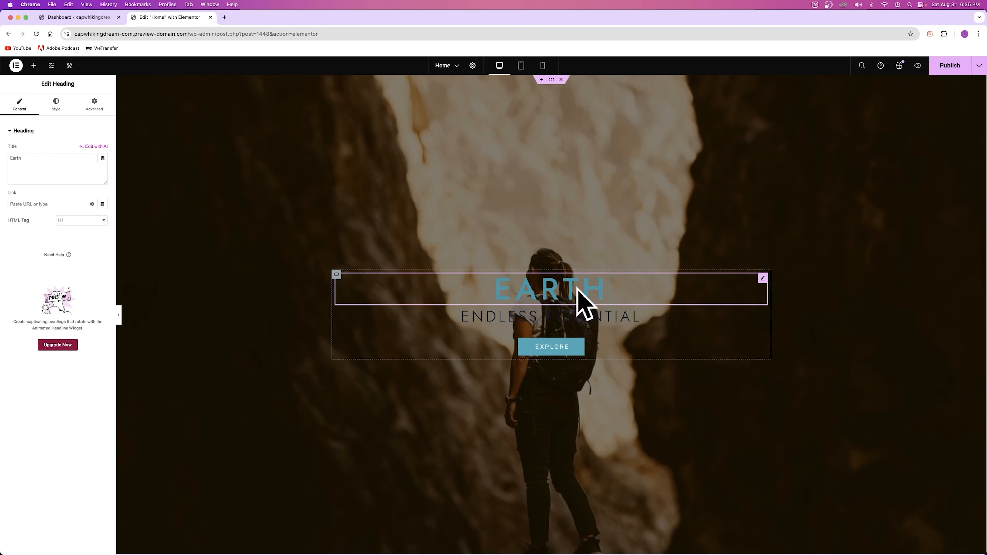
pyautogui.click(614, 288)
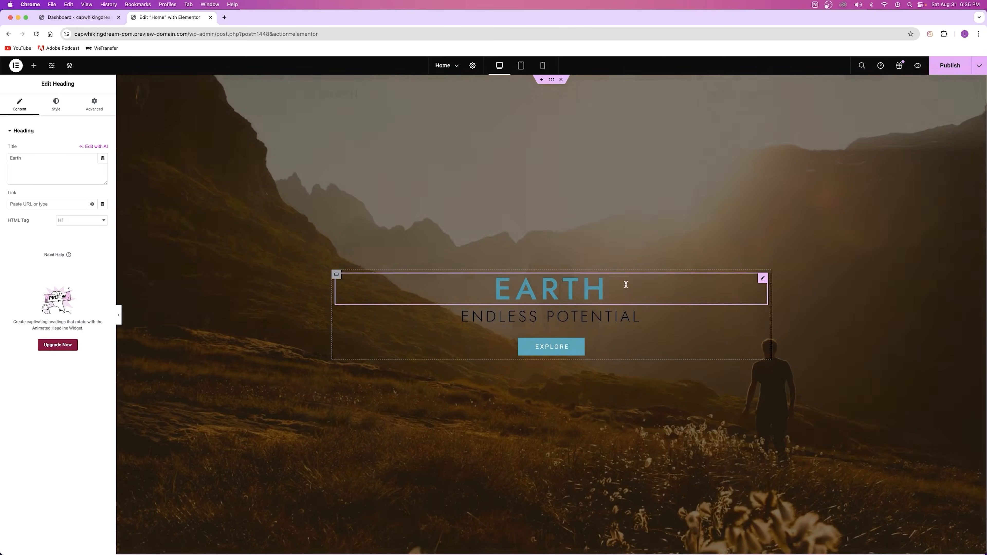
pyautogui.press('BackSpace')
pyautogui.press('BackSpace')
pyautogui.press('BackSpace')
pyautogui.press('BackSpace')
pyautogui.press('BackSpace')
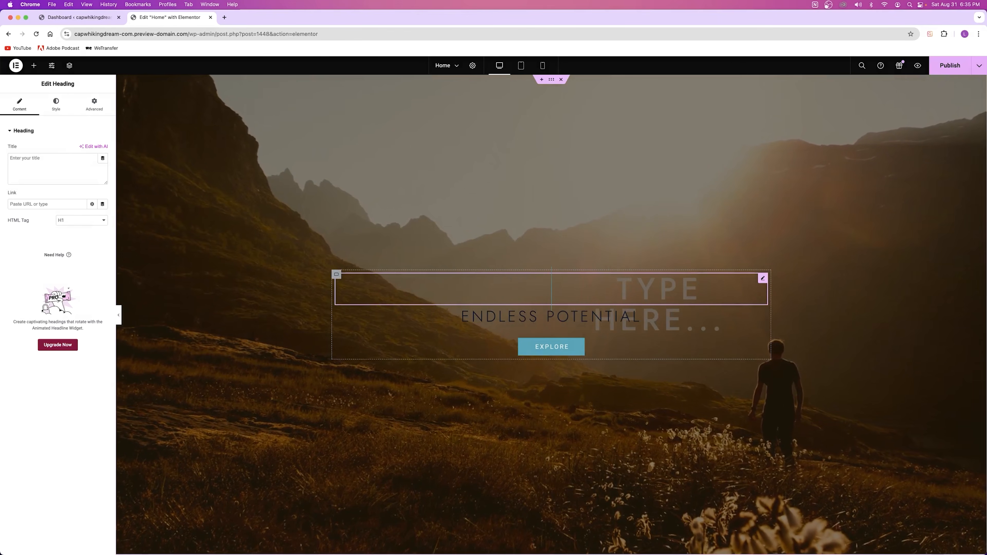
pyautogui.write('hiking is the dream')
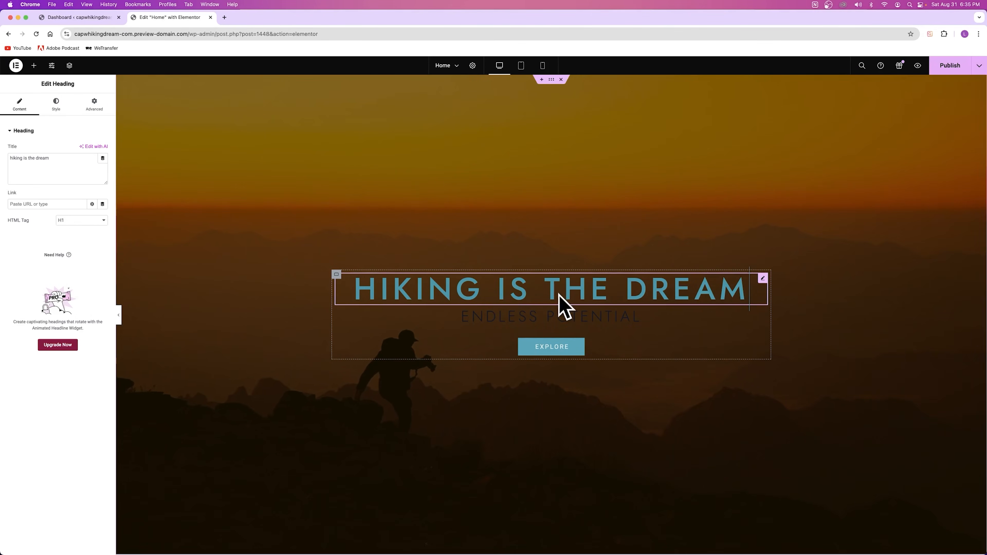
pyautogui.rightClick(204, 229)
pyautogui.click(227, 236)
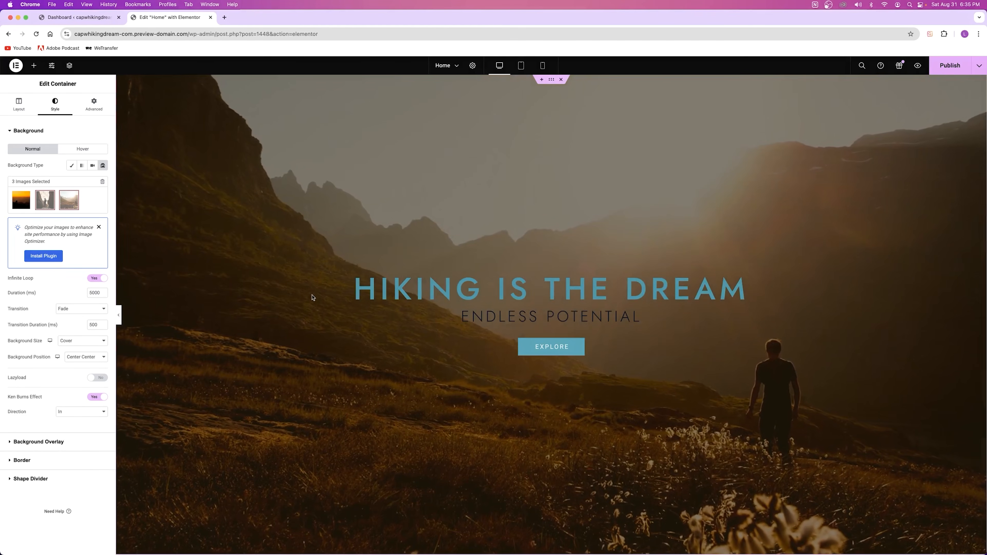
pyautogui.rightClick(205, 153)
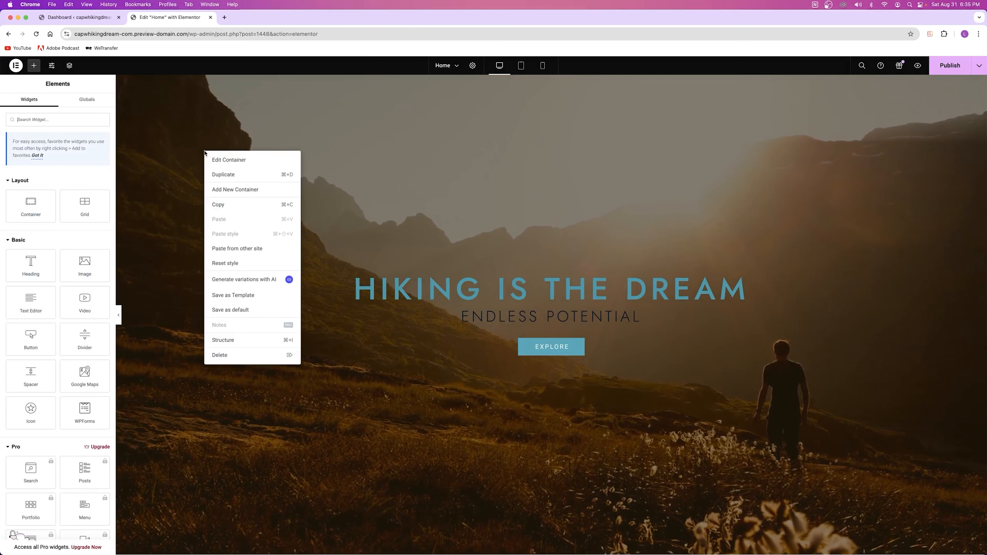
pyautogui.click(219, 159)
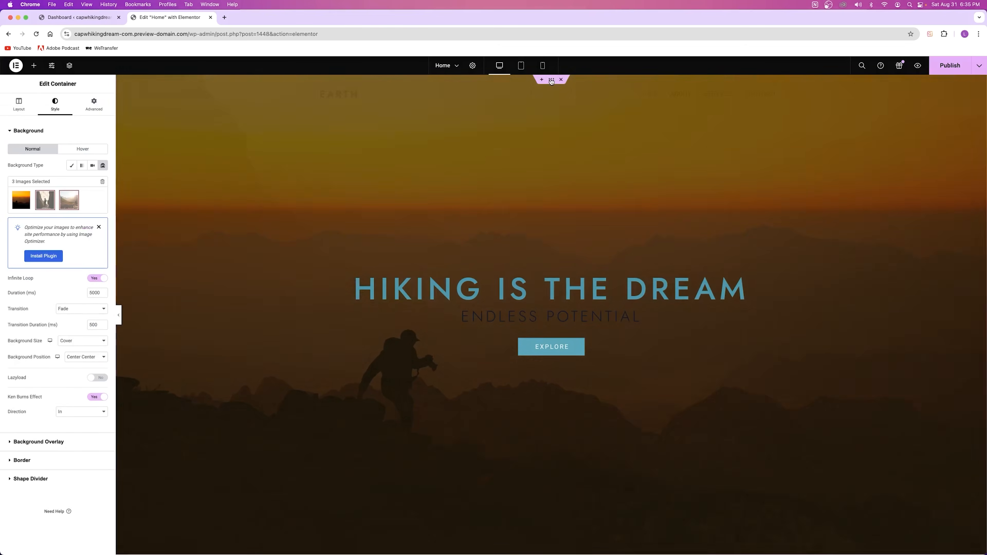
pyautogui.click(18, 104)
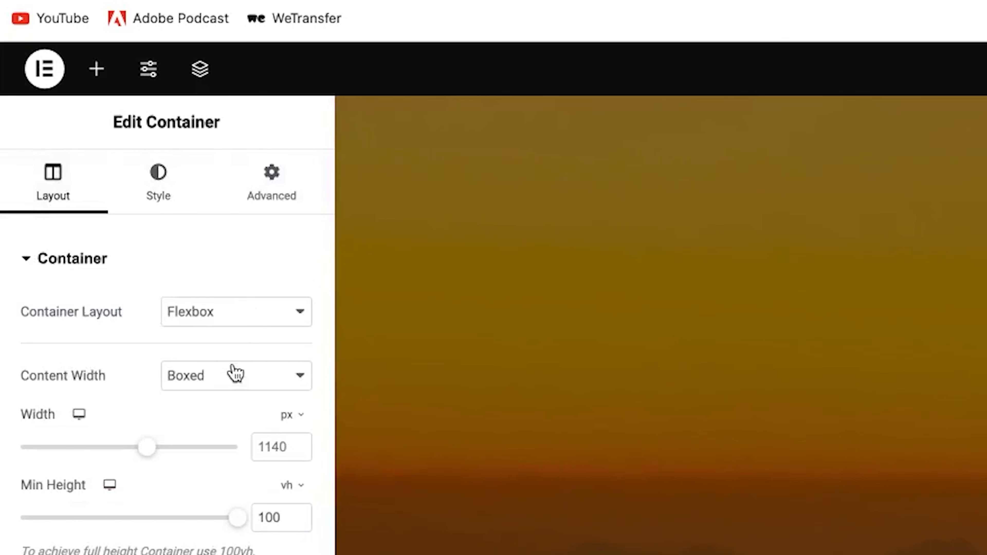
pyautogui.click(81, 171)
pyautogui.click(229, 400)
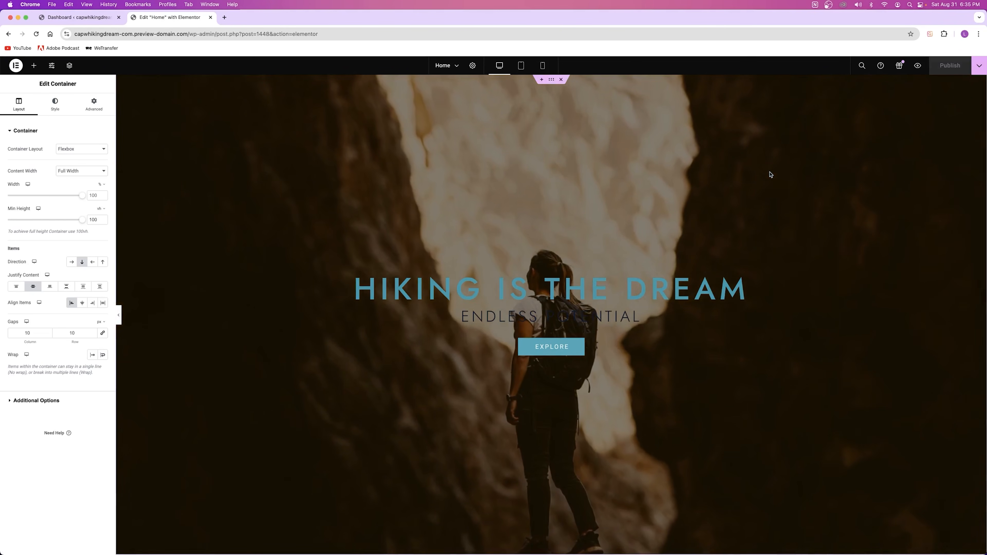
# - Enlarge HIKING IS THE DREAM to about 112 px, color it Theme Color 6 white, and publish
pyautogui.click(517, 291)
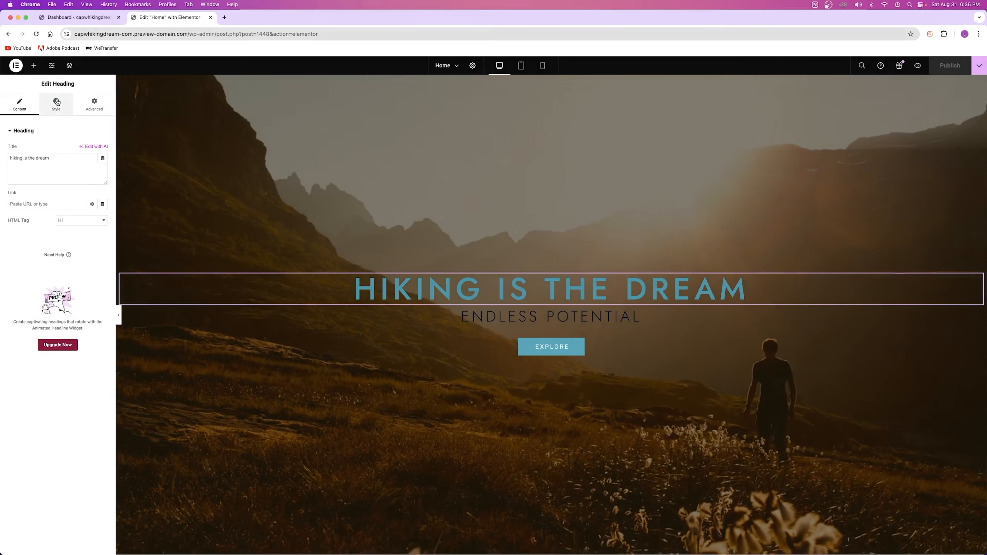
pyautogui.click(56, 104)
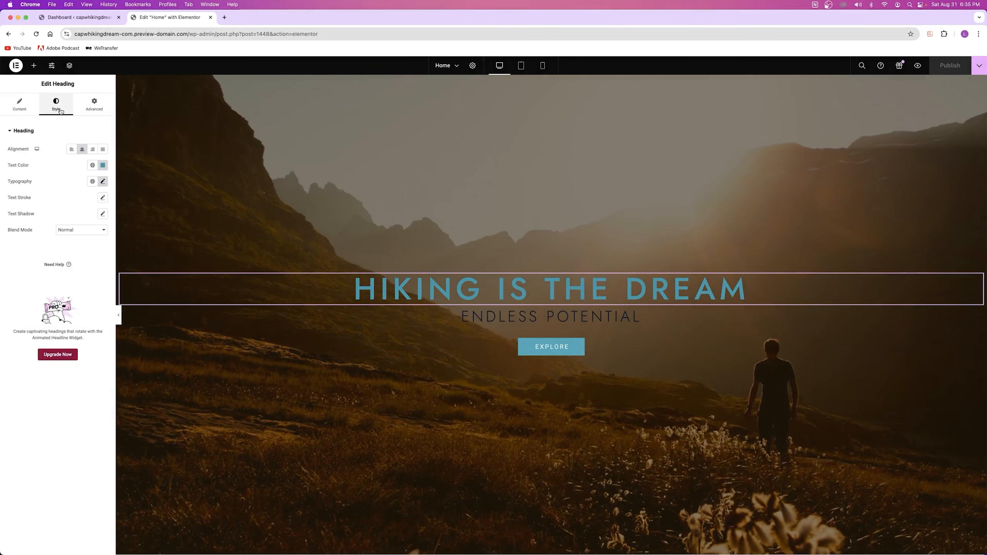
pyautogui.click(103, 182)
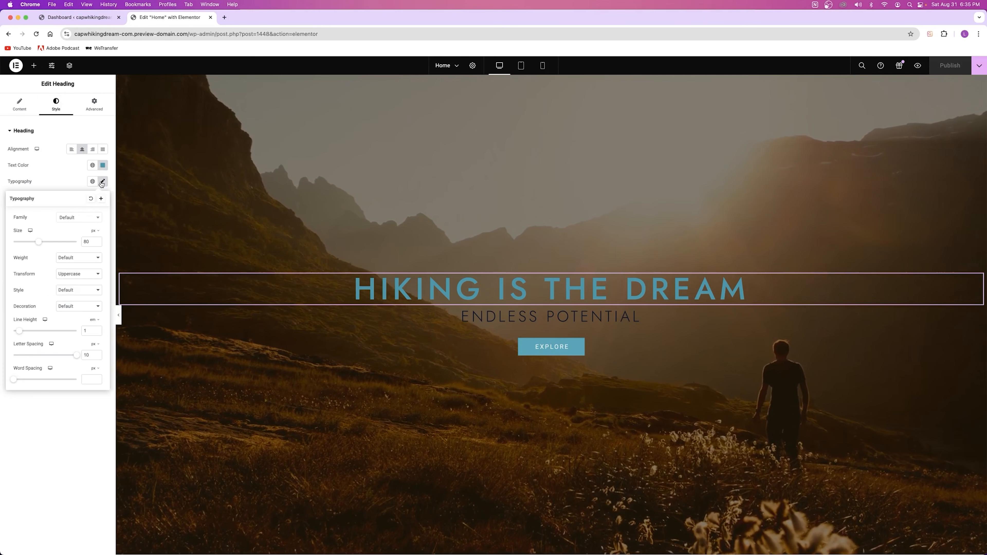
pyautogui.moveTo(38, 241); pyautogui.dragTo(50, 243)
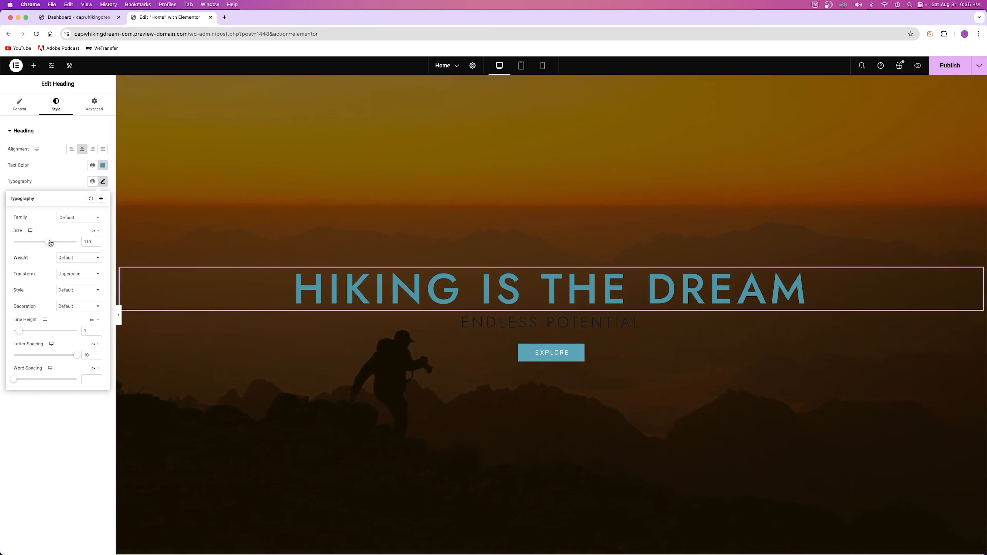
pyautogui.click(94, 166)
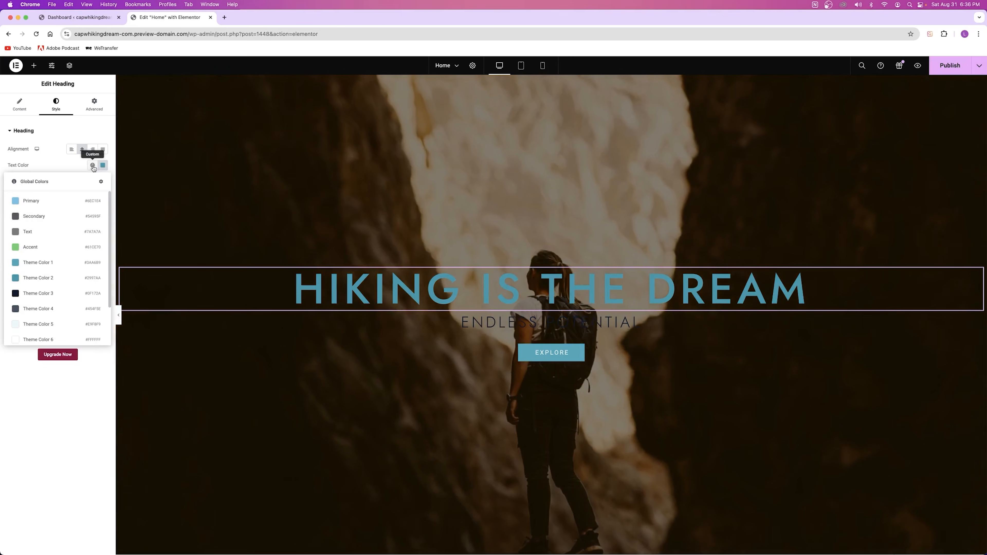
pyautogui.click(52, 340)
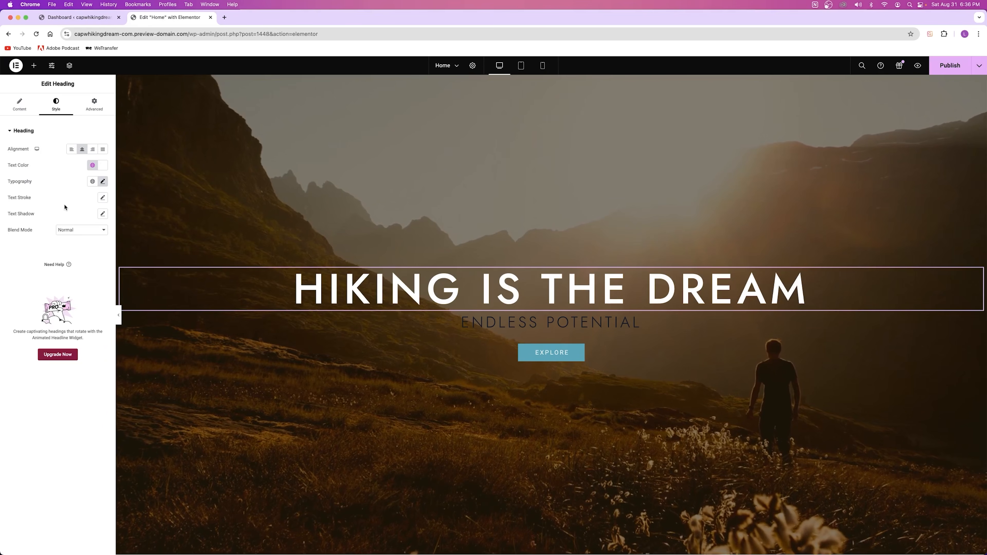
pyautogui.click(950, 65)
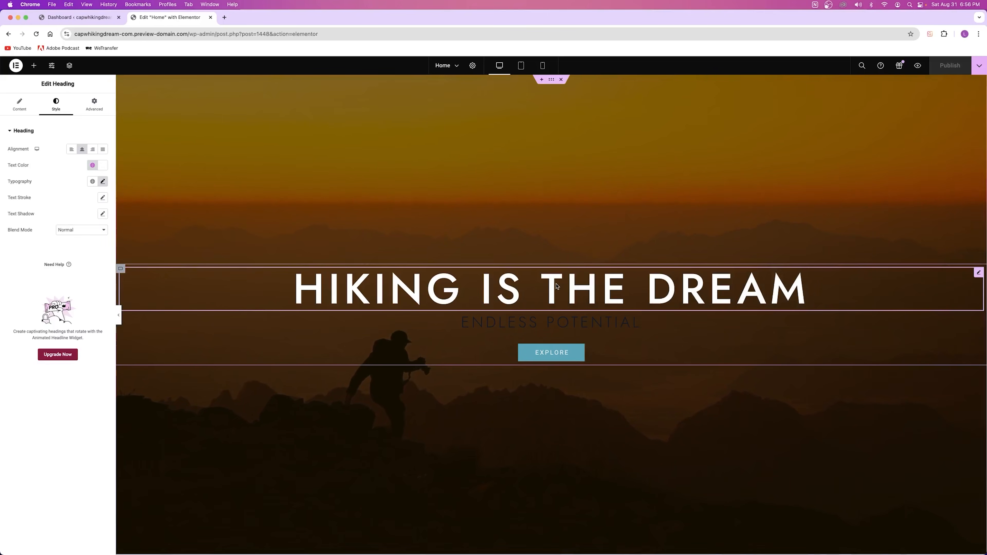
# - Duplicate the HIKING IS THE DREAM heading and change the upper copy's text to EST. 1990
pyautogui.rightClick(557, 287)
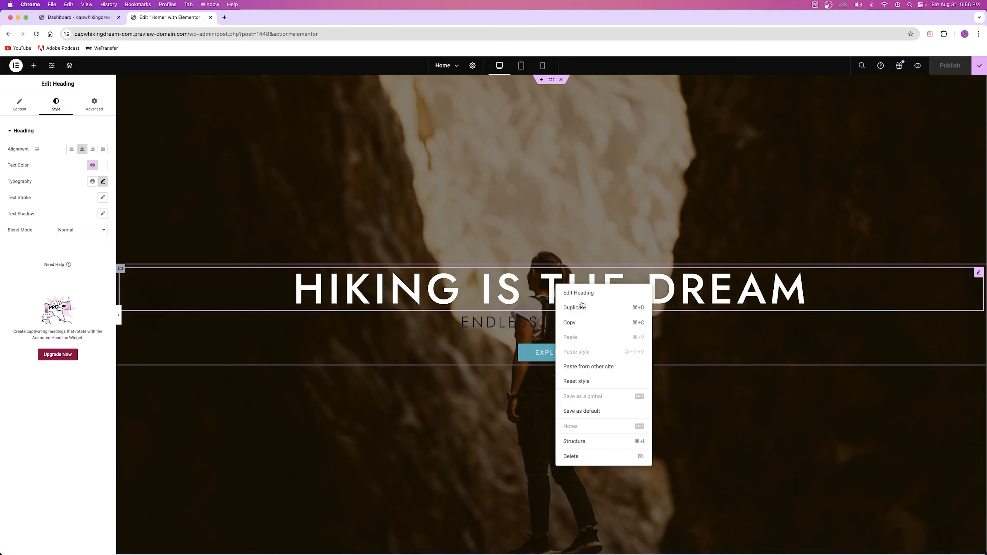
pyautogui.click(581, 306)
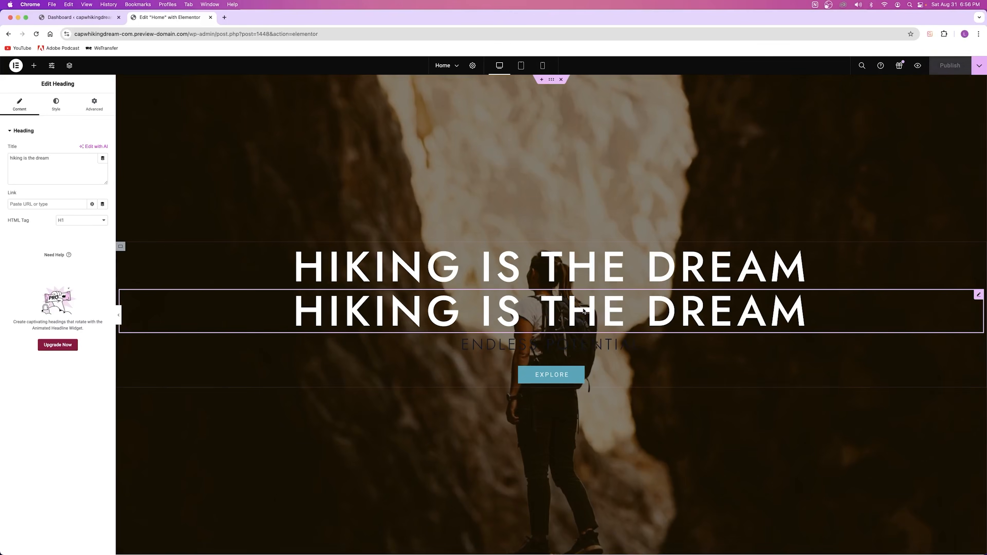
pyautogui.click(512, 267)
pyautogui.tripleClick(528, 266)
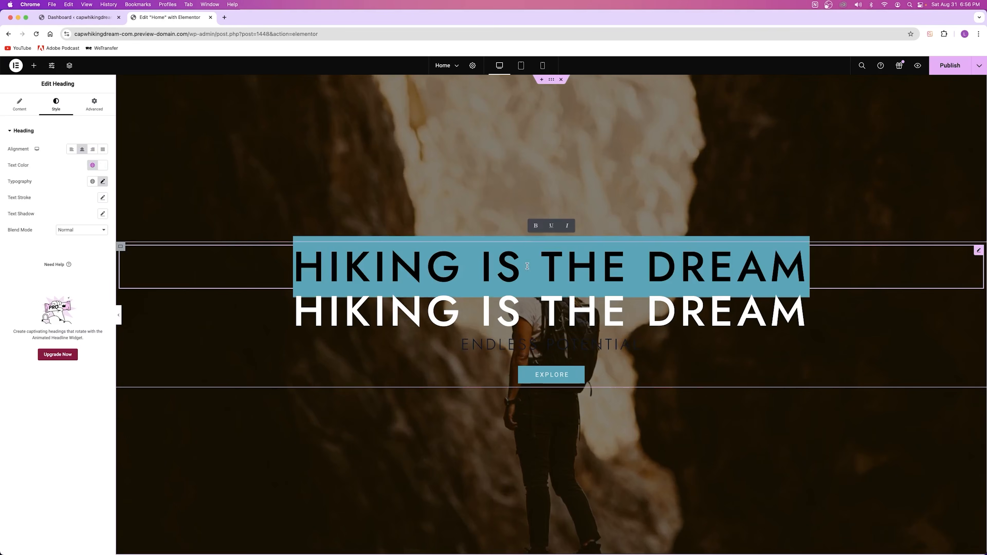
pyautogui.write('EST.')
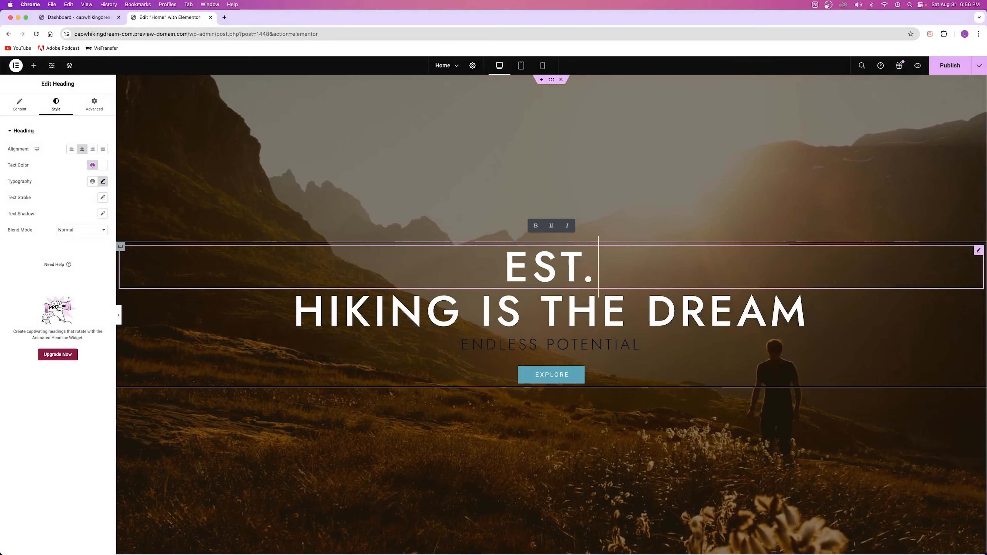
pyautogui.write(' 1990')
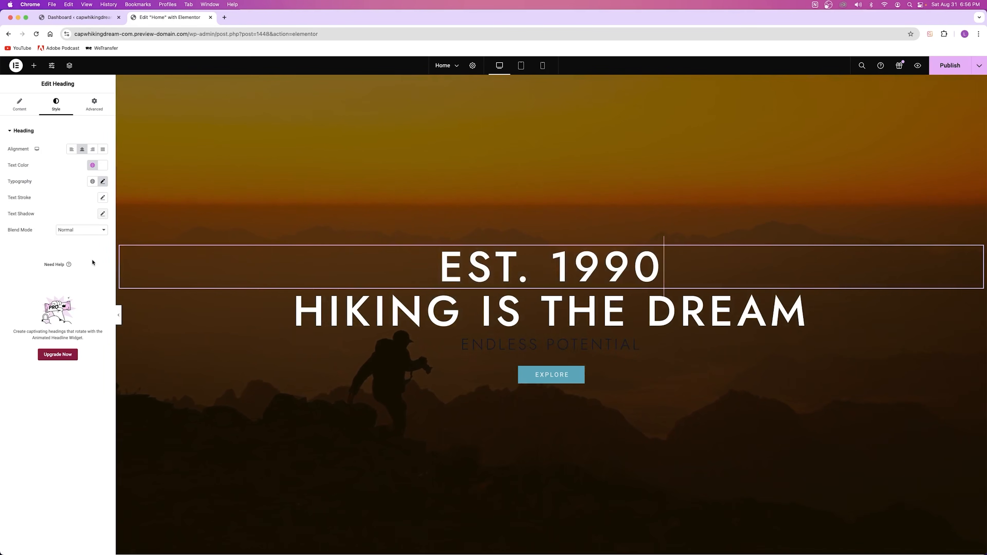
# - Color the EST. 1990 text teal using global Theme Color 1
pyautogui.click(92, 166)
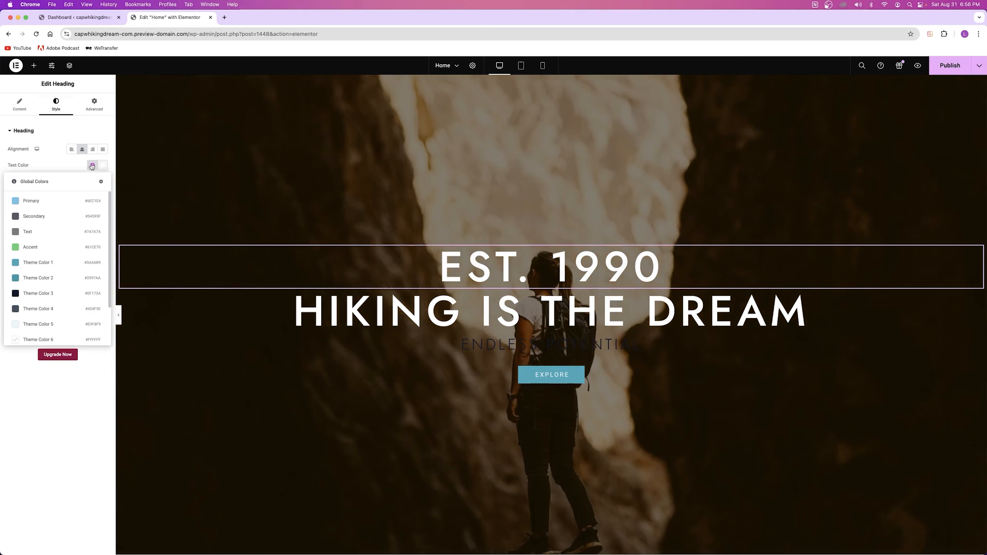
pyautogui.scroll(-3, 57, 230)
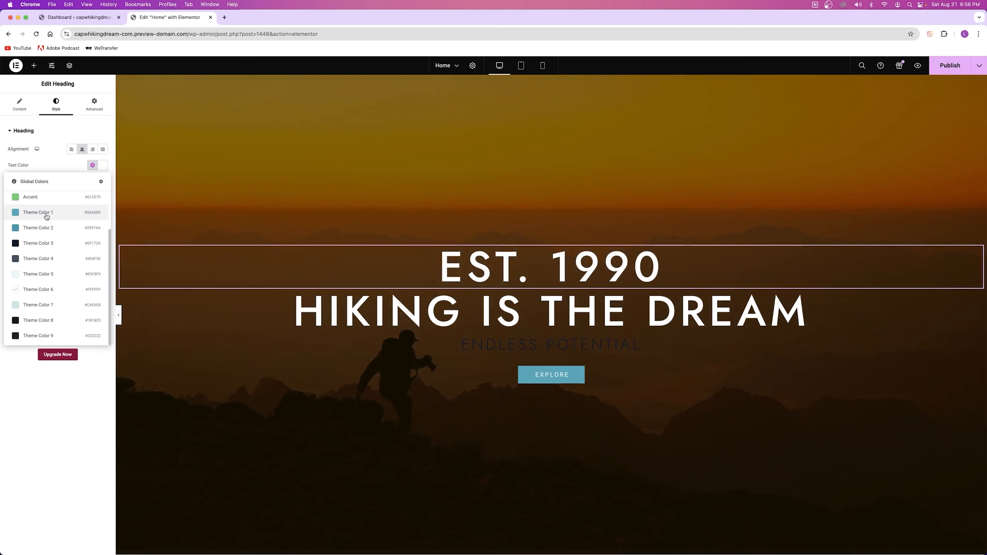
pyautogui.click(46, 216)
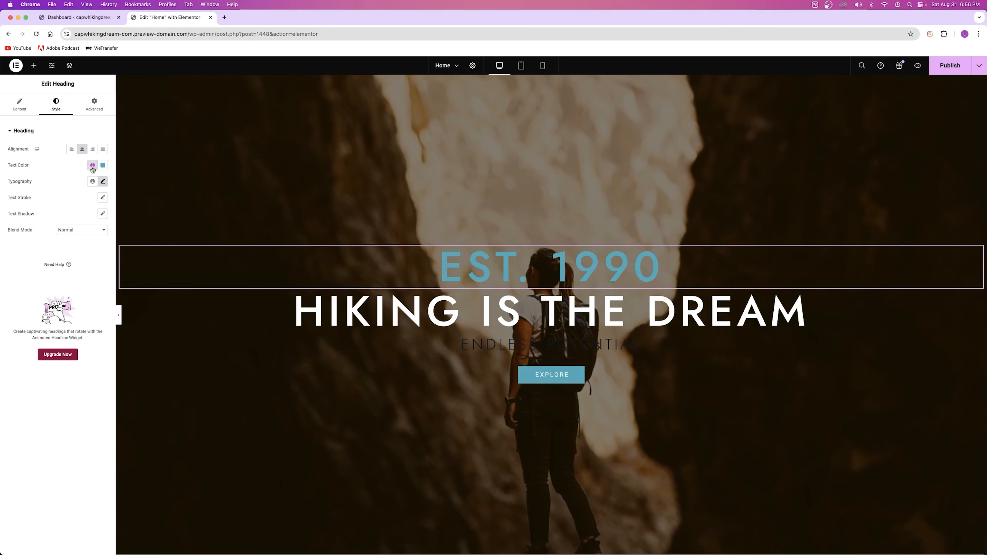
pyautogui.click(92, 166)
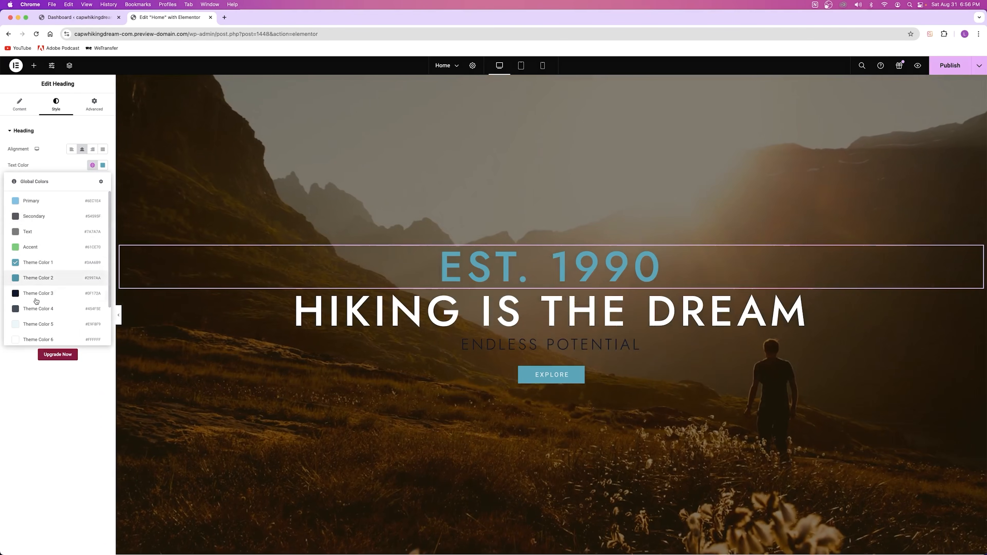
pyautogui.click(66, 170)
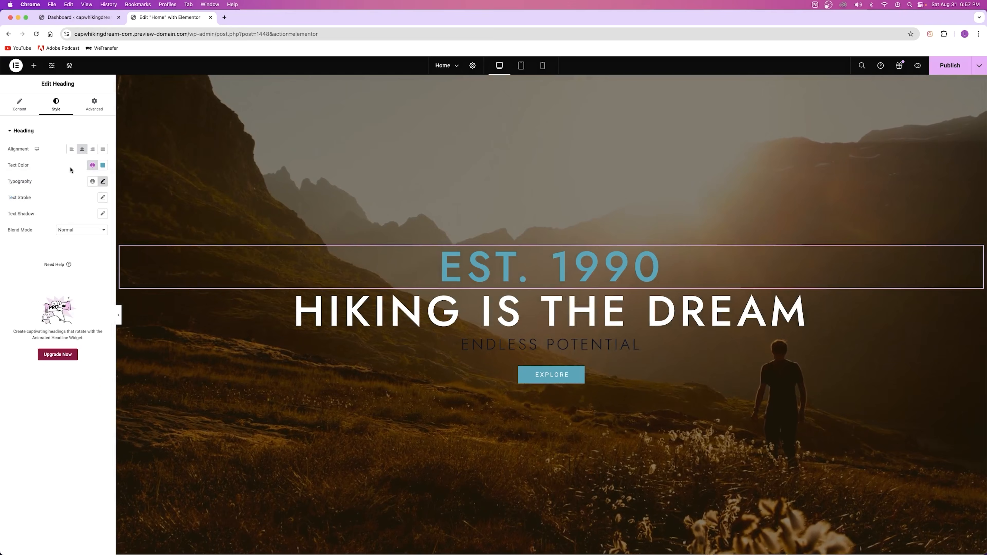
pyautogui.scroll(-20, 492, 310)
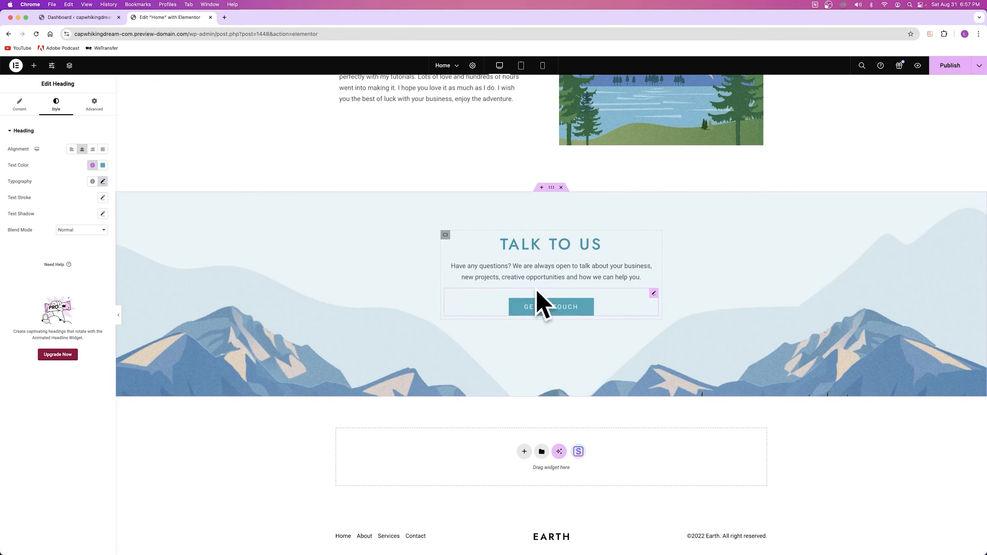
pyautogui.scroll(20, 559, 261)
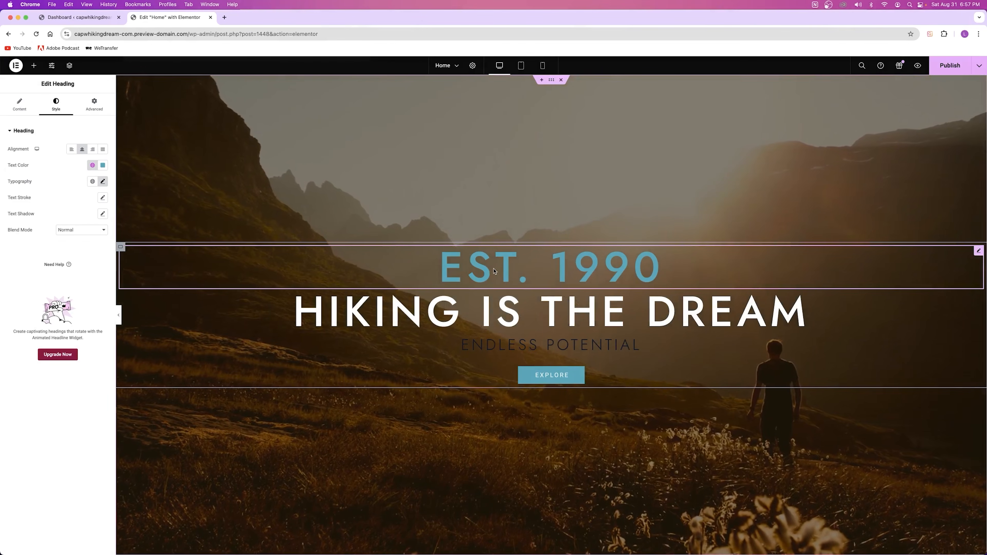
# - Set the EST. 1990 typography to size 23 and weight 900 (Black)
pyautogui.click(102, 181)
pyautogui.moveTo(48, 241); pyautogui.dragTo(21, 243)
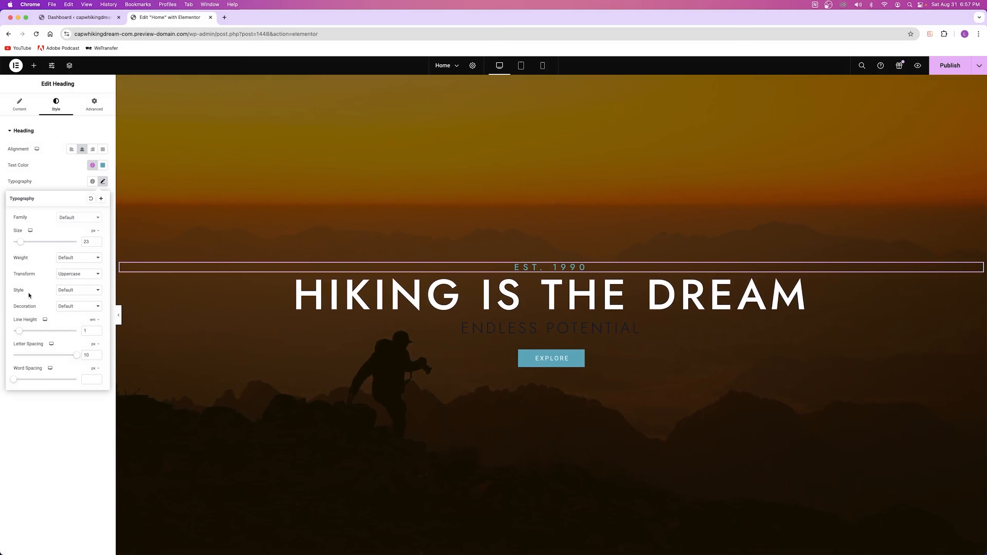
pyautogui.click(72, 258)
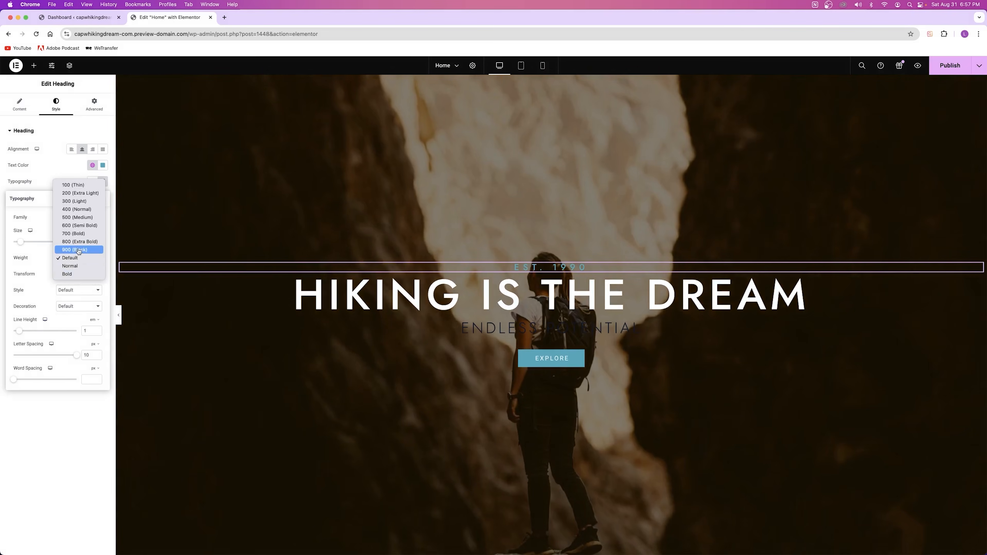
pyautogui.click(78, 249)
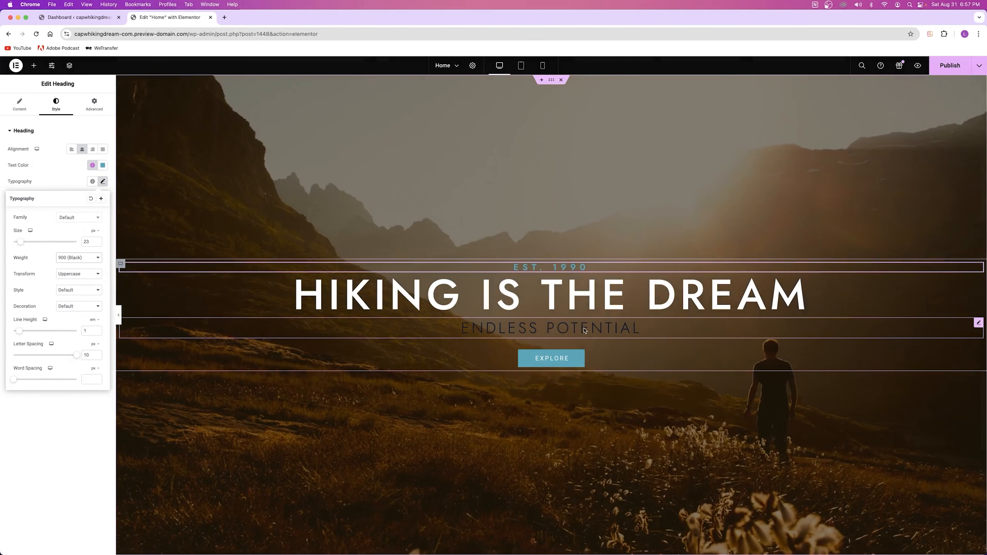
# - Extend the tagline to 'Endless Potential when you go outdoors' in white Theme Color 6 at 30 px
pyautogui.click(576, 328)
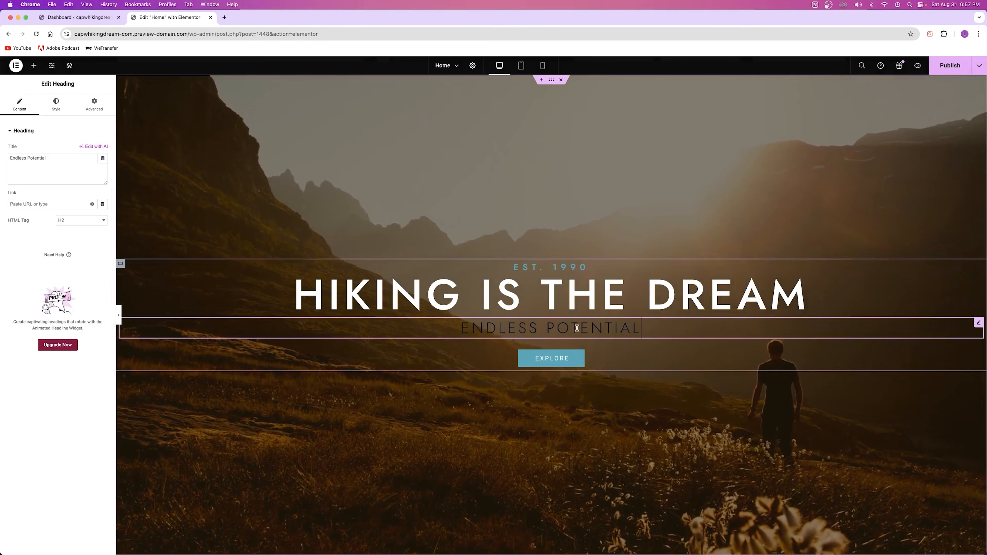
pyautogui.write('when you go outdoors')
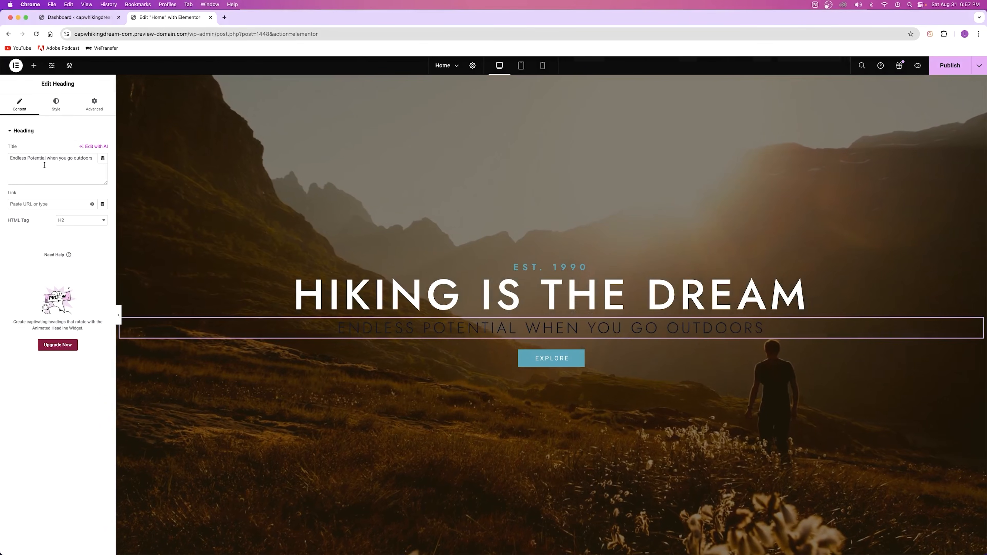
pyautogui.click(56, 105)
pyautogui.click(92, 165)
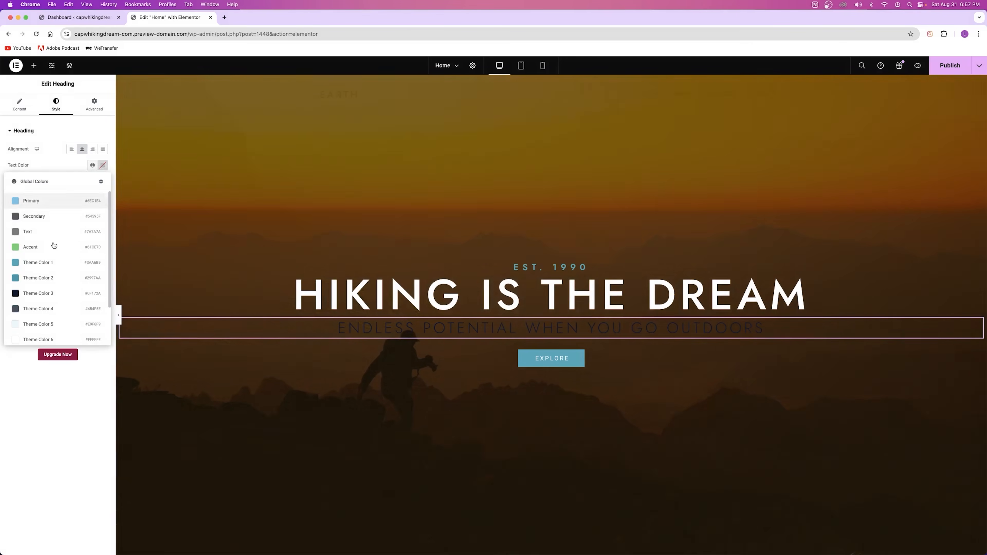
pyautogui.click(54, 341)
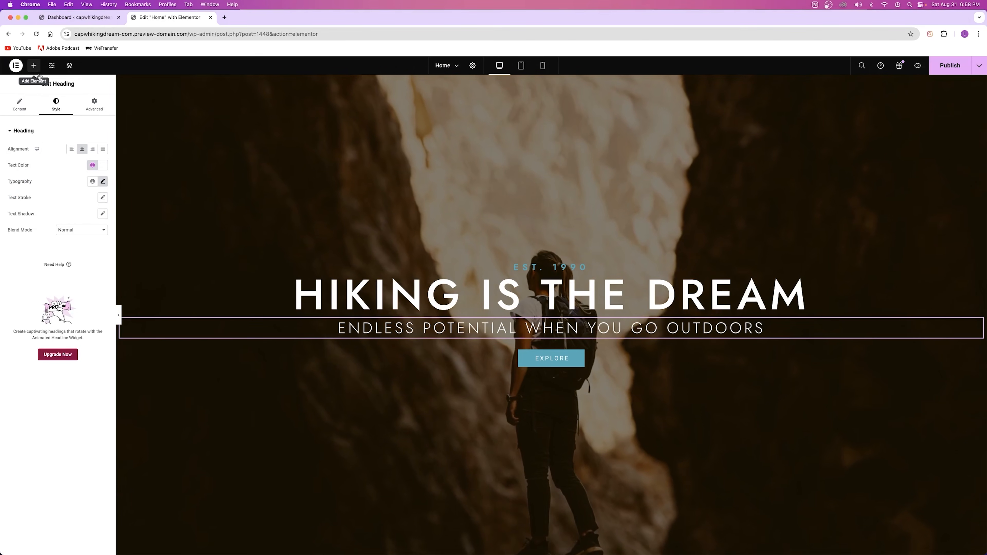
pyautogui.click(103, 182)
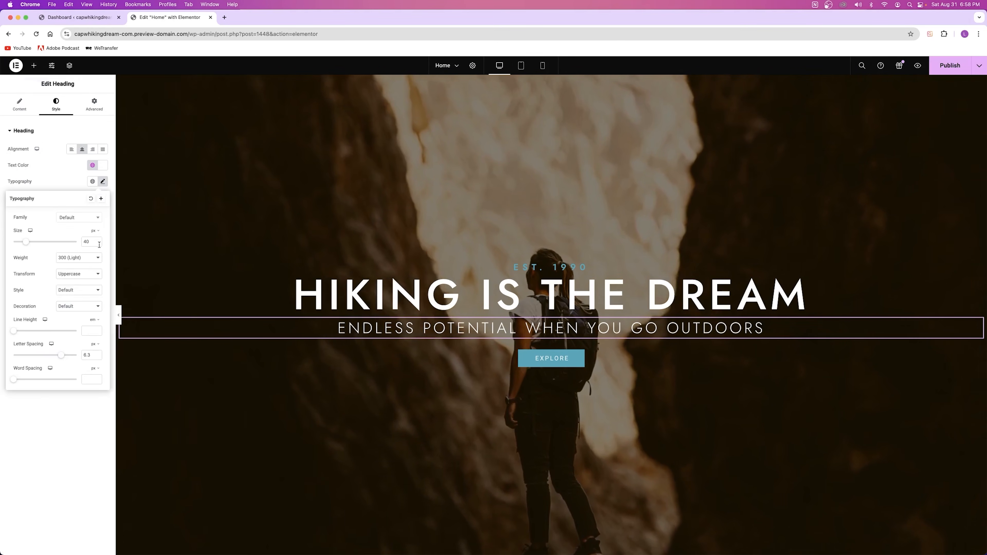
pyautogui.click(97, 243)
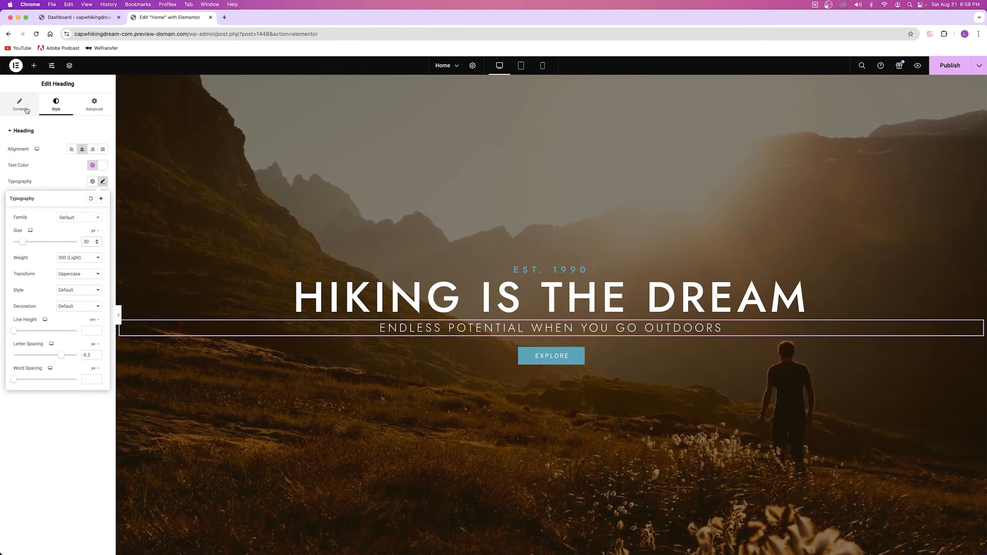
pyautogui.click(19, 104)
pyautogui.click(34, 66)
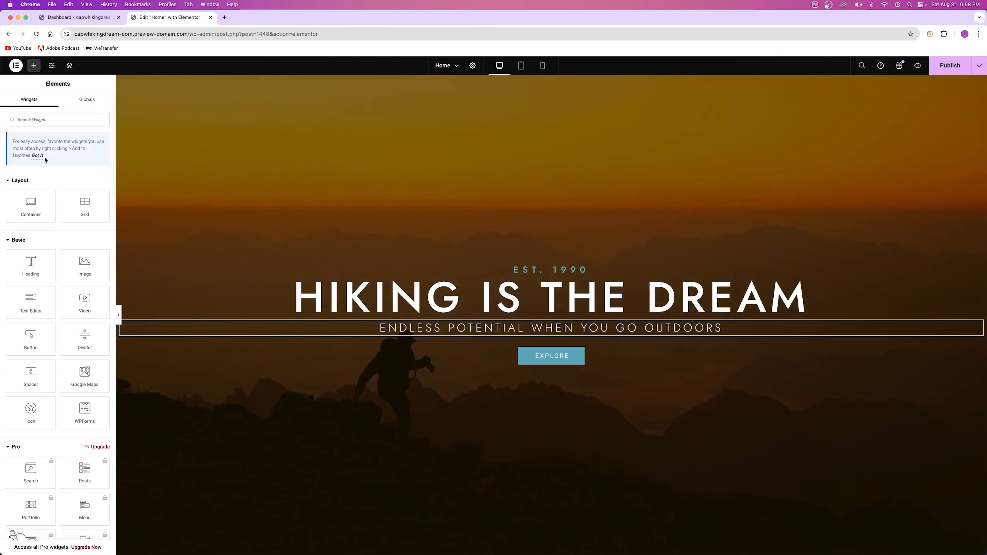
# - Add a white divider under the tagline: weight 2.4, width 12%, centered, gap 24
pyautogui.moveTo(91, 347); pyautogui.dragTo(514, 347)
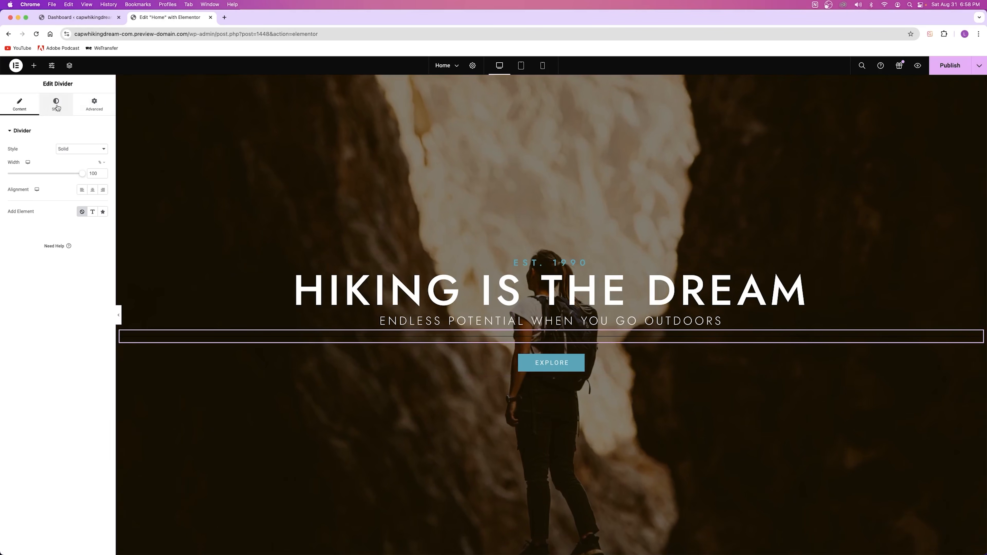
pyautogui.click(92, 149)
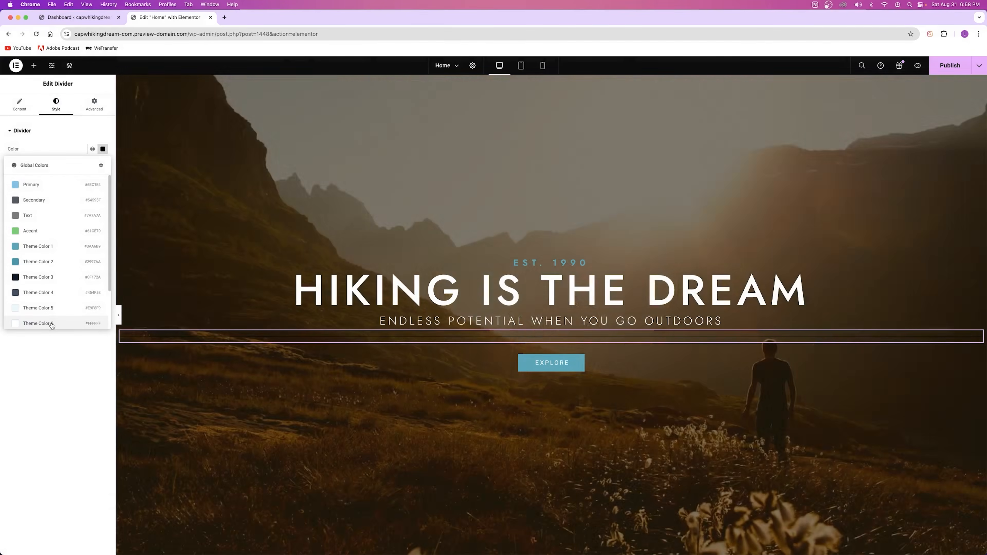
pyautogui.click(49, 324)
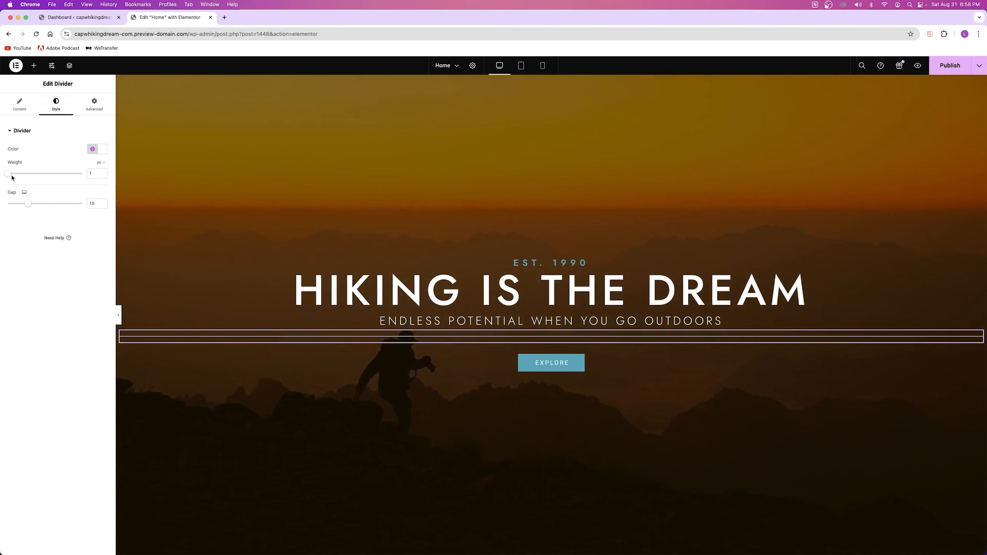
pyautogui.moveTo(12, 177); pyautogui.dragTo(31, 174)
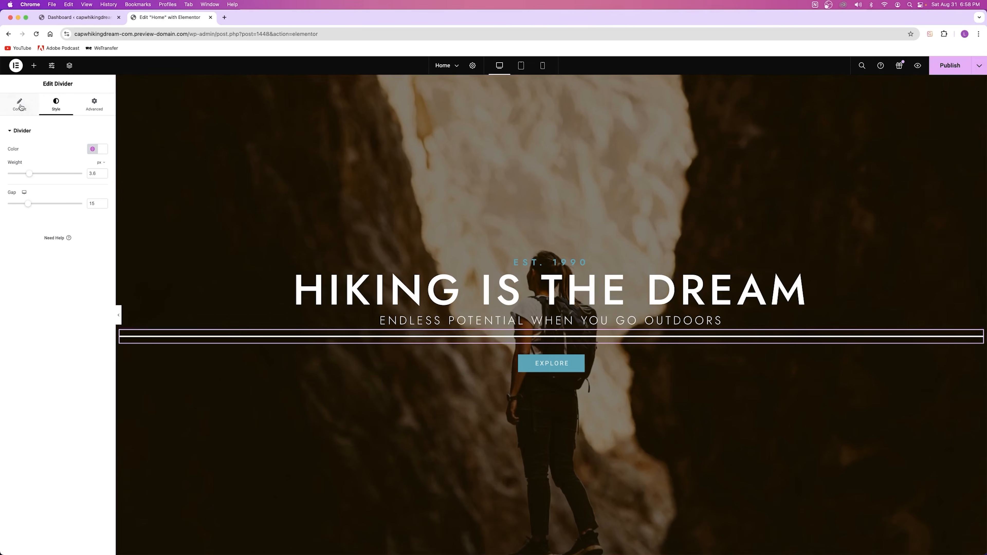
pyautogui.moveTo(82, 176)
pyautogui.mouseDown()
pyautogui.moveTo(24, 175)
pyautogui.moveTo(74, 174)
pyautogui.mouseUp()
pyautogui.click(93, 190)
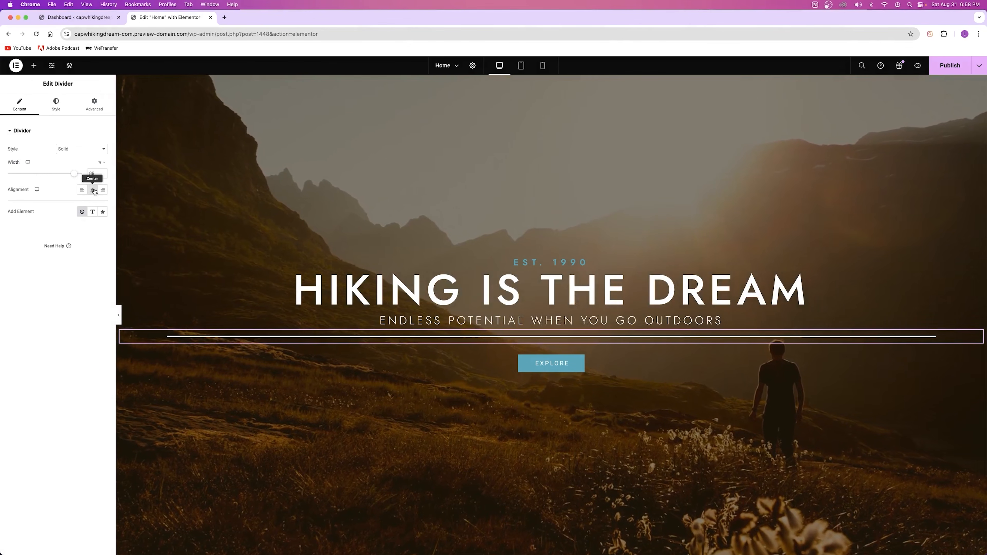
pyautogui.moveTo(27, 174); pyautogui.dragTo(19, 174)
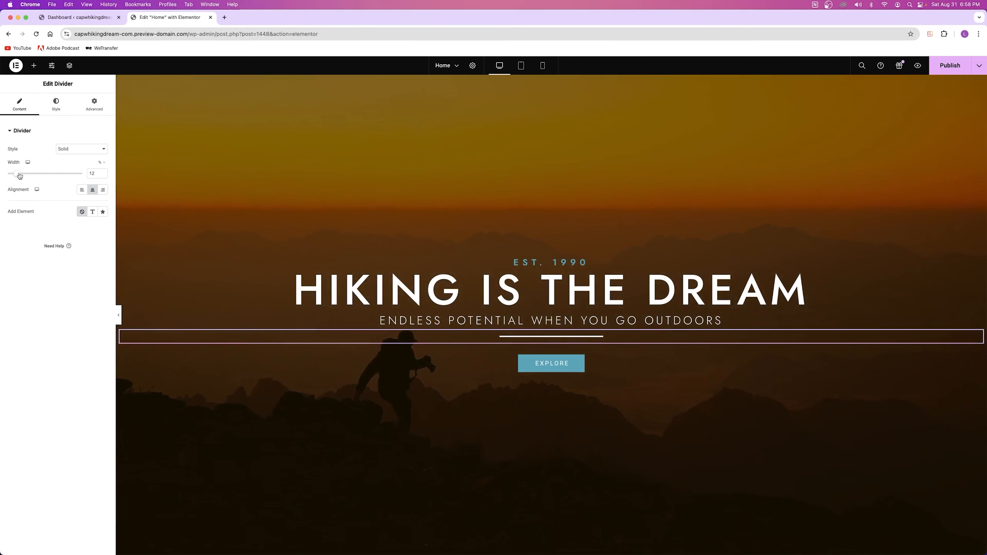
pyautogui.moveTo(28, 207); pyautogui.dragTo(41, 206)
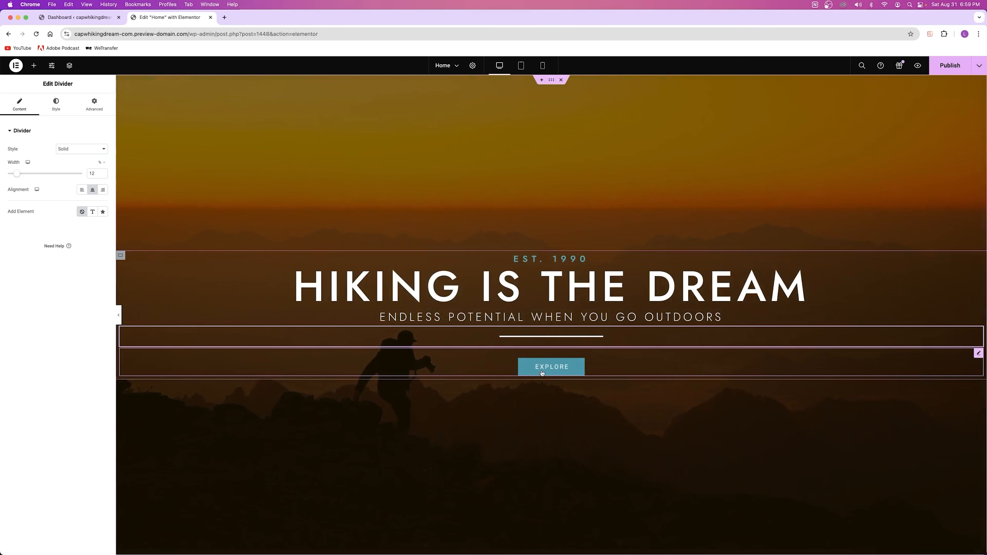
# - Re-enter # as the Explore button's link and publish the Home page
pyautogui.click(560, 363)
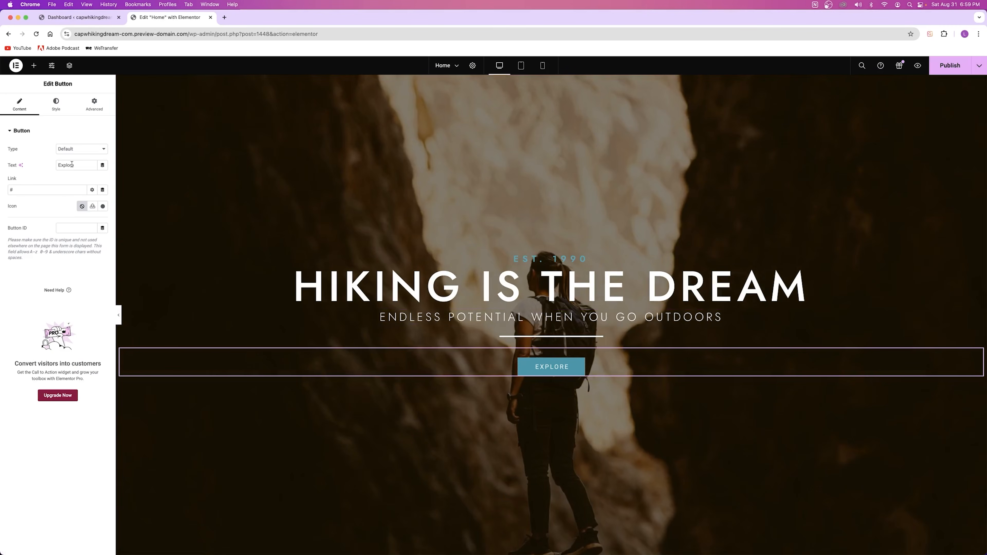
pyautogui.click(72, 164)
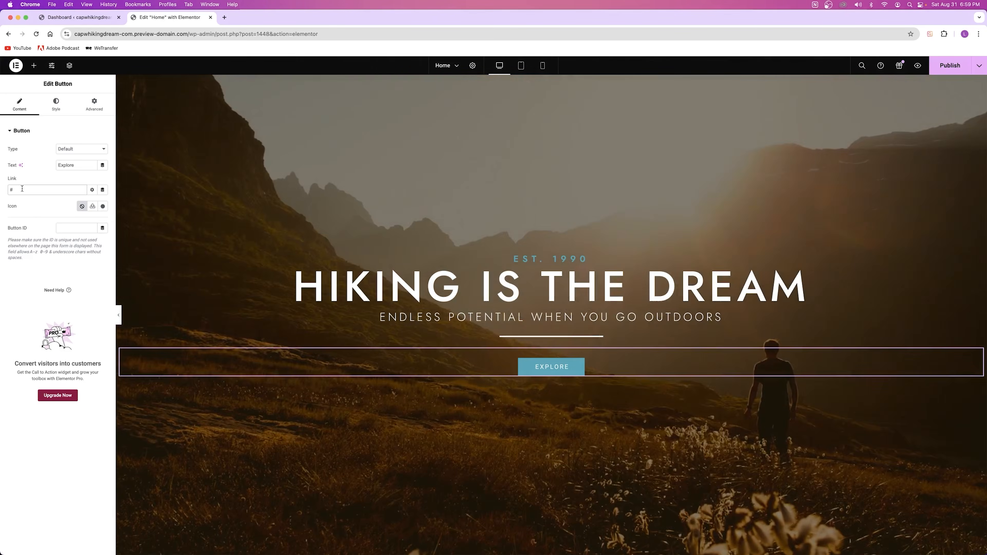
pyautogui.press('BackSpace')
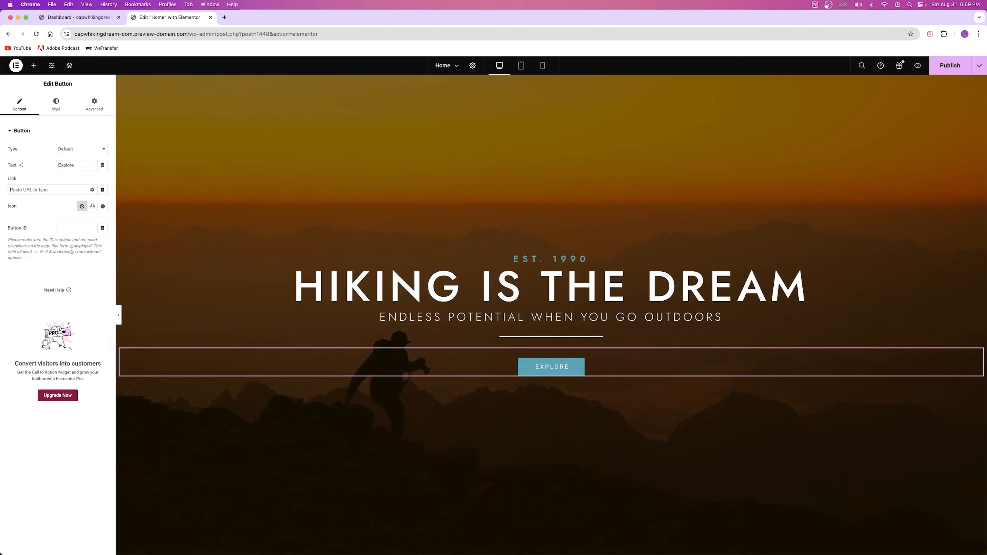
pyautogui.write('#')
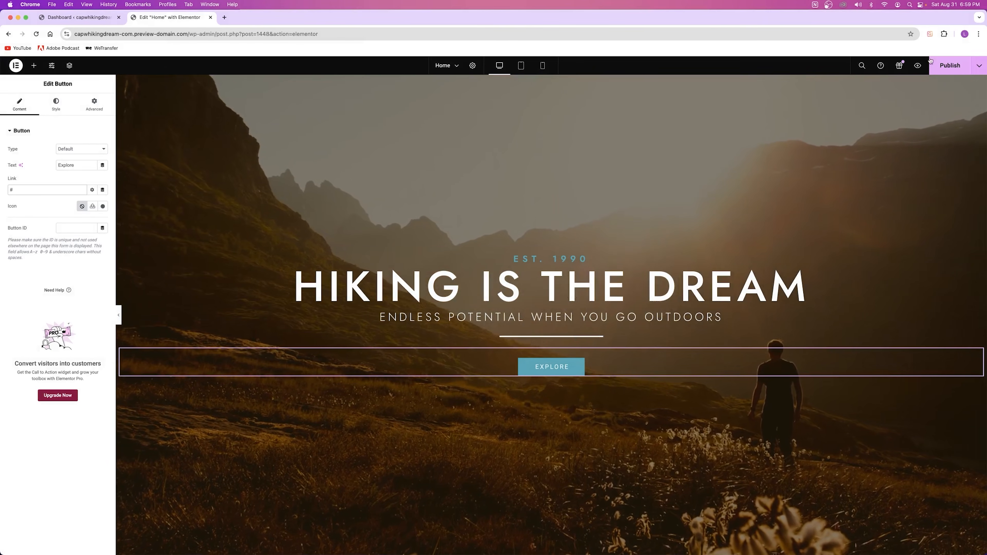
pyautogui.click(949, 66)
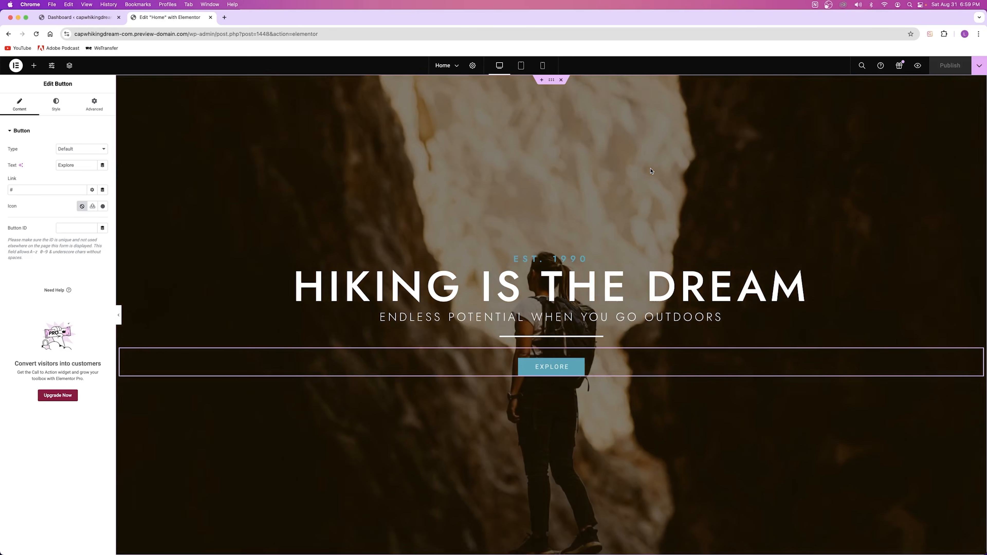
# - Set the hero slideshow duration to 6000 ms and transition duration to 1000 ms
pyautogui.rightClick(264, 180)
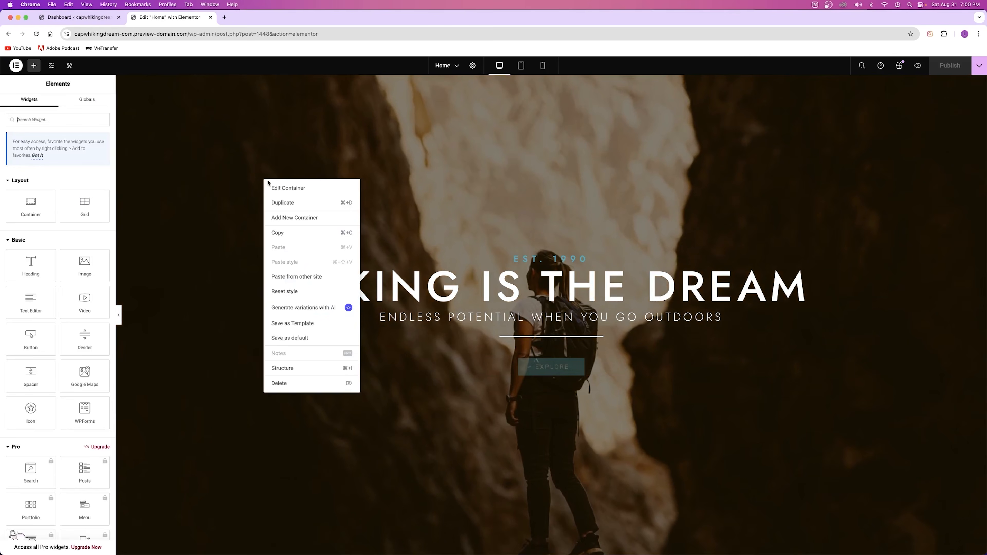
pyautogui.click(283, 188)
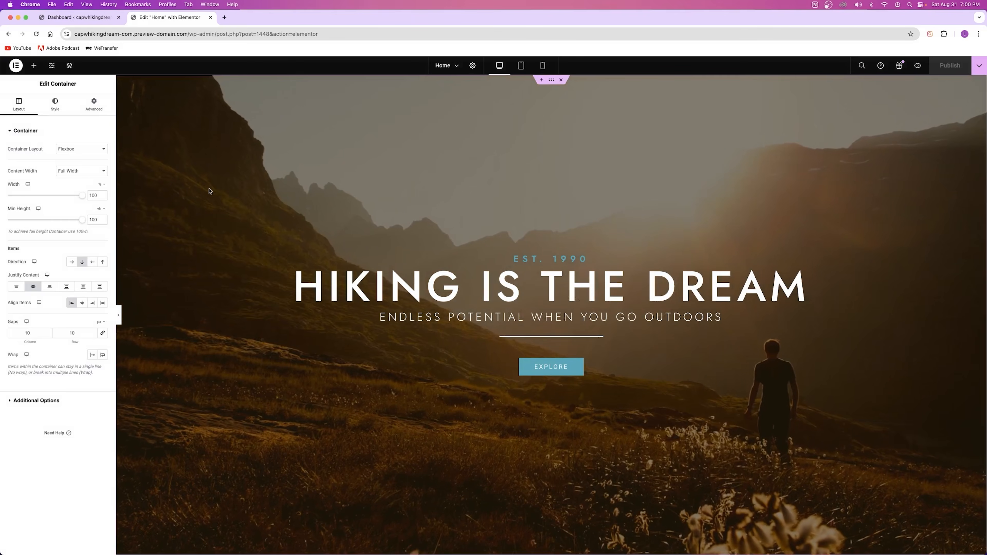
pyautogui.rightClick(209, 189)
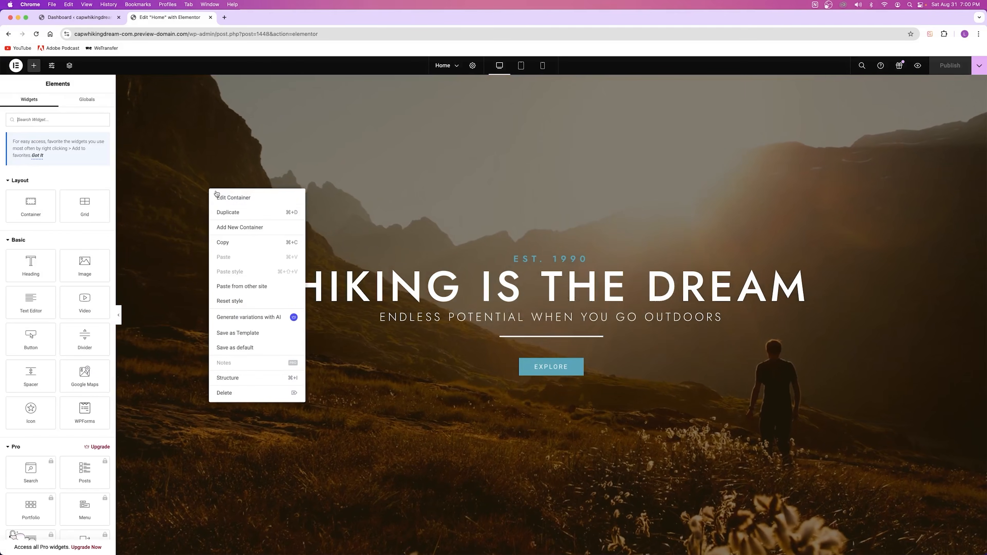
pyautogui.click(221, 198)
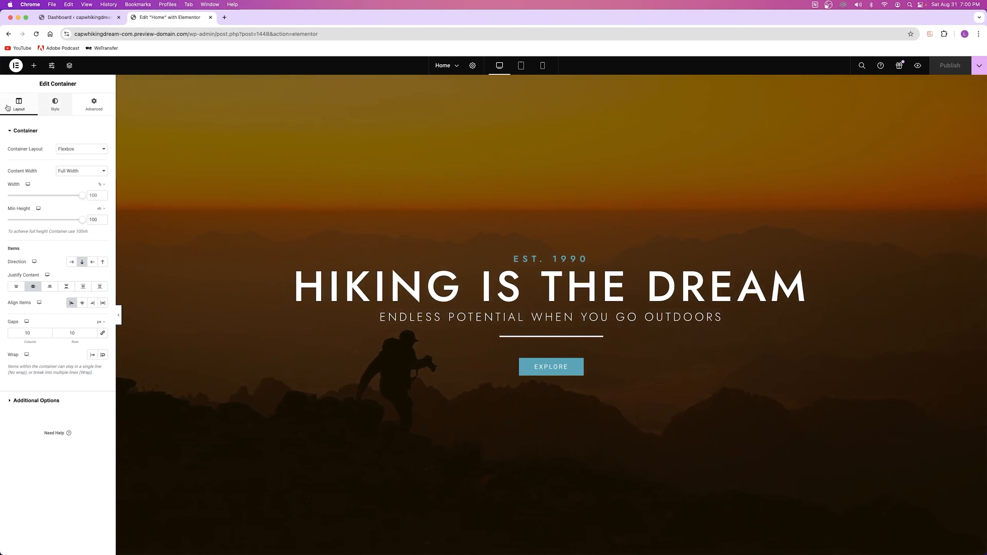
pyautogui.click(54, 108)
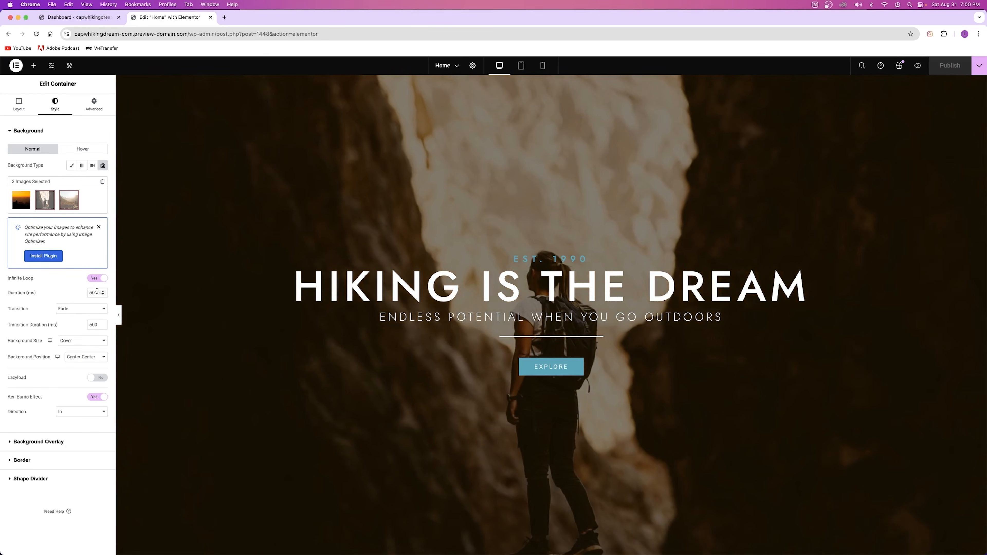
pyautogui.doubleClick(95, 292)
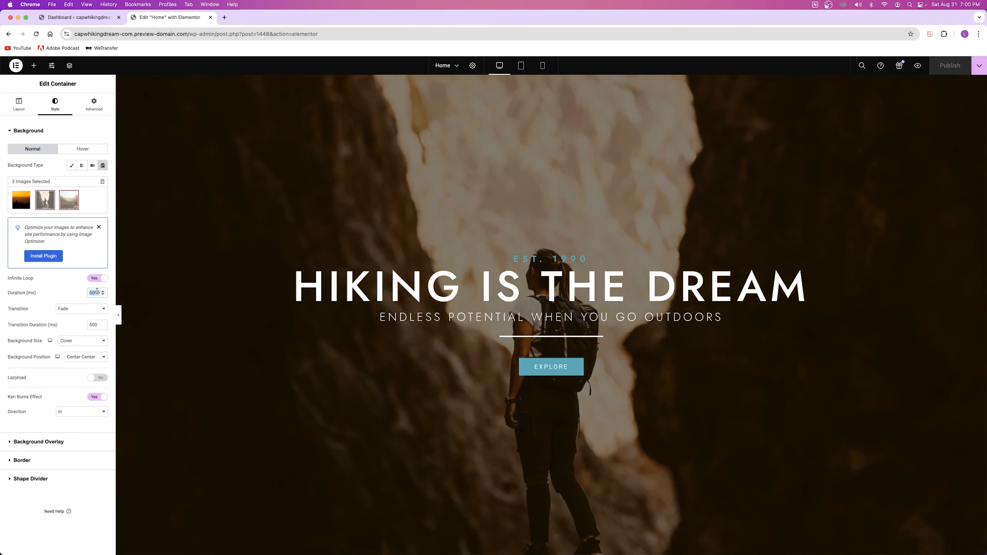
pyautogui.write('6000')
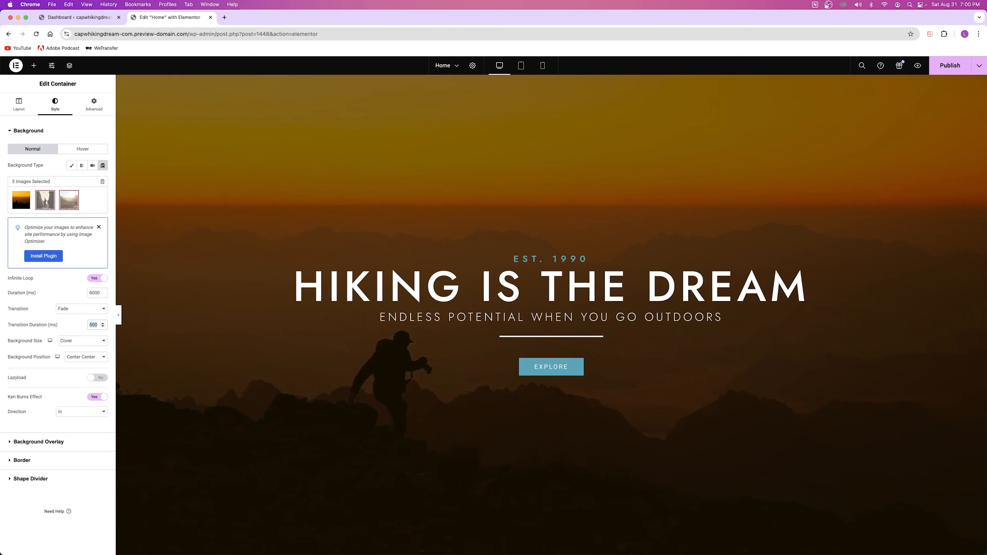
pyautogui.write('800')
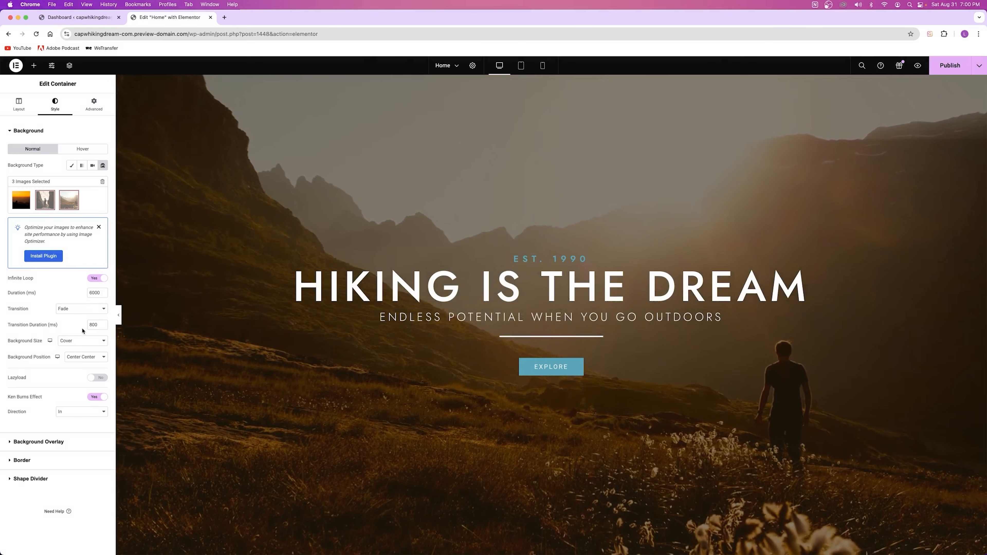
pyautogui.doubleClick(93, 326)
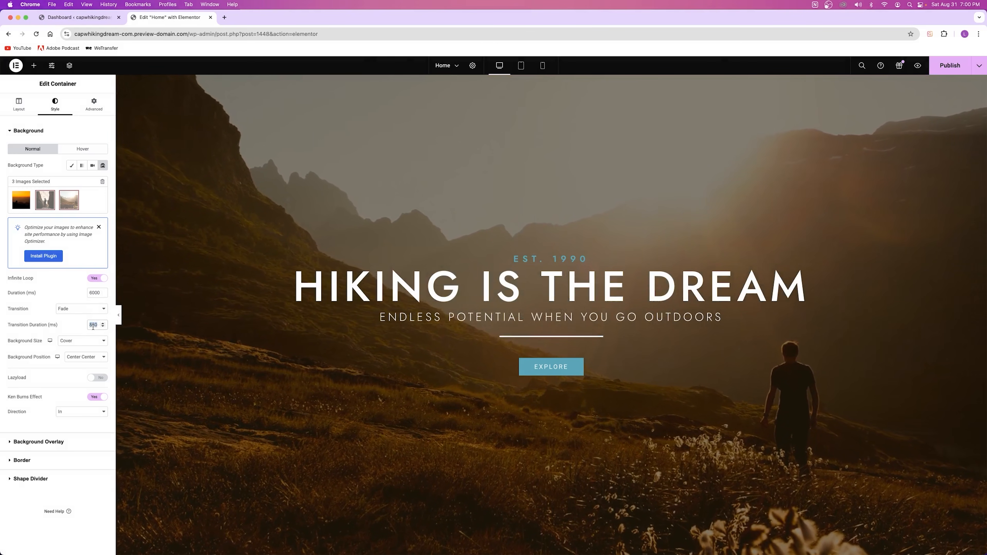
pyautogui.write('1000')
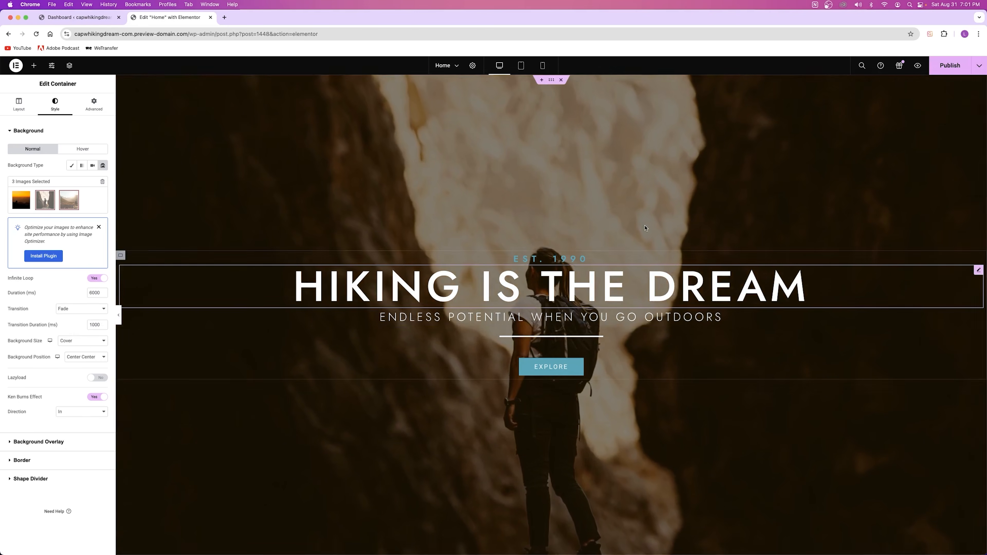
# - Publish the updated slideshow timings and undo an accidental image drop below Web Design
pyautogui.click(950, 67)
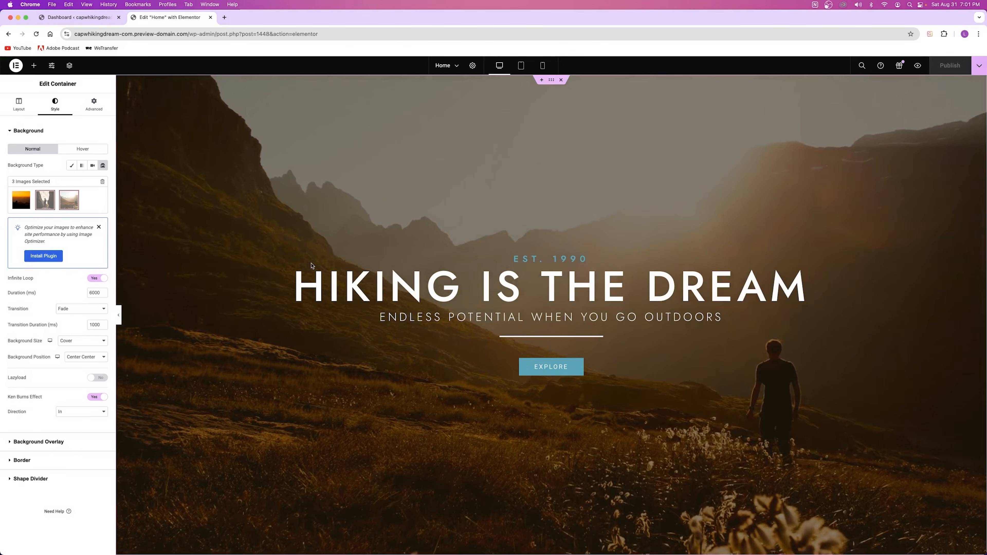
pyautogui.scroll(-12, 330, 250)
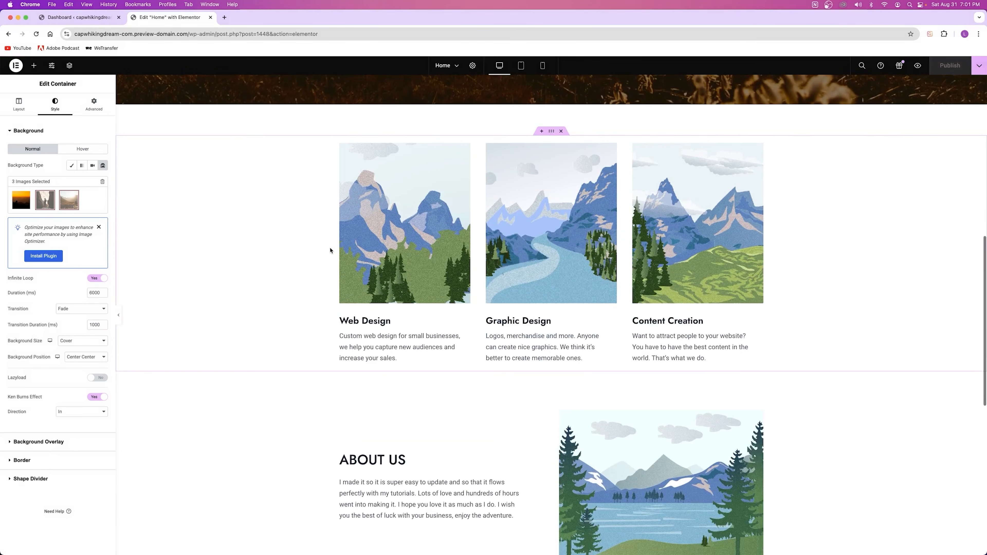
pyautogui.scroll(12, 330, 250)
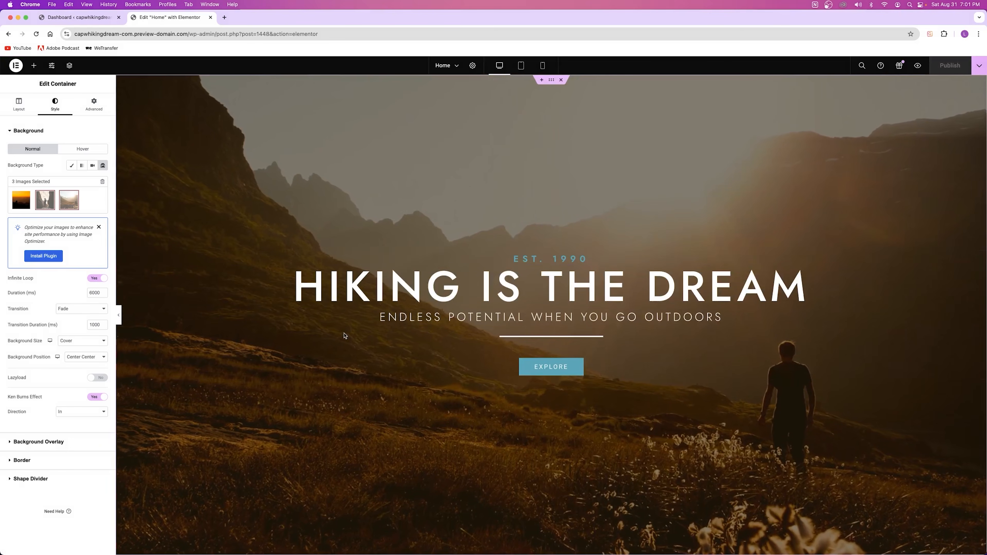
pyautogui.scroll(-12, 445, 292)
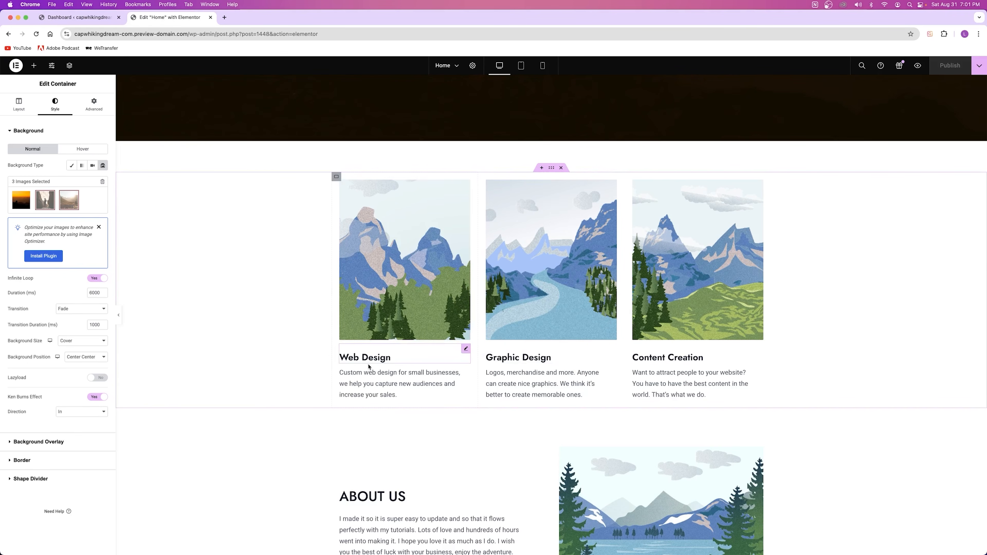
pyautogui.moveTo(383, 279); pyautogui.dragTo(376, 327)
pyautogui.press('super+z')
pyautogui.scroll(10, 272, 311)
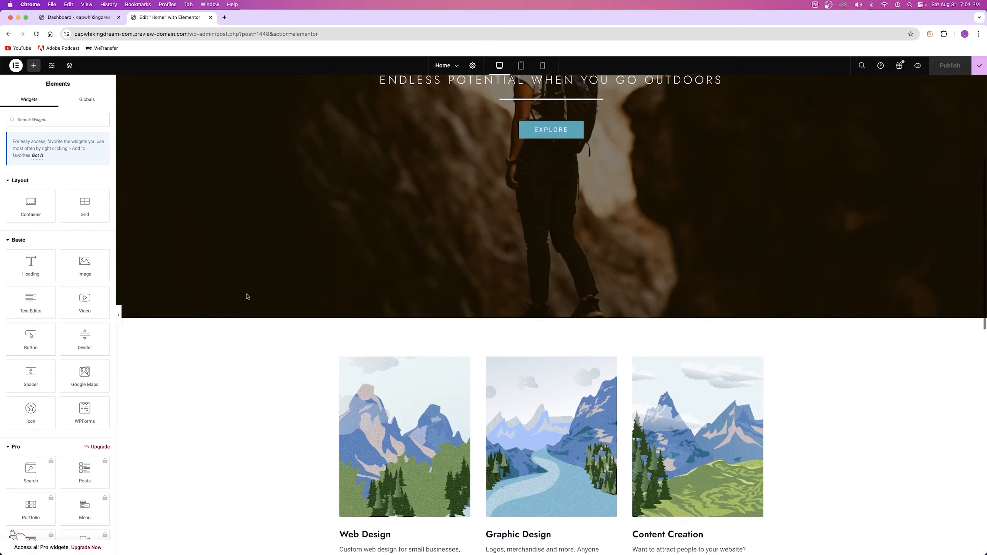
pyautogui.scroll(-8, 309, 346)
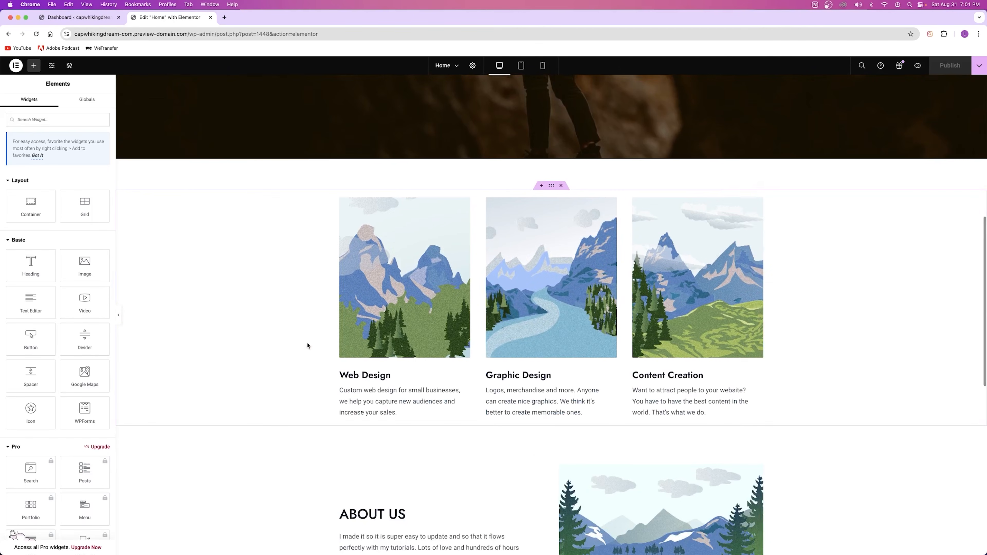
# - Replace the three service card images with the hand, desert boot and backpack photos
pyautogui.click(421, 269)
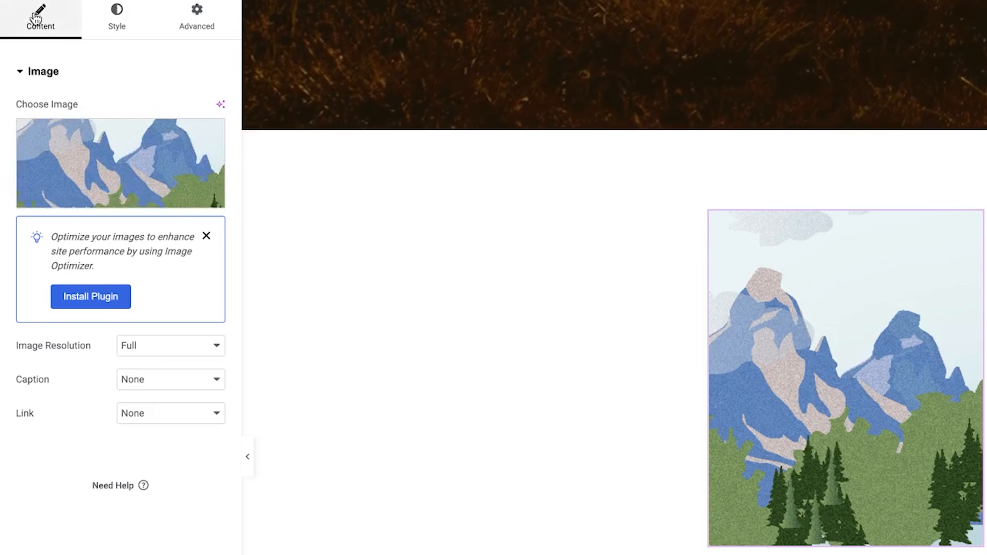
pyautogui.click(121, 163)
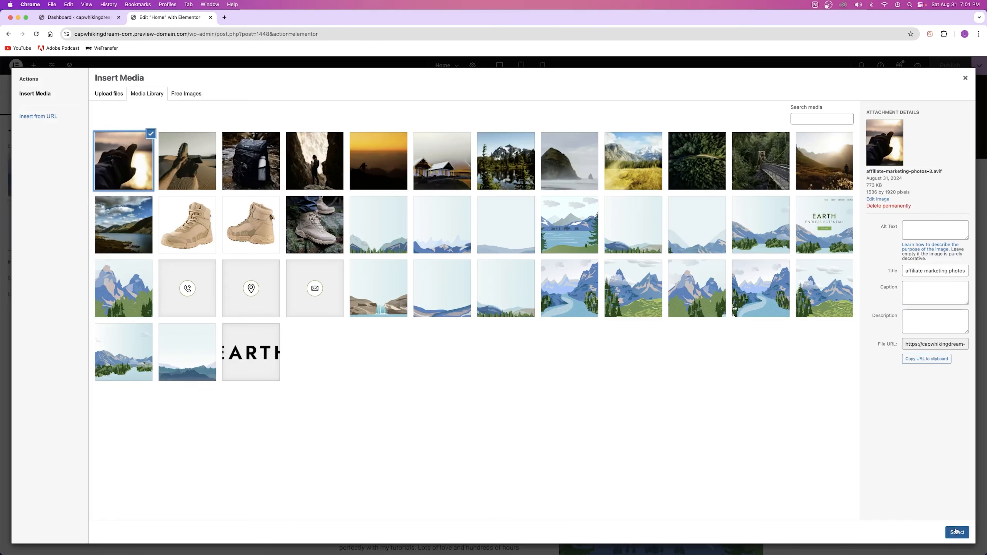
pyautogui.click(956, 532)
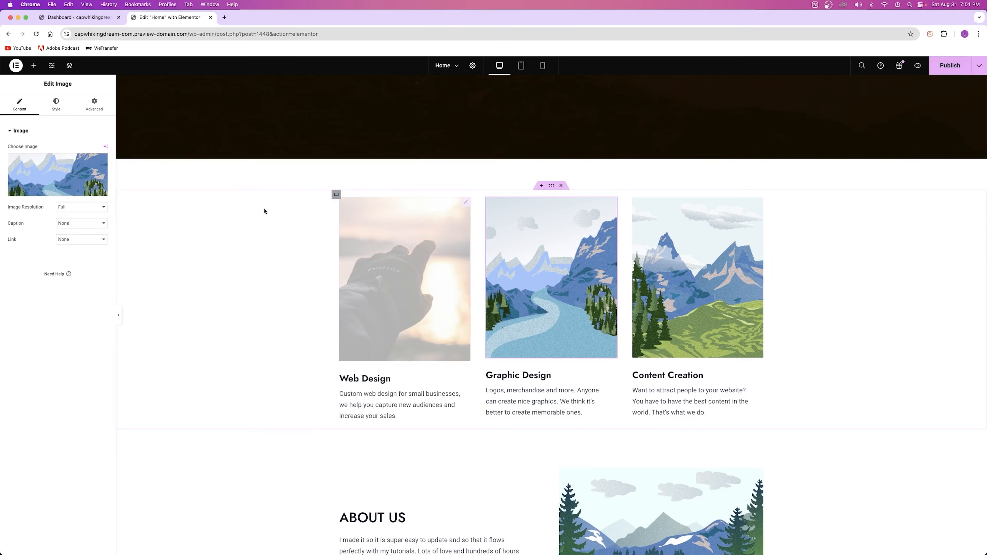
pyautogui.click(58, 179)
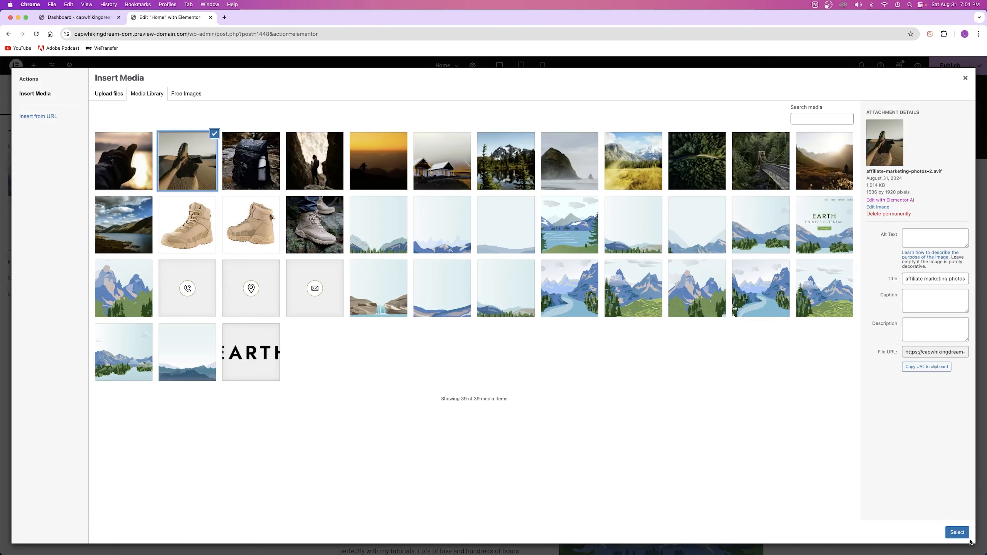
pyautogui.click(956, 532)
pyautogui.click(719, 292)
pyautogui.click(74, 182)
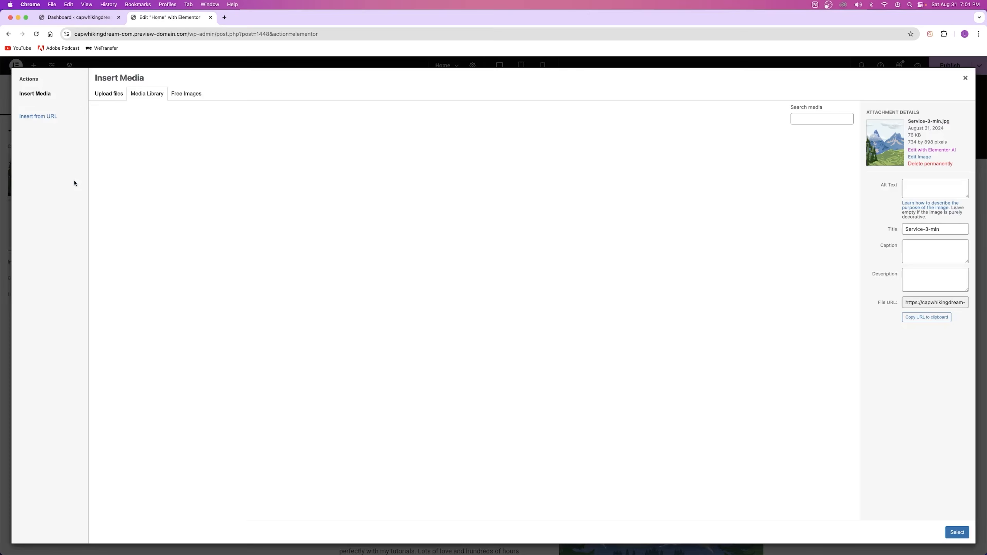
pyautogui.click(251, 161)
pyautogui.click(956, 531)
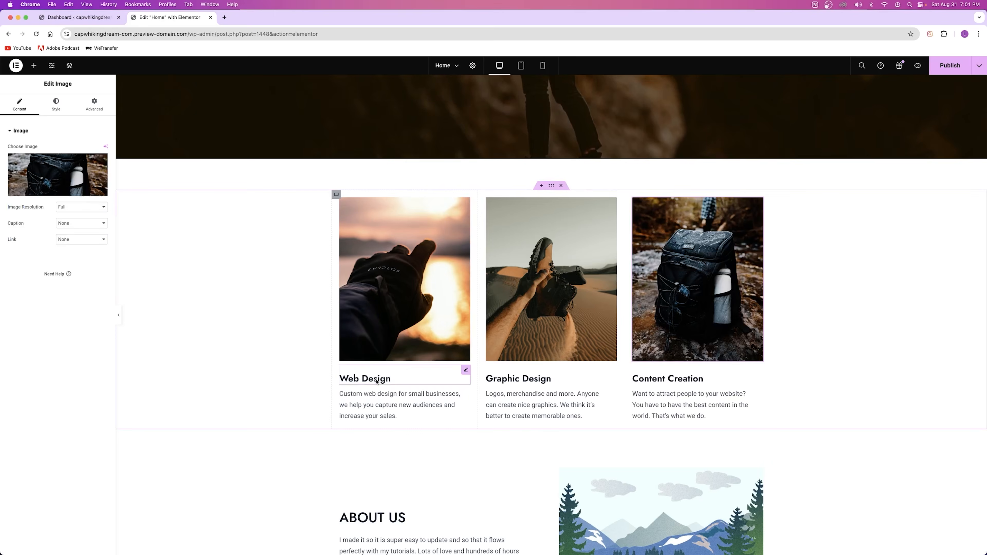
# - Overtype the Web Design heading text with Hiking Gloves
pyautogui.click(391, 379)
pyautogui.click(390, 379)
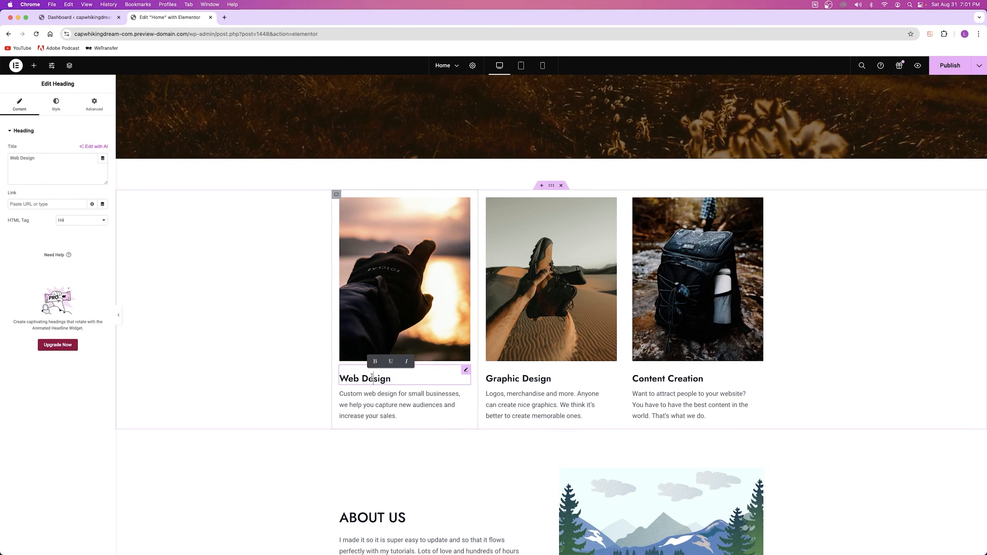
pyautogui.press('super+a')
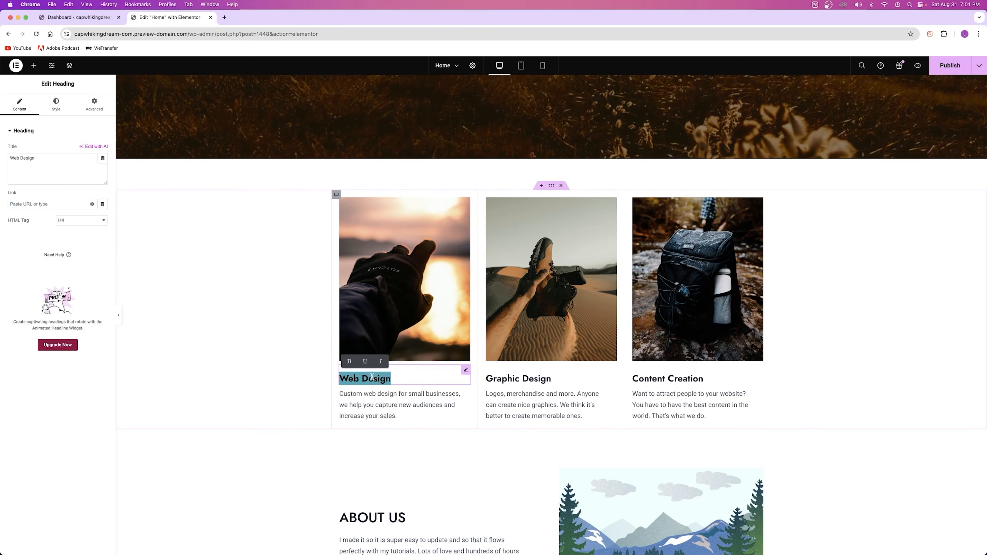
pyautogui.write('Hiking Gloves')
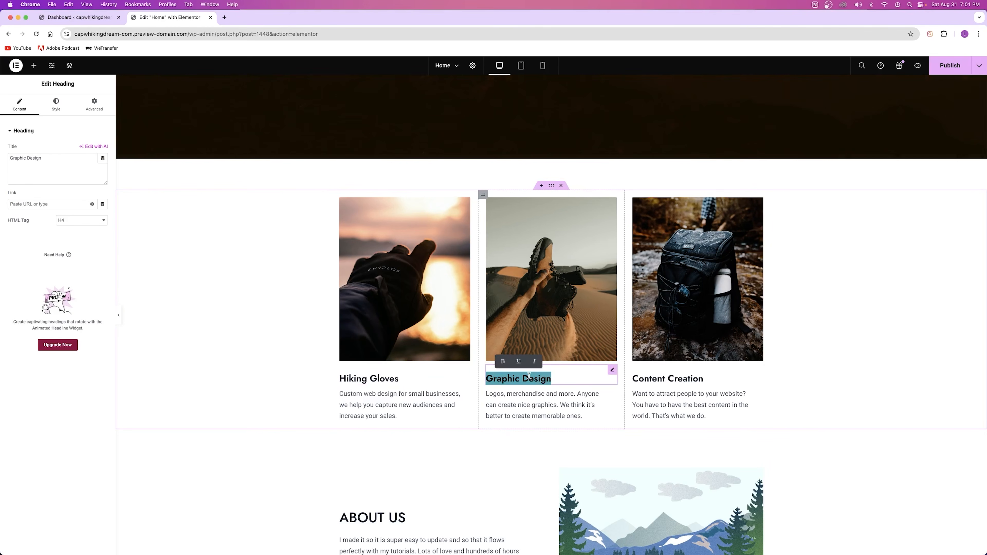
pyautogui.write('High Quality Boots')
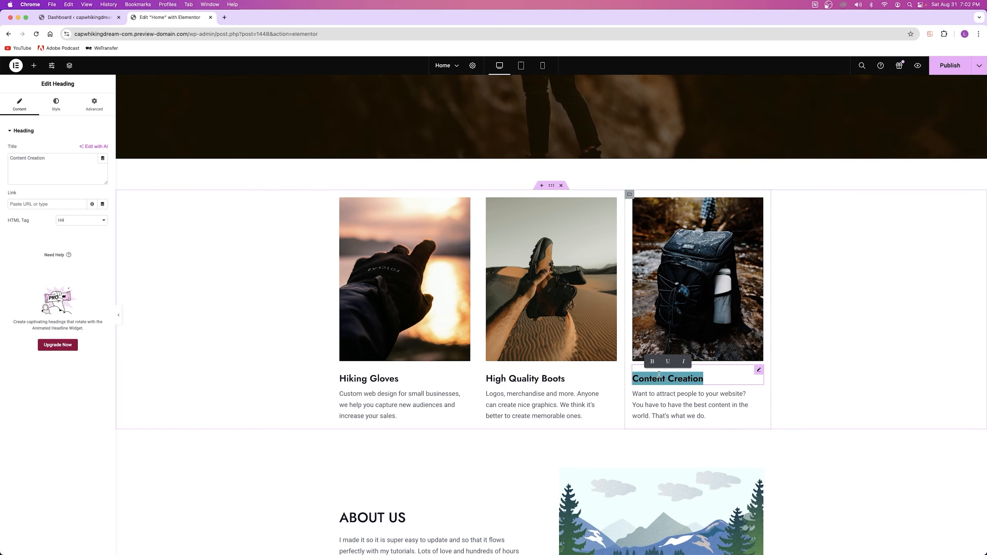
pyautogui.write('Survival Backpacks')
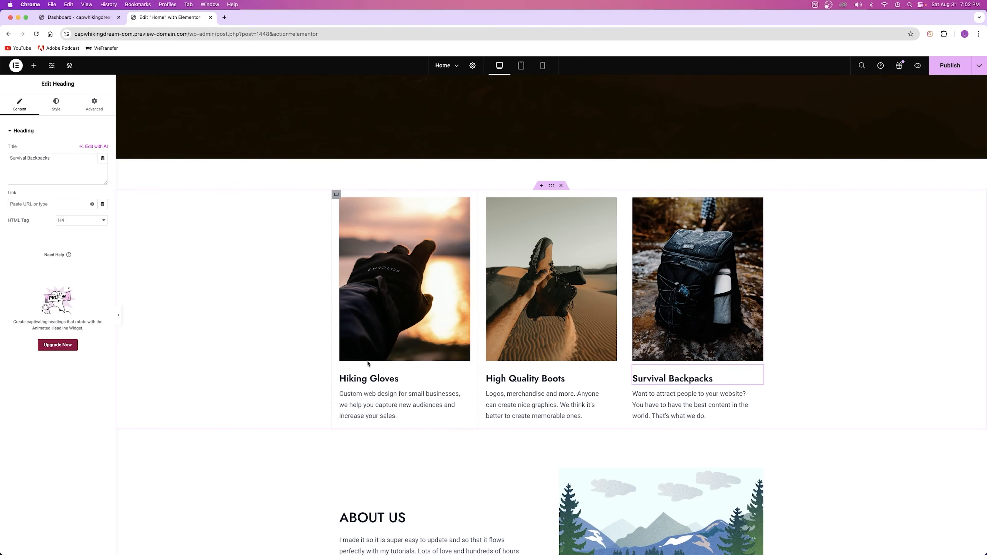
# - Review the Hiking Gloves image's style and content settings, then select the Hiking Gloves heading
pyautogui.click(384, 282)
pyautogui.click(56, 105)
pyautogui.click(23, 106)
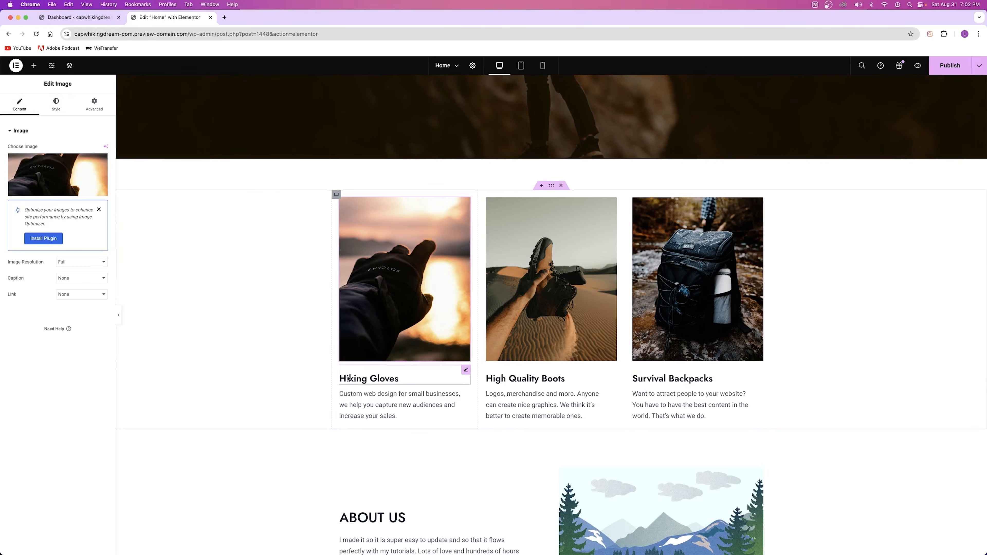
pyautogui.click(357, 378)
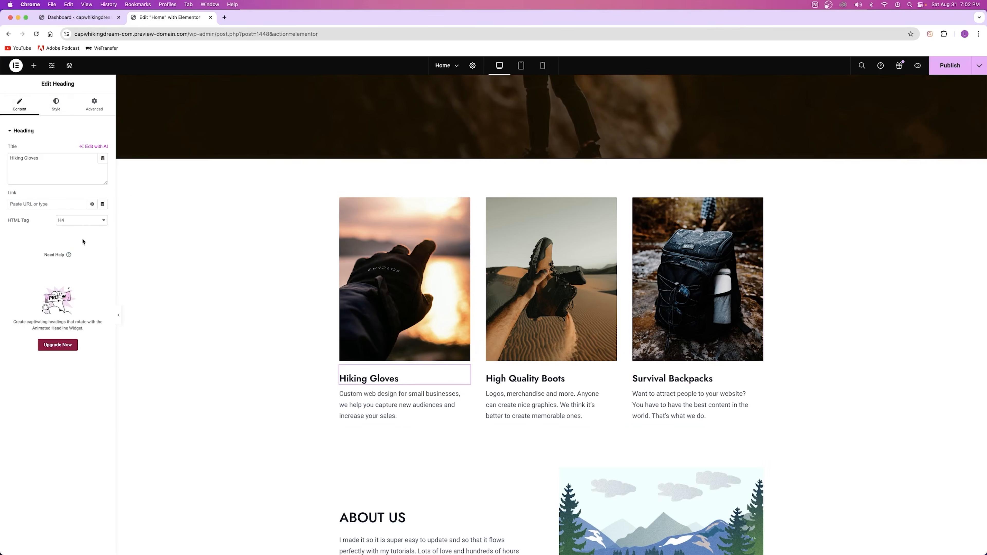
pyautogui.scroll(5, 516, 246)
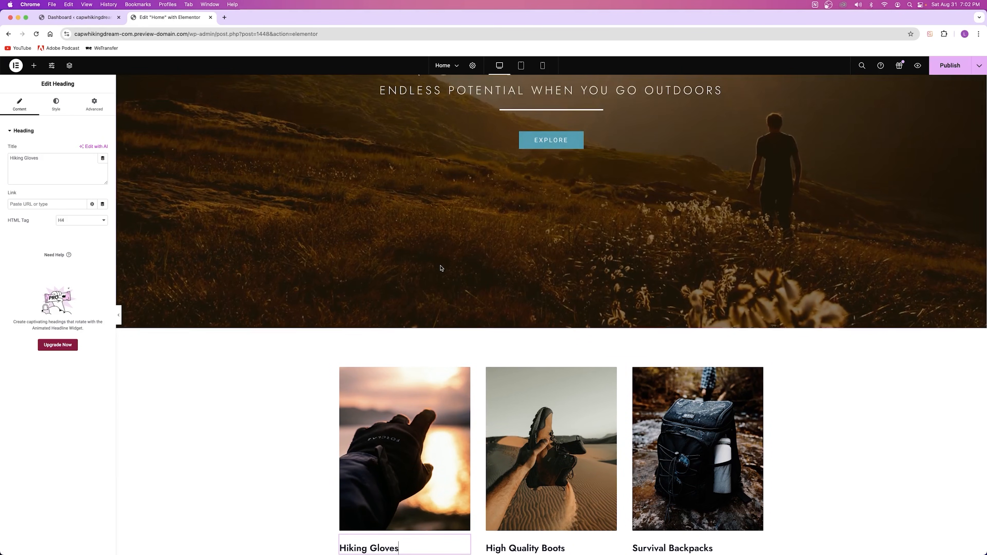
pyautogui.scroll(-4, 441, 267)
pyautogui.click(45, 205)
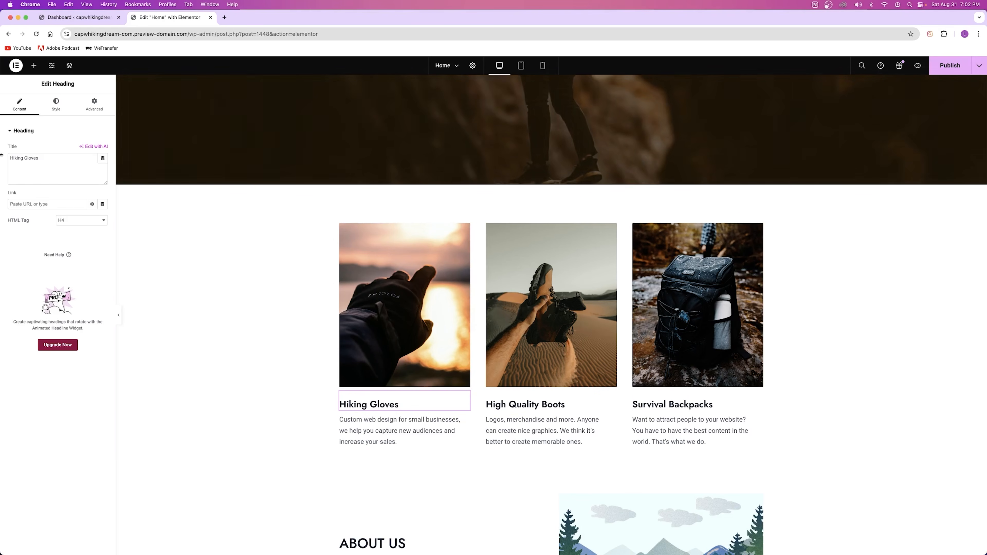
# - Add a Button widget under the Hiking Gloves text labelled Read More
pyautogui.click(32, 66)
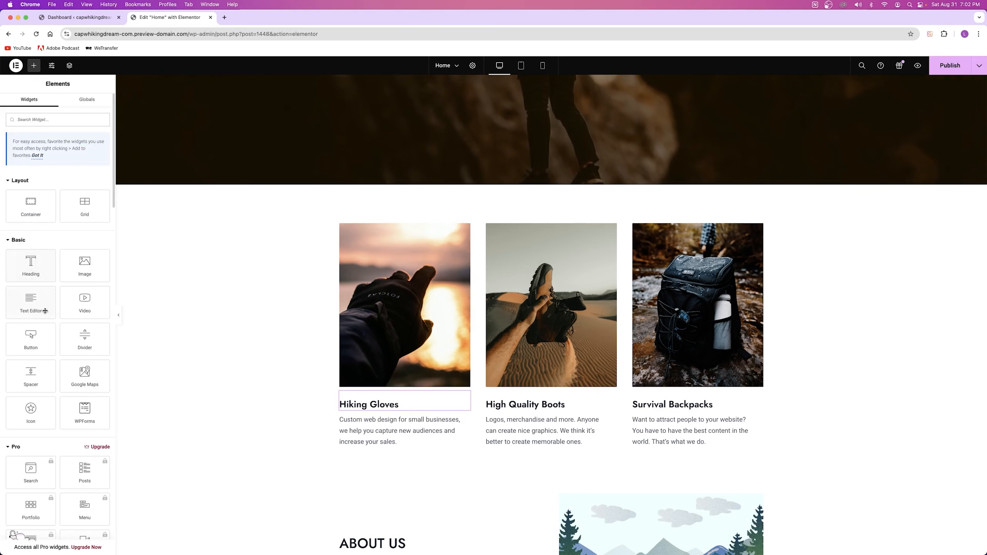
pyautogui.moveTo(31, 339); pyautogui.dragTo(360, 442)
pyautogui.moveTo(58, 165); pyautogui.dragTo(76, 166)
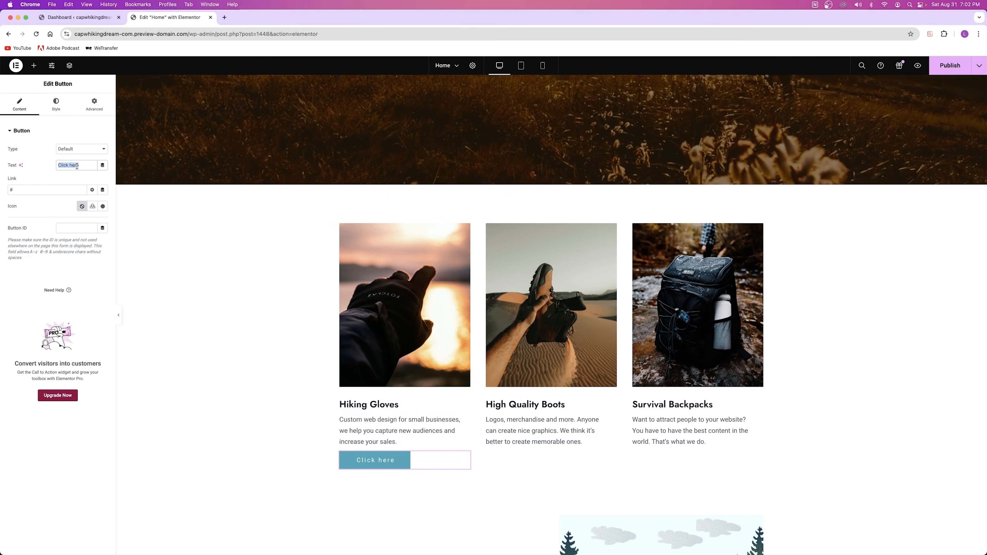
pyautogui.write('Learn More')
pyautogui.moveTo(82, 165); pyautogui.dragTo(61, 167)
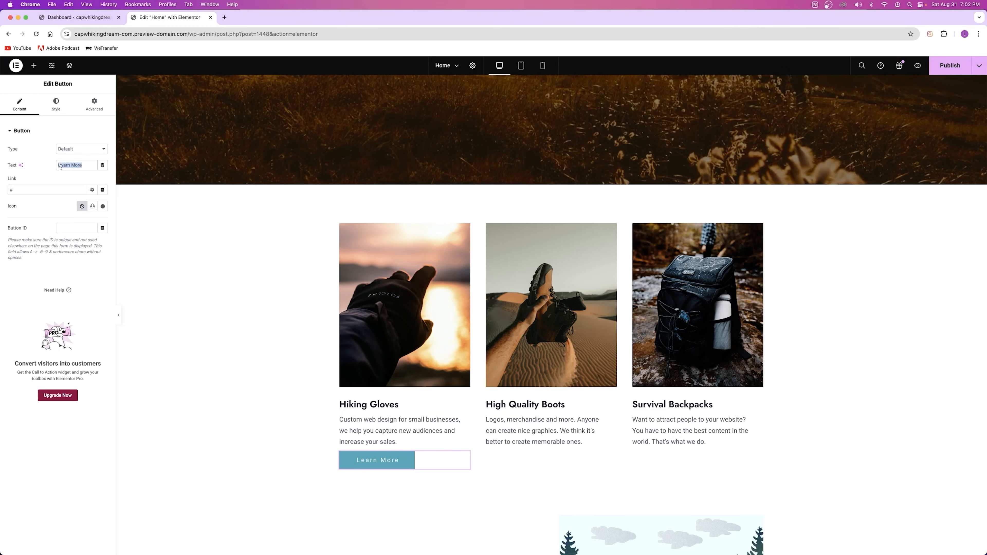
pyautogui.write('Read More')
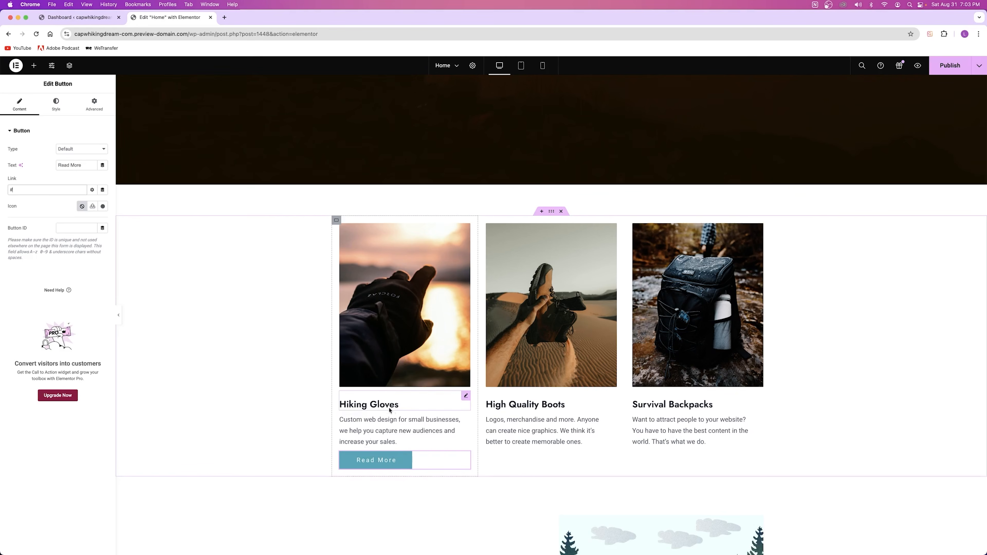
# - Duplicate the Read More button into the High Quality Boots and Survival Backpacks cards
pyautogui.rightClick(413, 460)
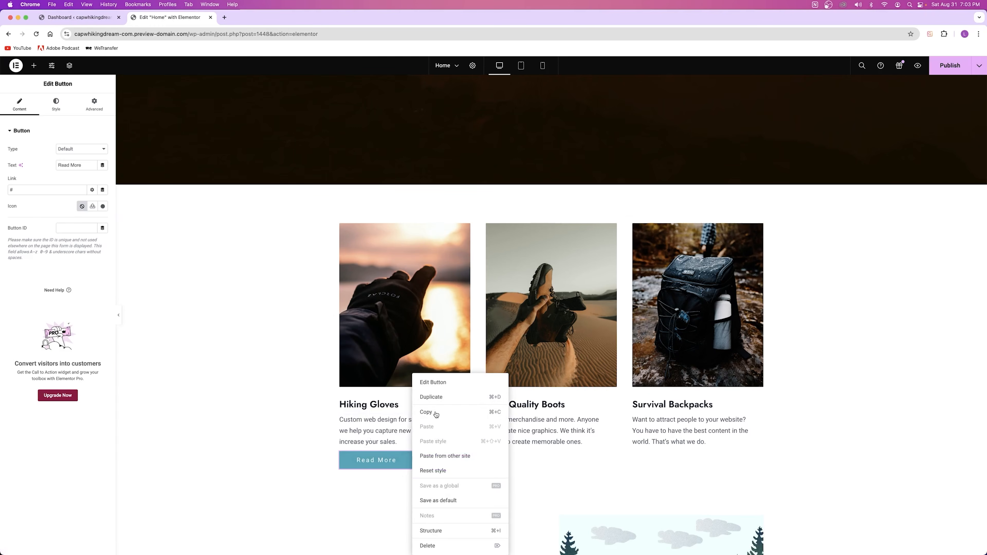
pyautogui.click(435, 397)
pyautogui.moveTo(466, 455); pyautogui.dragTo(530, 456)
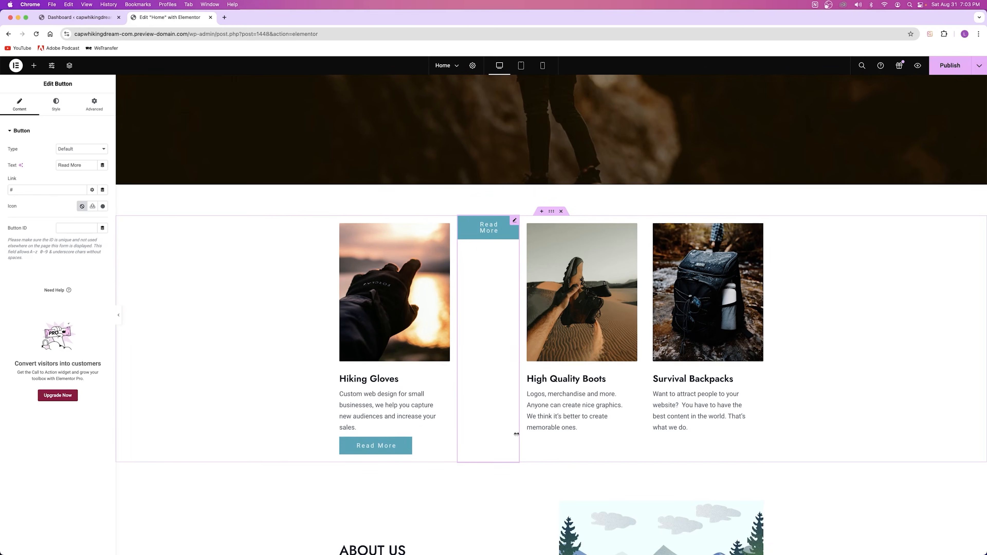
pyautogui.press('super+z')
pyautogui.moveTo(428, 457); pyautogui.dragTo(536, 434)
pyautogui.rightClick(405, 462)
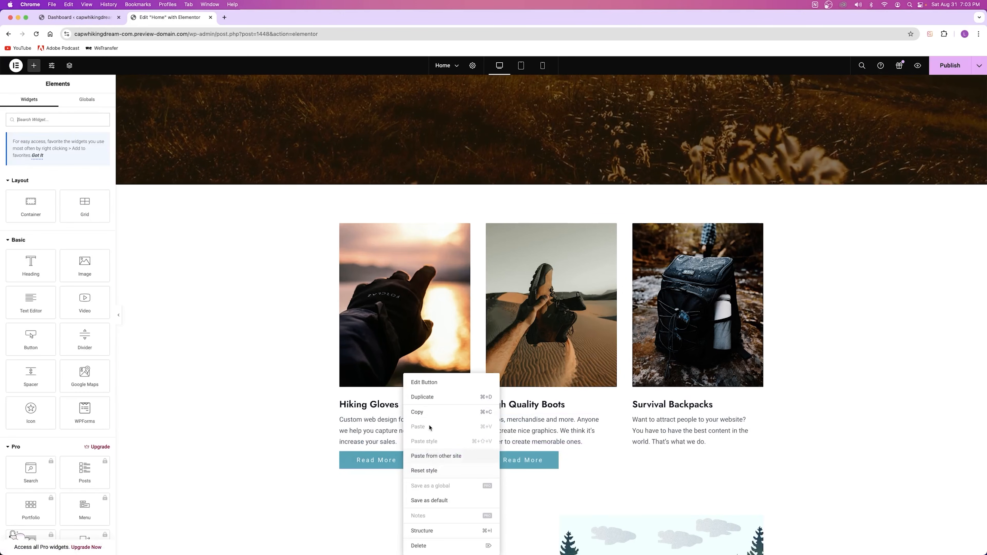
pyautogui.click(430, 401)
pyautogui.moveTo(465, 490); pyautogui.dragTo(657, 443)
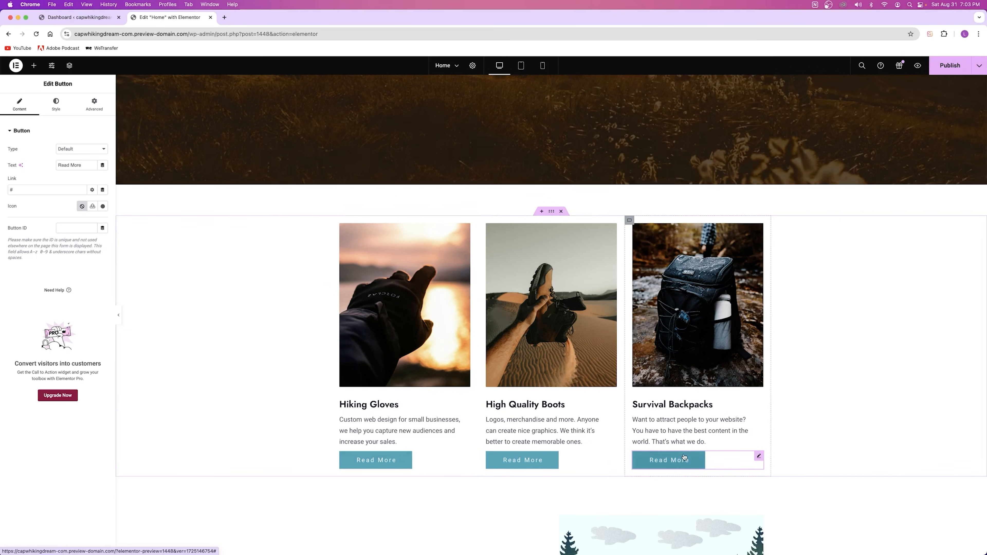
pyautogui.click(528, 460)
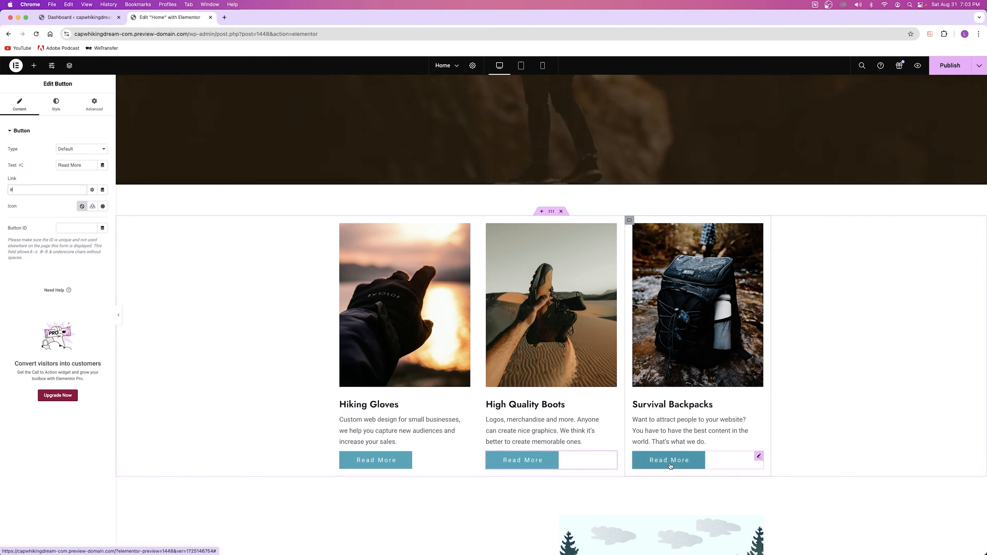
pyautogui.click(758, 459)
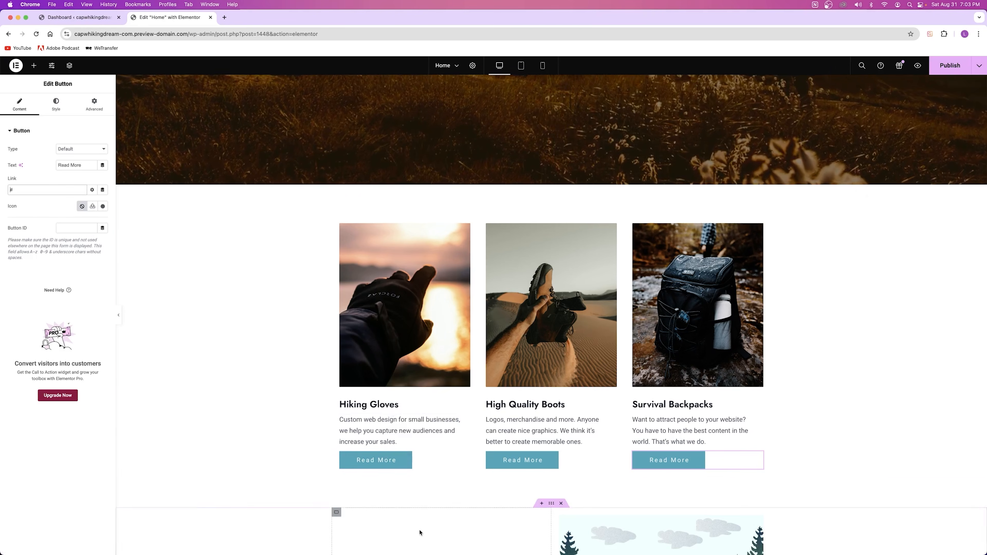
# - Save the page changes with Cmd+S
pyautogui.press('super+s')
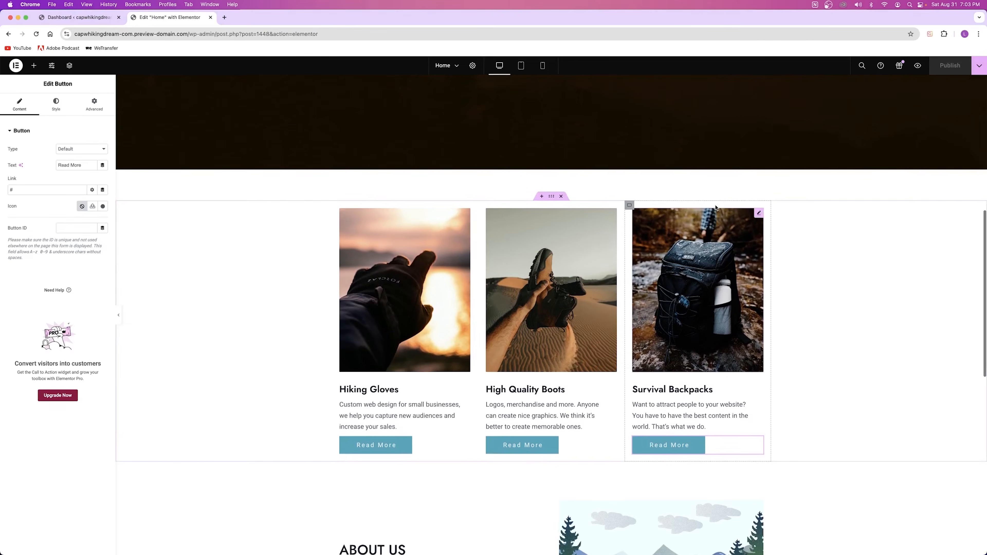
pyautogui.scroll(-3, 717, 207)
pyautogui.scroll(-9, 539, 212)
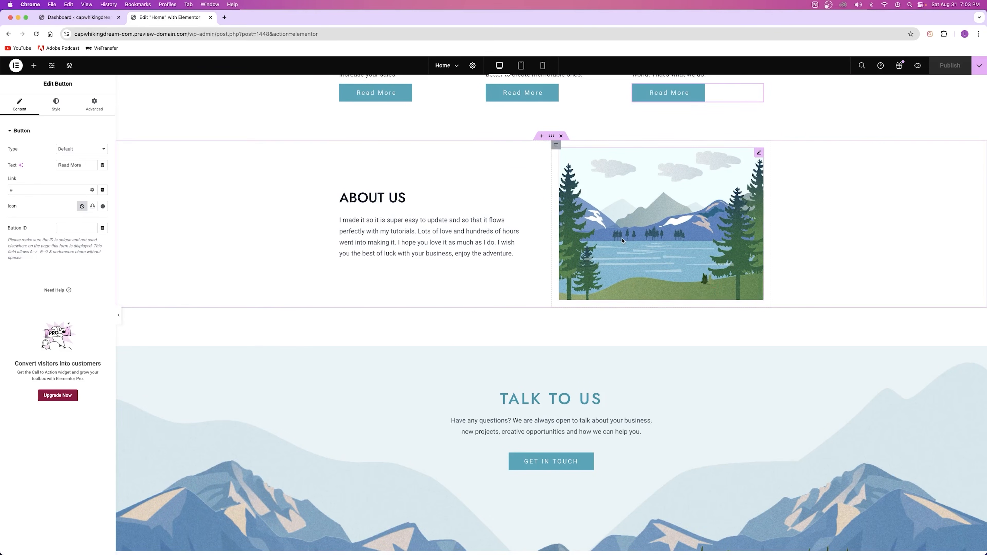
# - Replace the About Us image with the suspension bridge photo from the Media Library
pyautogui.click(605, 209)
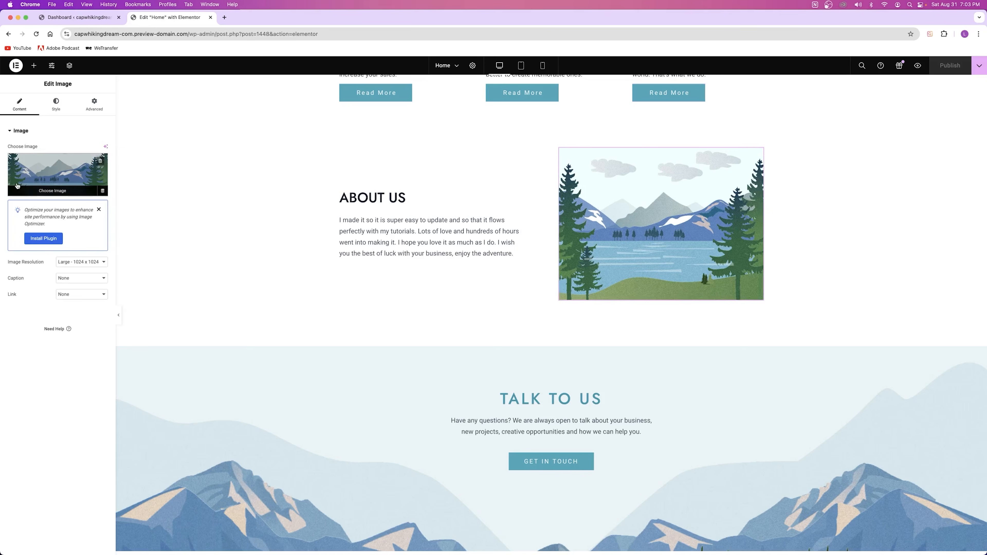
pyautogui.click(50, 185)
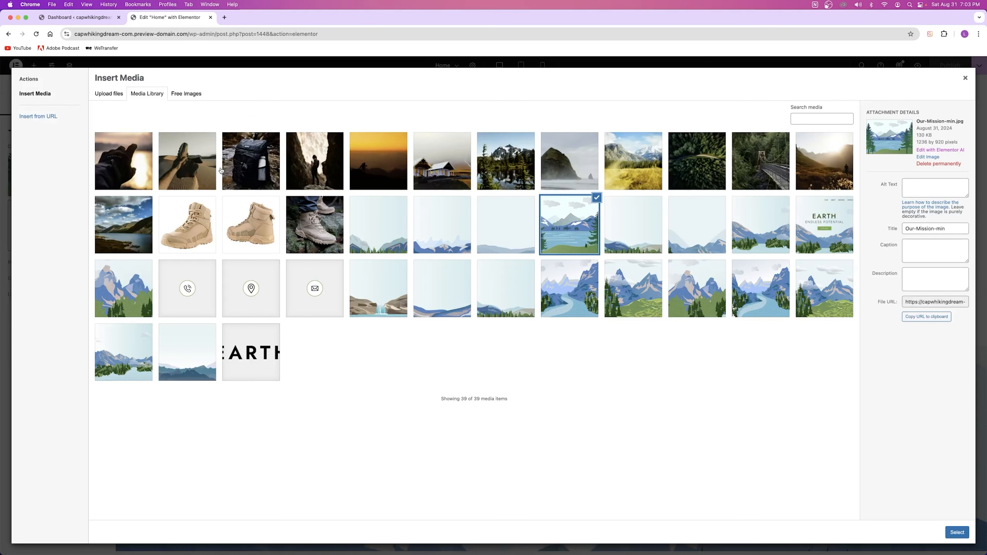
pyautogui.click(760, 161)
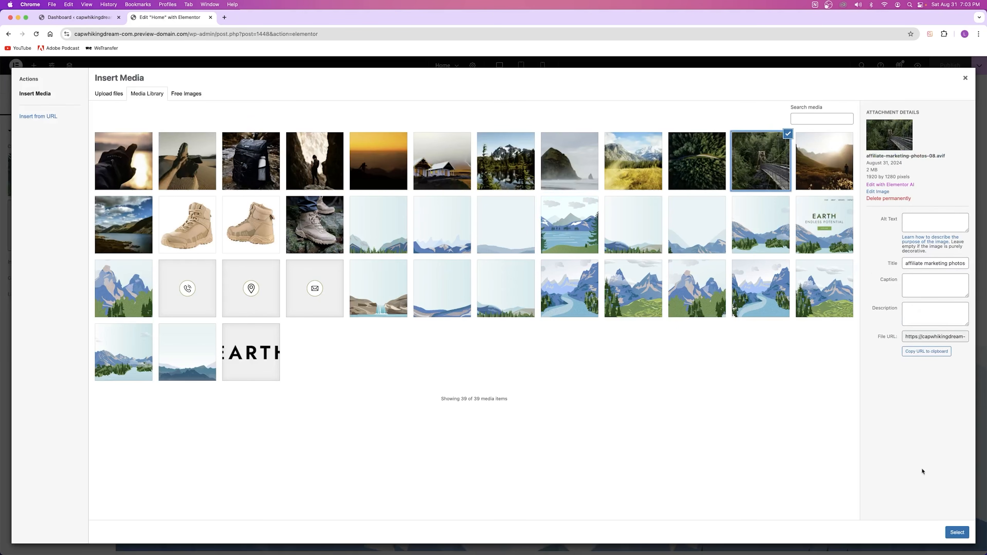
pyautogui.click(957, 532)
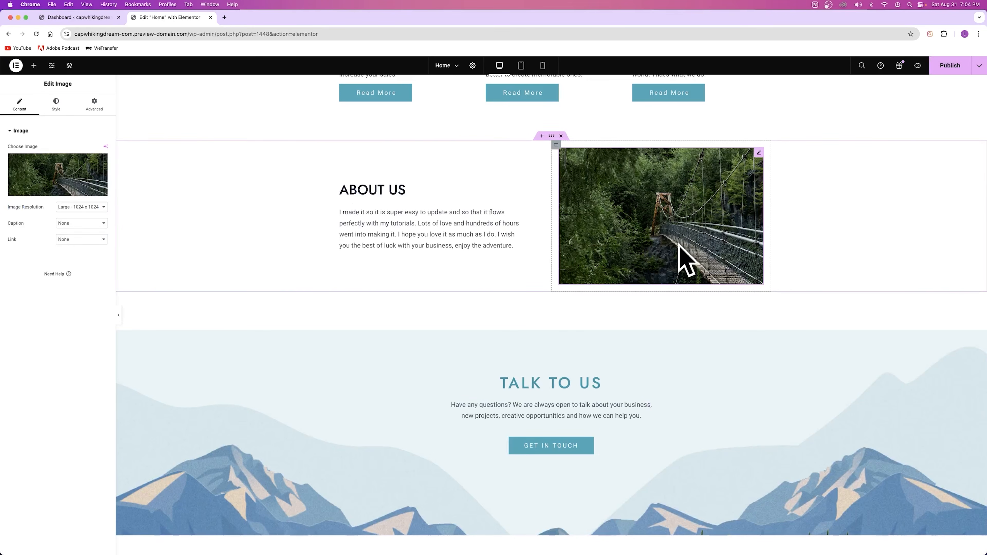
pyautogui.scroll(-3, 462, 253)
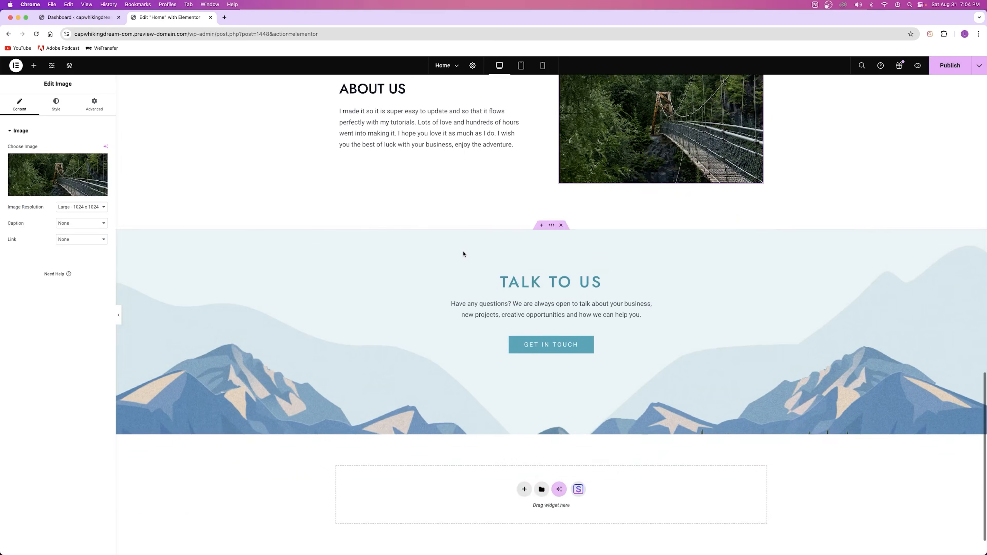
pyautogui.scroll(2, 381, 206)
pyautogui.click(381, 206)
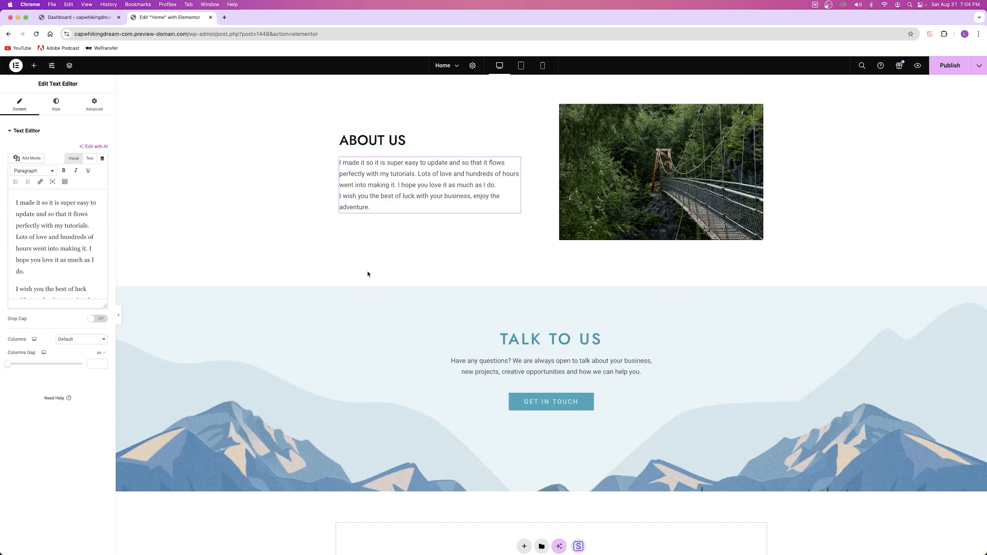
# - Set the Talk To Us container's background image to the aerial forest photo
pyautogui.scroll(-3, 366, 274)
pyautogui.rightClick(285, 250)
pyautogui.click(313, 257)
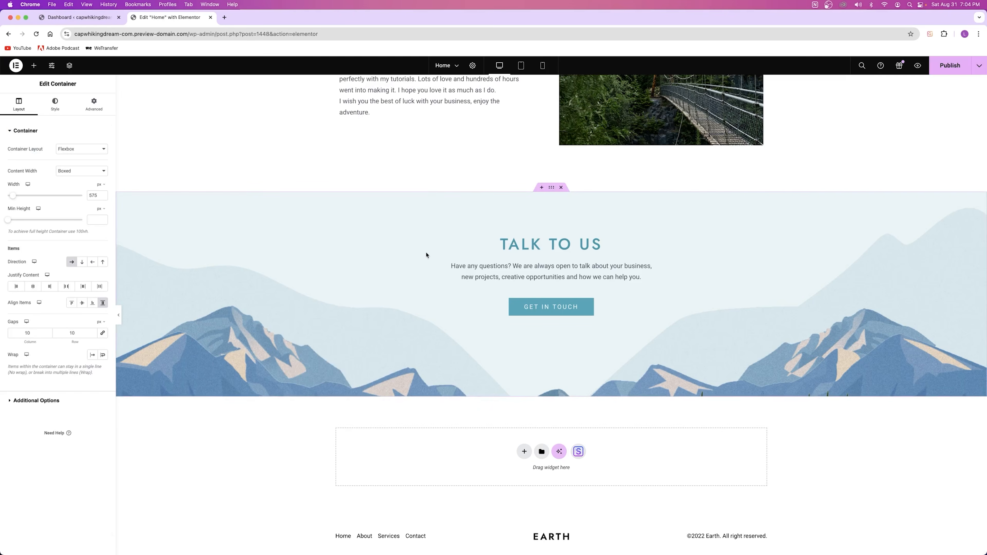
pyautogui.click(58, 118)
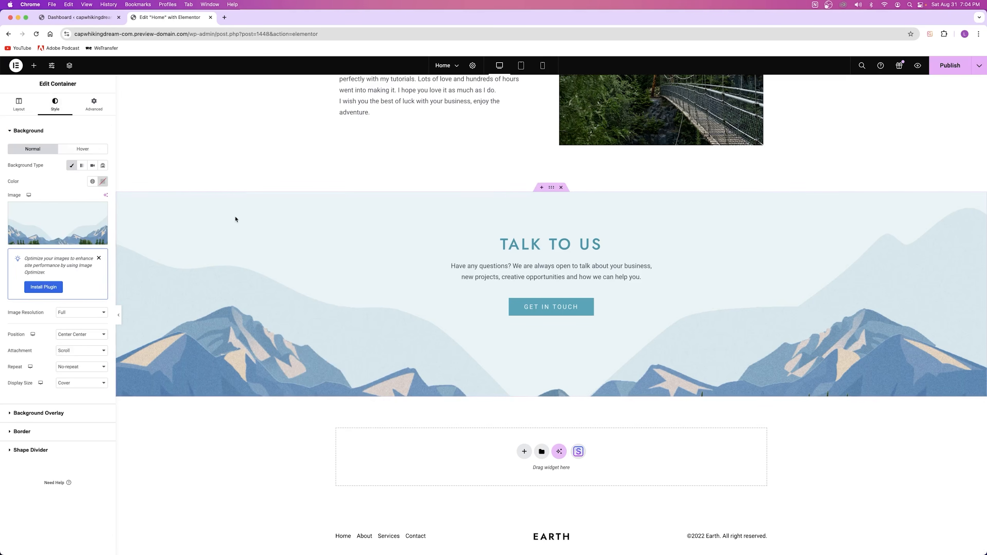
pyautogui.rightClick(215, 227)
pyautogui.click(247, 236)
pyautogui.click(51, 110)
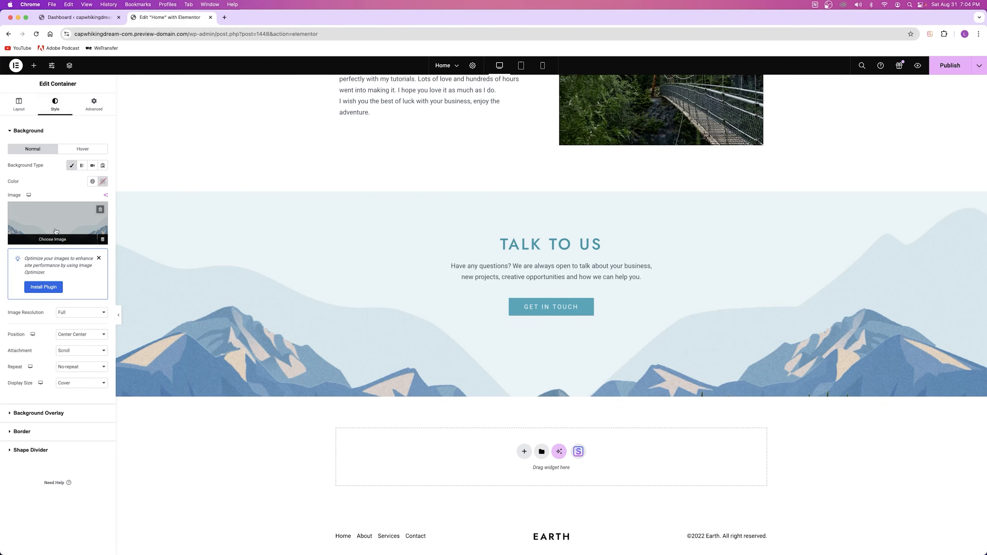
pyautogui.click(60, 222)
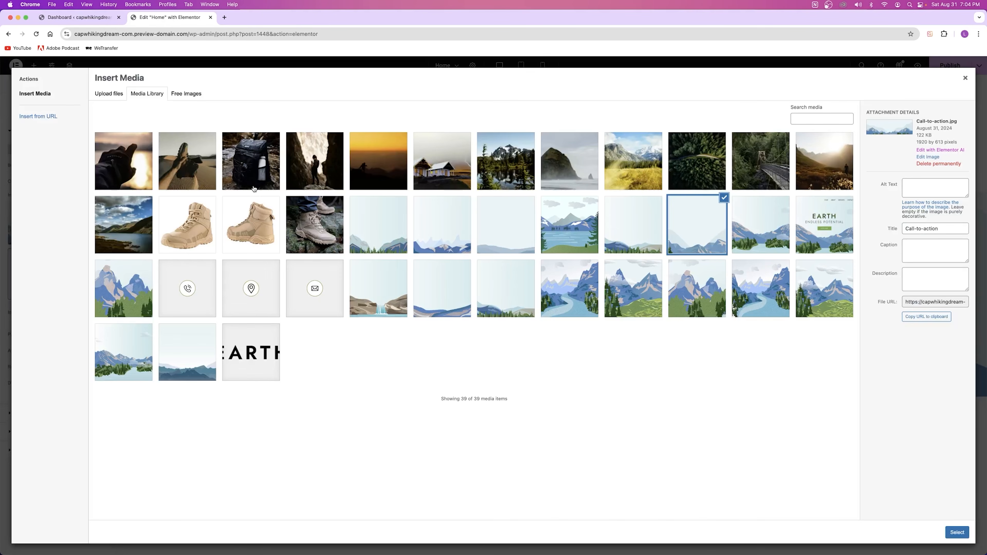
pyautogui.click(694, 167)
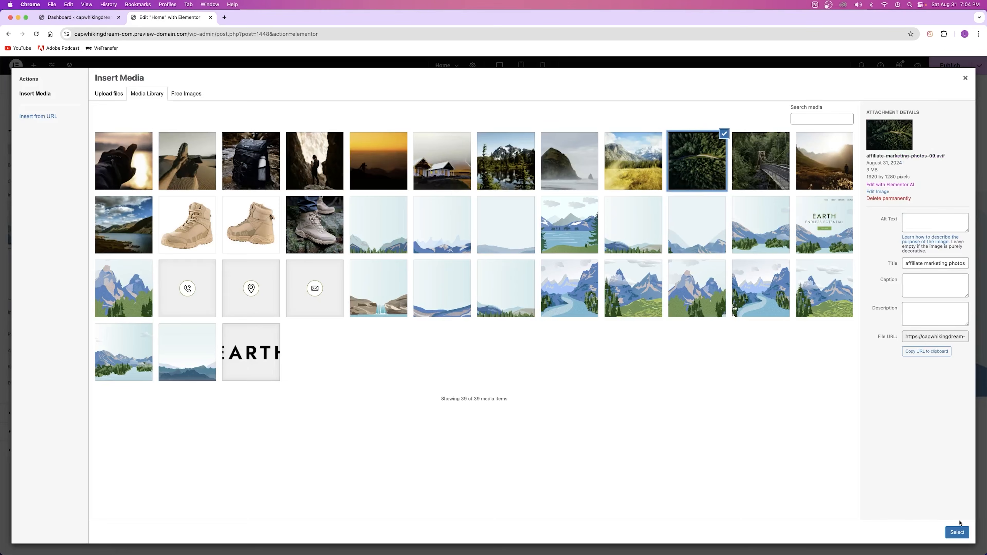
pyautogui.click(957, 532)
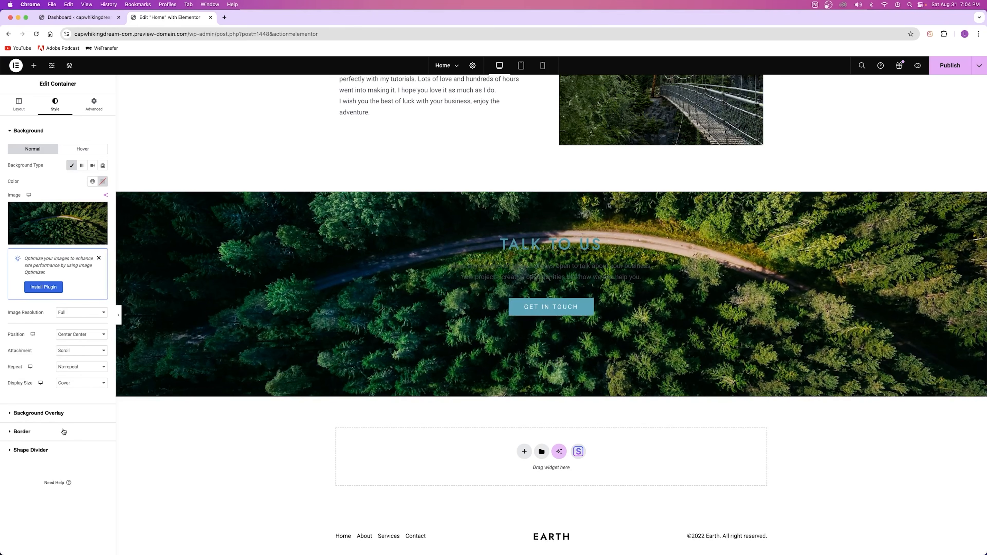
# - Add a classic dark green background overlay and raise its opacity to darken the photo
pyautogui.click(53, 419)
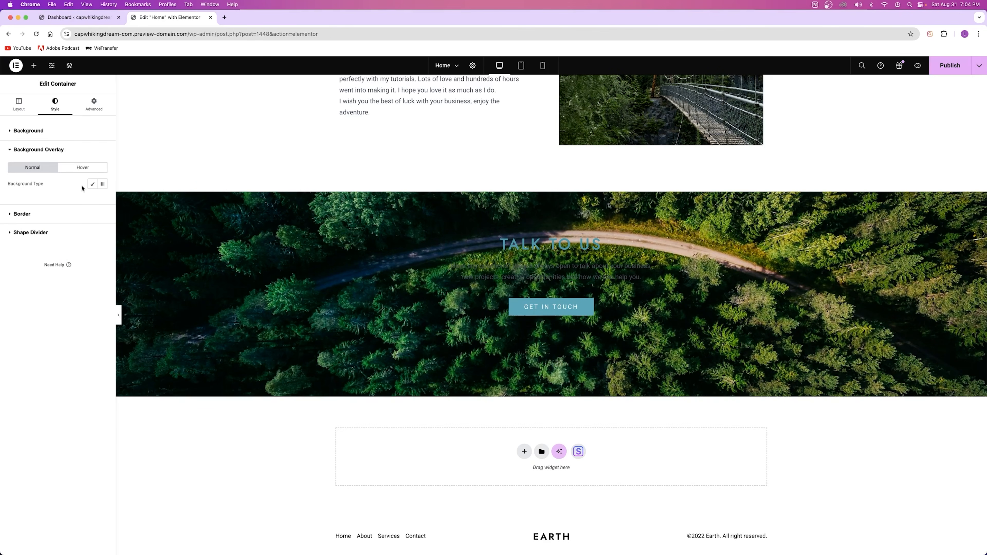
pyautogui.click(93, 185)
pyautogui.moveTo(57, 252)
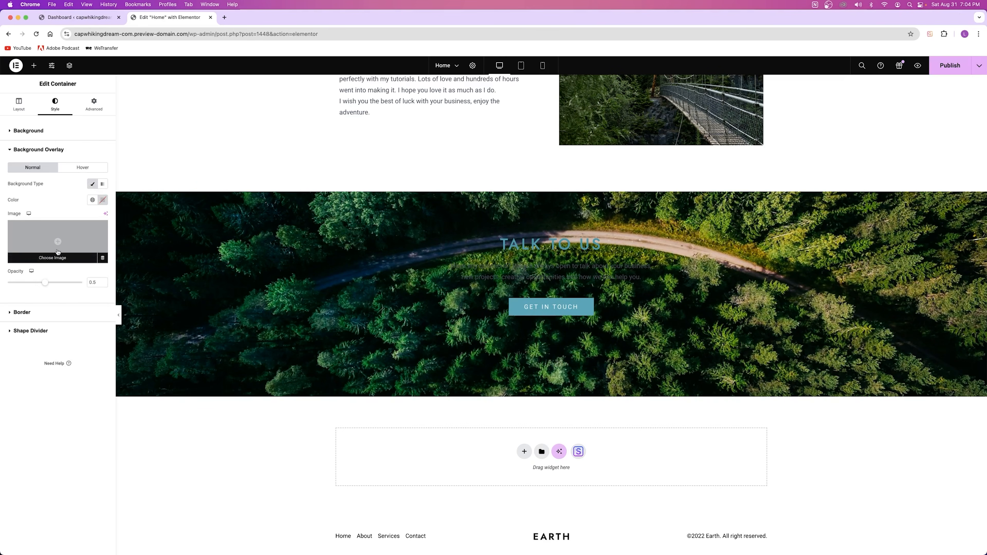
pyautogui.click(102, 200)
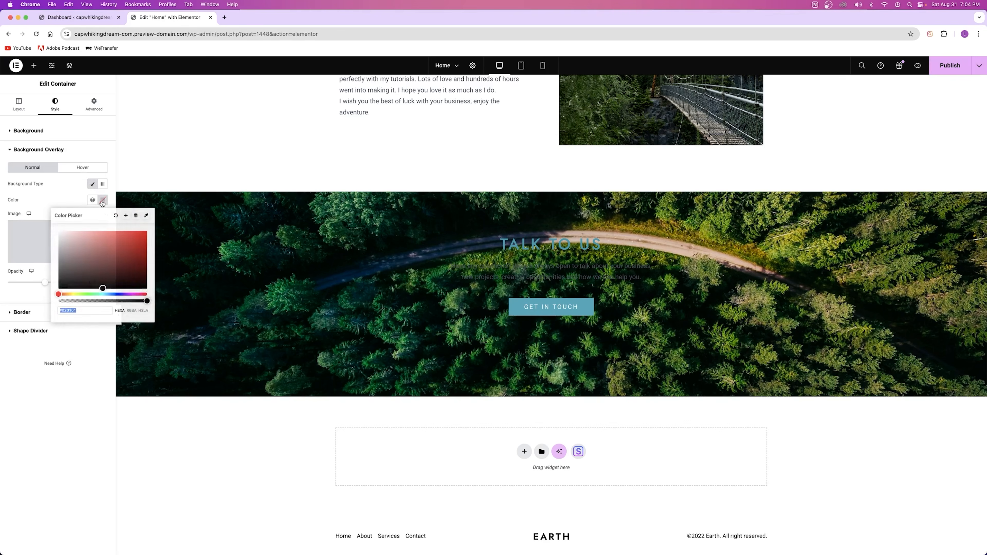
pyautogui.click(92, 200)
pyautogui.click(102, 200)
pyautogui.moveTo(87, 262); pyautogui.dragTo(38, 284)
pyautogui.click(46, 283)
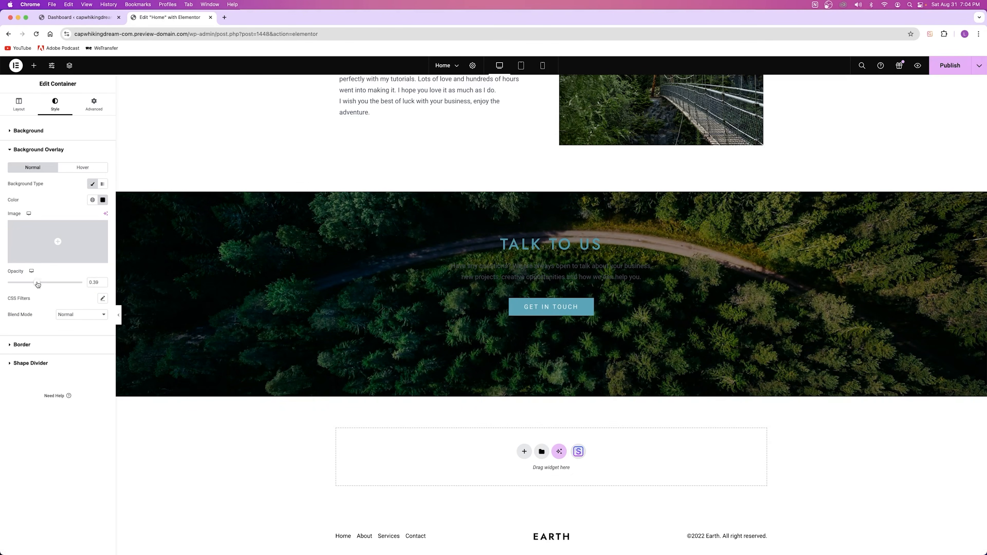
pyautogui.click(102, 199)
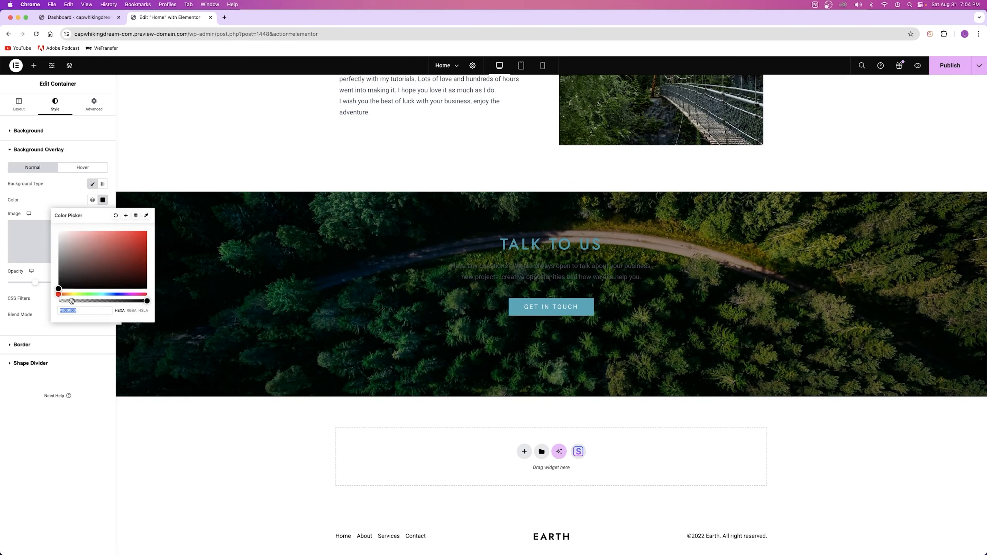
pyautogui.moveTo(84, 294); pyautogui.dragTo(95, 295)
pyautogui.click(108, 269)
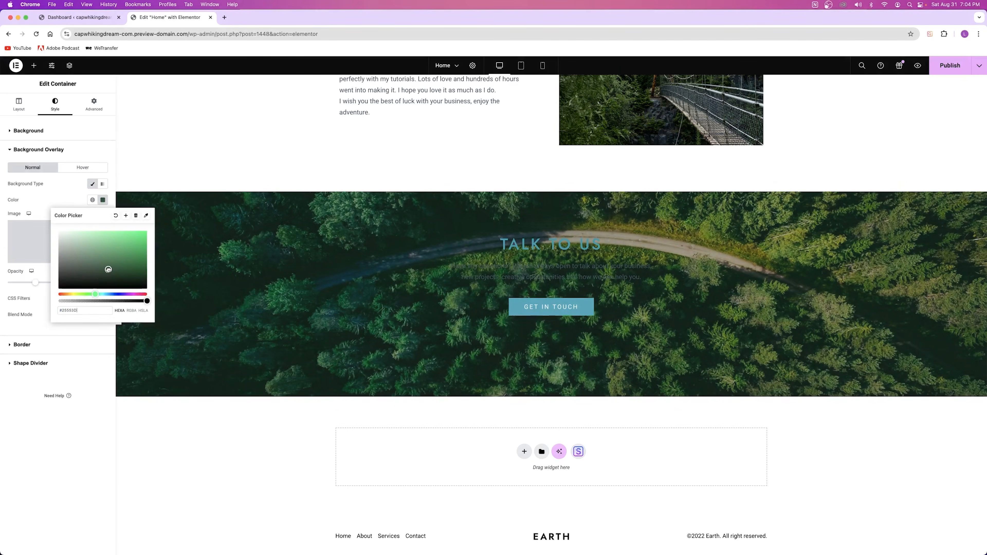
pyautogui.moveTo(153, 267)
pyautogui.mouseDown()
pyautogui.moveTo(151, 255)
pyautogui.moveTo(148, 282)
pyautogui.mouseUp()
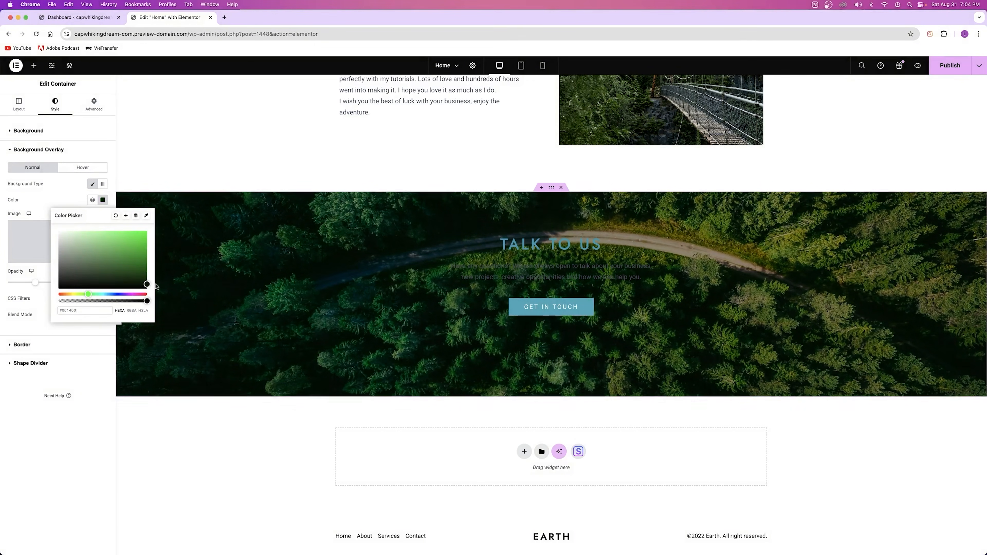
pyautogui.moveTo(147, 282); pyautogui.dragTo(142, 281)
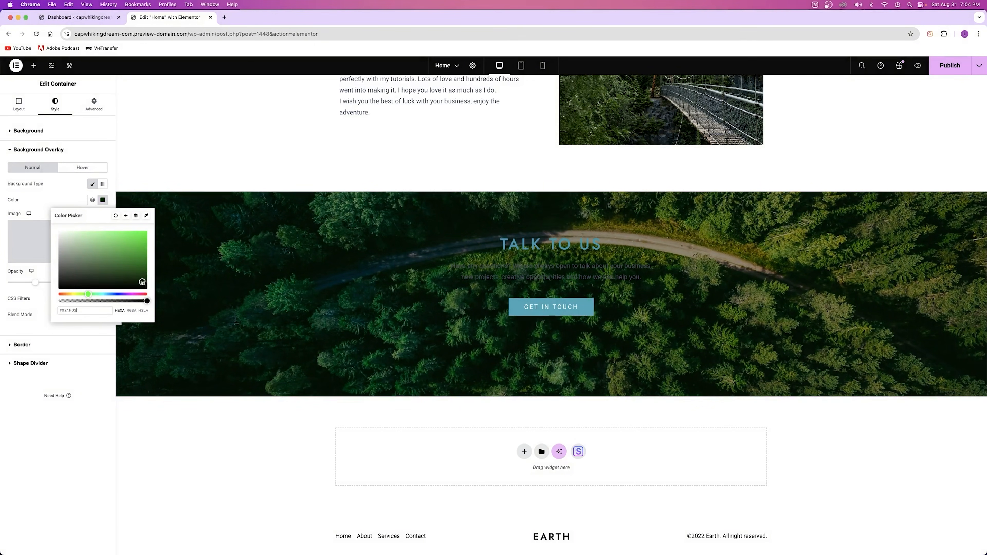
pyautogui.click(44, 210)
pyautogui.moveTo(66, 288)
pyautogui.mouseDown()
pyautogui.moveTo(94, 284)
pyautogui.moveTo(52, 286)
pyautogui.mouseUp()
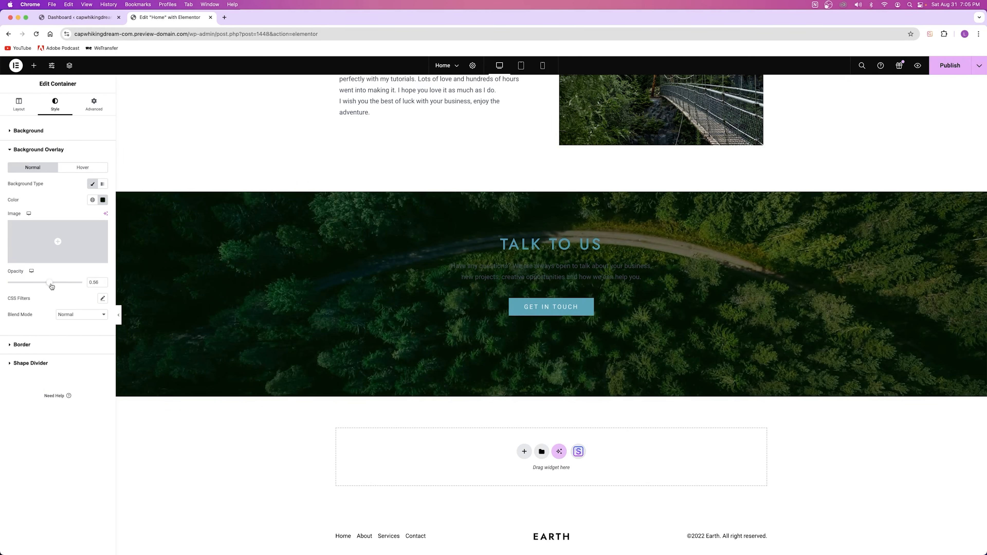
# - Enlarge the TALK TO US heading typography to 75 px
pyautogui.click(540, 247)
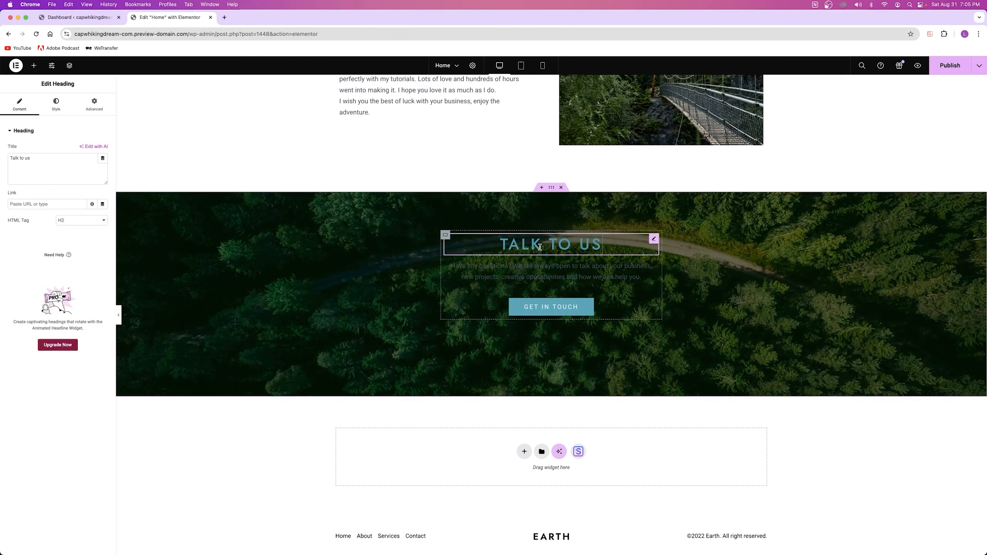
pyautogui.click(56, 104)
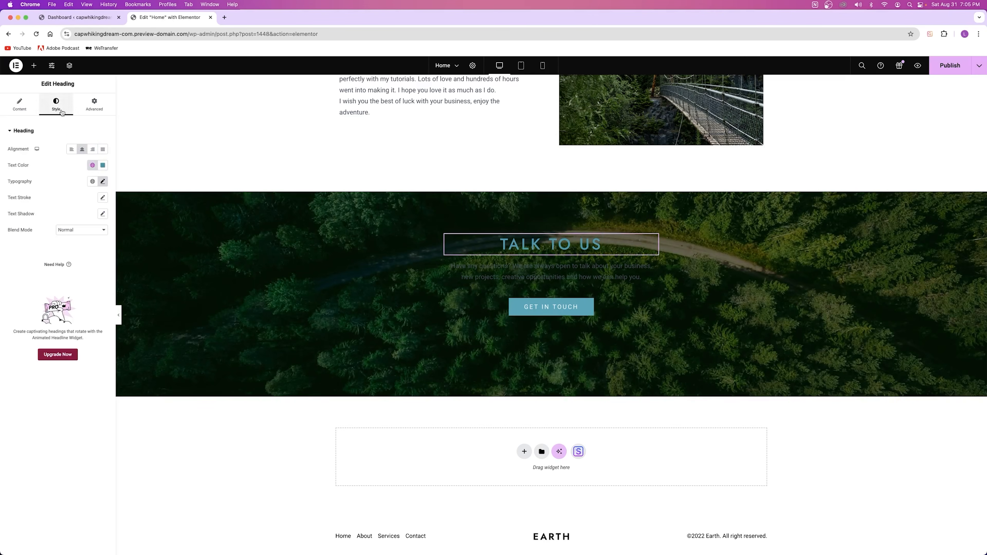
pyautogui.click(102, 182)
pyautogui.moveTo(14, 243); pyautogui.dragTo(38, 244)
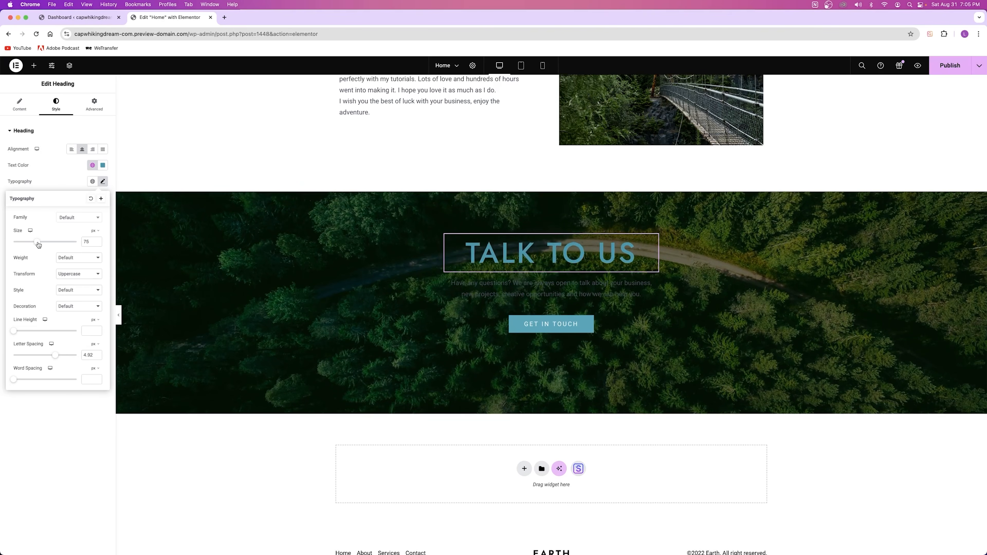
# - Make the paragraph below the heading white
pyautogui.click(544, 289)
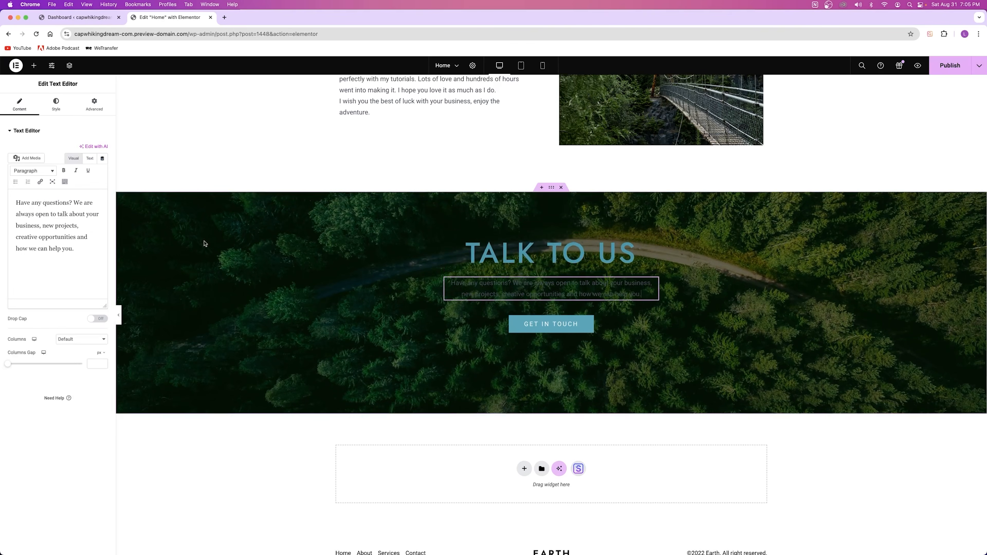
pyautogui.click(61, 113)
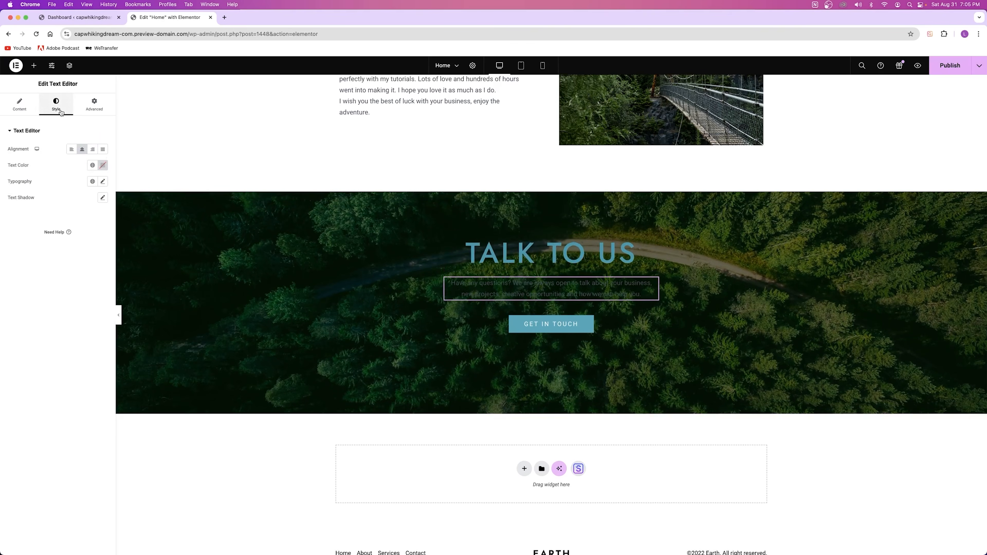
pyautogui.click(93, 167)
pyautogui.click(54, 340)
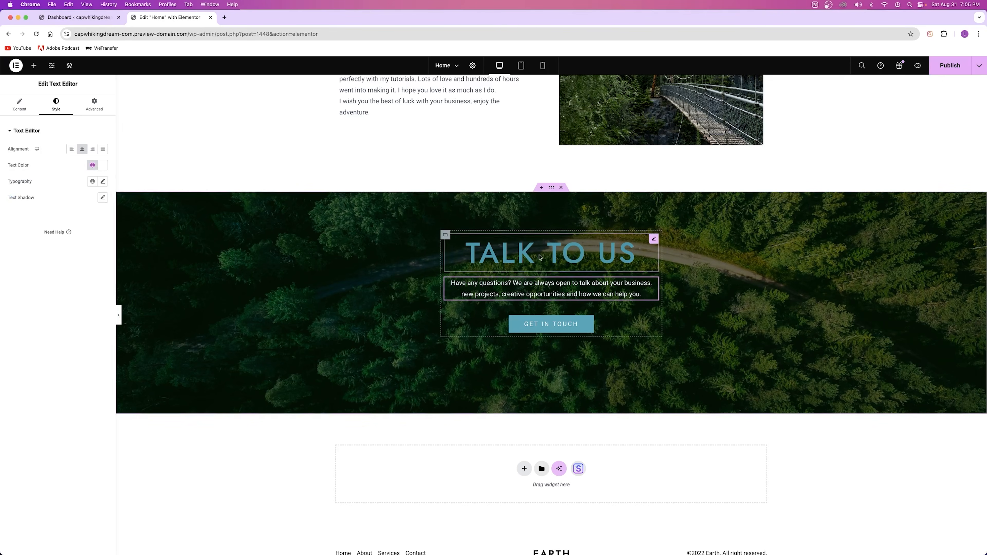
# - Set the Talk To Us container's top and bottom padding to 200 px
pyautogui.rightClick(309, 279)
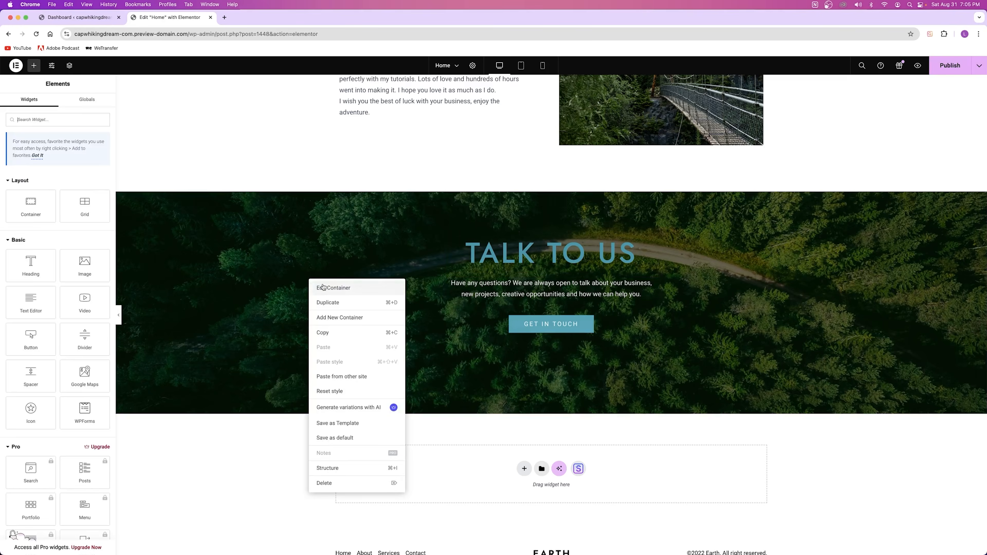
pyautogui.click(347, 287)
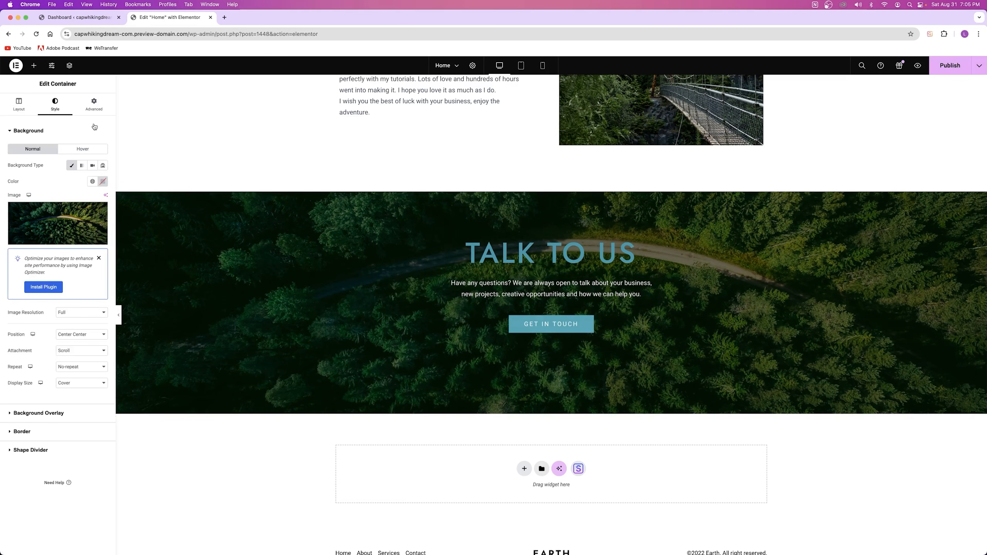
pyautogui.click(91, 111)
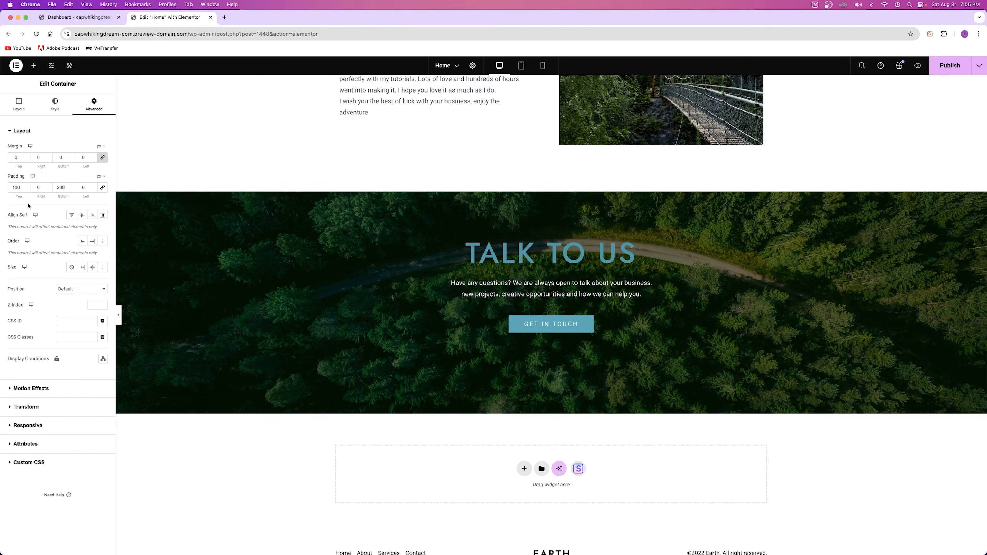
pyautogui.moveTo(17, 196); pyautogui.dragTo(61, 196)
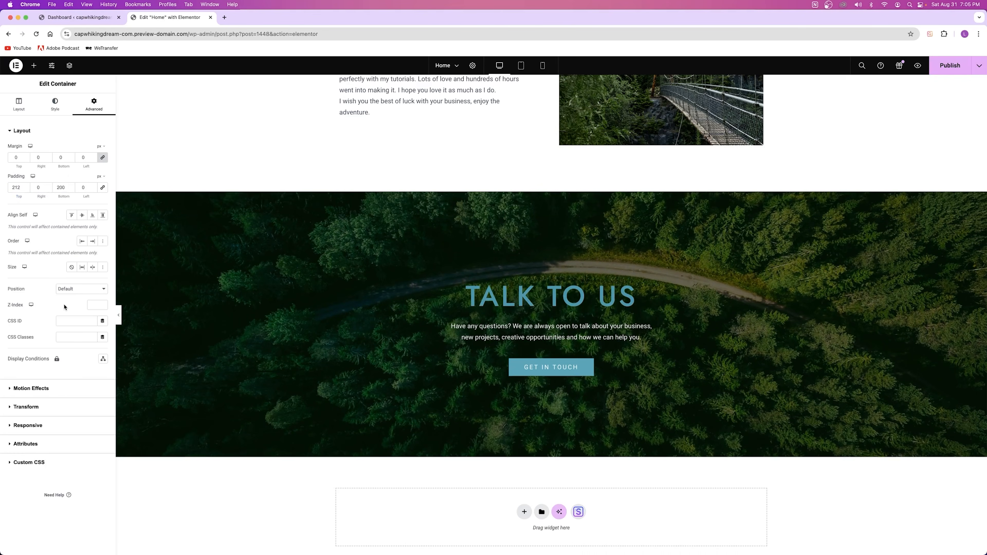
pyautogui.moveTo(18, 197)
pyautogui.mouseDown()
pyautogui.moveTo(4, 196)
pyautogui.moveTo(16, 189)
pyautogui.mouseUp()
pyautogui.write('200')
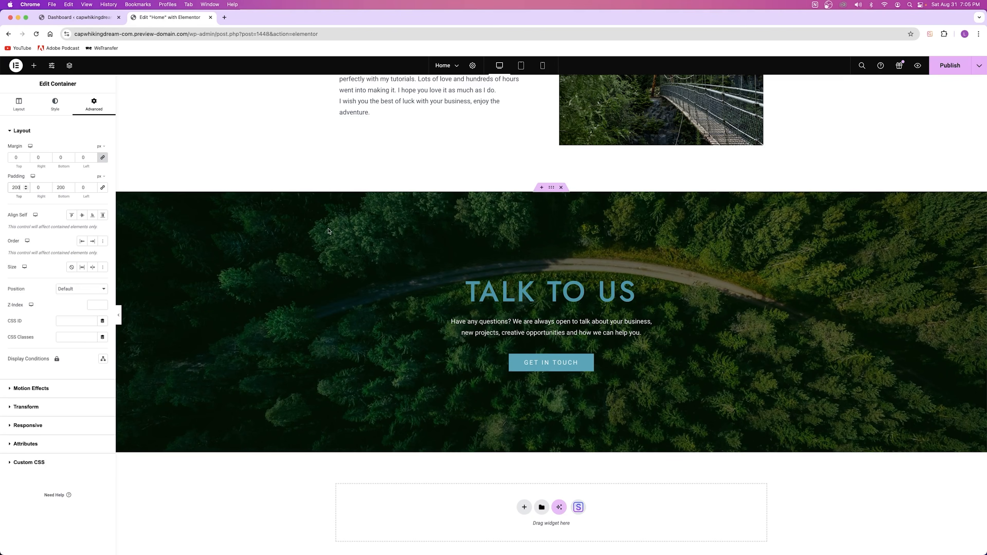
pyautogui.scroll(15, 422, 241)
# - Publish the page and scroll through it to review the result
pyautogui.click(942, 66)
pyautogui.scroll(8, 567, 237)
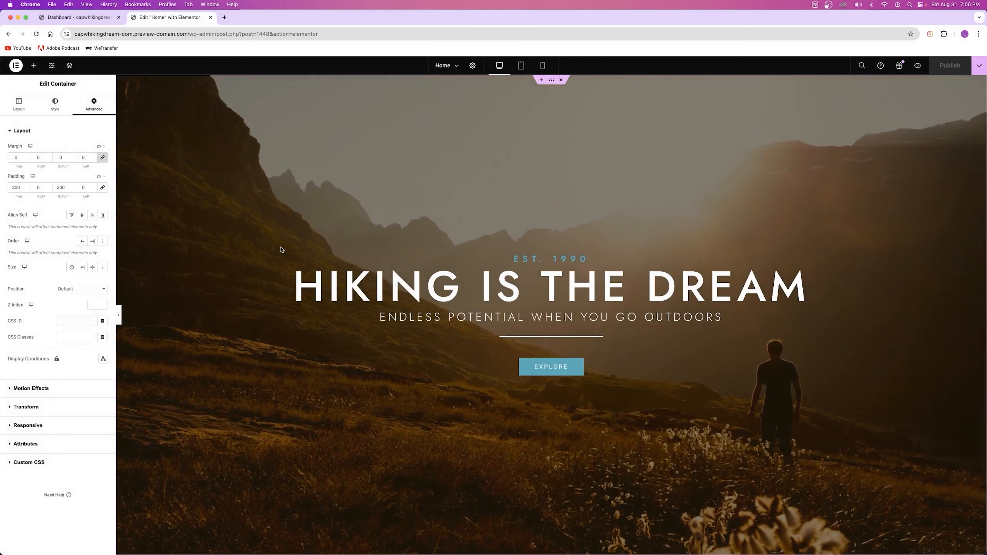
pyautogui.scroll(-20, 282, 249)
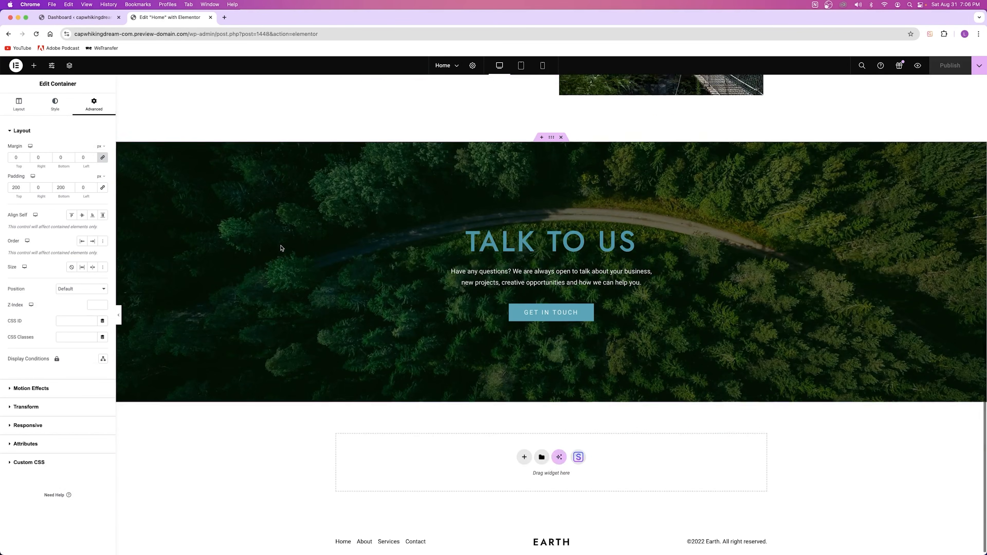
pyautogui.scroll(20, 281, 248)
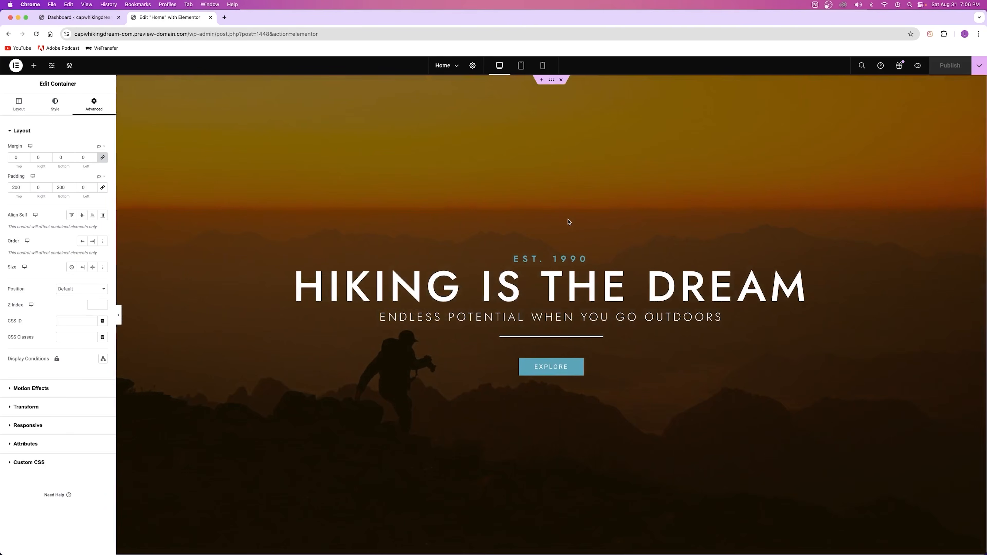
pyautogui.scroll(-20, 568, 222)
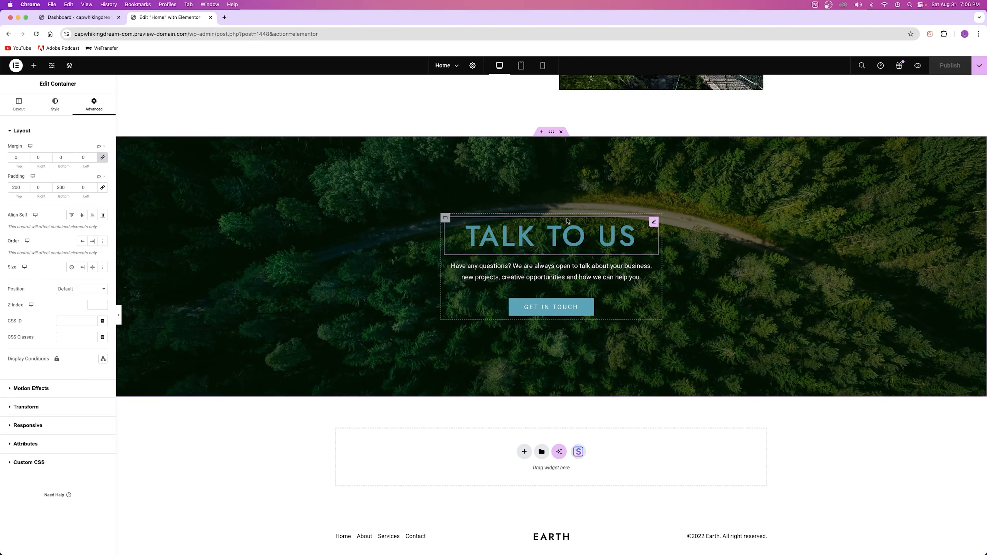
pyautogui.scroll(8, 407, 214)
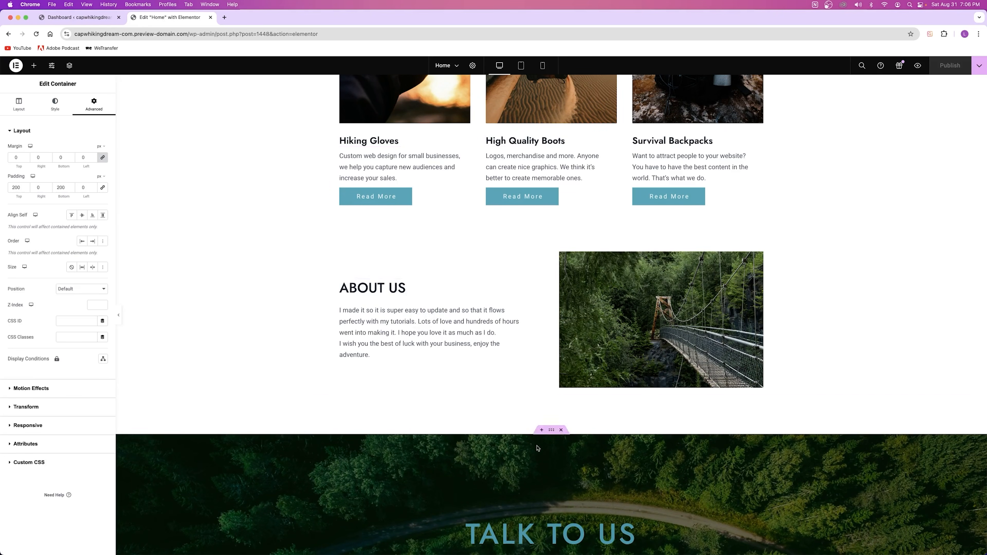
# - Insert a single-column flexbox container above Talk To Us holding a Basic Gallery widget
pyautogui.click(541, 430)
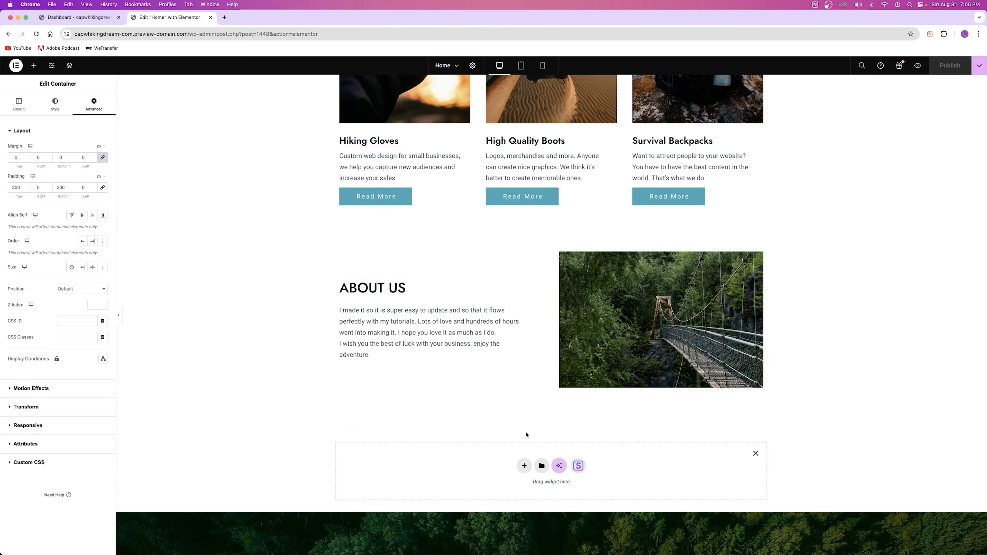
pyautogui.scroll(-4, 523, 289)
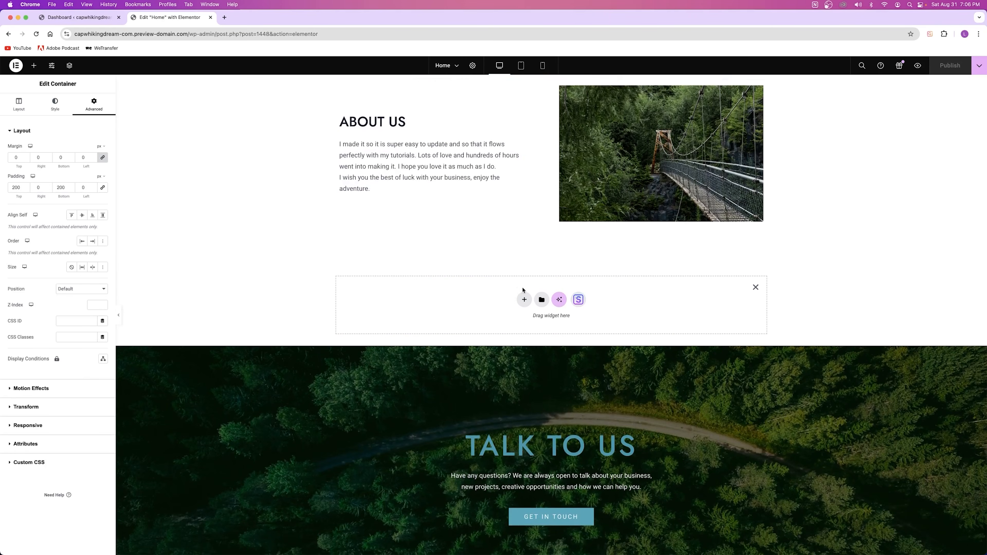
pyautogui.click(523, 299)
pyautogui.click(527, 324)
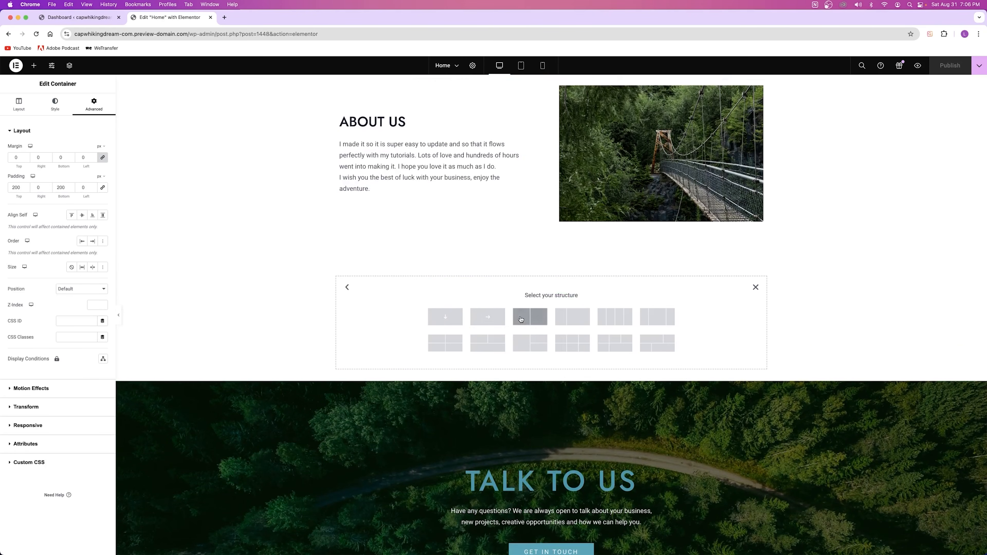
pyautogui.click(441, 317)
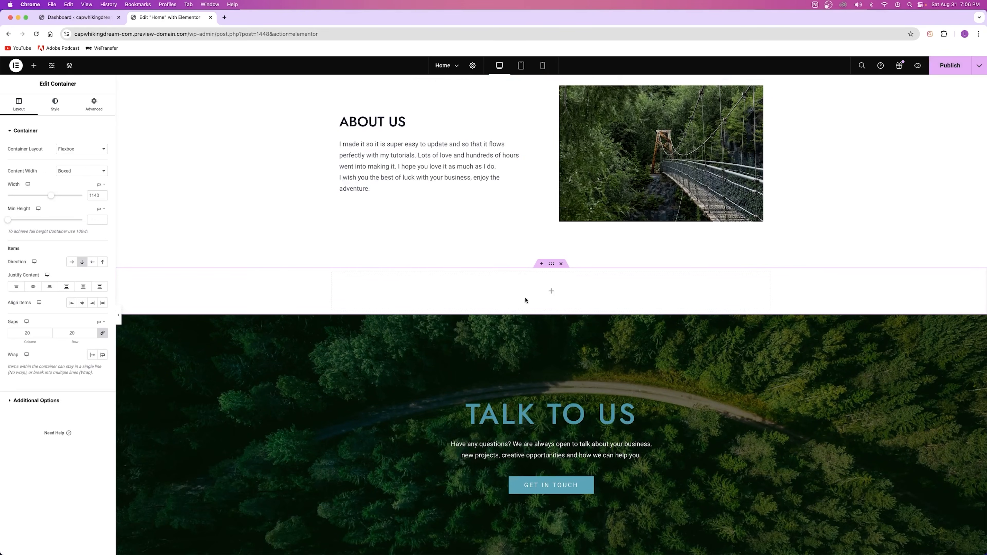
pyautogui.click(551, 292)
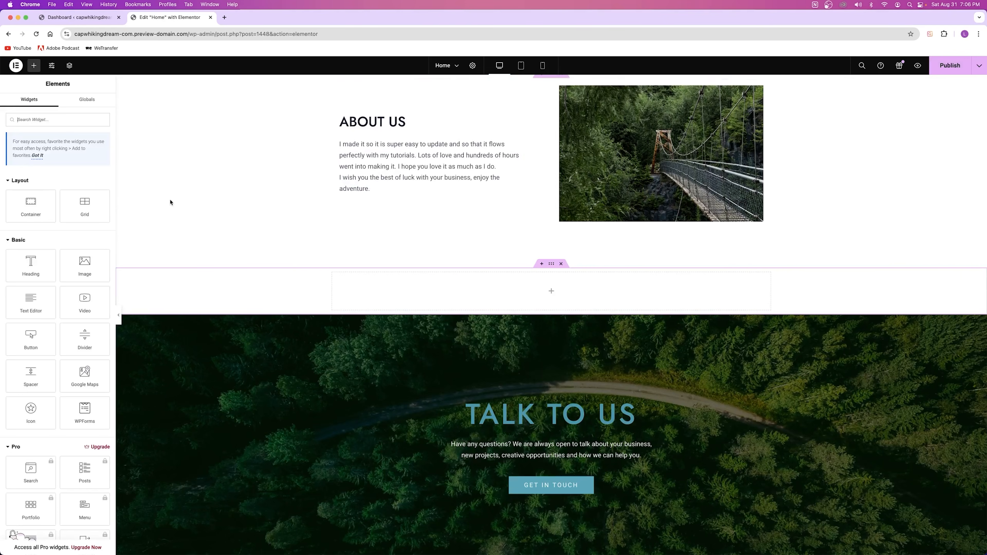
pyautogui.click(57, 119)
pyautogui.write('gallery')
pyautogui.moveTo(30, 188); pyautogui.dragTo(518, 282)
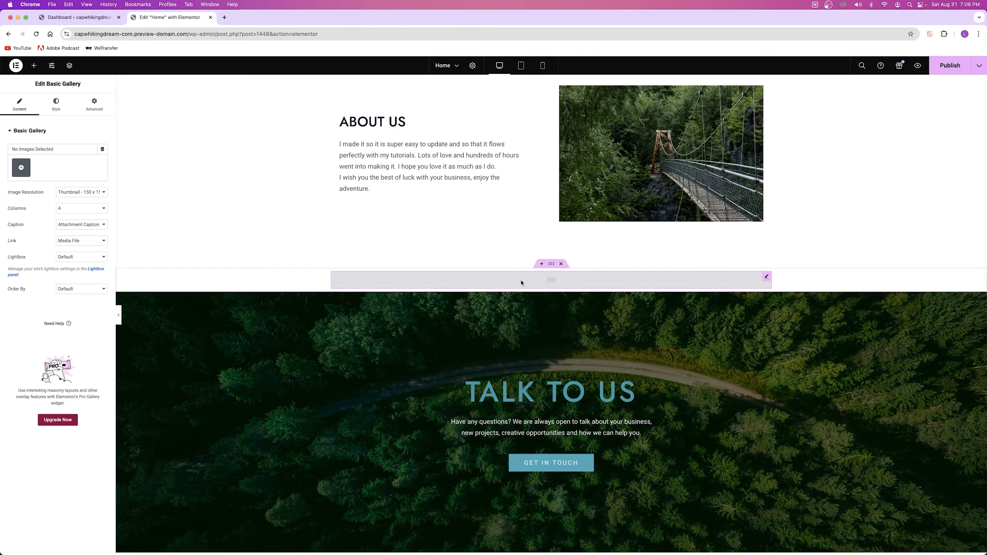
# - Create the gallery from six Media Library photos and insert it
pyautogui.click(21, 167)
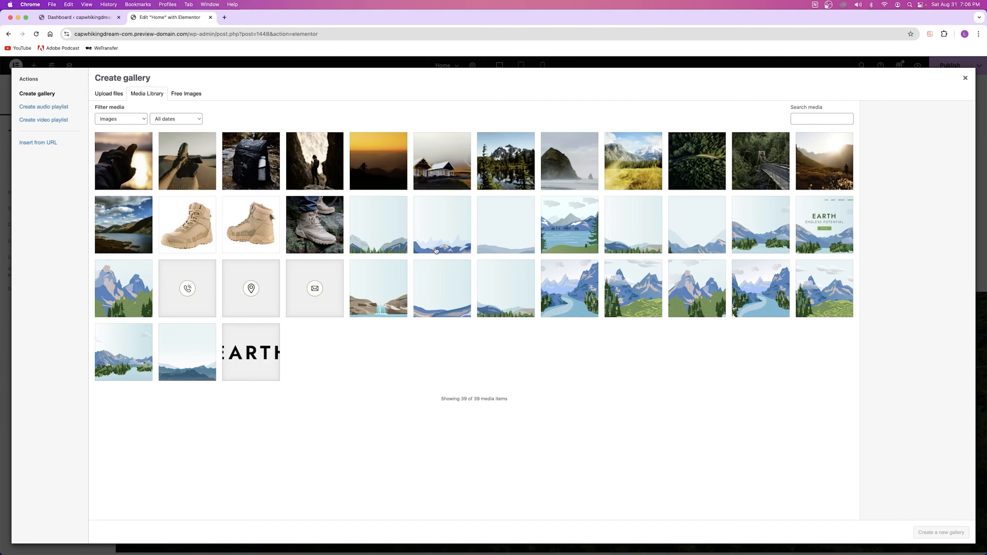
pyautogui.click(316, 171)
pyautogui.click(378, 167)
pyautogui.click(441, 167)
pyautogui.click(505, 167)
pyautogui.click(569, 167)
pyautogui.click(633, 167)
pyautogui.click(940, 532)
pyautogui.click(949, 532)
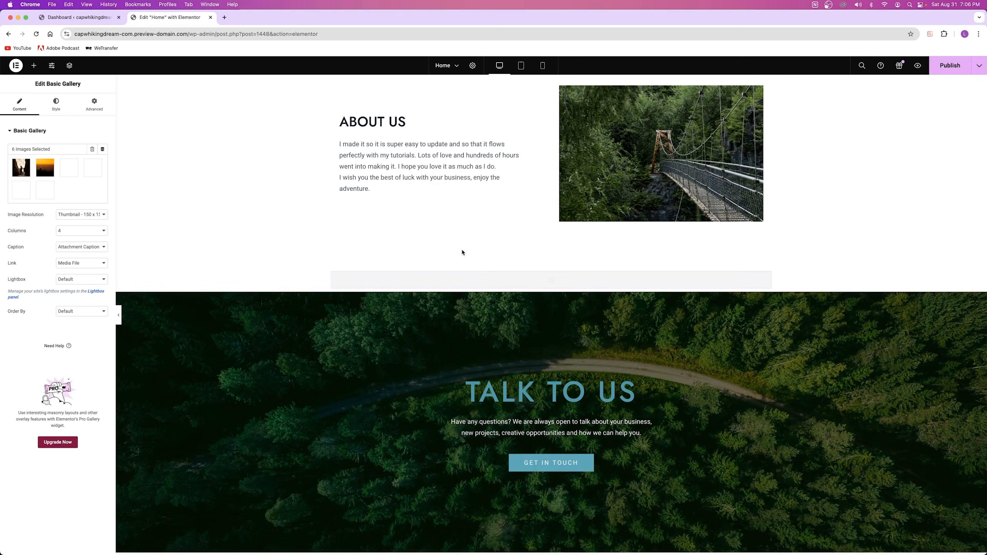
# - Set the gallery to 3 columns at Large 1024 x 1024 resolution
pyautogui.scroll(-2, 465, 252)
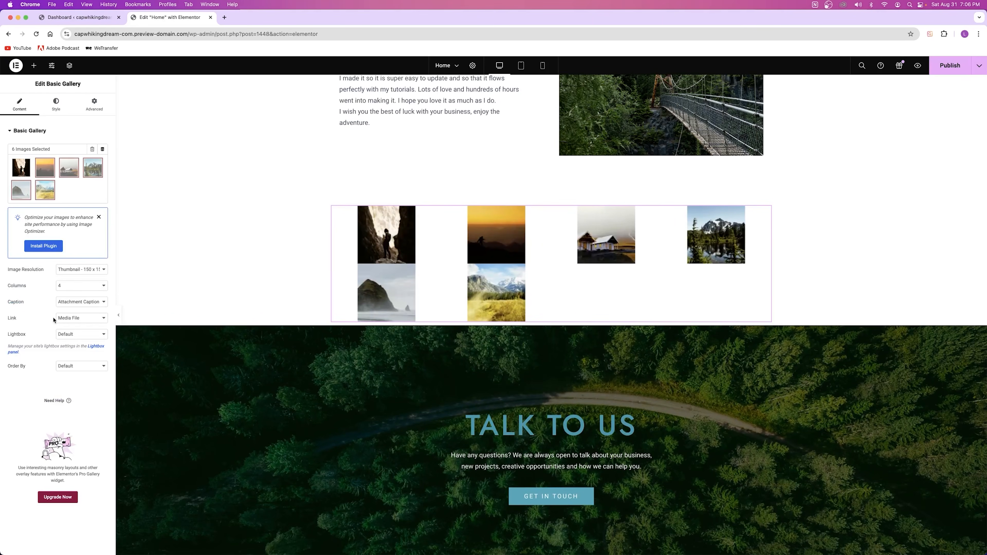
pyautogui.click(69, 286)
pyautogui.click(69, 277)
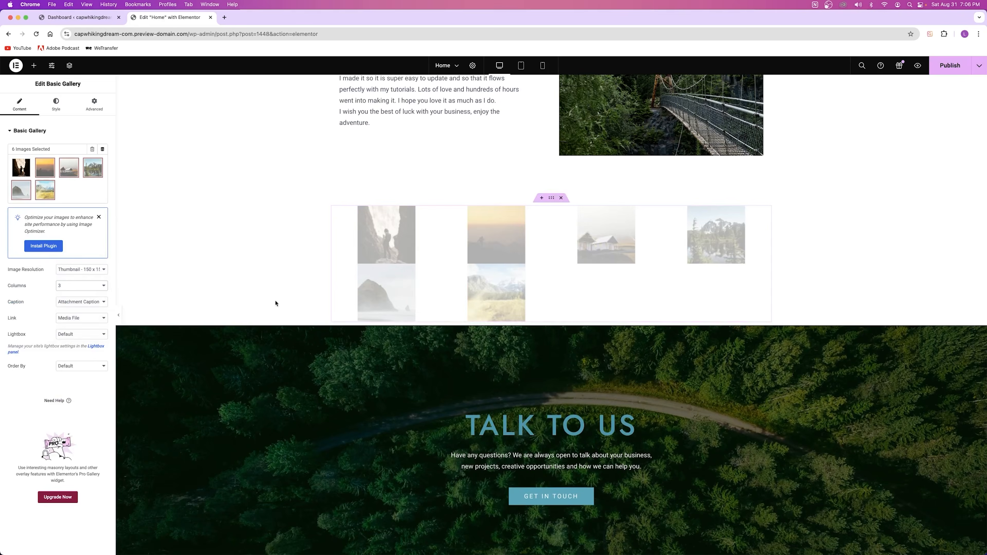
pyautogui.click(79, 271)
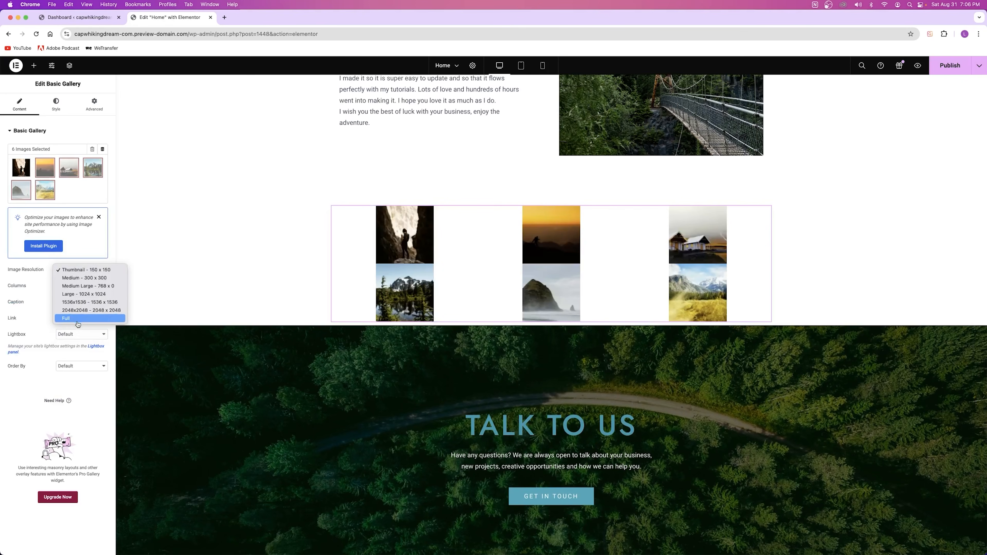
pyautogui.click(82, 293)
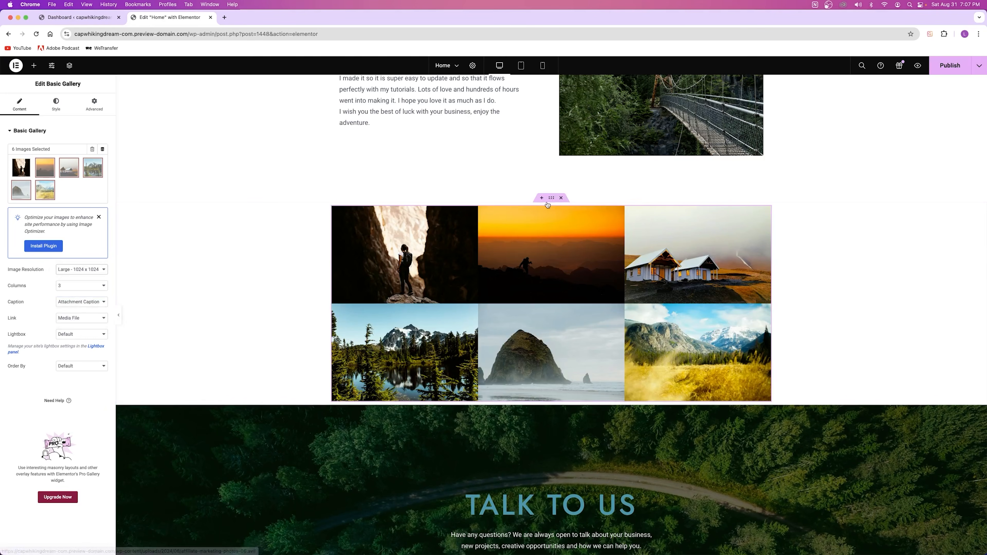
pyautogui.click(34, 66)
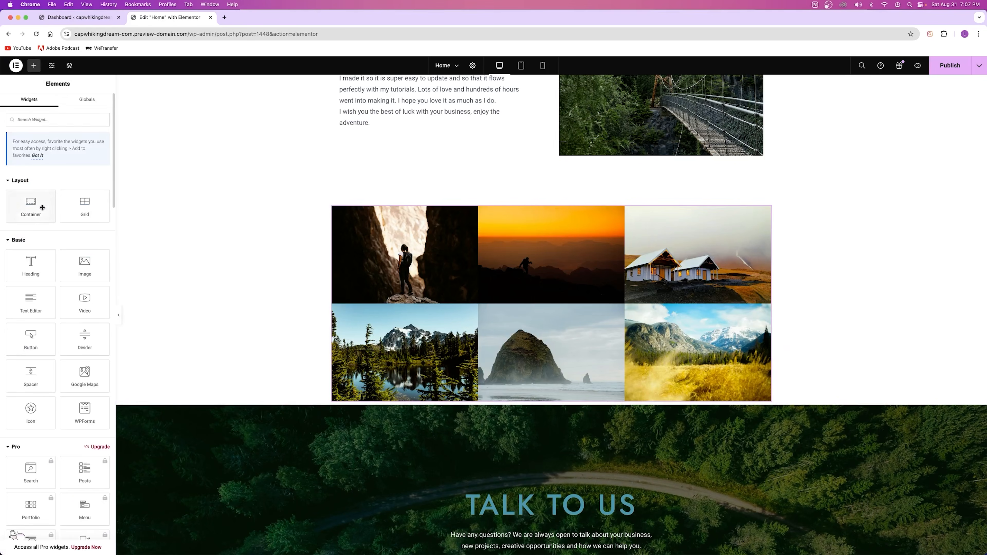
# - Add a centred 'portfolio' heading above the gallery with Capitalize text transform
pyautogui.moveTo(33, 262); pyautogui.dragTo(554, 220)
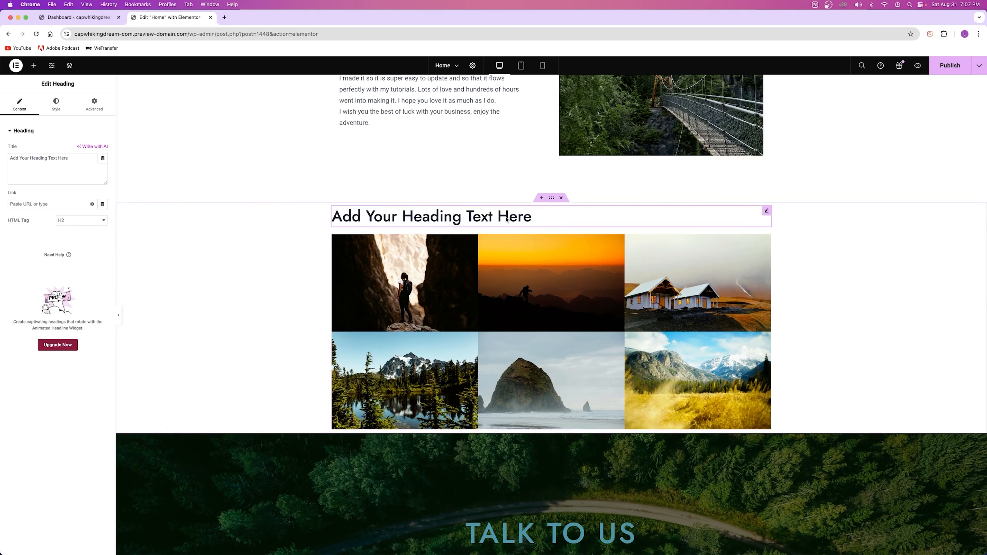
pyautogui.click(56, 105)
pyautogui.click(82, 153)
pyautogui.click(20, 104)
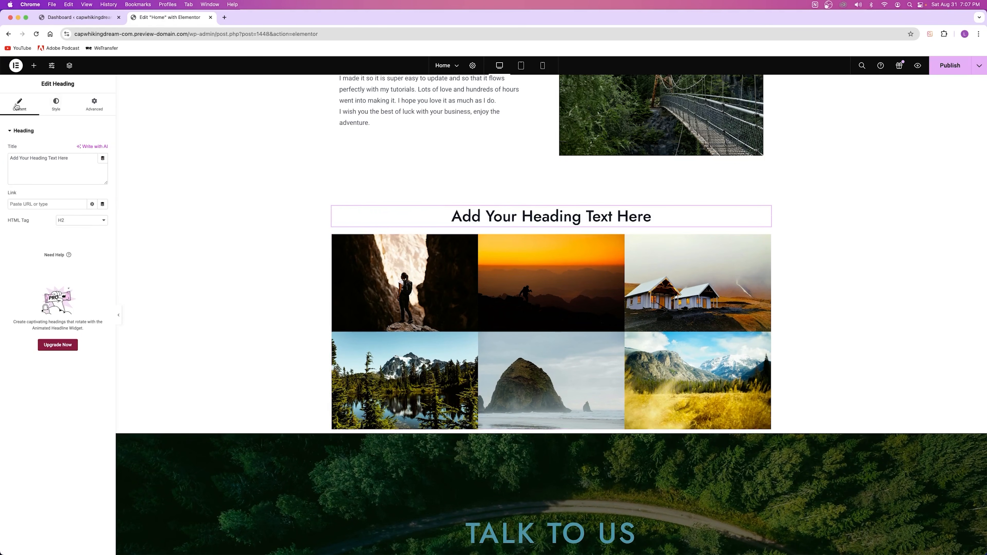
pyautogui.click(505, 211)
pyautogui.press('super+a')
pyautogui.write('portfolio')
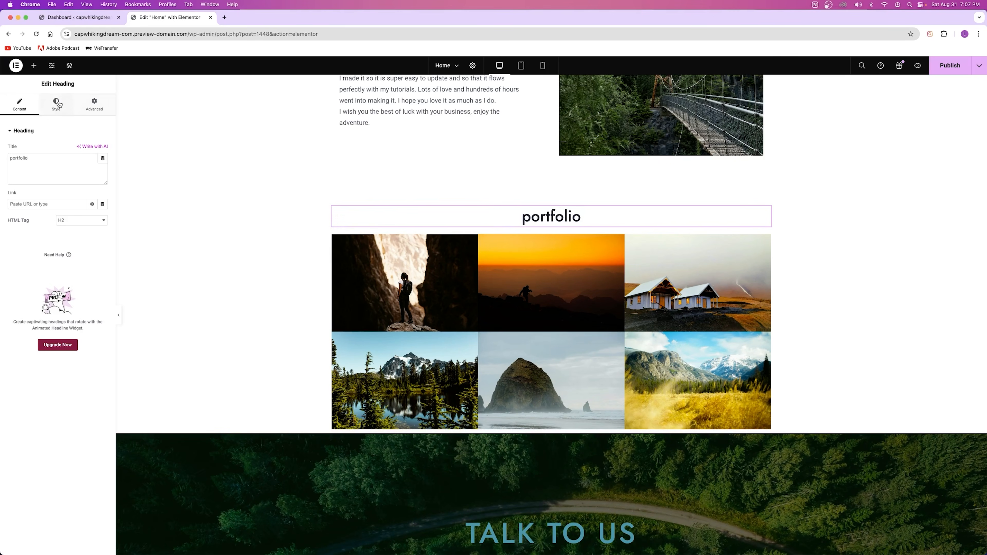
pyautogui.click(56, 104)
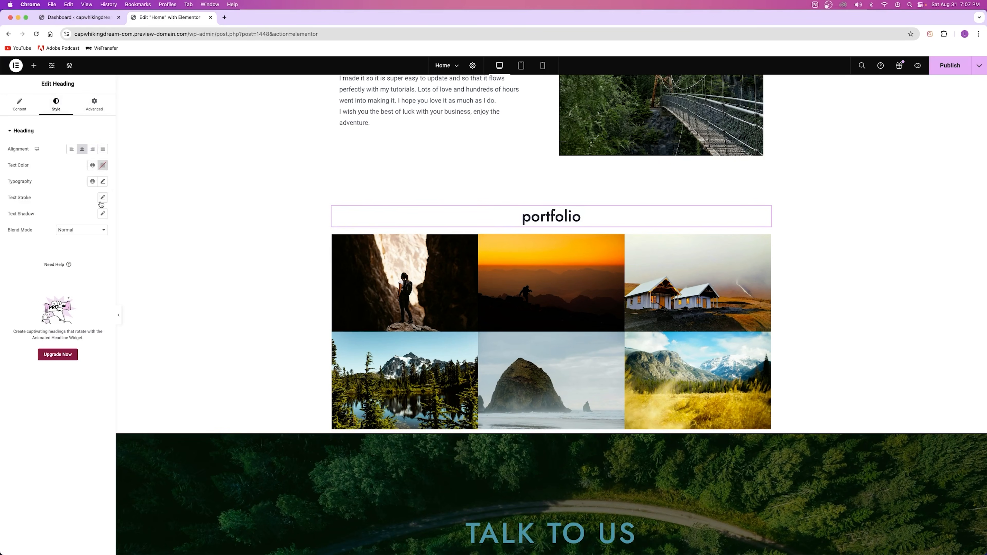
pyautogui.click(102, 181)
pyautogui.click(73, 272)
pyautogui.click(76, 296)
# - Delete the Portfolio gallery section and start a new section above Talk To Us
pyautogui.scroll(5, 481, 355)
pyautogui.scroll(5, 490, 354)
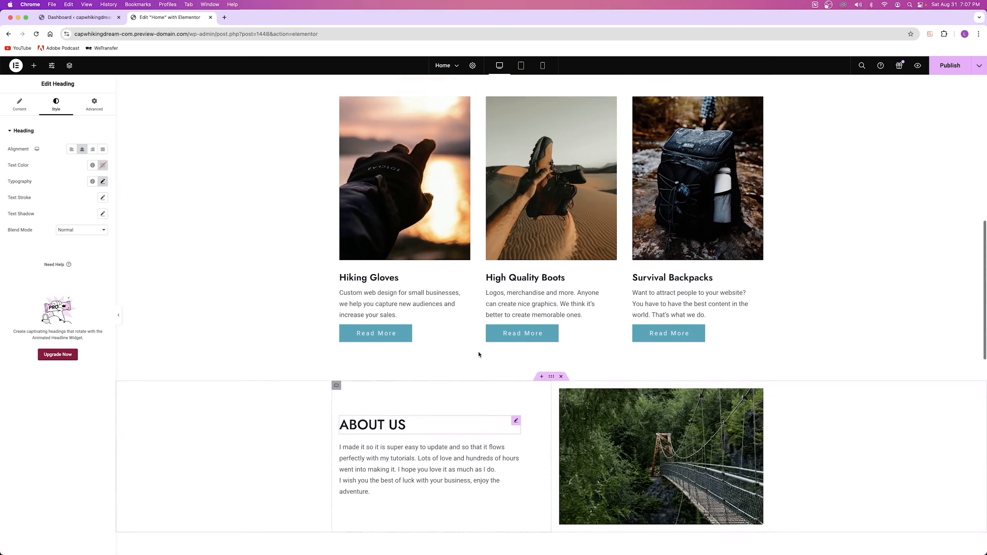
pyautogui.scroll(-10, 501, 273)
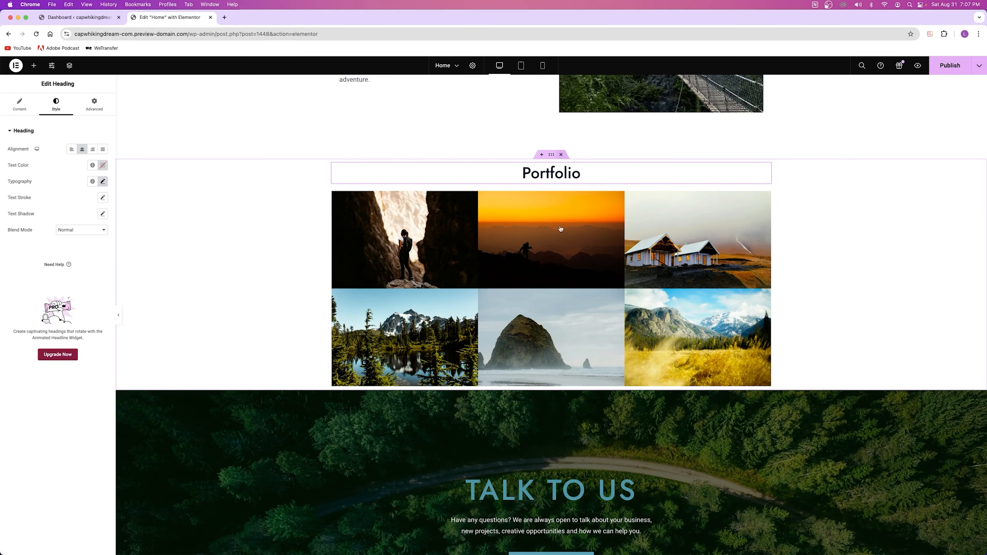
pyautogui.click(561, 154)
pyautogui.click(542, 156)
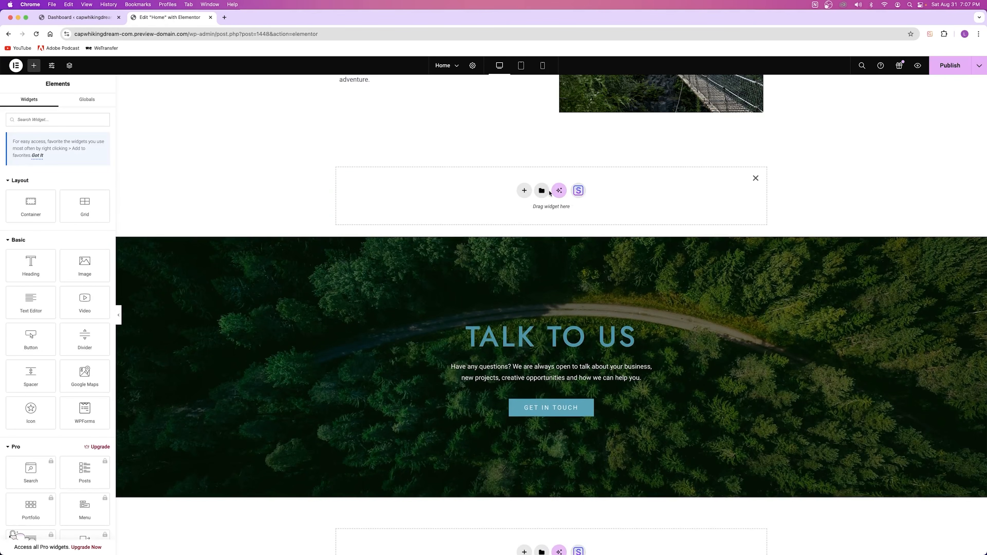
# - Filter the template library's ready-made blocks to the Testimonials category
pyautogui.click(578, 191)
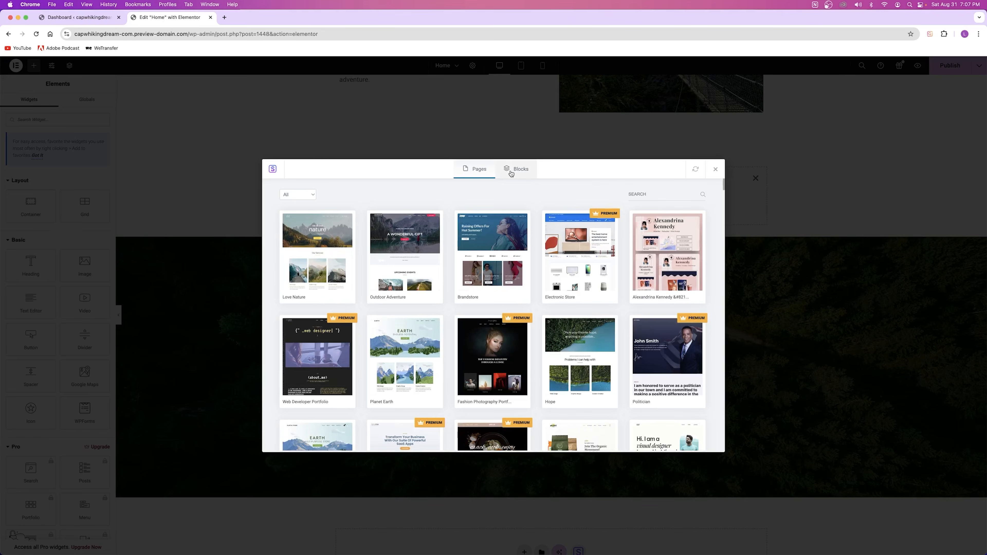
pyautogui.click(510, 173)
pyautogui.click(311, 195)
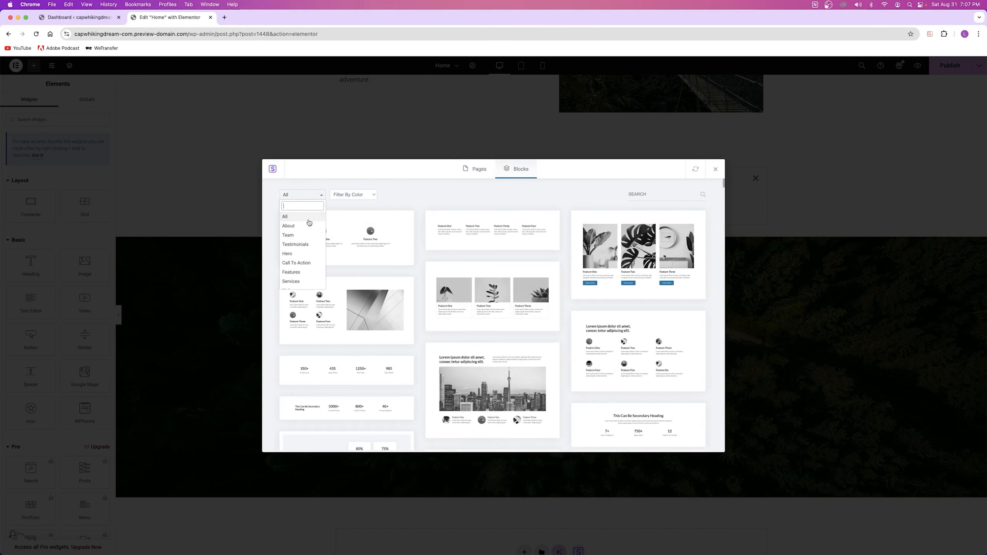
pyautogui.scroll(-3, 302, 268)
pyautogui.scroll(-5, 302, 269)
pyautogui.scroll(3, 299, 259)
pyautogui.click(300, 245)
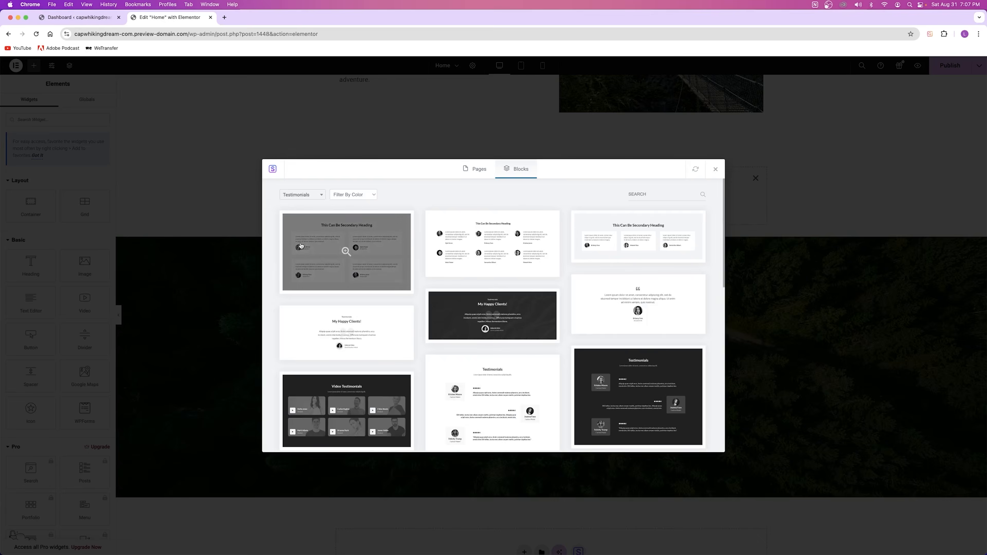
pyautogui.scroll(-5, 482, 303)
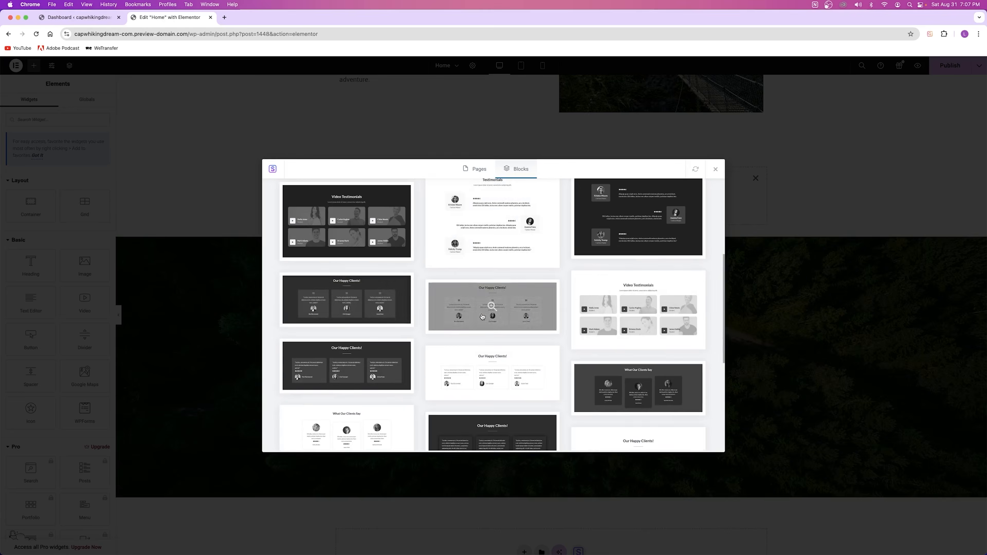
# - Import the three-review Testimonials block and remove the leftover empty placeholder section
pyautogui.click(492, 217)
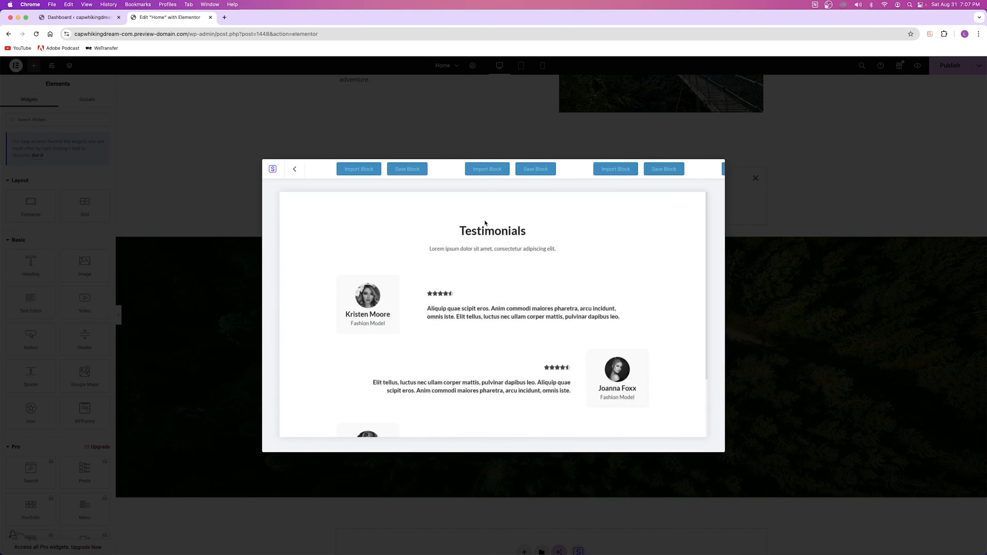
pyautogui.click(610, 171)
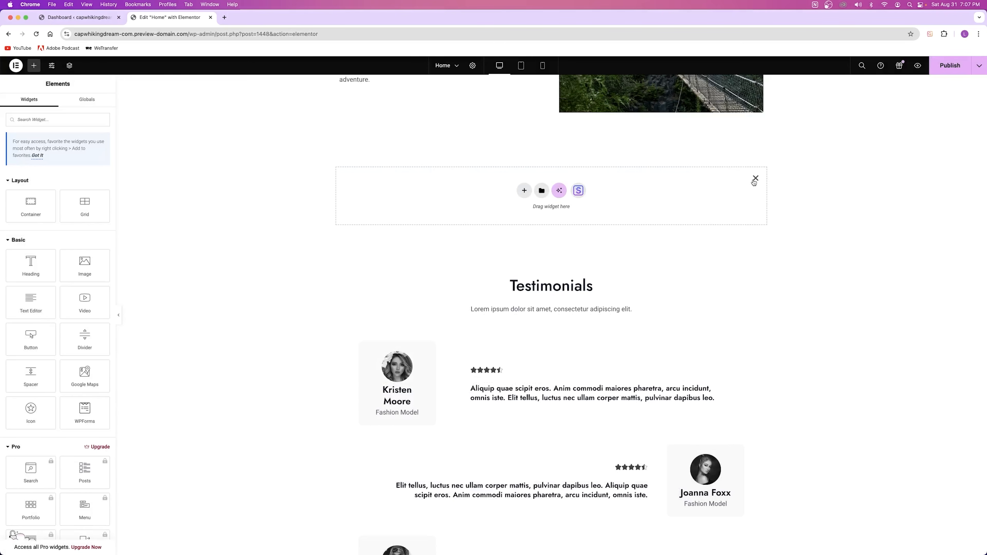
pyautogui.click(755, 179)
pyautogui.scroll(8, 487, 221)
pyautogui.scroll(-10, 486, 221)
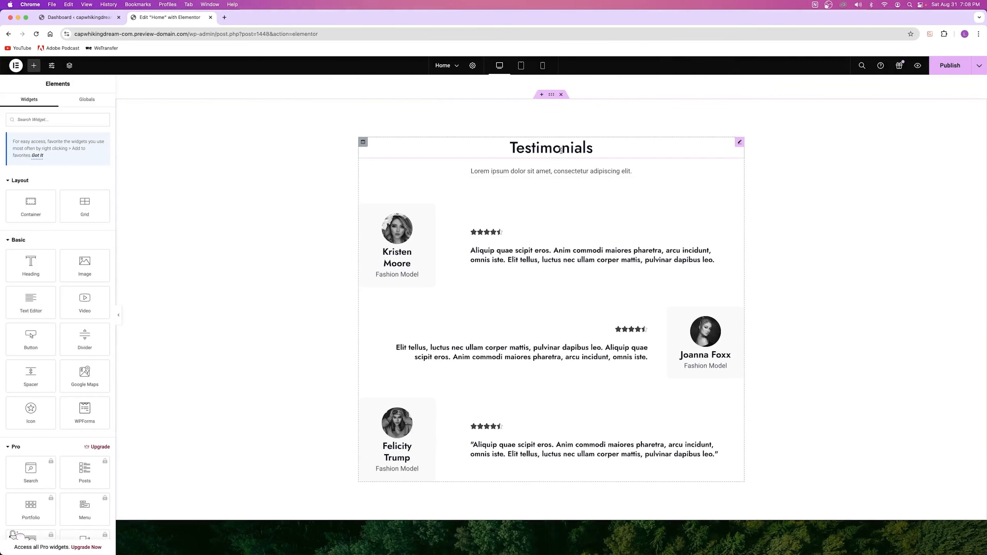
# - Replace the first testimonial's quote and reviewer name with placeholder text
pyautogui.click(535, 258)
pyautogui.write('qwfqwerawer')
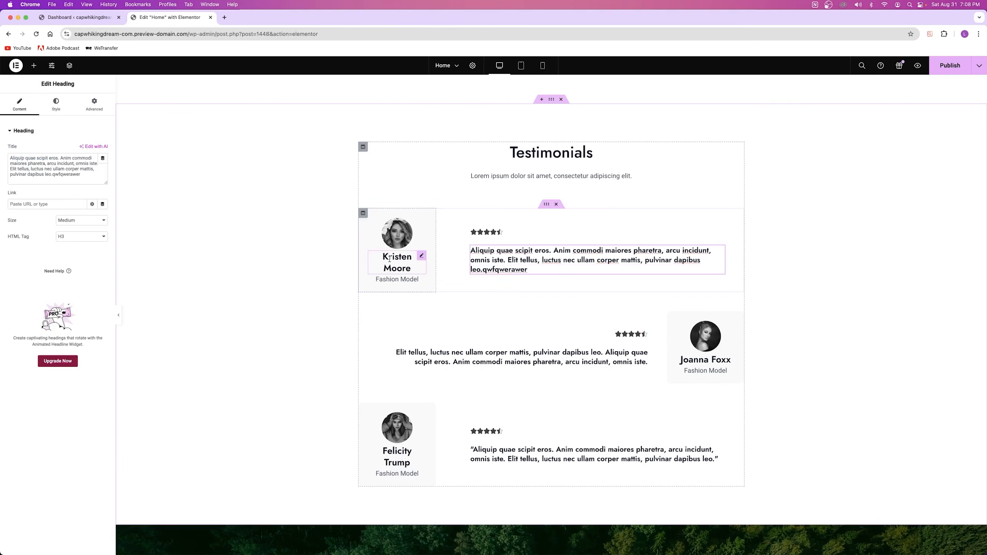
pyautogui.click(411, 267)
pyautogui.write('wfqwfasdf')
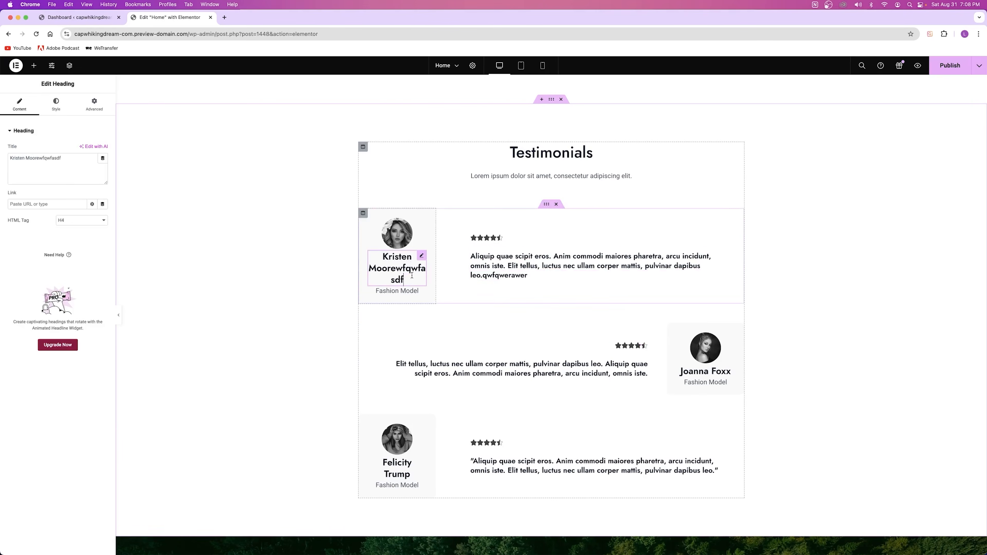
# - Set the first reviewer's profile photo to pp01.jpg
pyautogui.click(396, 233)
pyautogui.click(48, 175)
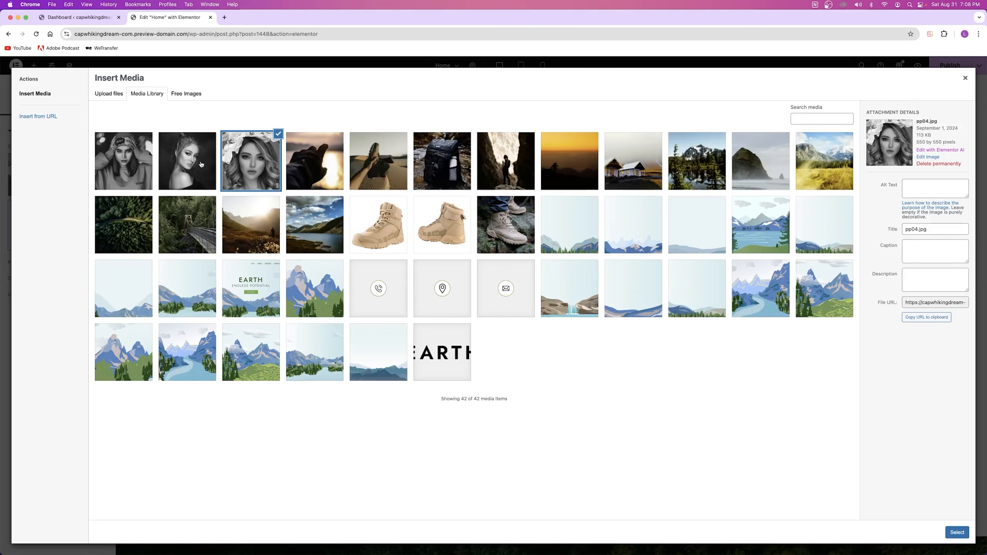
pyautogui.click(187, 164)
pyautogui.click(956, 531)
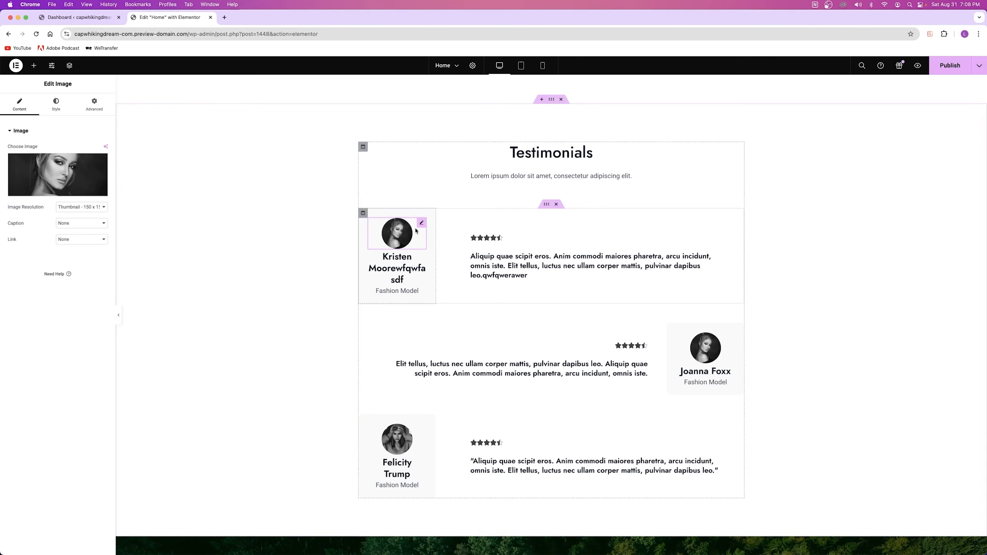
# - Start uploading a new image file from the computer for the testimonial photo
pyautogui.click(67, 162)
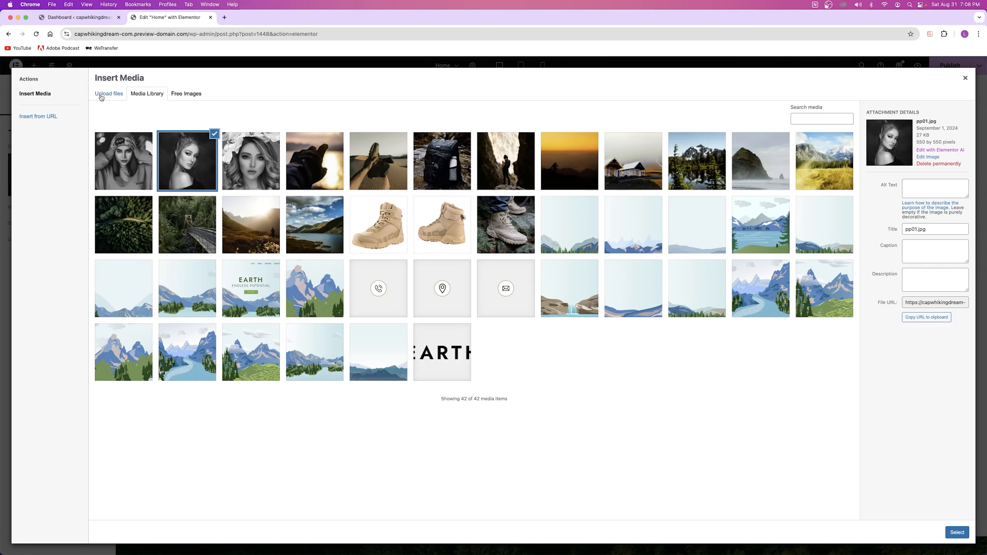
pyautogui.click(101, 98)
pyautogui.click(530, 264)
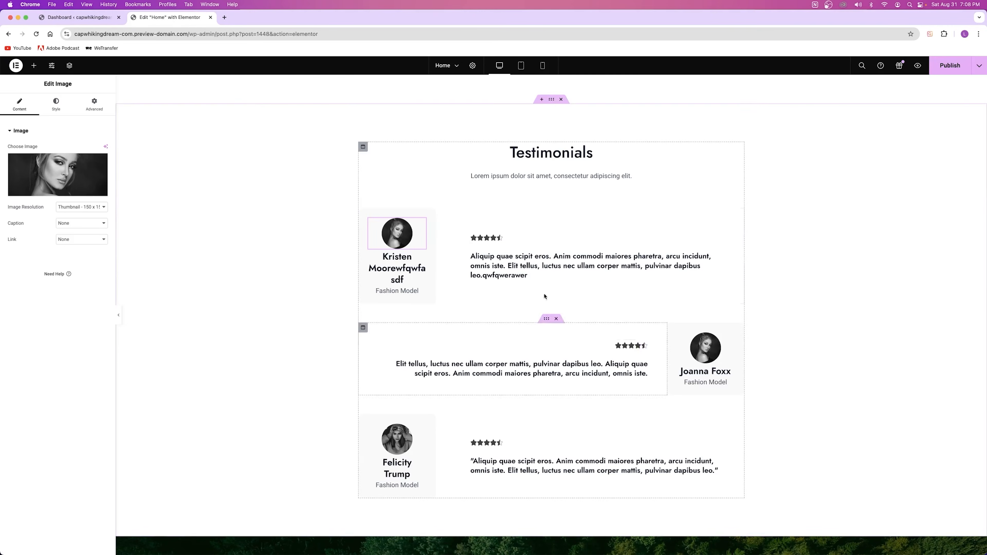
pyautogui.scroll(15, 505, 272)
pyautogui.scroll(5, 492, 219)
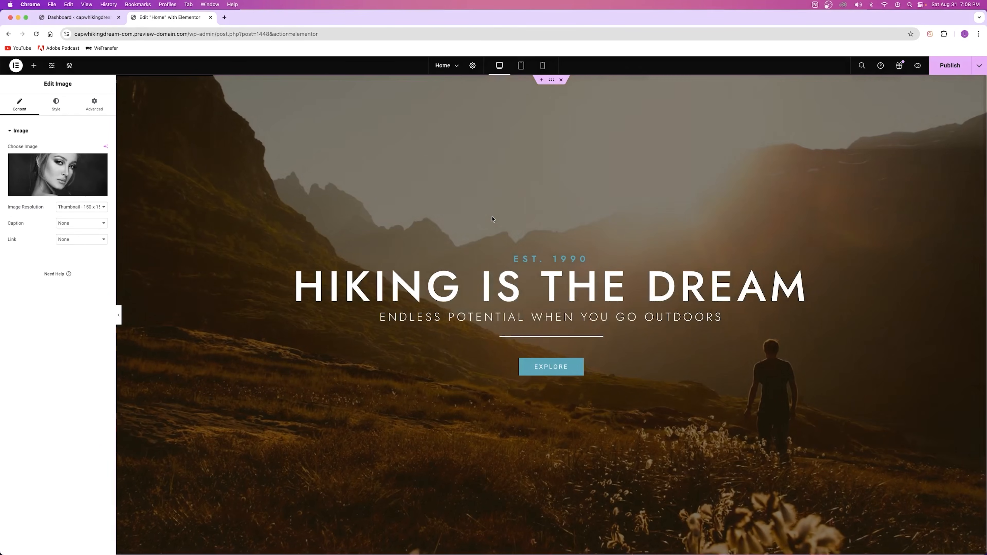
pyautogui.scroll(-15, 492, 219)
pyautogui.scroll(-3, 492, 218)
pyautogui.scroll(10, 564, 193)
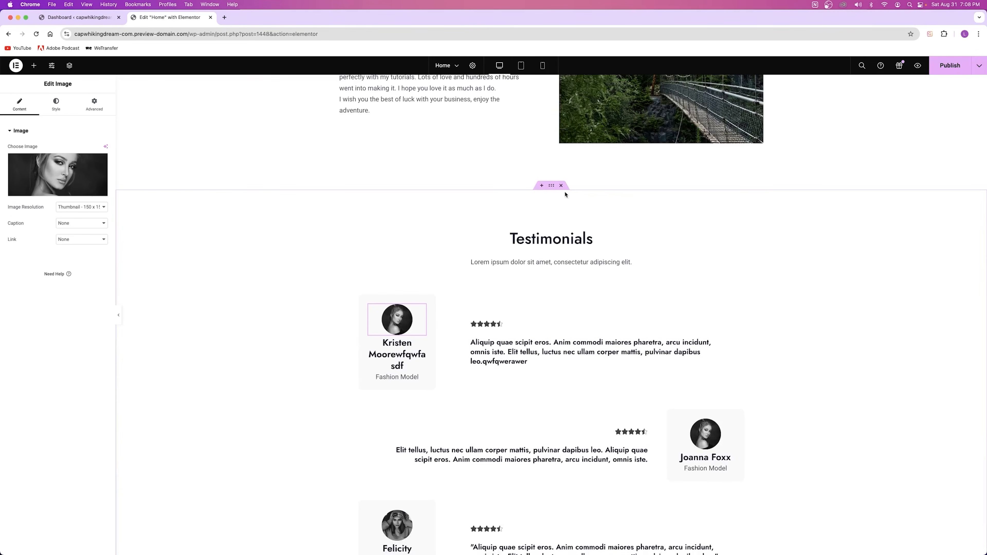
# - Delete the Testimonials section and publish the Home page
pyautogui.click(561, 186)
pyautogui.scroll(15, 539, 317)
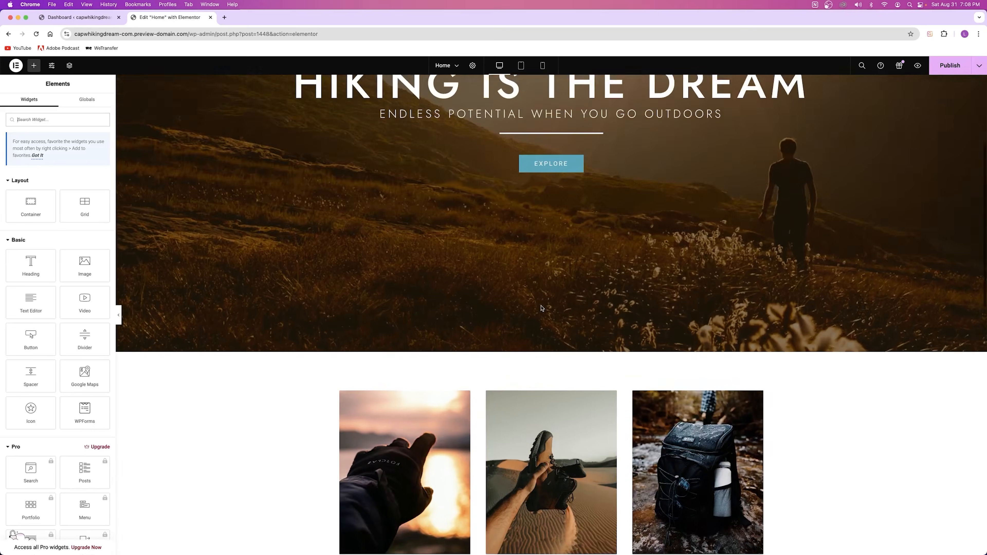
pyautogui.scroll(-15, 504, 282)
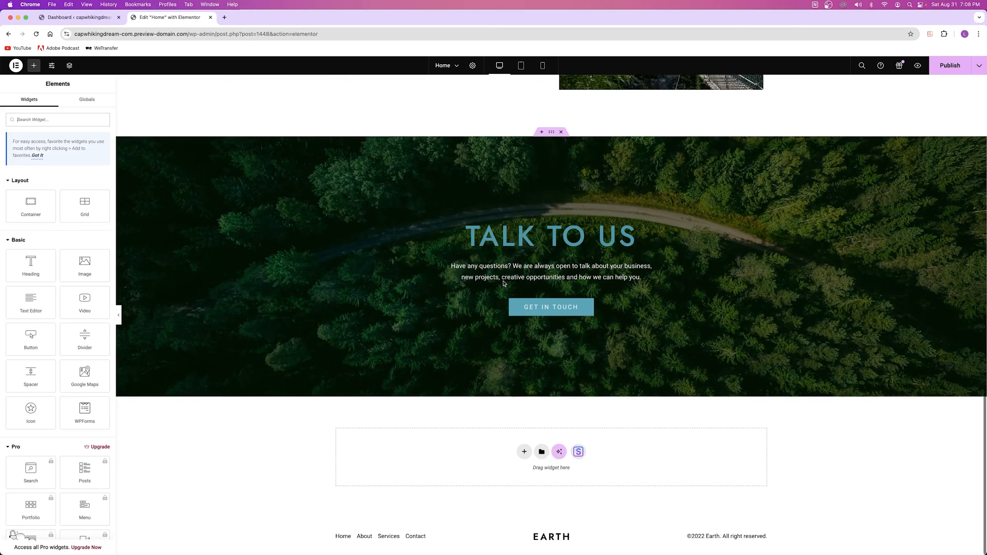
pyautogui.scroll(20, 544, 272)
pyautogui.click(943, 72)
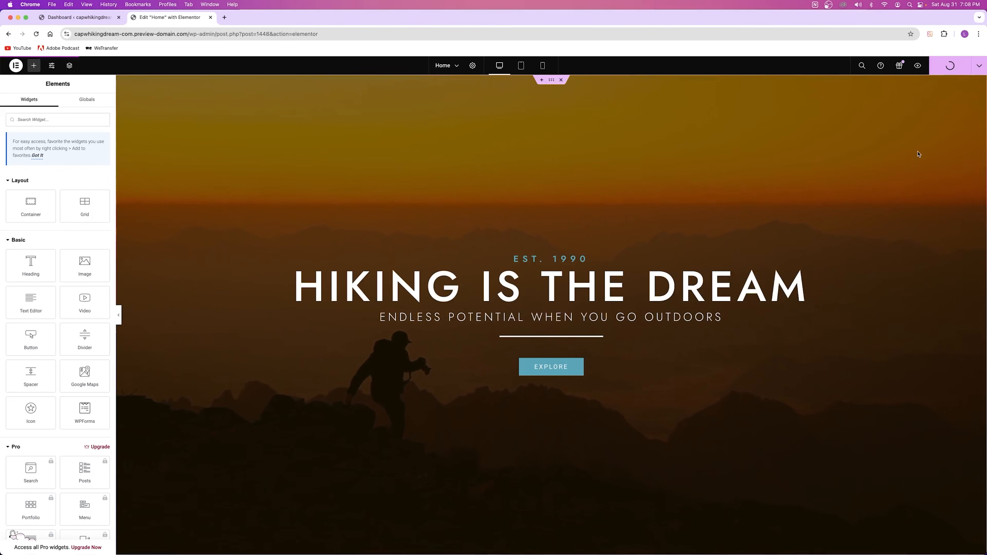
# - Switch the editor to the About page and dismiss the hosting preview banner
pyautogui.click(446, 66)
pyautogui.click(447, 100)
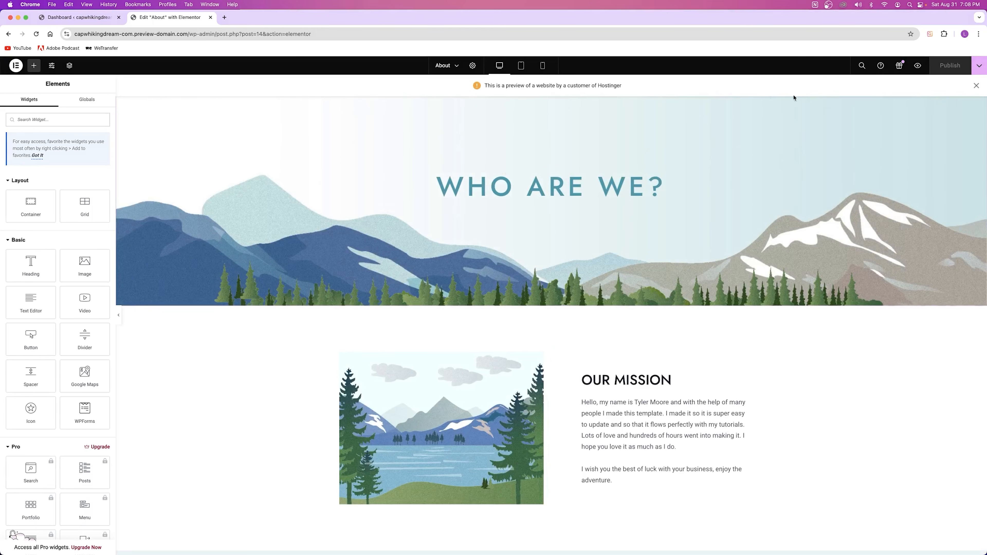
pyautogui.click(976, 86)
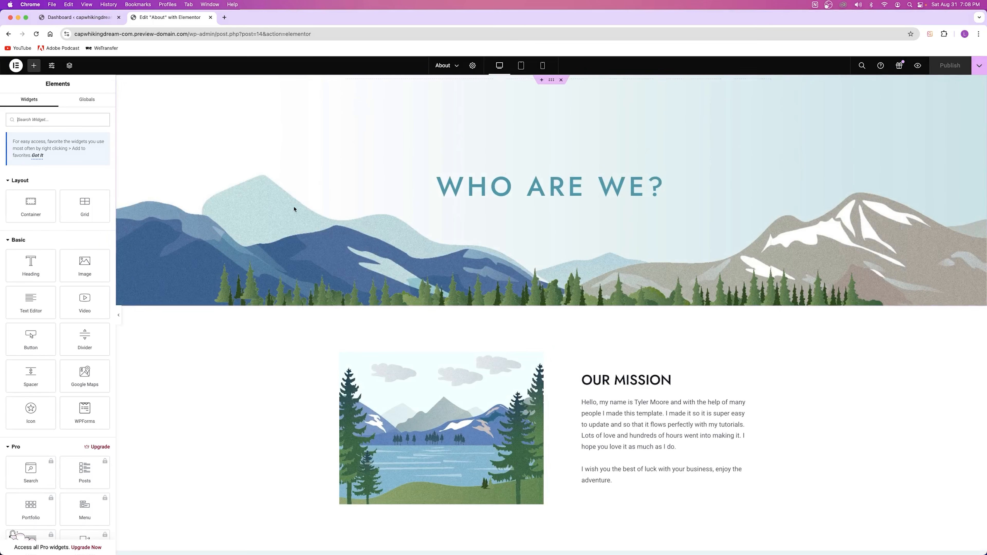
# - Set the hero container's background image to the suspension bridge photo
pyautogui.rightClick(279, 211)
pyautogui.click(313, 217)
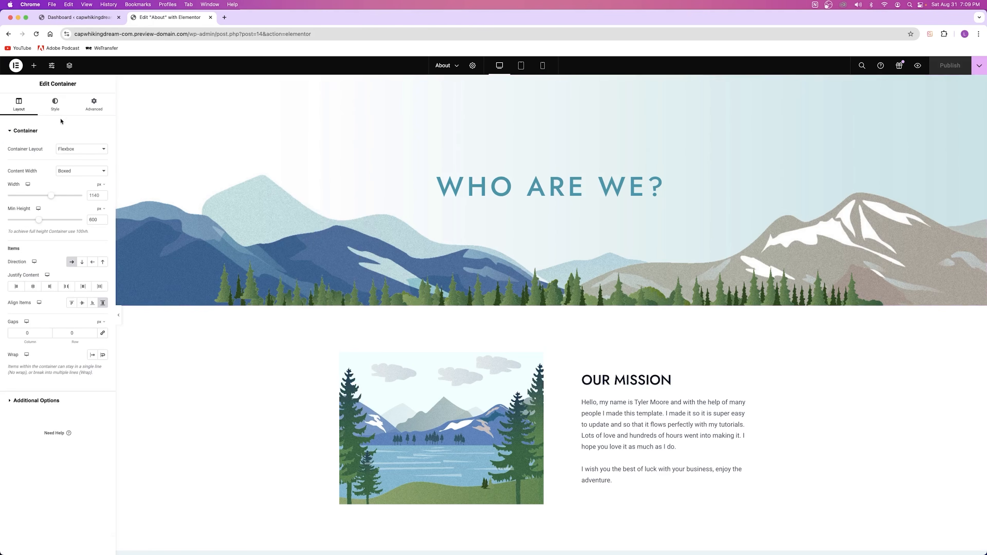
pyautogui.click(55, 104)
pyautogui.click(58, 220)
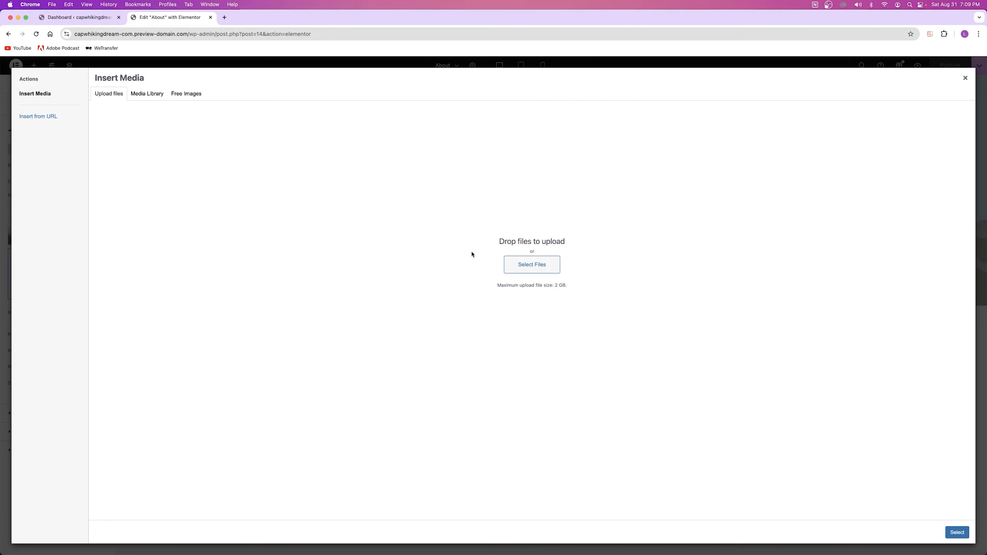
pyautogui.click(166, 94)
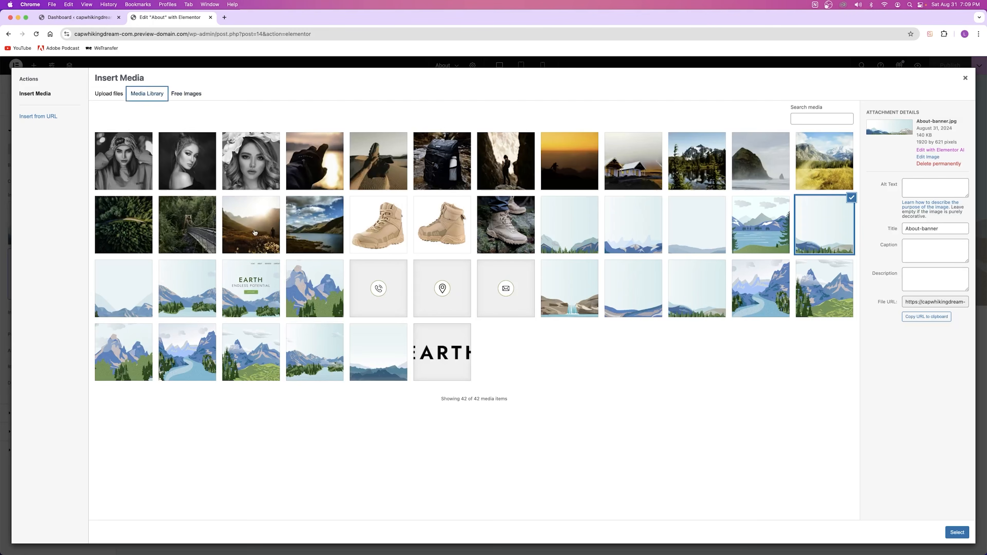
pyautogui.click(186, 225)
pyautogui.click(957, 532)
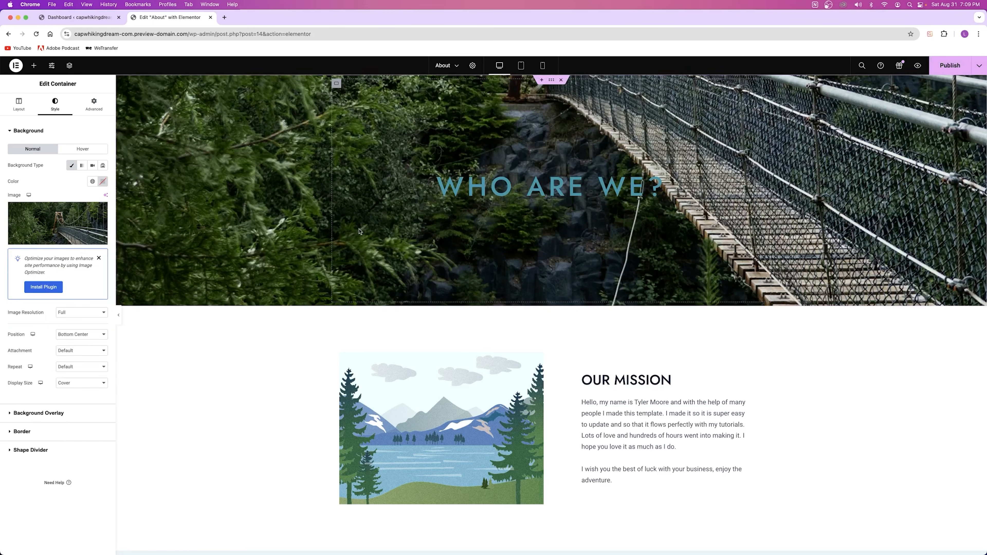
# - Position the bridge background at Center Center with No-repeat
pyautogui.click(74, 333)
pyautogui.click(77, 285)
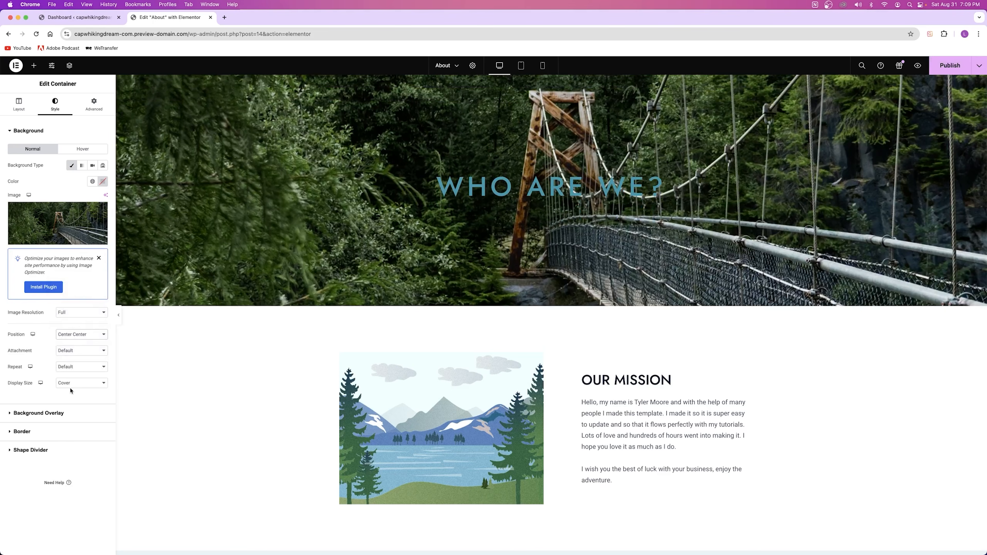
pyautogui.click(68, 370)
pyautogui.click(70, 375)
# - Add a dark classic colour overlay to the hero background
pyautogui.click(58, 412)
pyautogui.click(92, 184)
pyautogui.click(103, 200)
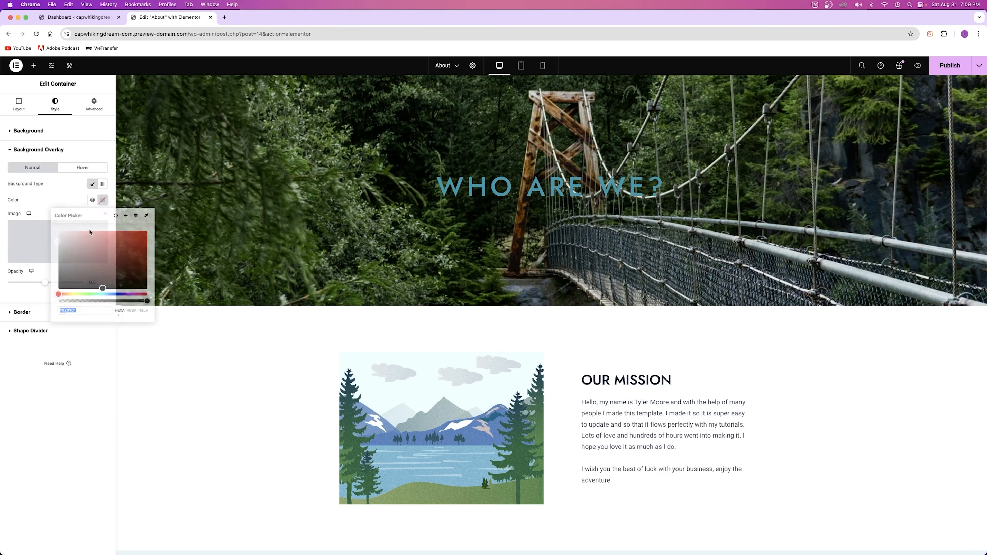
pyautogui.click(84, 294)
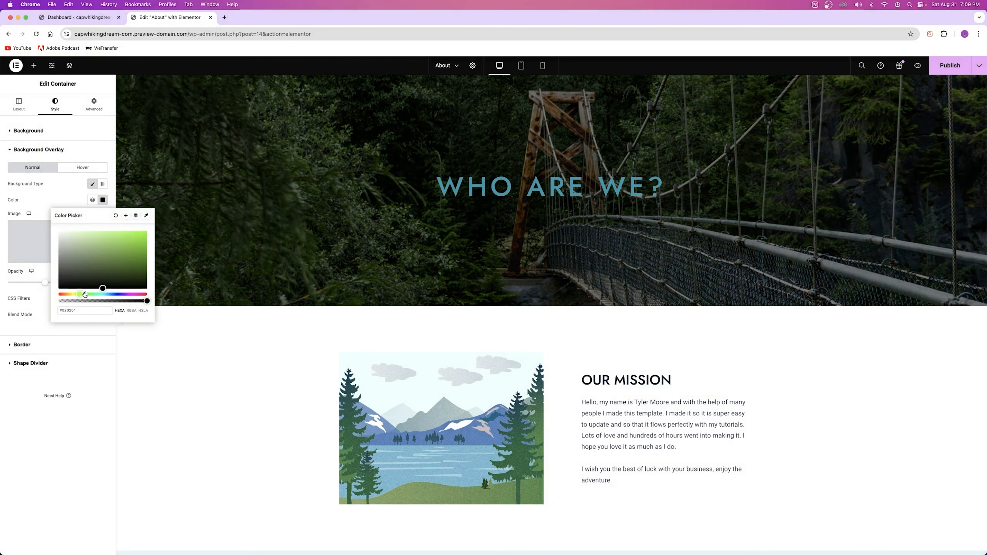
pyautogui.moveTo(126, 263); pyautogui.dragTo(42, 311)
pyautogui.click(63, 198)
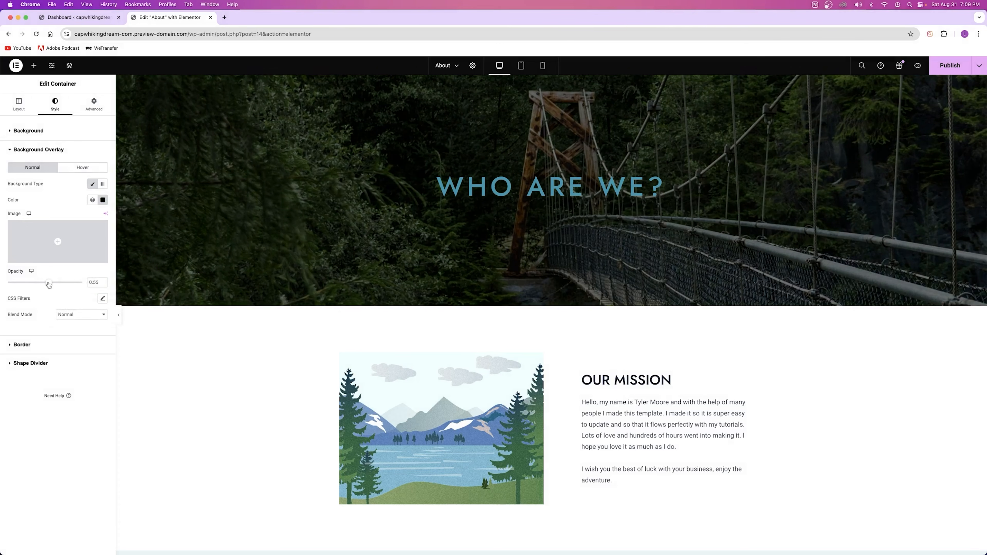
# - Enlarge the WHO ARE WE? heading's typography size to 98 px
pyautogui.click(385, 205)
pyautogui.click(56, 104)
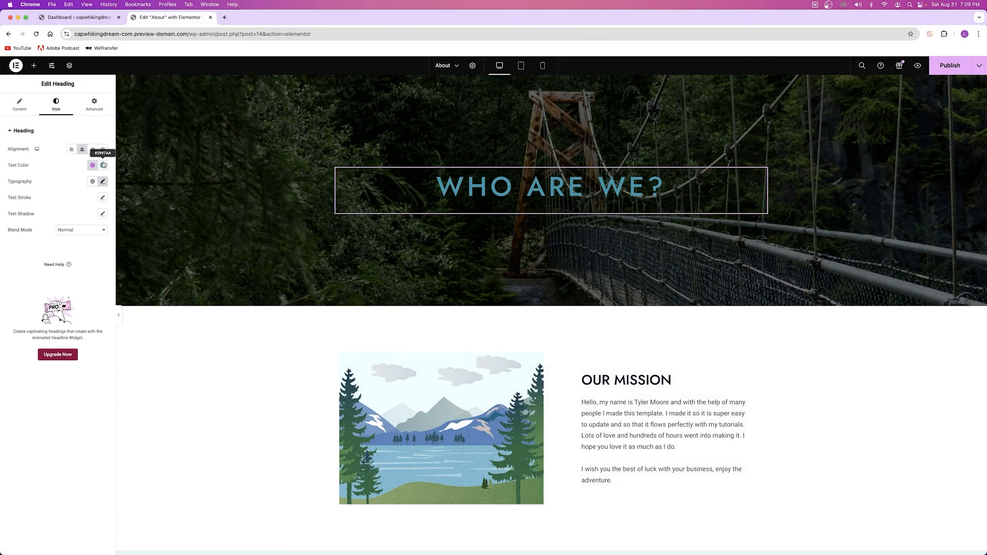
pyautogui.click(103, 182)
pyautogui.moveTo(37, 244); pyautogui.dragTo(45, 244)
pyautogui.click(97, 241)
pyautogui.click(96, 241)
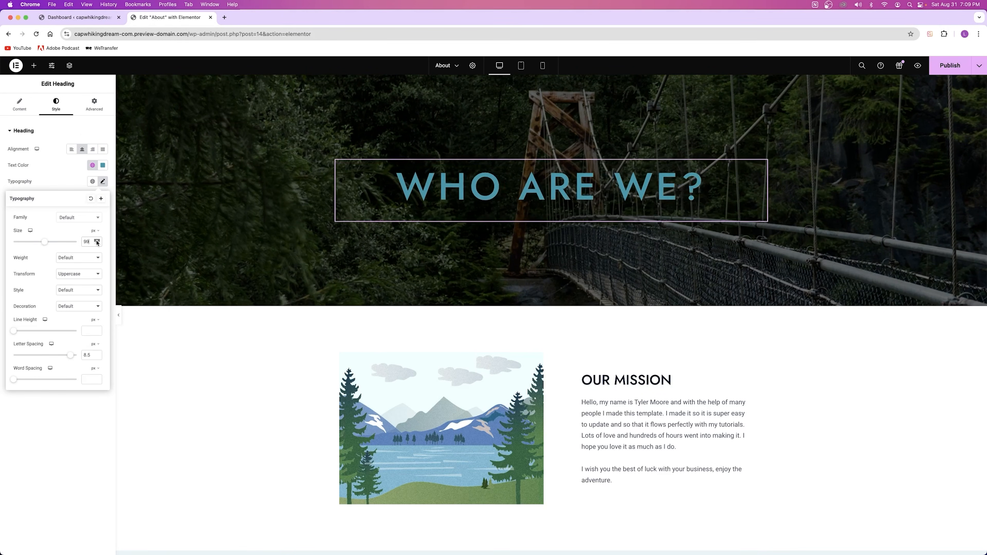
pyautogui.click(388, 206)
pyautogui.scroll(-3, 401, 272)
pyautogui.click(402, 281)
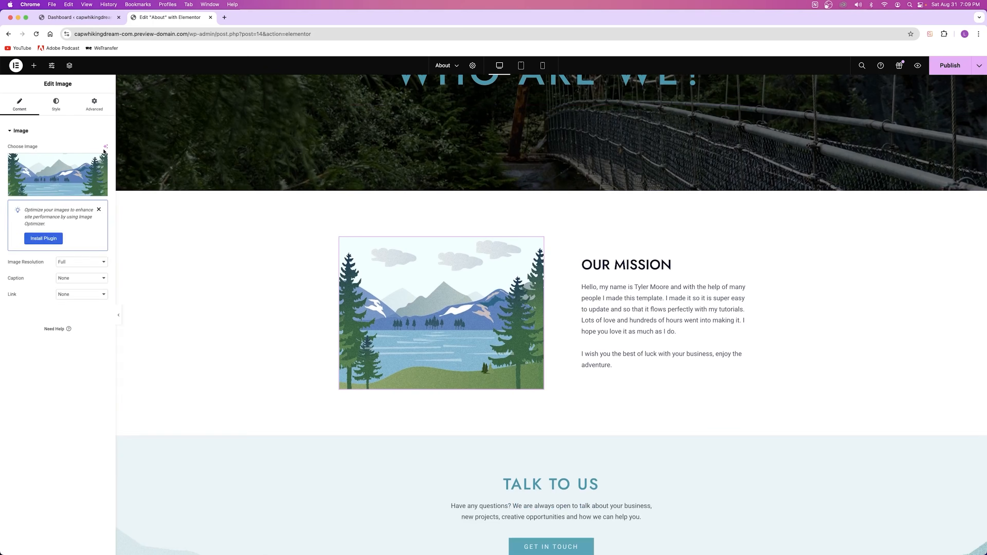
# - Search free images for 'team' and insert the Three Persons Sitting photo as the Our Mission image
pyautogui.click(65, 164)
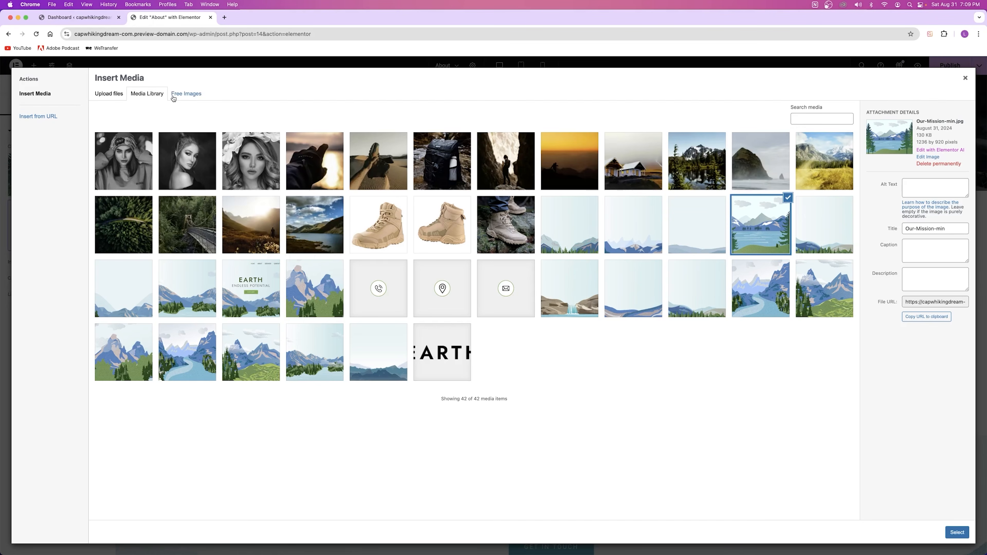
pyautogui.click(174, 96)
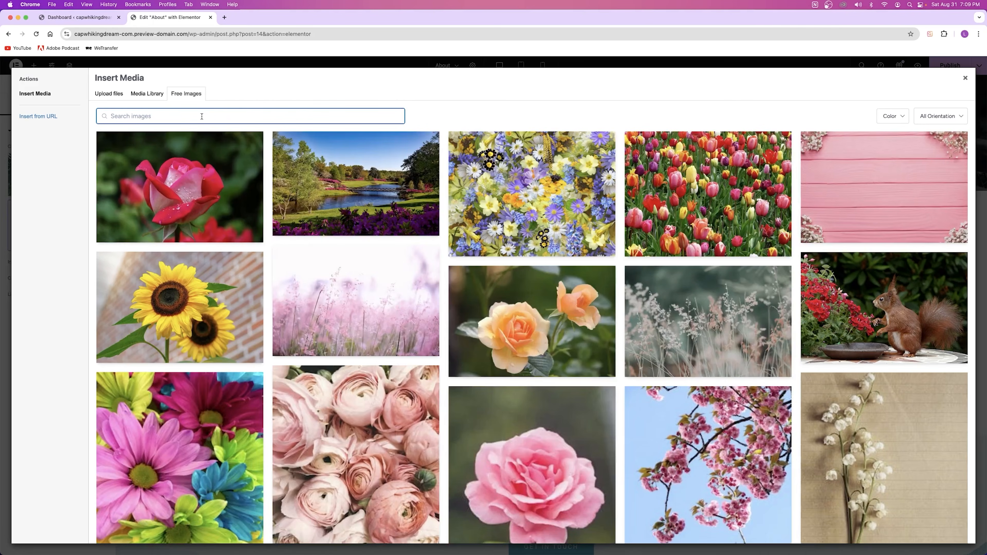
pyautogui.write('team')
pyautogui.scroll(-10, 549, 241)
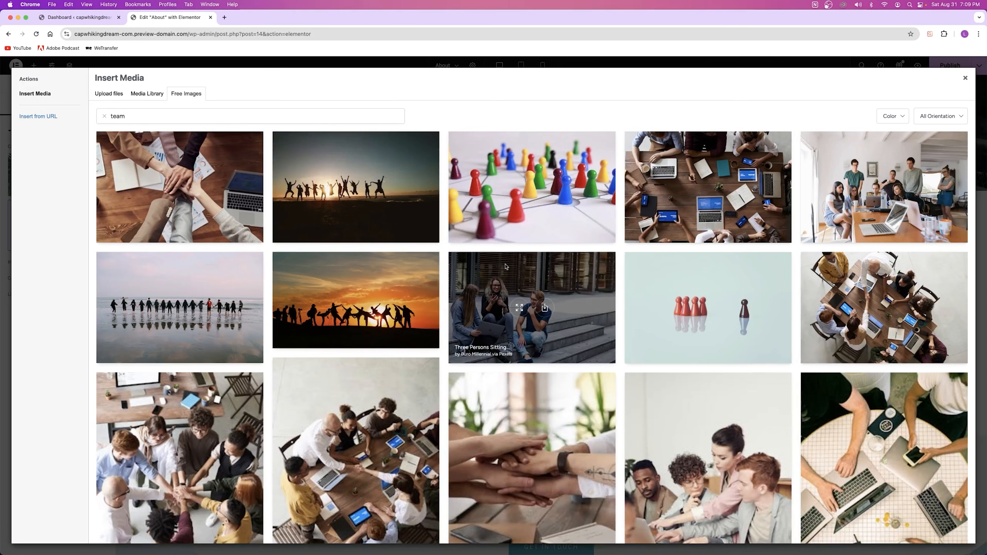
pyautogui.click(549, 310)
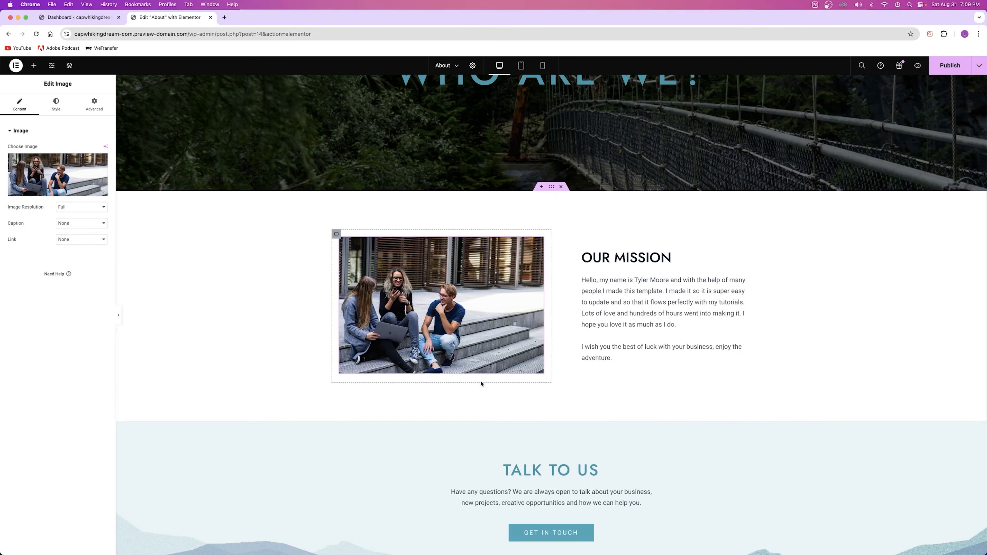
pyautogui.scroll(3, 430, 298)
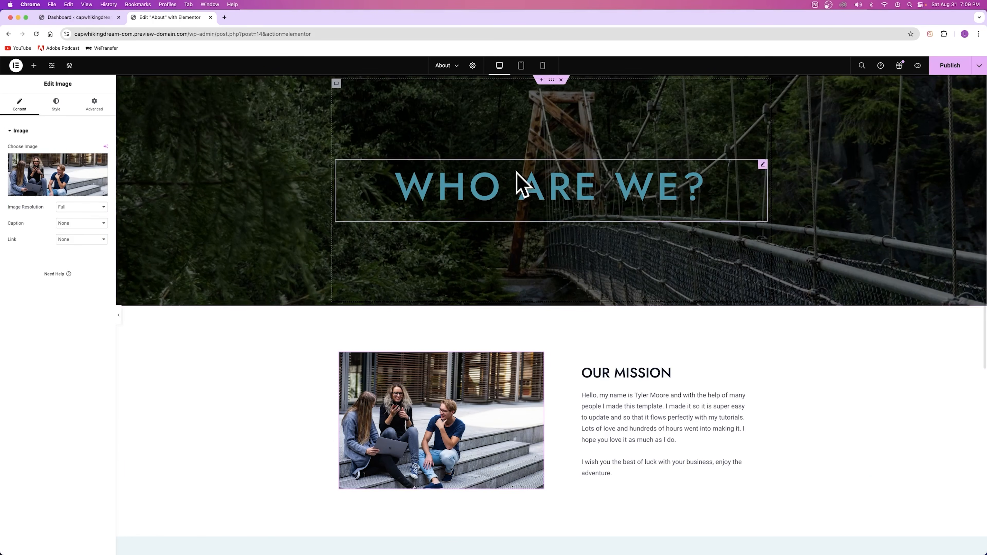
pyautogui.scroll(-3, 502, 245)
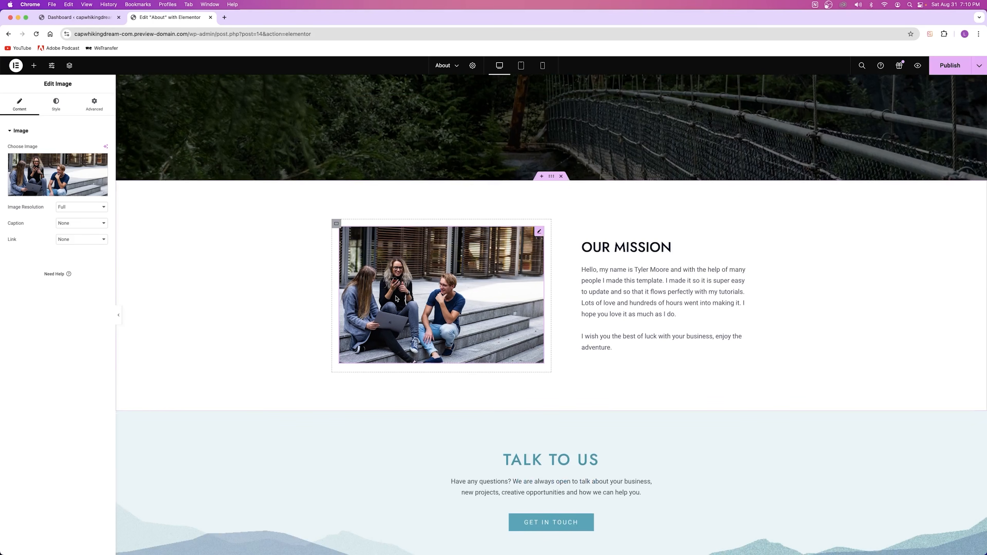
# - Set the TALK TO US container background to the yellow meadow mountain photo
pyautogui.scroll(-5, 415, 292)
pyautogui.rightClick(244, 266)
pyautogui.click(273, 275)
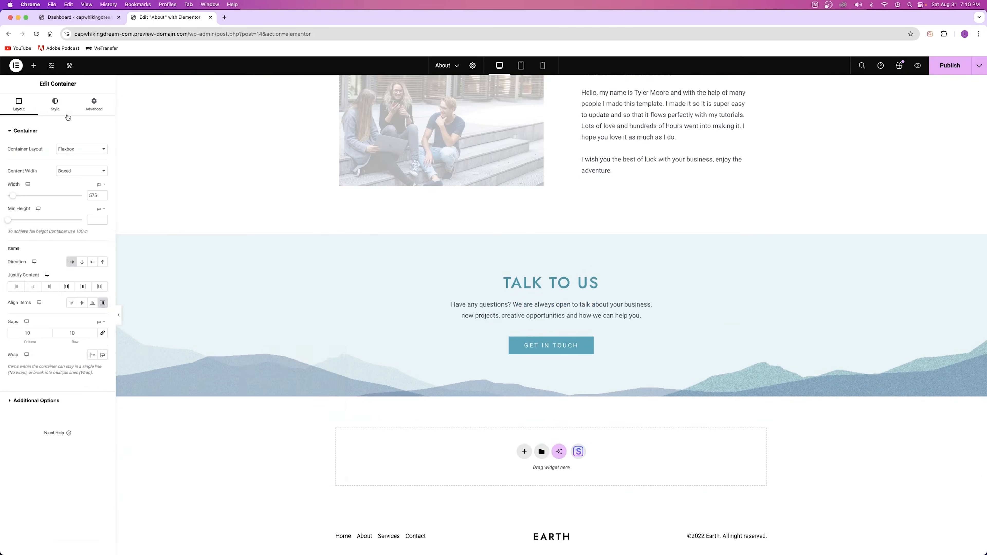
pyautogui.click(55, 104)
pyautogui.click(57, 220)
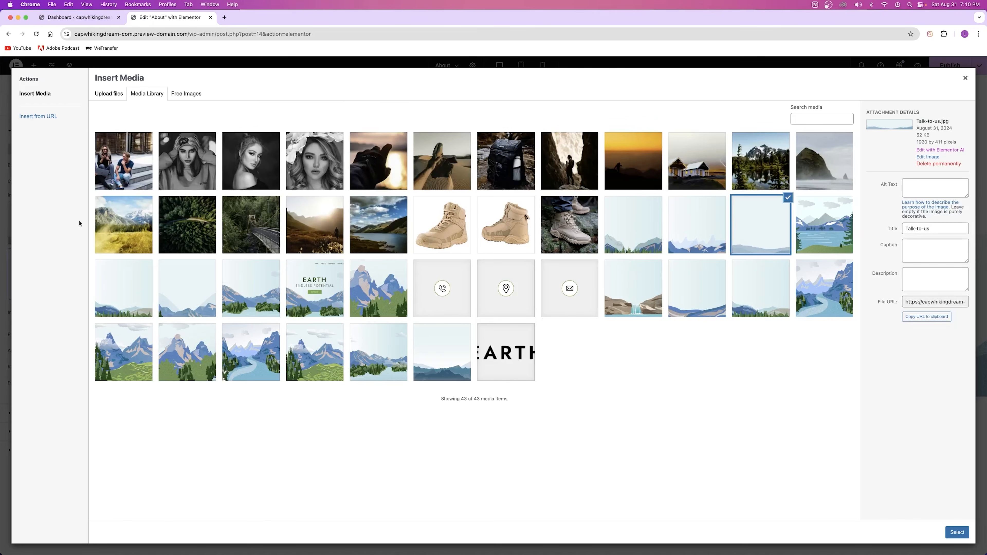
pyautogui.click(396, 225)
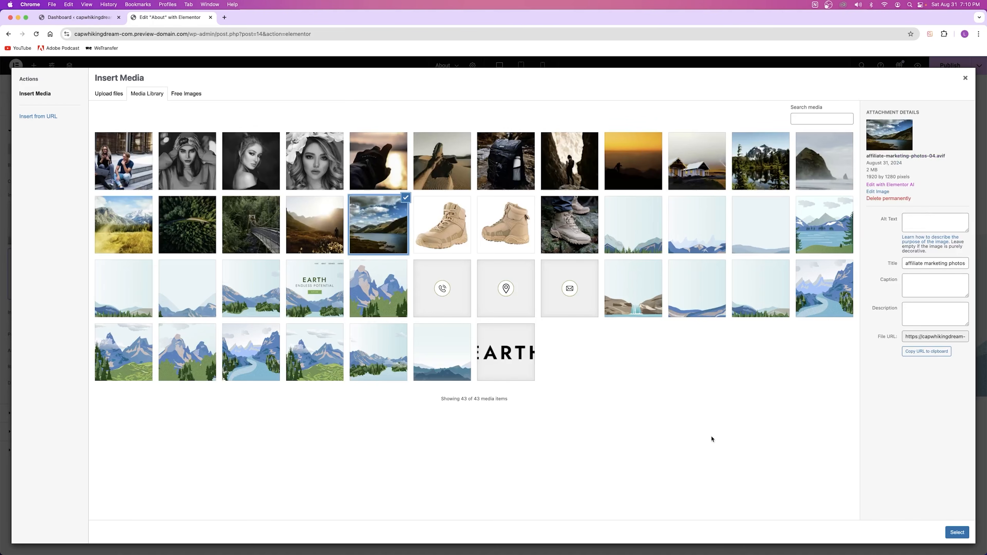
pyautogui.click(803, 185)
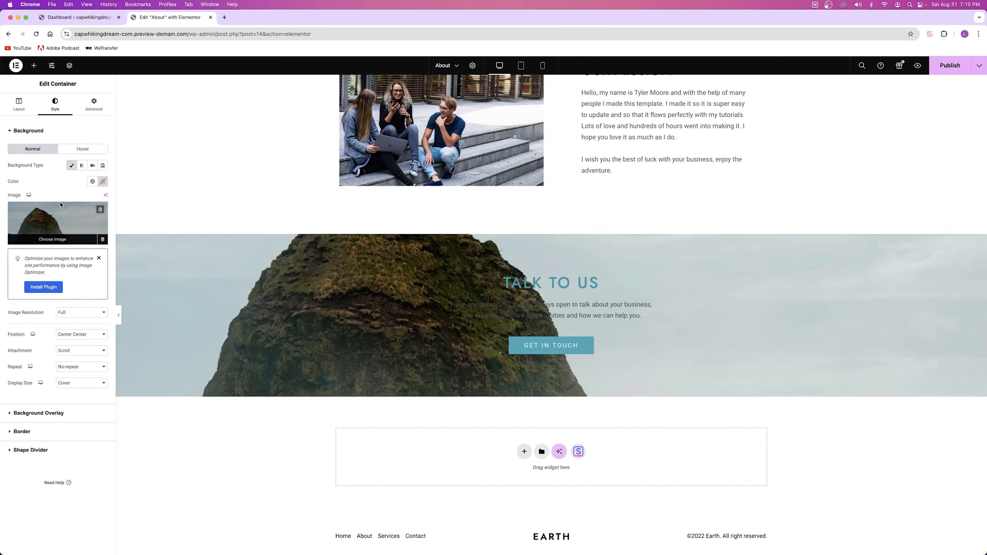
pyautogui.click(63, 216)
pyautogui.click(124, 236)
pyautogui.click(958, 533)
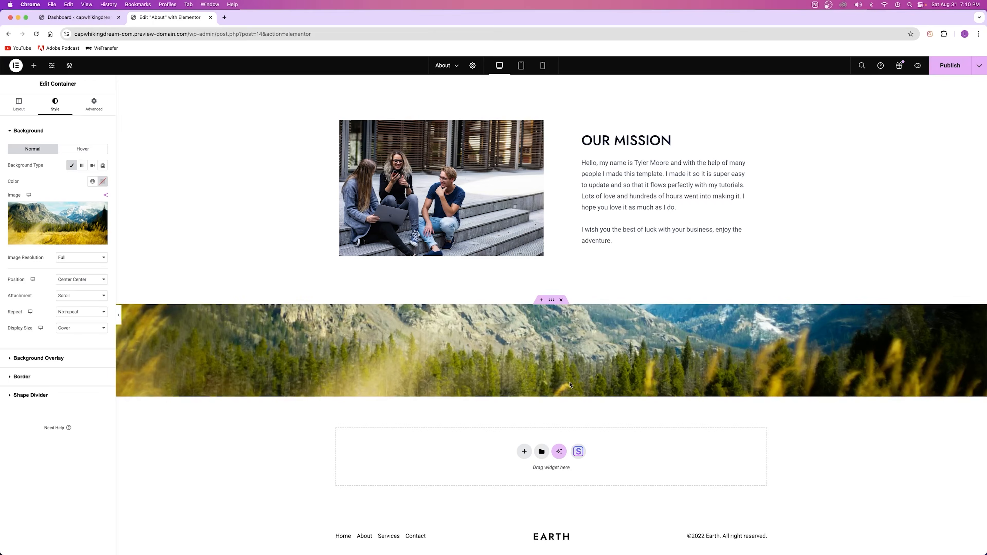
# - Add a classic dark overlay to the Talk to Us section background
pyautogui.scroll(-3, 445, 351)
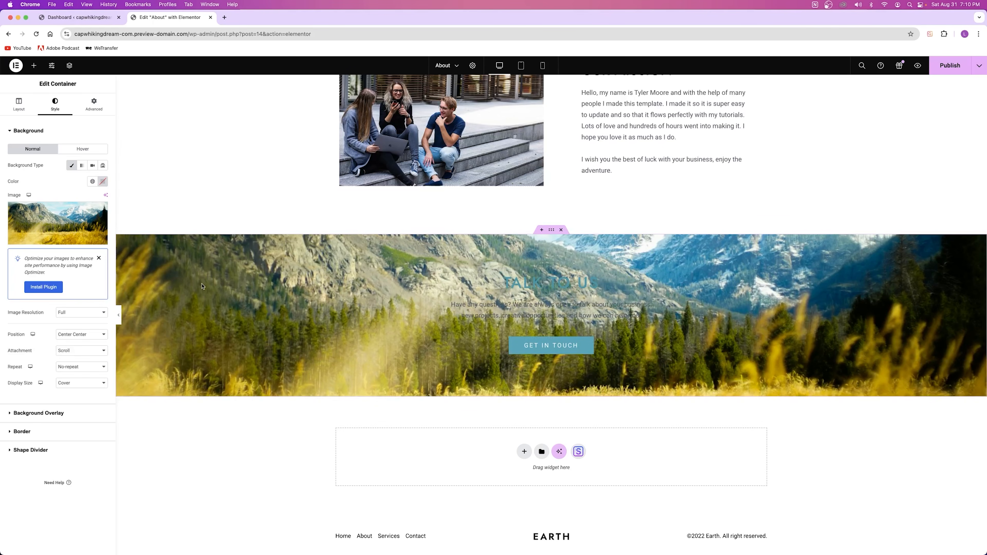
pyautogui.rightClick(202, 284)
pyautogui.click(217, 291)
pyautogui.click(49, 412)
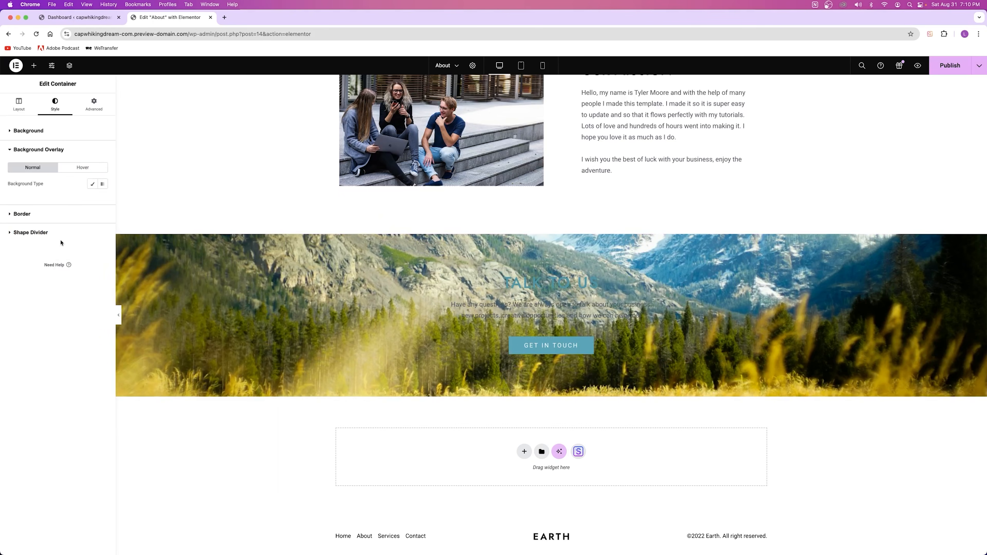
pyautogui.click(93, 183)
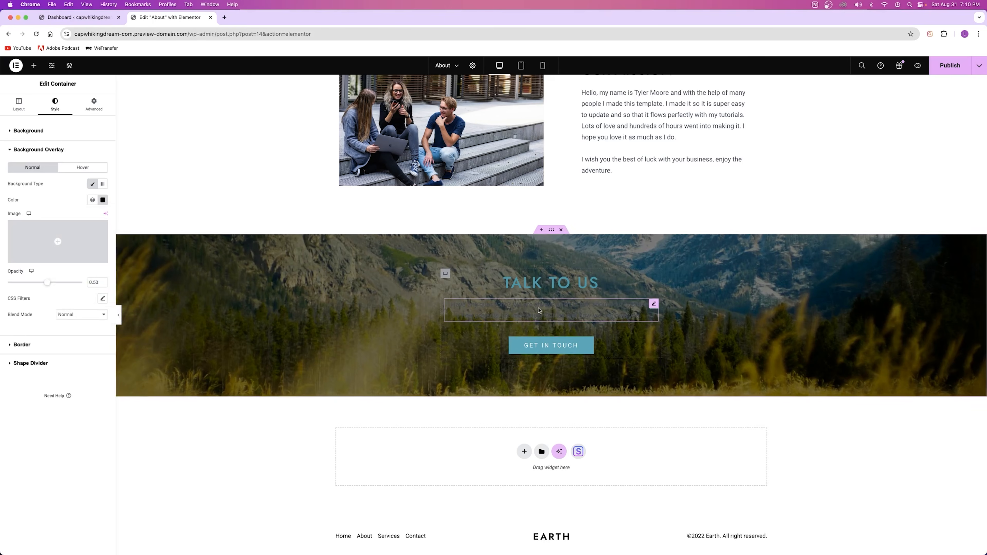
# - Make the paragraph under TALK TO US white using the global colour
pyautogui.click(517, 310)
pyautogui.click(56, 106)
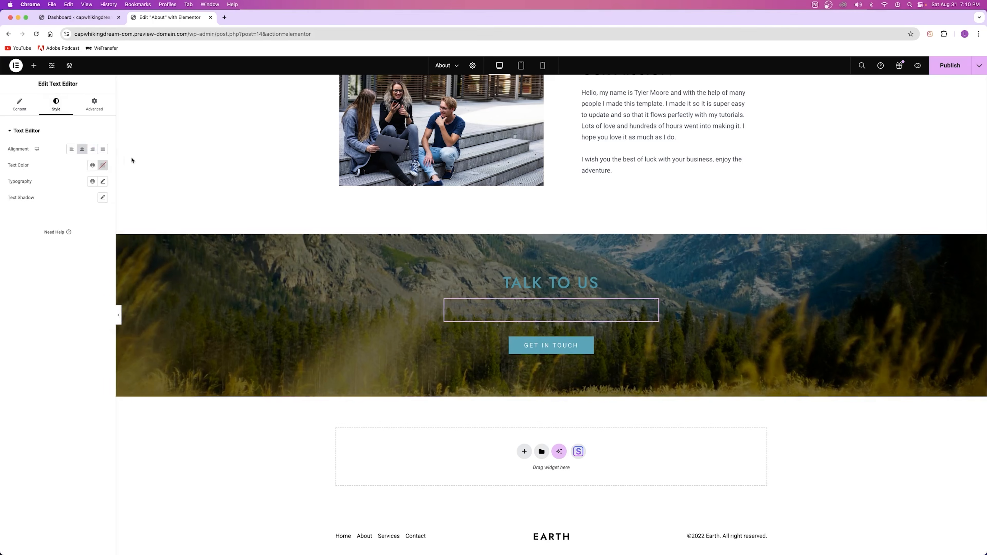
pyautogui.click(102, 164)
pyautogui.moveTo(95, 201); pyautogui.dragTo(72, 203)
pyautogui.click(93, 166)
pyautogui.click(54, 325)
# - Edit the OUR MISSION paragraph so a blank line precedes its closing sentence
pyautogui.scroll(8, 515, 341)
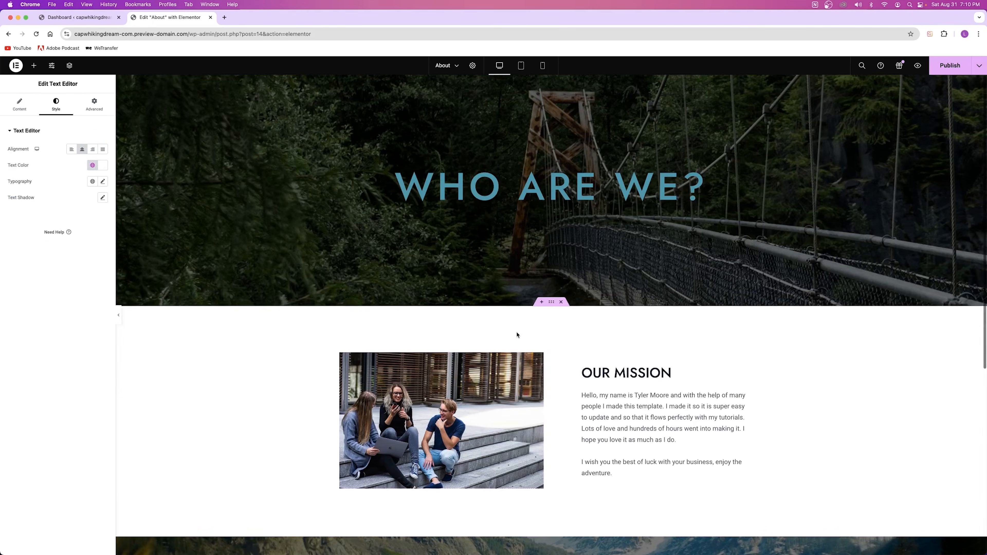
pyautogui.scroll(-8, 519, 331)
pyautogui.scroll(8, 519, 334)
pyautogui.scroll(-3, 518, 330)
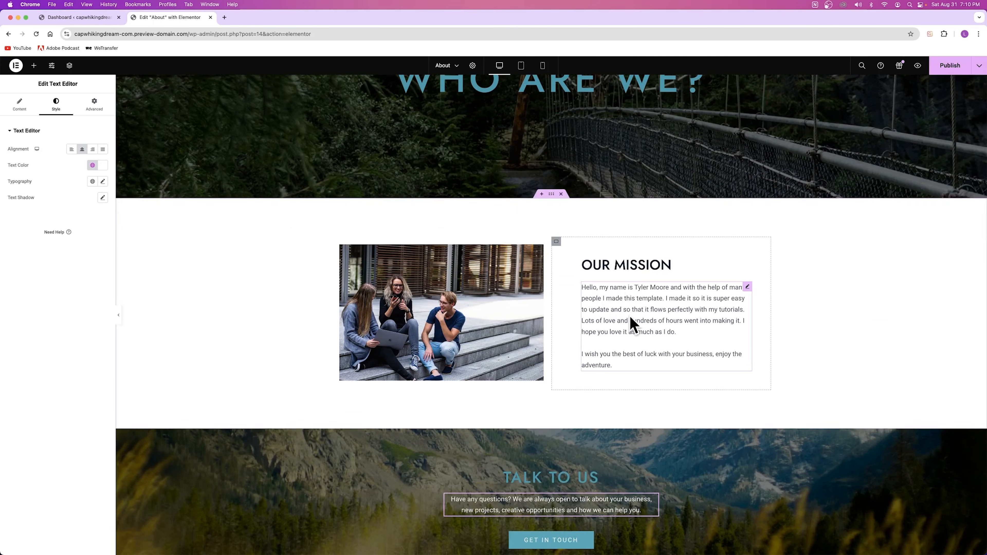
pyautogui.click(632, 316)
pyautogui.scroll(-2, 631, 315)
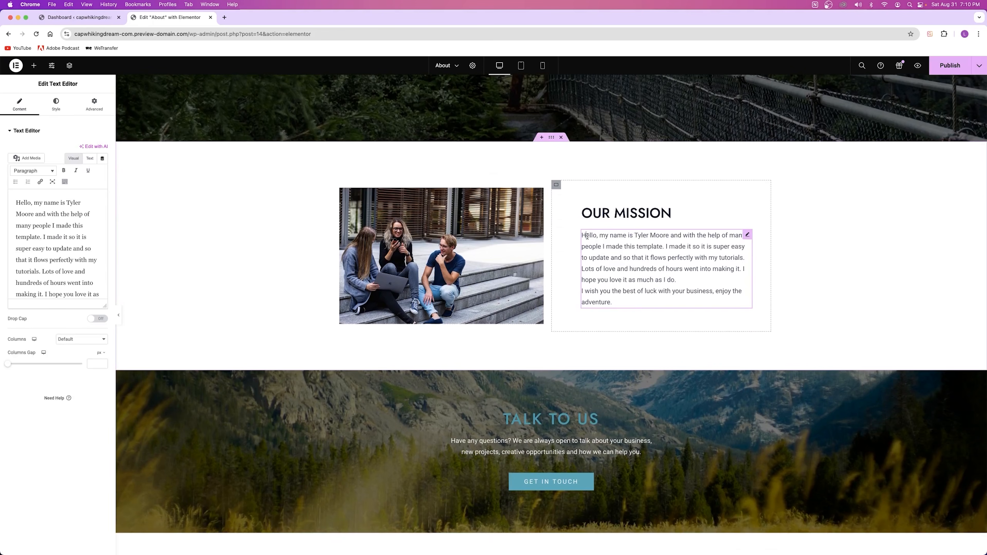
pyautogui.moveTo(586, 236); pyautogui.dragTo(603, 287)
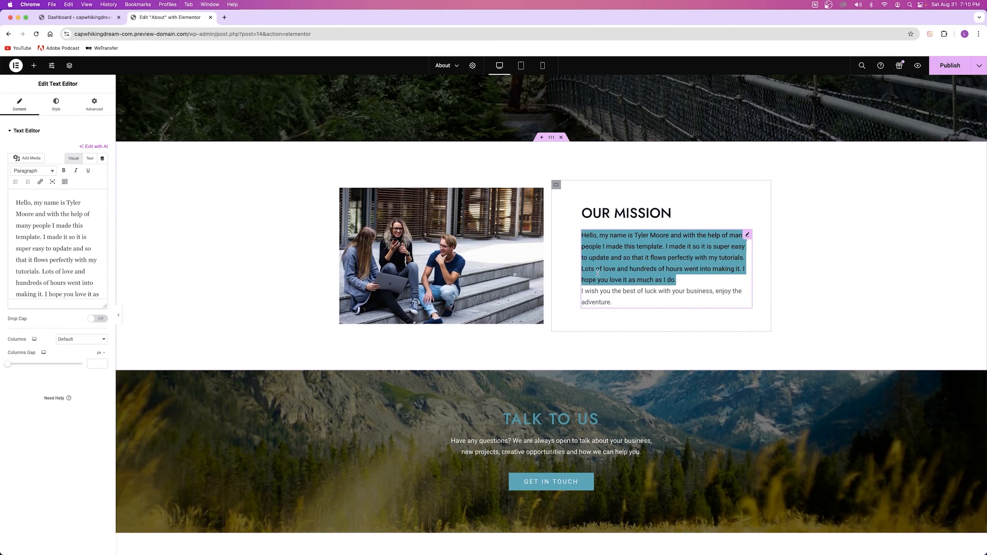
pyautogui.click(603, 287)
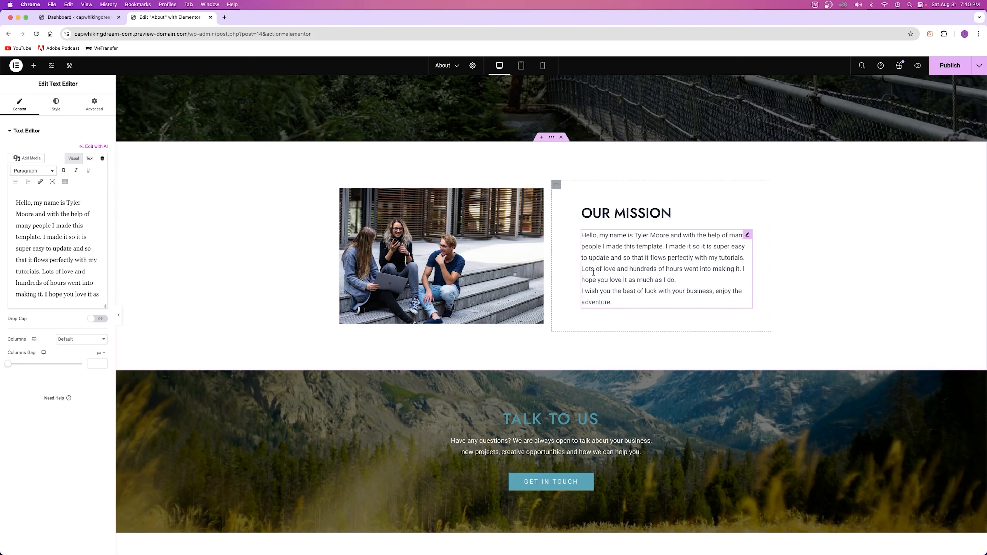
# - Save and publish the About page with Cmd+S
pyautogui.press('super+s')
pyautogui.scroll(5, 606, 264)
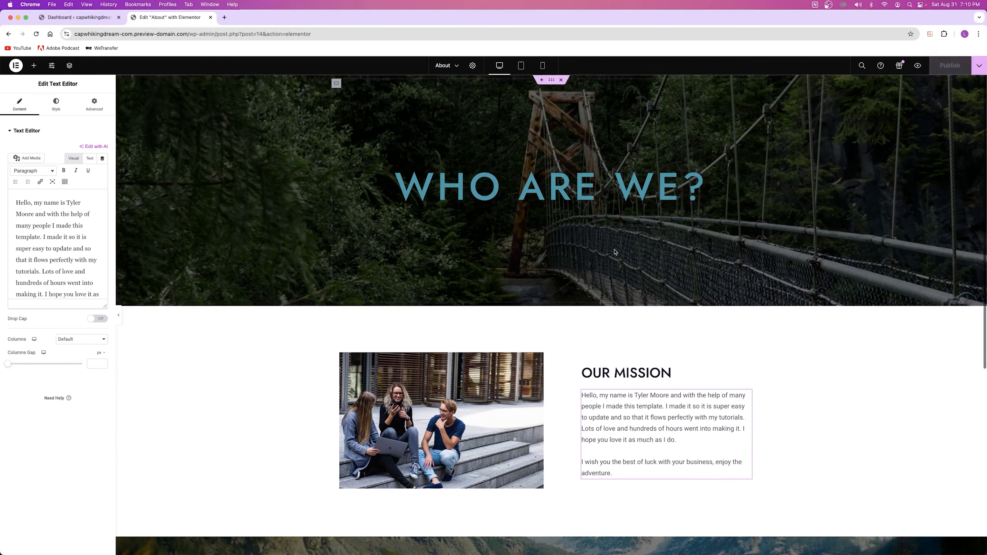
pyautogui.click(446, 65)
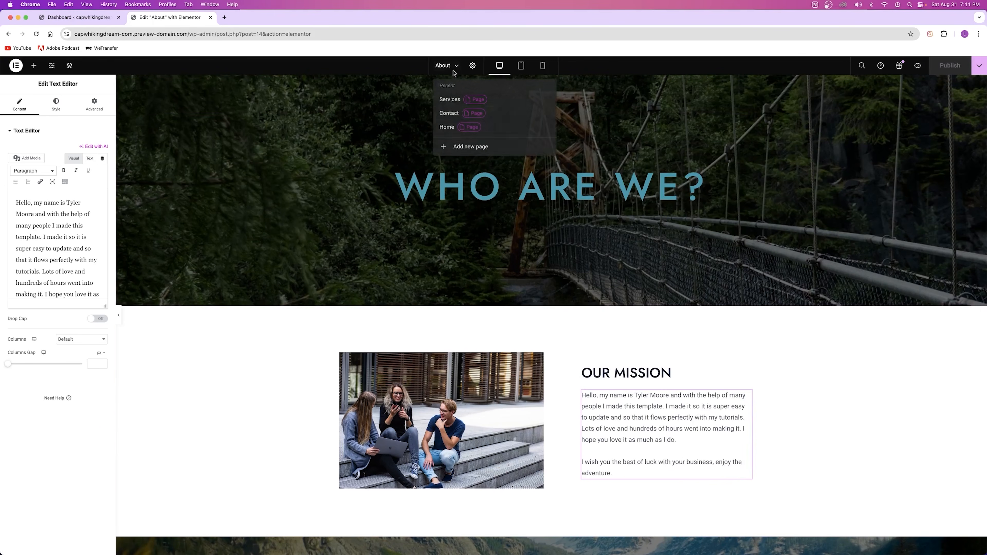
# - Switch the editor to the Services page and look through its content
pyautogui.click(449, 99)
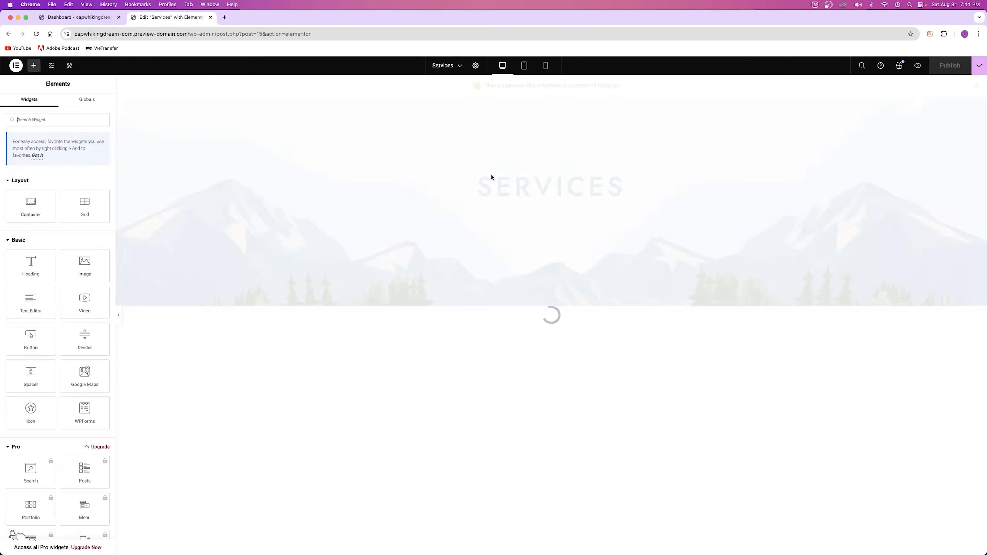
pyautogui.scroll(-10, 425, 276)
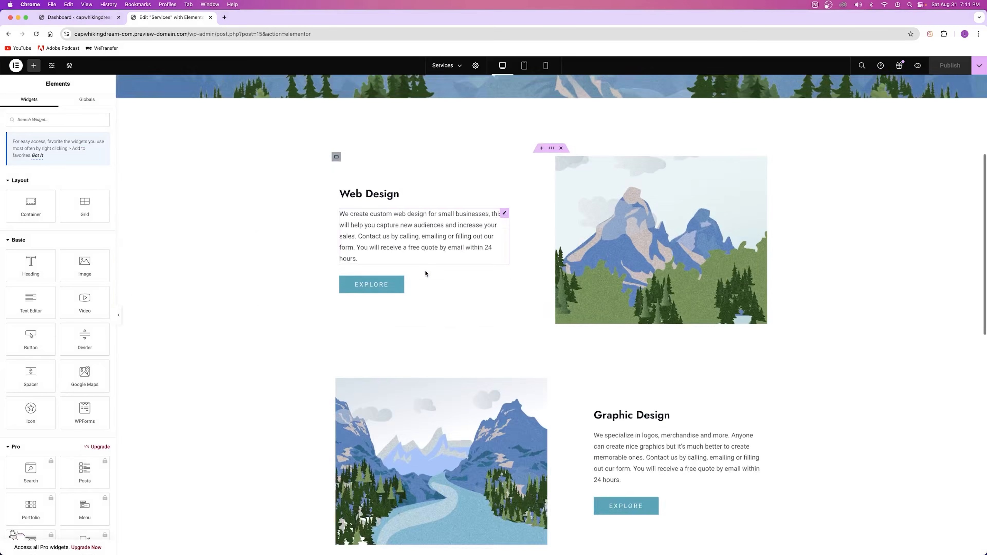
pyautogui.scroll(10, 425, 273)
pyautogui.scroll(-3, 429, 268)
pyautogui.scroll(-6, 429, 269)
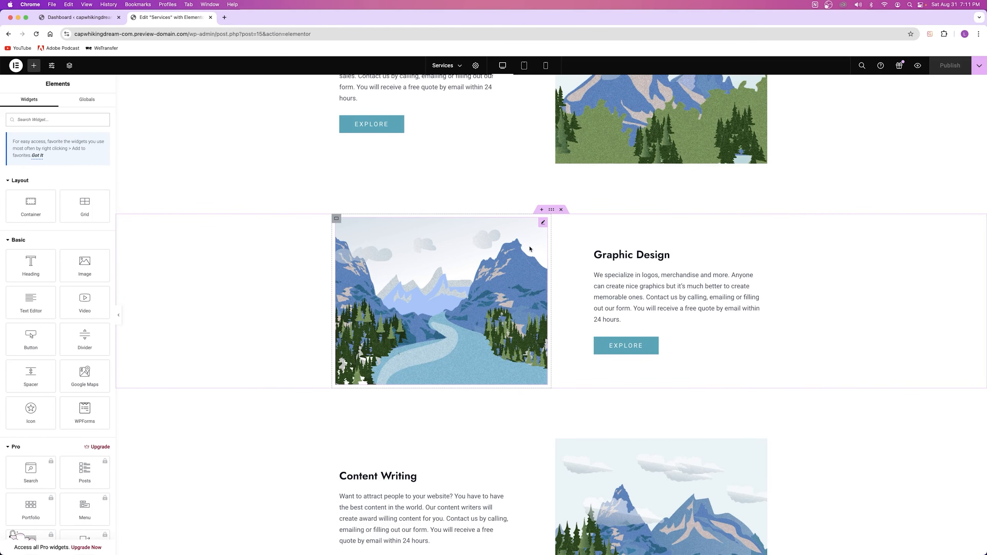
pyautogui.scroll(3, 617, 257)
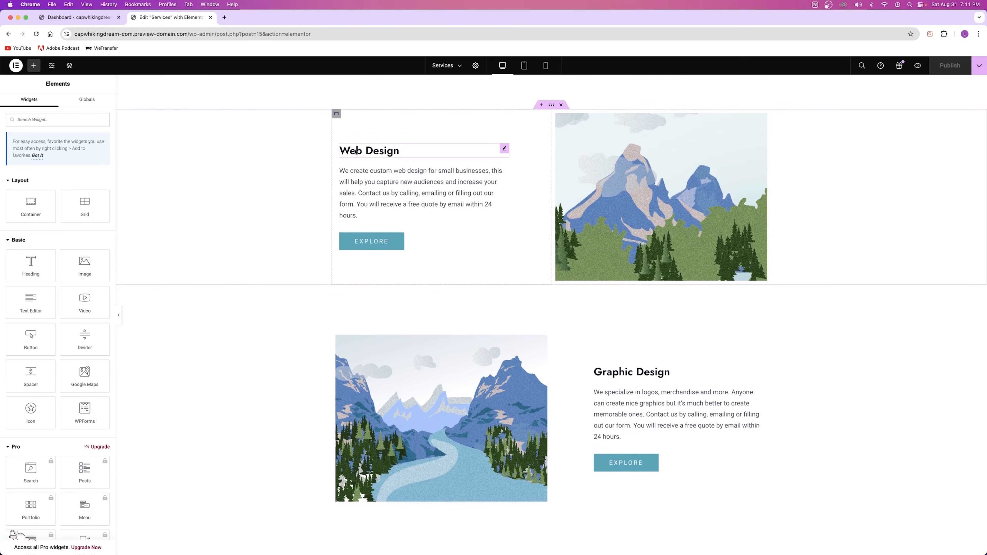
pyautogui.scroll(-5, 365, 151)
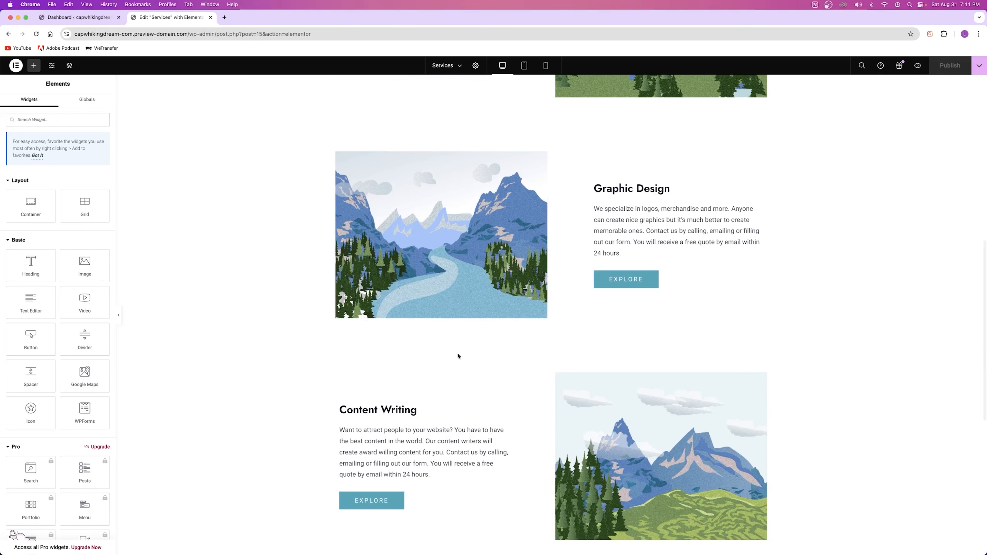
pyautogui.scroll(15, 451, 368)
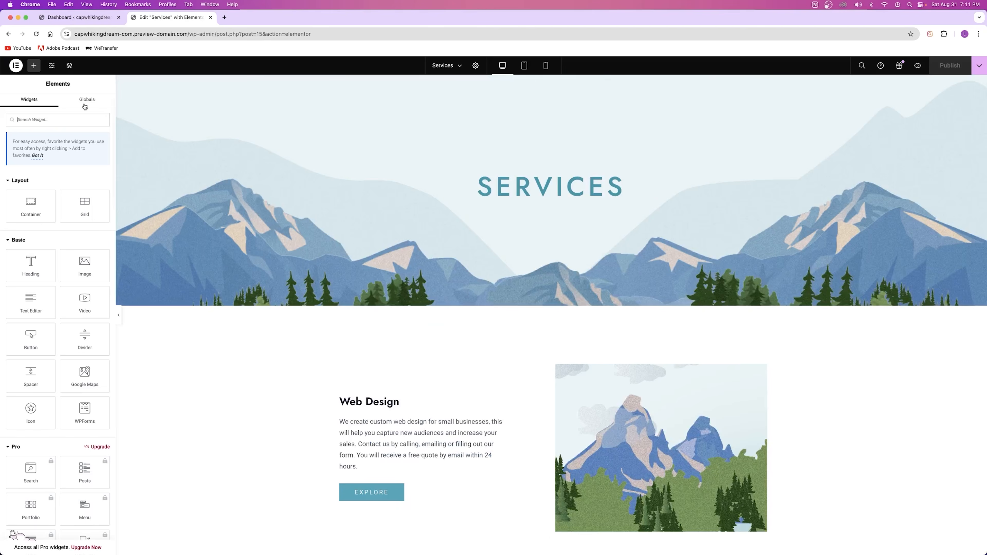
# - Move the Privacy Policy and Services pages to Trash from the dashboard's All Pages list
pyautogui.click(67, 19)
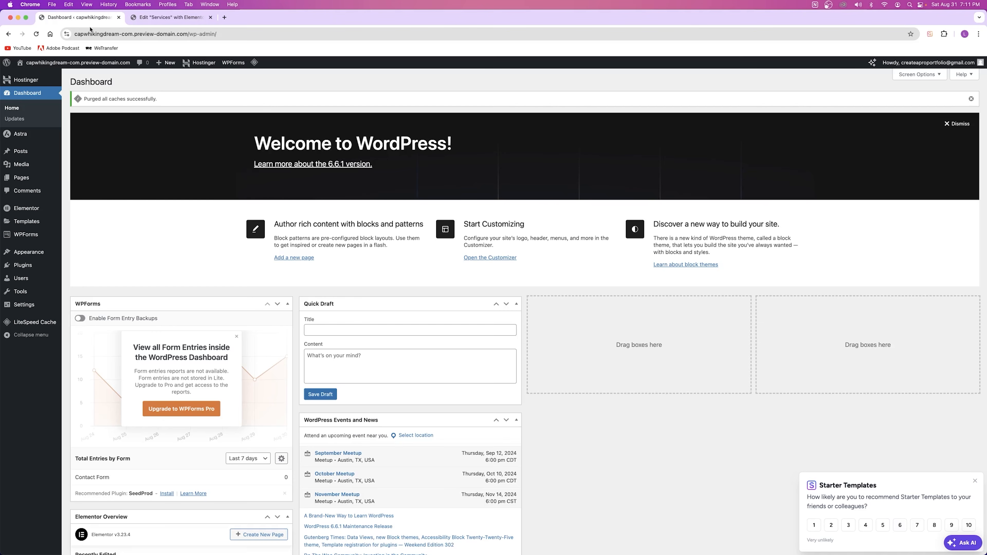
pyautogui.moveTo(27, 179)
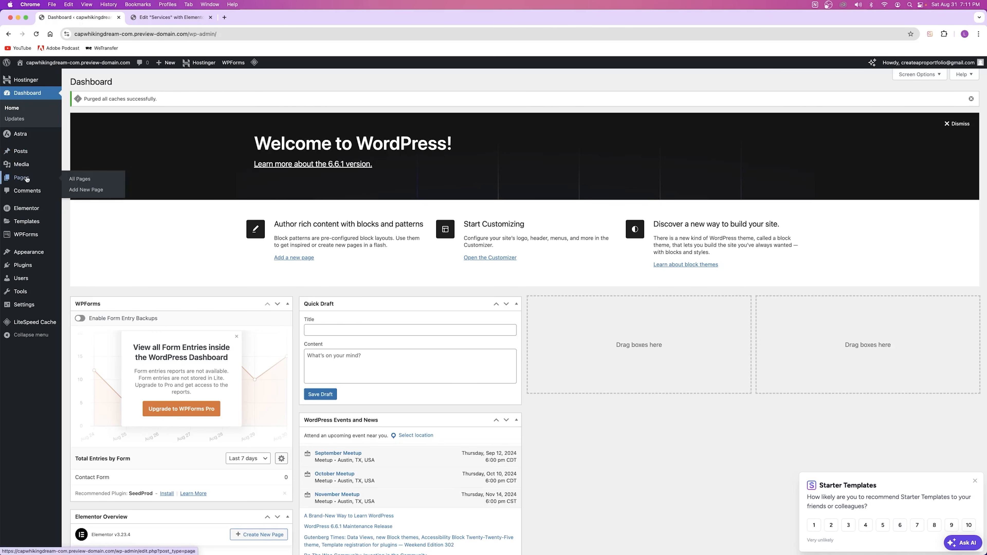
pyautogui.keyDown('super'); pyautogui.click(80, 180); pyautogui.keyUp('super')
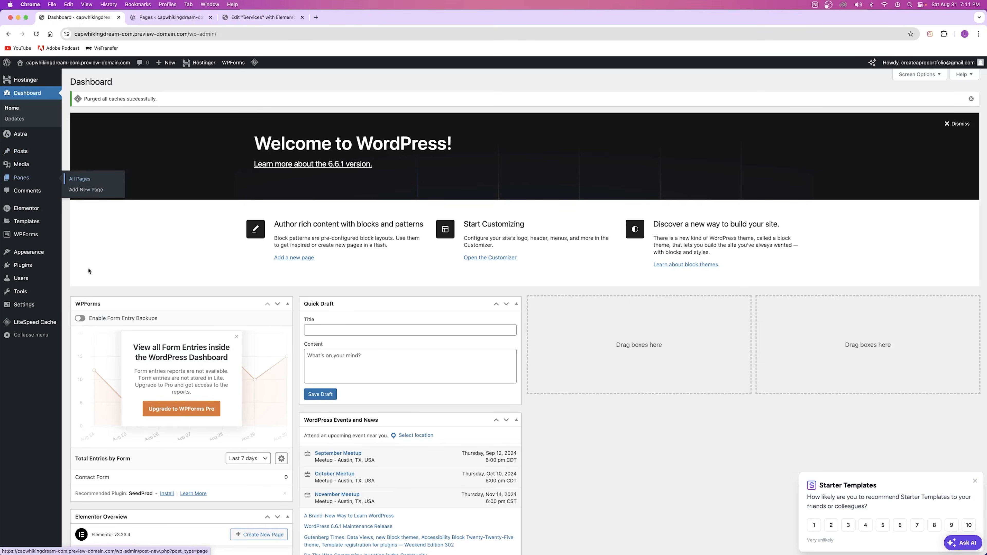
pyautogui.click(171, 17)
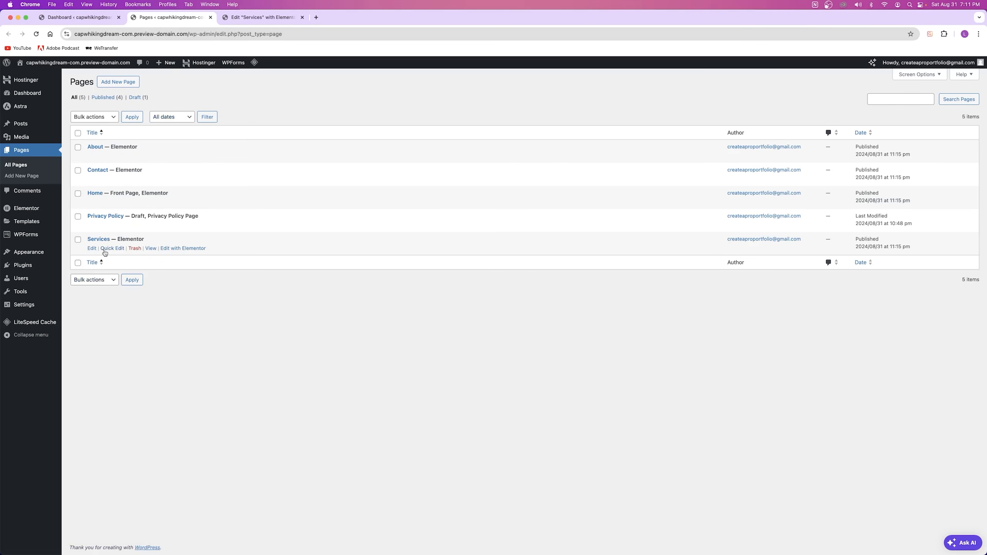
pyautogui.click(77, 217)
pyautogui.click(78, 240)
pyautogui.click(97, 117)
pyautogui.click(101, 133)
pyautogui.click(132, 117)
pyautogui.click(211, 17)
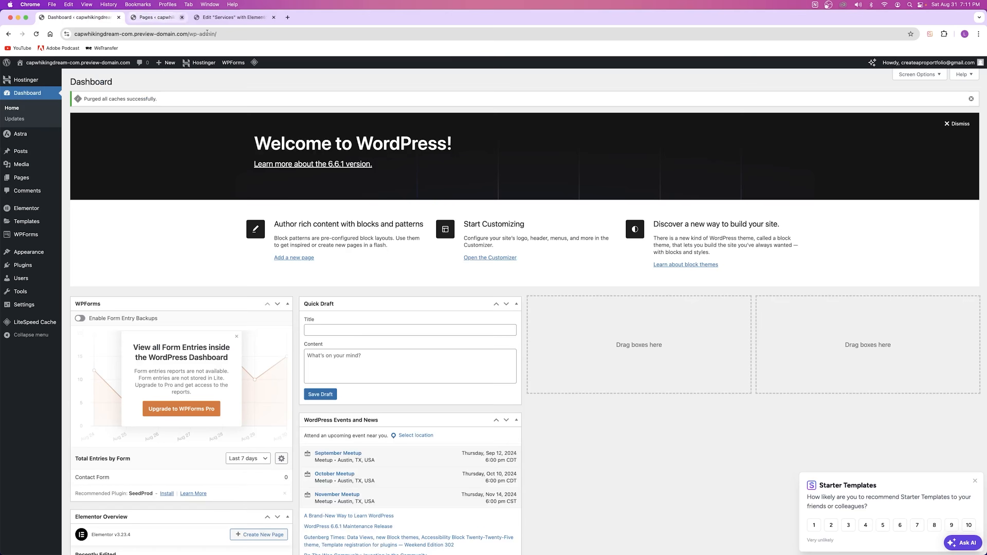
pyautogui.click(171, 17)
# - Open the Home page in the editor and close both Hostinger preview banners
pyautogui.click(450, 67)
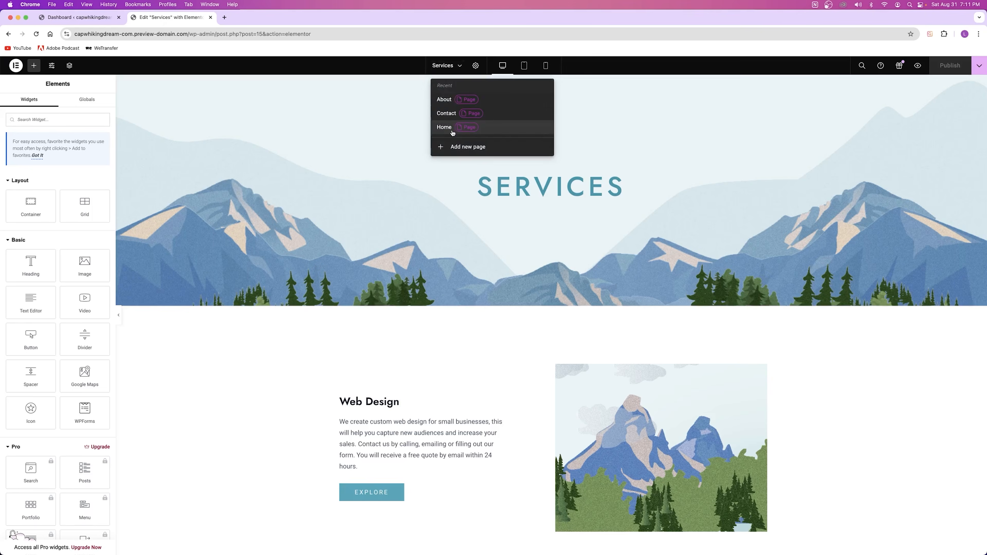
pyautogui.click(450, 128)
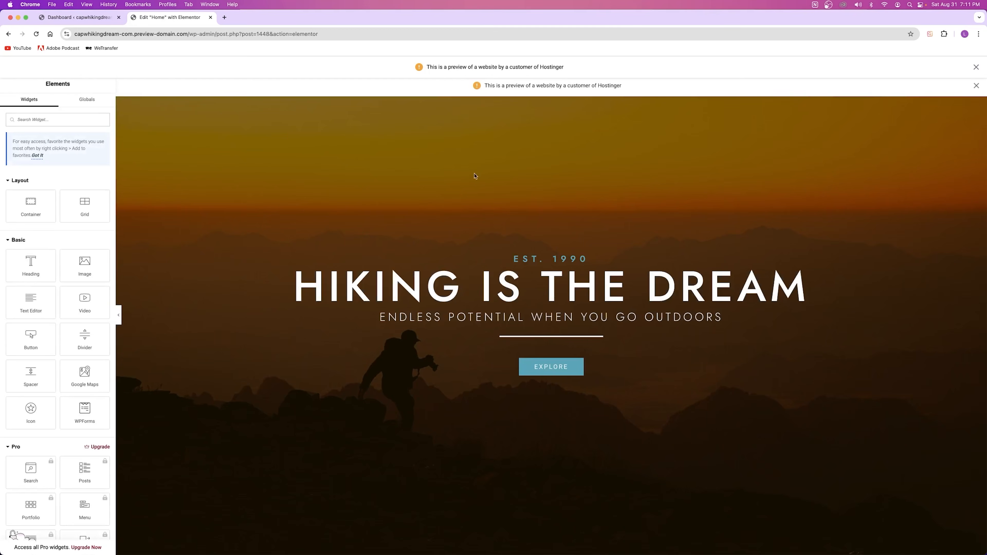
pyautogui.click(975, 67)
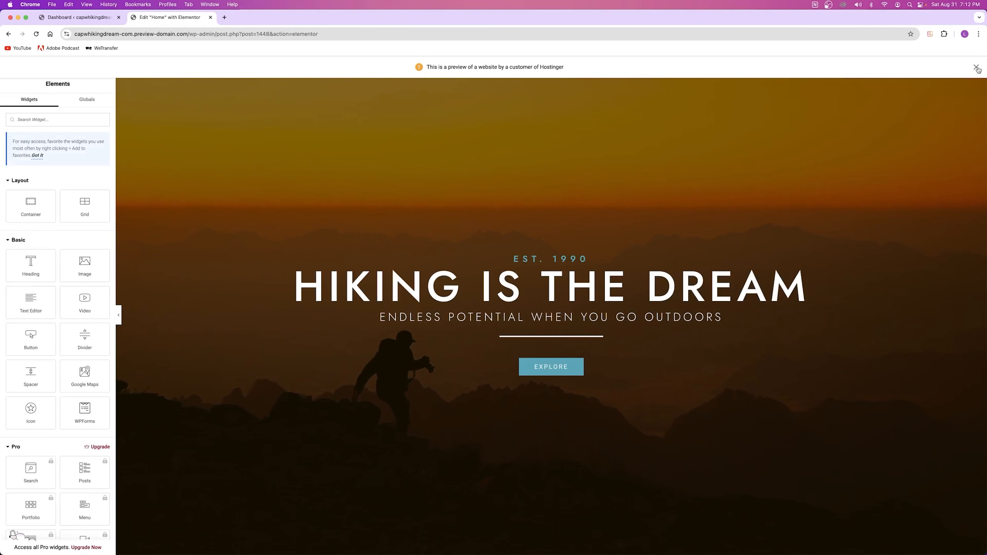
pyautogui.click(975, 67)
pyautogui.click(446, 66)
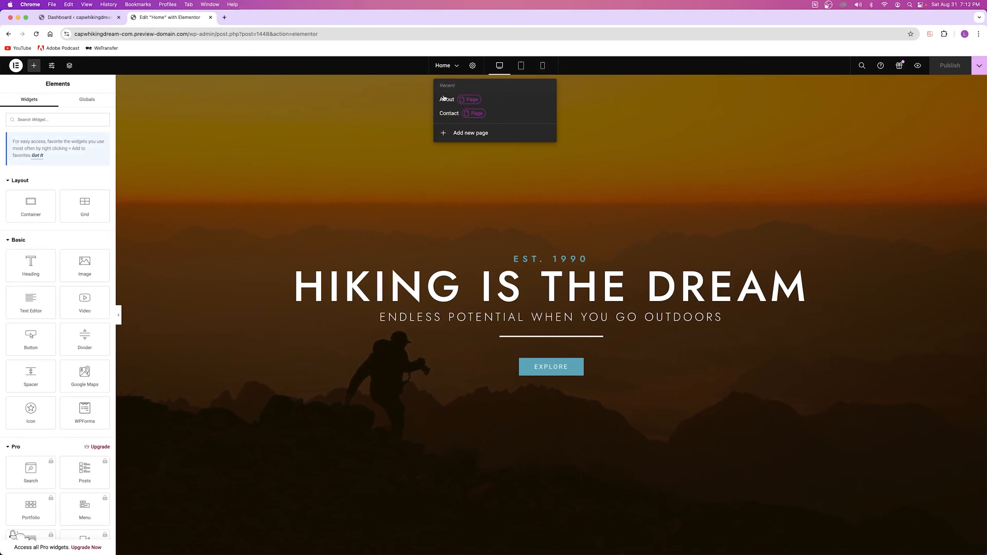
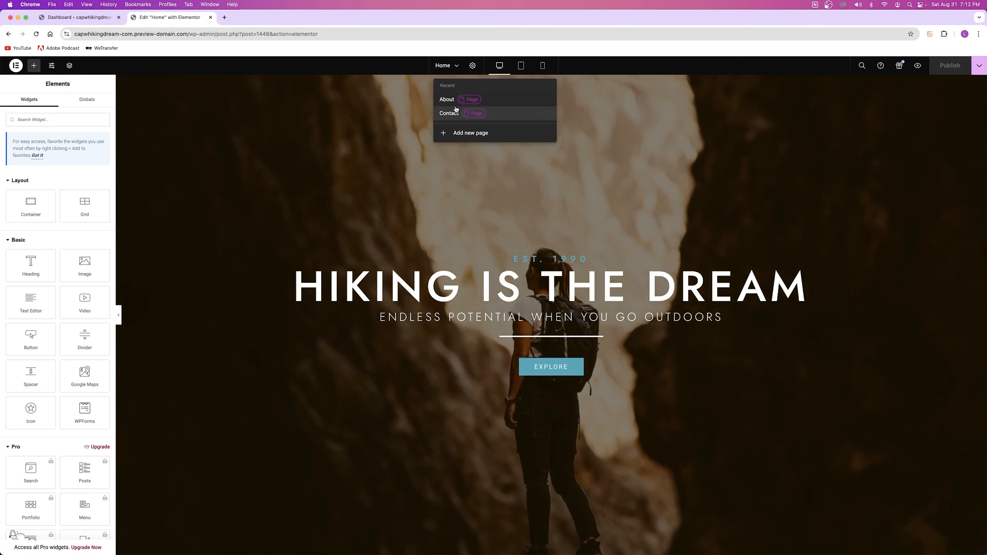
# - On the Contact page, set the banner background to the forest-lake photo, positioned Center Center
pyautogui.click(456, 112)
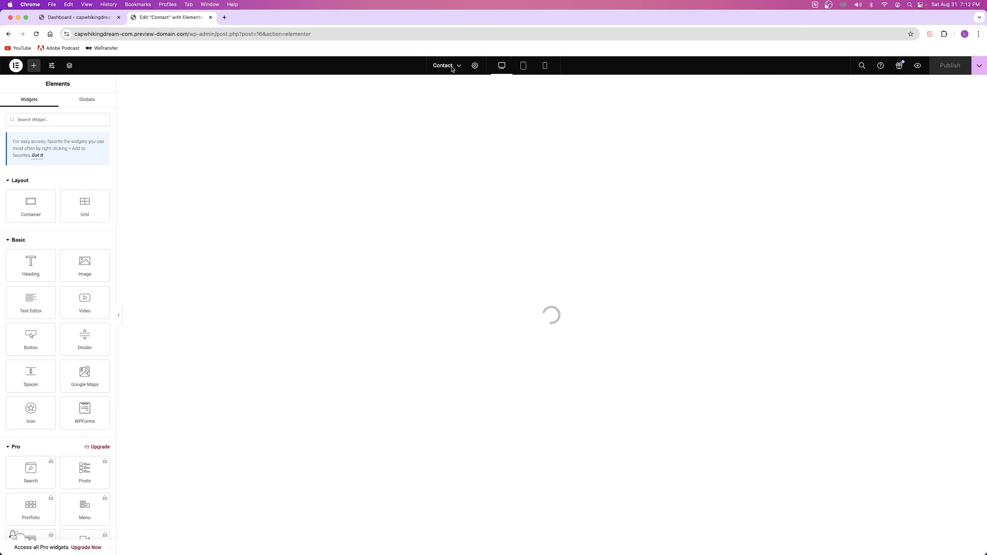
pyautogui.rightClick(234, 188)
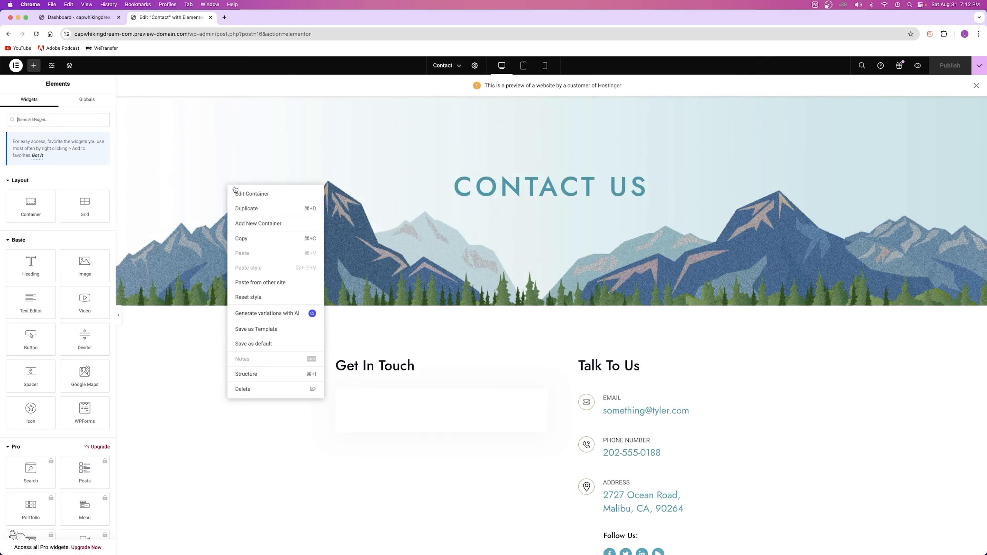
pyautogui.click(158, 164)
pyautogui.click(55, 104)
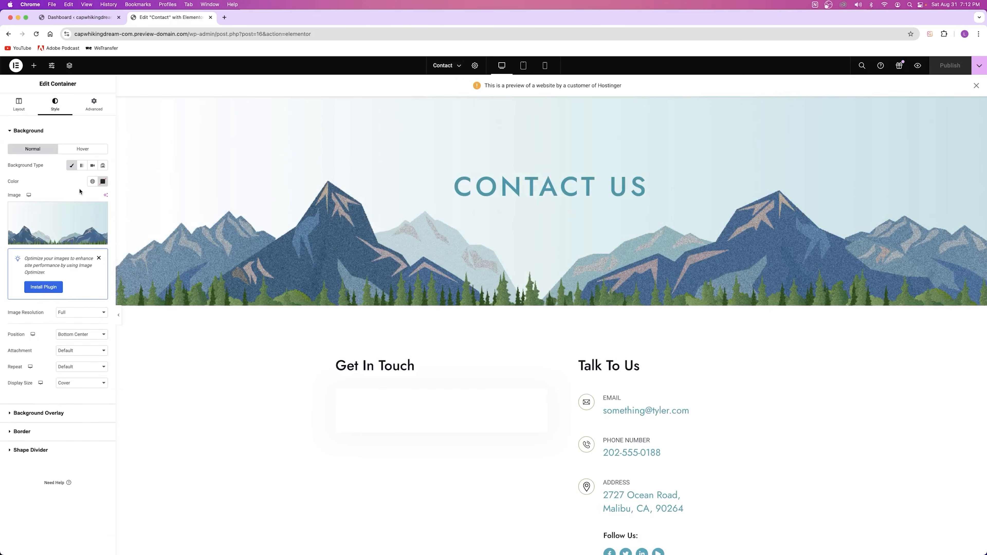
pyautogui.click(55, 220)
pyautogui.click(733, 169)
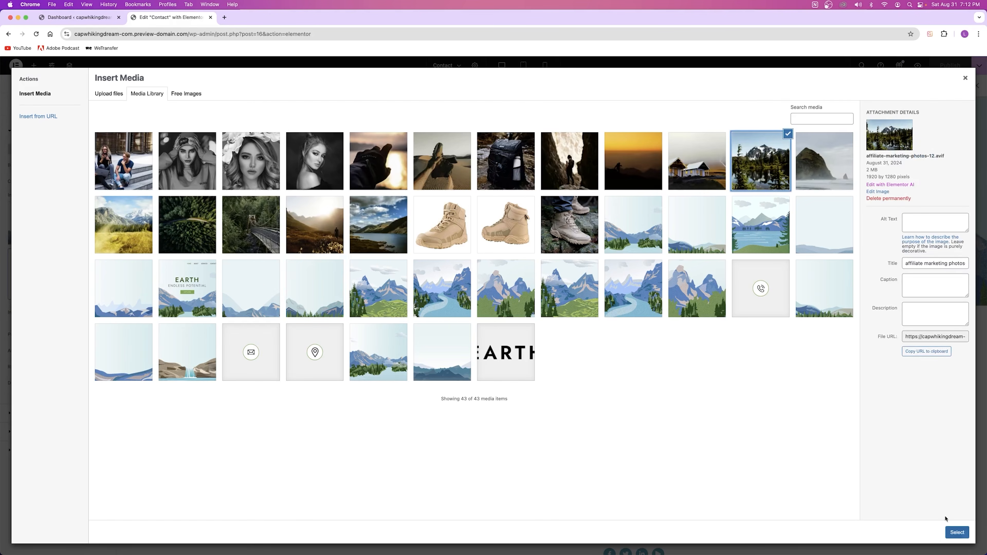
pyautogui.click(956, 532)
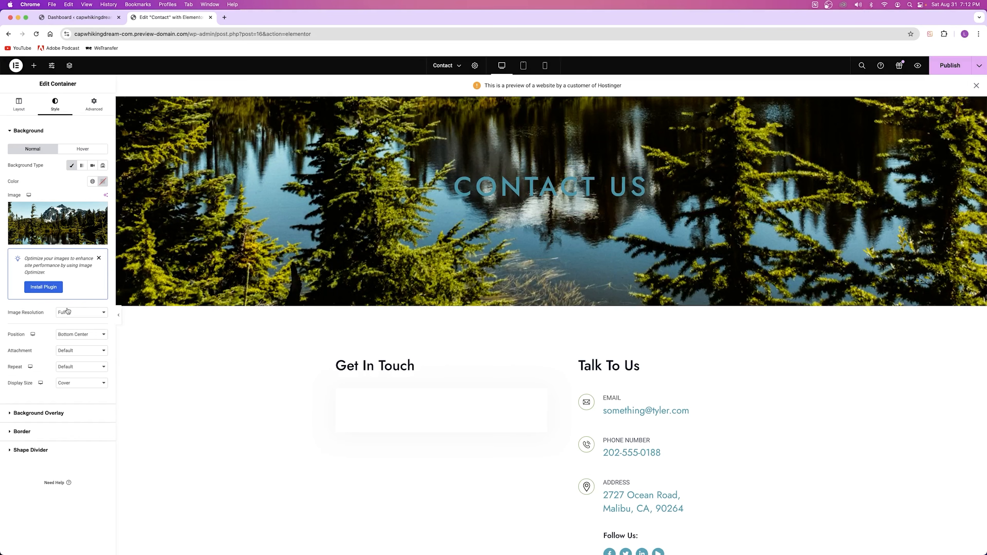
pyautogui.click(83, 335)
pyautogui.click(73, 285)
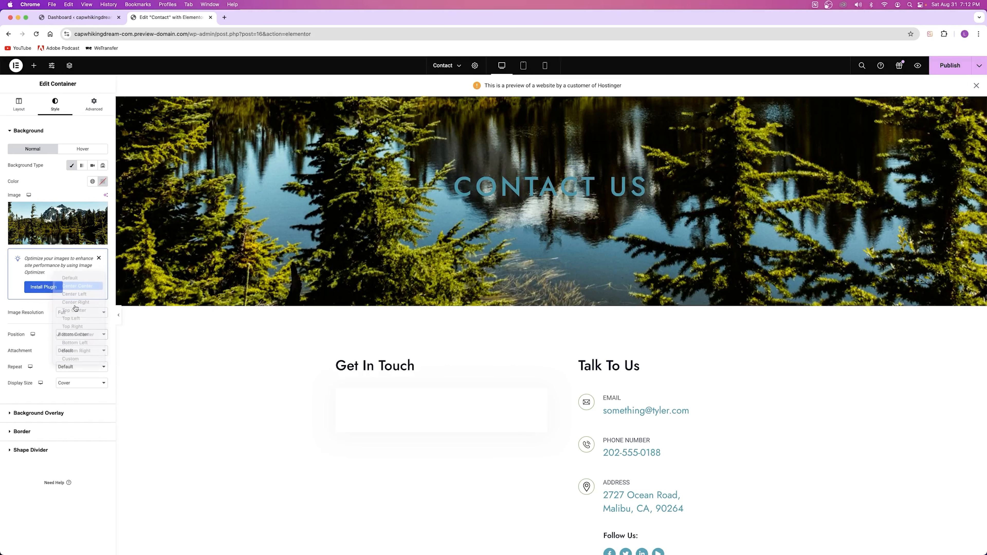
# - Give the banner a Classic background overlay to darken it
pyautogui.click(58, 414)
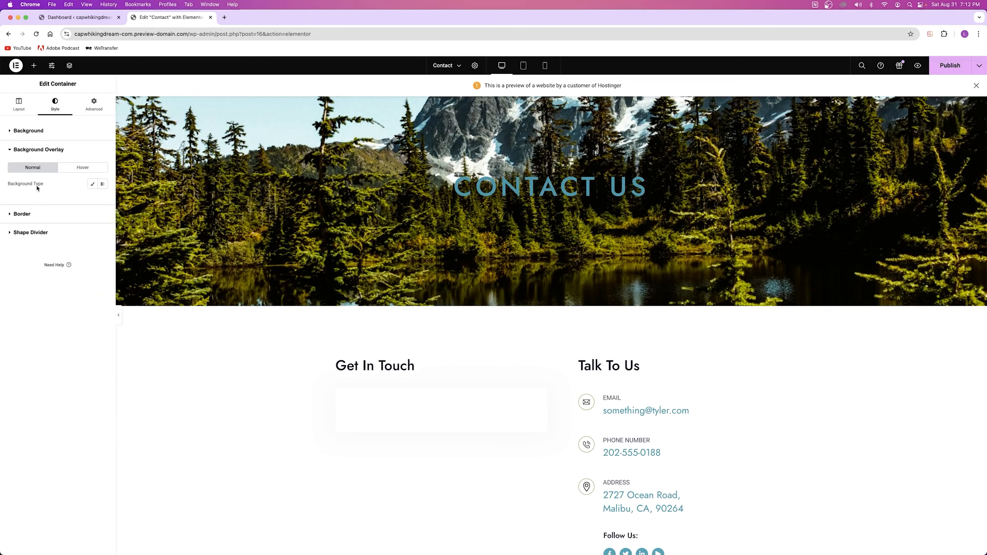
pyautogui.click(92, 184)
pyautogui.click(62, 239)
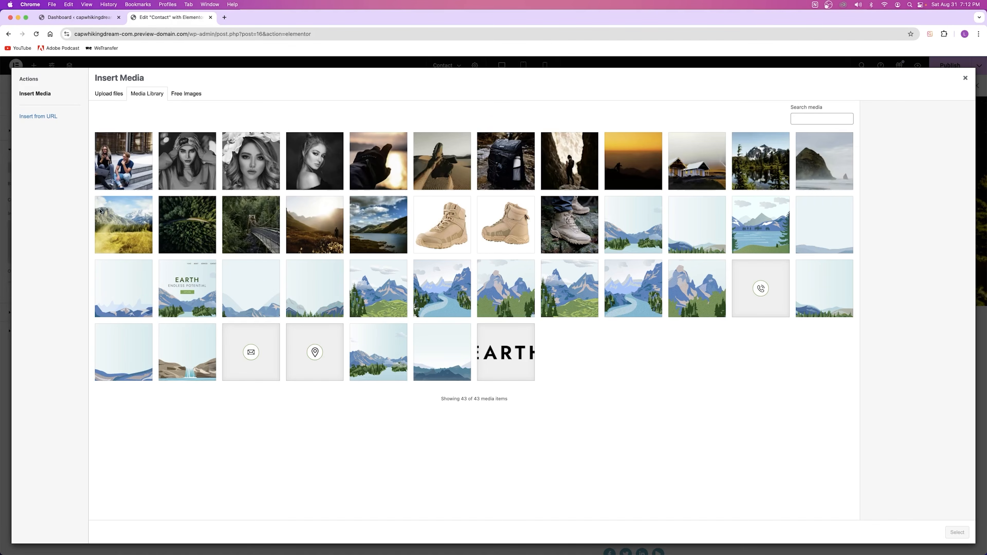
pyautogui.click(966, 79)
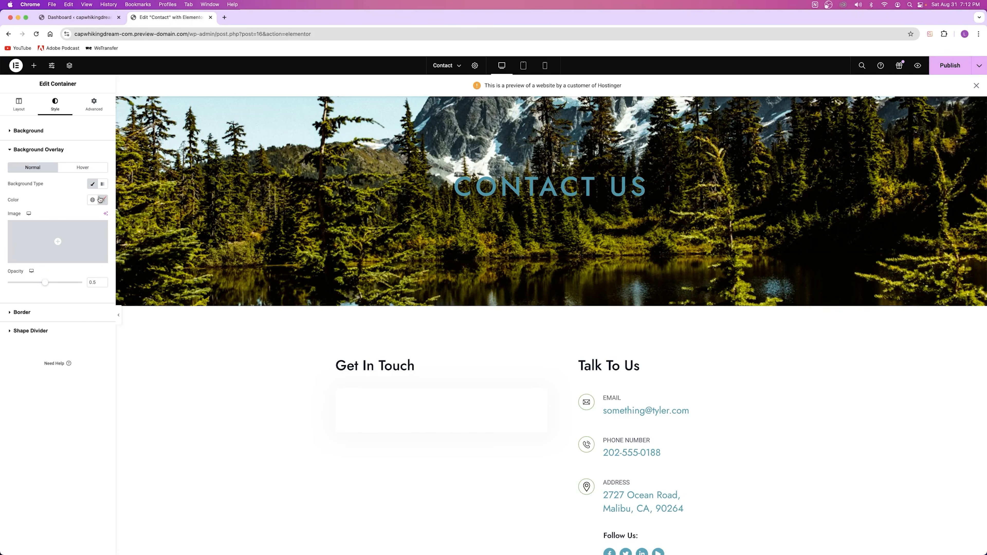
# - Set the CONTACT US heading's typography size to 100
pyautogui.click(540, 202)
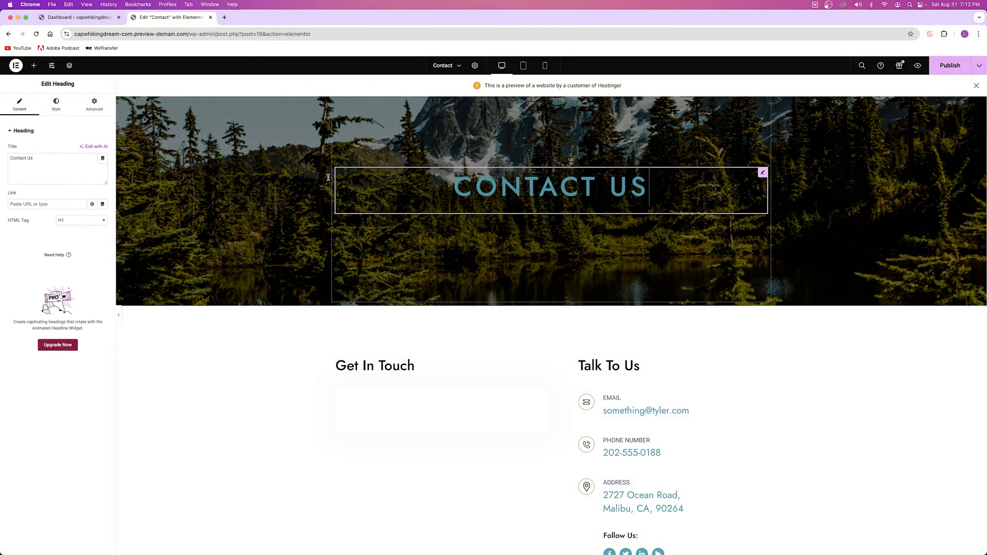
pyautogui.click(56, 105)
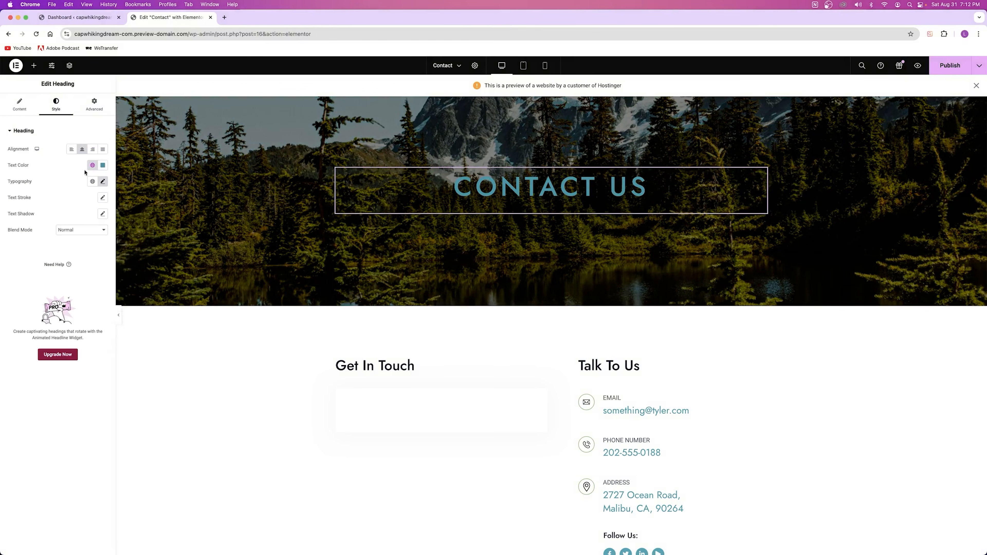
pyautogui.click(103, 181)
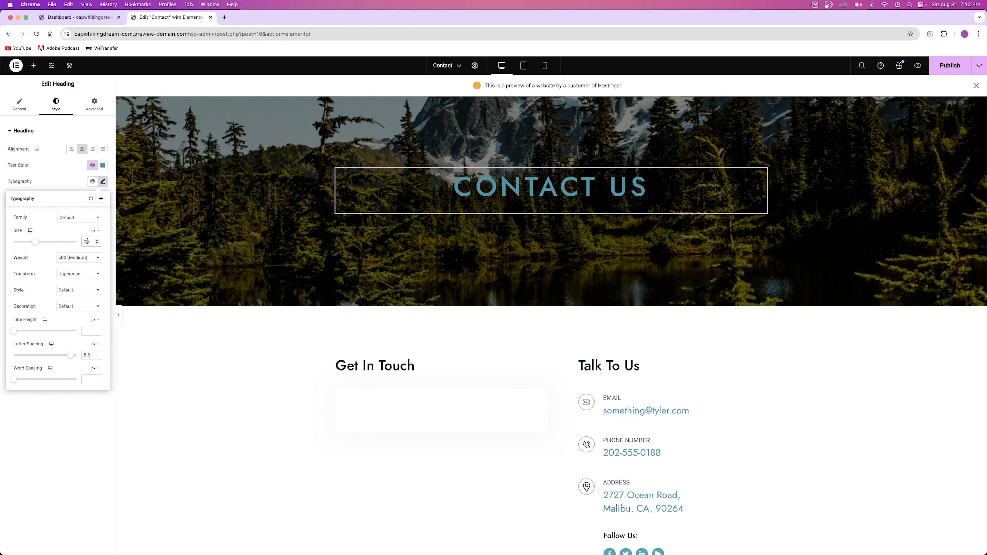
pyautogui.write('100')
pyautogui.click(979, 89)
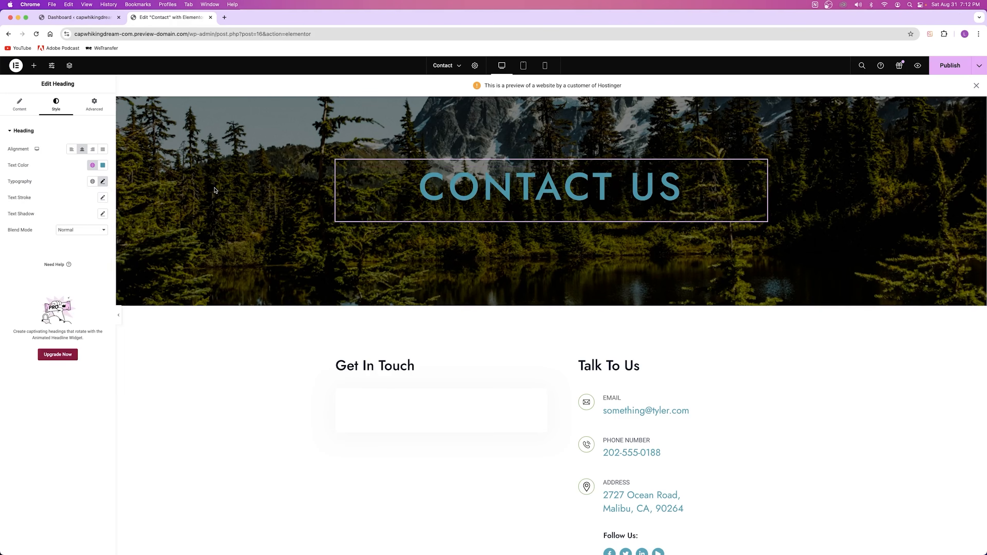
pyautogui.scroll(-4, 388, 236)
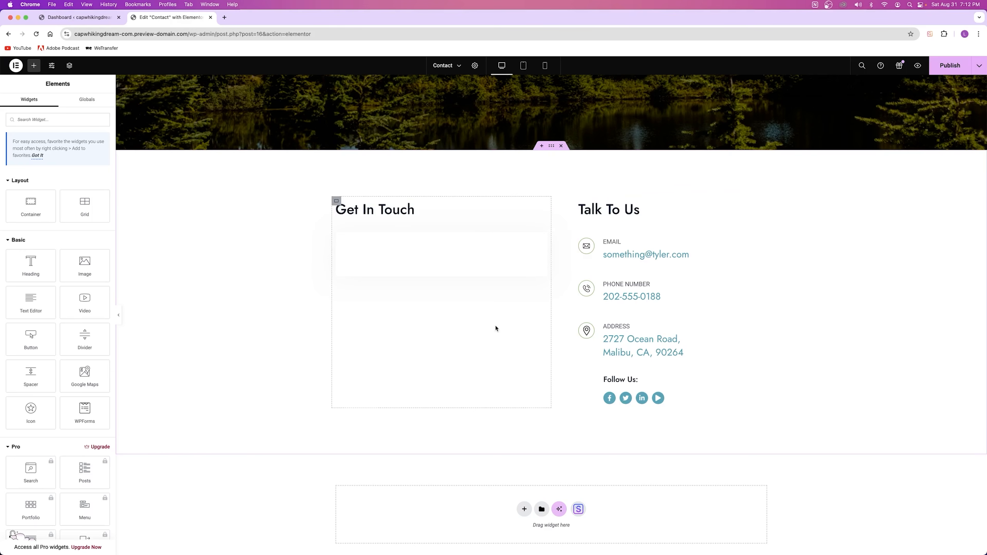
# - Select the empty WPForms widget under Get In Touch, then switch to the WordPress Dashboard tab
pyautogui.scroll(-2, 496, 328)
pyautogui.scroll(4, 476, 316)
pyautogui.scroll(-3, 469, 315)
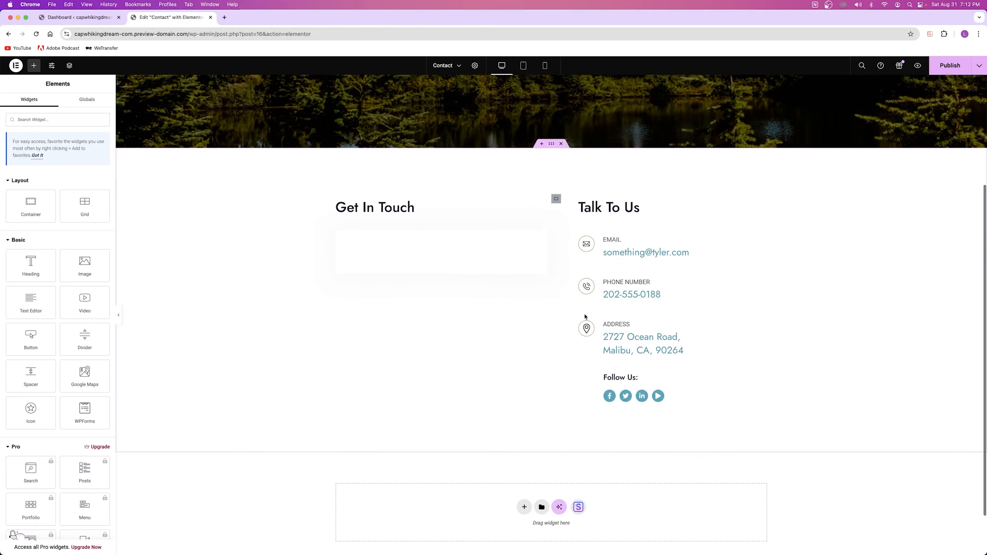
pyautogui.scroll(1, 544, 320)
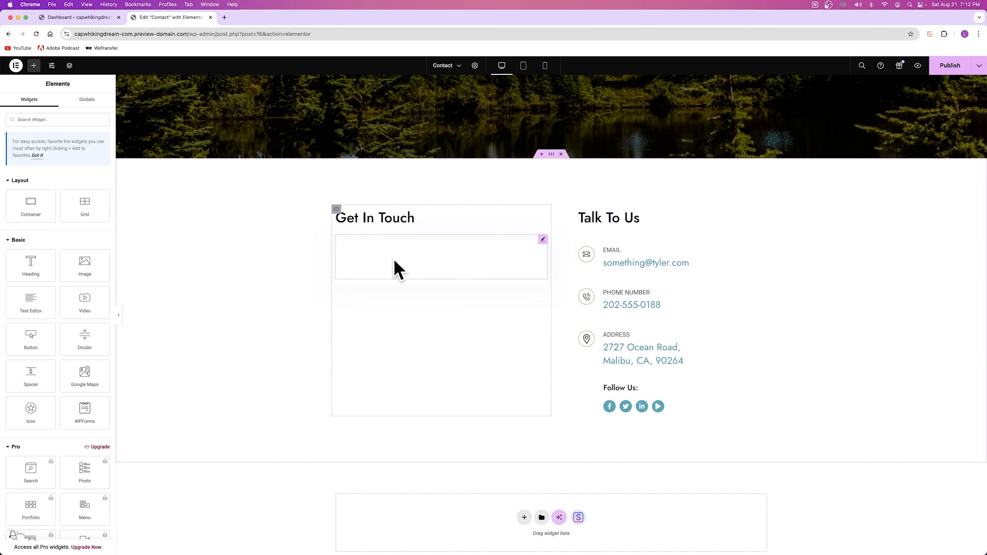
pyautogui.click(463, 265)
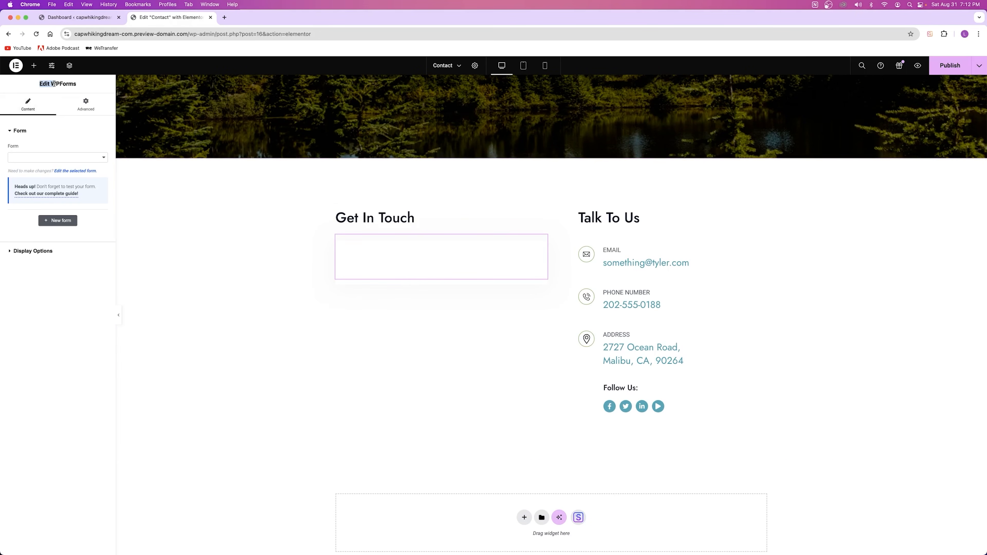
pyautogui.click(76, 17)
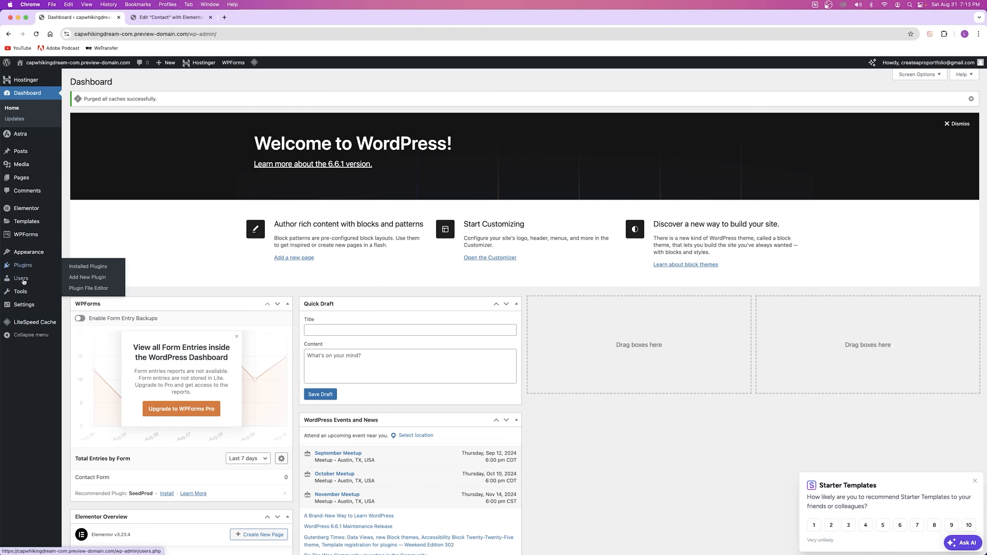
# - Review Installed Plugins in a new tab, confirm WPForms is active, then return to the Contact editor
pyautogui.moveTo(29, 327)
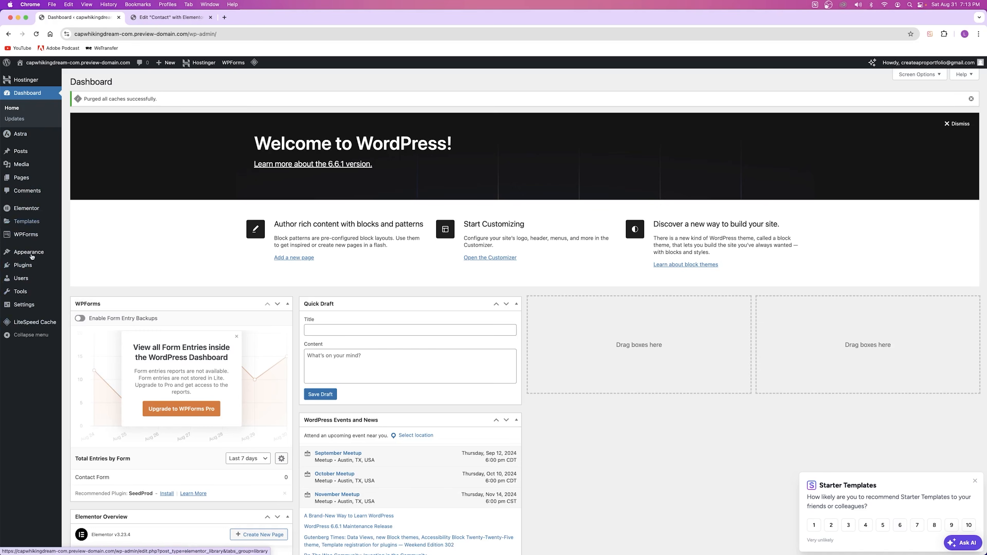
pyautogui.moveTo(22, 266)
pyautogui.rightClick(87, 268)
pyautogui.click(98, 271)
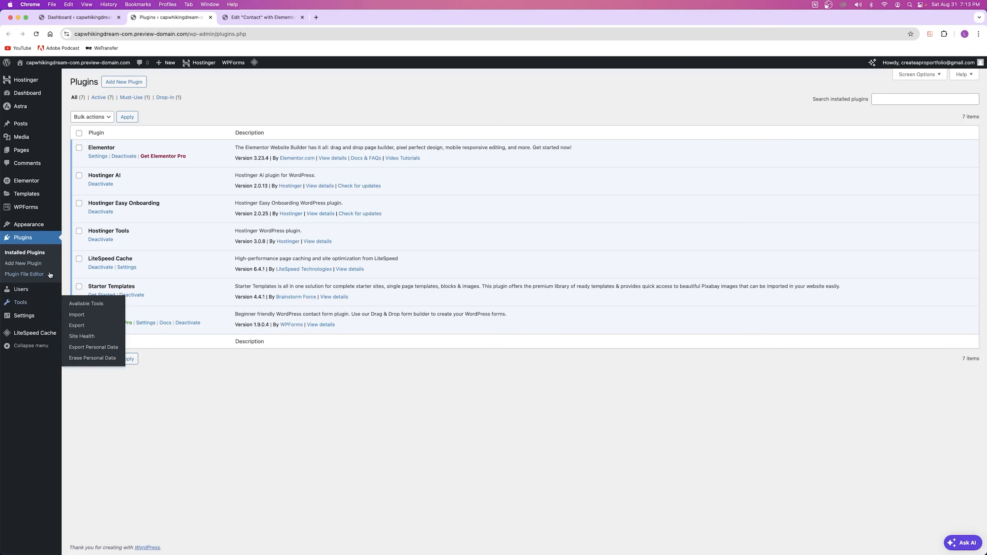
pyautogui.moveTo(20, 207)
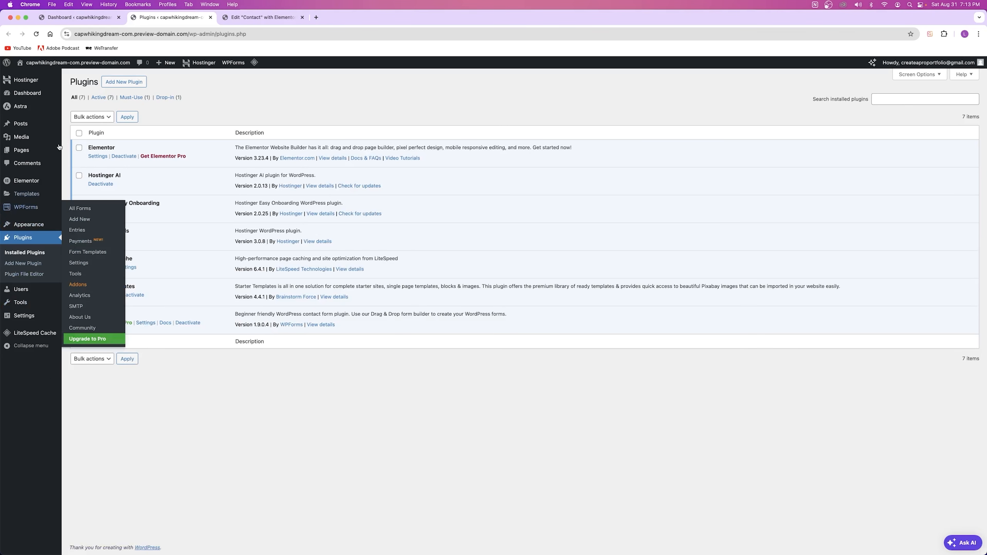
pyautogui.press('super+w')
pyautogui.click(168, 18)
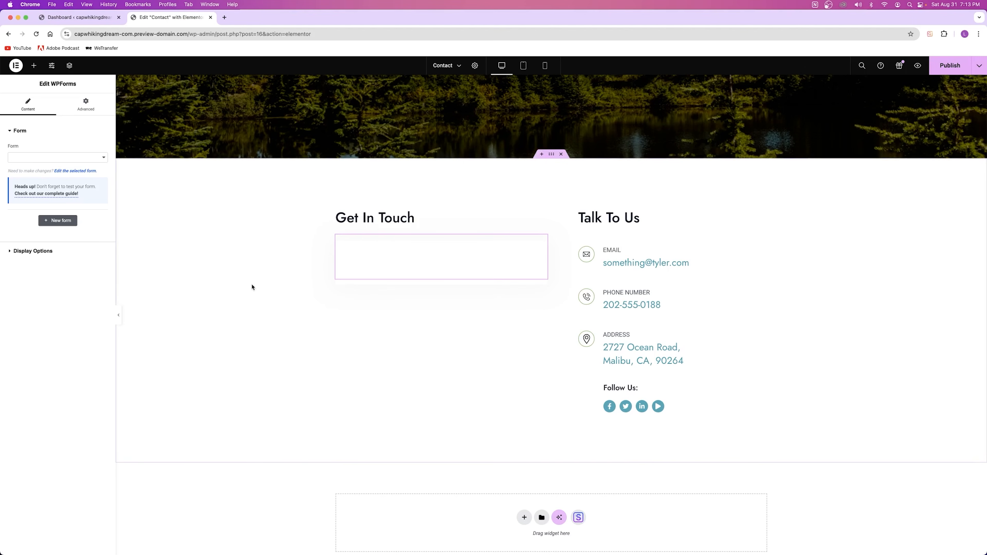
# - Choose Contact Form in the WPForms widget's Form dropdown
pyautogui.click(58, 157)
pyautogui.click(35, 164)
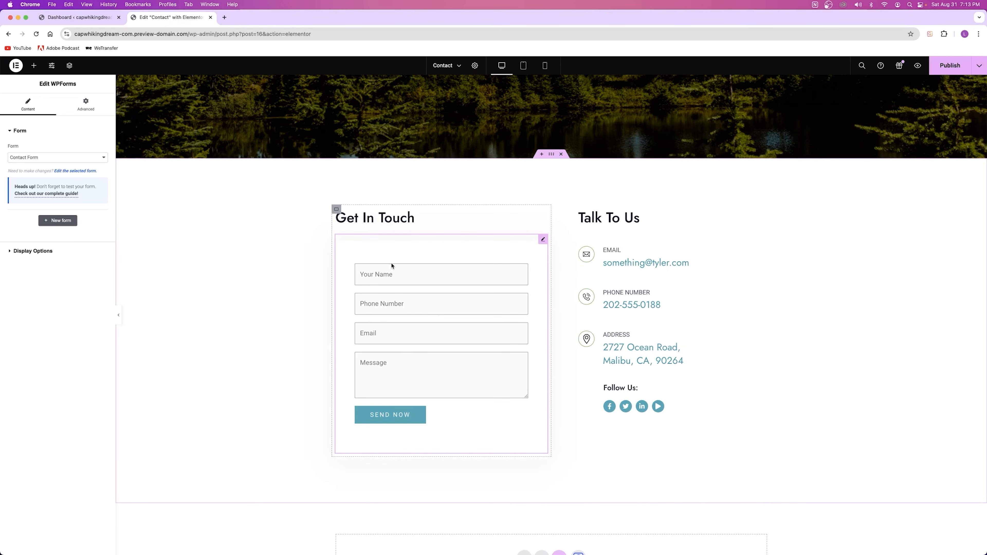
pyautogui.click(17, 157)
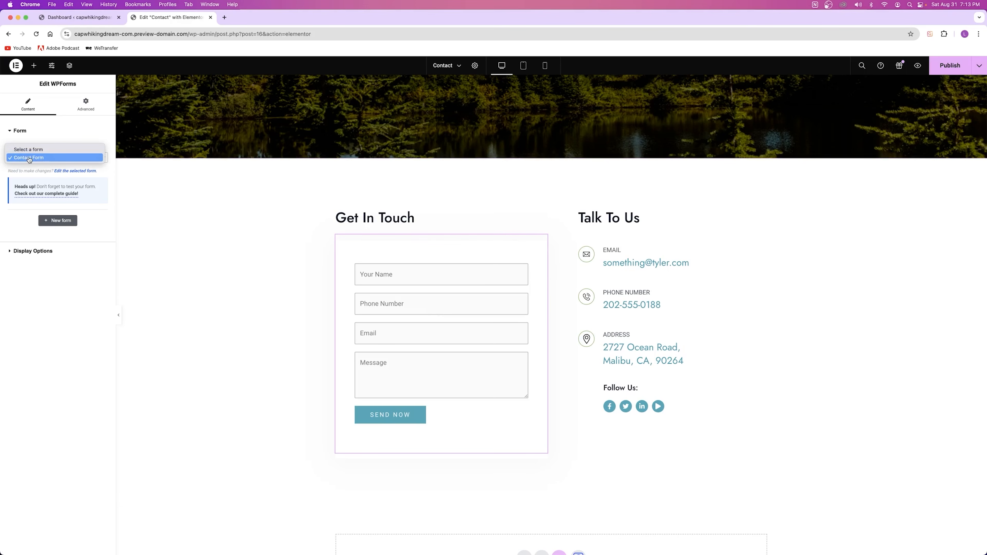
pyautogui.click(29, 157)
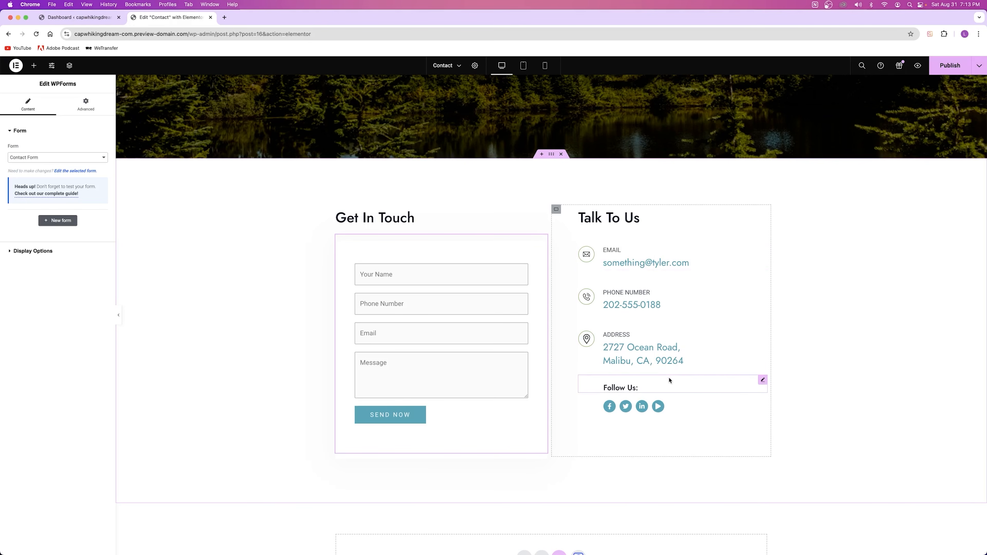
# - Change the first contact box's title to ADDRESS and its description to '123 address st'
pyautogui.click(651, 266)
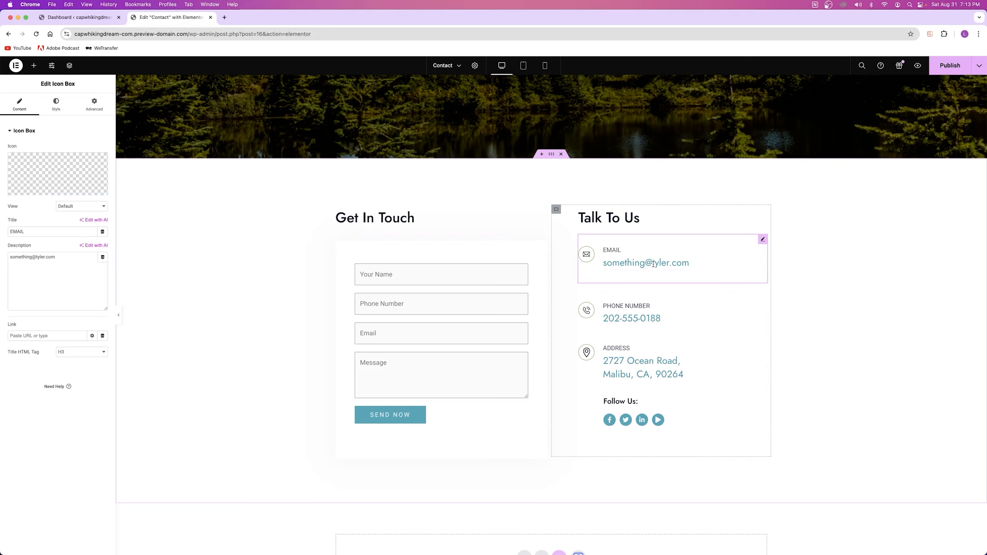
pyautogui.press('Return')
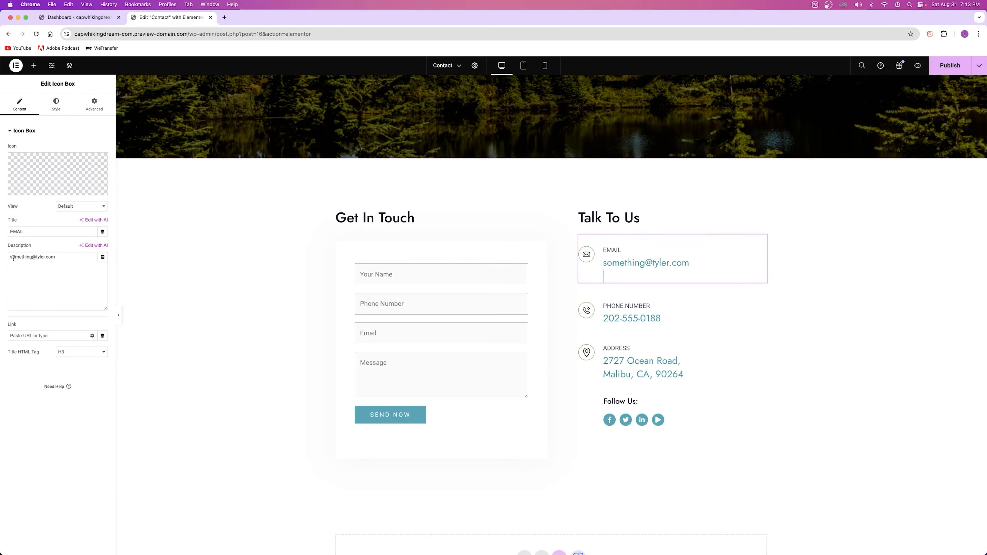
pyautogui.doubleClick(15, 230)
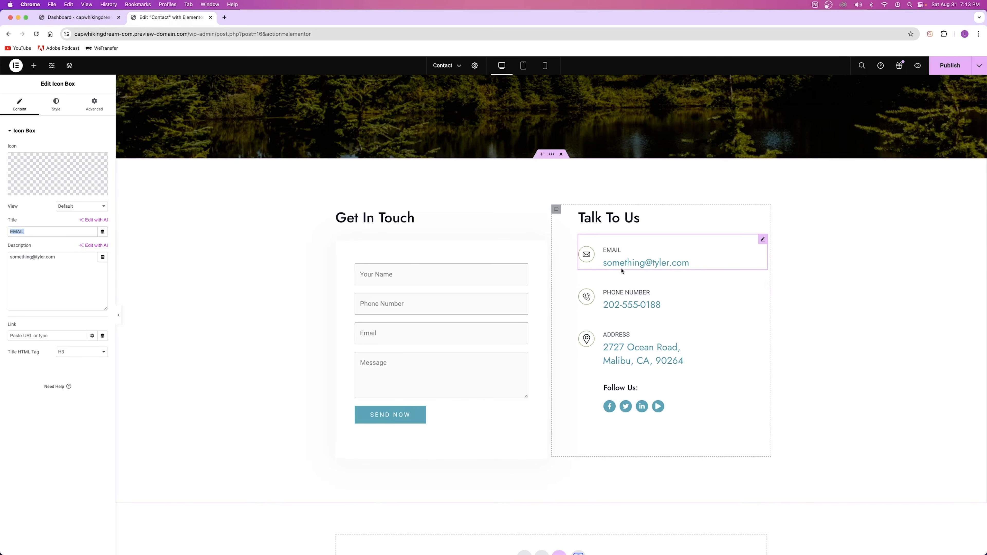
pyautogui.moveTo(64, 258); pyautogui.dragTo(2, 256)
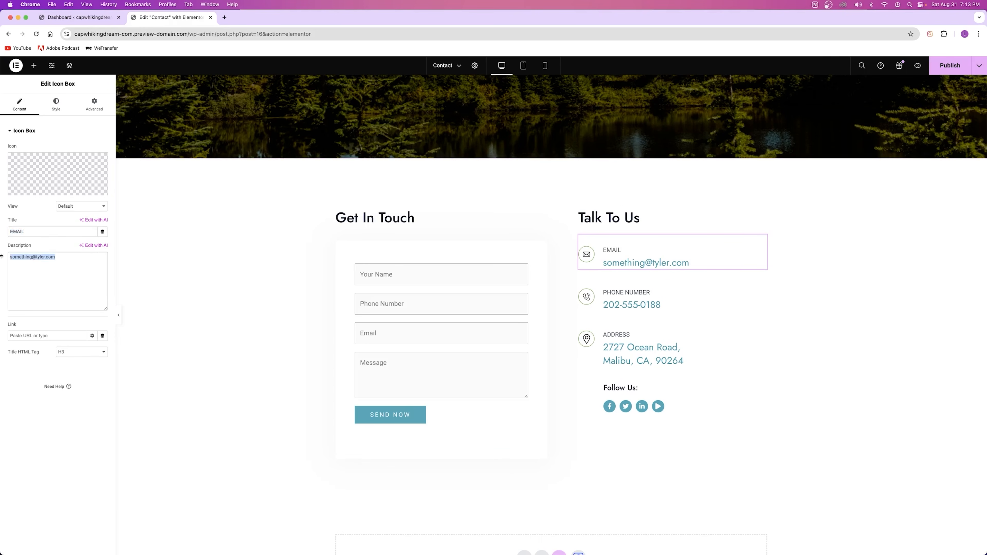
pyautogui.write('example@email')
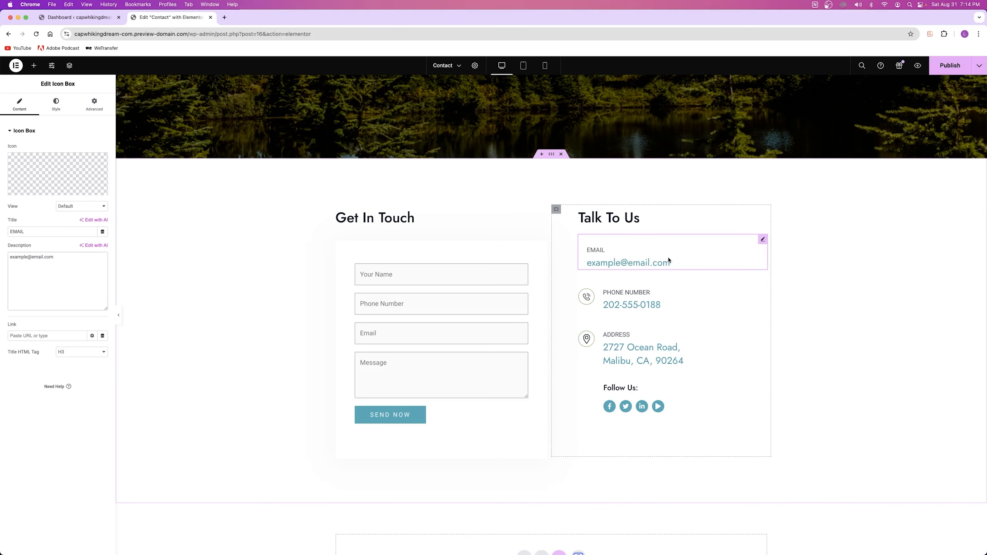
pyautogui.moveTo(66, 256); pyautogui.dragTo(1, 259)
pyautogui.write('123 address st TX')
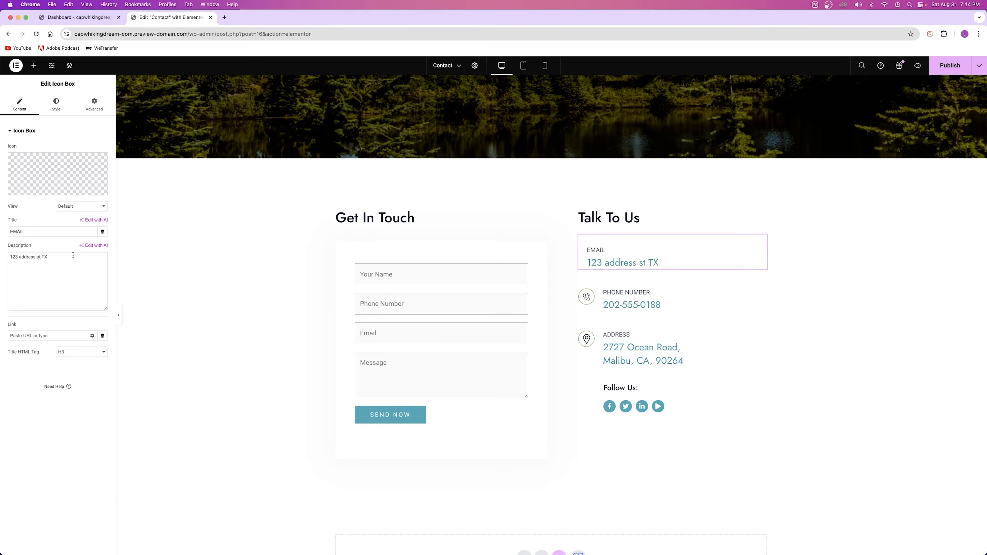
pyautogui.press('BackSpace')
pyautogui.write('ADDRESS')
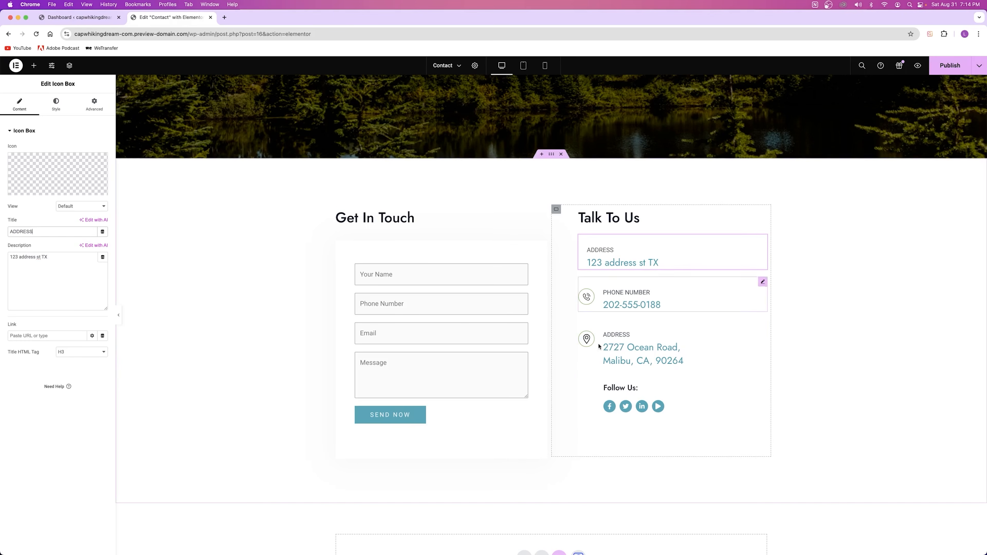
# - Give the box the Envelope icon from the Icon Library, then copy the phone number box
pyautogui.click(58, 174)
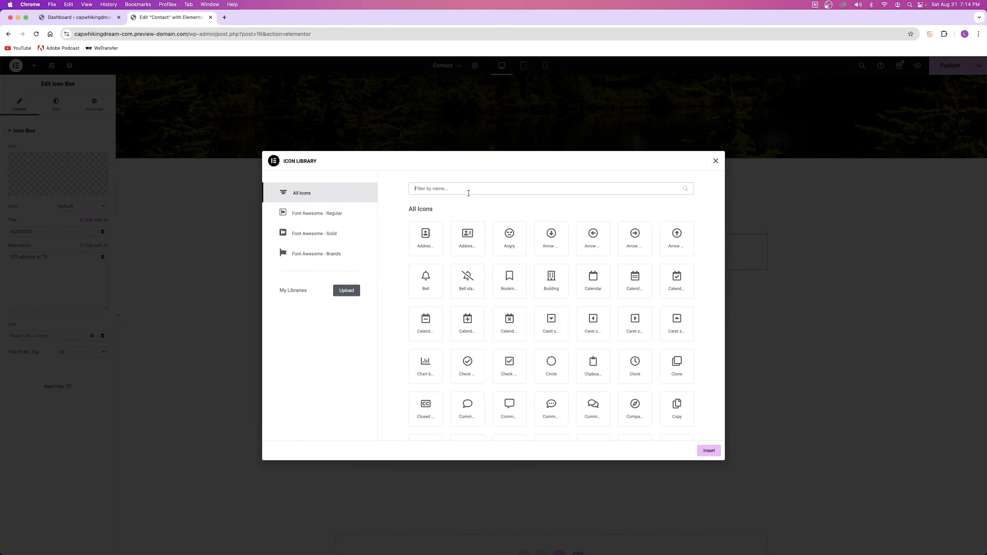
pyautogui.click(468, 189)
pyautogui.write('ENV')
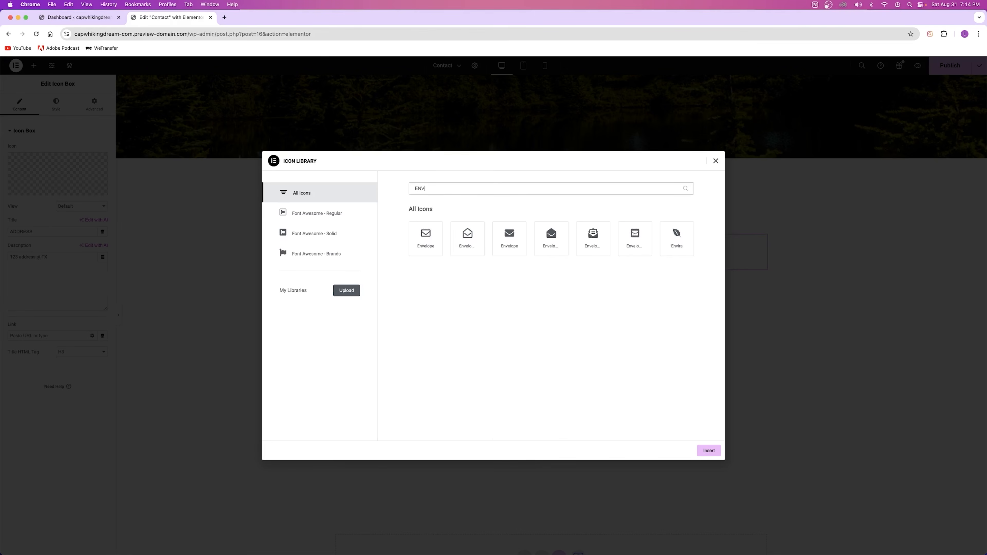
pyautogui.click(501, 241)
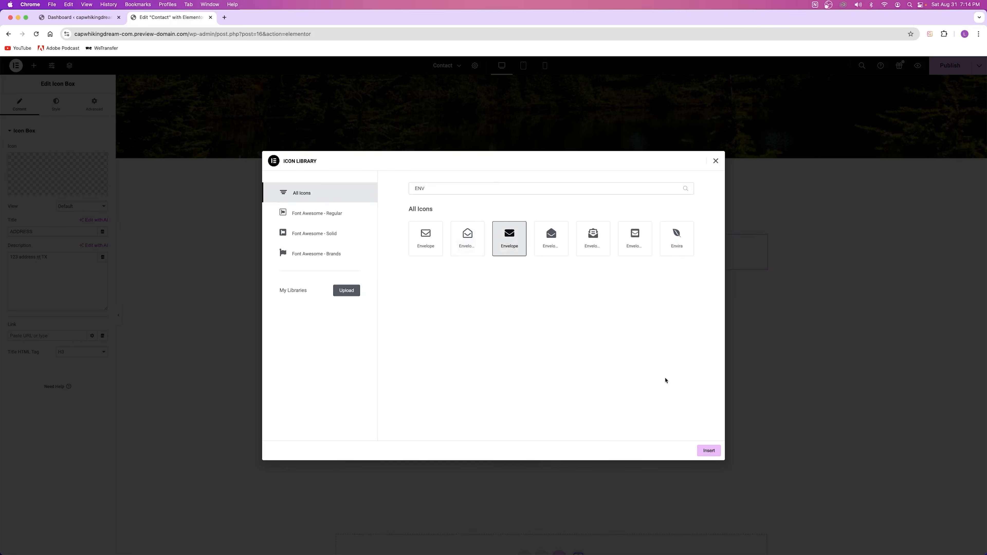
pyautogui.click(709, 450)
pyautogui.rightClick(601, 296)
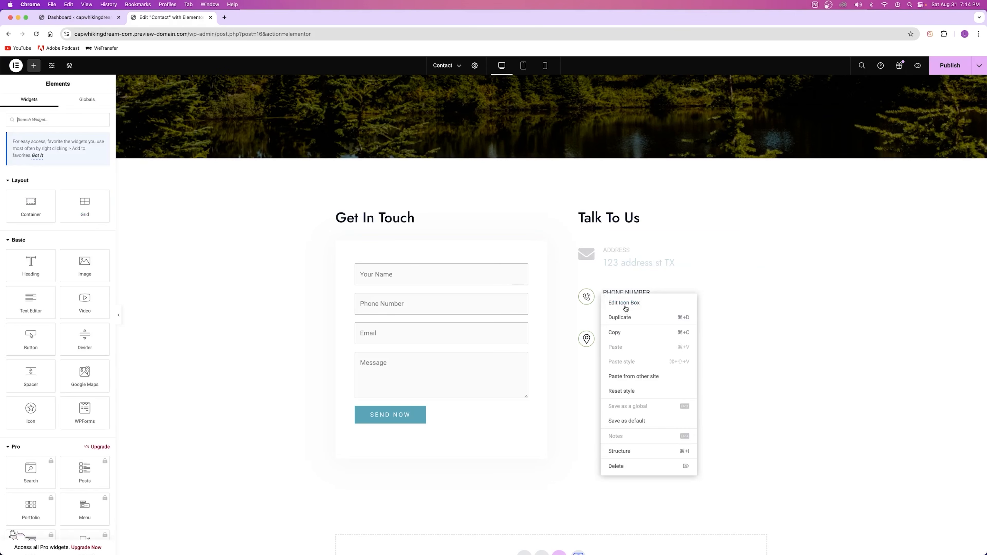
pyautogui.click(623, 328)
pyautogui.rightClick(614, 258)
# - Delete the envelope address box and duplicate the PHONE NUMBER box
pyautogui.click(640, 324)
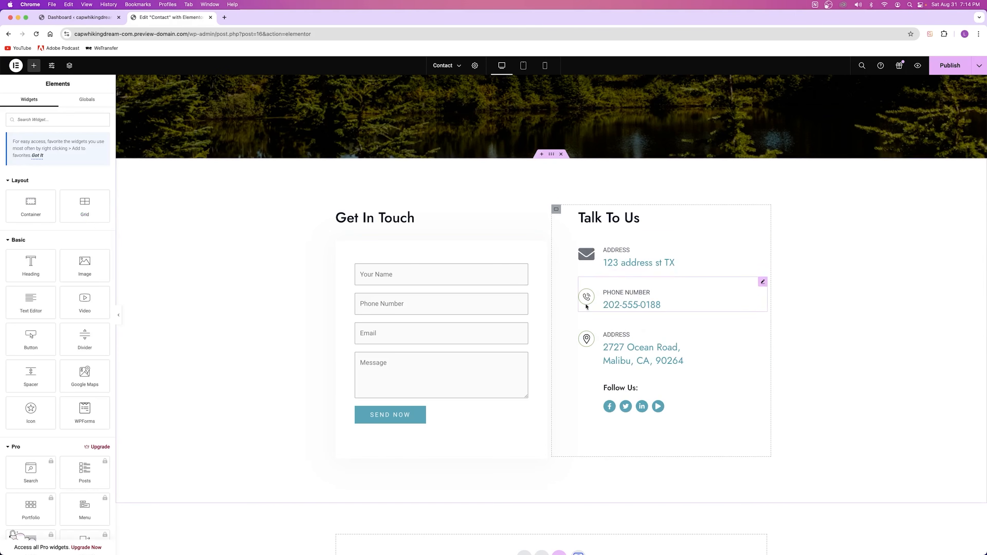
pyautogui.click(590, 255)
pyautogui.rightClick(732, 269)
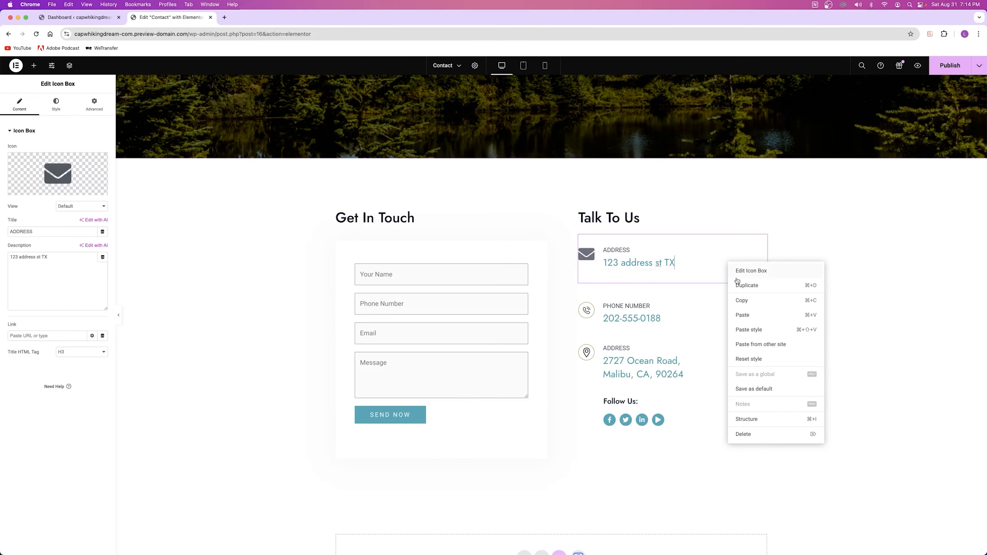
pyautogui.click(743, 434)
pyautogui.rightClick(632, 264)
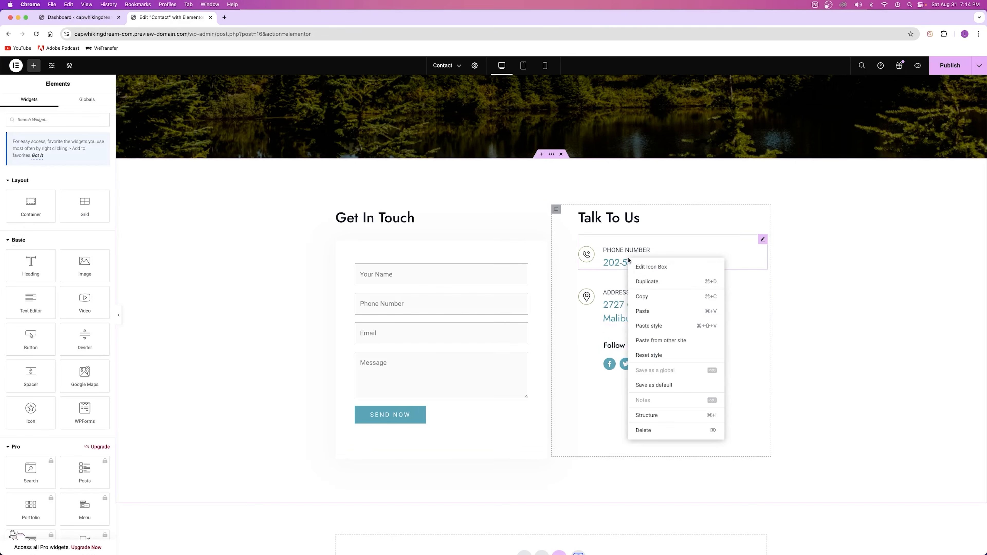
pyautogui.click(656, 283)
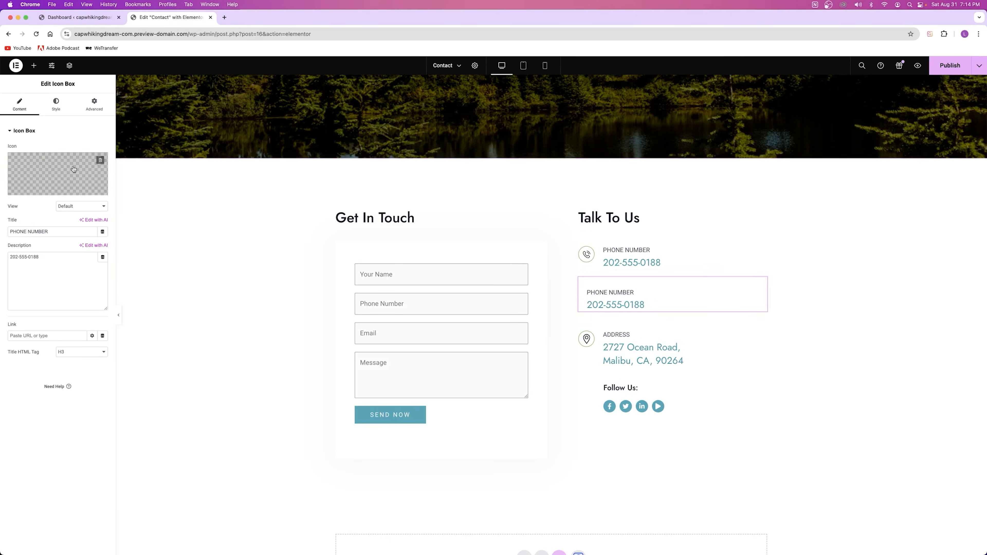
pyautogui.click(57, 173)
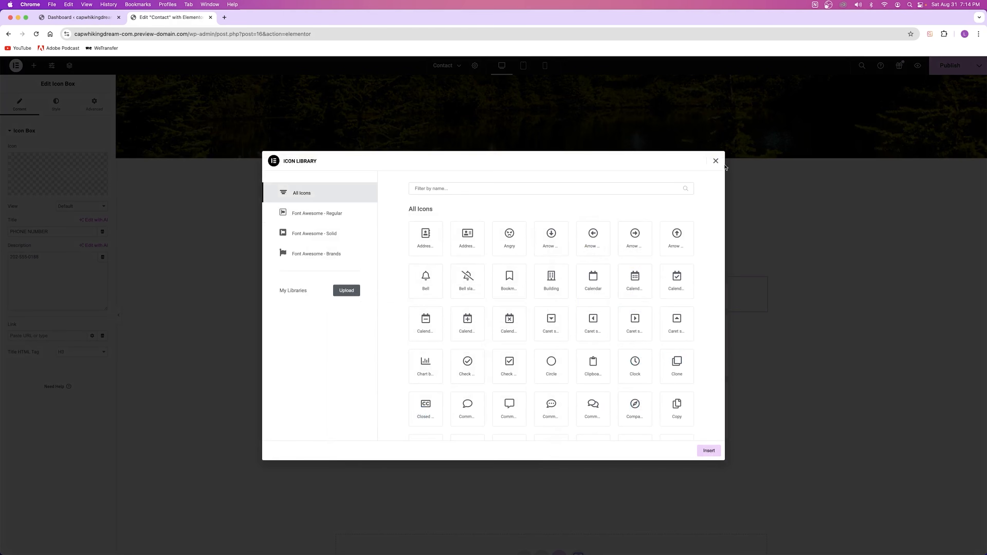
pyautogui.click(715, 161)
pyautogui.moveTo(763, 283); pyautogui.dragTo(667, 251)
pyautogui.moveTo(50, 232); pyautogui.dragTo(2, 232)
pyautogui.write('EMAIL')
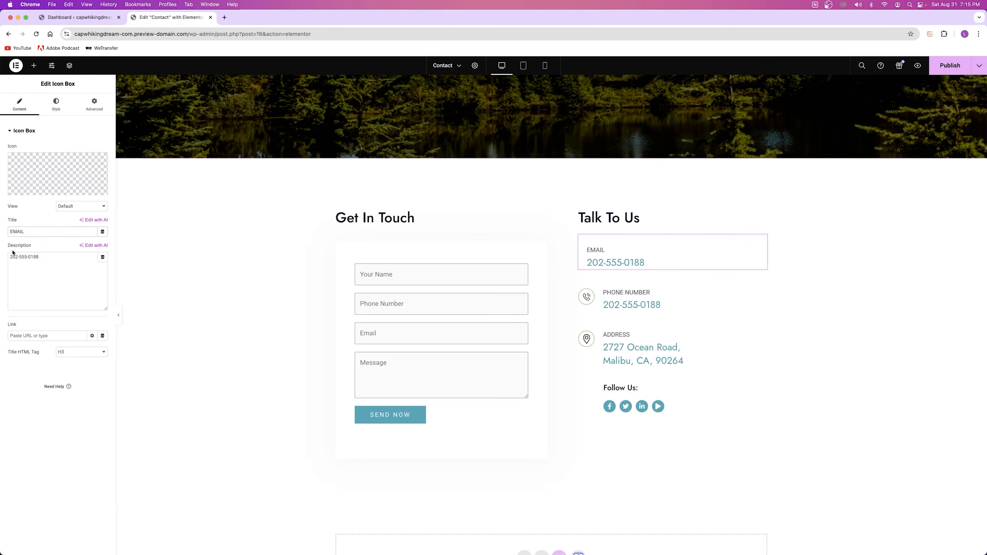
pyautogui.write('example@email.com')
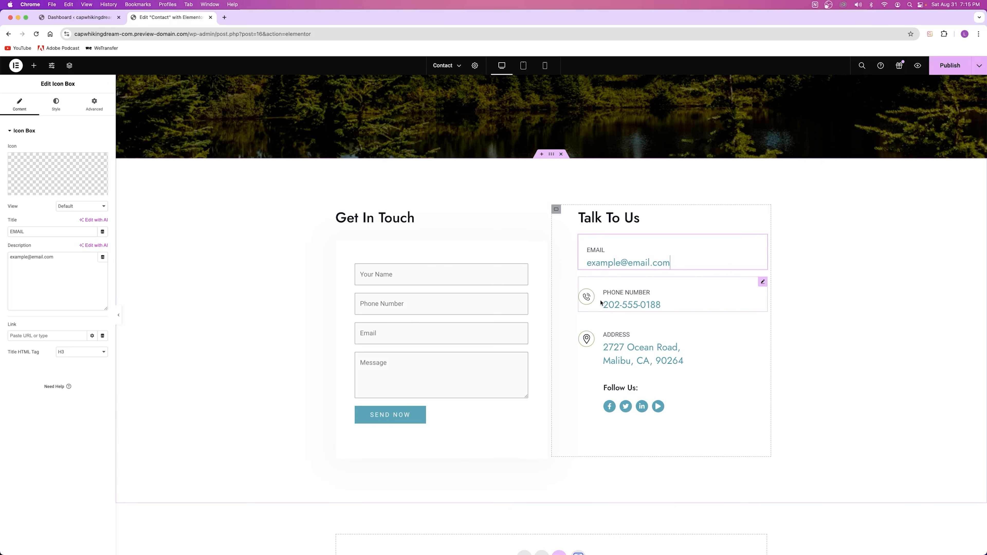
pyautogui.click(623, 292)
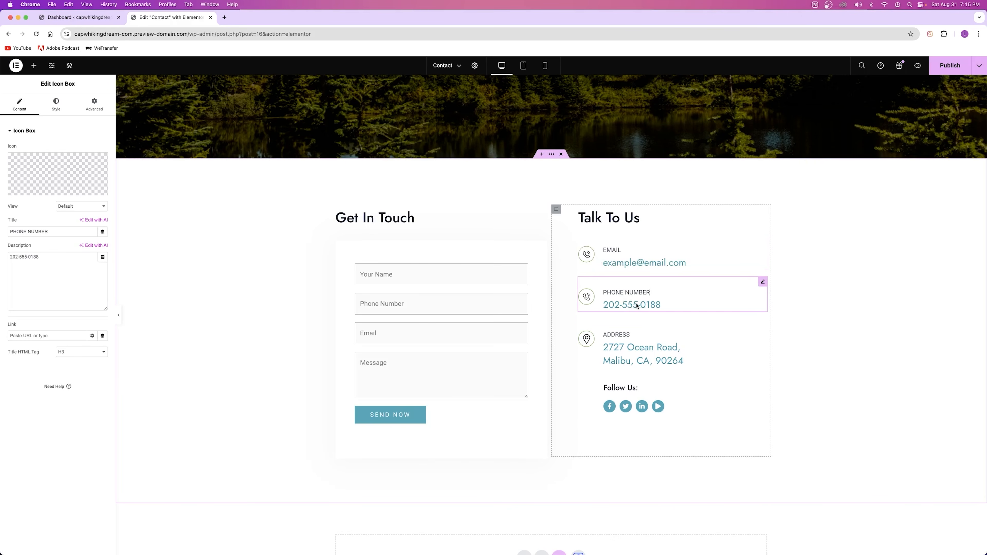
pyautogui.click(631, 335)
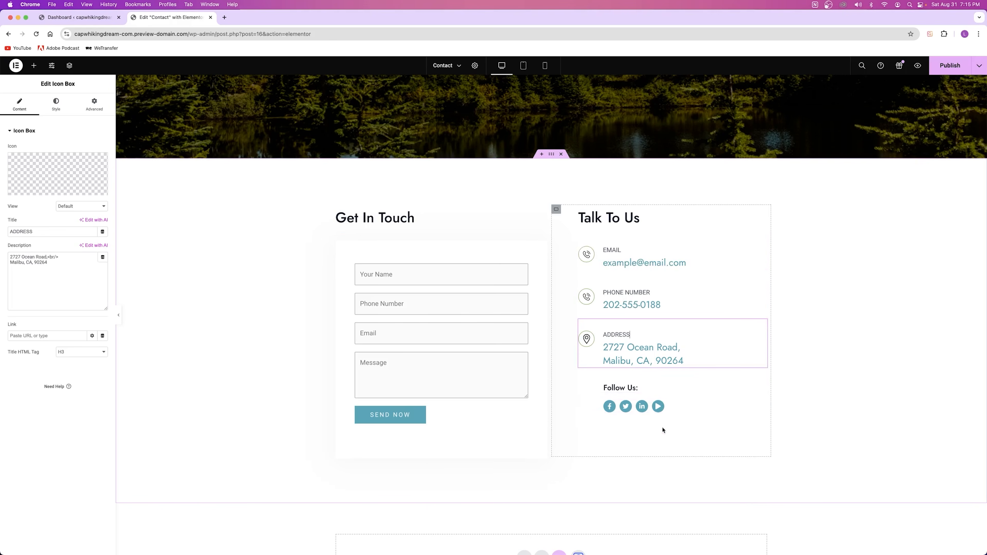
pyautogui.click(762, 405)
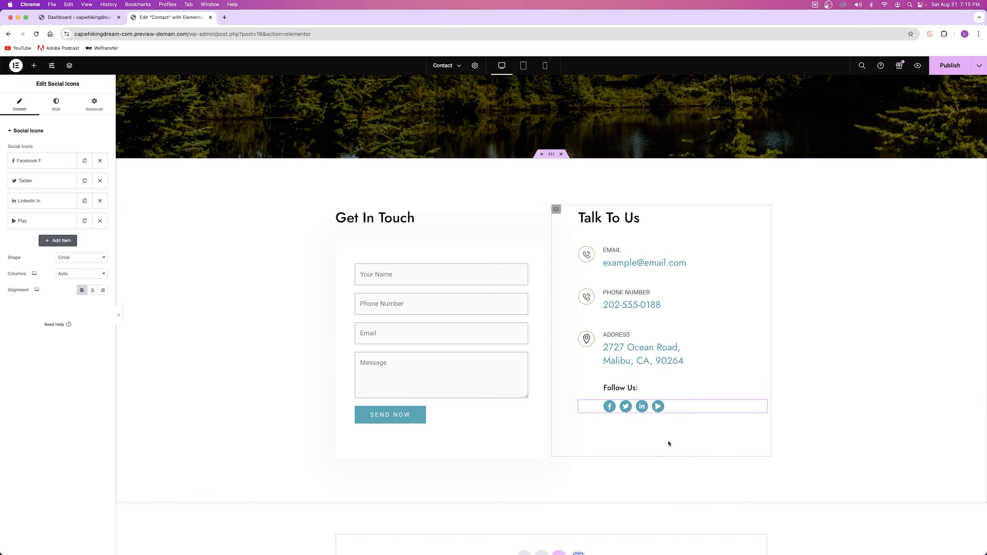
# - Remove the Play social icon and add a new social icon item
pyautogui.click(100, 220)
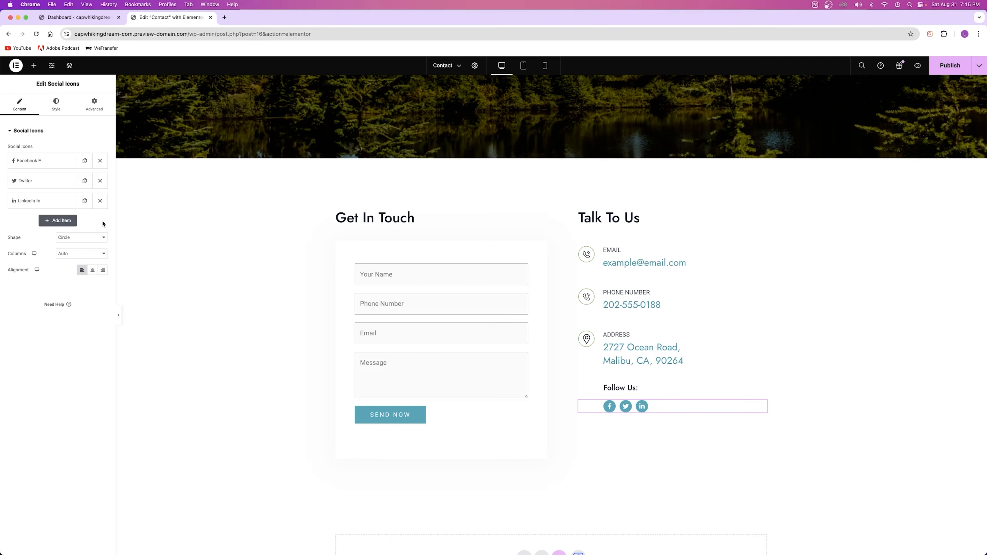
pyautogui.click(85, 201)
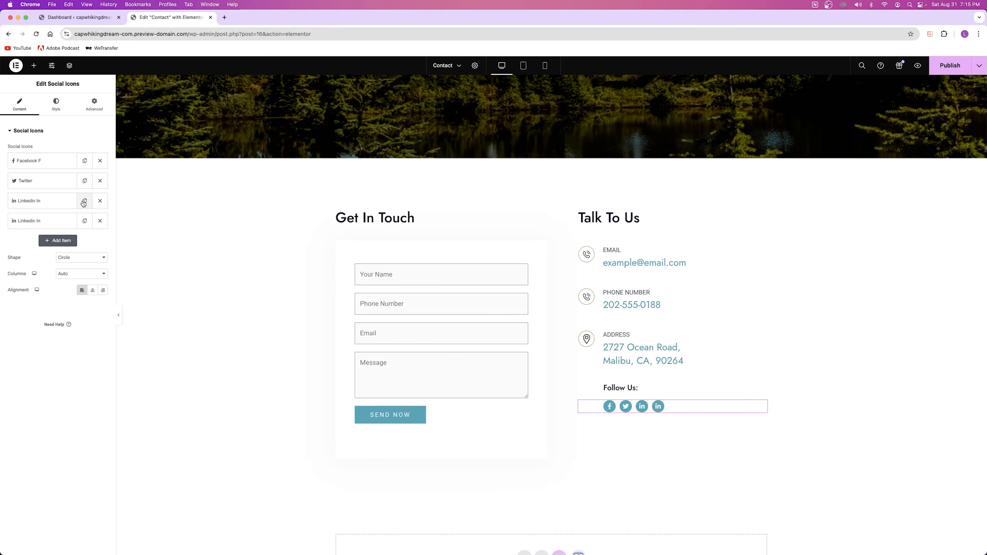
pyautogui.click(100, 221)
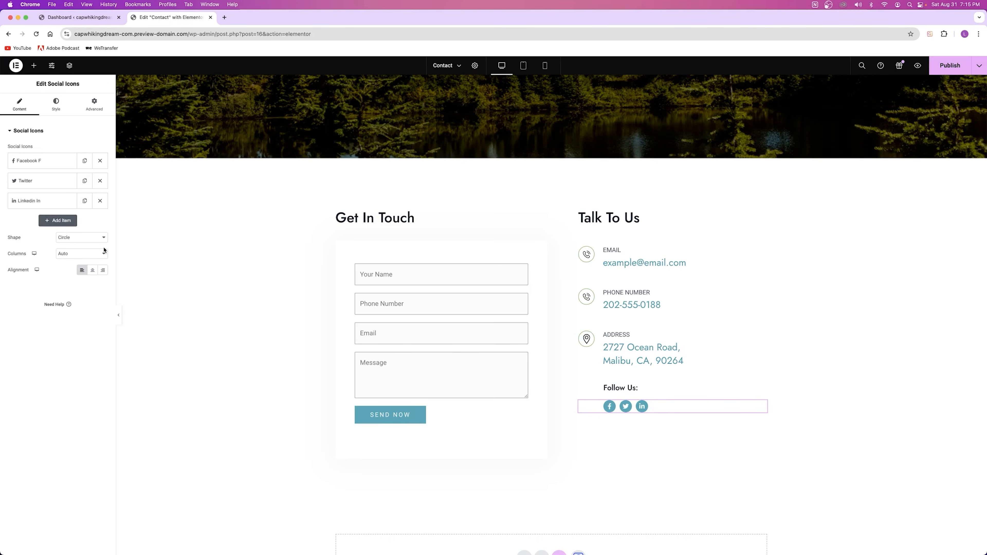
pyautogui.click(57, 220)
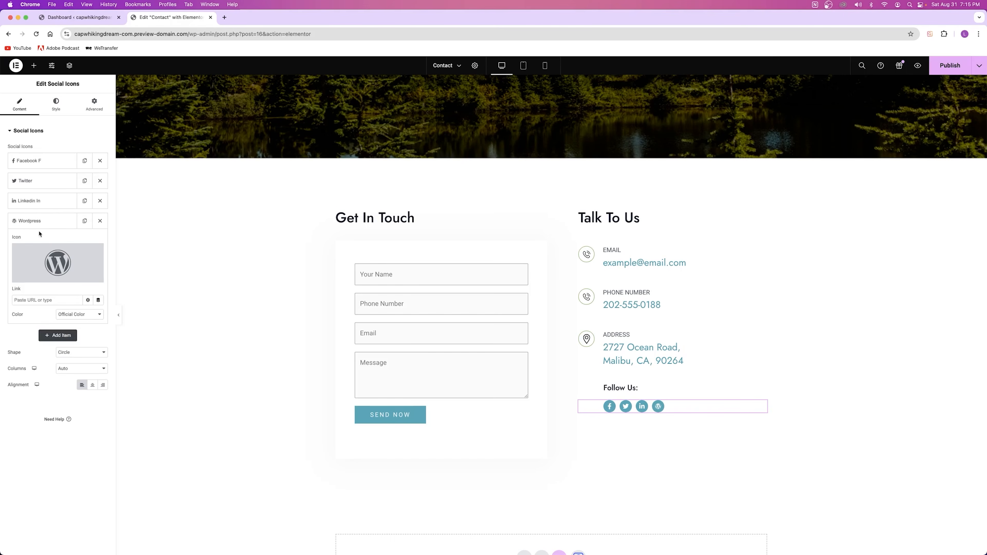
pyautogui.click(46, 228)
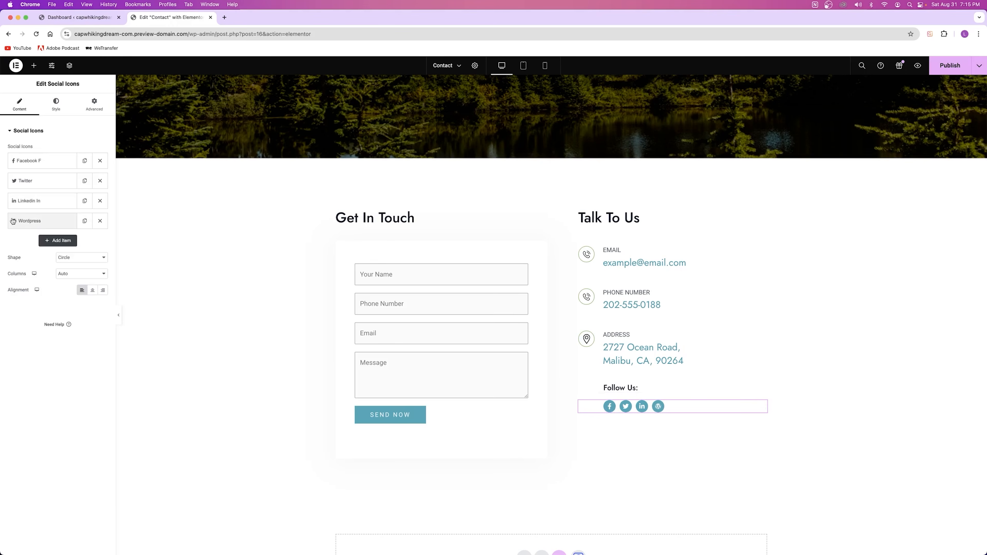
pyautogui.click(35, 161)
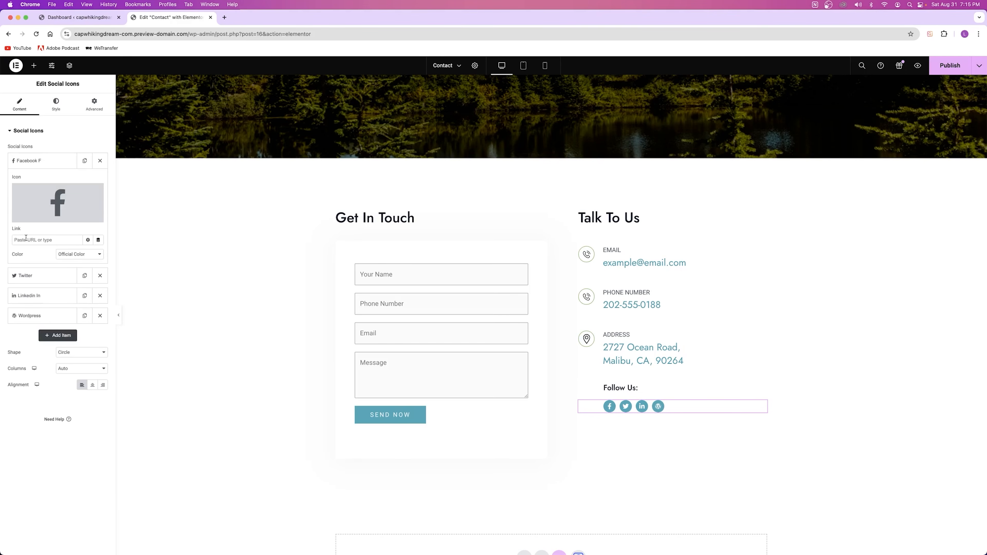
pyautogui.click(51, 239)
# - Change the new item's icon to Instagram and drag it to the front of Follow Us
pyautogui.click(37, 315)
pyautogui.click(66, 261)
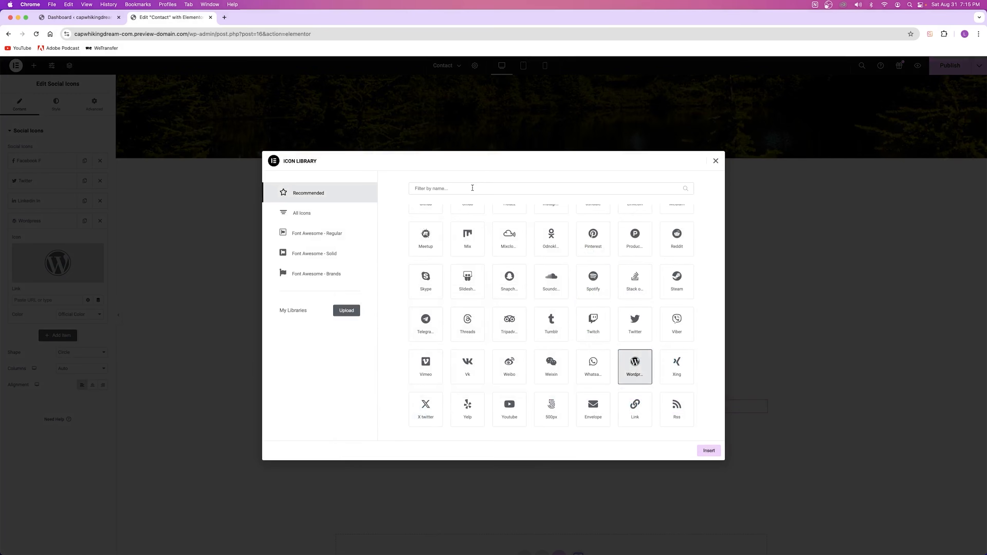
pyautogui.click(472, 187)
pyautogui.write('insta')
pyautogui.click(441, 237)
pyautogui.click(710, 451)
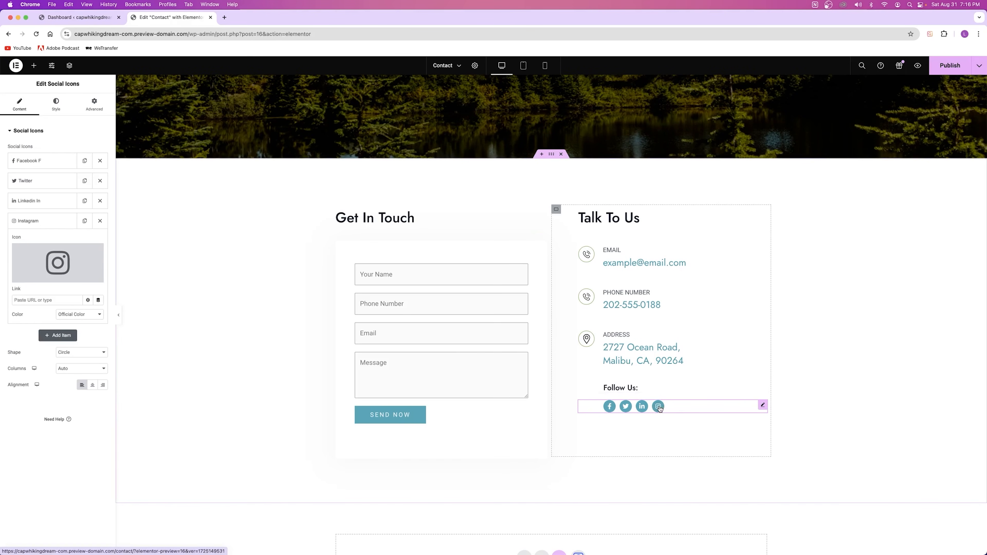
pyautogui.click(35, 221)
pyautogui.moveTo(35, 221); pyautogui.dragTo(36, 158)
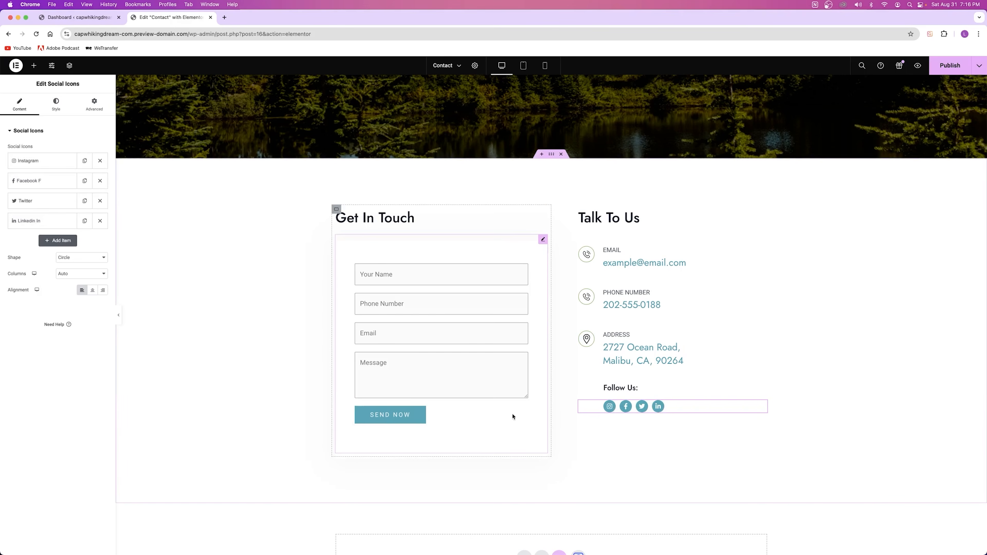
# - Publish the updated Contact page and close its editor tab
pyautogui.click(56, 104)
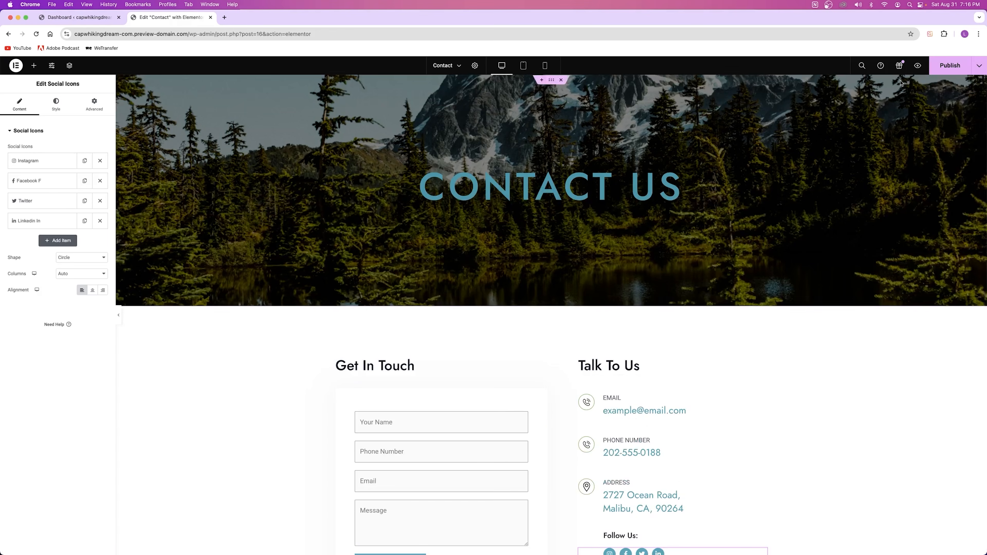
pyautogui.click(968, 73)
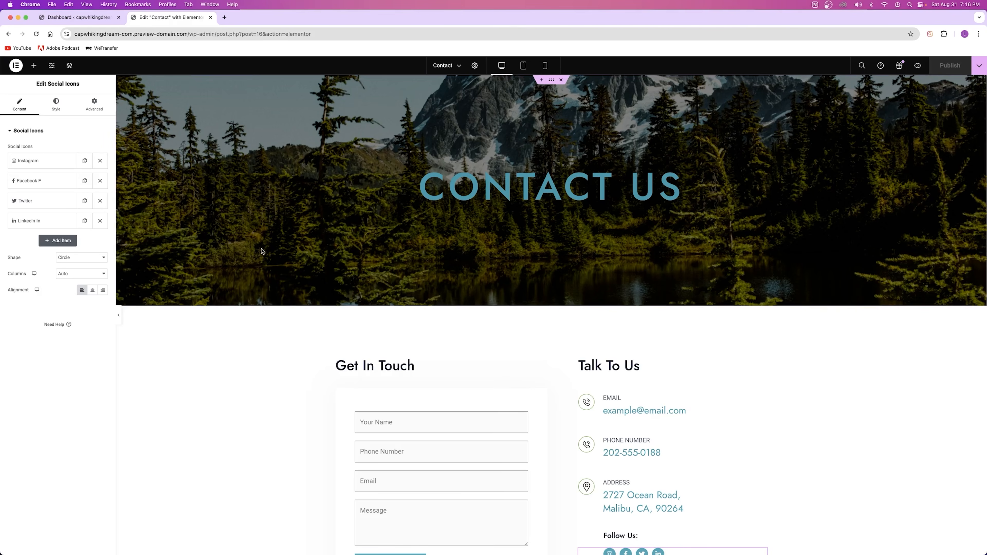
pyautogui.click(211, 18)
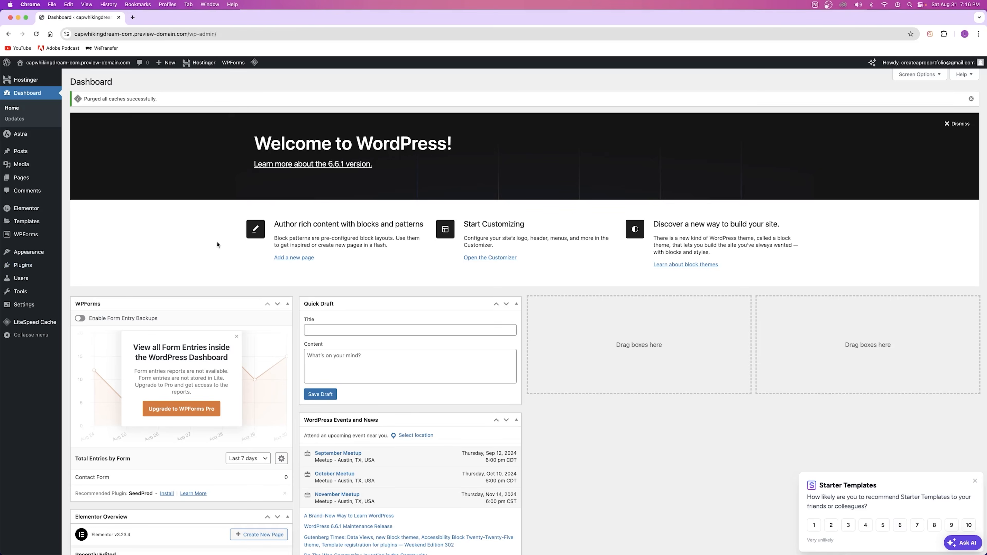
# - Open the live site in a new tab, open the Home page in Elementor, and exit to WordPress
pyautogui.rightClick(95, 63)
pyautogui.click(124, 67)
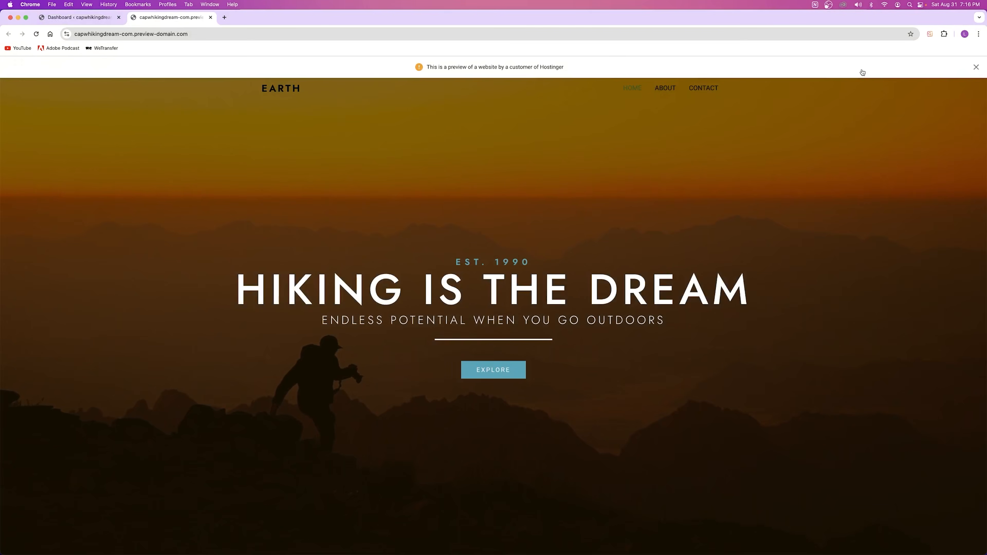
pyautogui.click(287, 62)
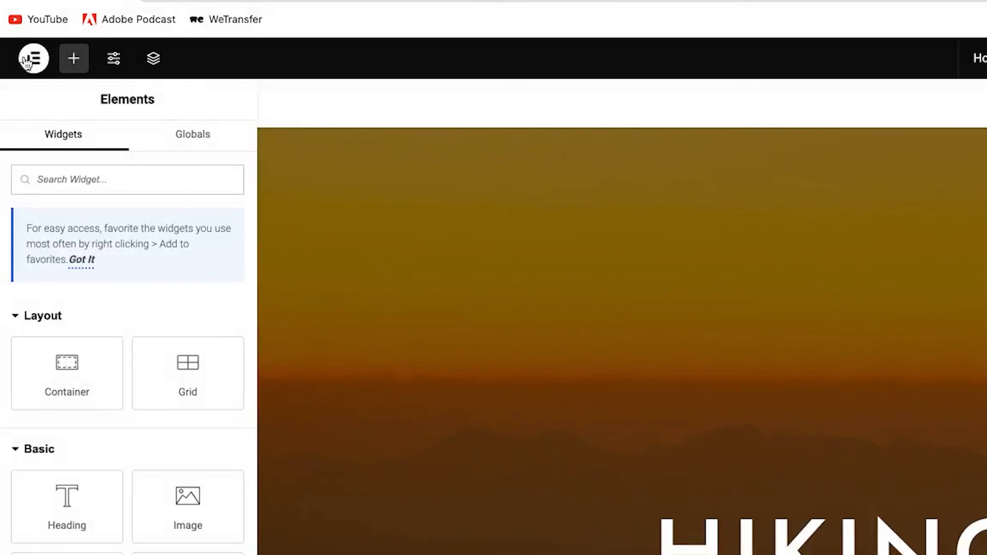
pyautogui.click(16, 65)
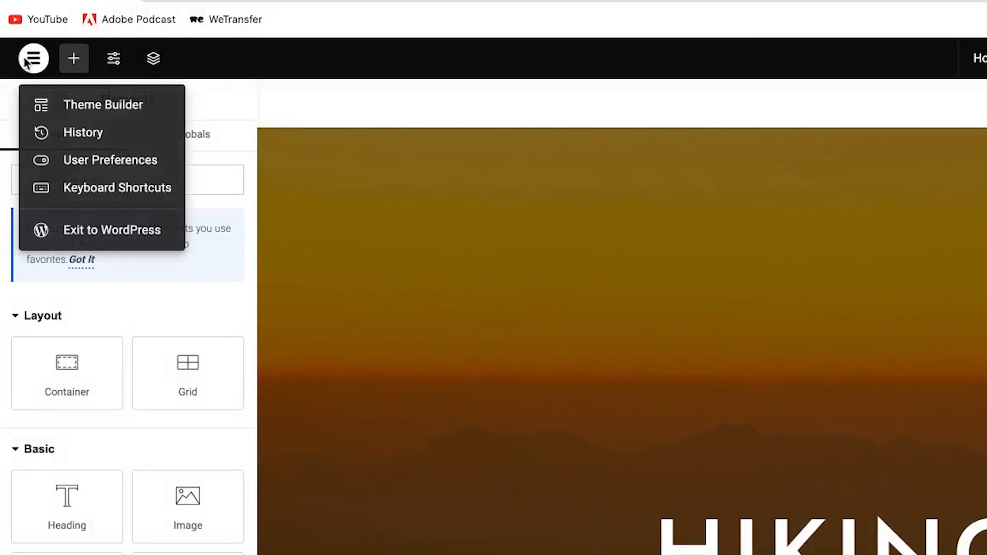
pyautogui.click(99, 230)
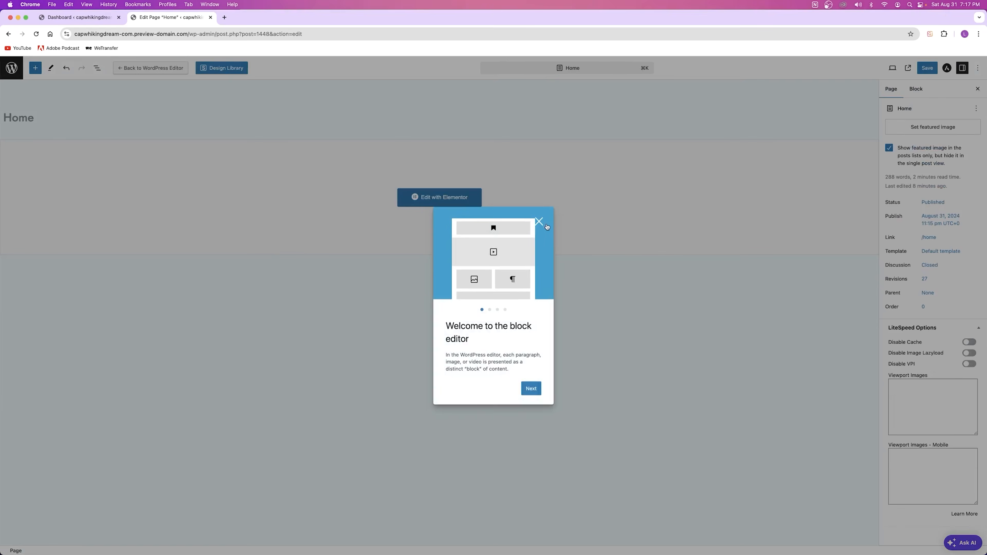
# - Leave the block editor without saving, close the Pages tab, and reload the Dashboard
pyautogui.click(540, 222)
pyautogui.click(16, 74)
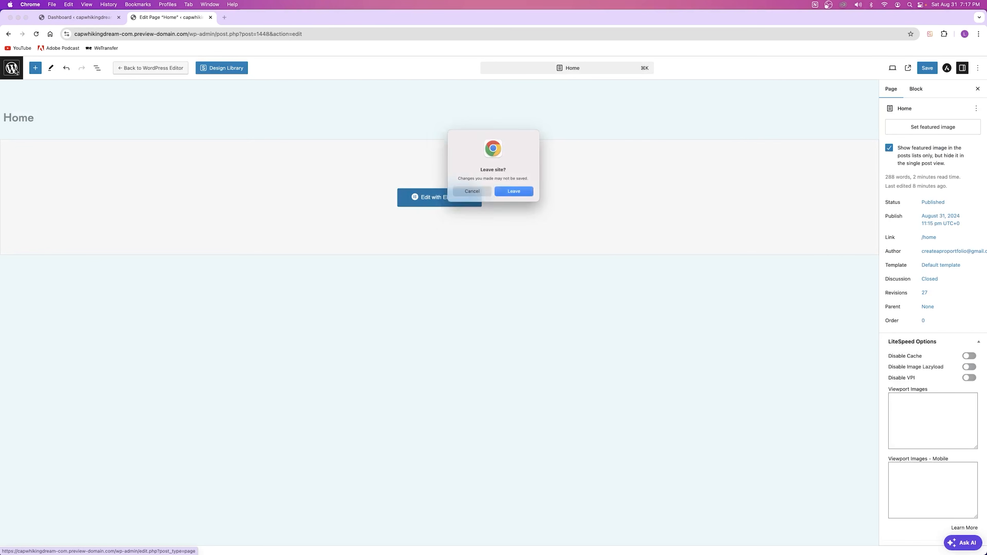
pyautogui.click(514, 194)
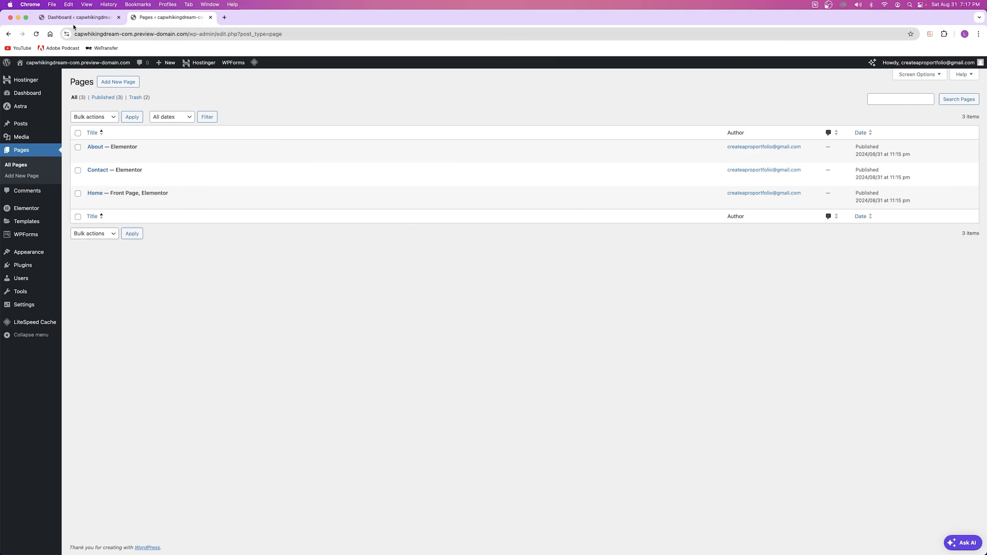
pyautogui.click(77, 18)
pyautogui.click(160, 17)
pyautogui.press('super+w')
pyautogui.click(37, 34)
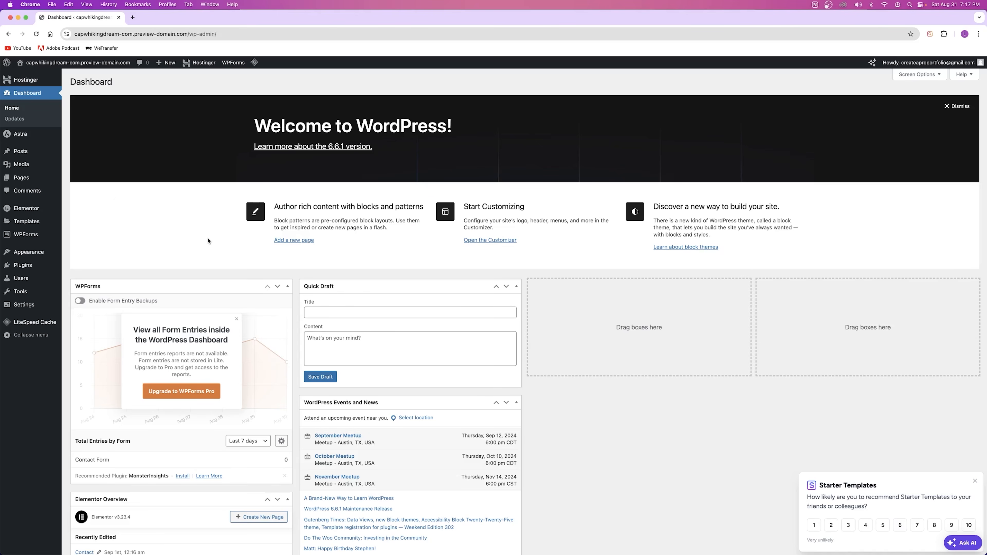
# - Open Appearance > Customize in a new tab and dismiss the Hostinger preview banner
pyautogui.moveTo(43, 254)
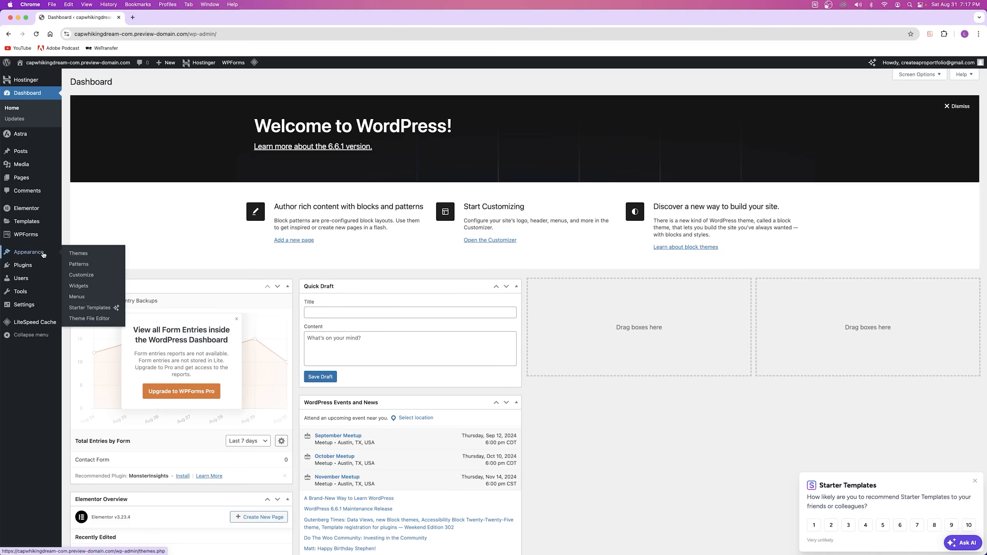
pyautogui.rightClick(87, 276)
pyautogui.click(101, 281)
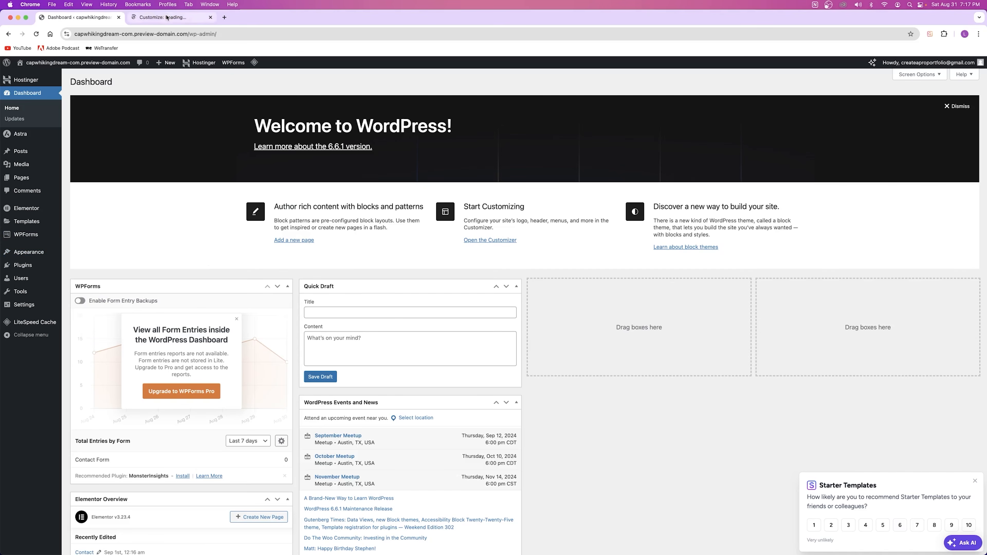
pyautogui.click(167, 17)
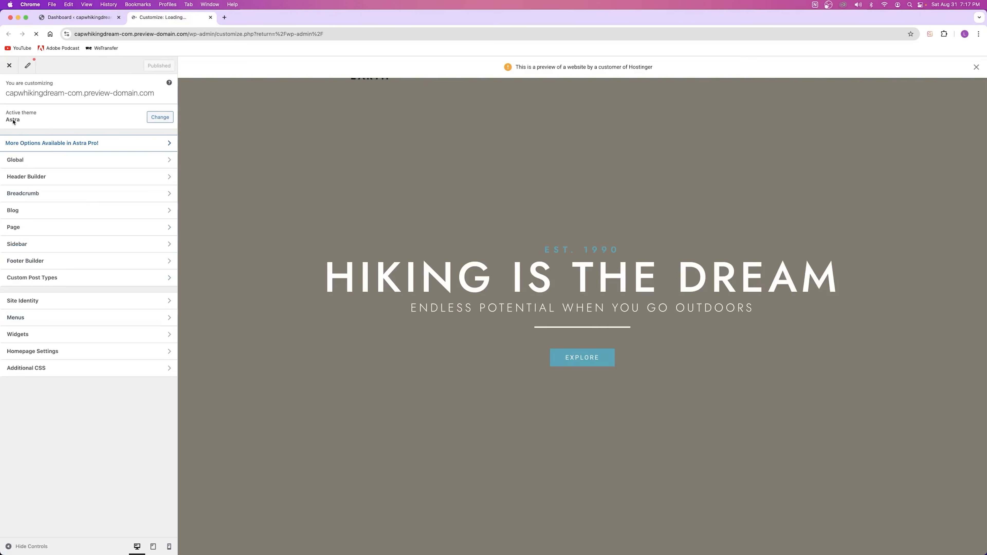
pyautogui.click(14, 122)
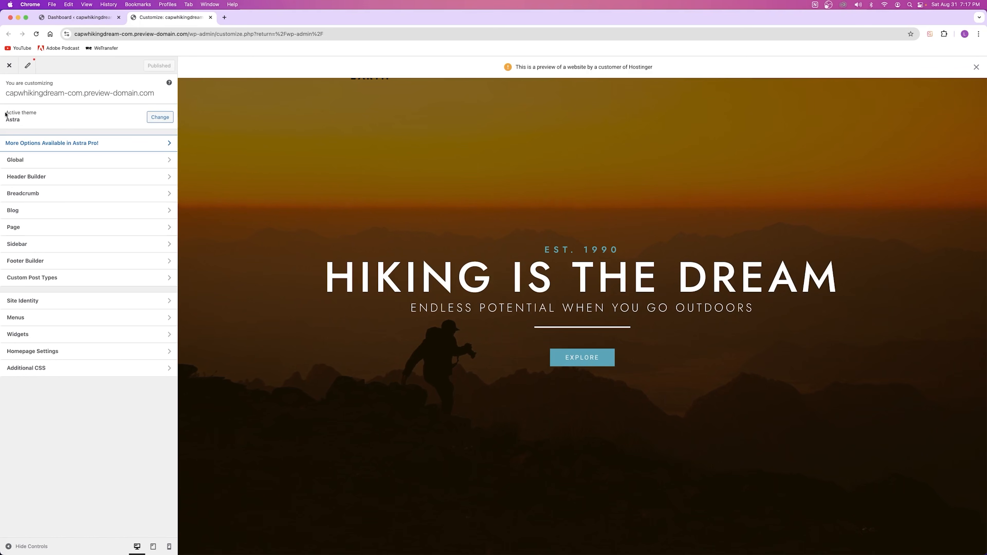
pyautogui.click(975, 66)
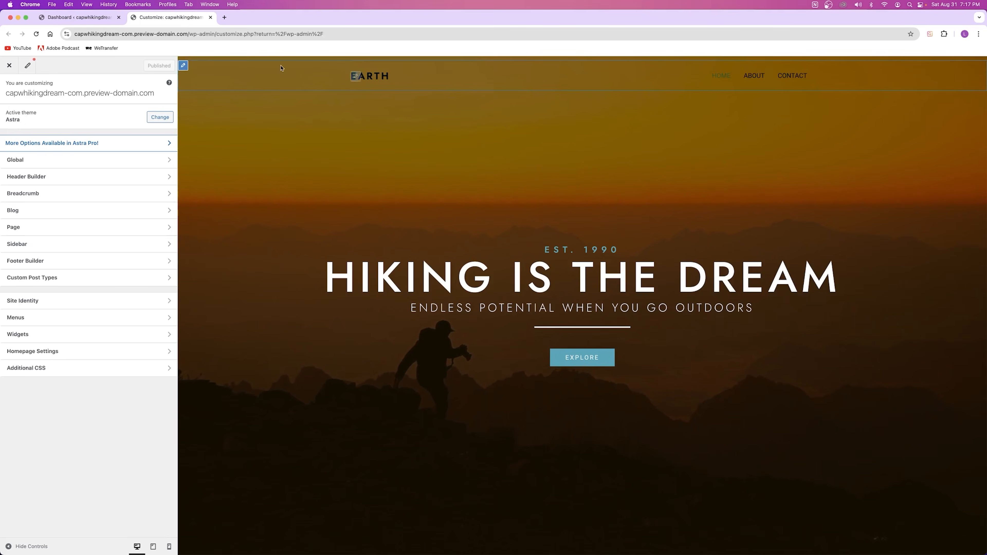
pyautogui.scroll(-15, 572, 552)
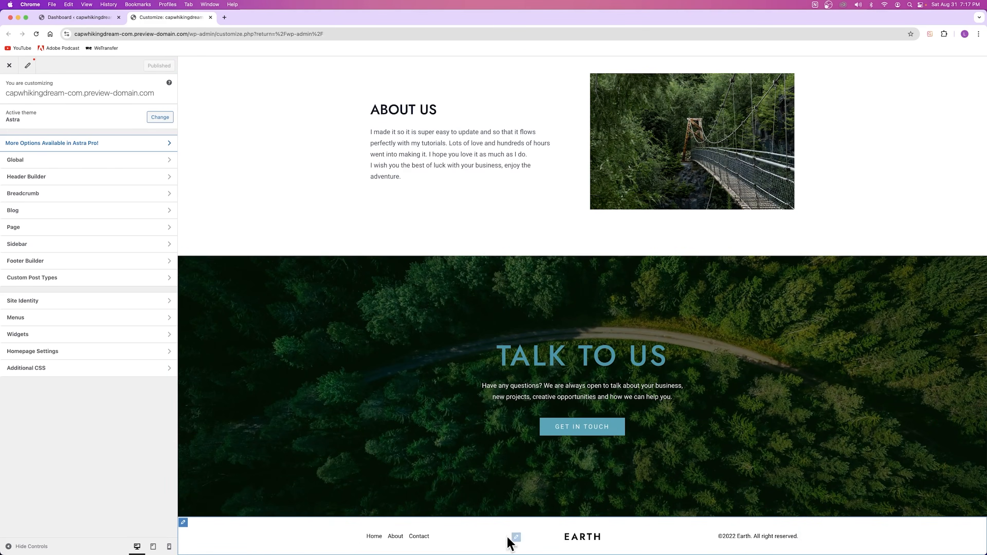
pyautogui.scroll(15, 510, 544)
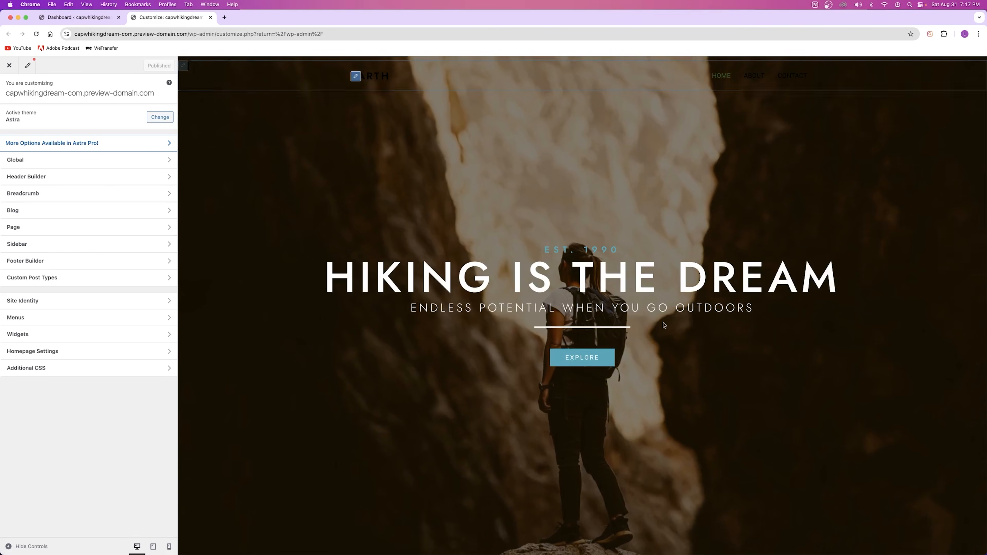
pyautogui.scroll(-2, 664, 326)
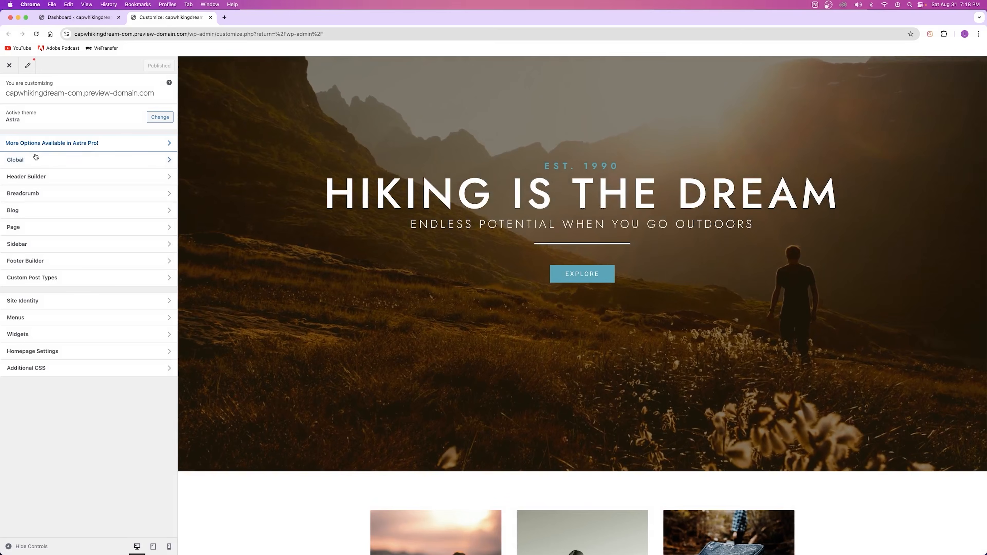
# - In Global > Colors, try red on the sixth palette colour, then revert it to white
pyautogui.click(30, 160)
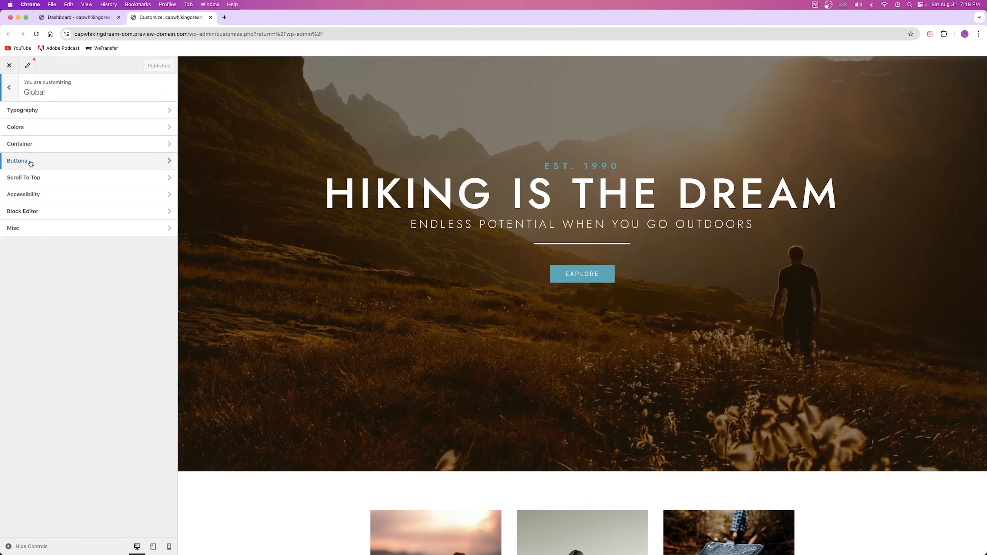
pyautogui.click(53, 128)
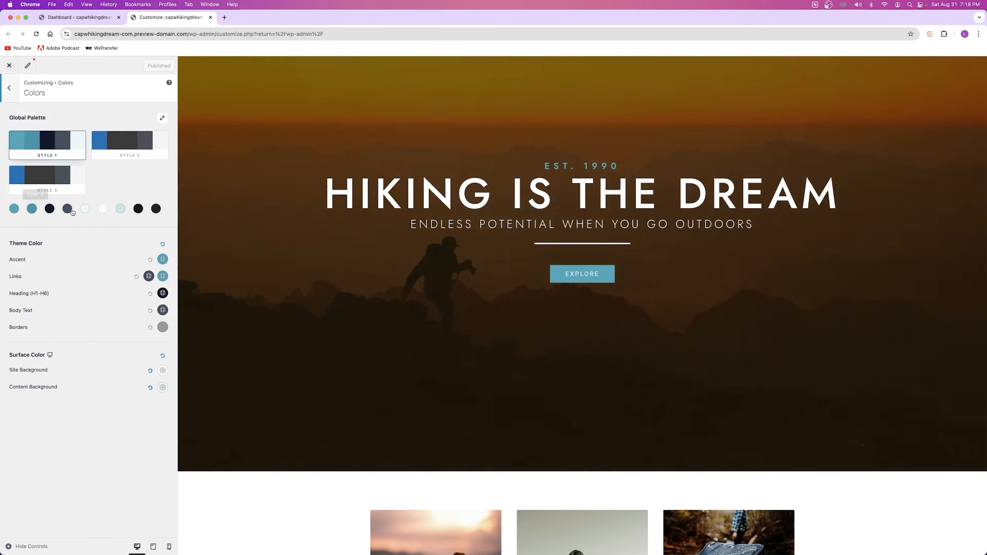
pyautogui.click(103, 210)
pyautogui.click(147, 232)
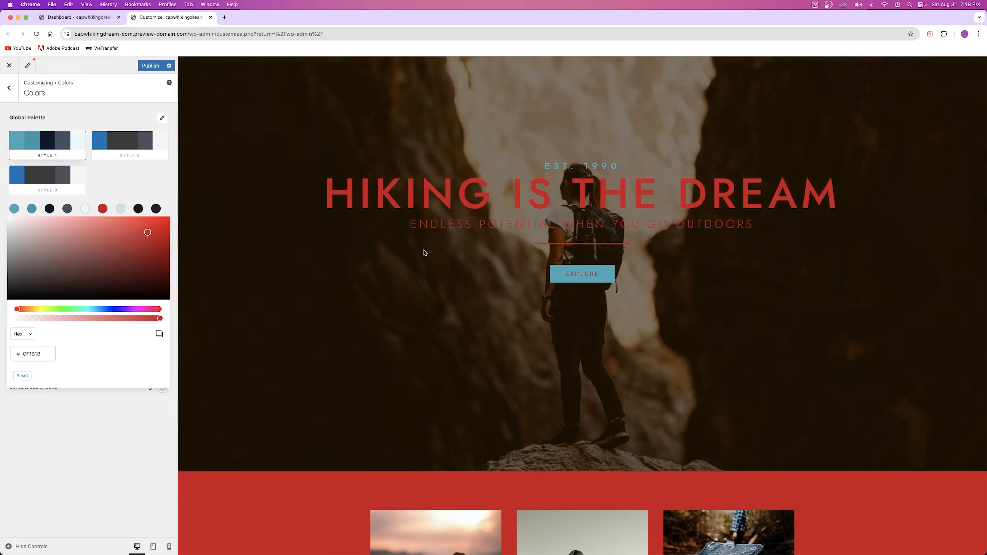
pyautogui.scroll(-10, 425, 252)
pyautogui.scroll(5, 425, 253)
pyautogui.scroll(10, 269, 198)
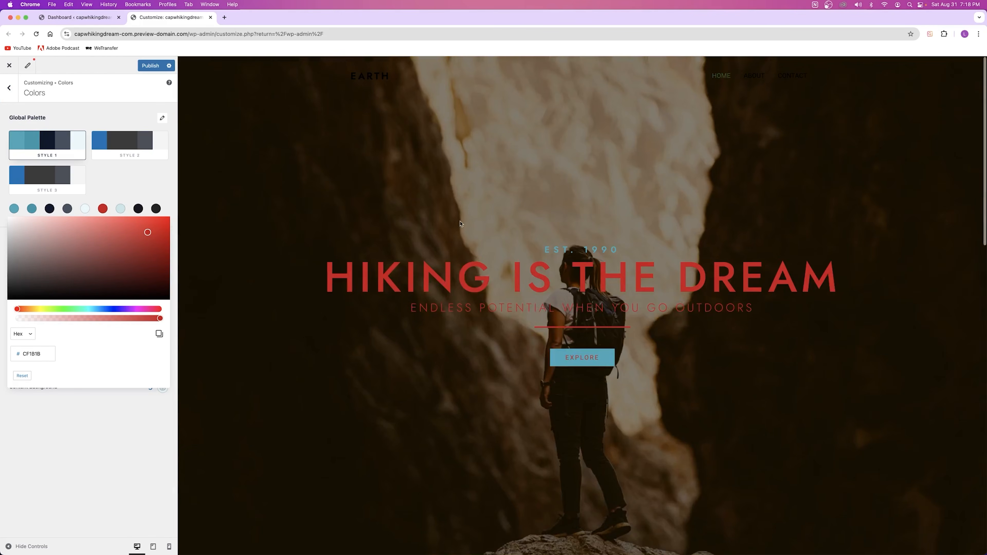
pyautogui.scroll(-15, 598, 275)
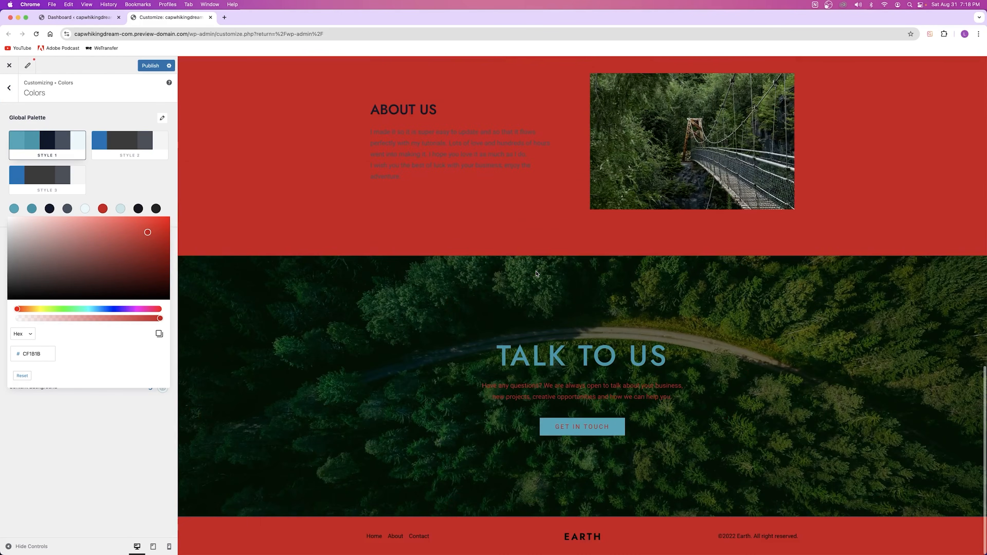
pyautogui.scroll(15, 607, 398)
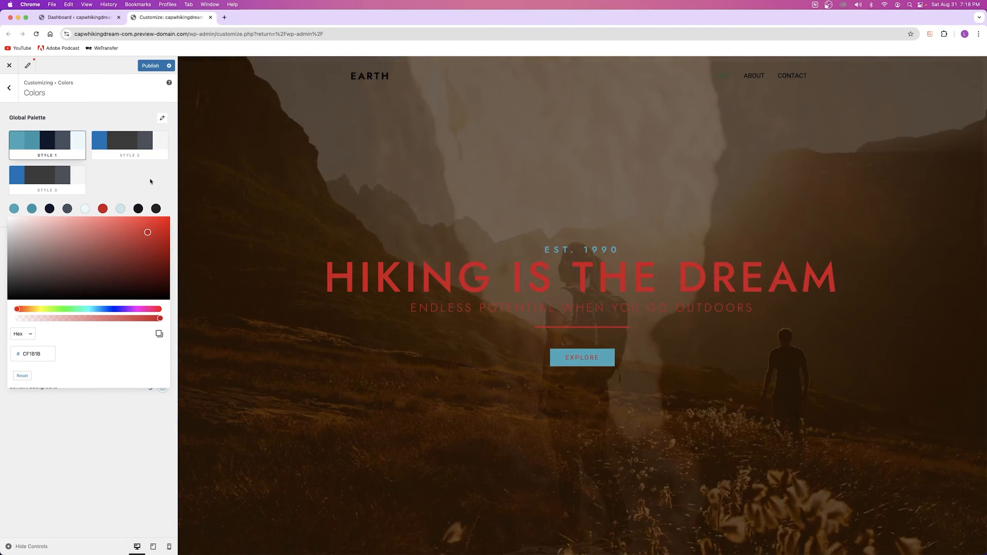
pyautogui.click(22, 375)
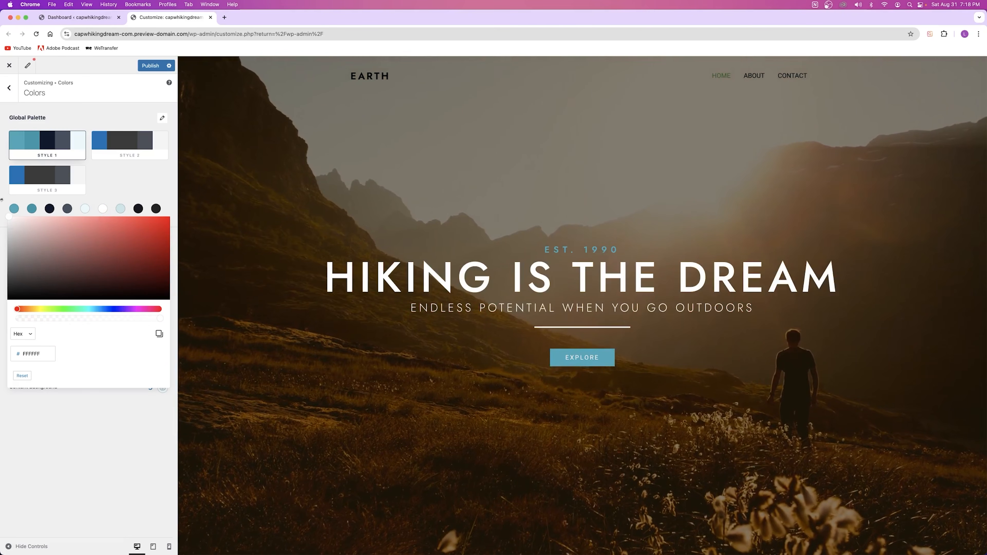
pyautogui.click(14, 210)
# - Set palette Color 1 to teal 00B6B6 and make Color 2 teal as well
pyautogui.click(14, 210)
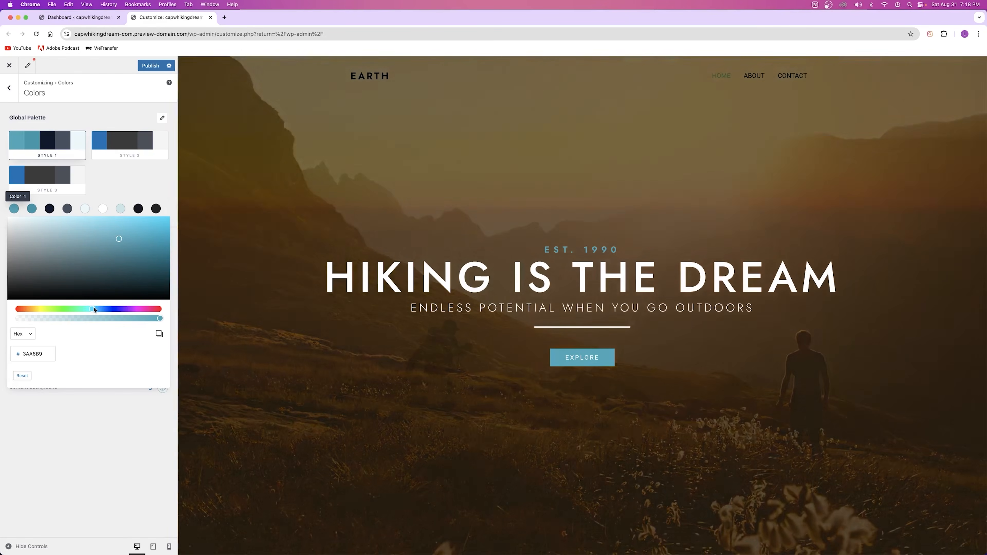
pyautogui.moveTo(93, 310); pyautogui.dragTo(88, 309)
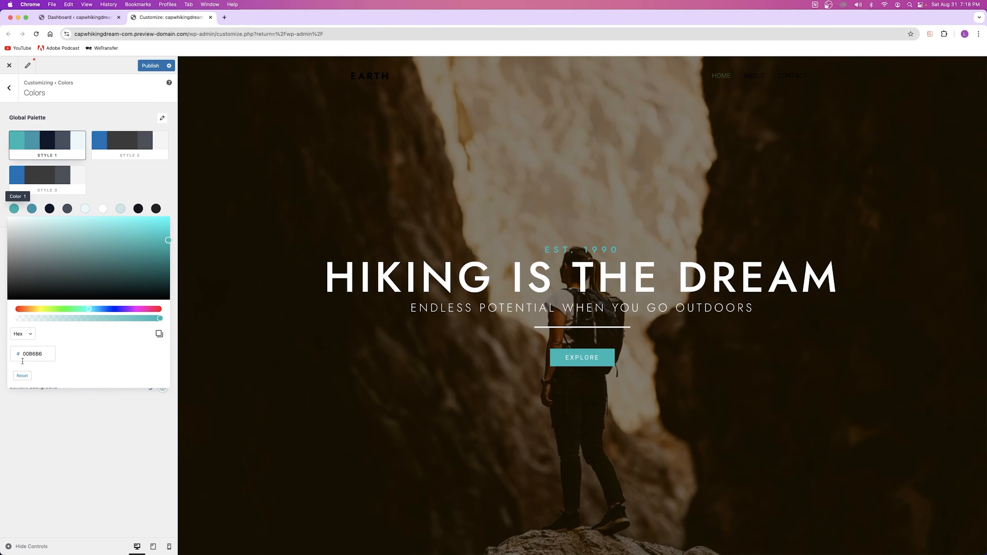
pyautogui.click(30, 354)
pyautogui.doubleClick(30, 354)
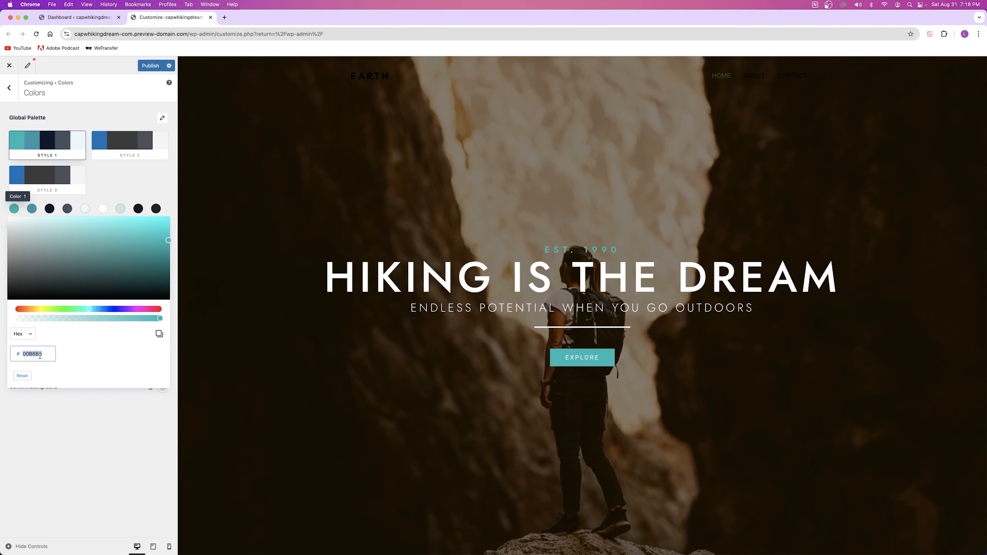
pyautogui.click(32, 208)
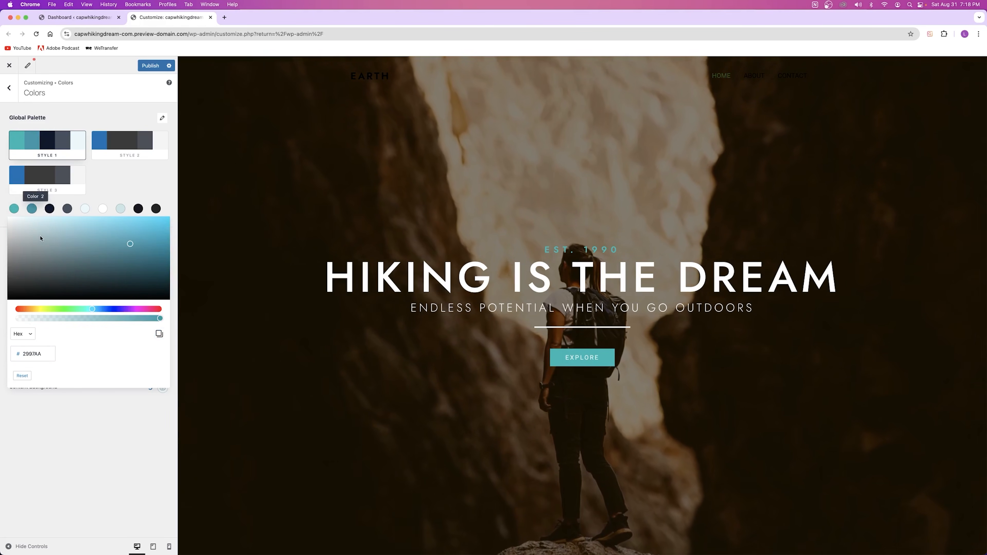
pyautogui.doubleClick(32, 353)
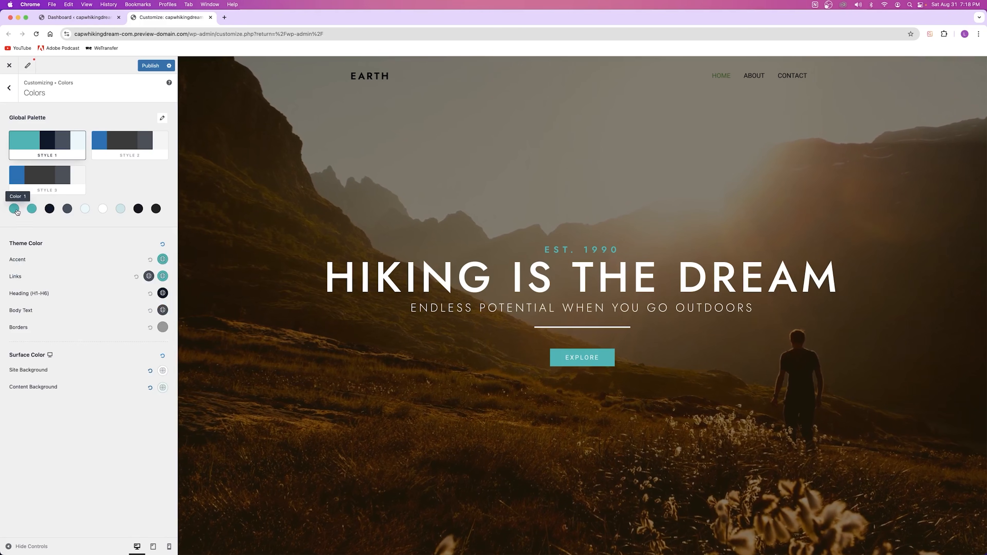
pyautogui.click(15, 208)
# - Publish the teal Global Palette changes to the site
pyautogui.click(13, 210)
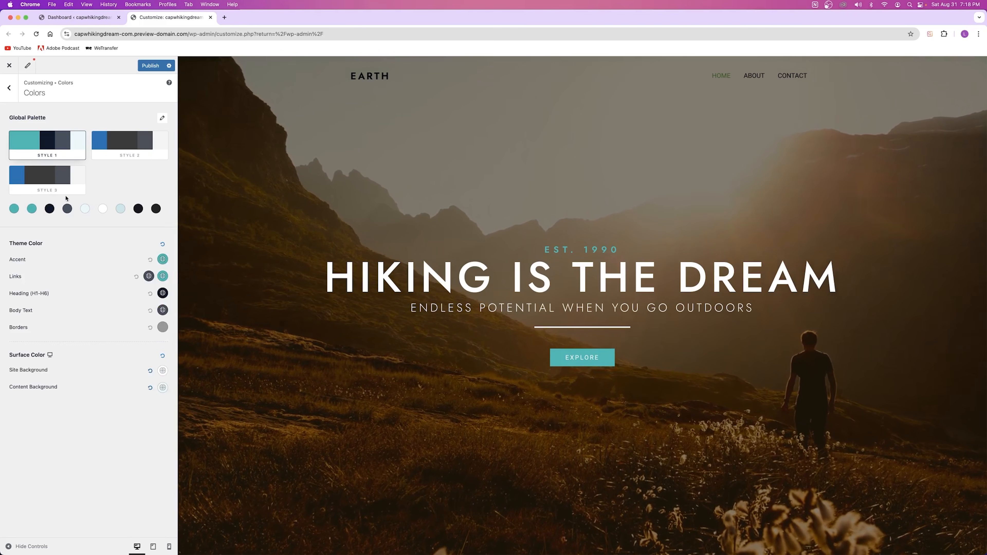
pyautogui.scroll(-5, 645, 348)
pyautogui.scroll(-12, 573, 243)
pyautogui.scroll(-4, 673, 358)
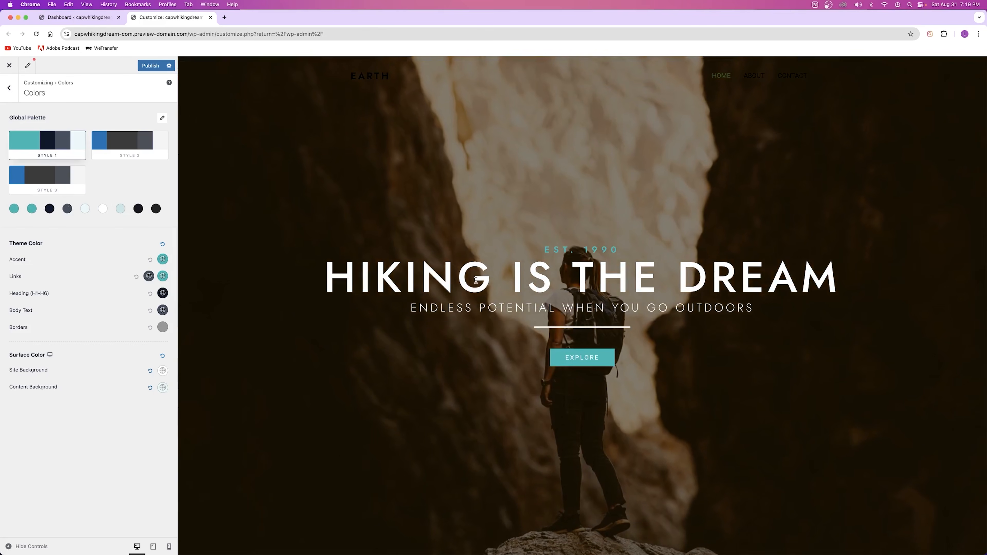
pyautogui.scroll(-15, 476, 280)
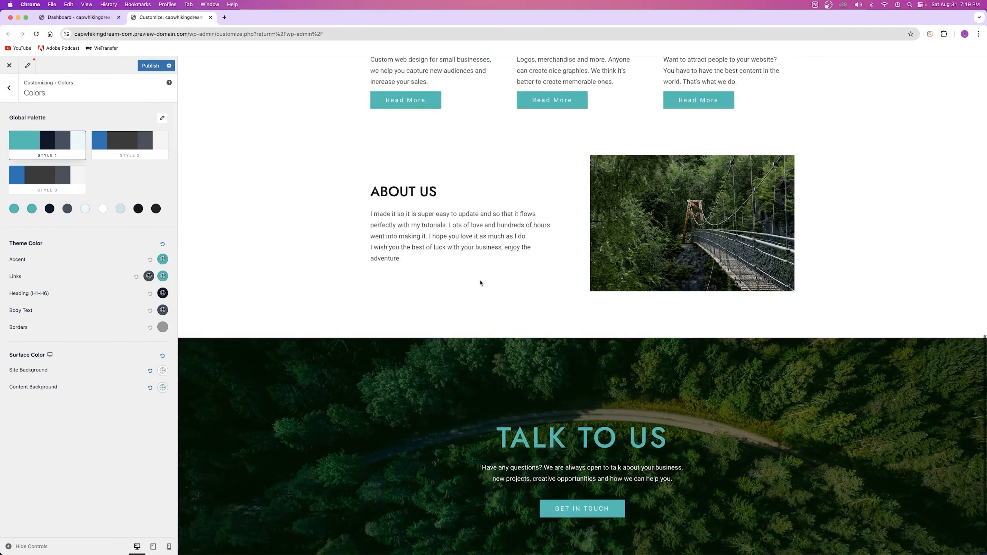
pyautogui.scroll(15, 483, 280)
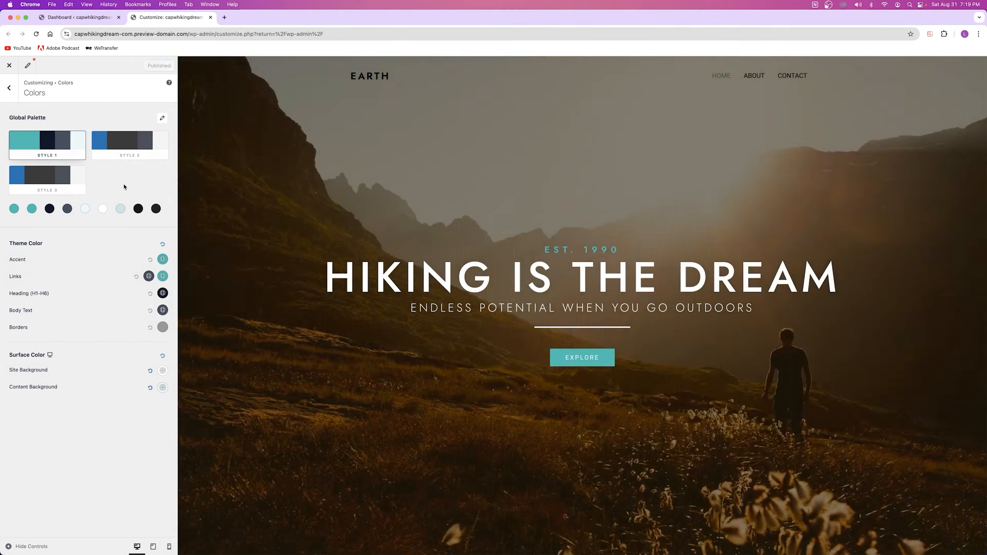
pyautogui.click(150, 66)
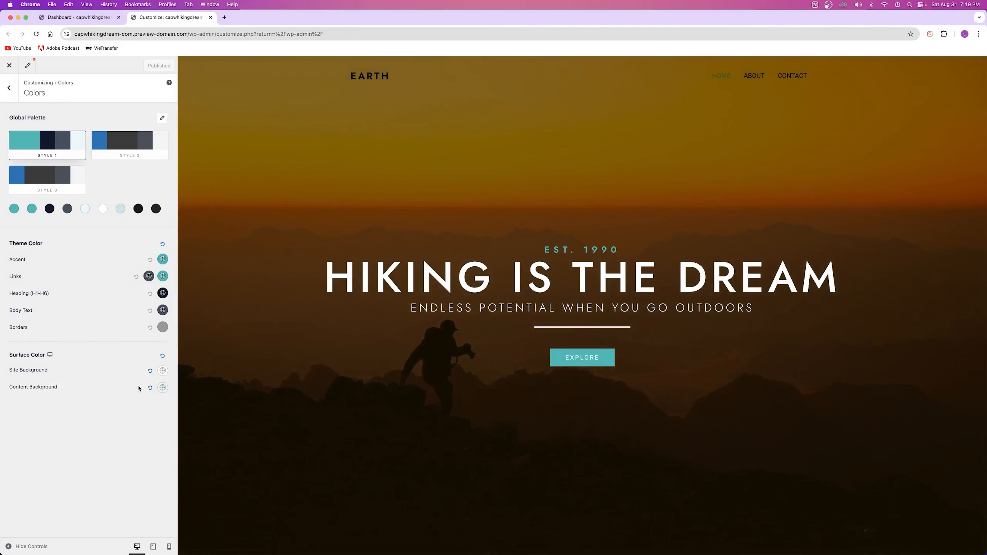
# - Pick a new colour for the Surface Color Content Background
pyautogui.click(162, 388)
pyautogui.moveTo(18, 438); pyautogui.dragTo(2, 443)
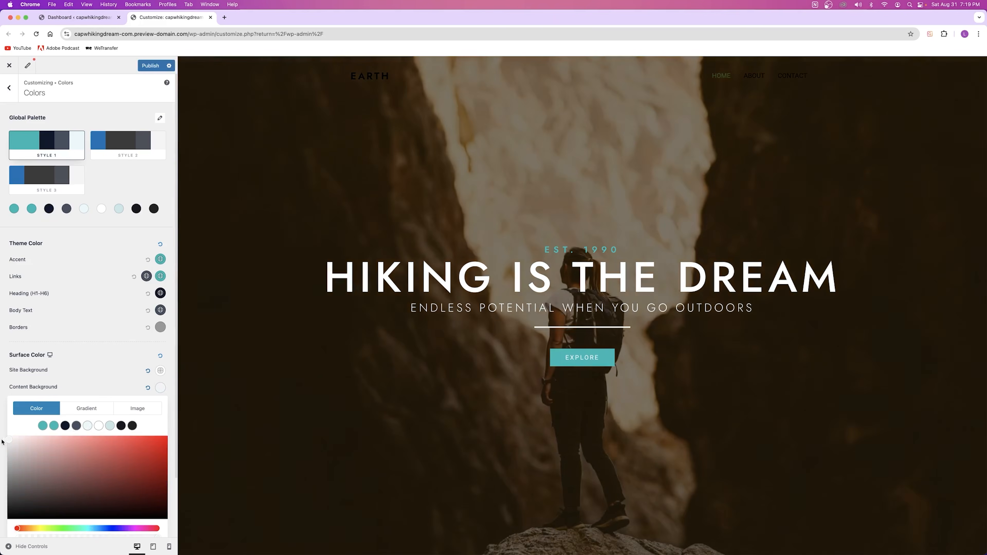
pyautogui.click(164, 391)
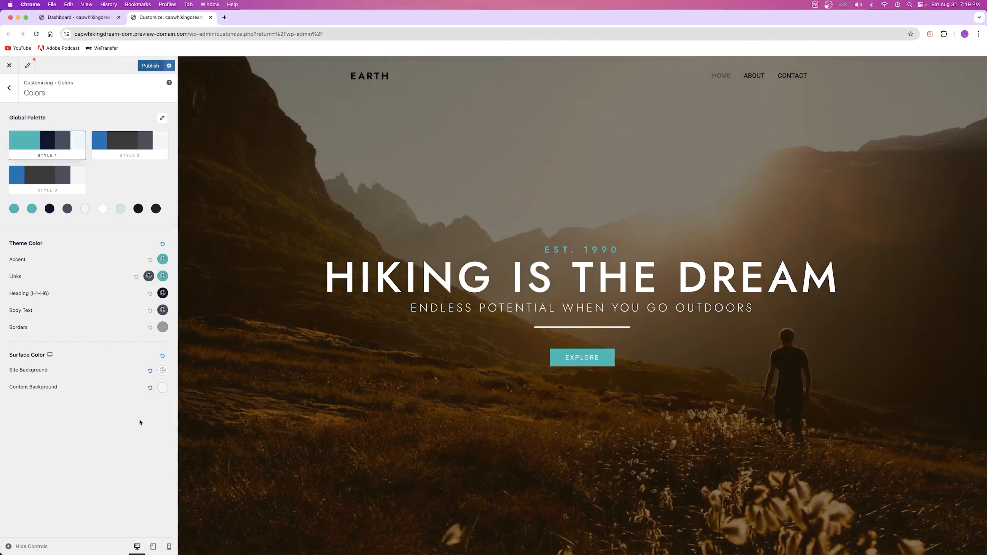
# - Publish the colours, then open the header logo settings from Header Builder
pyautogui.click(146, 66)
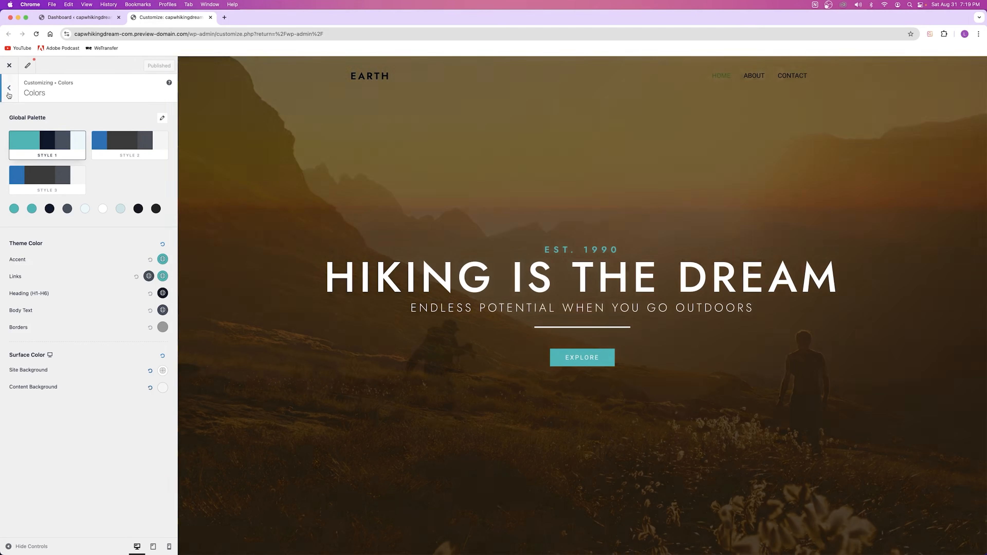
pyautogui.click(10, 92)
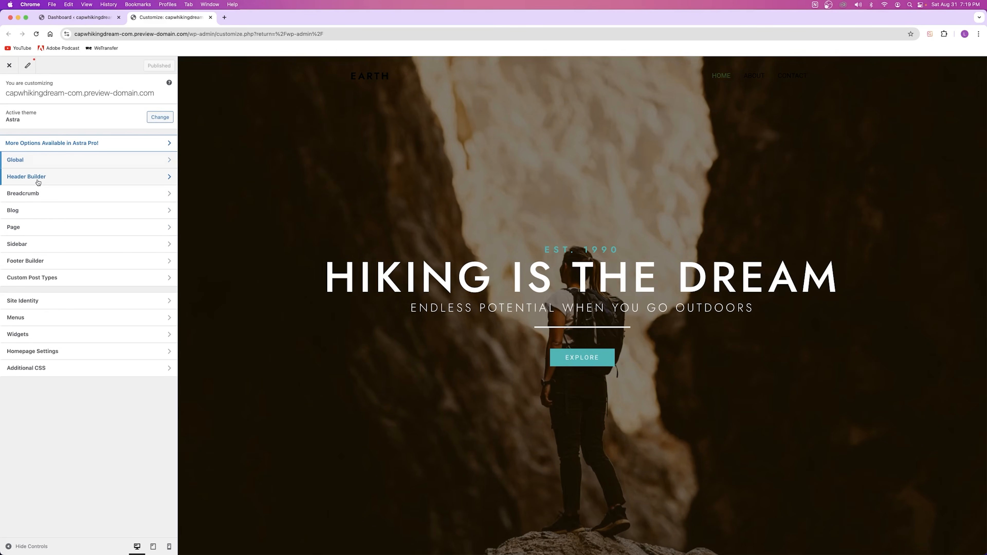
pyautogui.click(37, 177)
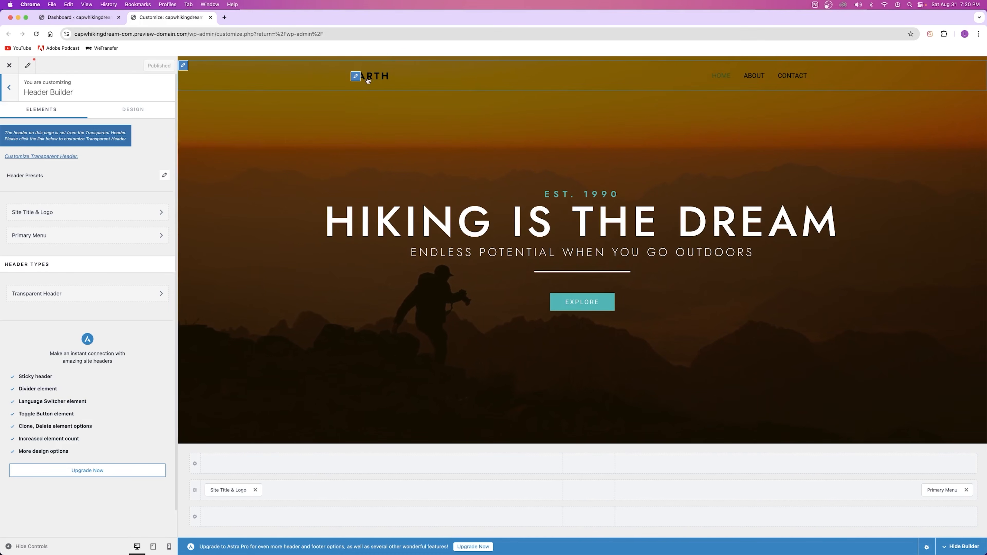
pyautogui.click(367, 78)
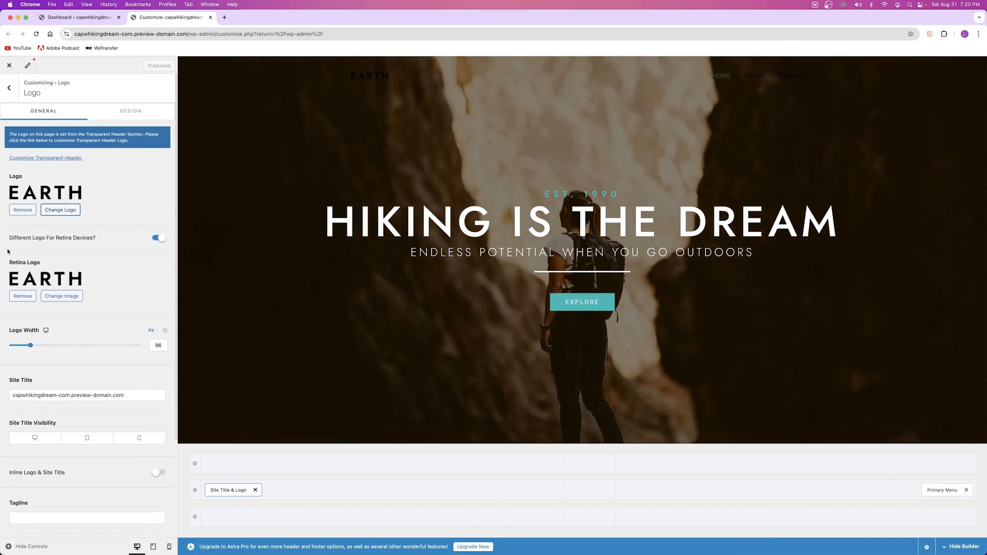
pyautogui.click(224, 15)
# - Go to logo.com and view the saved logos under Brand > Your Logos
pyautogui.click(236, 34)
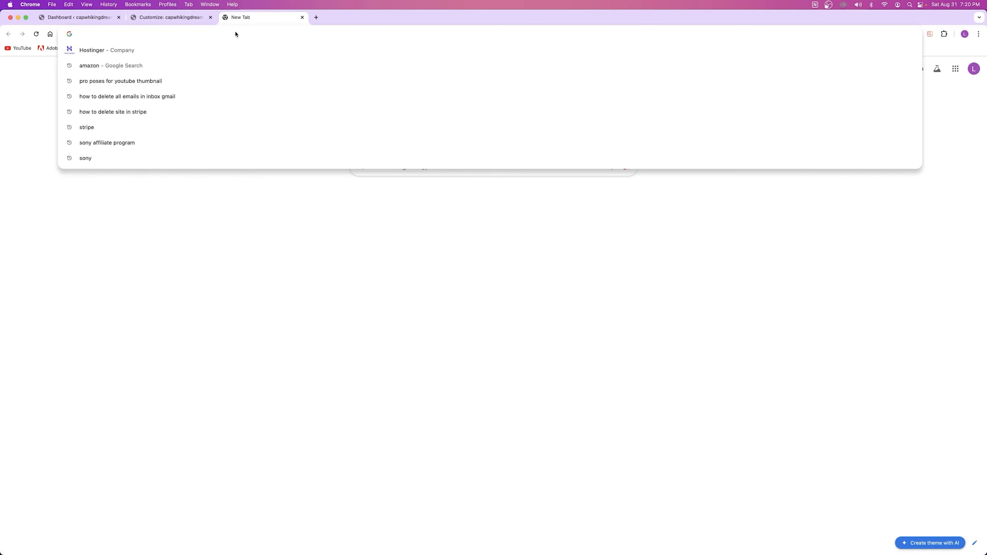
pyautogui.write('logo.com')
pyautogui.press('Return')
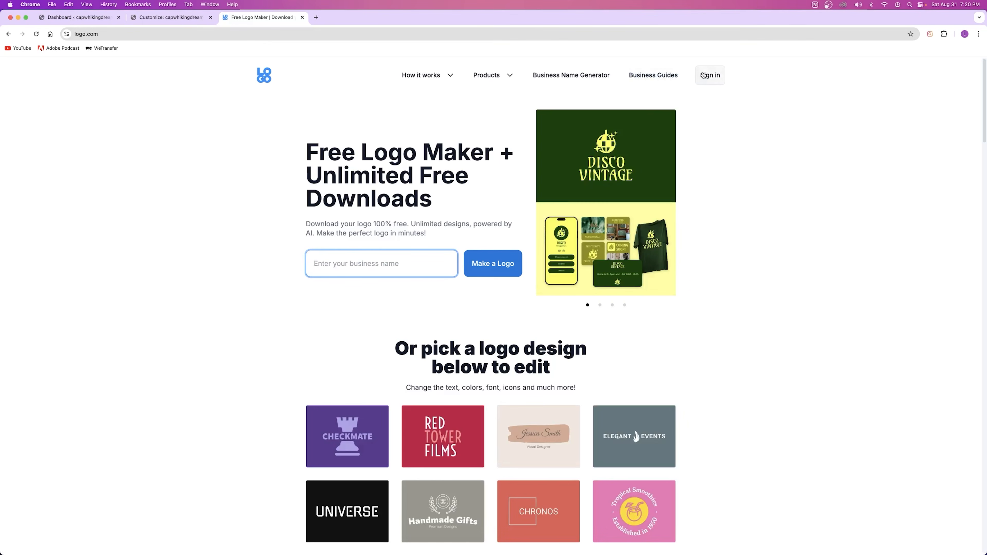
pyautogui.click(709, 76)
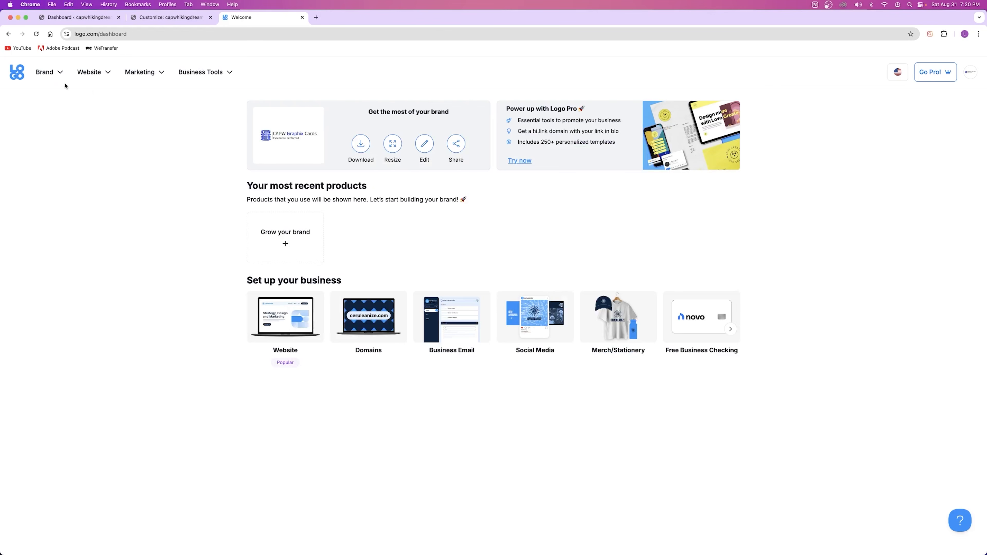
pyautogui.click(53, 76)
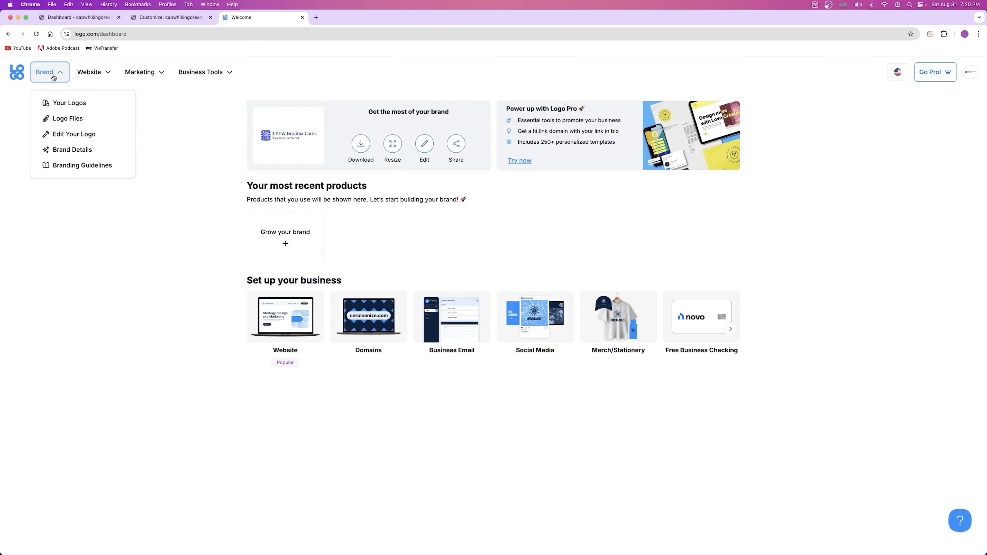
pyautogui.click(72, 104)
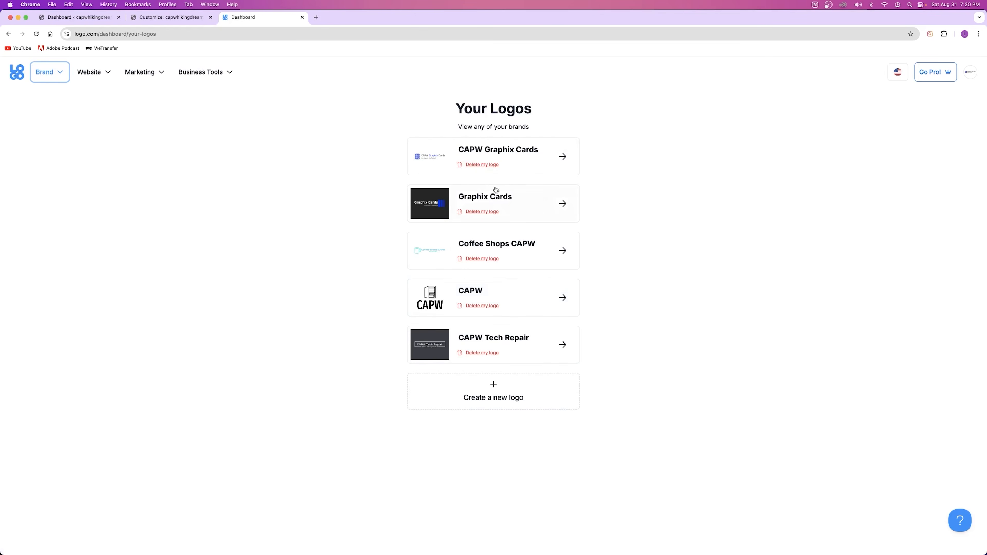
# - Permanently delete the CAPW logo and start creating a new logo
pyautogui.click(482, 305)
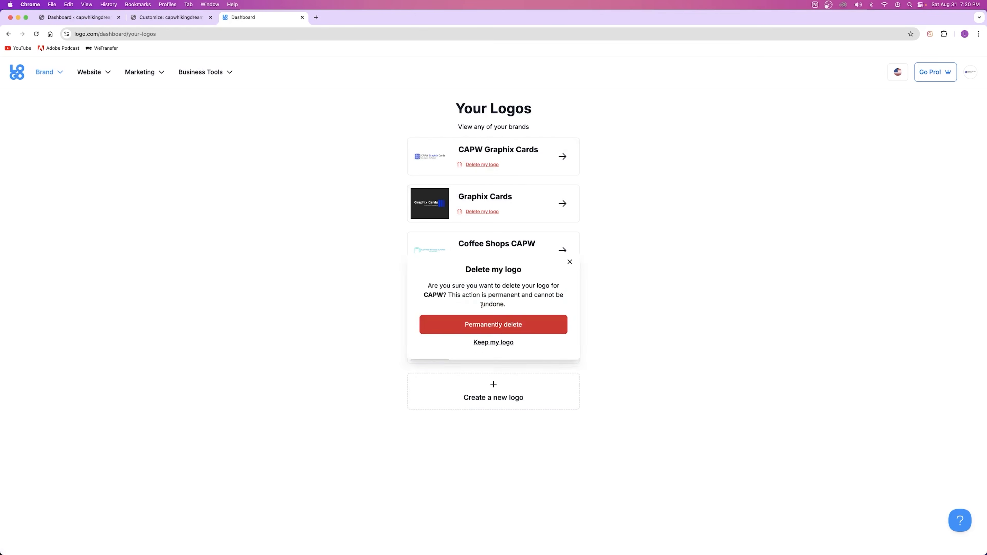
pyautogui.click(496, 323)
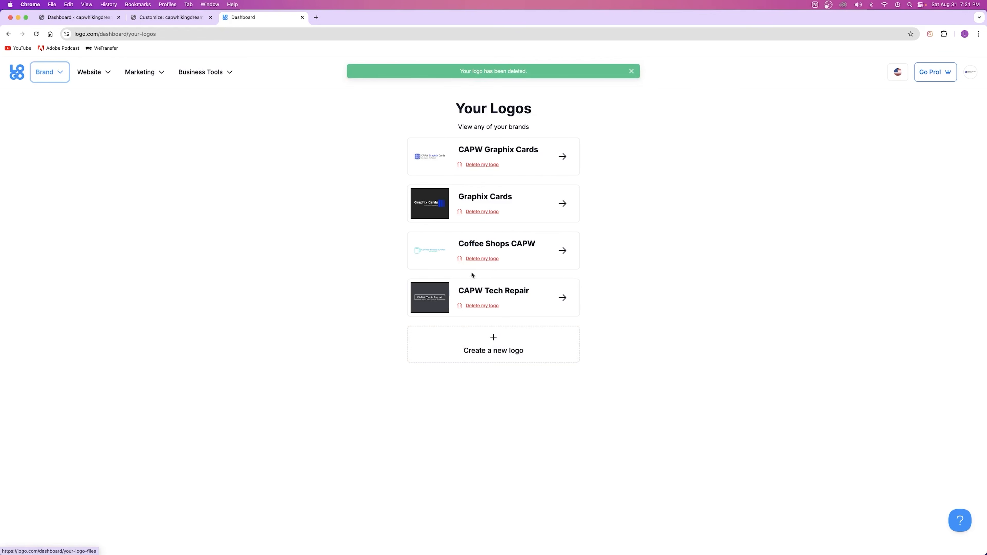
pyautogui.click(491, 347)
pyautogui.click(424, 179)
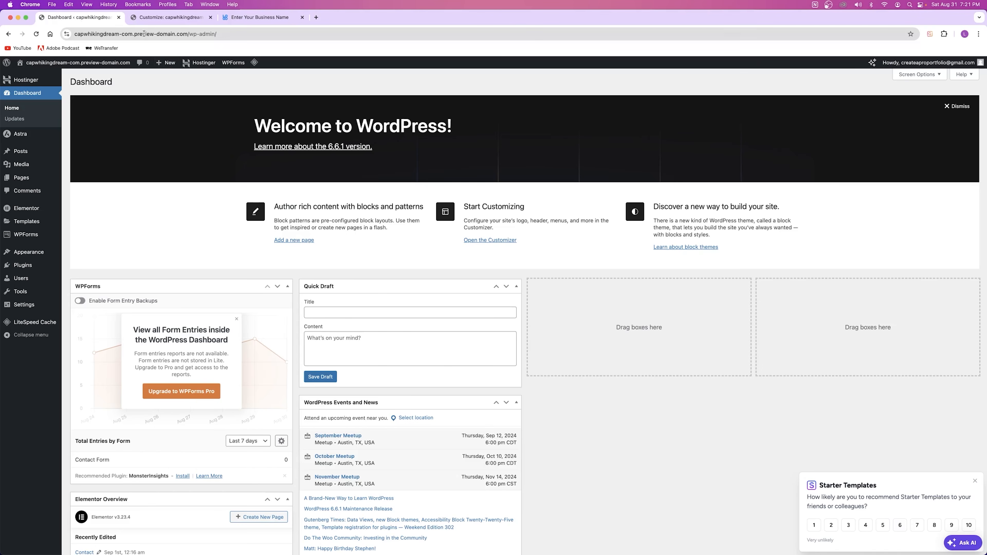
# - Enter 'CAPW Hiking Dream' as the business name and copy the hero subtitle for the slogan
pyautogui.click(156, 18)
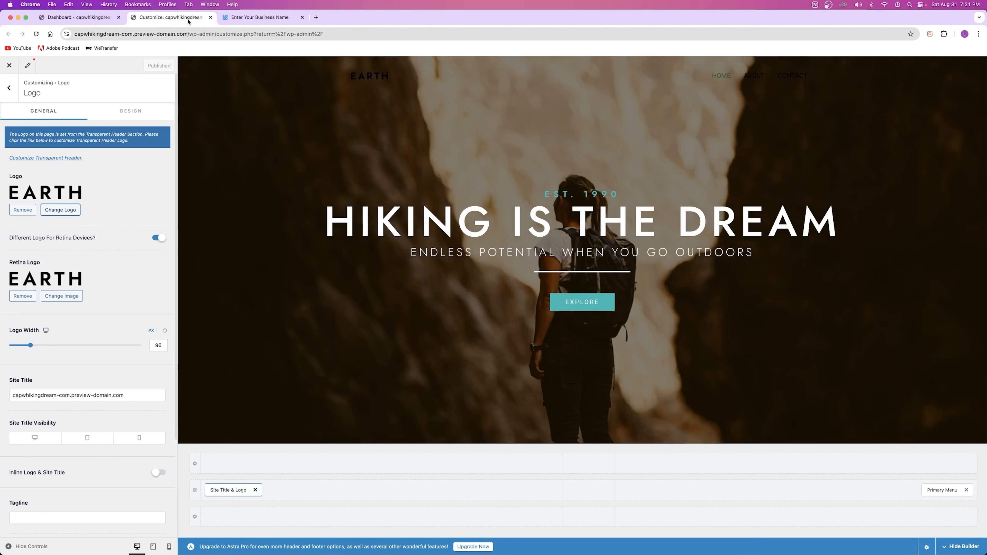
pyautogui.click(249, 19)
pyautogui.click(466, 180)
pyautogui.write('CAPW Hiking Dream')
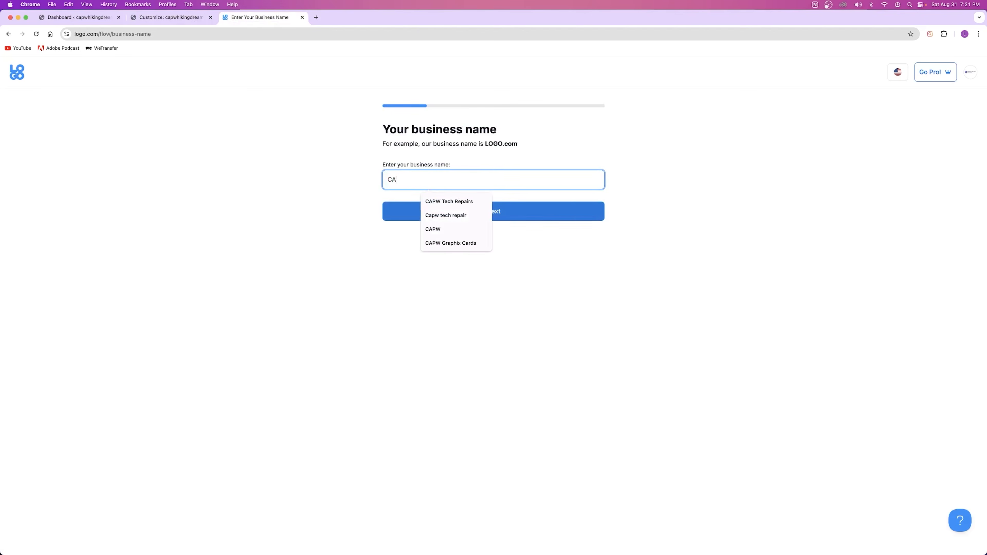
pyautogui.click(503, 217)
pyautogui.click(425, 169)
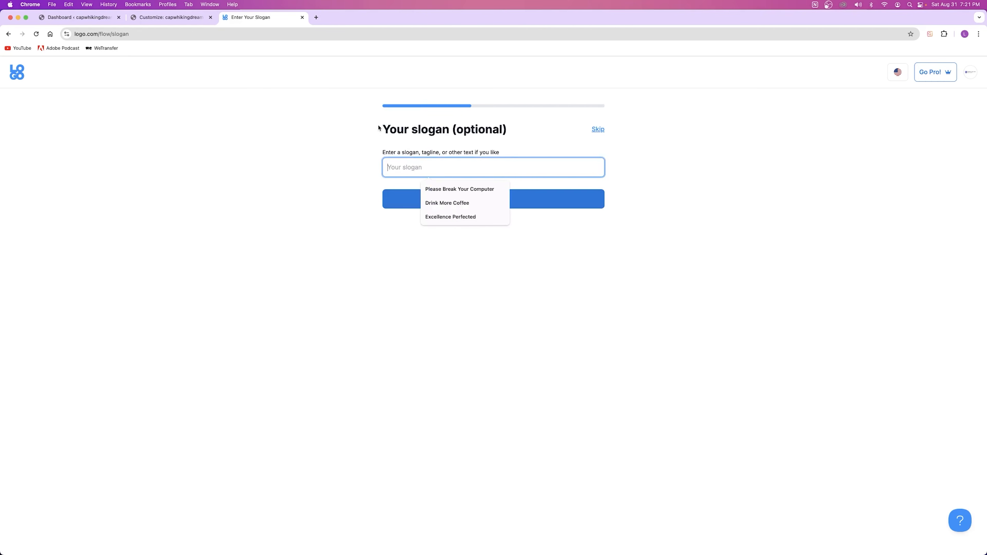
pyautogui.click(153, 21)
pyautogui.moveTo(413, 251); pyautogui.dragTo(757, 252)
pyautogui.click(583, 248)
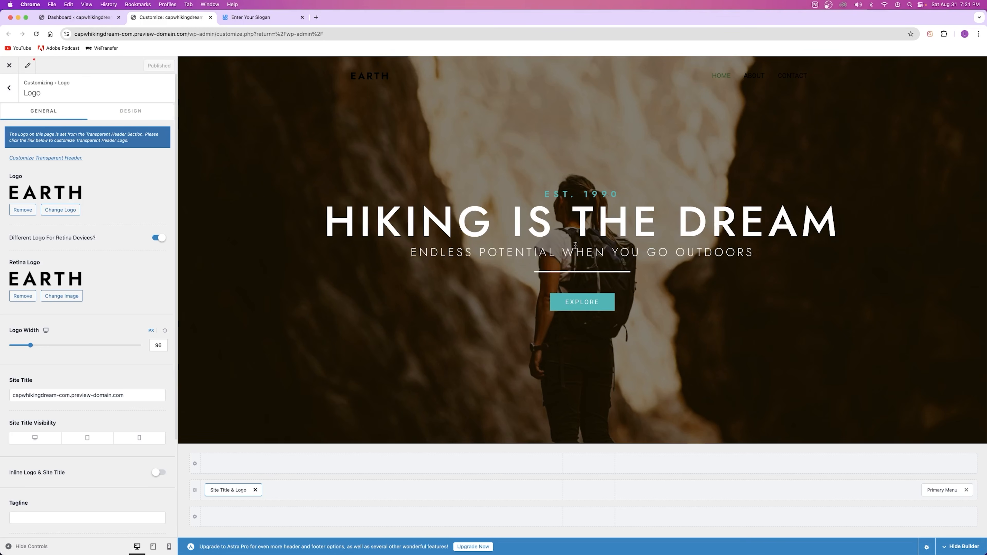
pyautogui.click(239, 18)
pyautogui.click(425, 167)
# - Choose the Hiking Area industry, replace keyword 'cap' with 'outdoors' and 'mountains', and generate ideas
pyautogui.click(467, 199)
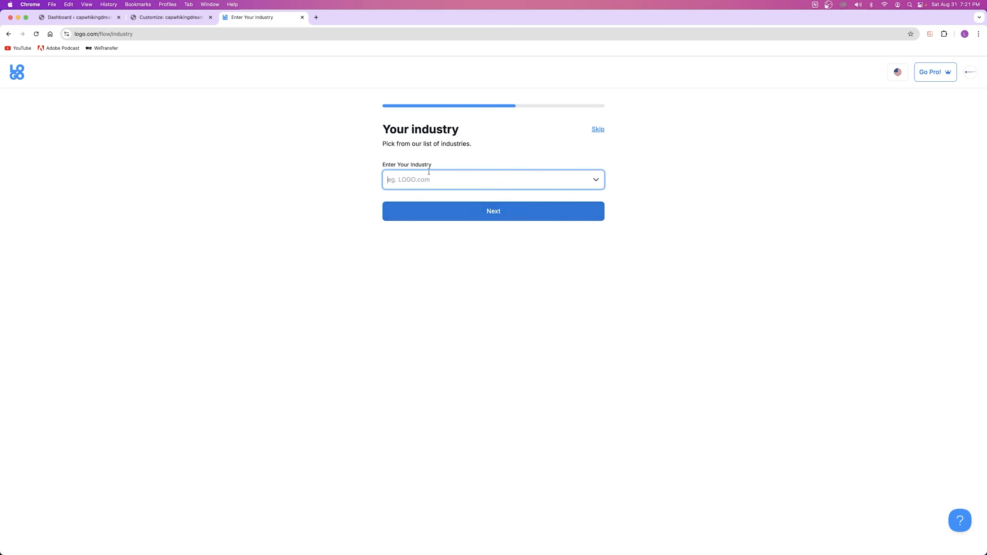
pyautogui.click(447, 179)
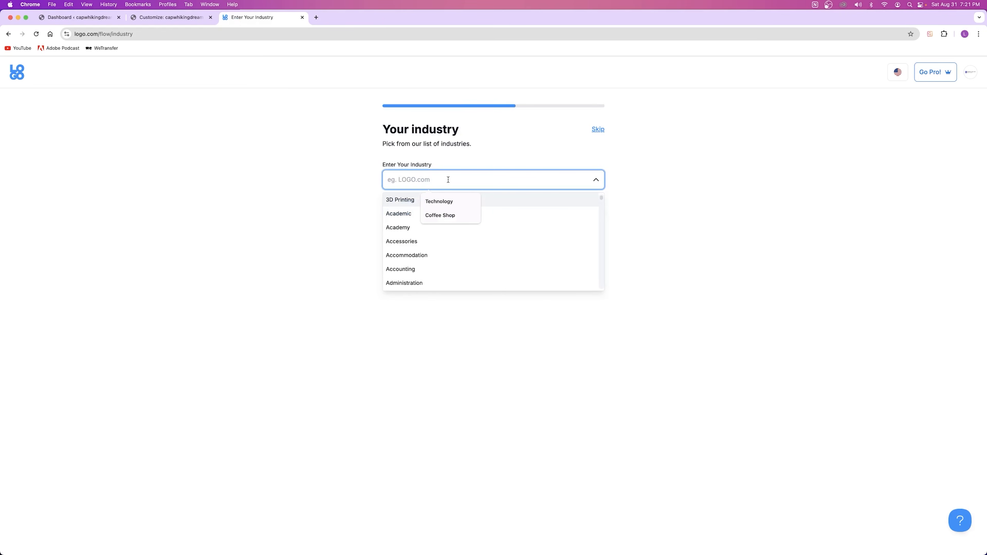
pyautogui.write('hiki')
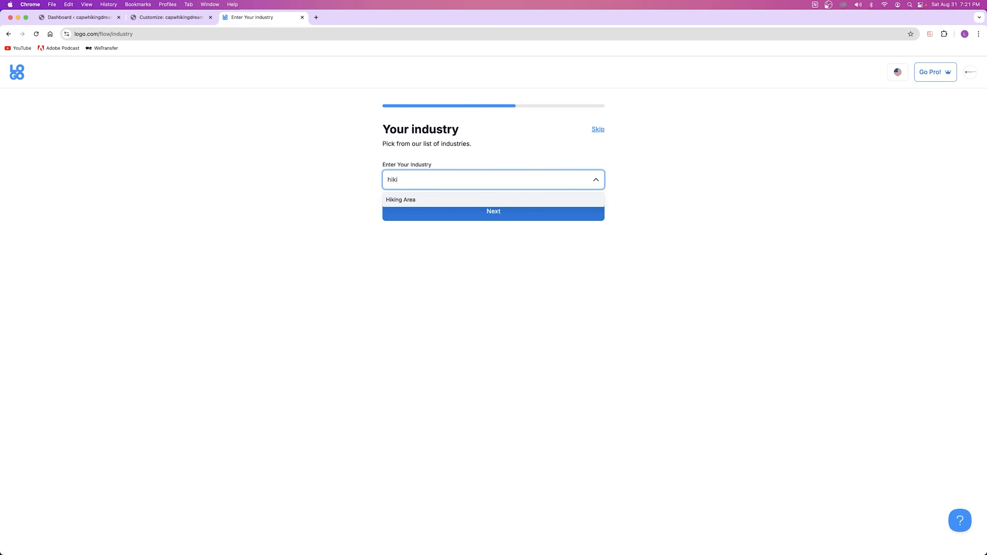
pyautogui.click(429, 202)
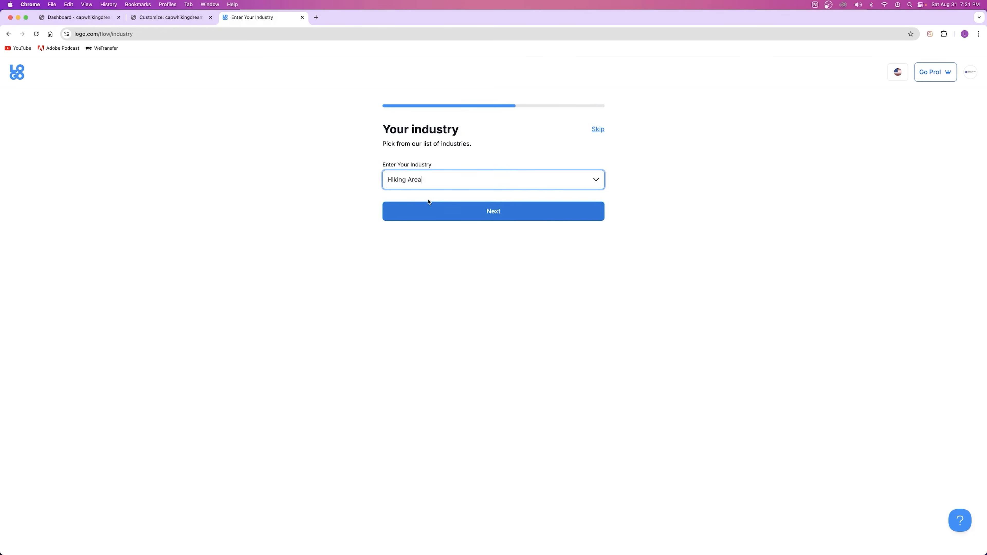
pyautogui.click(490, 212)
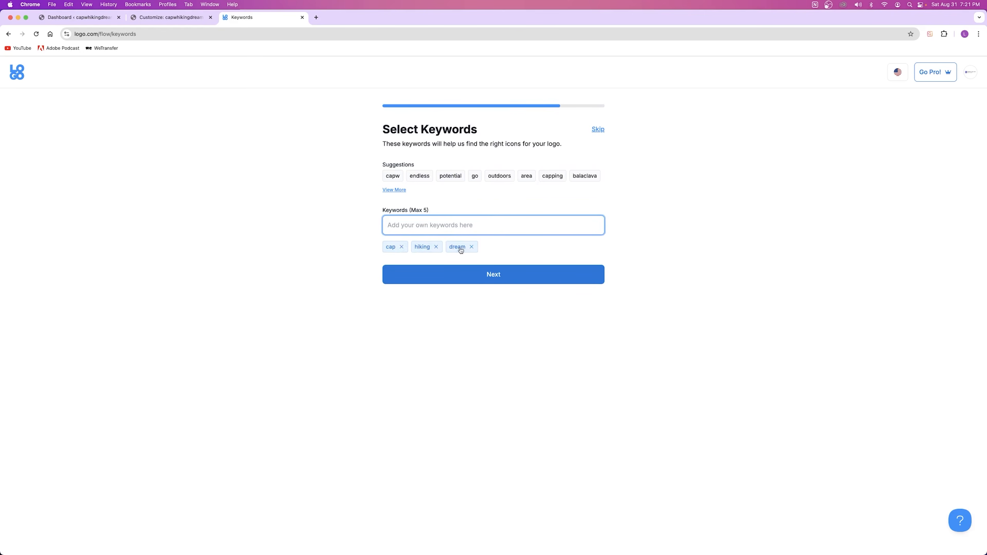
pyautogui.click(401, 247)
pyautogui.click(401, 227)
pyautogui.write('outdoors')
pyautogui.press('Return')
pyautogui.write('mountains')
pyautogui.press('Return')
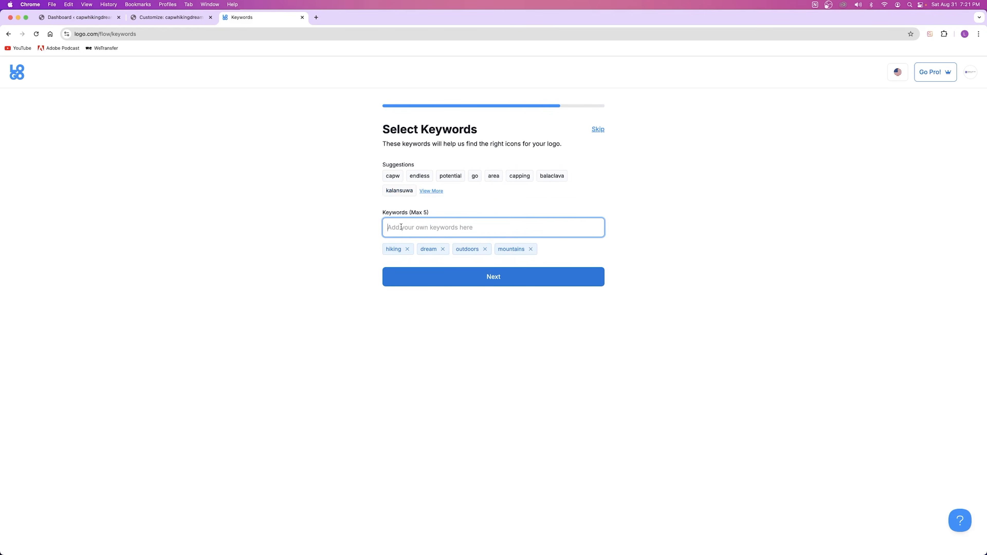
pyautogui.click(504, 280)
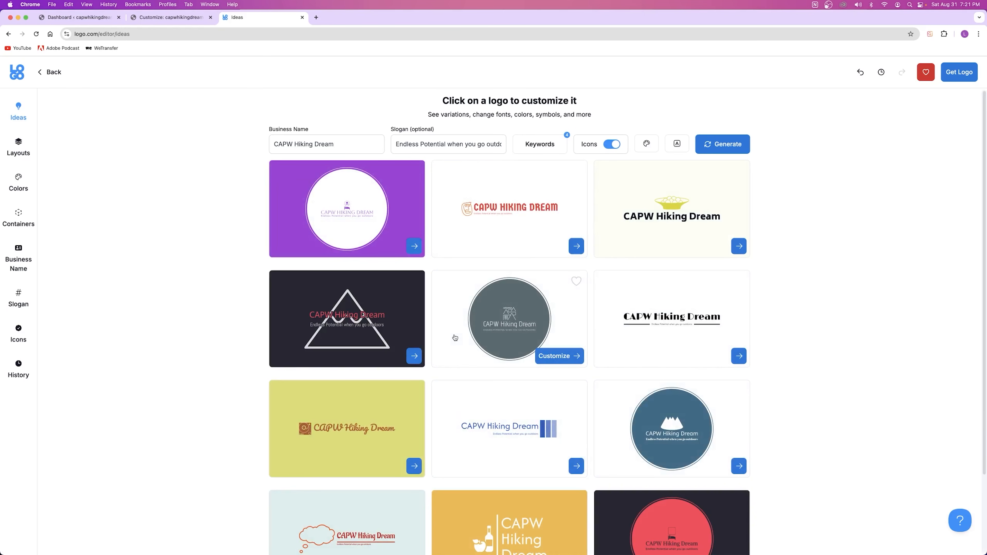
# - Customize the dark hiker logo with the 'Endless Potential when you go outdoors' slogan
pyautogui.scroll(-10, 460, 330)
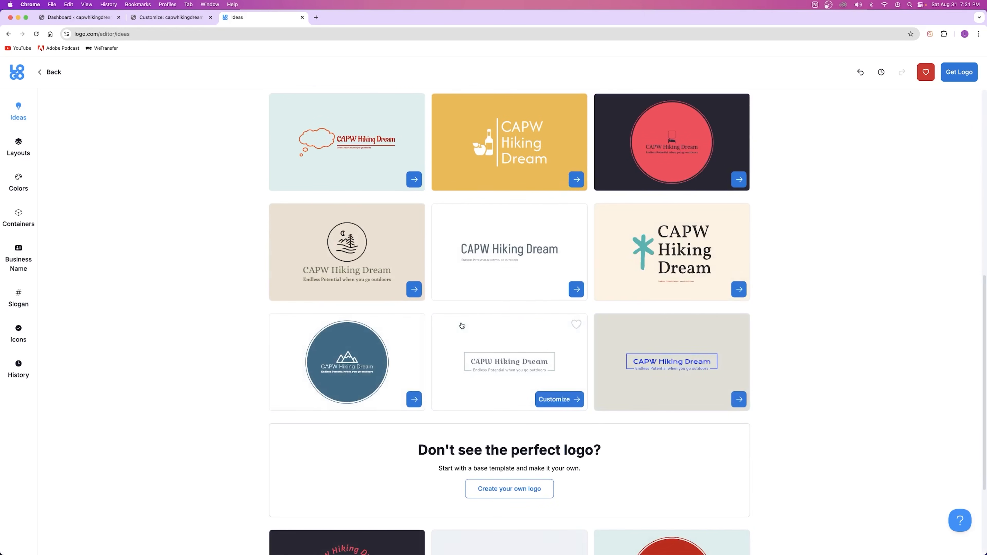
pyautogui.scroll(-12, 462, 325)
pyautogui.scroll(-15, 462, 325)
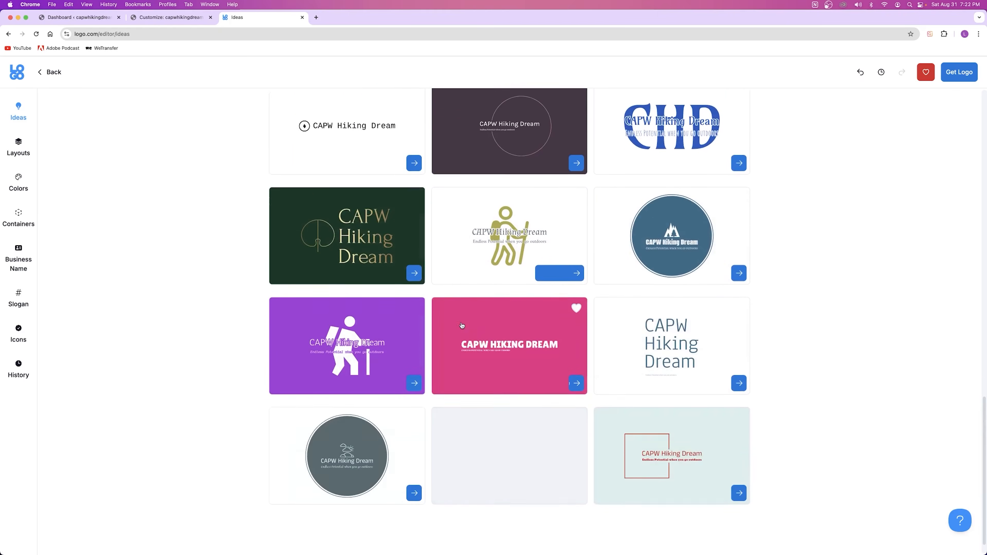
pyautogui.scroll(7, 461, 326)
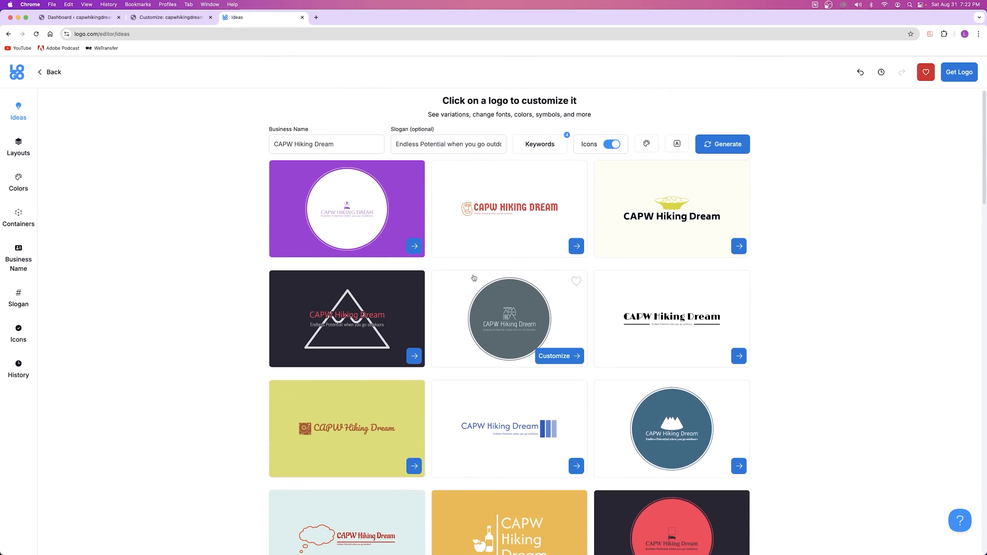
pyautogui.scroll(-20, 461, 326)
pyautogui.scroll(-10, 470, 268)
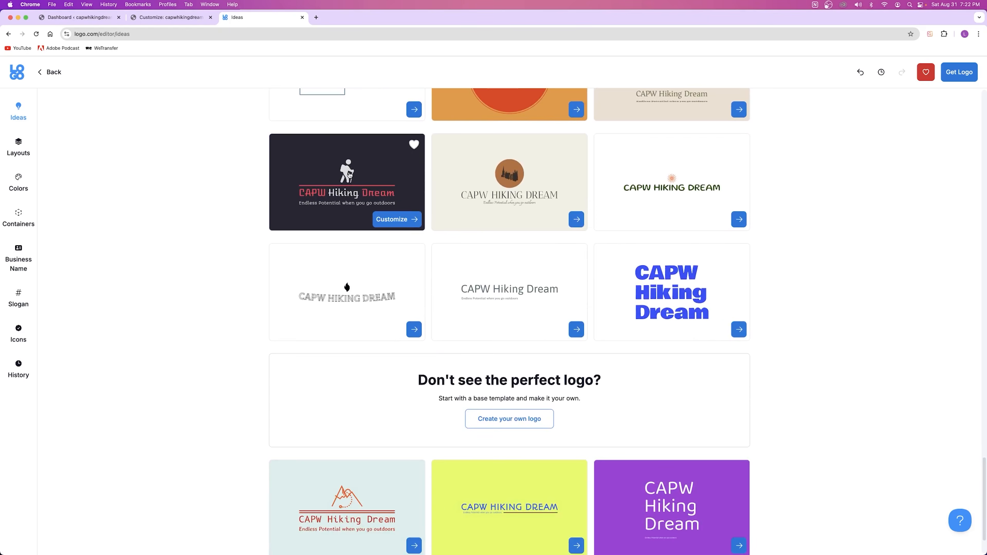
pyautogui.click(383, 214)
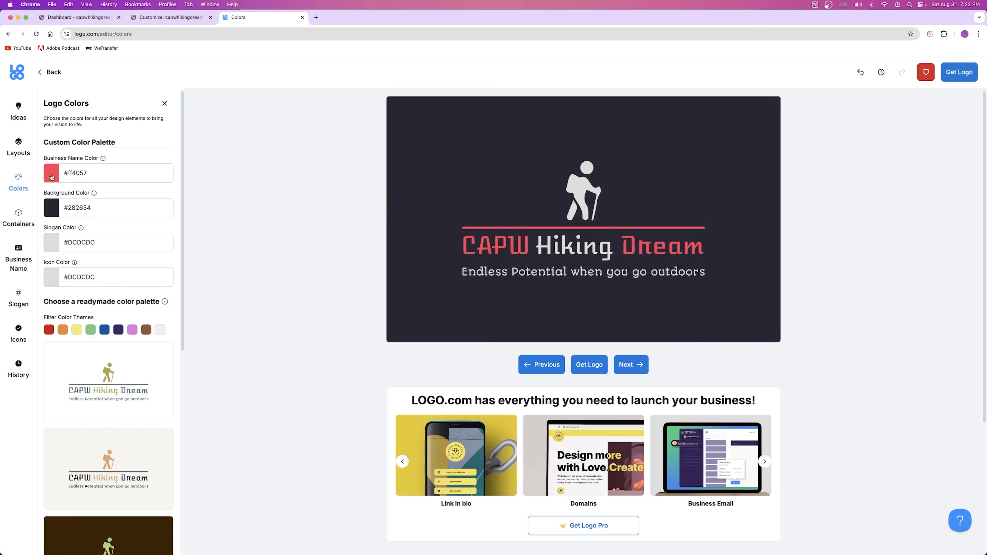
# - Make the hiker icon white, then paste over the icon colour's hex value
pyautogui.click(52, 246)
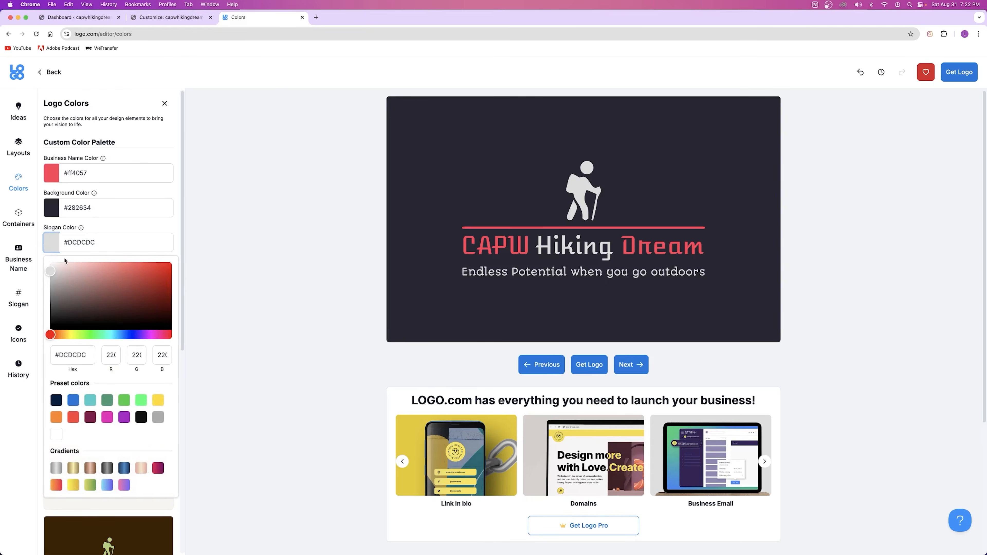
pyautogui.click(117, 228)
pyautogui.click(65, 276)
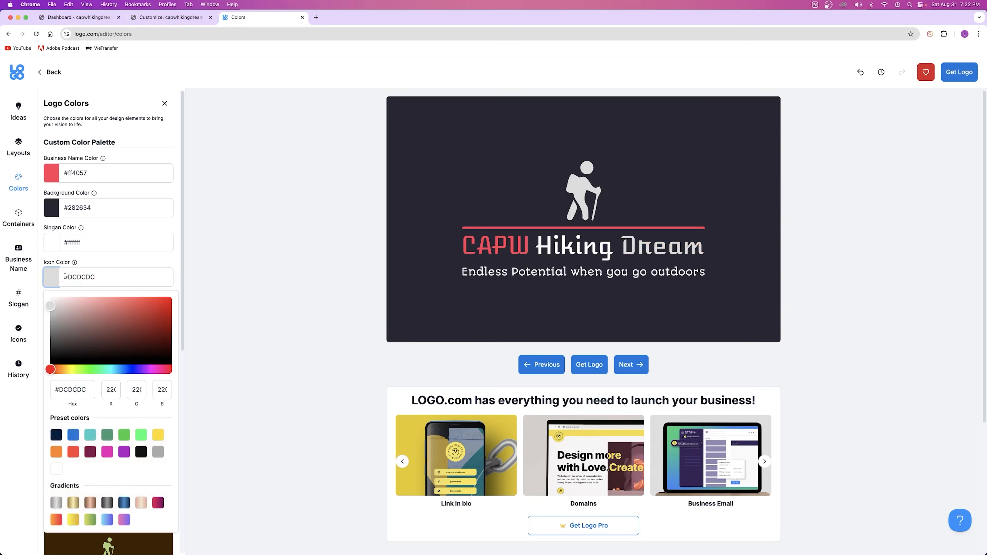
pyautogui.moveTo(60, 307); pyautogui.dragTo(38, 292)
pyautogui.click(53, 283)
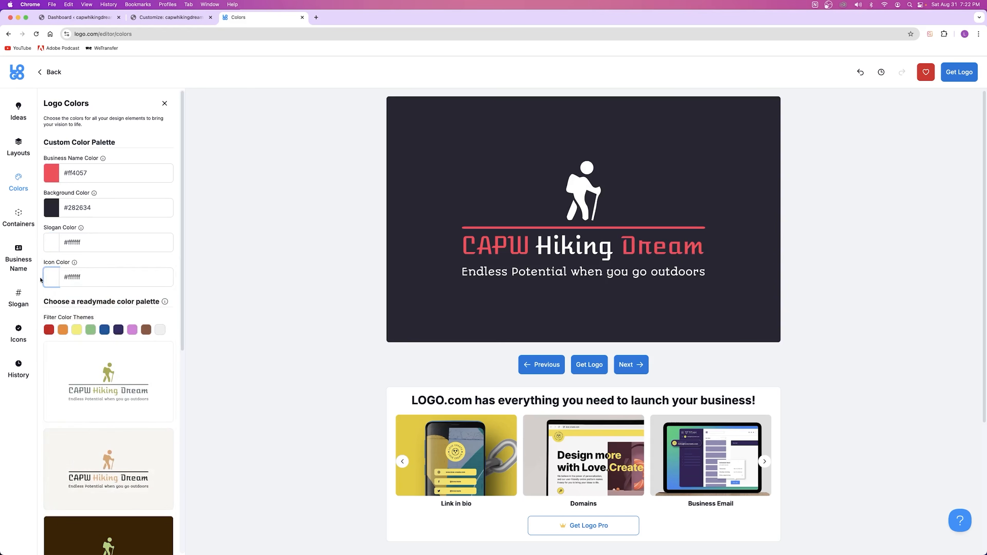
pyautogui.click(54, 283)
pyautogui.doubleClick(65, 388)
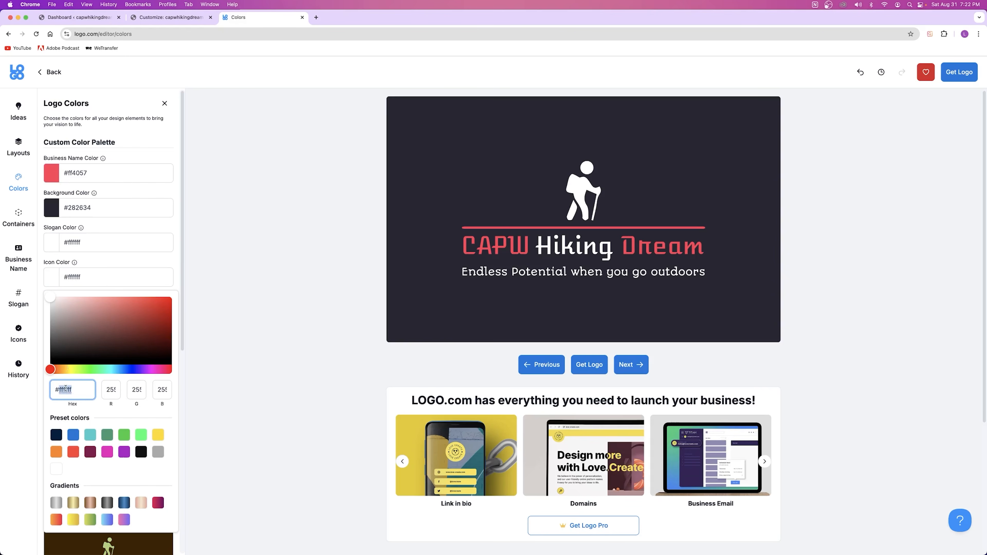
pyautogui.write('Endless Potent')
pyautogui.click(167, 22)
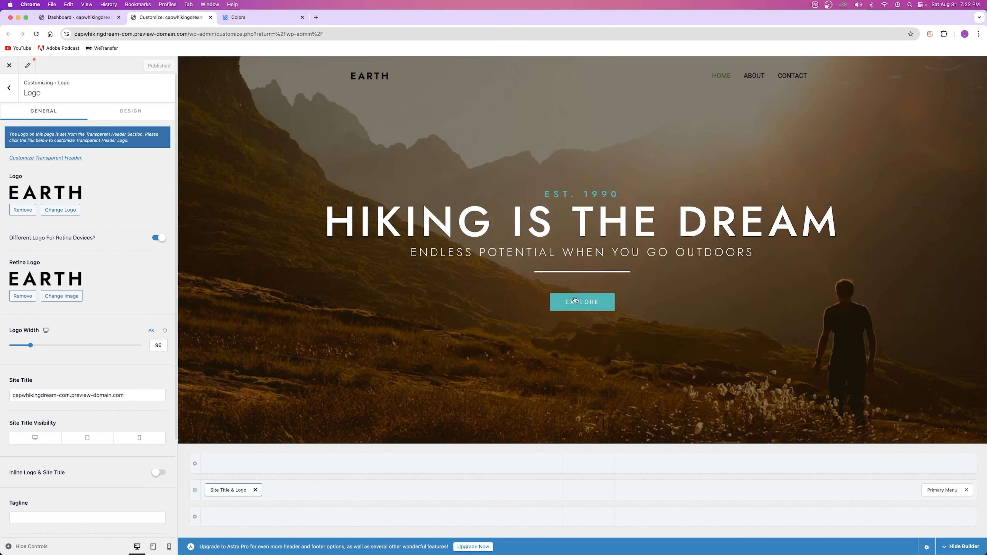
pyautogui.click(9, 87)
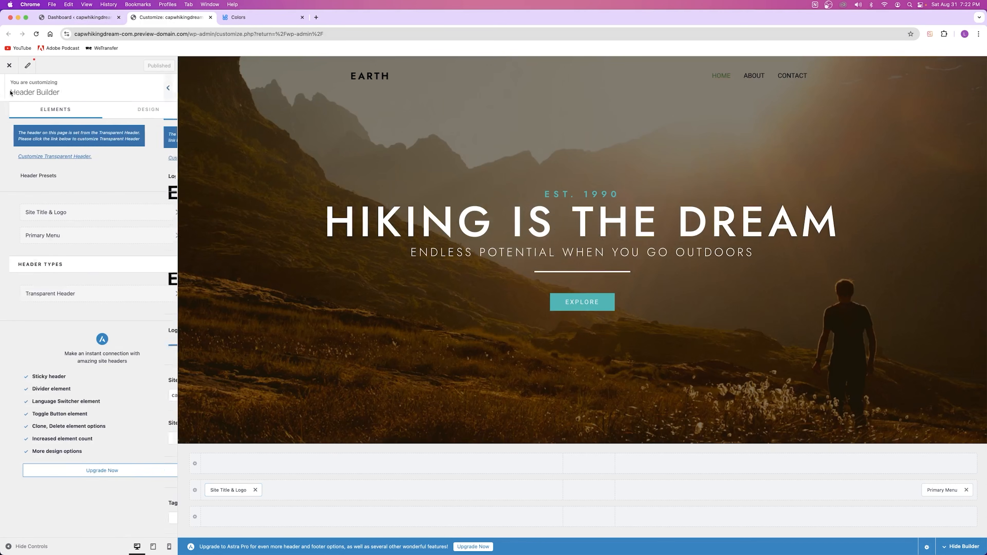
pyautogui.click(9, 87)
pyautogui.click(52, 167)
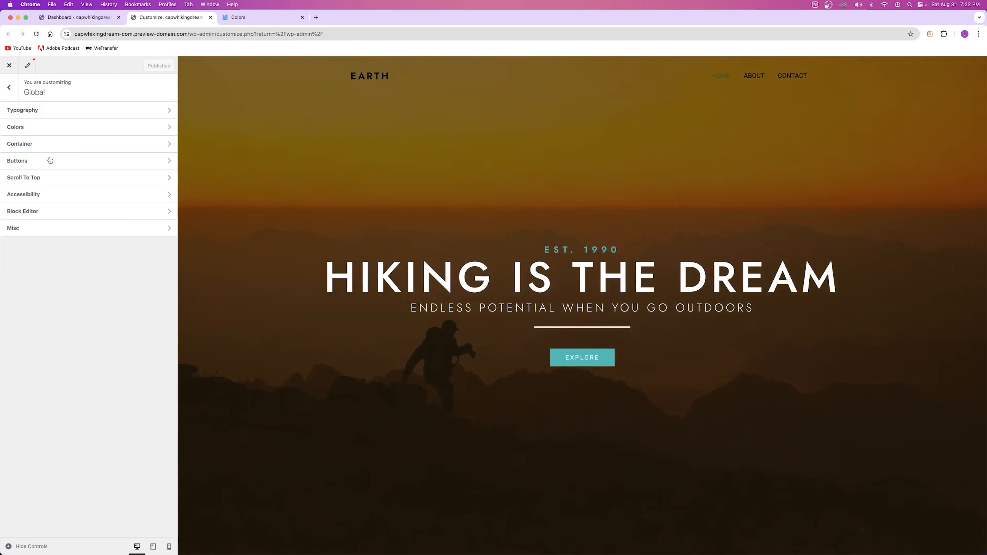
pyautogui.click(25, 117)
pyautogui.click(32, 208)
pyautogui.doubleClick(40, 353)
pyautogui.press('cmd+c')
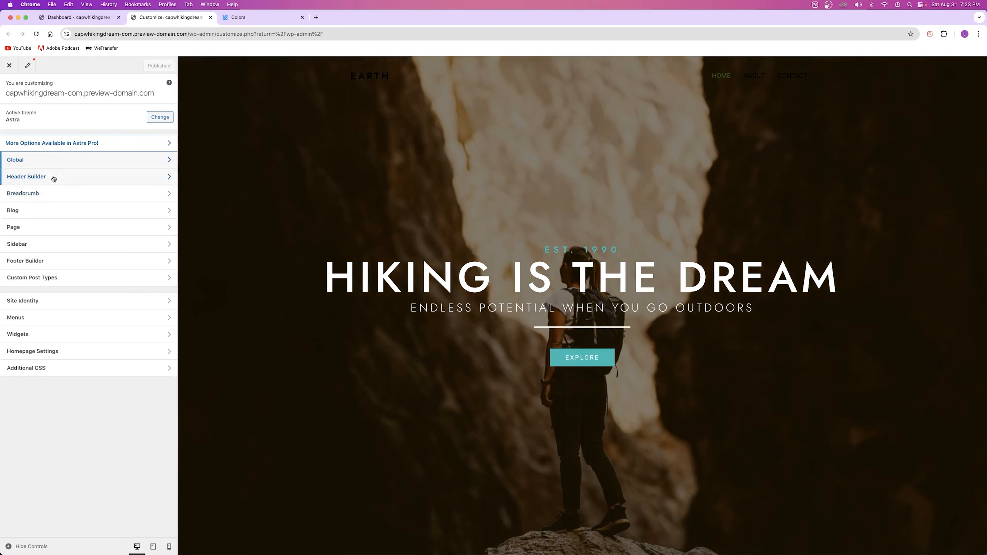
pyautogui.click(53, 178)
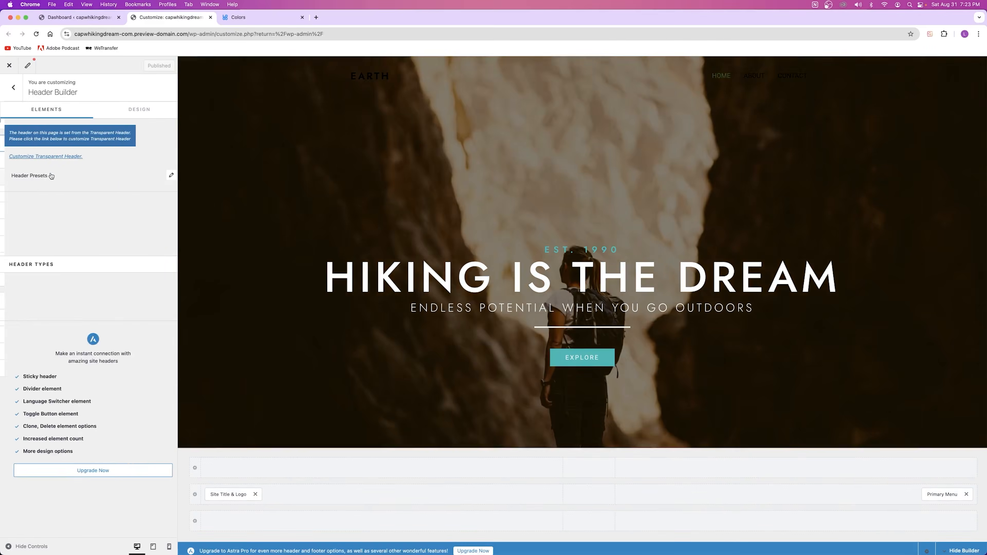
pyautogui.click(65, 210)
# - Paste the copied colour into the hiker icon's hex field and close its picker
pyautogui.click(256, 18)
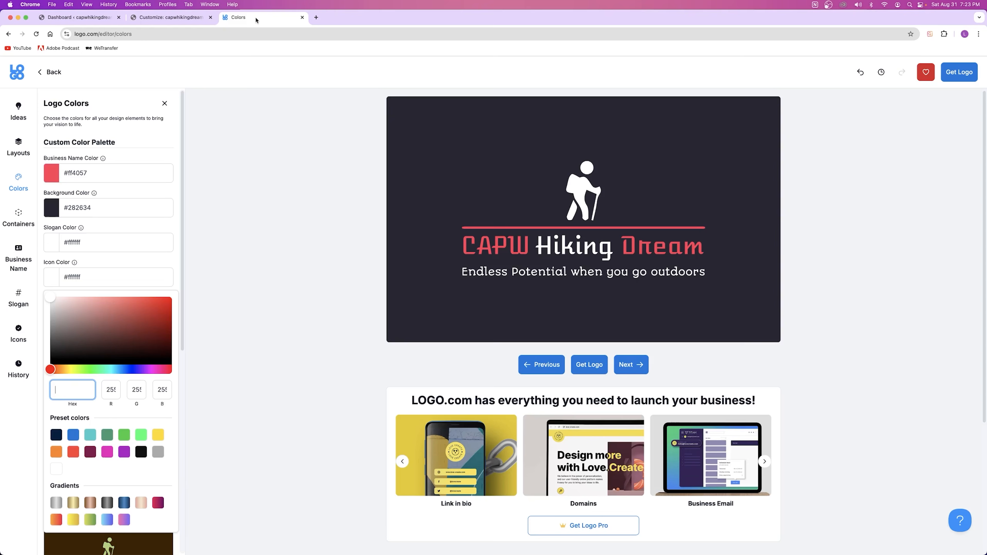
pyautogui.press('cmd+v')
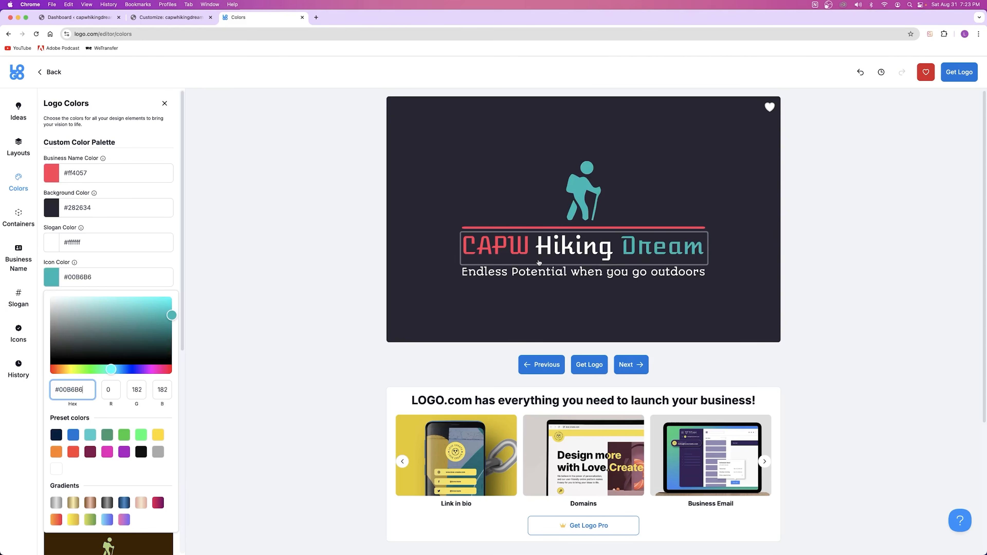
pyautogui.press('Escape')
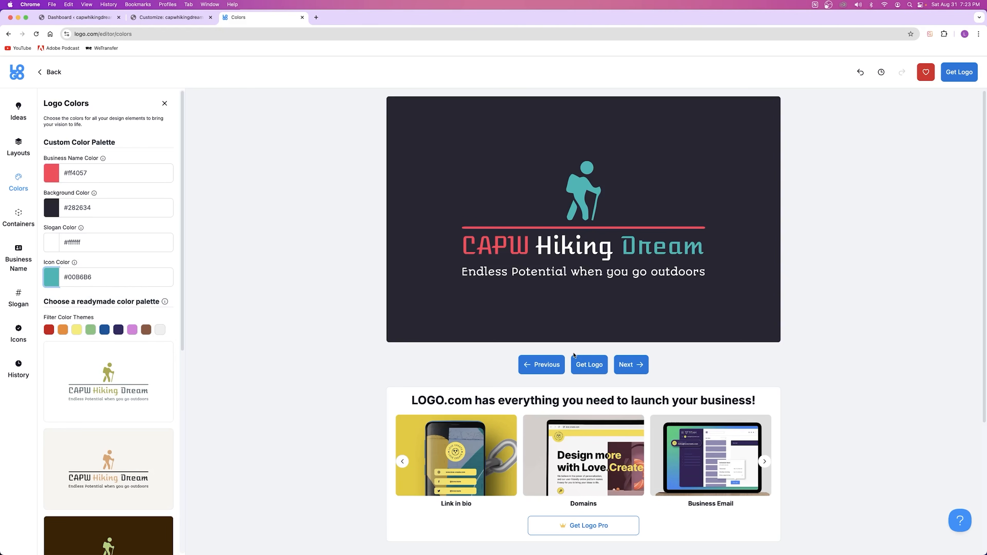
pyautogui.scroll(-2, 97, 310)
pyautogui.scroll(1, 97, 310)
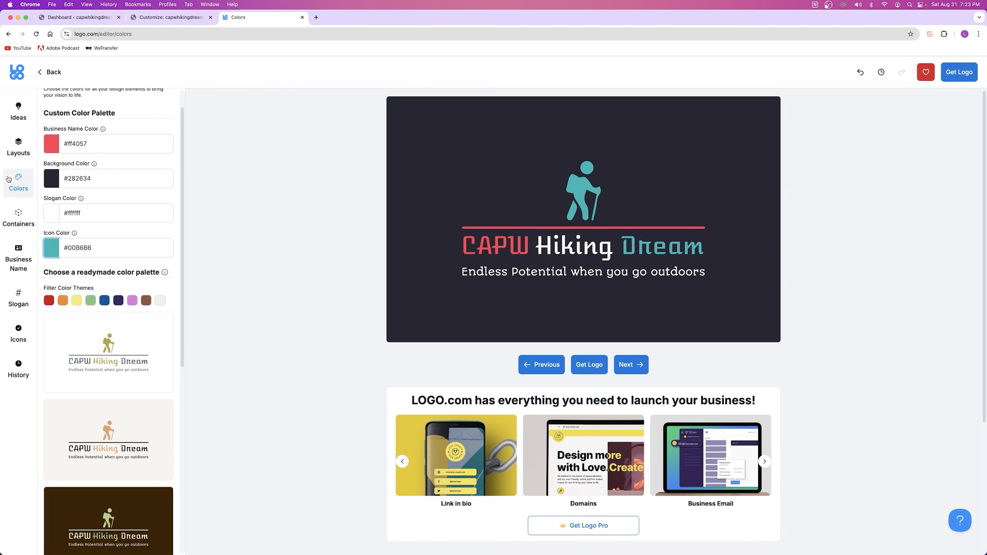
pyautogui.click(18, 293)
pyautogui.click(18, 180)
# - Make the business name and the hiker icon white #ffffff
pyautogui.click(52, 173)
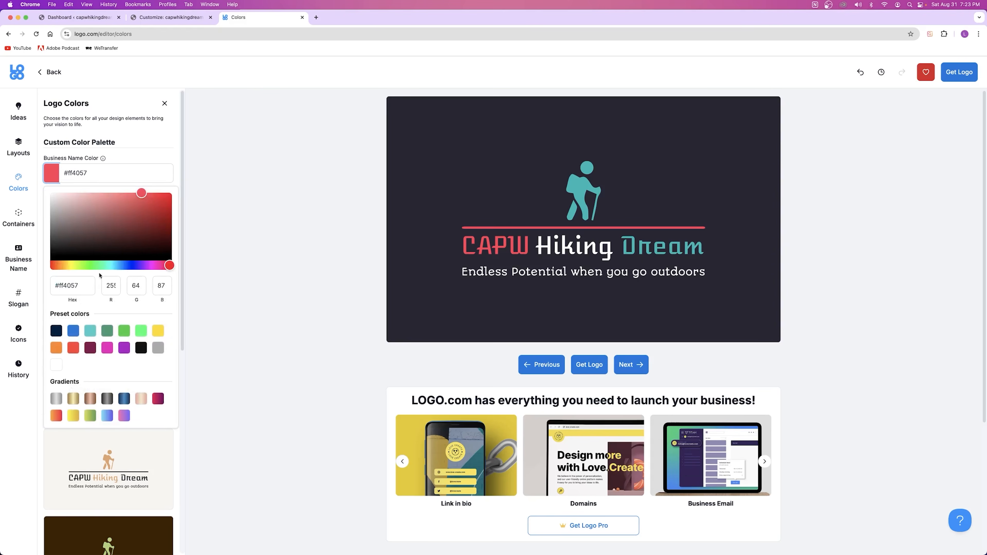
pyautogui.doubleClick(71, 287)
pyautogui.press('super+v')
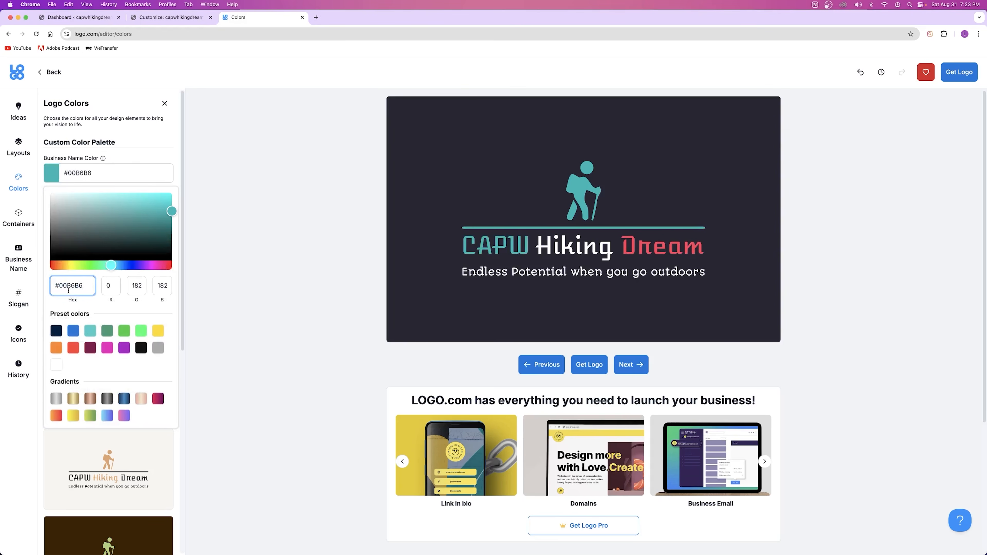
pyautogui.click(50, 176)
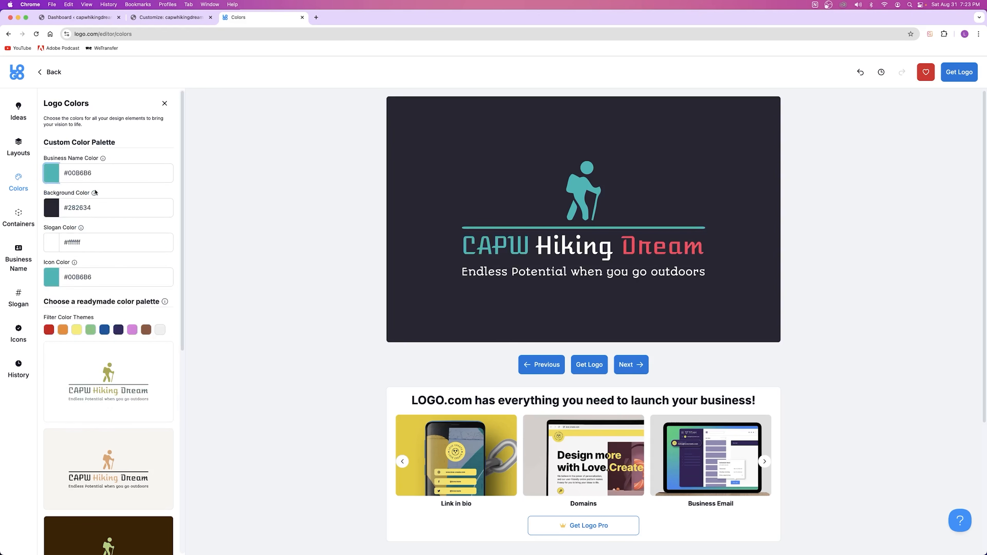
pyautogui.click(48, 178)
pyautogui.moveTo(74, 231); pyautogui.dragTo(20, 170)
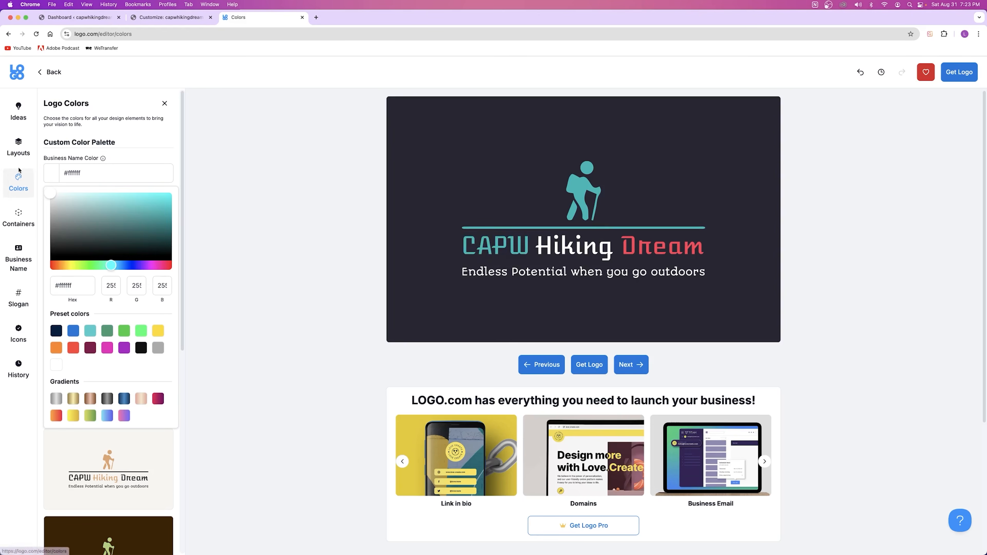
pyautogui.click(147, 155)
pyautogui.click(52, 277)
pyautogui.moveTo(83, 304); pyautogui.dragTo(35, 285)
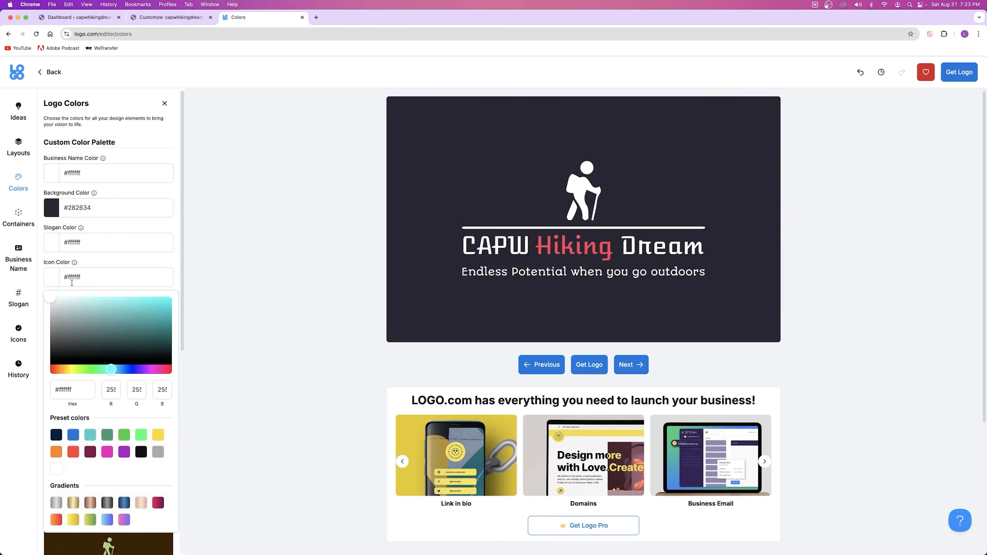
pyautogui.click(510, 248)
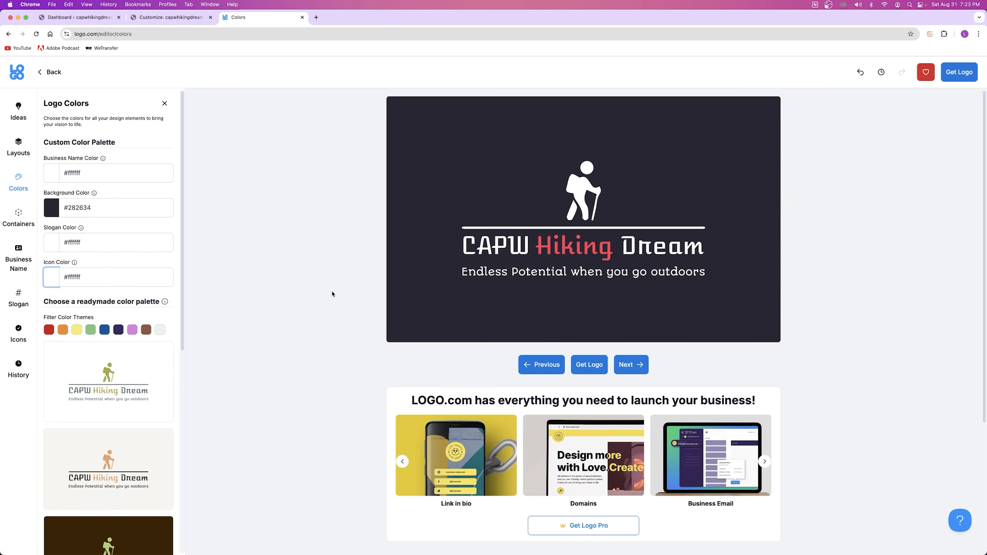
# - Settle the business name on white, check the slogan colour, and request the finished logo
pyautogui.scroll(-3, 50, 330)
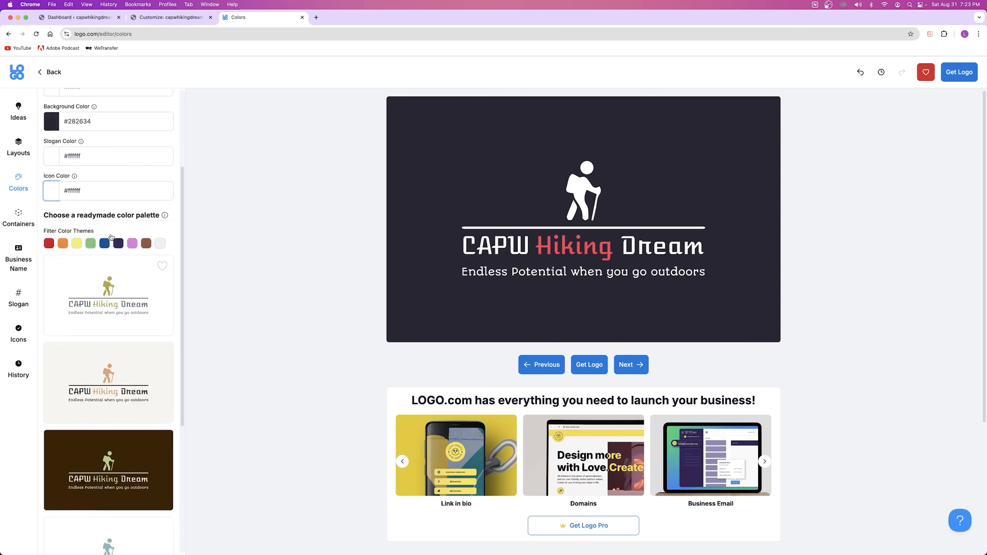
pyautogui.scroll(3, 106, 242)
pyautogui.click(55, 178)
pyautogui.moveTo(100, 226); pyautogui.dragTo(20, 170)
pyautogui.click(20, 170)
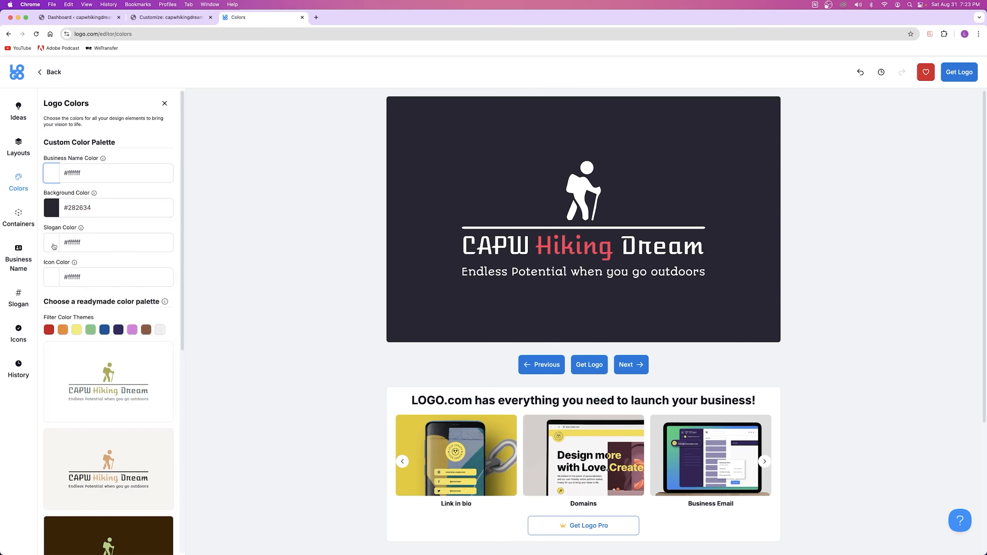
pyautogui.click(55, 248)
pyautogui.scroll(-6, 136, 252)
pyautogui.scroll(3, 136, 253)
pyautogui.scroll(-3, 137, 252)
pyautogui.scroll(6, 134, 249)
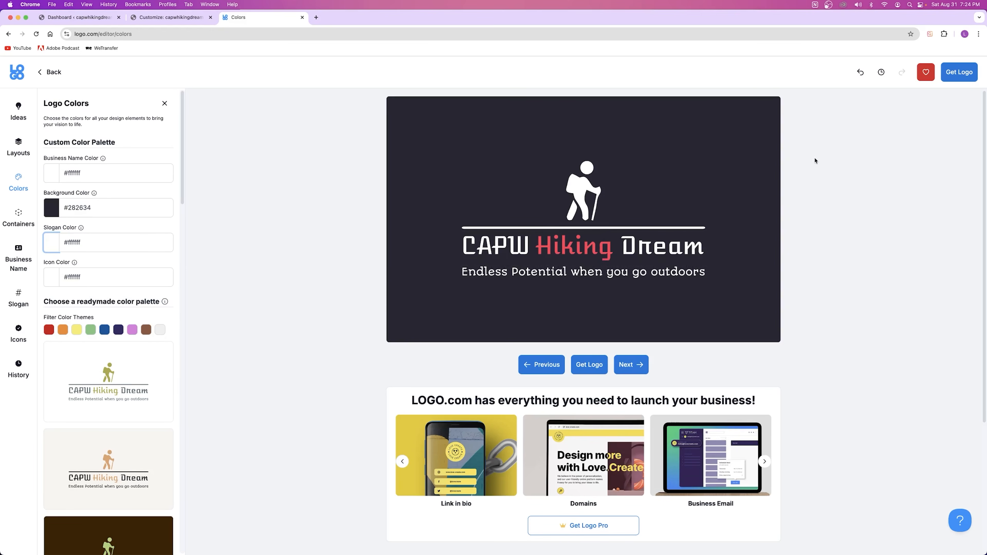
pyautogui.click(958, 75)
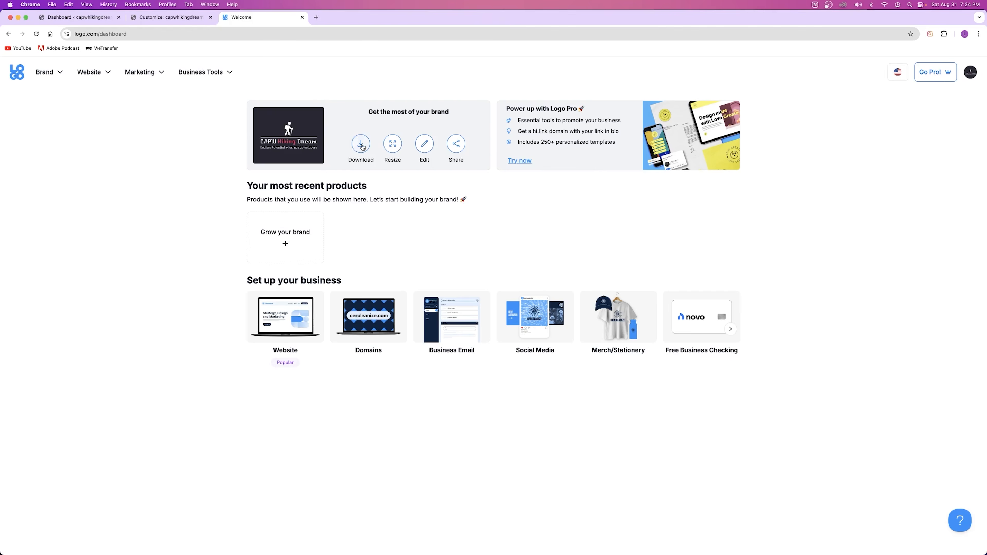
# - Download the logo on a transparent background, declining the upgrade offer
pyautogui.click(362, 147)
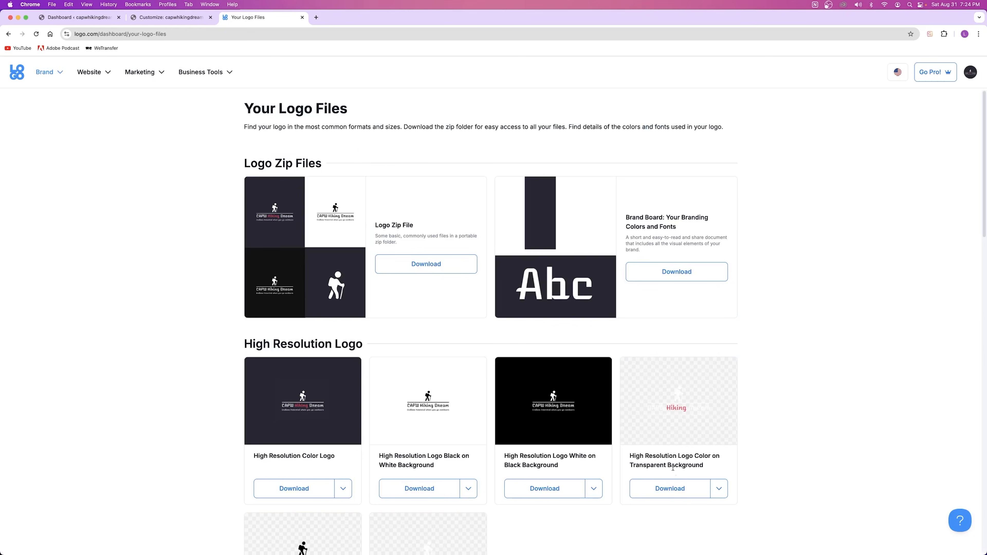
pyautogui.click(693, 491)
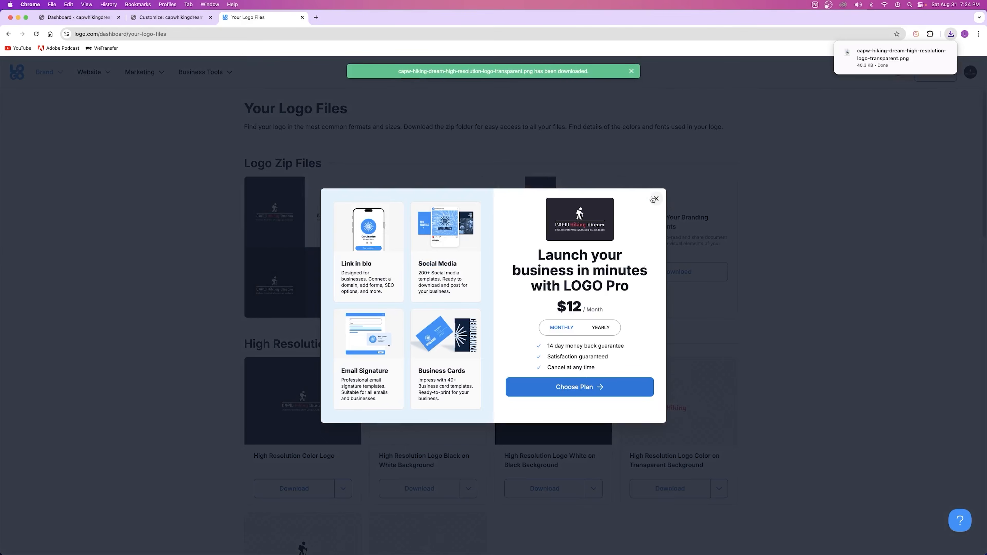
pyautogui.click(654, 199)
pyautogui.click(950, 34)
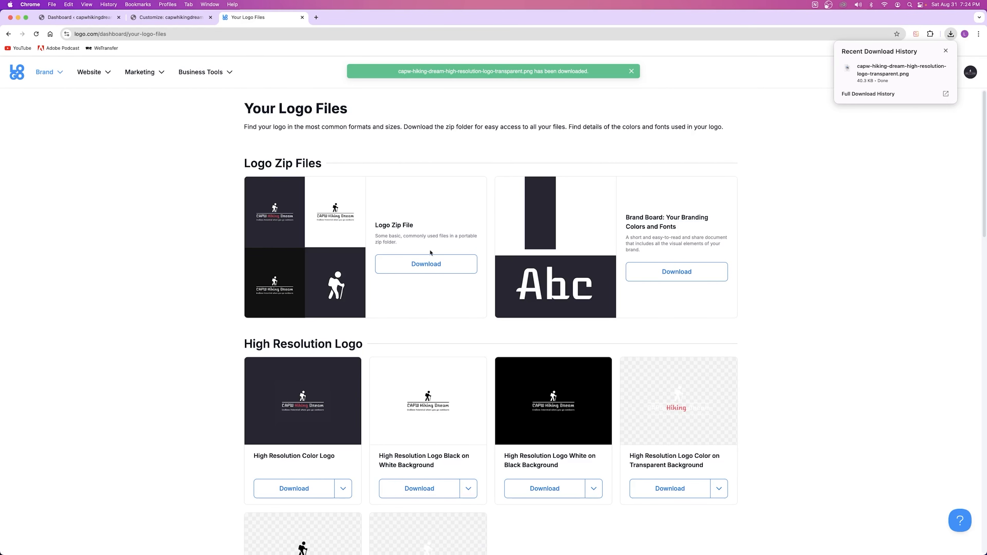
pyautogui.click(946, 51)
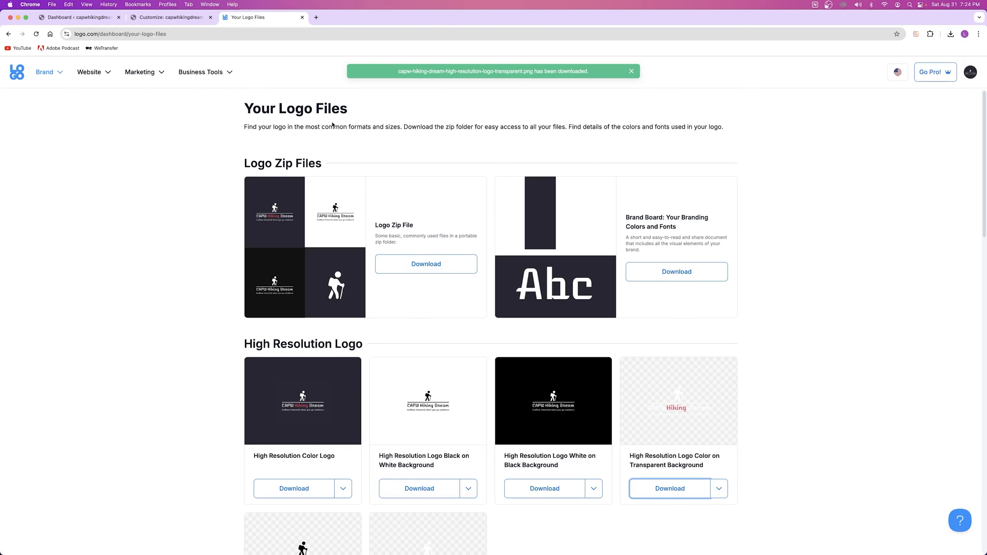
# - Return to the logo files page and download the logo zip file
pyautogui.click(61, 74)
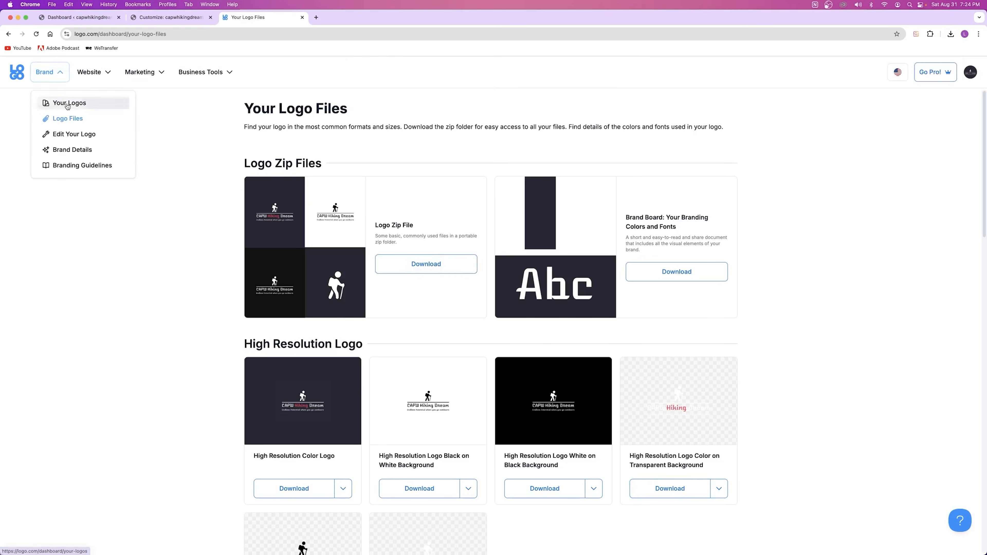
pyautogui.click(63, 102)
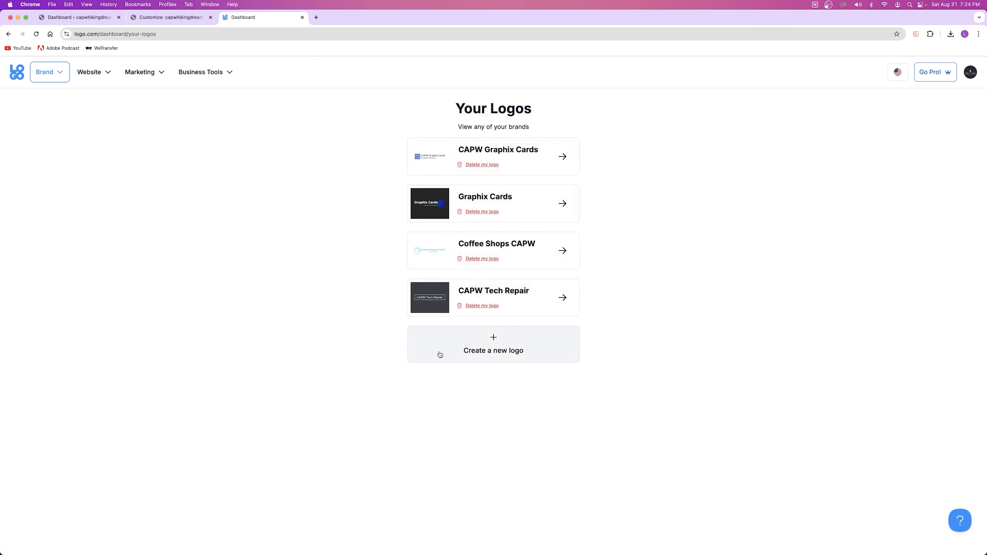
pyautogui.click(65, 117)
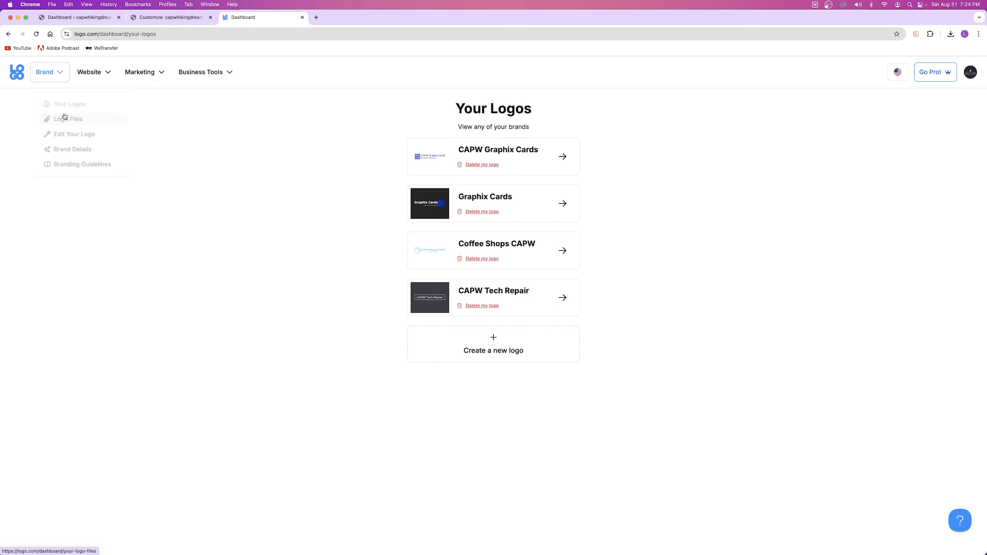
pyautogui.scroll(-2, 398, 190)
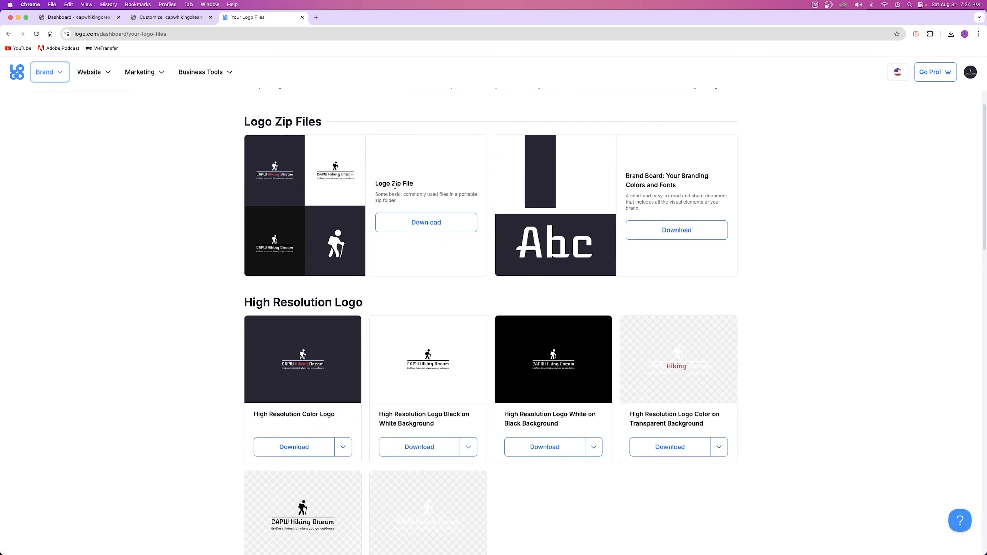
pyautogui.click(426, 223)
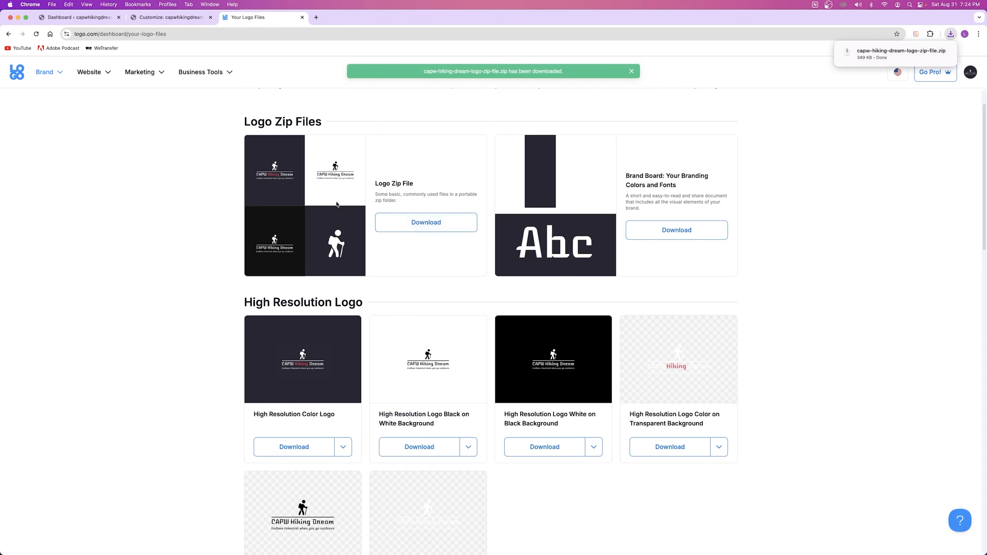
pyautogui.scroll(-10, 331, 221)
pyautogui.scroll(10, 343, 209)
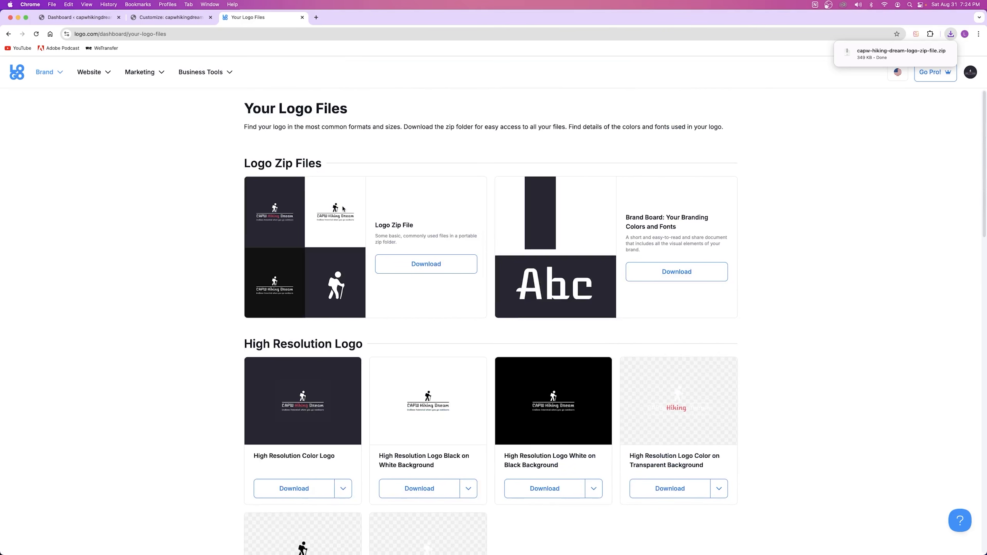
pyautogui.click(36, 34)
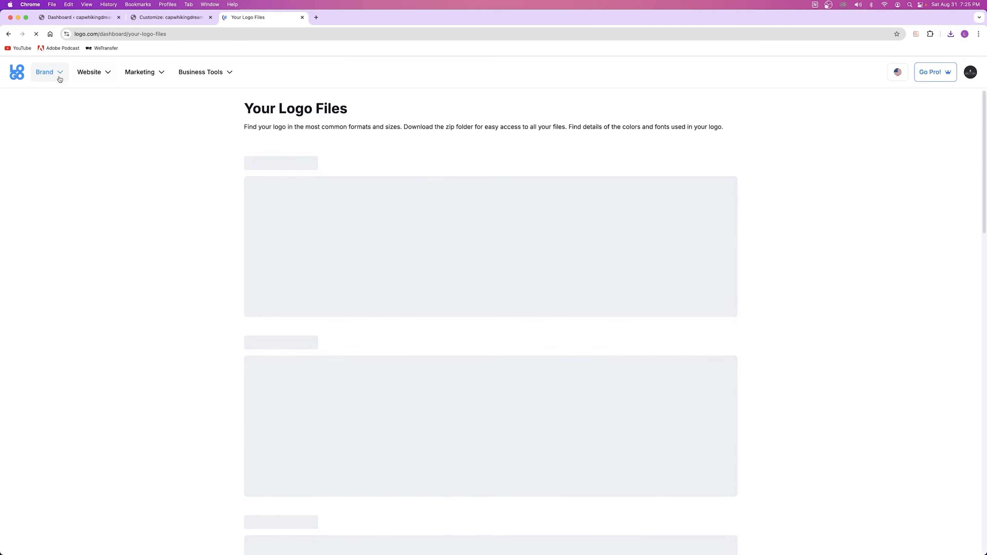
# - Reopen the CAPW Hiking Dream logo from Your Logos in the colour editor
pyautogui.click(59, 74)
pyautogui.click(64, 102)
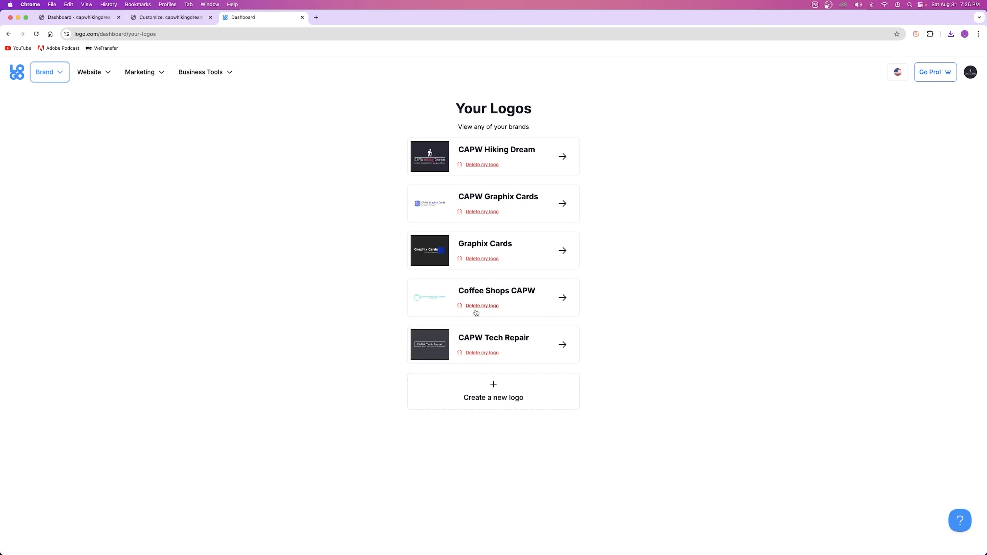
pyautogui.click(443, 153)
pyautogui.scroll(-6, 394, 193)
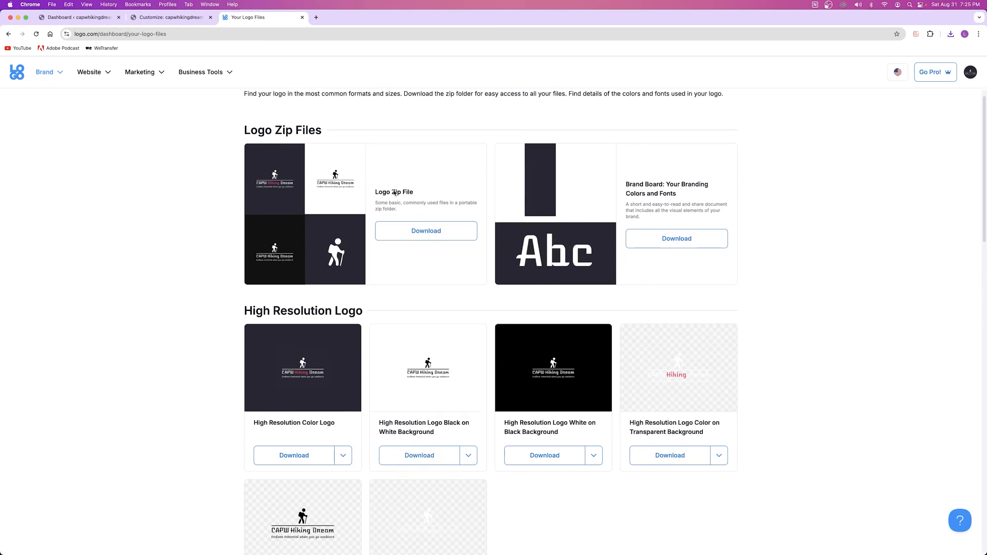
pyautogui.scroll(-15, 394, 193)
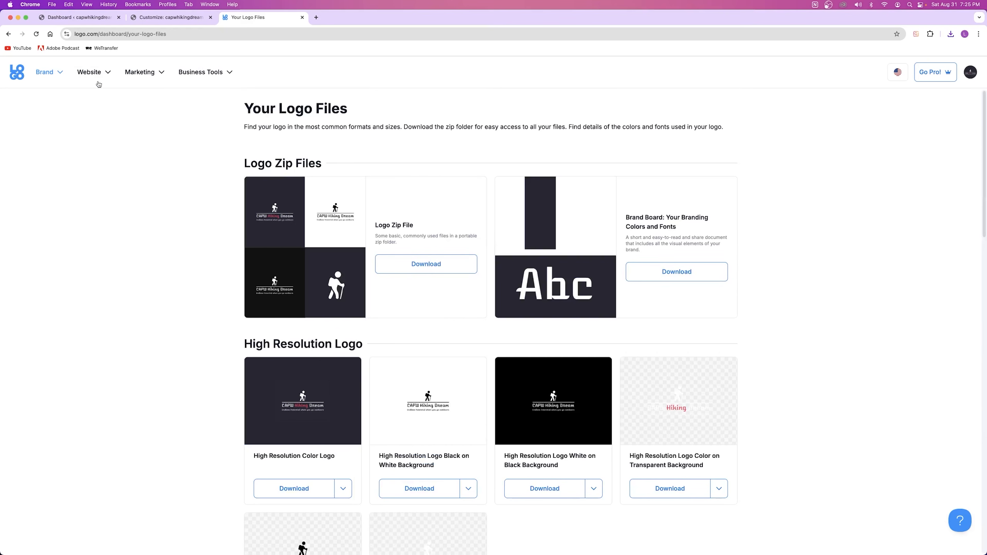
pyautogui.click(63, 76)
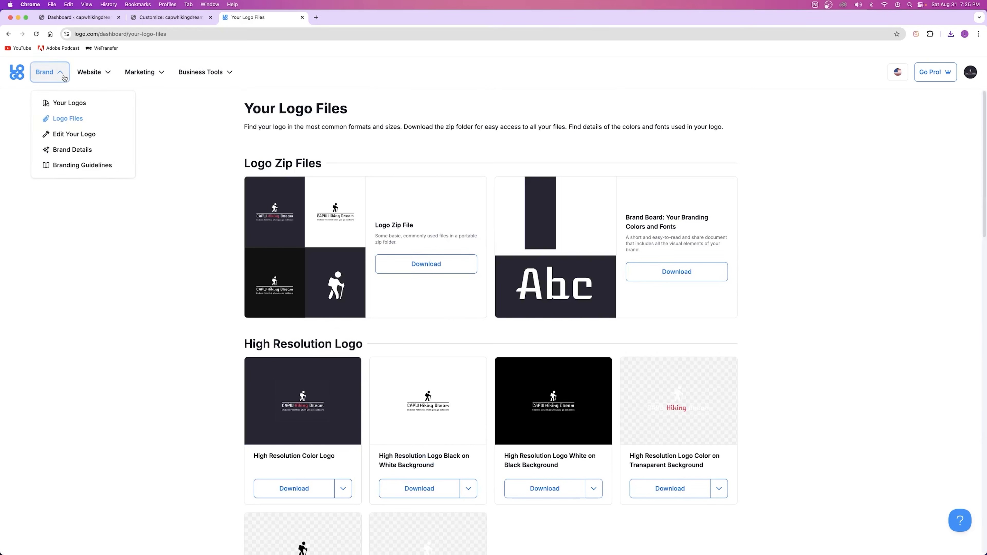
pyautogui.click(77, 134)
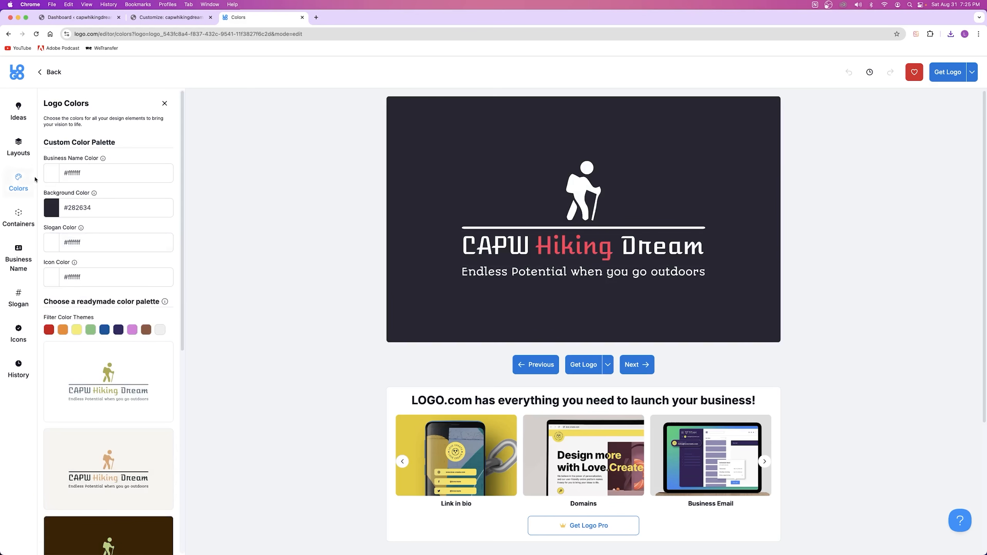
# - Make the business name, slogan and hiker icon black #000000
pyautogui.click(55, 174)
pyautogui.click(52, 257)
pyautogui.click(218, 207)
pyautogui.click(53, 242)
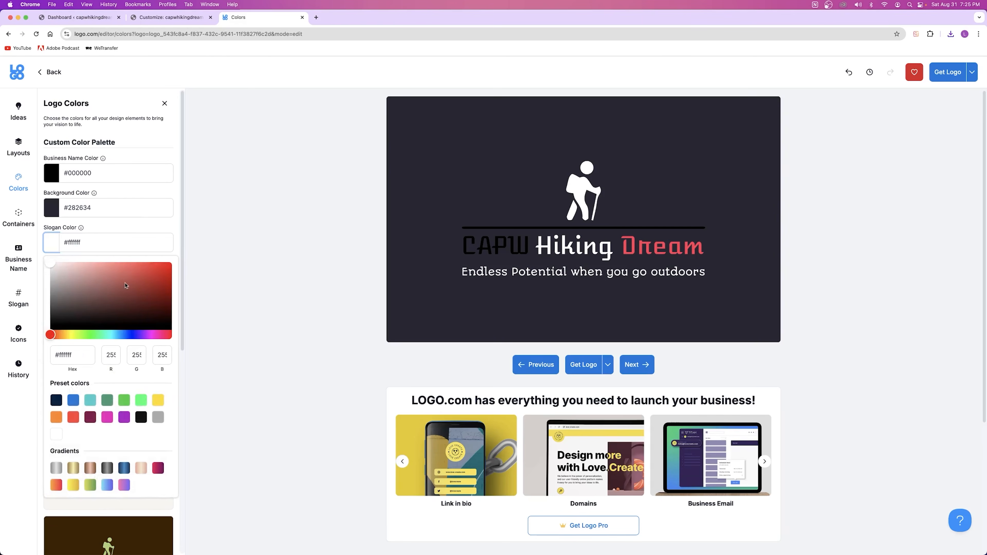
pyautogui.click(52, 327)
pyautogui.click(200, 282)
pyautogui.click(51, 276)
pyautogui.click(50, 360)
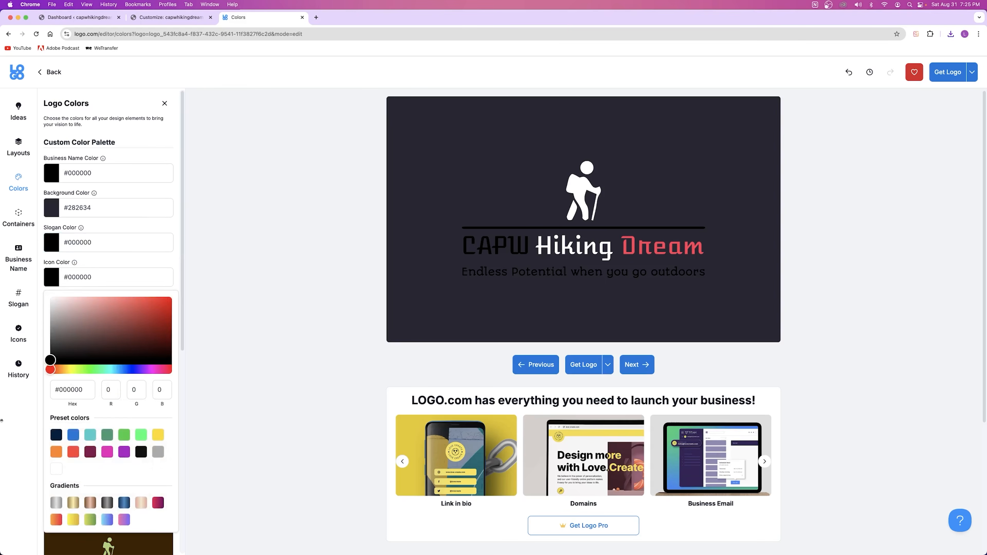
pyautogui.click(262, 299)
# - Download the high-resolution colour logo on a transparent background and close the logo files tab
pyautogui.click(941, 74)
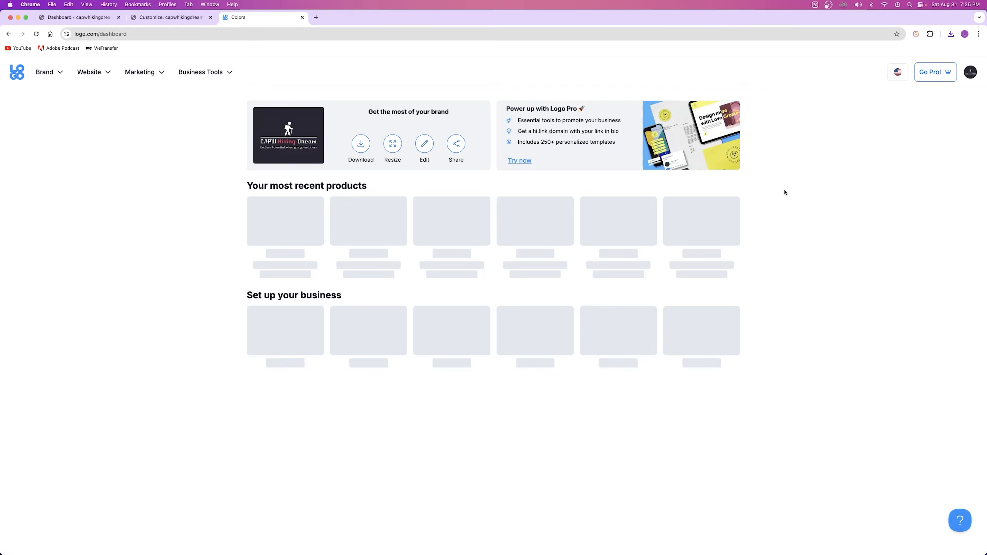
pyautogui.click(362, 150)
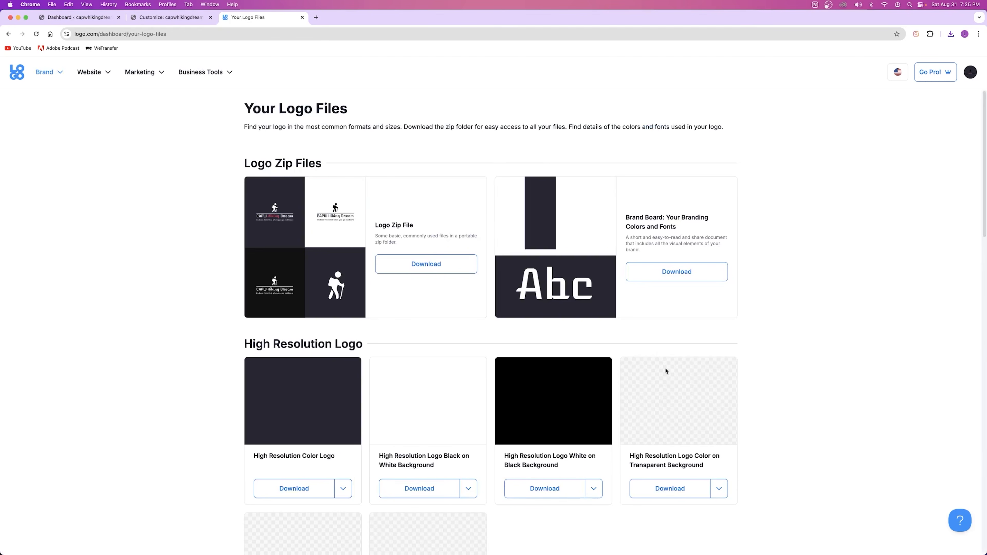
pyautogui.click(674, 486)
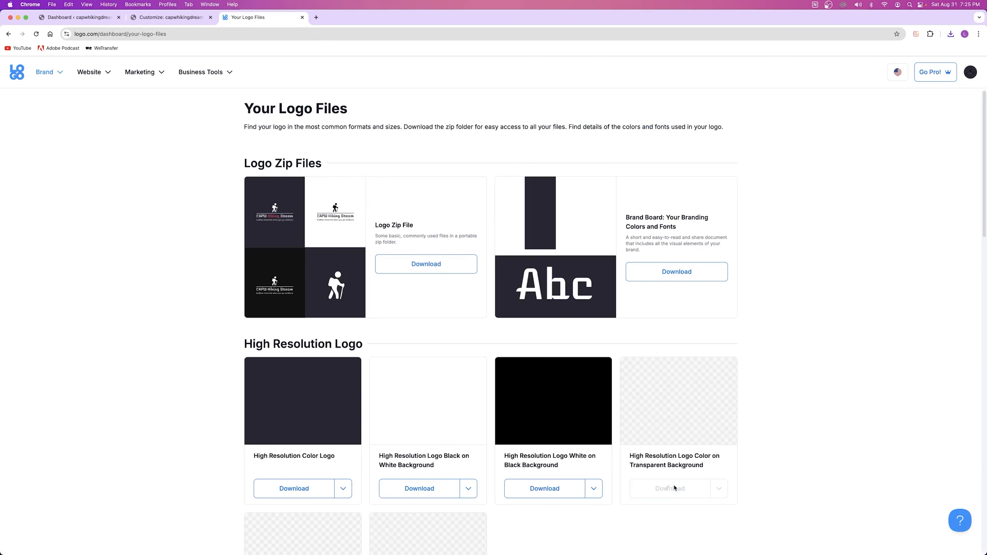
pyautogui.click(302, 17)
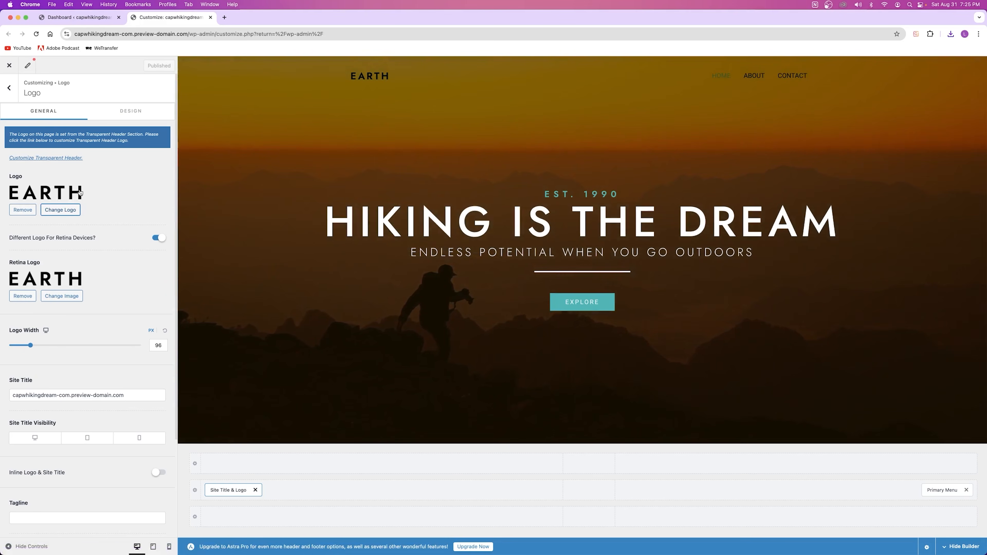
# - Upload both downloaded PNGs and set the black hiking logo as the site logo, uncropped
pyautogui.click(76, 209)
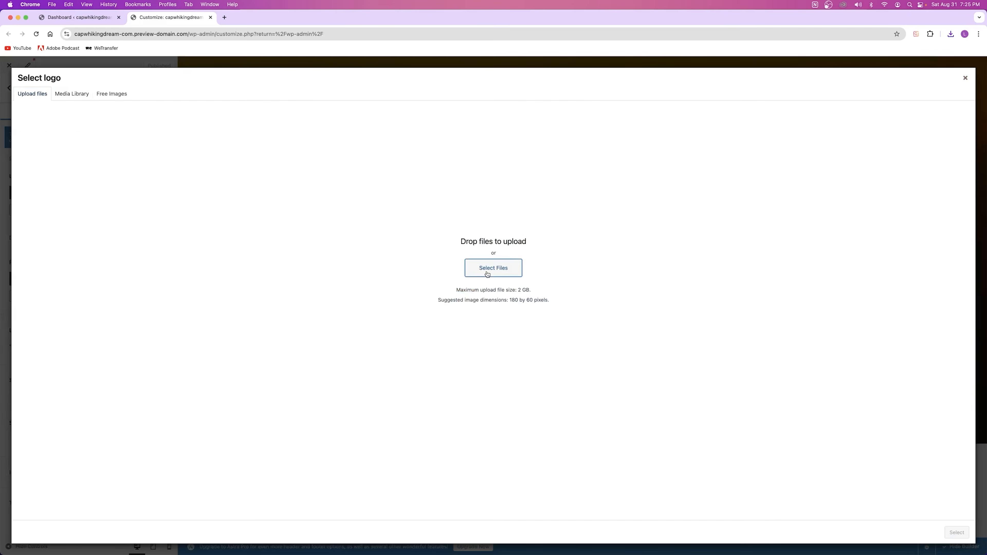
pyautogui.click(486, 270)
pyautogui.click(287, 244)
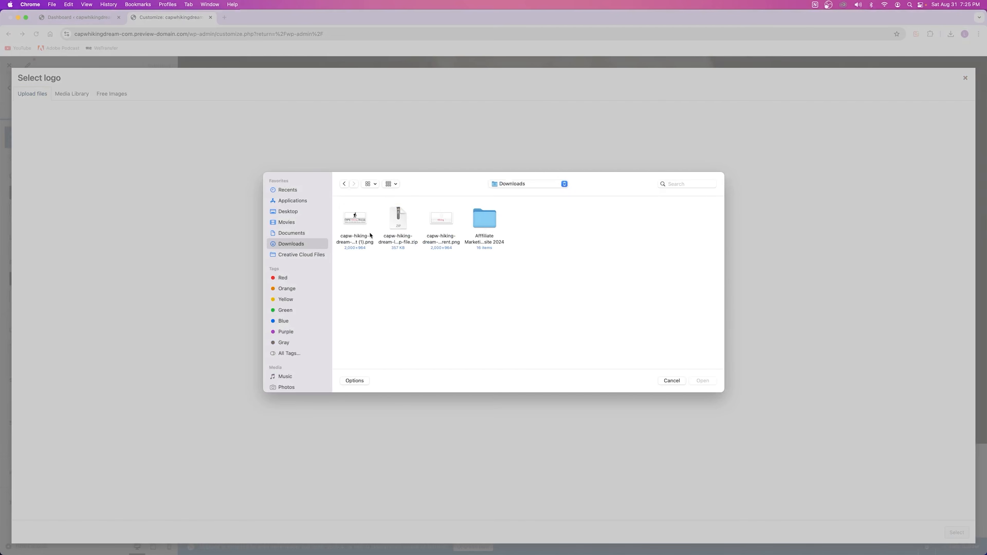
pyautogui.click(354, 236)
pyautogui.keyDown('super'); pyautogui.click(448, 225); pyautogui.keyUp('super')
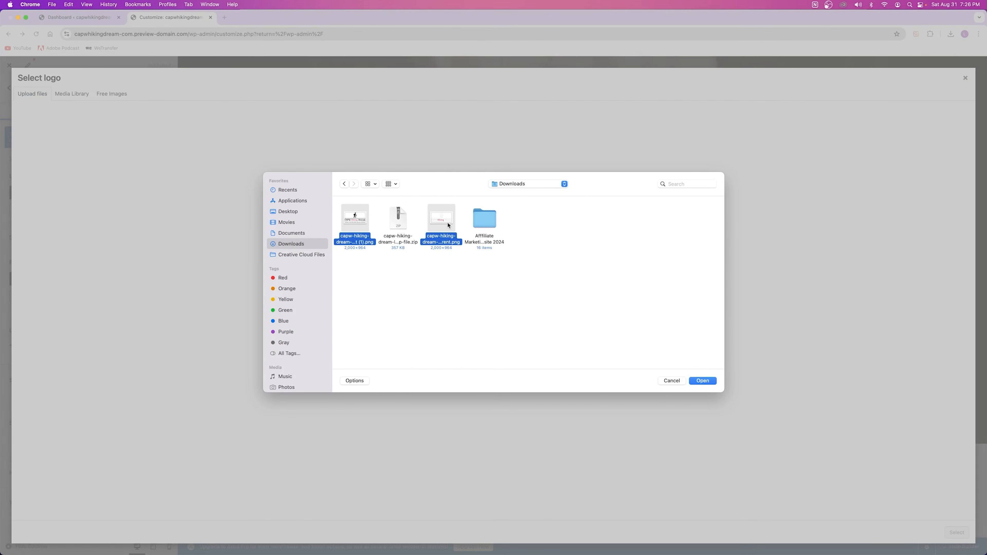
pyautogui.click(694, 383)
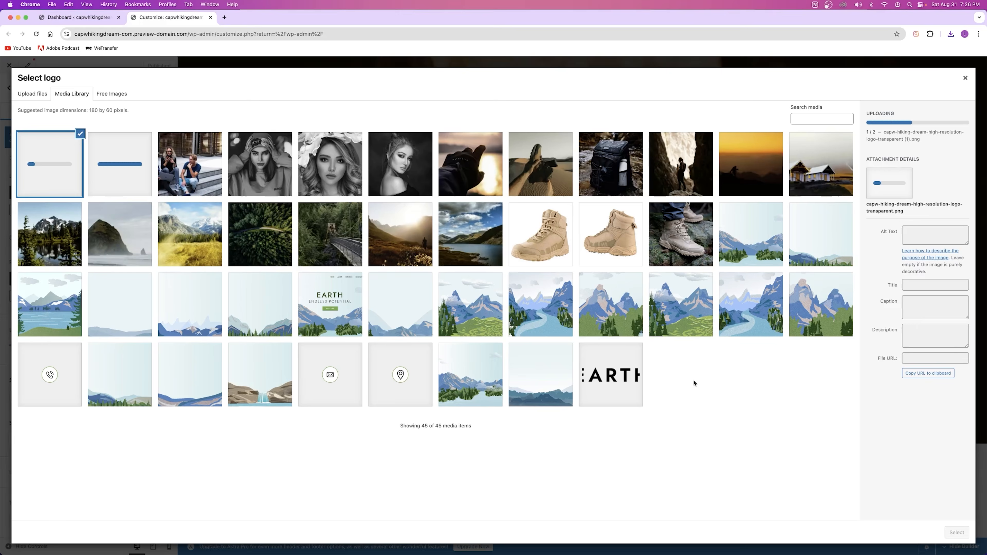
pyautogui.click(121, 163)
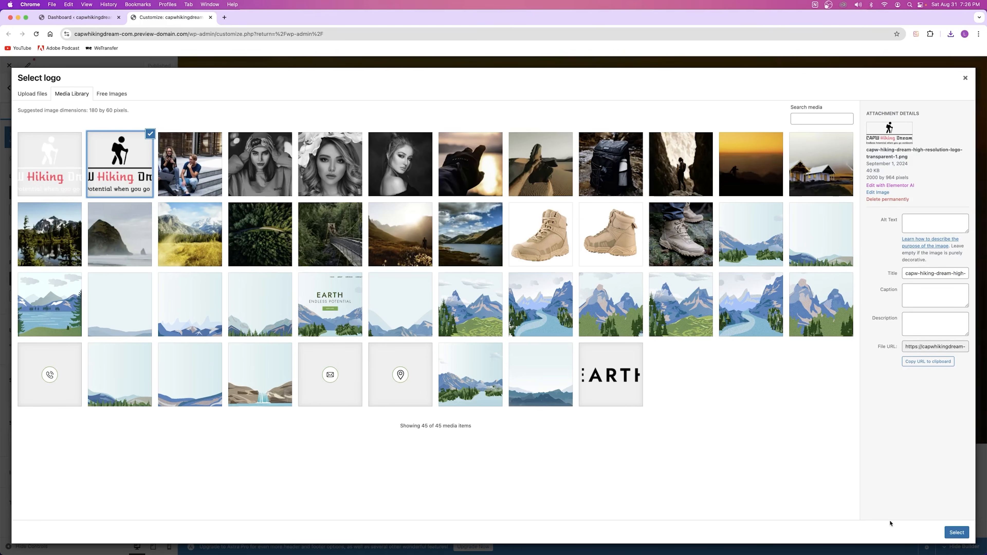
pyautogui.click(948, 531)
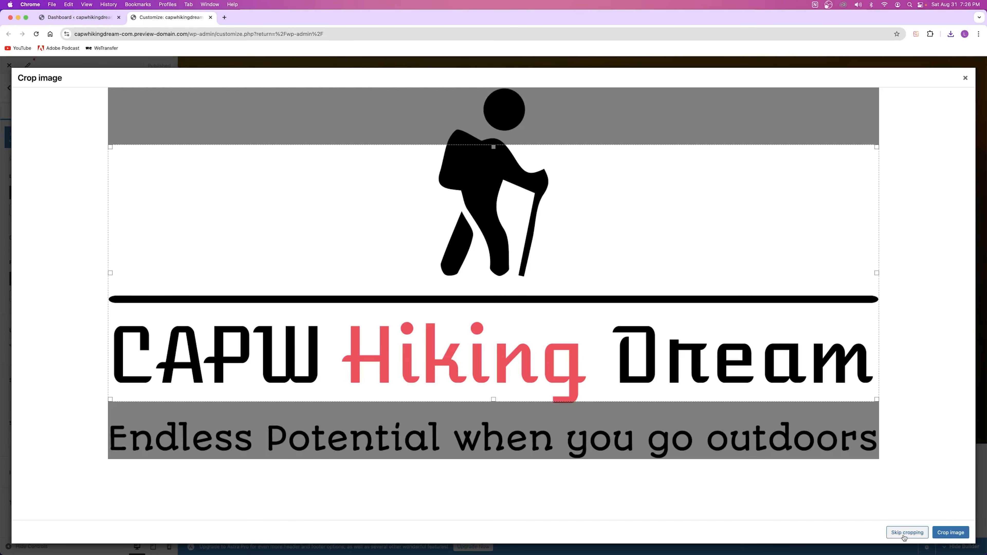
pyautogui.click(906, 533)
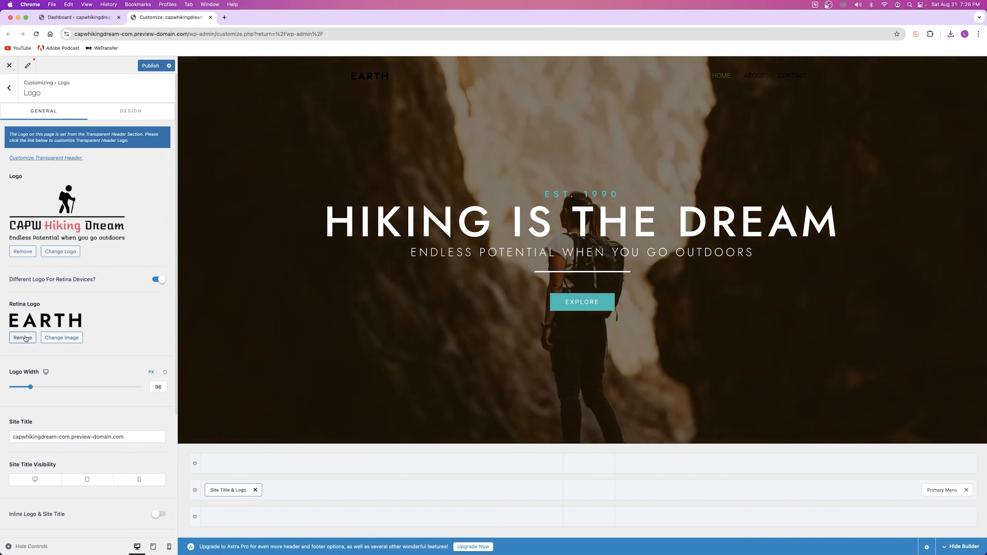
# - Remove the retina logo, set Logo Width to 168 px, and publish
pyautogui.click(23, 338)
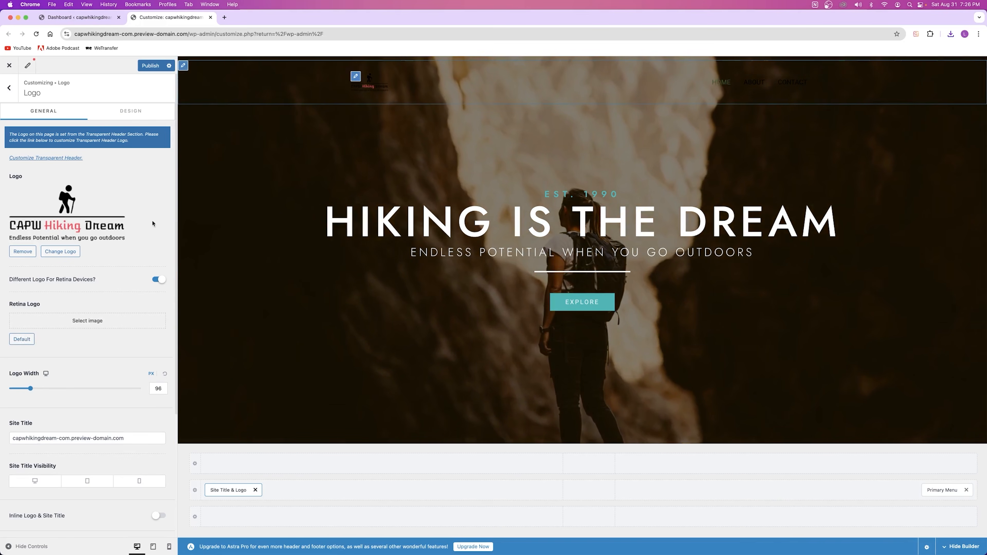
pyautogui.moveTo(30, 389); pyautogui.dragTo(47, 389)
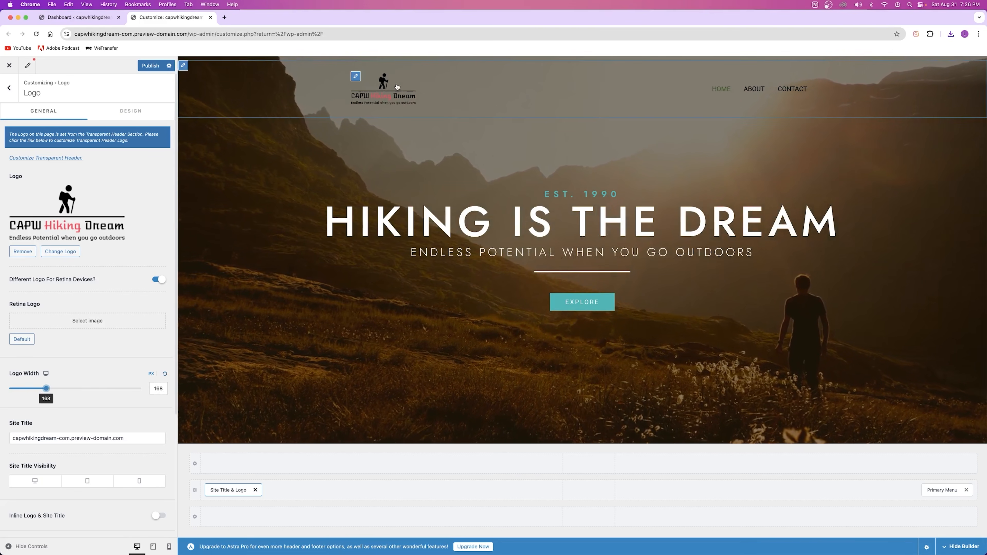
pyautogui.click(143, 69)
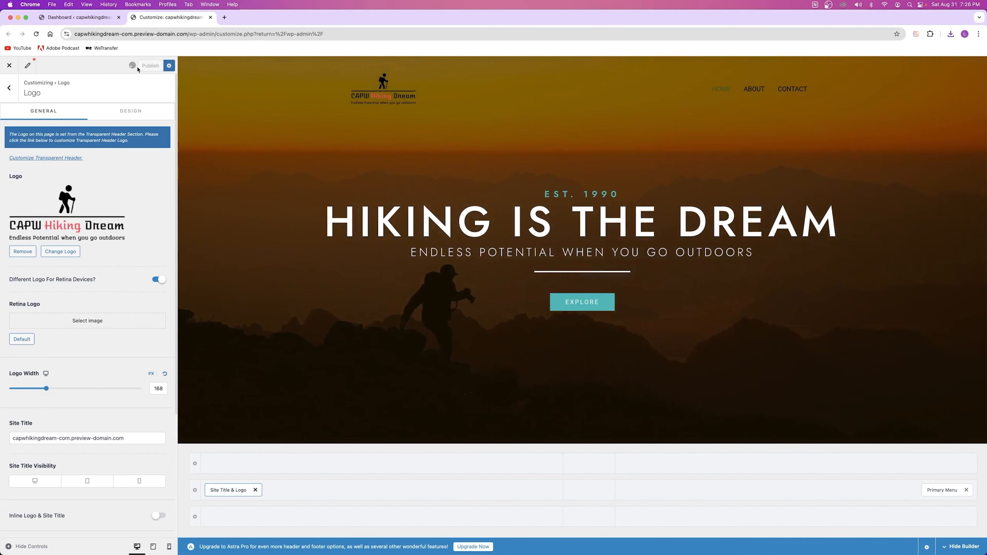
# - Turn on Different Transparent Logo and set the white CAPW Hiking Dream logo for the transparent header
pyautogui.click(9, 88)
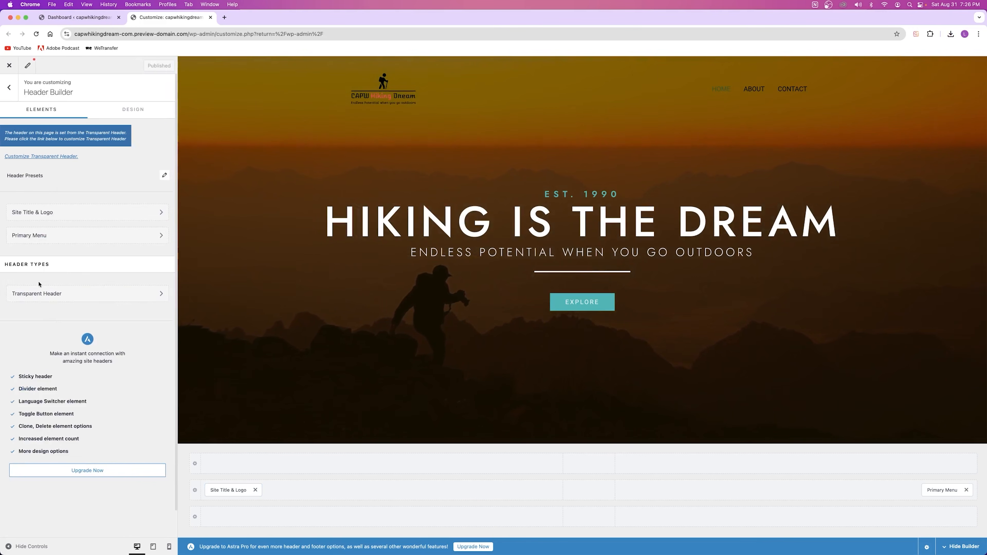
pyautogui.click(50, 292)
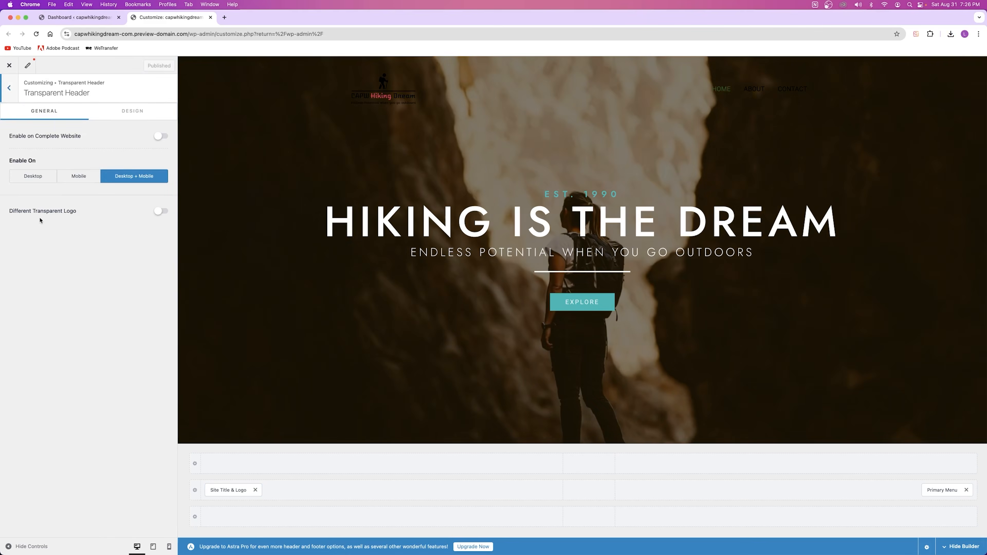
pyautogui.click(161, 211)
pyautogui.click(96, 240)
pyautogui.click(49, 172)
pyautogui.click(947, 532)
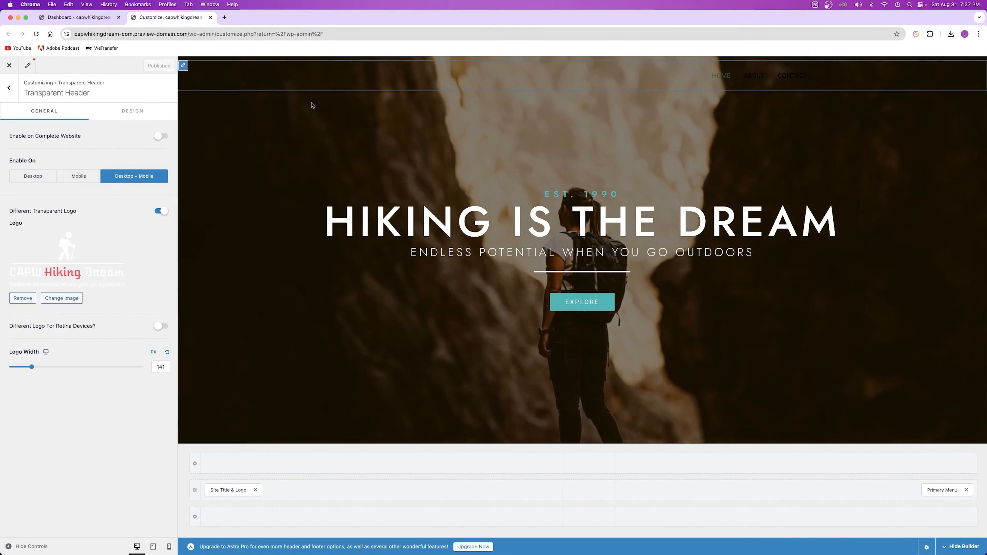
# - Return to the Transparent Header settings in the Header Builder to review the logo
pyautogui.click(9, 87)
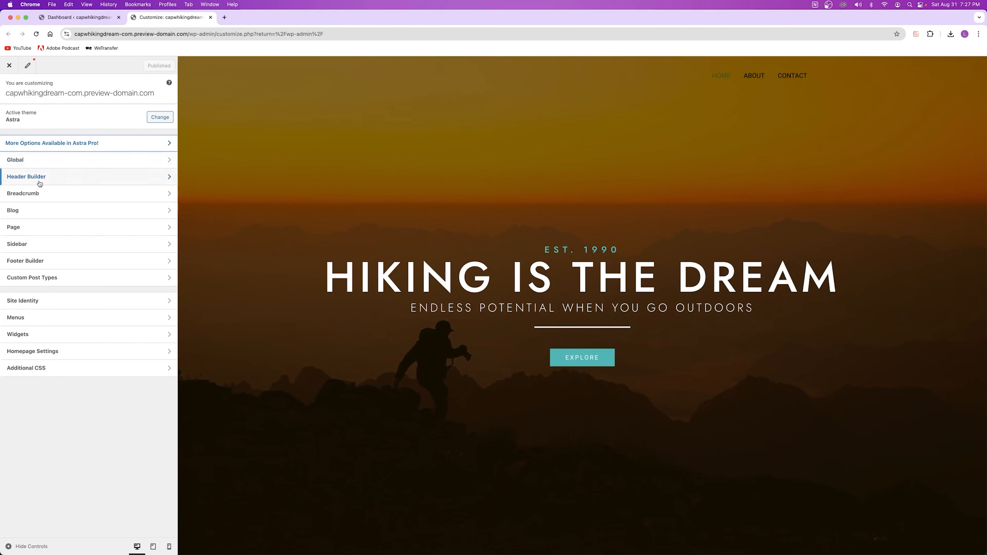
pyautogui.click(65, 174)
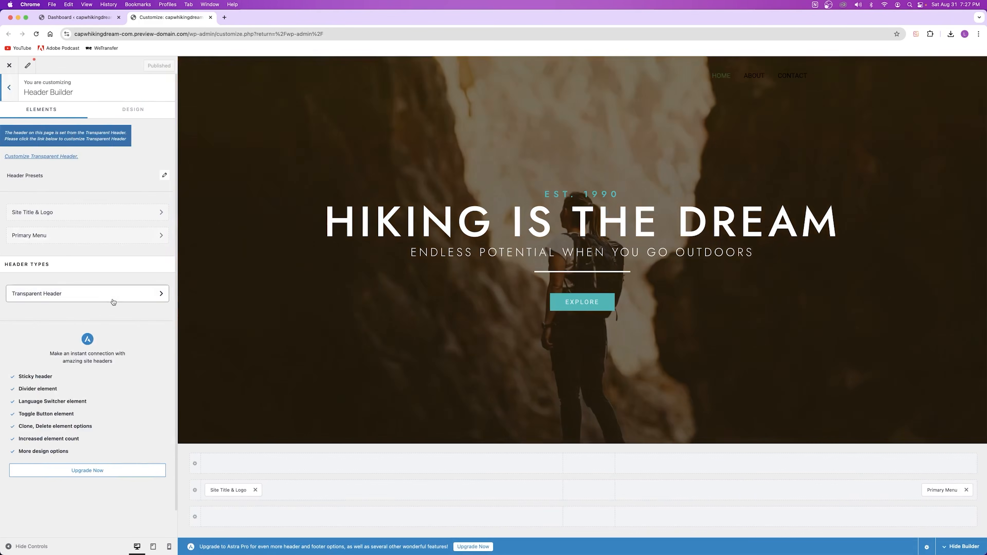
pyautogui.click(77, 294)
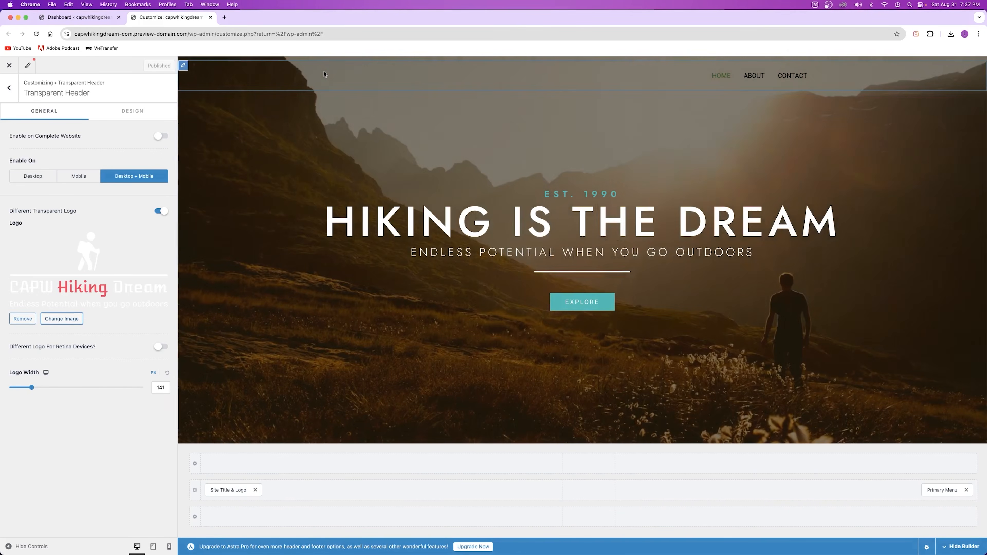
# - Open Installed Plugins in a new tab, deactivate LiteSpeed Cache, then close that tab
pyautogui.click(78, 17)
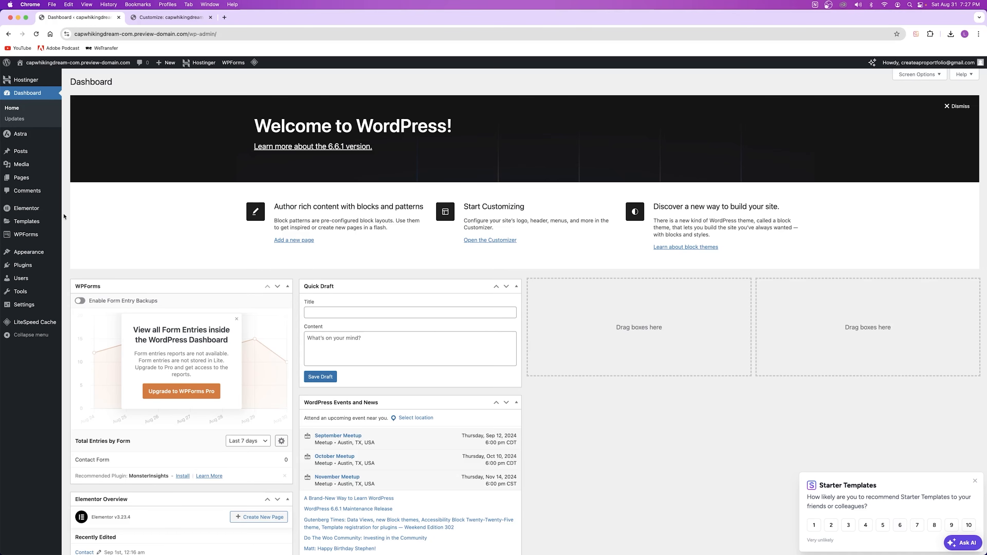
pyautogui.moveTo(24, 264)
pyautogui.rightClick(80, 266)
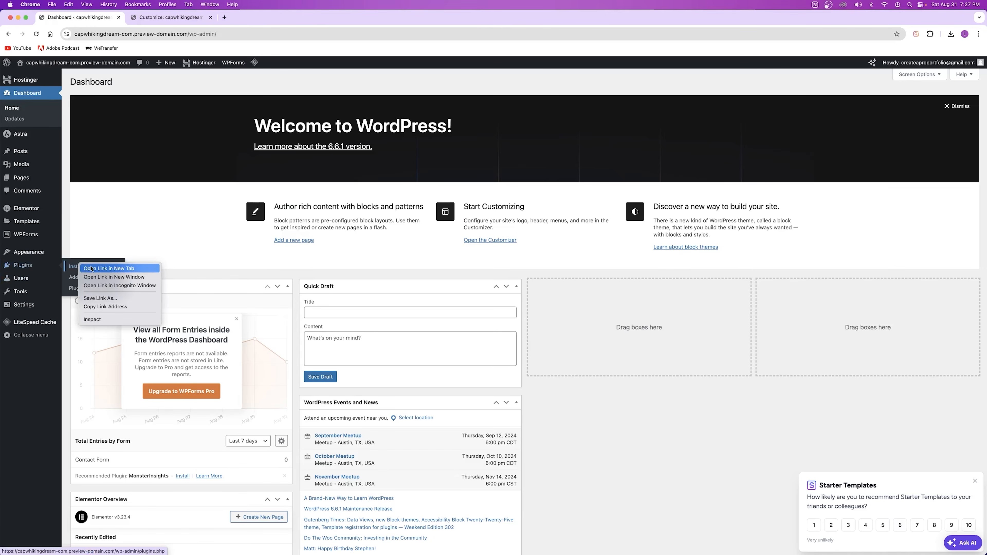
pyautogui.click(109, 268)
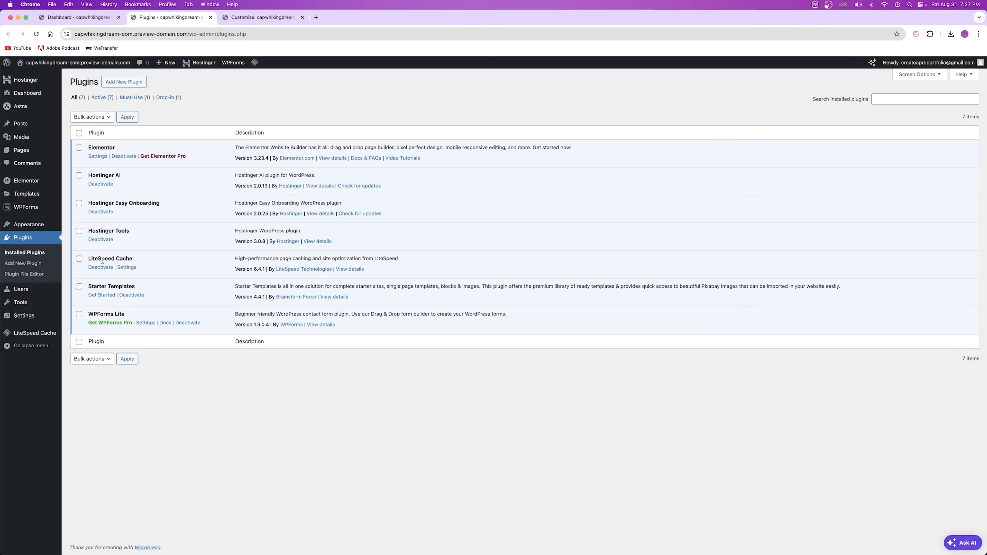
pyautogui.click(102, 268)
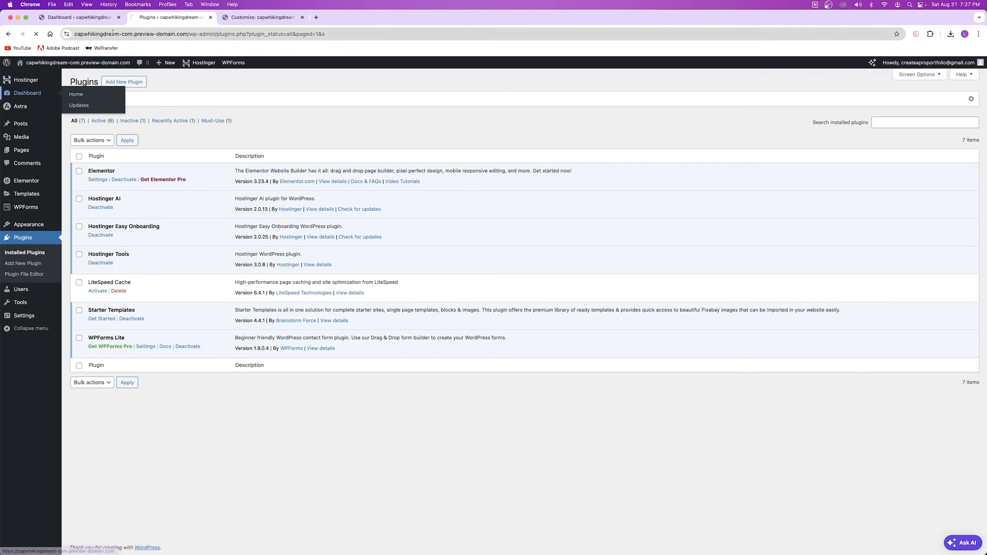
pyautogui.press('super+w')
pyautogui.click(135, 18)
# - Open the live site in a new tab, hard-reload it with DevTools, then close it
pyautogui.click(210, 18)
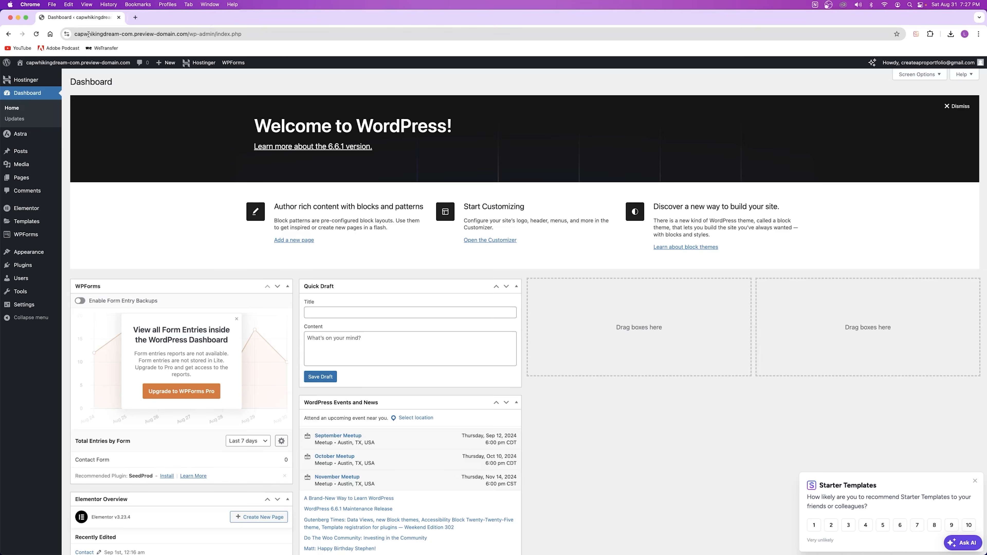
pyautogui.keyDown('super'); pyautogui.click(52, 63); pyautogui.keyUp('super')
pyautogui.click(153, 23)
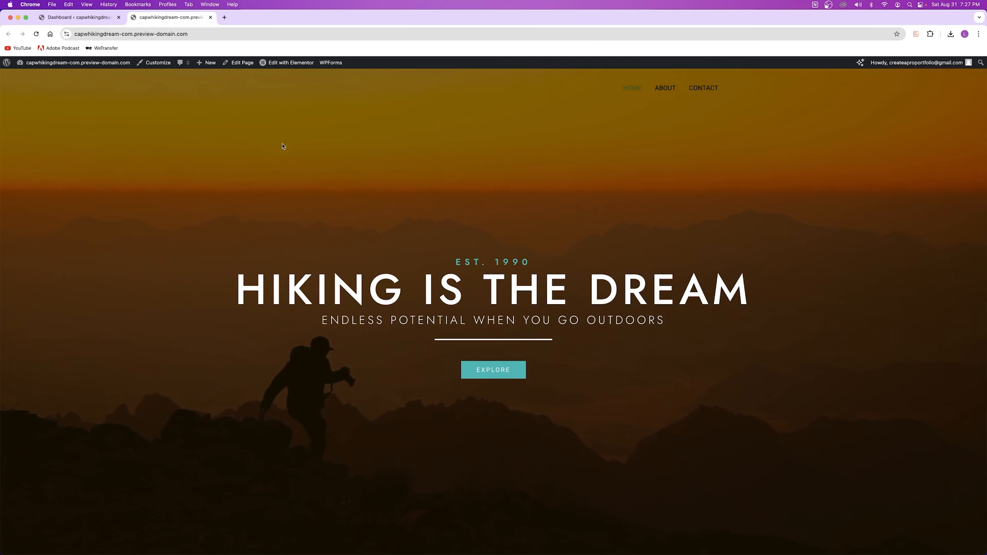
pyautogui.press('super+alt+i')
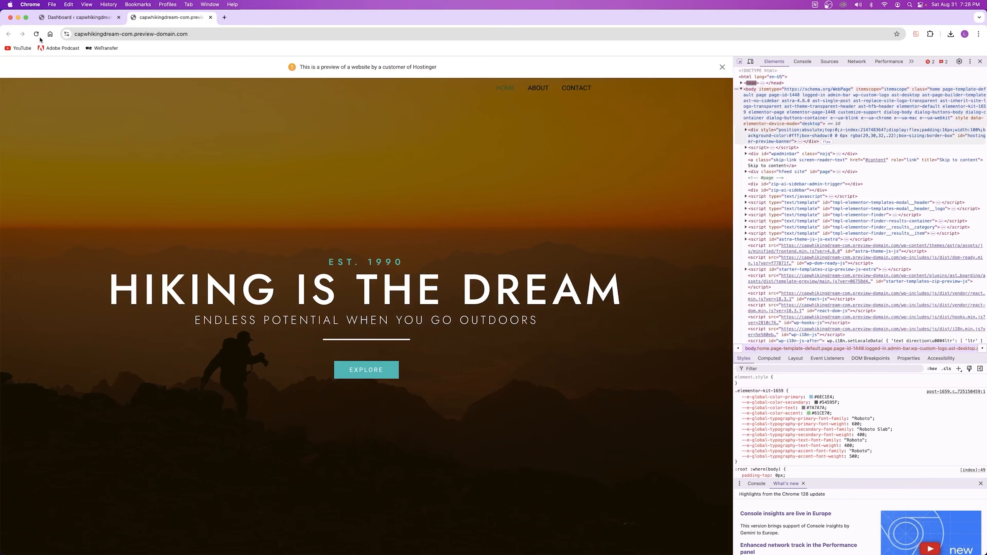
pyautogui.rightClick(36, 34)
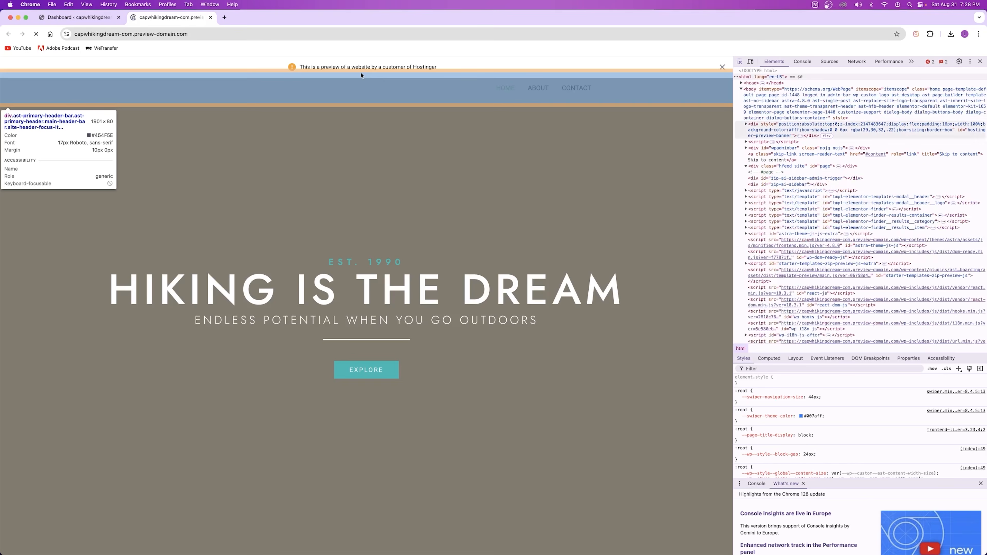
pyautogui.click(980, 62)
pyautogui.click(976, 62)
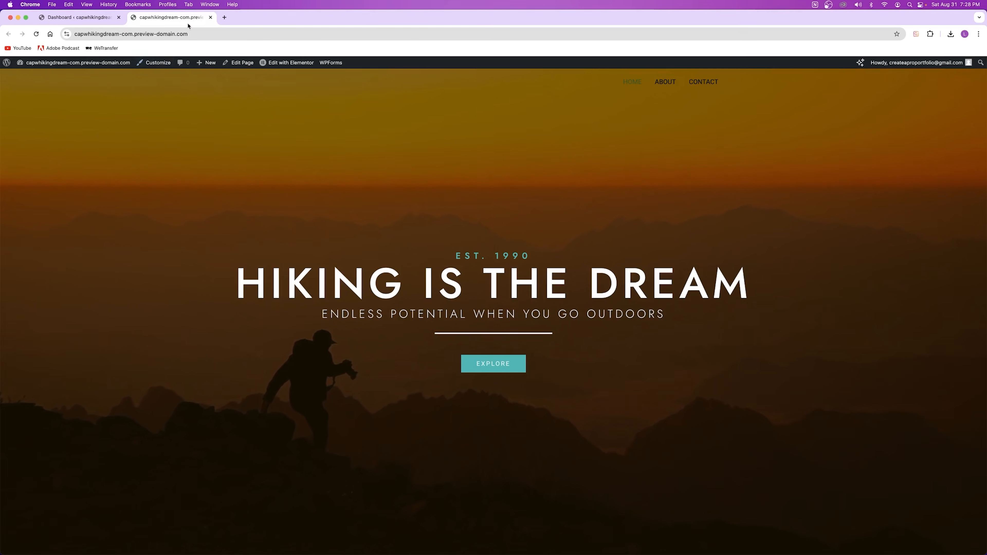
pyautogui.click(212, 18)
# - Reopen the live site and open its Customize link in a new tab
pyautogui.rightClick(100, 63)
pyautogui.click(121, 67)
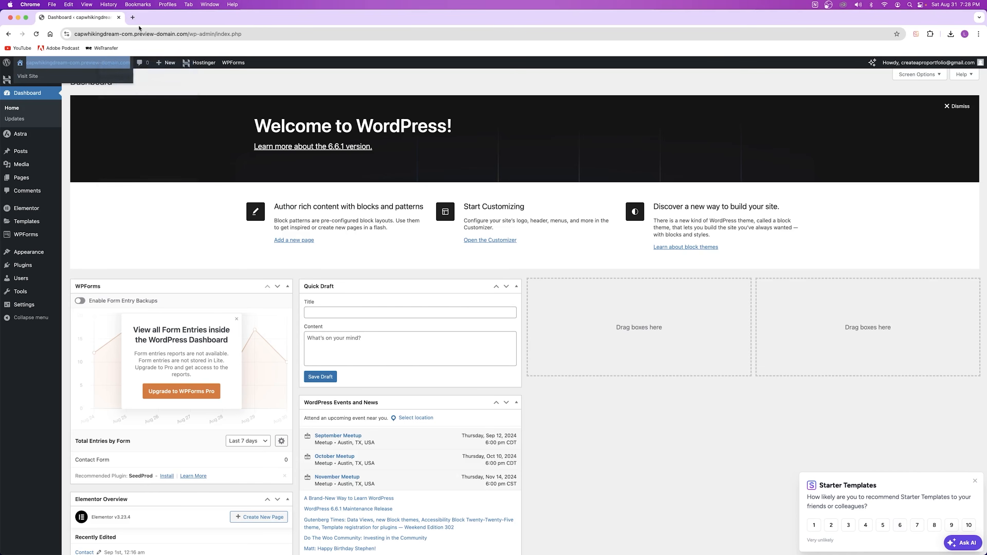
pyautogui.click(143, 21)
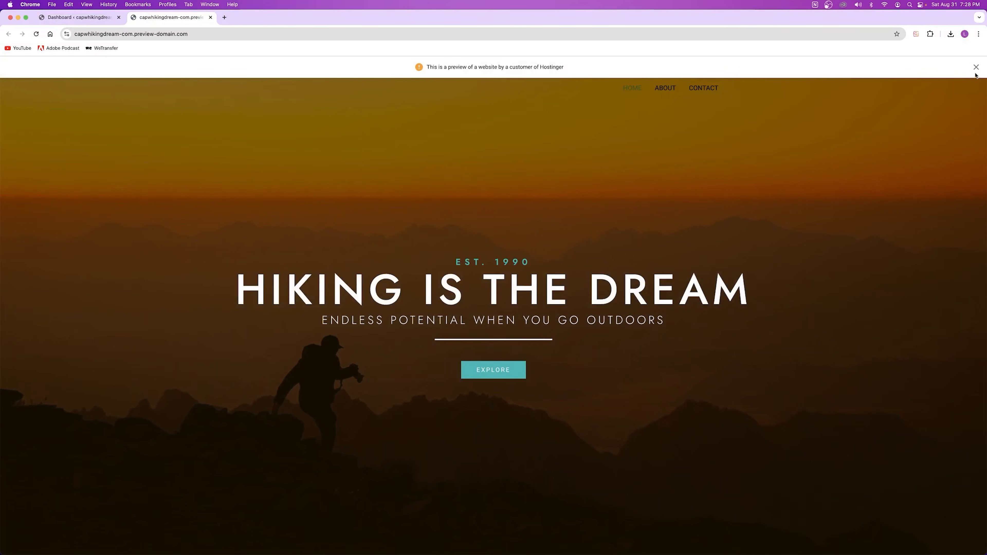
pyautogui.click(976, 67)
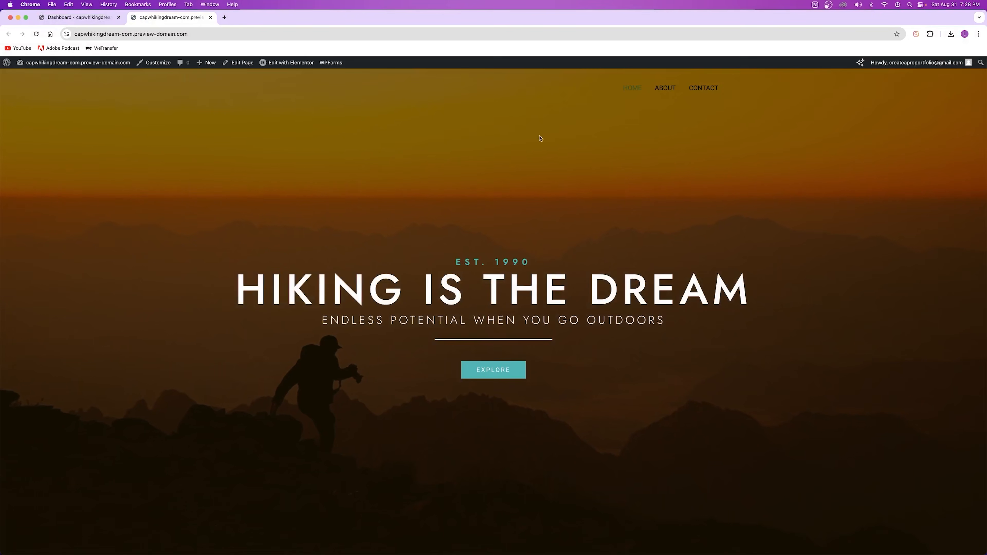
pyautogui.rightClick(165, 62)
pyautogui.click(171, 68)
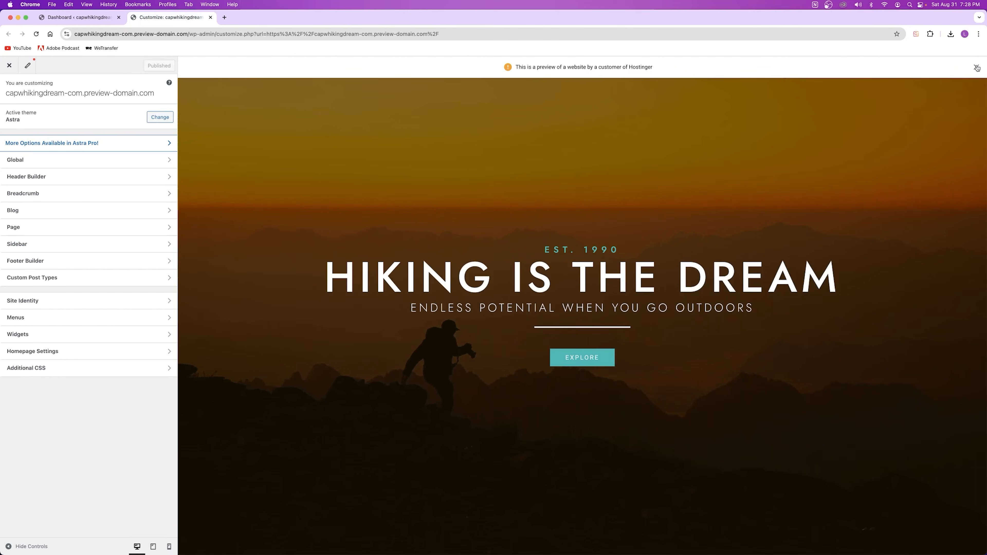
# - Turn off Different Transparent Logo in the Header Builder's Transparent Header settings
pyautogui.click(976, 67)
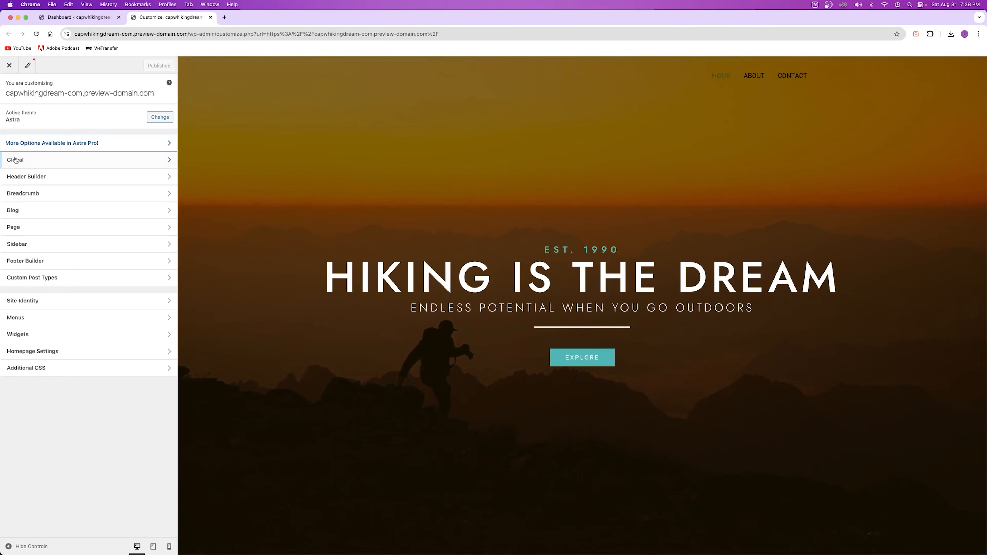
pyautogui.click(19, 158)
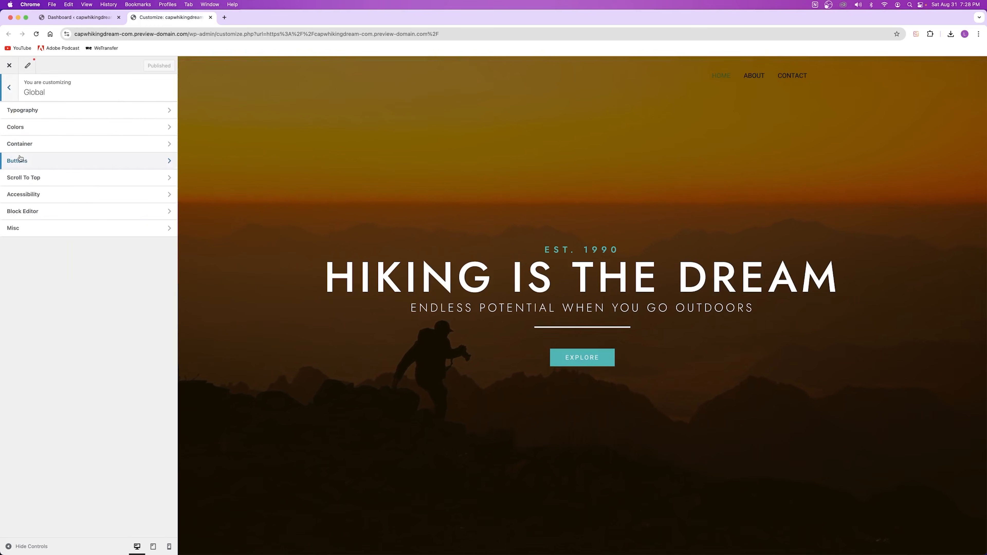
pyautogui.click(10, 65)
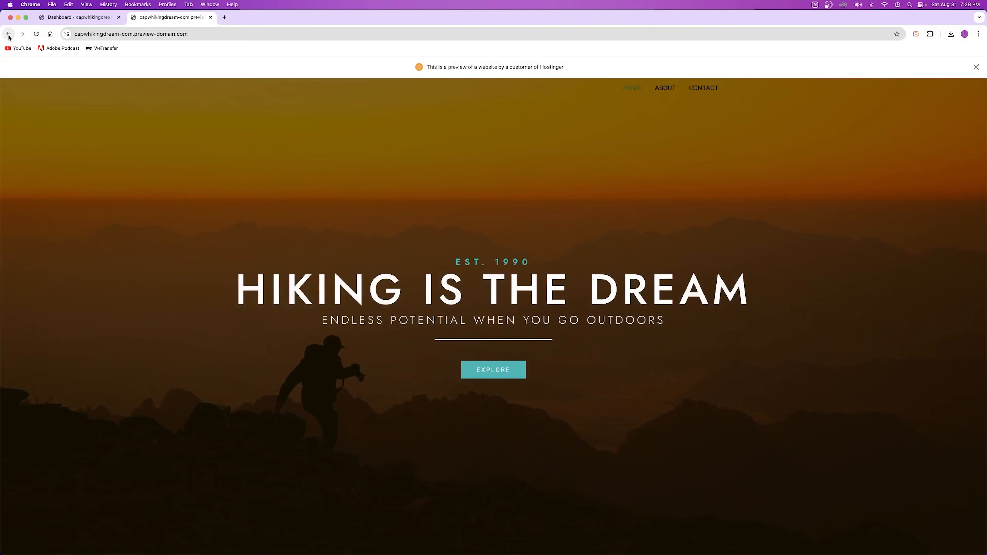
pyautogui.click(8, 34)
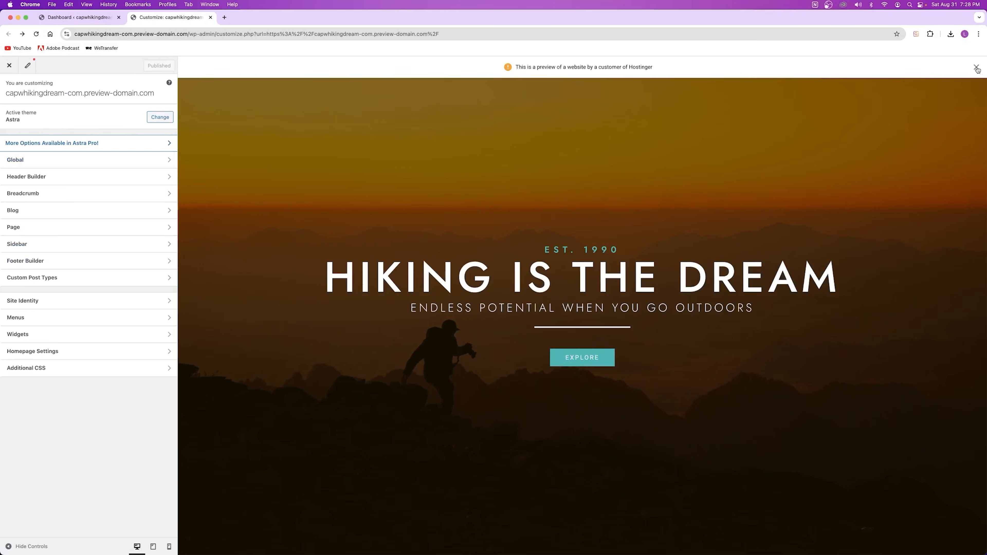
pyautogui.click(976, 68)
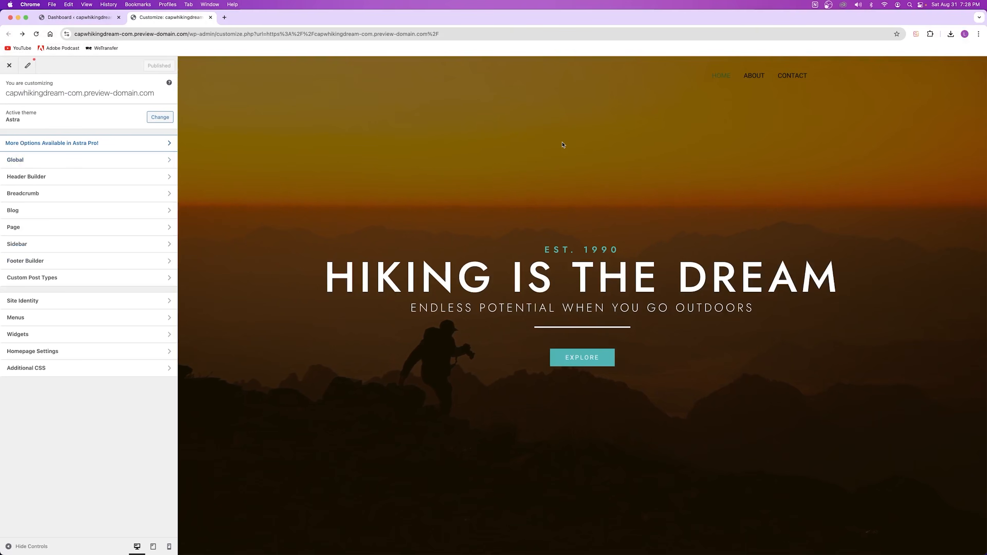
pyautogui.click(69, 176)
pyautogui.click(67, 215)
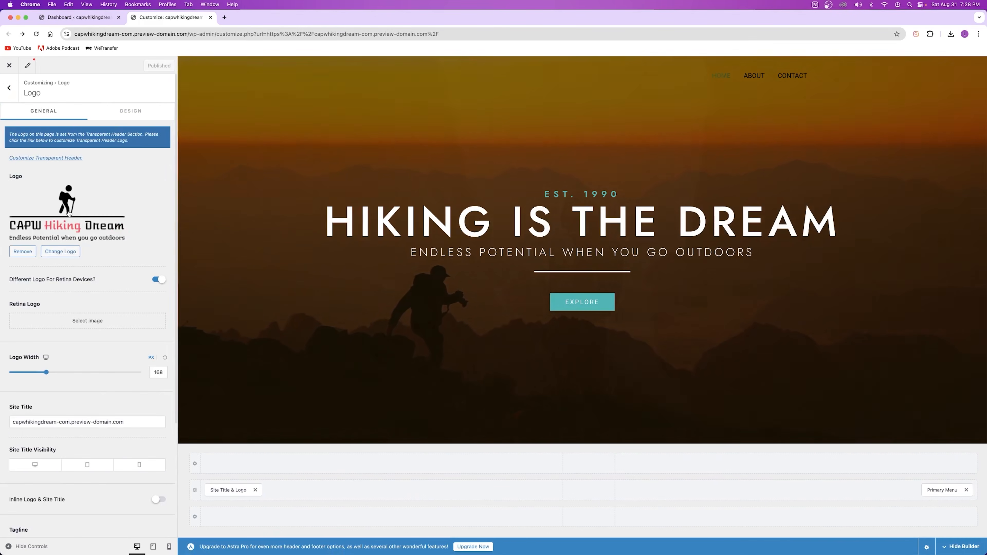
pyautogui.press('Escape')
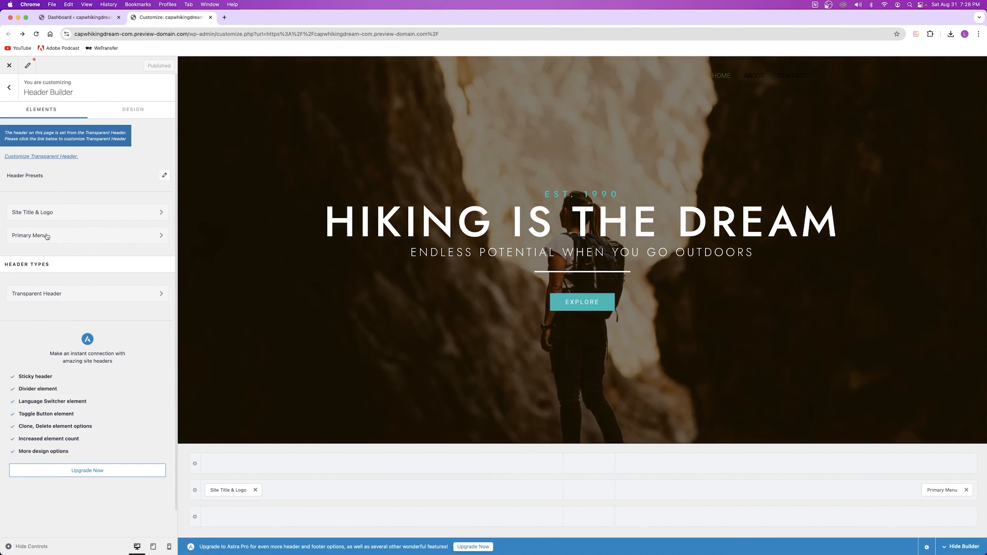
pyautogui.click(73, 293)
pyautogui.click(165, 210)
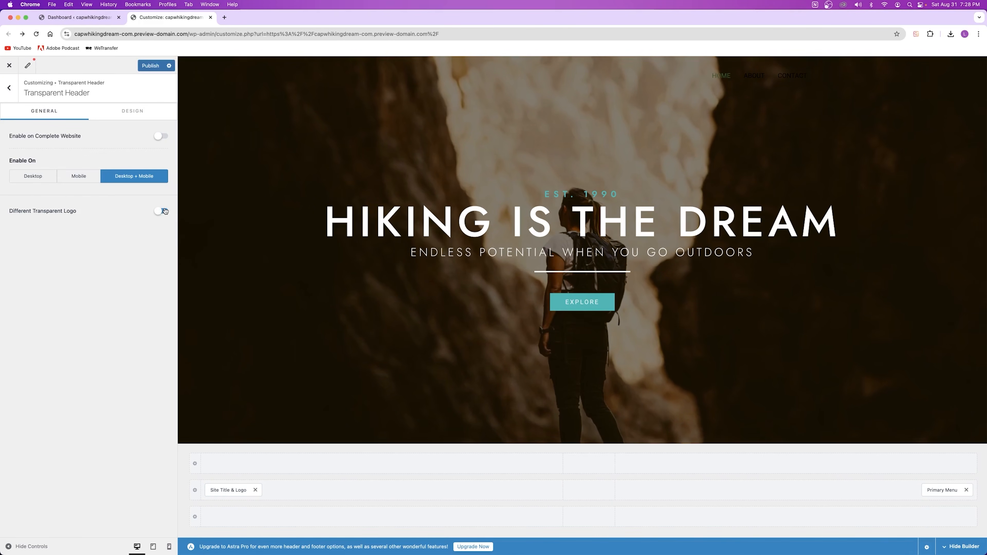
pyautogui.press('Escape')
# - Set the site logo to the white CAPW Hiking Dream transparent logo, skipping cropping
pyautogui.click(51, 217)
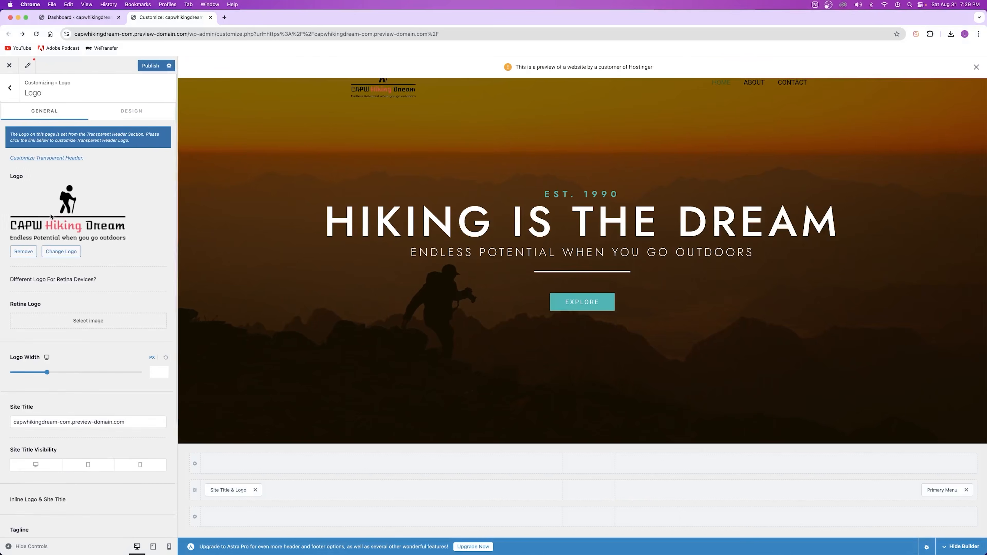
pyautogui.click(61, 251)
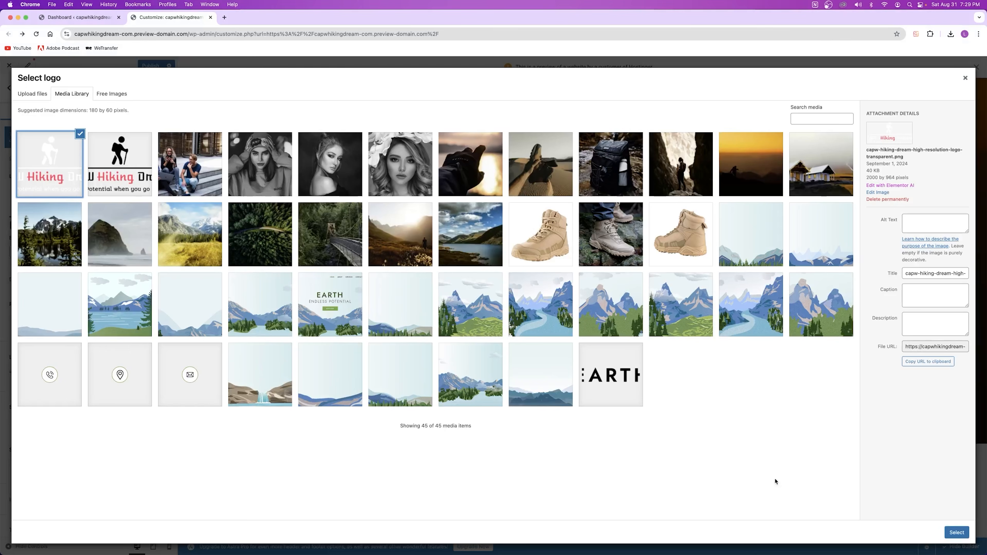
pyautogui.click(956, 532)
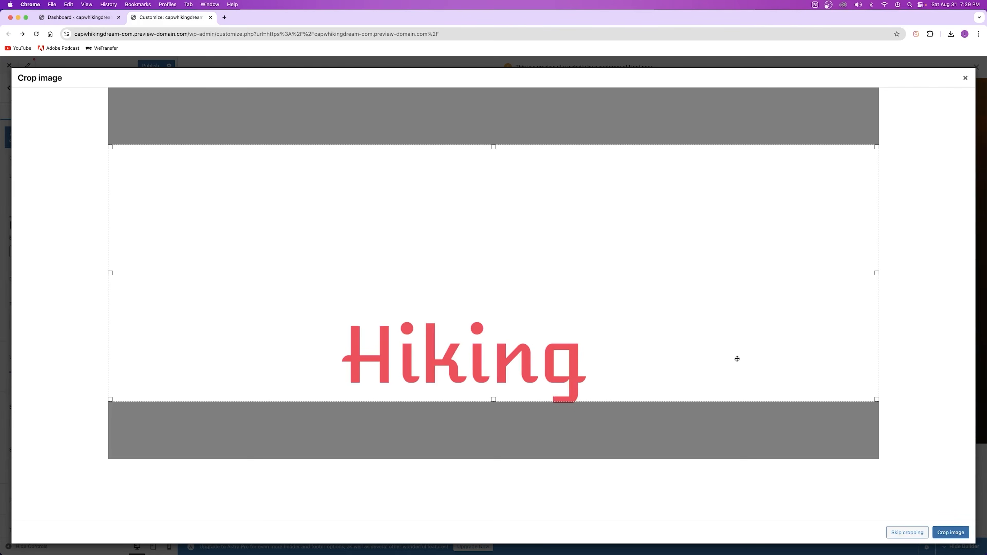
pyautogui.click(906, 533)
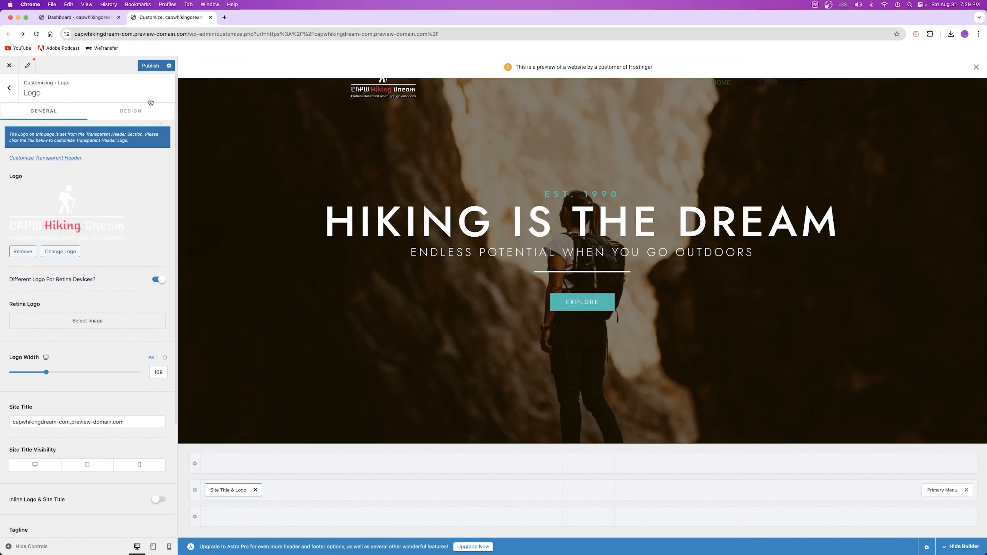
pyautogui.click(975, 67)
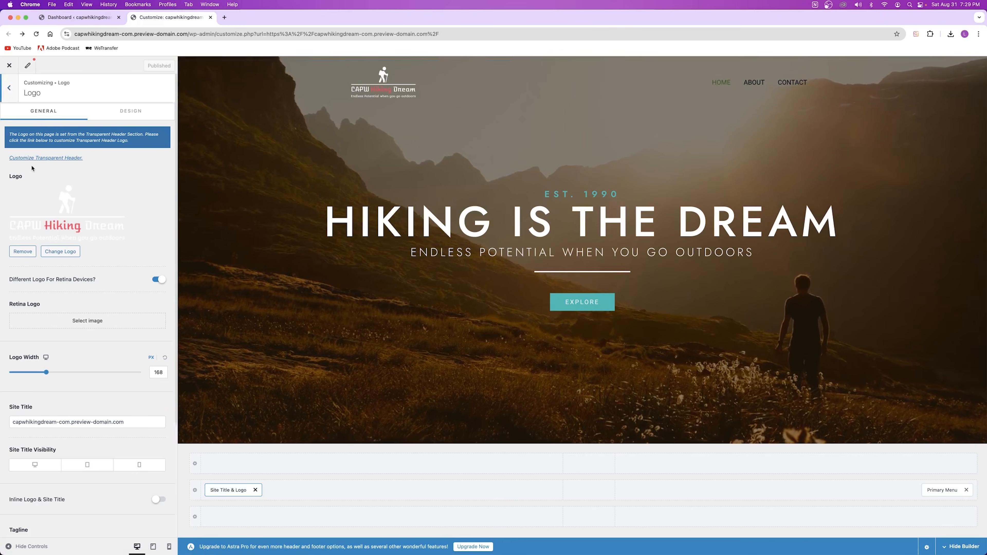
# - Navigate to the Transparent Header's Design options in the Header Builder
pyautogui.click(10, 93)
pyautogui.click(9, 89)
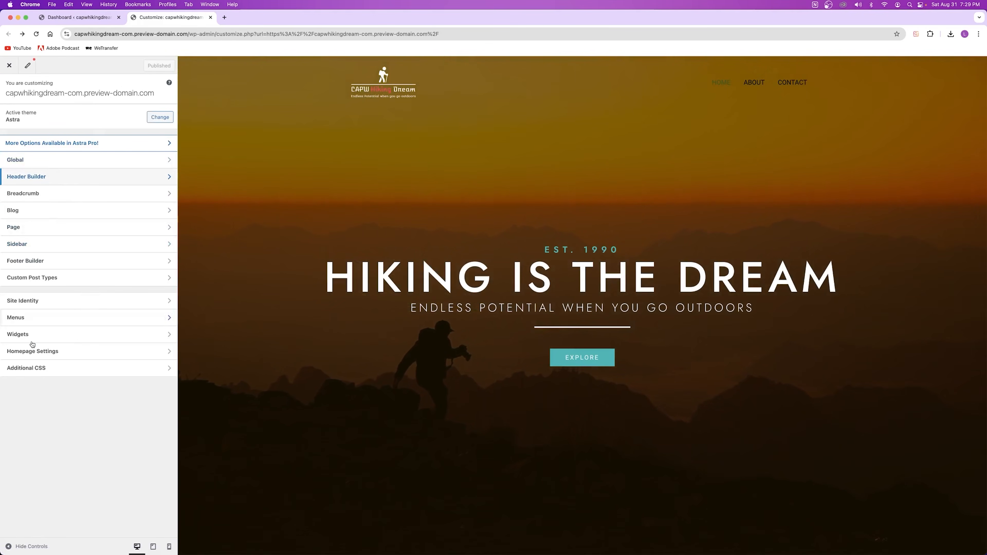
pyautogui.click(27, 320)
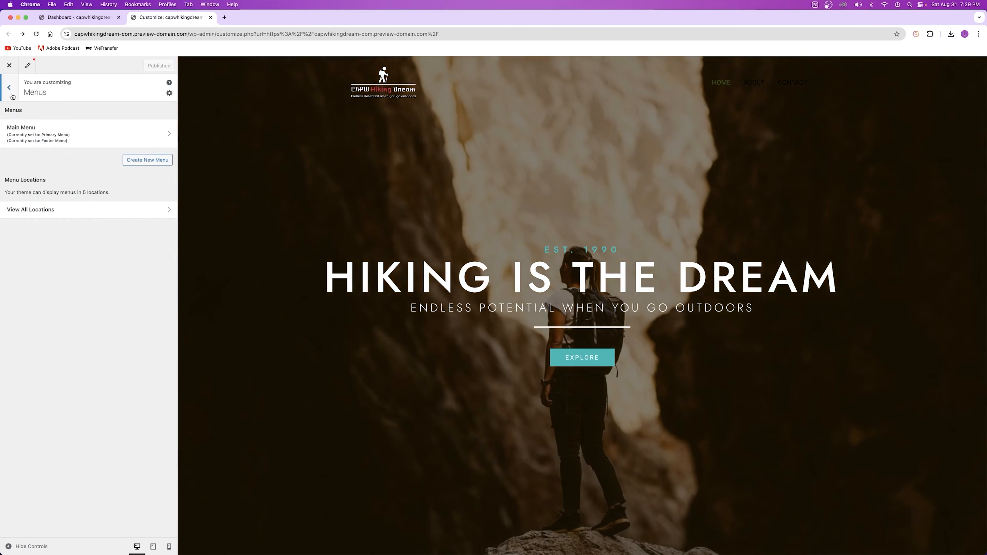
pyautogui.click(10, 92)
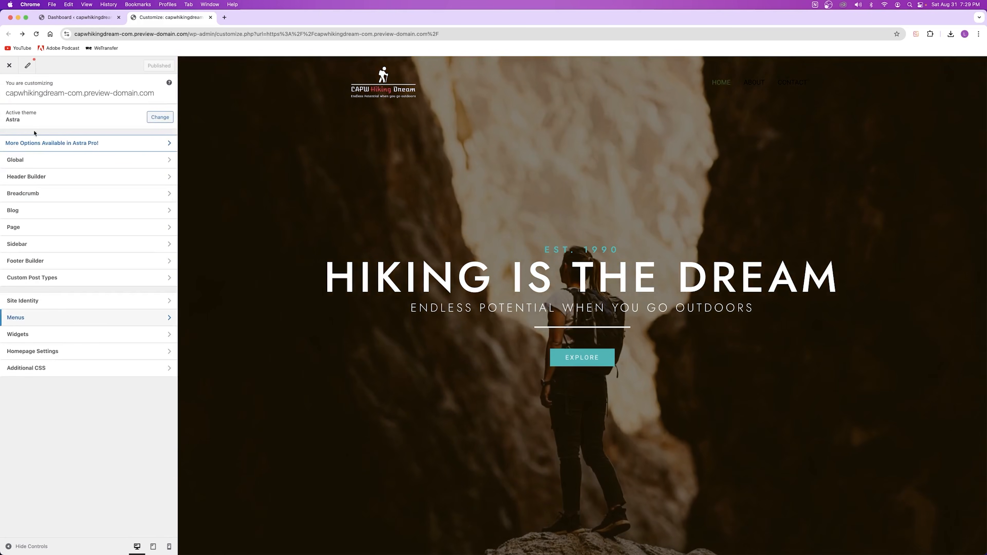
pyautogui.click(51, 177)
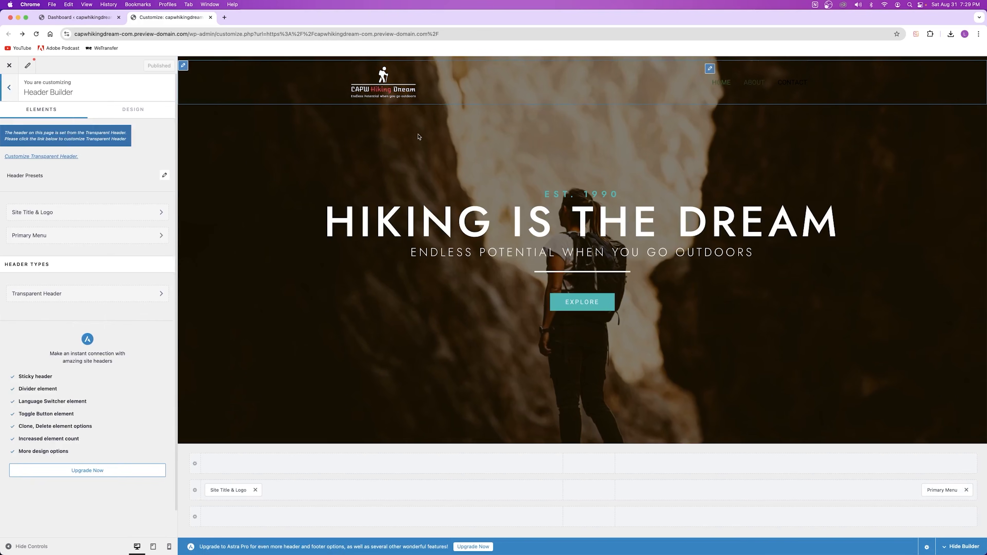
pyautogui.click(59, 293)
pyautogui.click(124, 113)
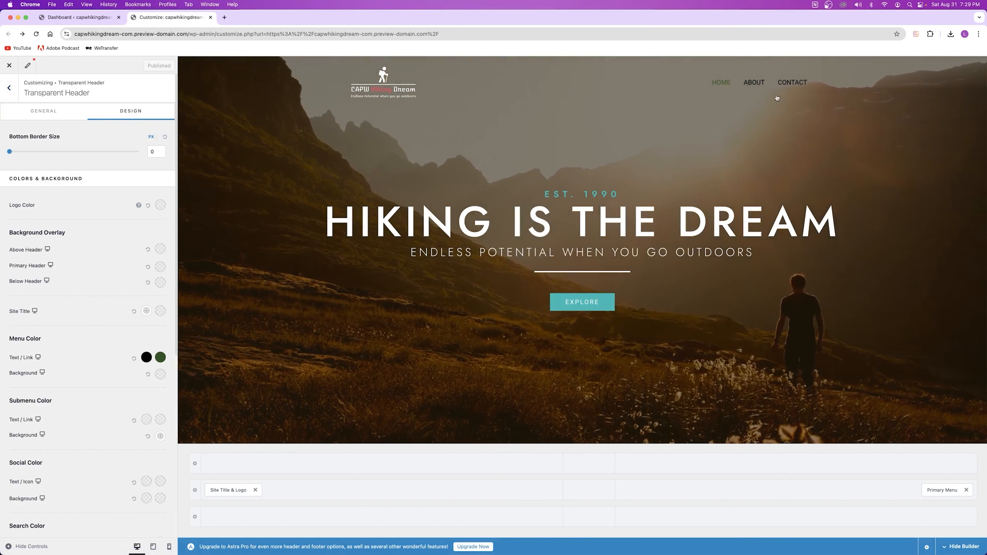
# - Make the menu links white and the current-page link teal, then publish
pyautogui.click(146, 357)
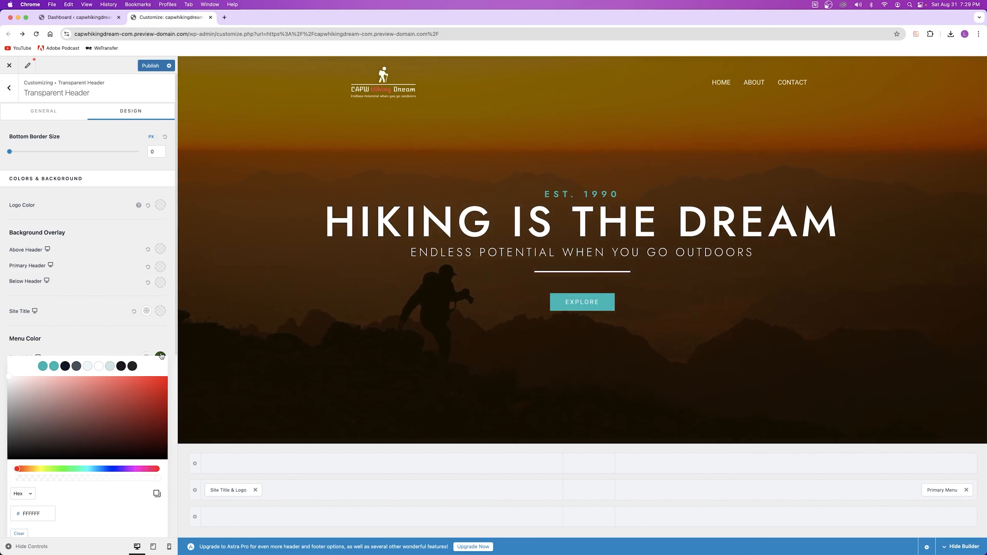
pyautogui.click(161, 356)
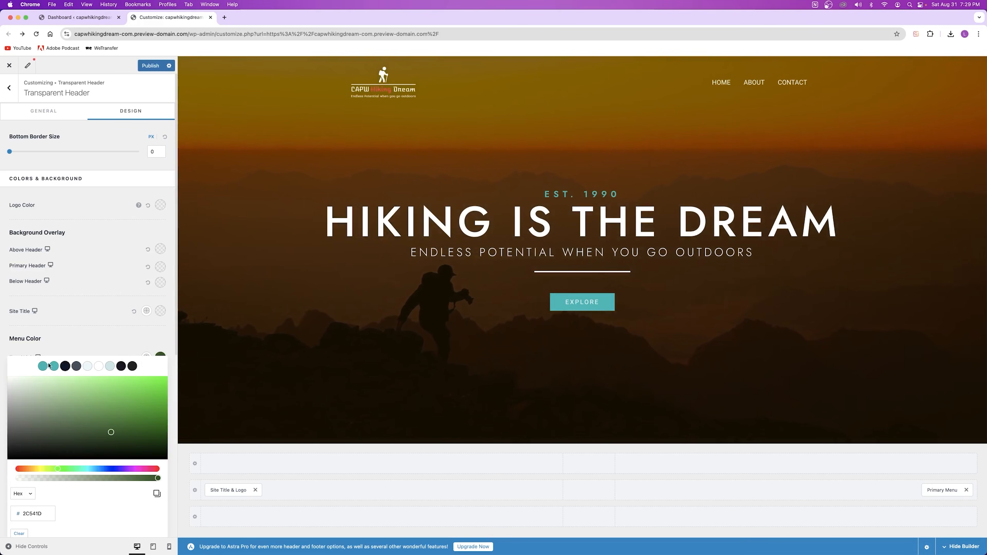
pyautogui.click(44, 366)
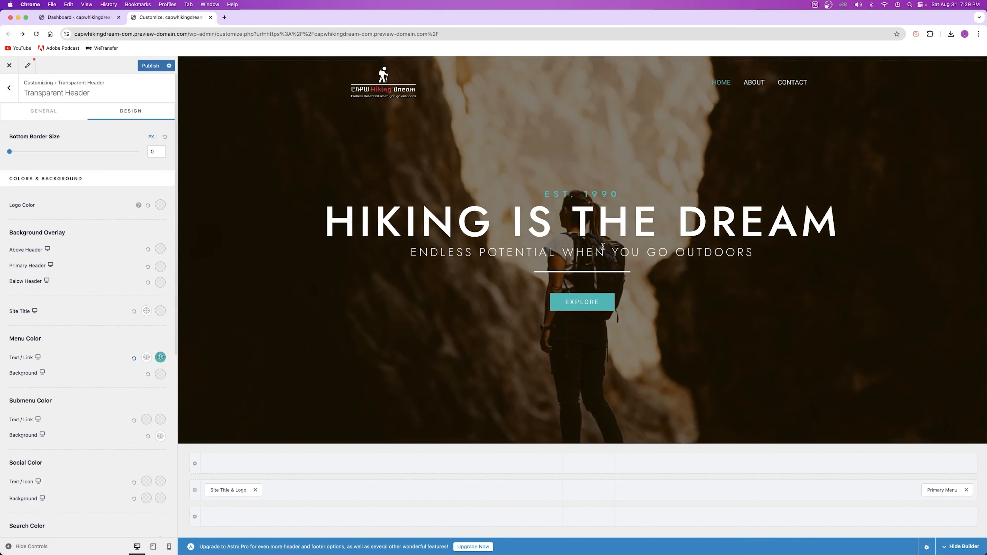
pyautogui.click(148, 68)
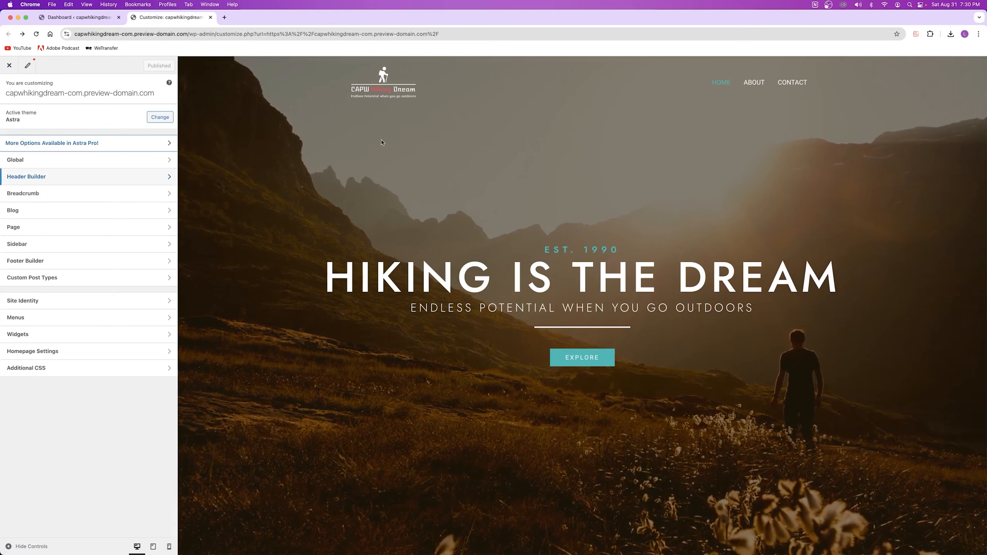
# - Open the footer's HTML 1 block and delete the EARTH logo image
pyautogui.scroll(-15, 382, 148)
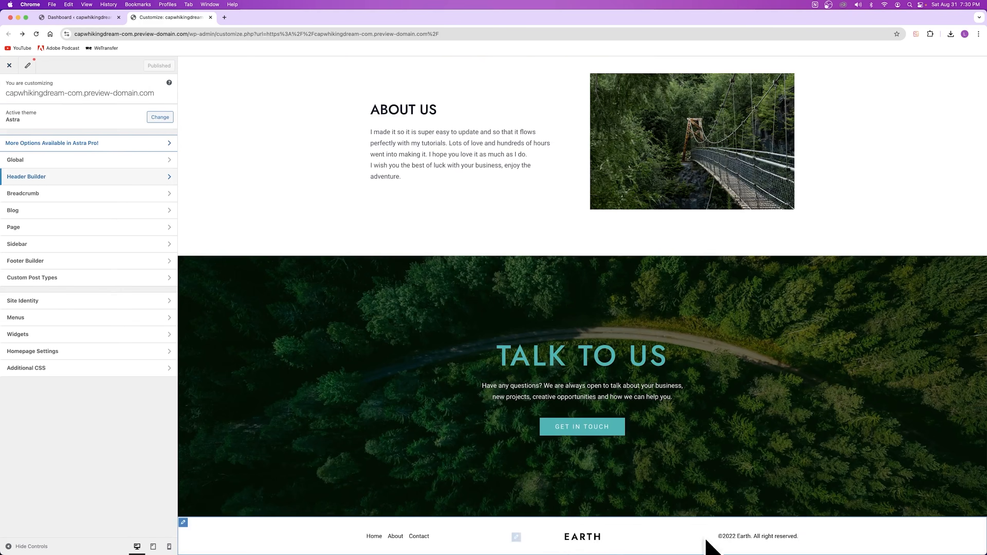
pyautogui.click(55, 261)
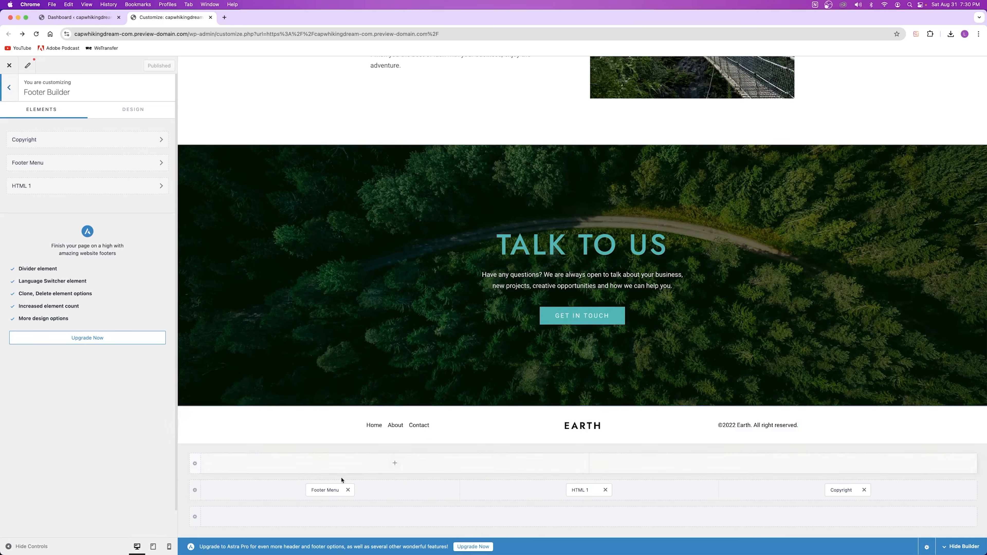
pyautogui.click(579, 488)
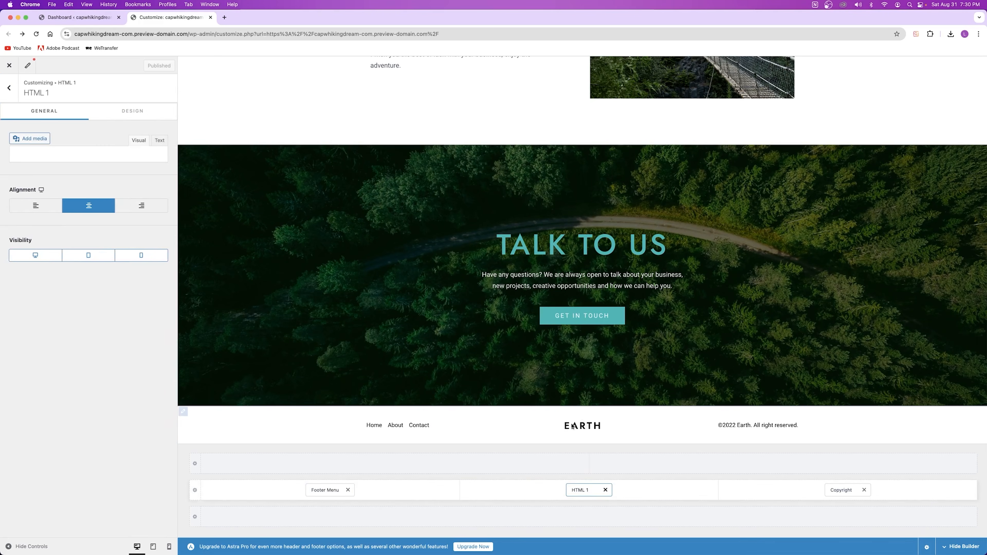
pyautogui.click(28, 195)
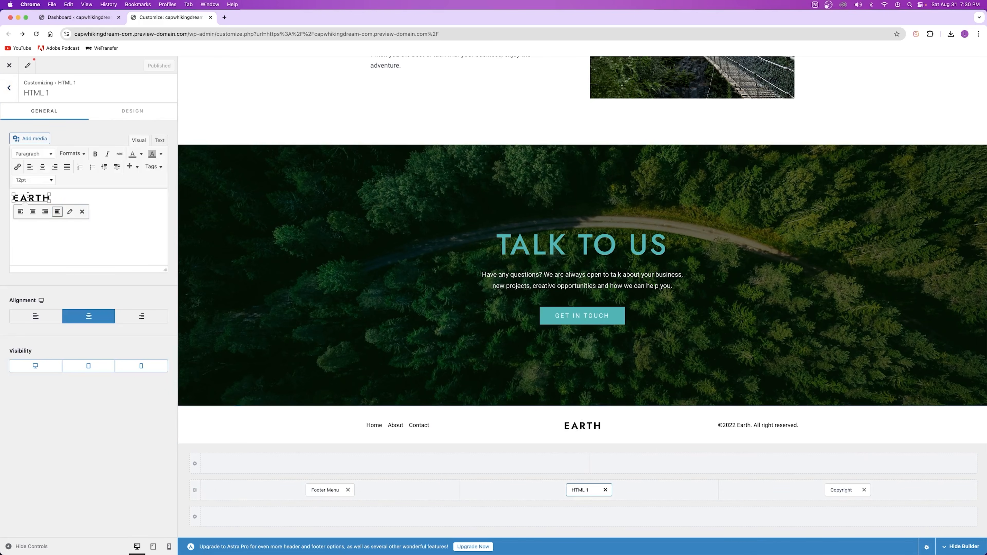
pyautogui.click(81, 212)
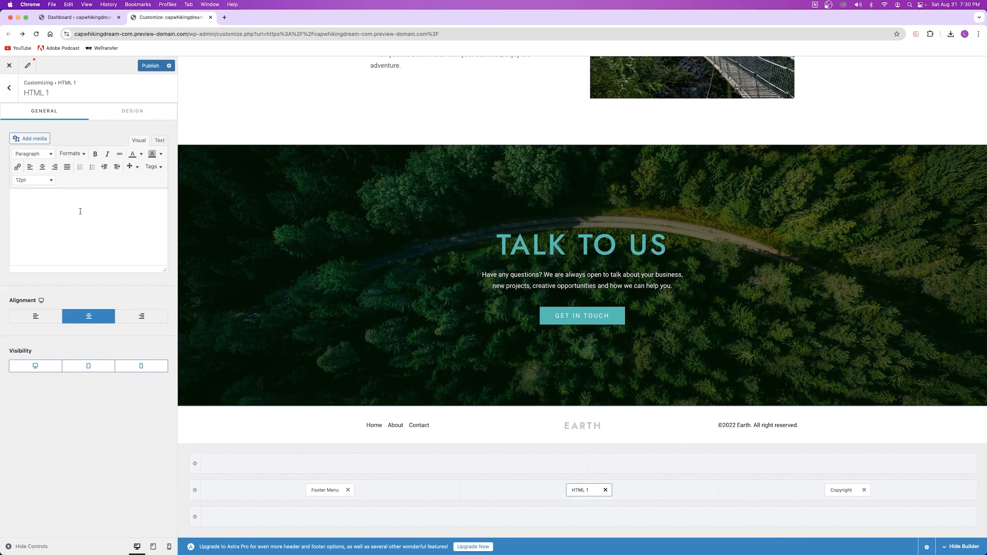
# - Insert the CAPW Hiking Dream logo from the media library and resize it to about 139×67
pyautogui.click(131, 168)
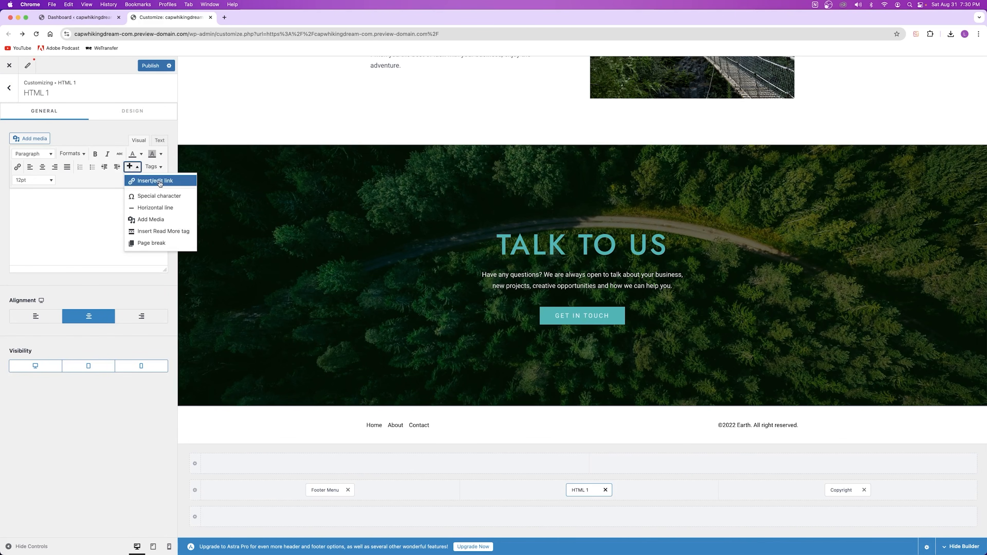
pyautogui.click(164, 222)
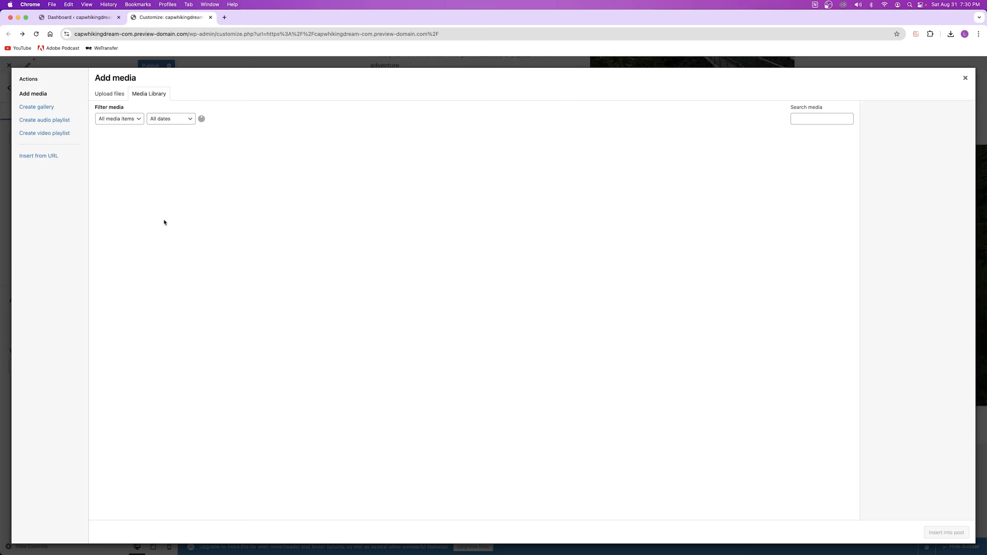
pyautogui.click(179, 163)
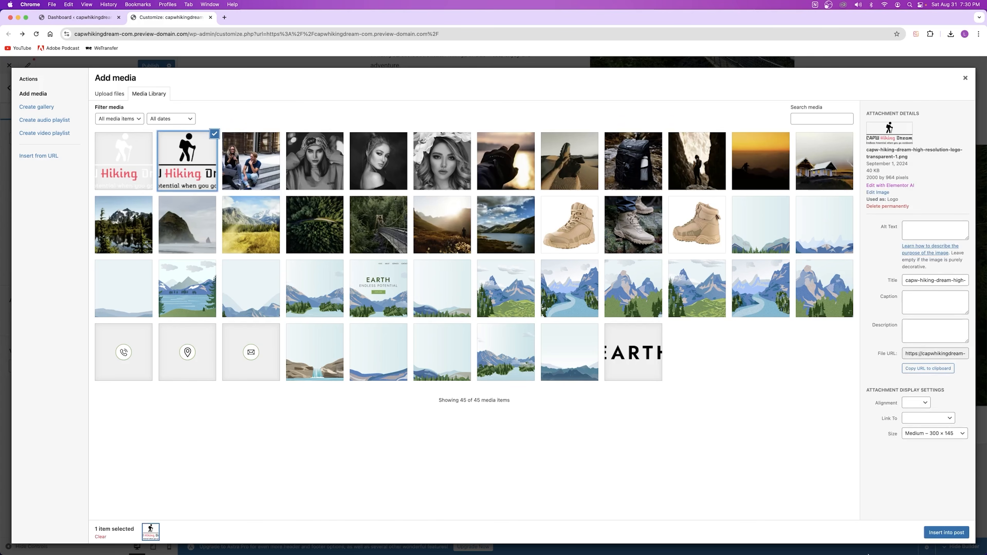
pyautogui.click(943, 537)
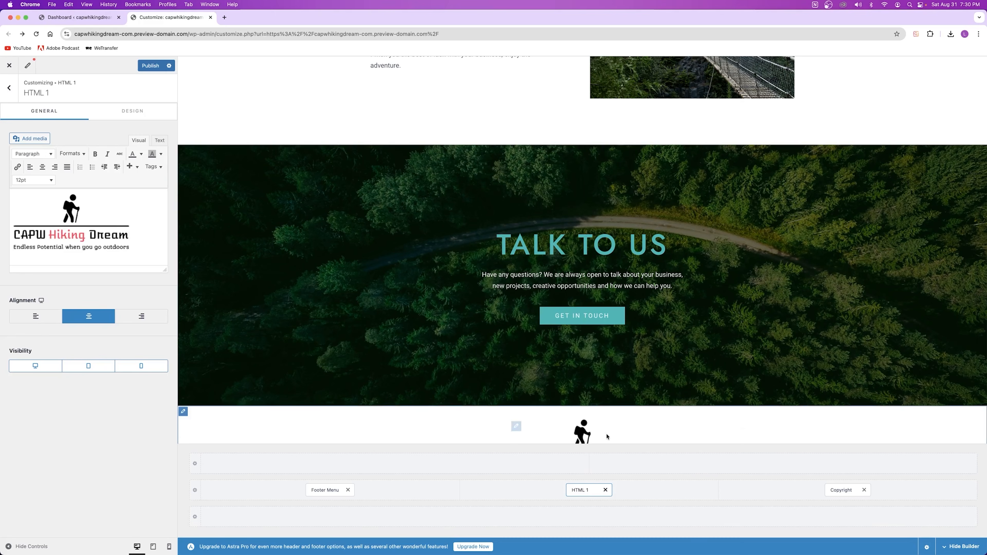
pyautogui.click(101, 224)
pyautogui.moveTo(127, 250); pyautogui.dragTo(100, 236)
pyautogui.moveTo(66, 223); pyautogui.dragTo(60, 217)
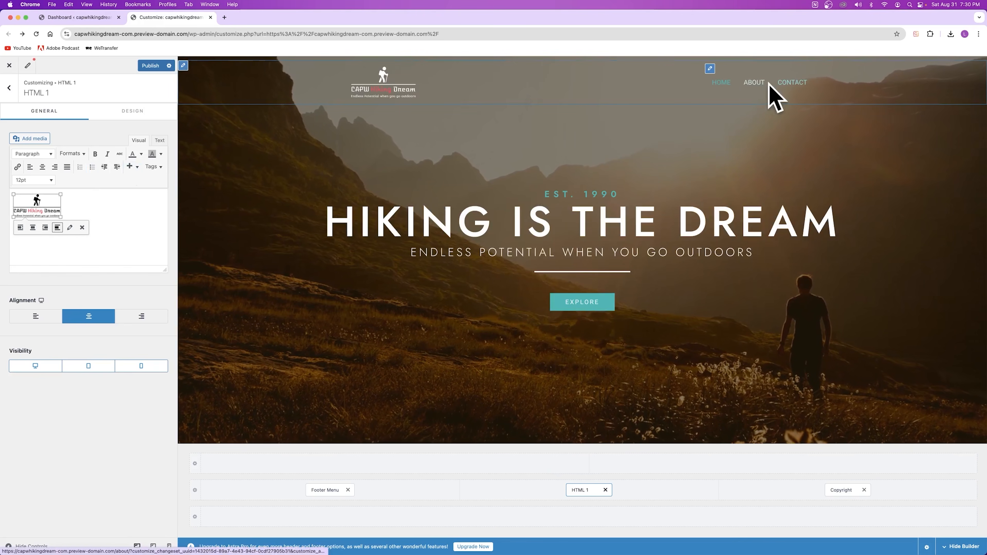
# - Open the footer copyright settings and start editing the copyright text
pyautogui.scroll(-15, 595, 176)
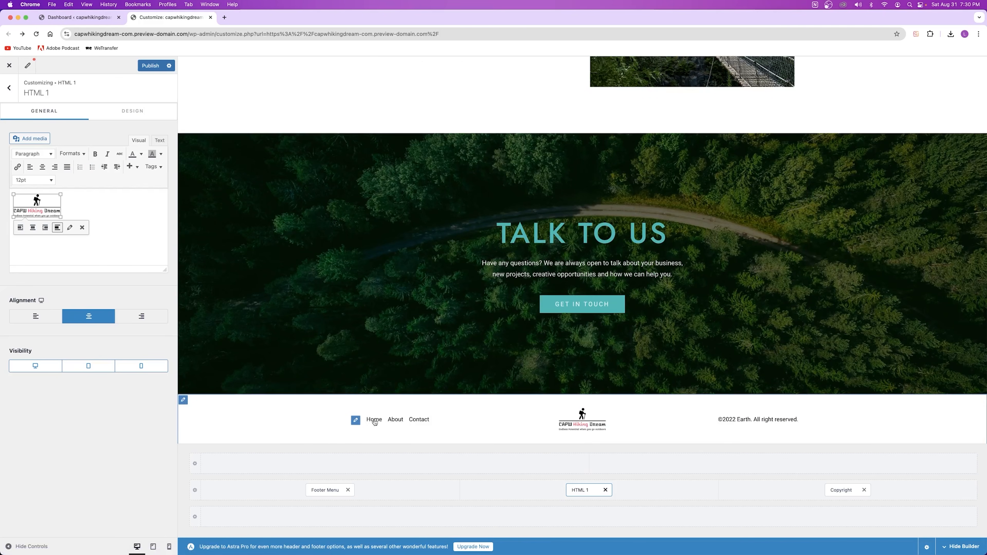
pyautogui.click(839, 490)
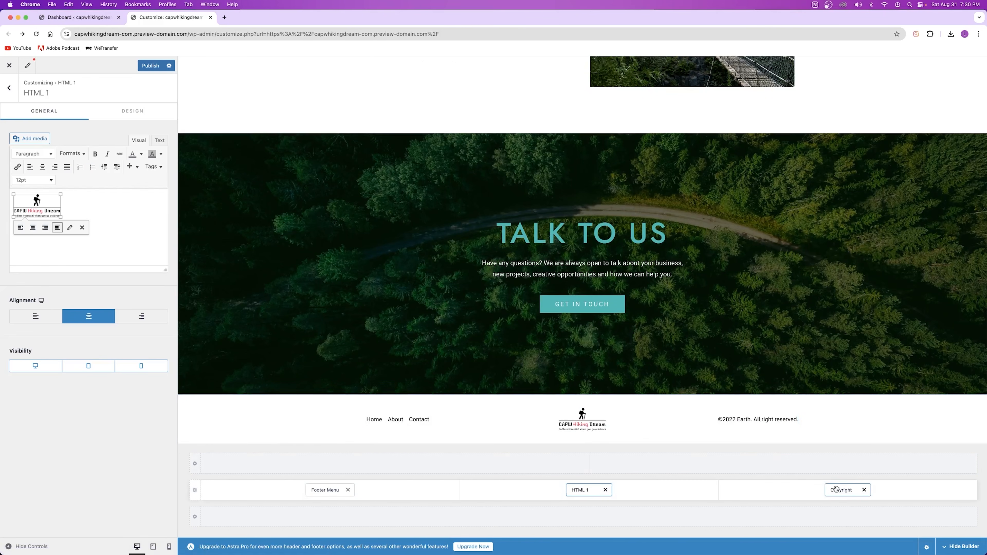
pyautogui.click(110, 202)
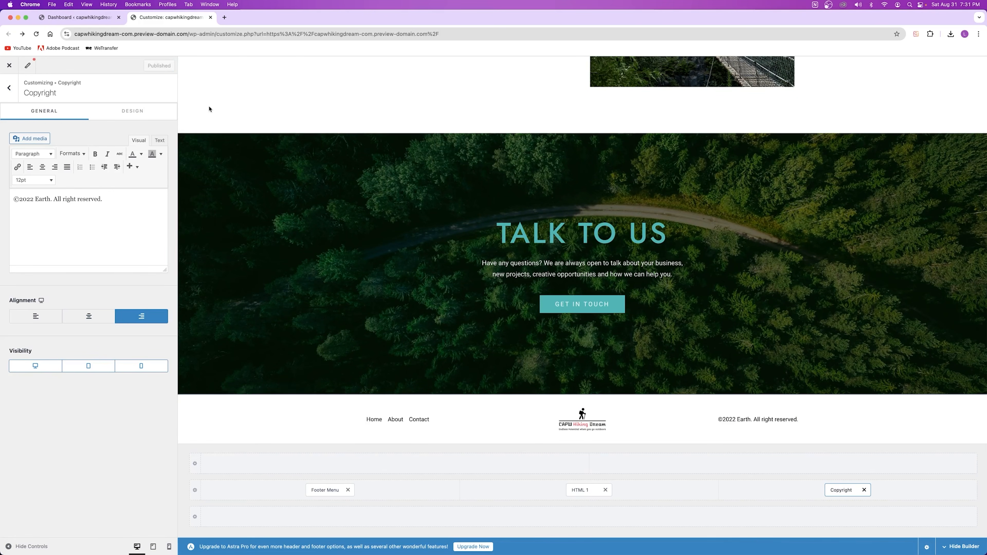
# - Close the Customizer and open the live Hiking Is The Dream site in a new tab
pyautogui.scroll(20, 209, 110)
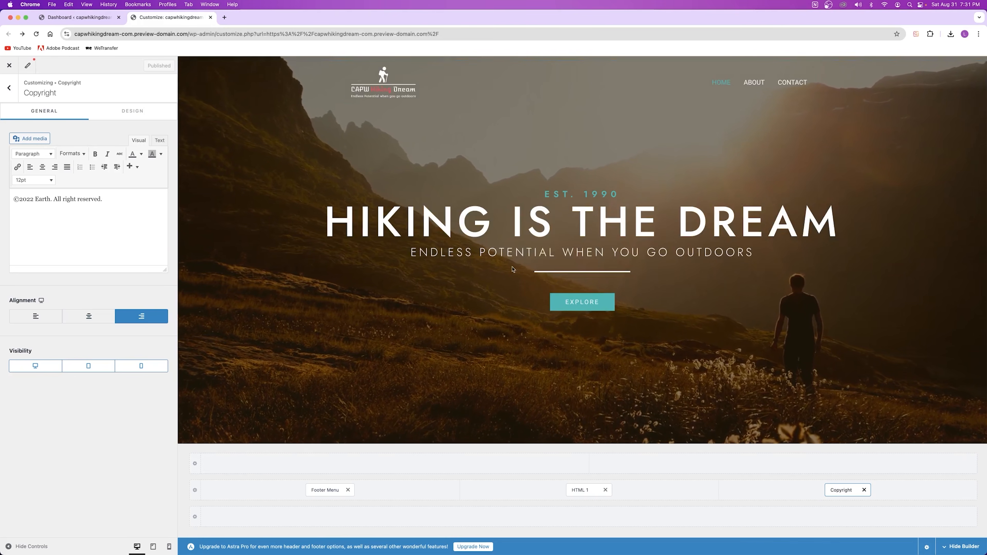
pyautogui.click(210, 17)
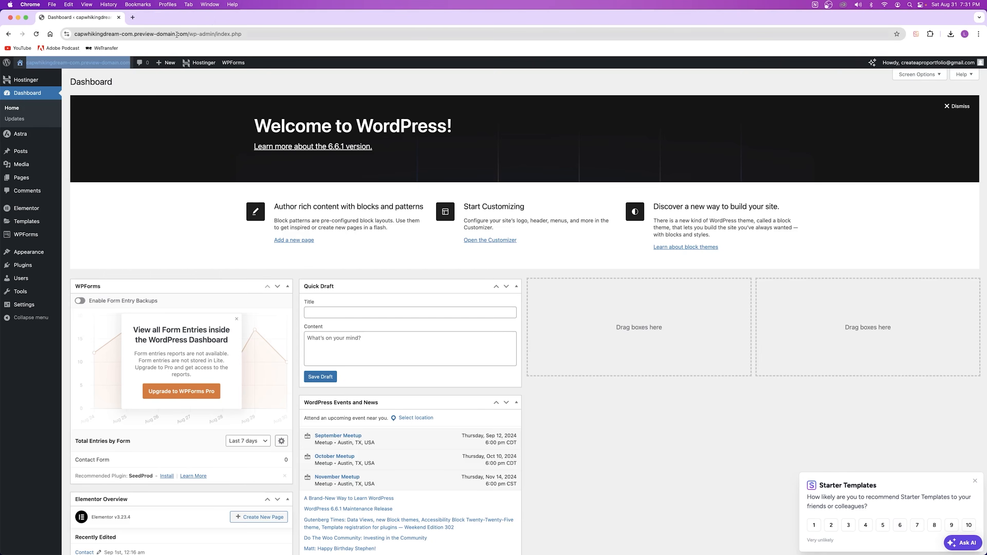
pyautogui.rightClick(98, 68)
pyautogui.click(110, 69)
pyautogui.click(155, 20)
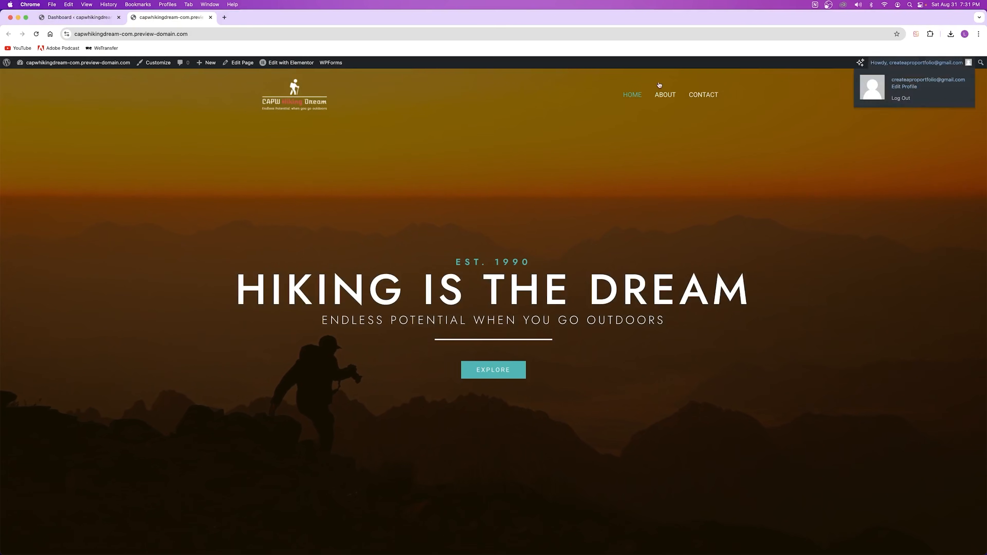
# - Open the Home page in Elementor, switch to tablet preview, and select the HIKING IS THE DREAM heading
pyautogui.click(287, 62)
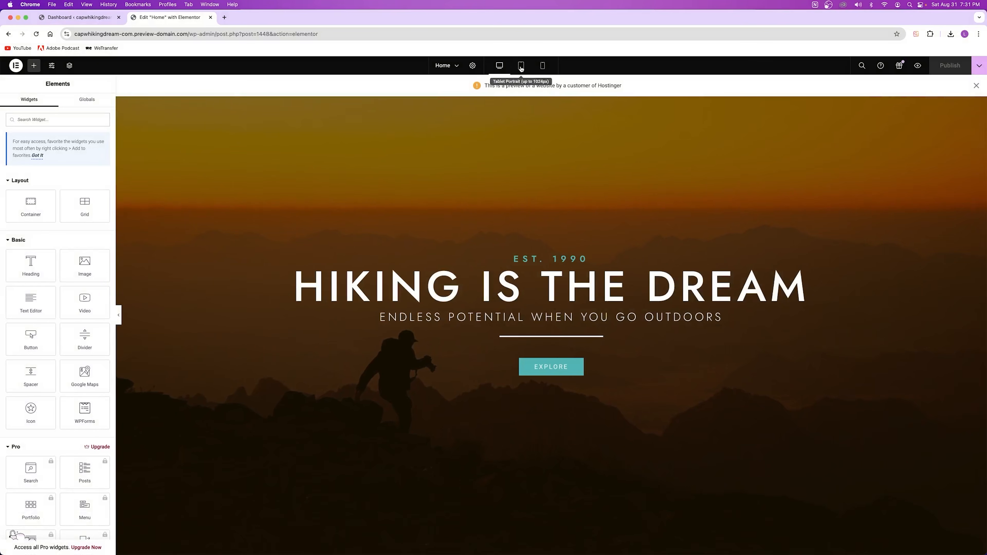
pyautogui.click(525, 68)
pyautogui.click(541, 67)
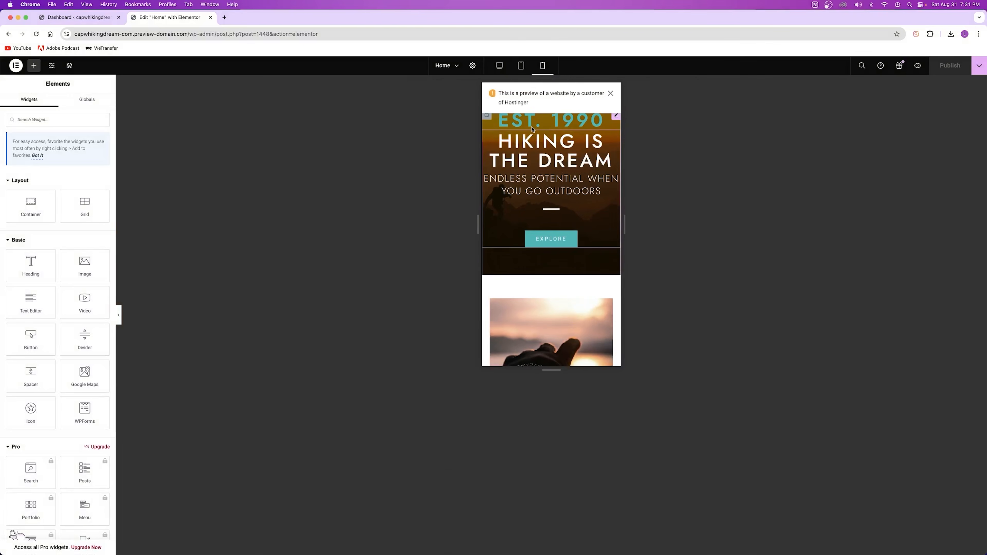
pyautogui.click(610, 95)
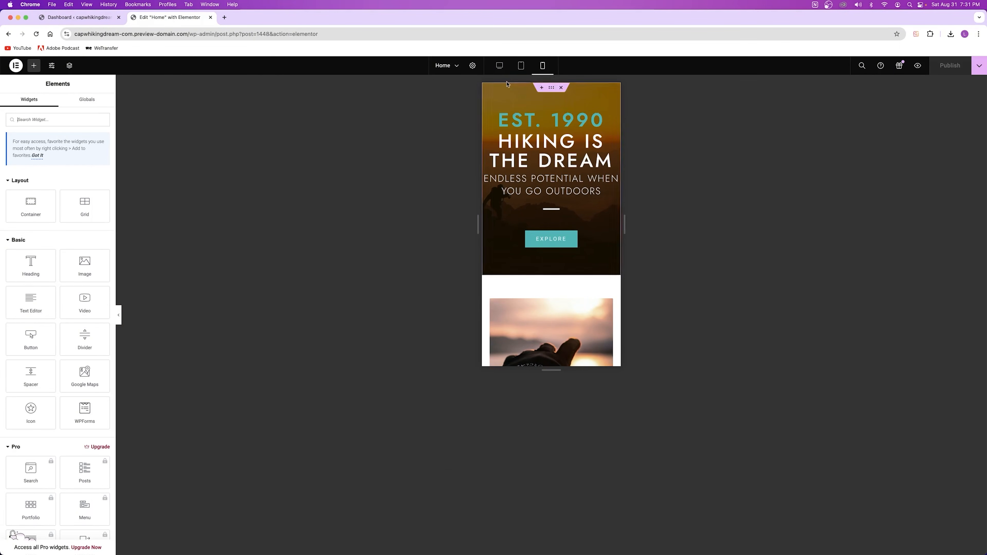
pyautogui.click(500, 65)
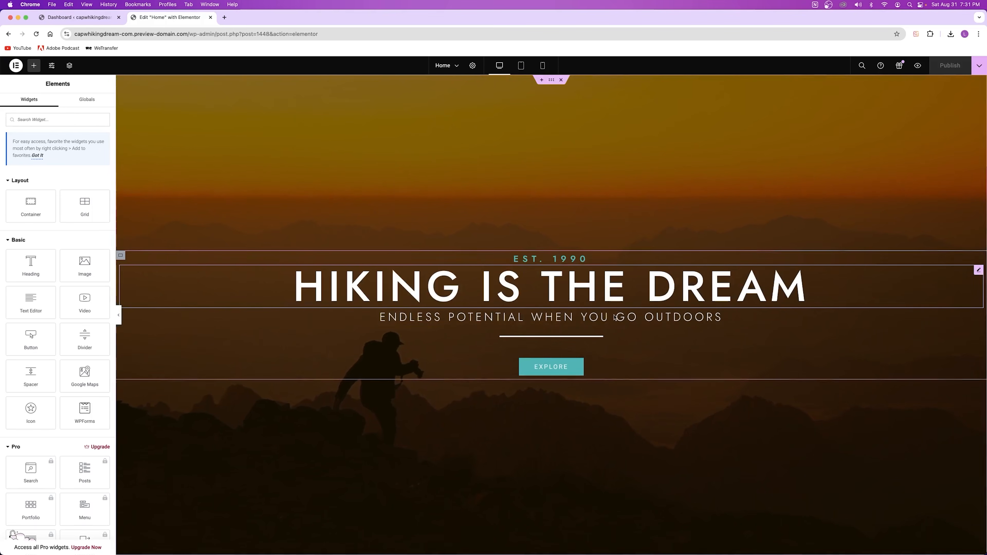
pyautogui.click(520, 67)
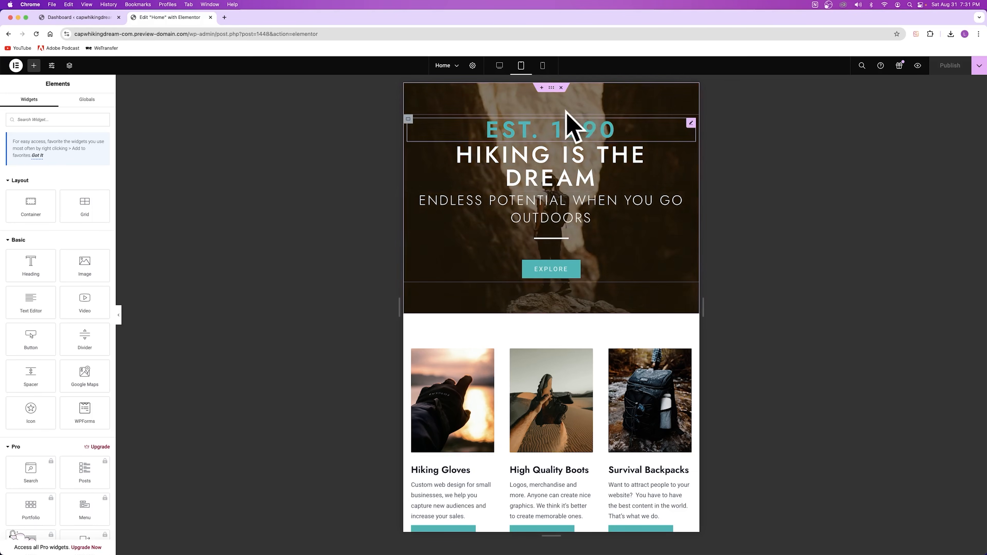
pyautogui.click(499, 65)
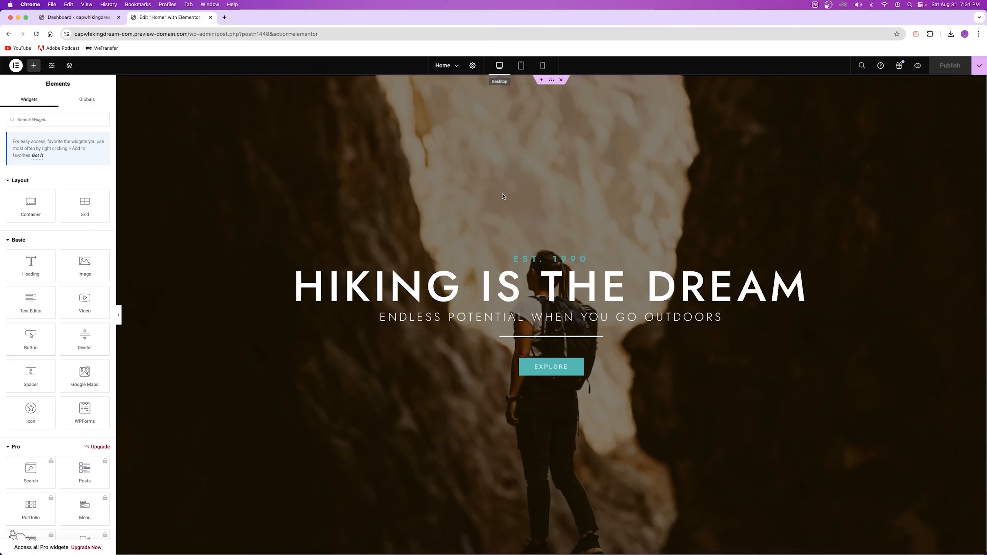
pyautogui.click(520, 66)
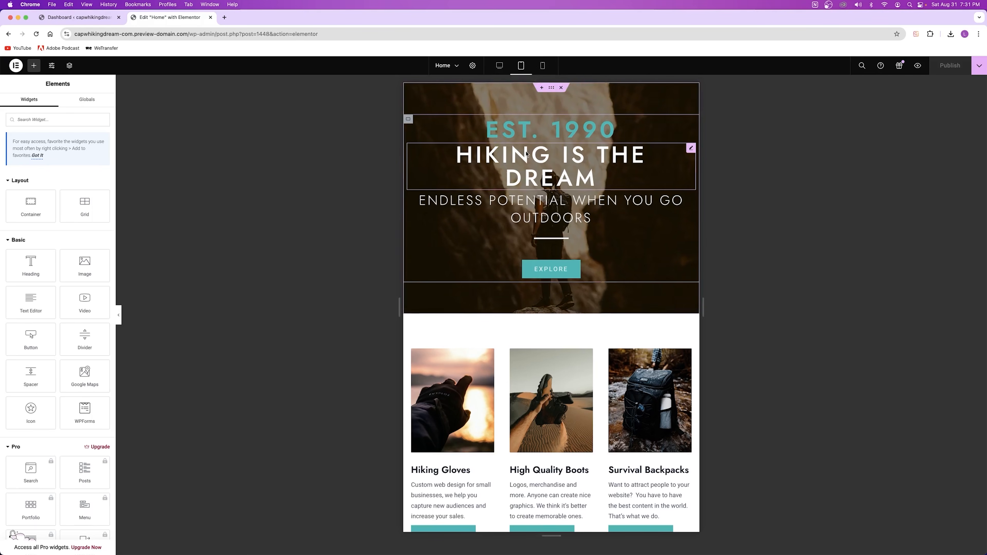
pyautogui.click(551, 167)
# - Set a tablet-only size for the HIKING IS THE DREAM heading, settling at 55 px
pyautogui.click(56, 105)
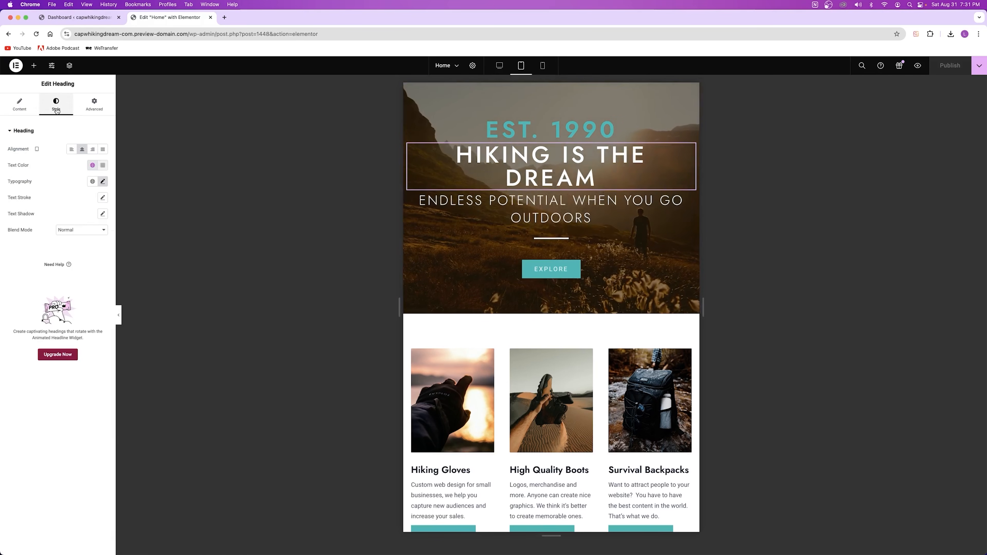
pyautogui.click(102, 181)
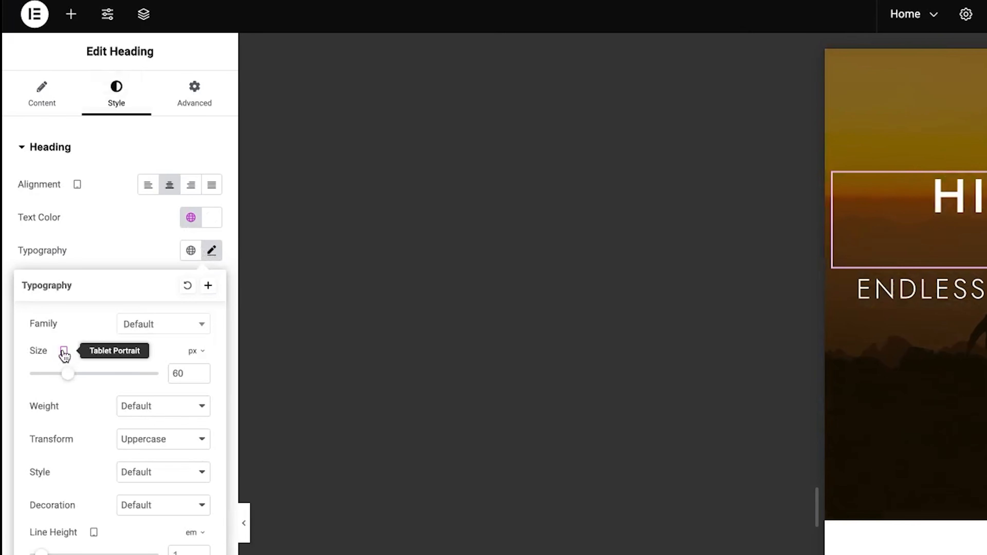
pyautogui.click(64, 352)
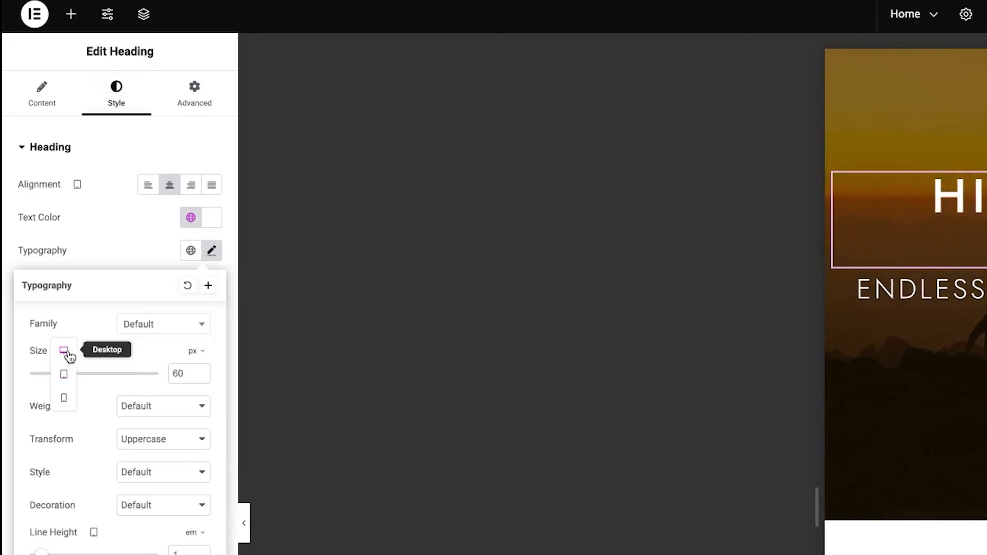
pyautogui.click(64, 375)
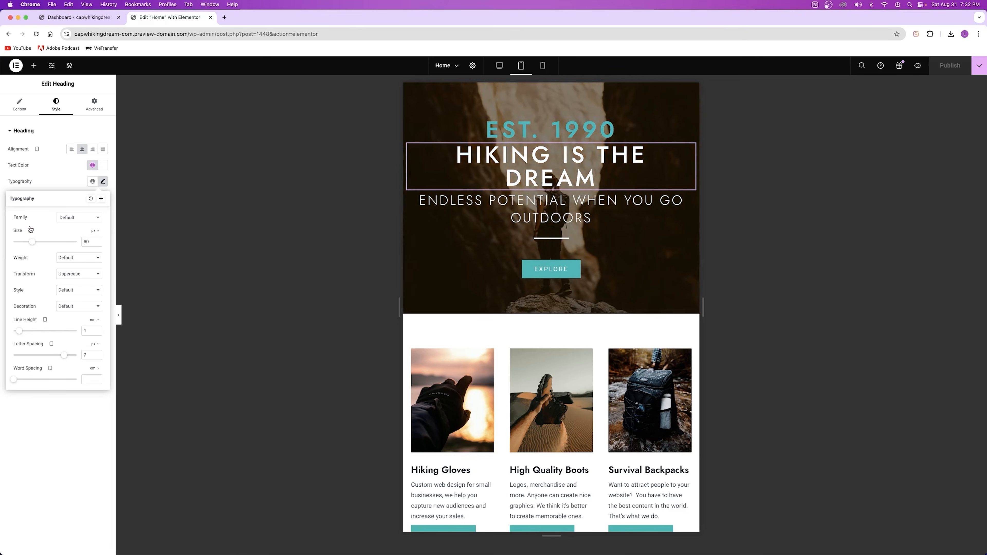
pyautogui.moveTo(35, 243); pyautogui.dragTo(86, 254)
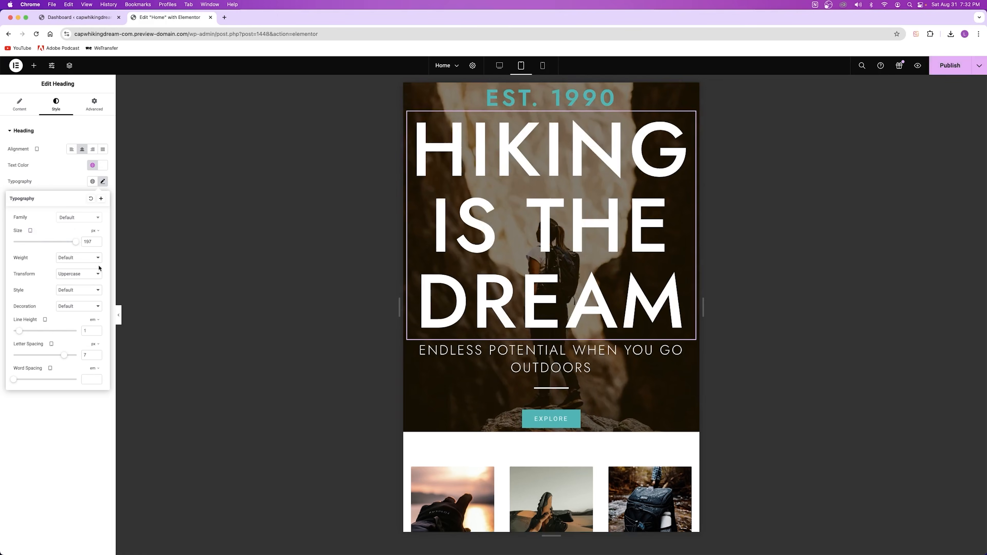
pyautogui.click(499, 67)
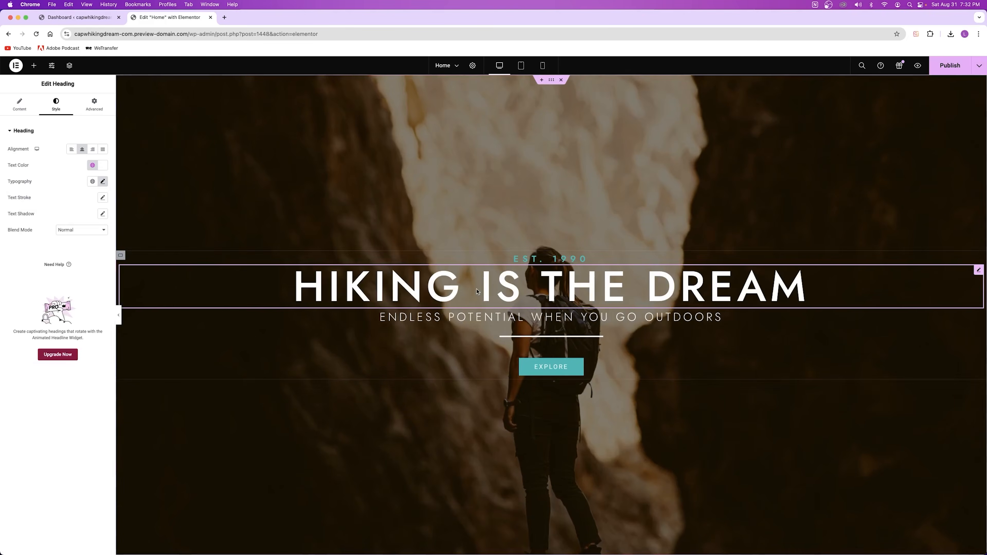
pyautogui.click(521, 66)
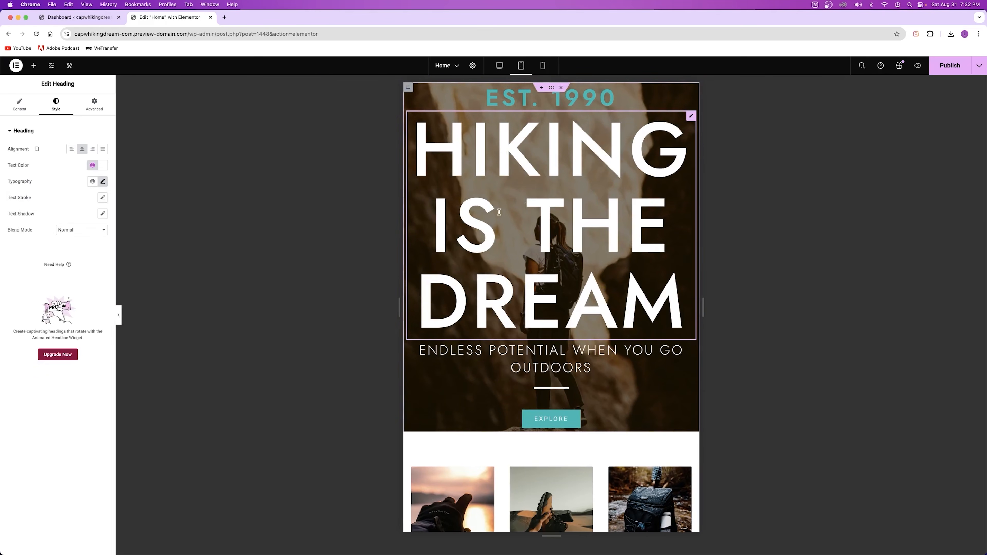
pyautogui.click(102, 183)
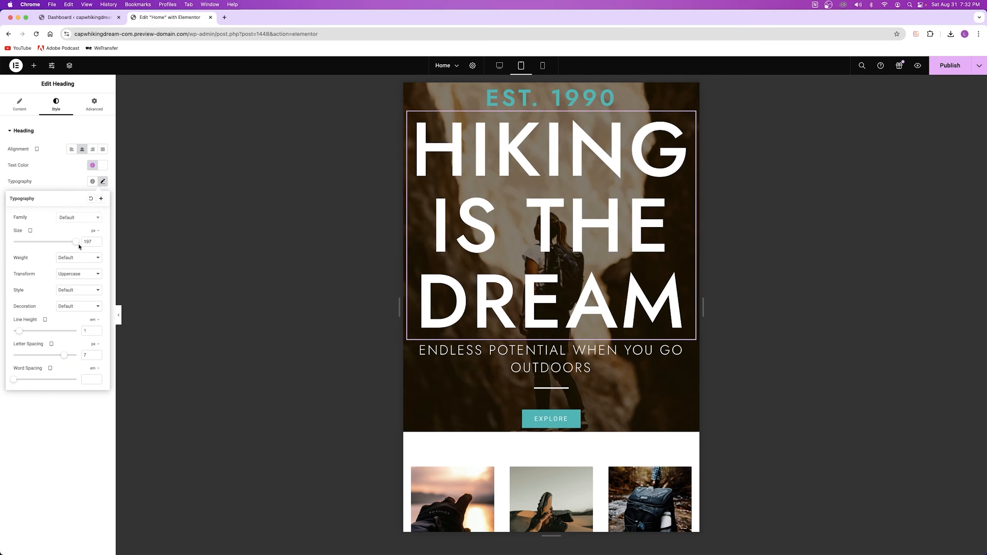
pyautogui.moveTo(72, 244); pyautogui.dragTo(28, 244)
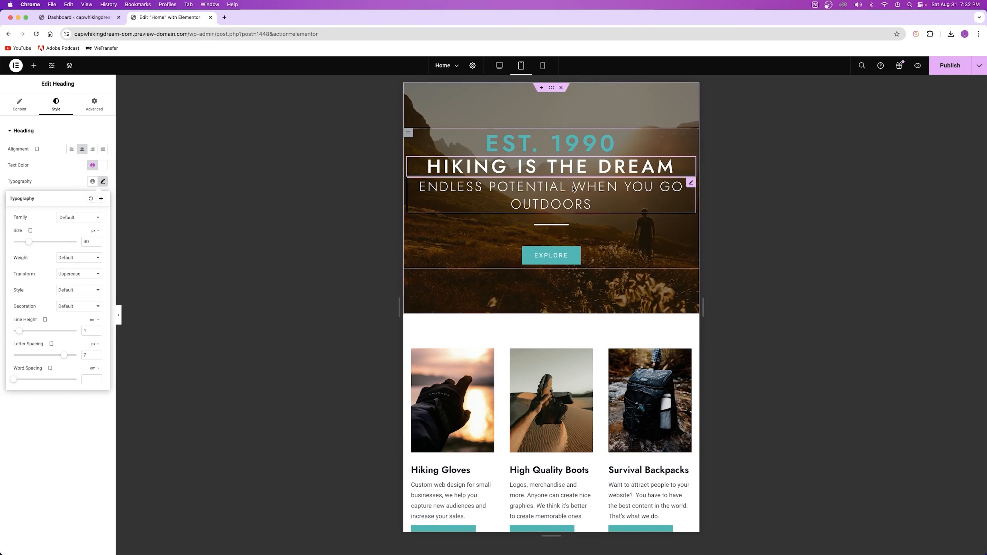
# - Shrink the tablet ENDLESS POTENTIAL subtitle to 14 px and EST. 1990 heading to 13 px
pyautogui.click(690, 182)
pyautogui.click(102, 181)
pyautogui.moveTo(26, 244); pyautogui.dragTo(19, 244)
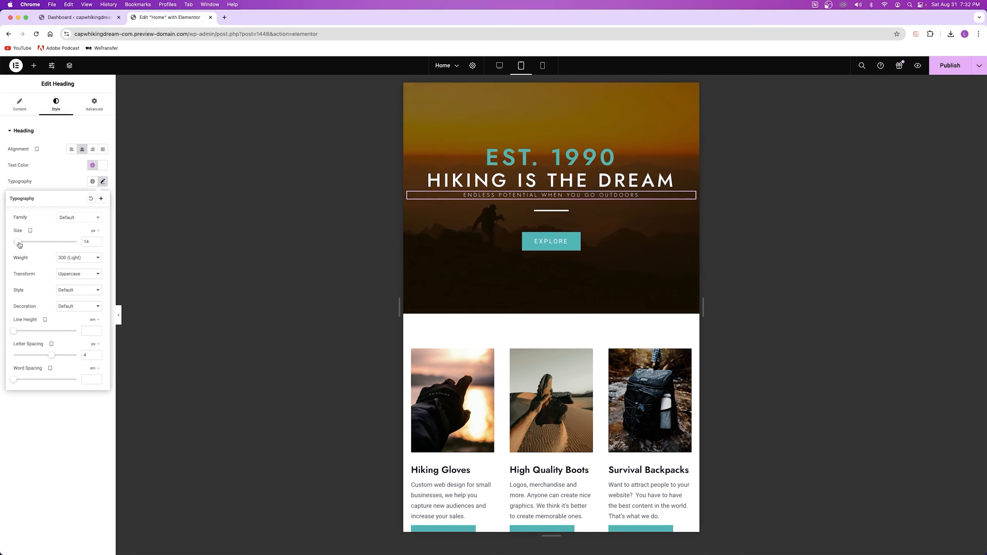
pyautogui.click(690, 151)
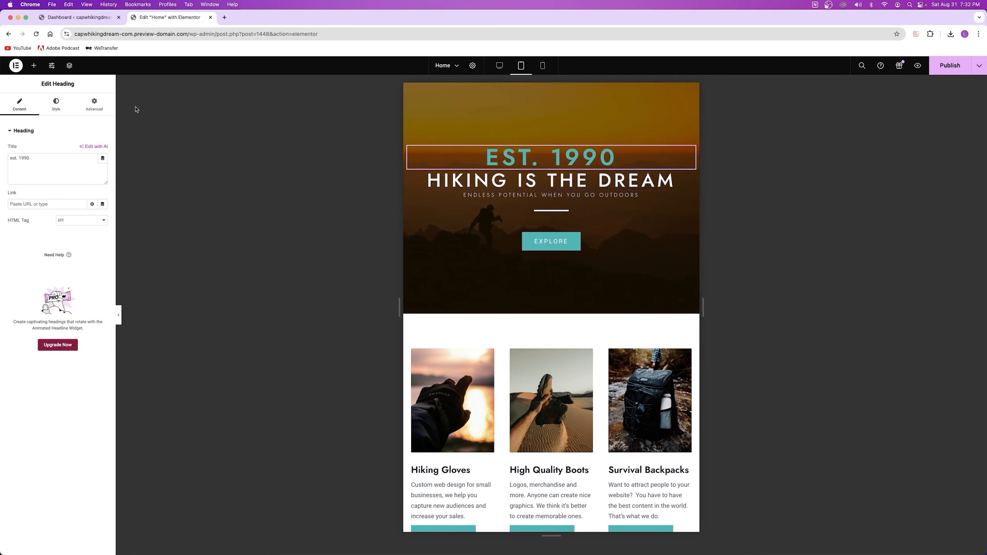
pyautogui.click(68, 110)
pyautogui.click(103, 182)
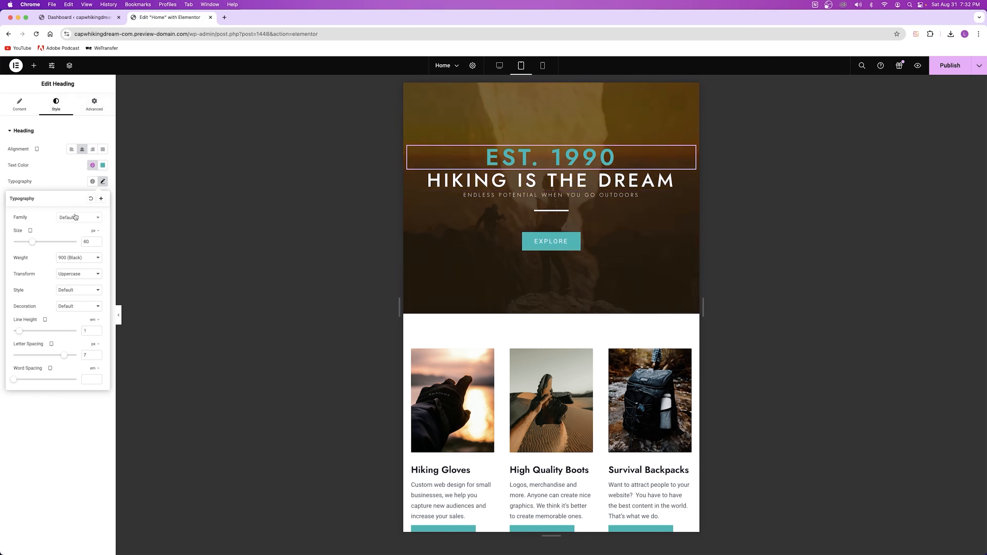
pyautogui.moveTo(38, 241); pyautogui.dragTo(19, 244)
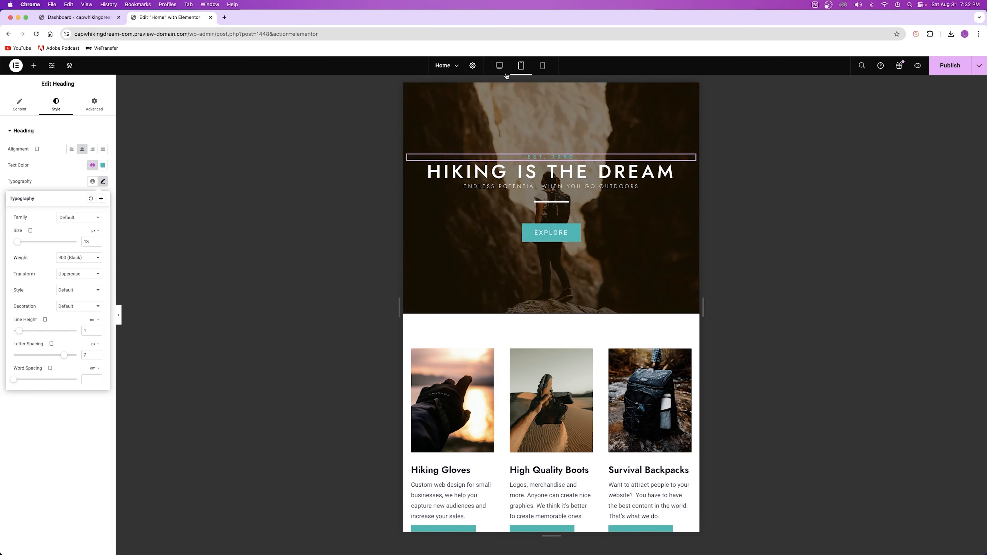
pyautogui.click(499, 65)
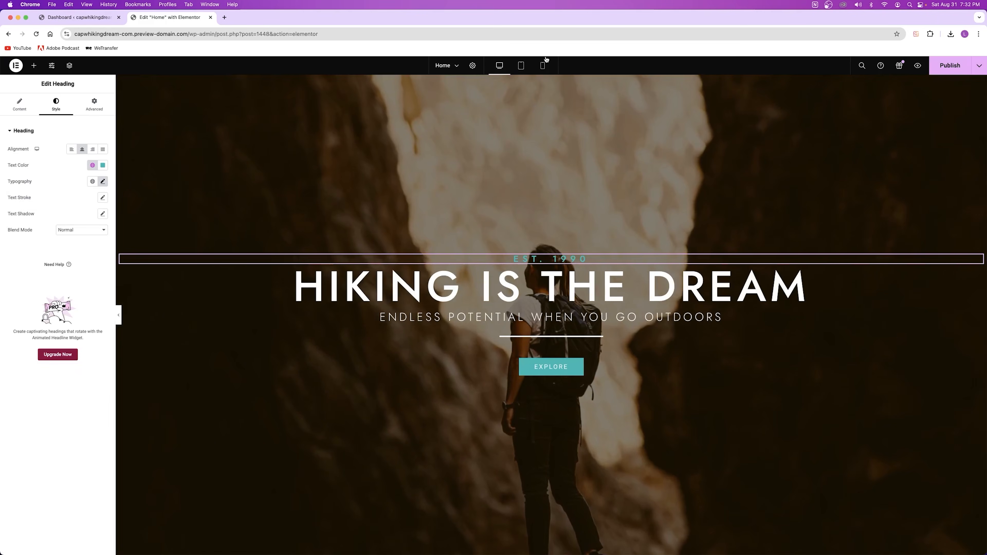
# - In mobile view, shrink the HIKING IS THE DREAM heading to 25 px
pyautogui.click(543, 66)
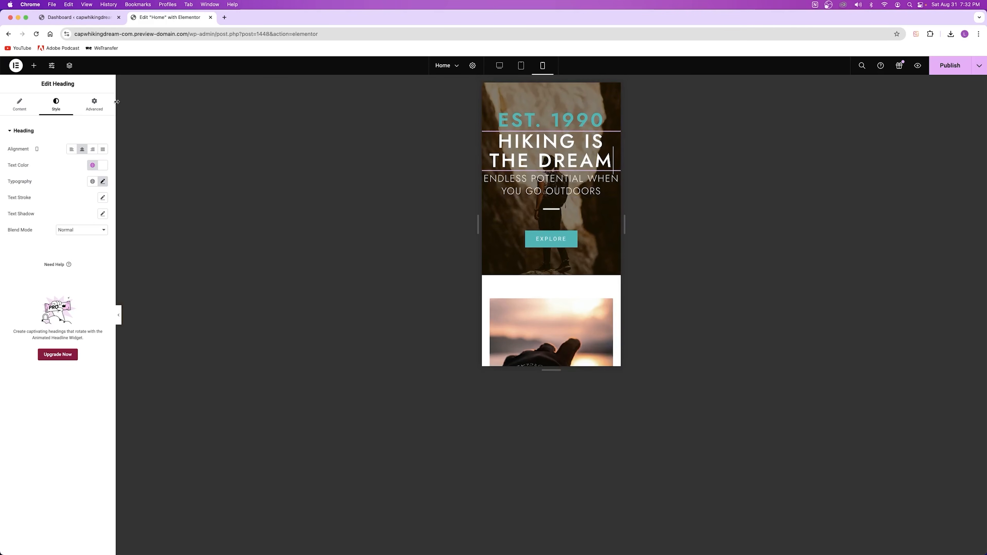
pyautogui.click(102, 181)
pyautogui.moveTo(30, 244); pyautogui.dragTo(26, 245)
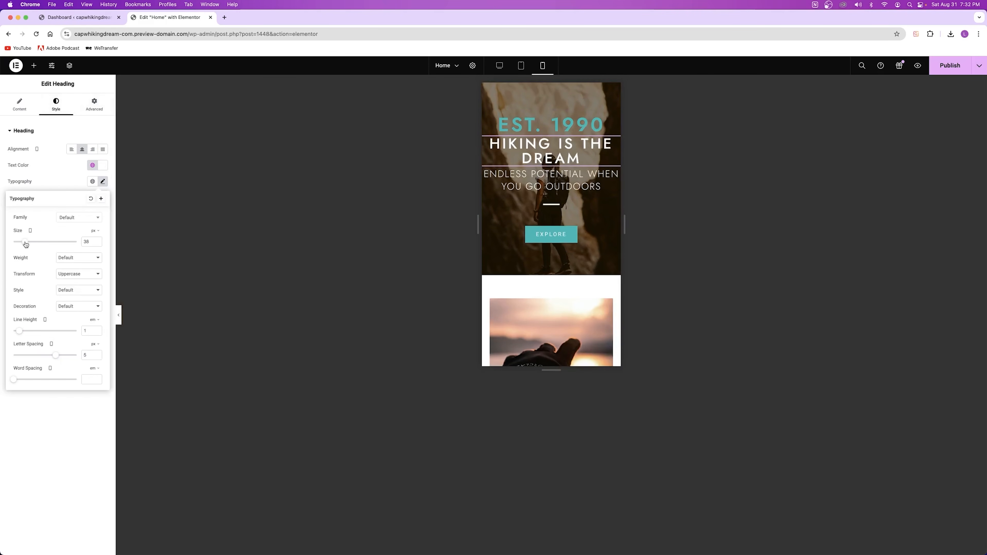
pyautogui.moveTo(27, 244); pyautogui.dragTo(22, 244)
pyautogui.click(518, 170)
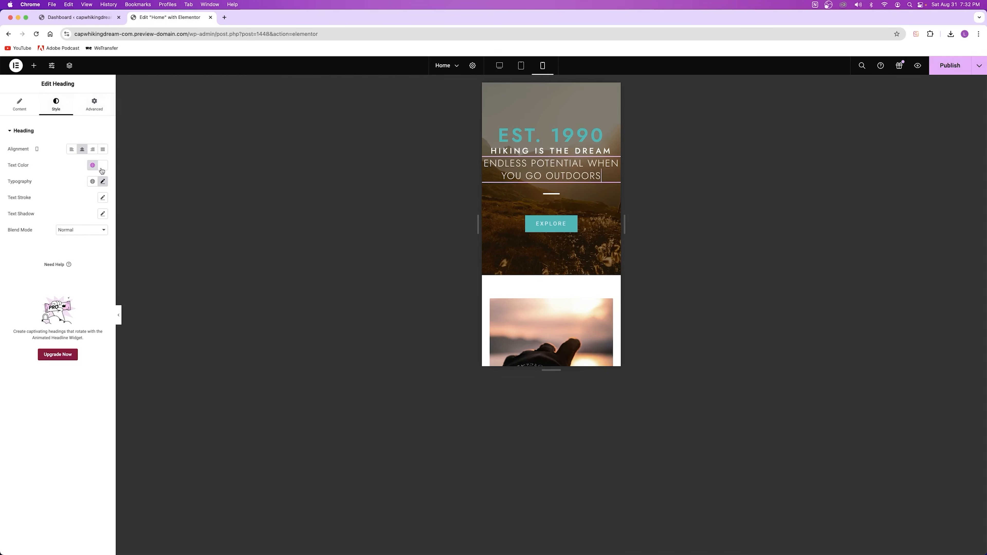
# - Shrink the mobile ENDLESS POTENTIAL subtitle and EST. 1990 heading to 11 px, then publish
pyautogui.click(103, 181)
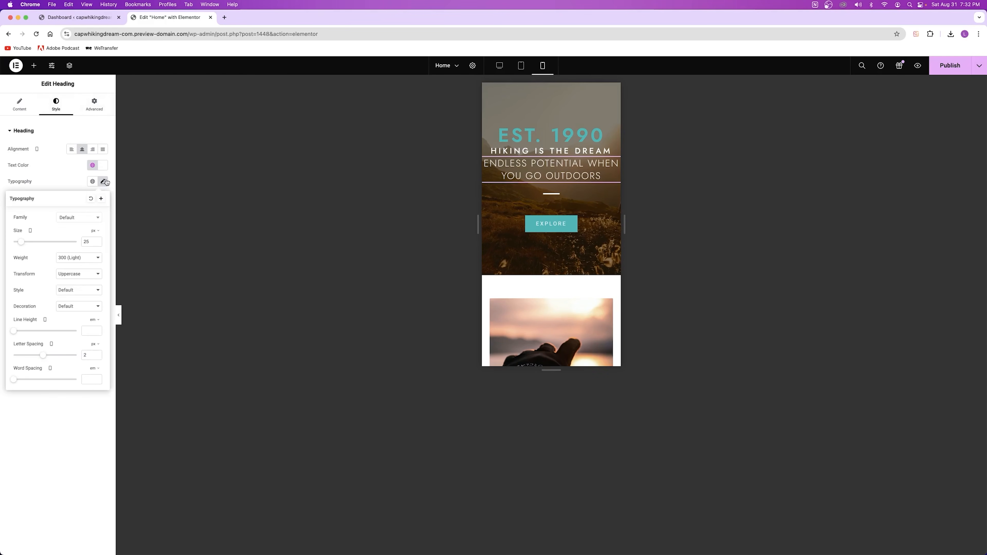
pyautogui.moveTo(23, 243); pyautogui.dragTo(17, 245)
pyautogui.click(551, 145)
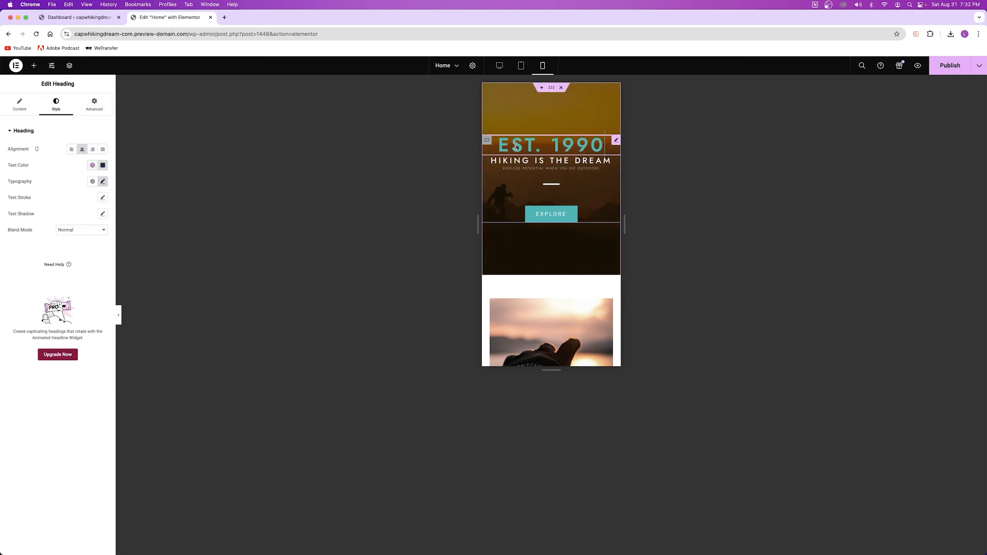
pyautogui.click(103, 182)
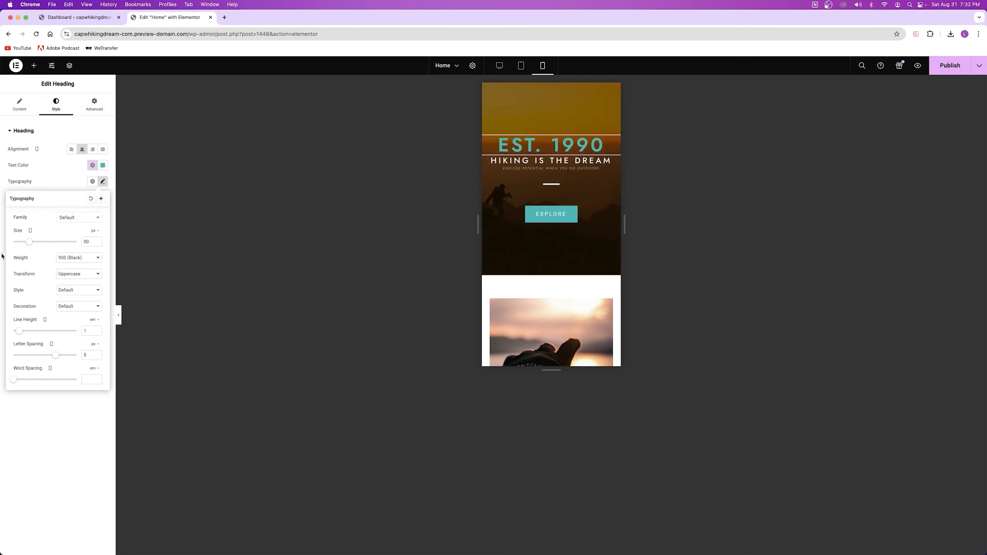
pyautogui.moveTo(28, 245); pyautogui.dragTo(18, 244)
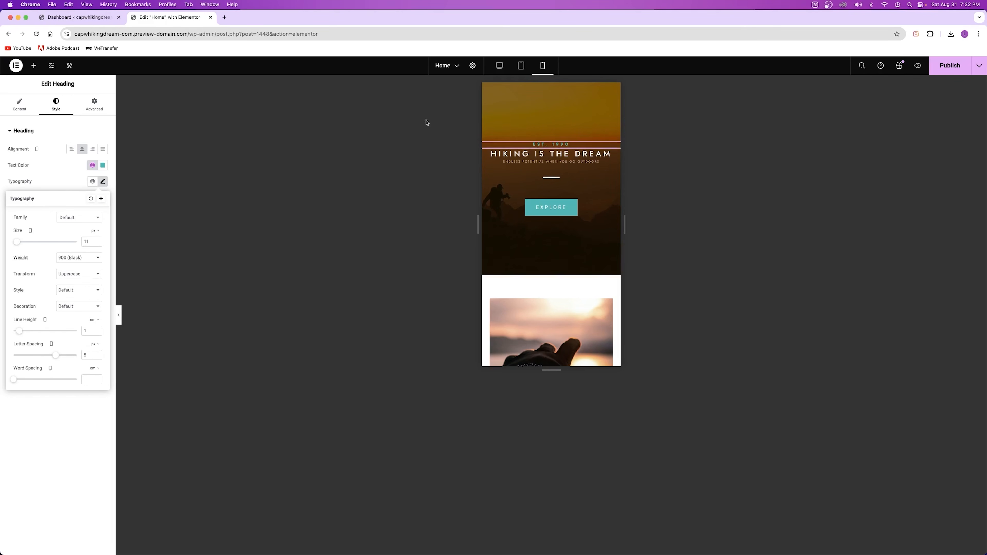
pyautogui.click(945, 74)
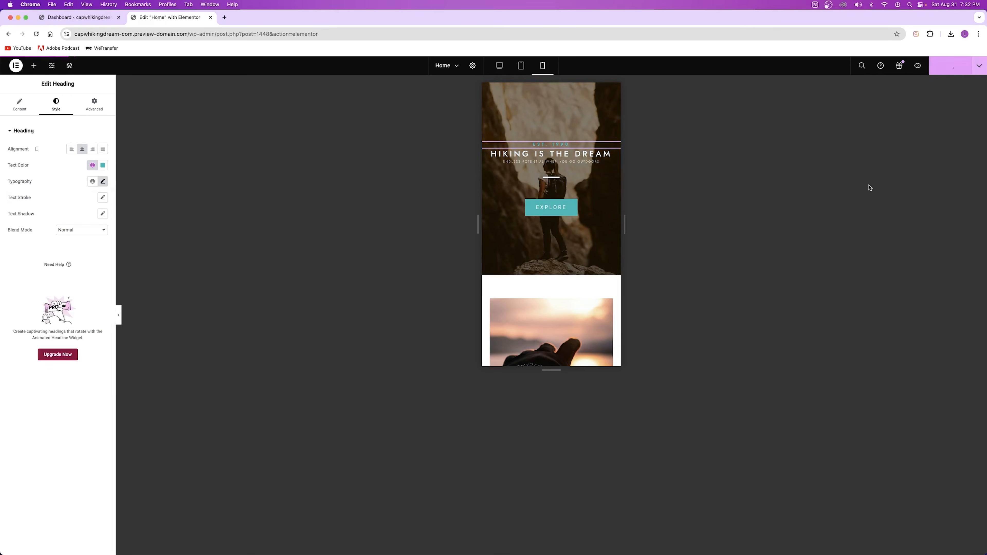
# - Preview the Home page at desktop, mobile and tablet widths, scrolling through the mobile and tablet layouts
pyautogui.click(500, 66)
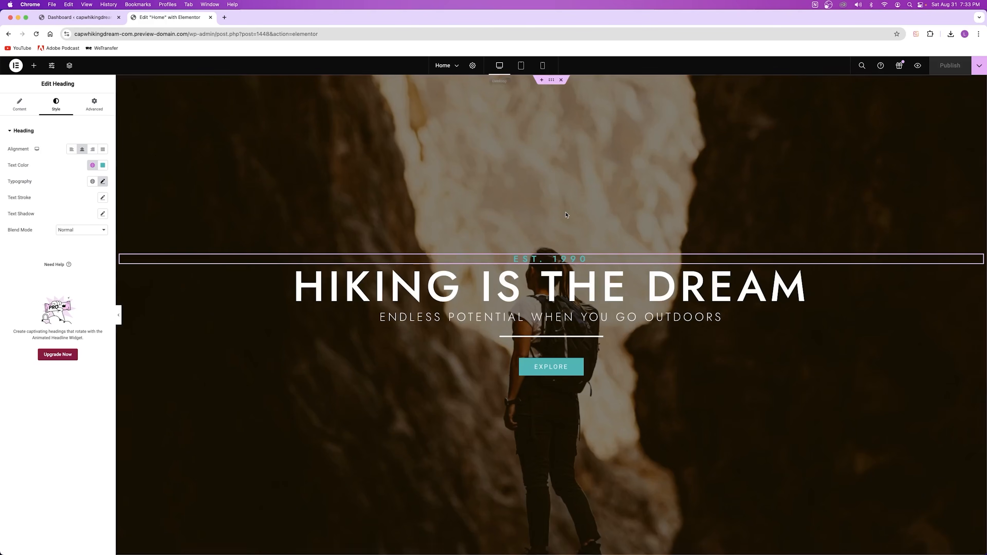
pyautogui.click(543, 65)
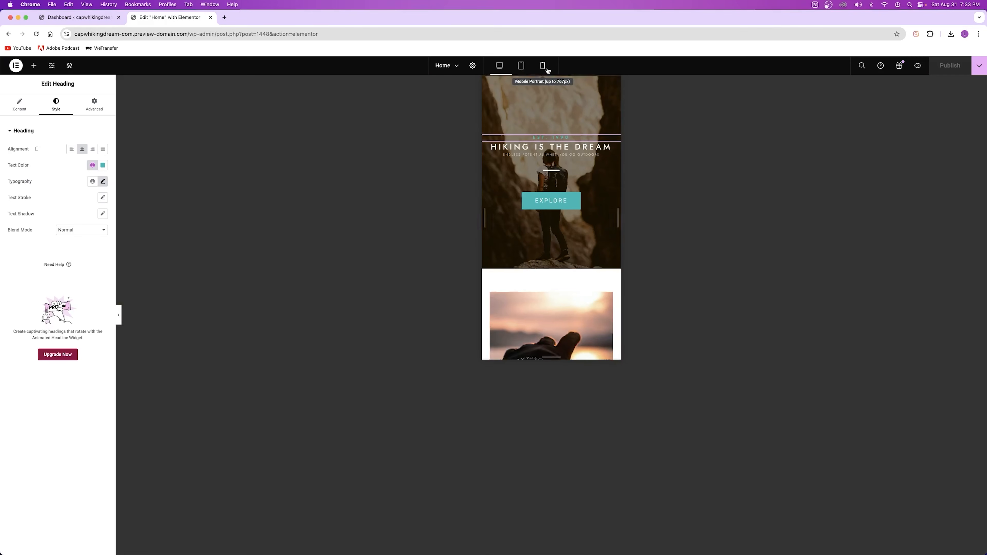
pyautogui.scroll(-5, 562, 164)
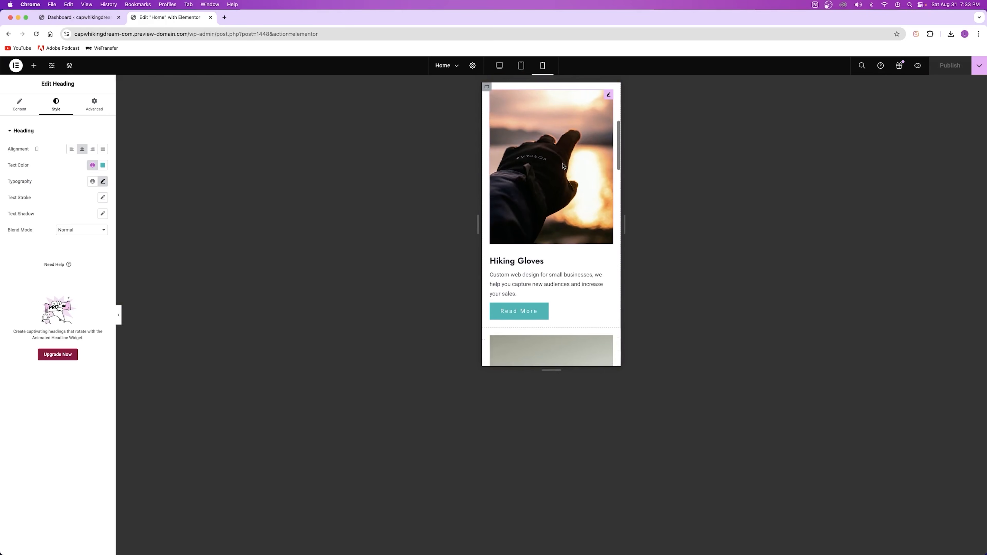
pyautogui.scroll(-7, 551, 214)
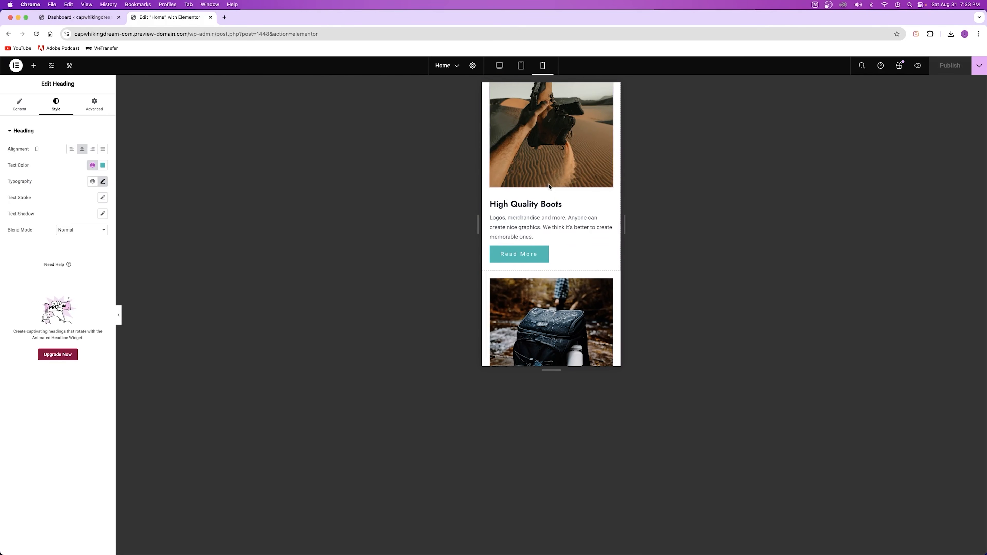
pyautogui.scroll(-9, 549, 187)
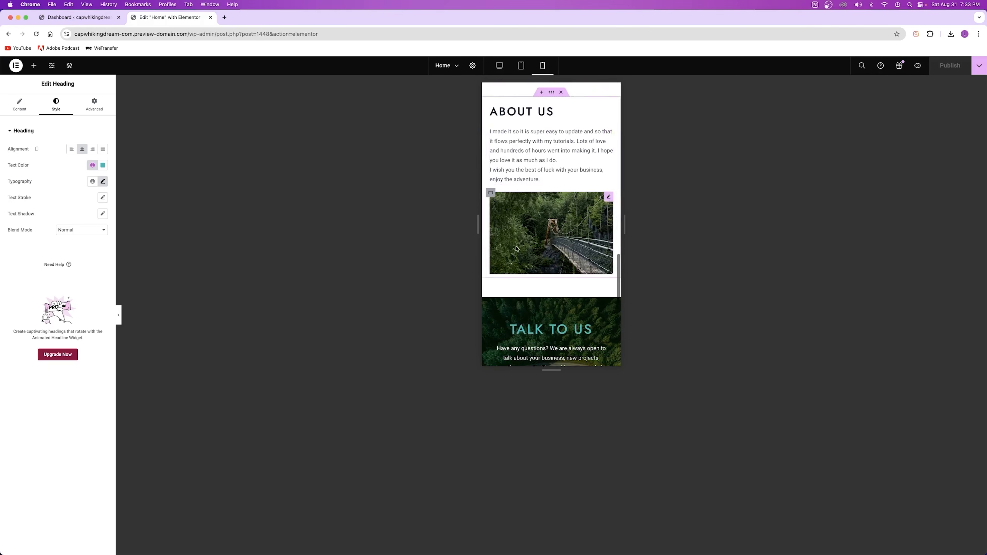
pyautogui.scroll(-3, 532, 245)
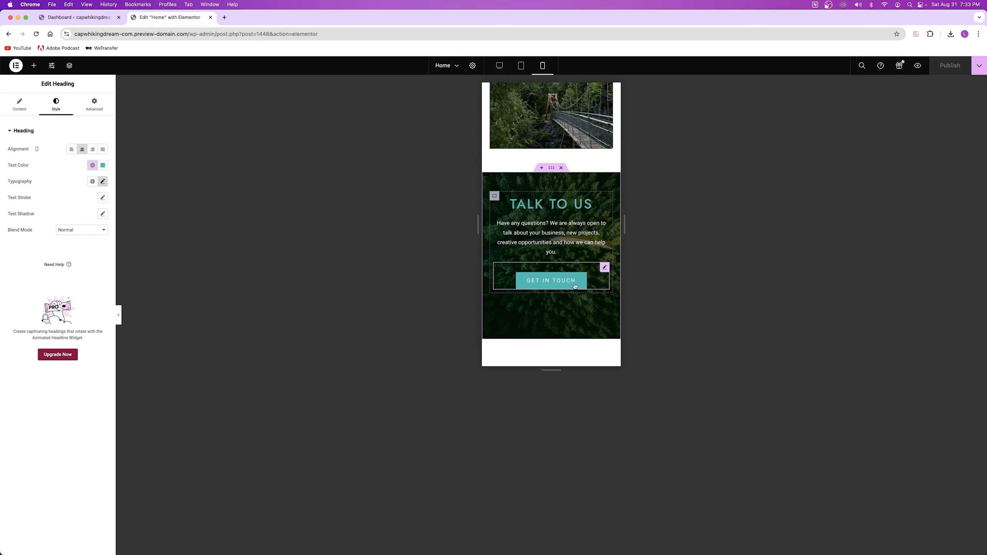
pyautogui.scroll(20, 571, 280)
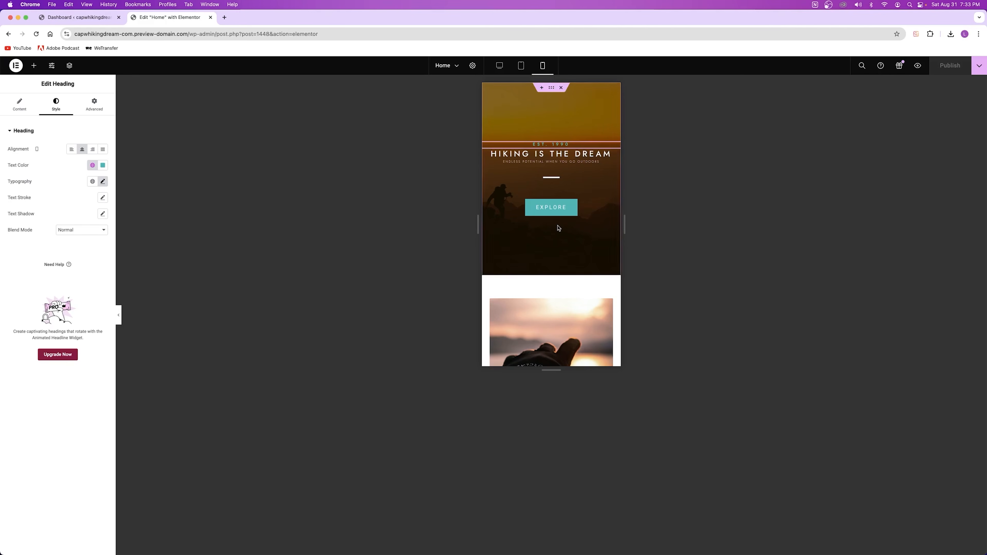
pyautogui.click(520, 65)
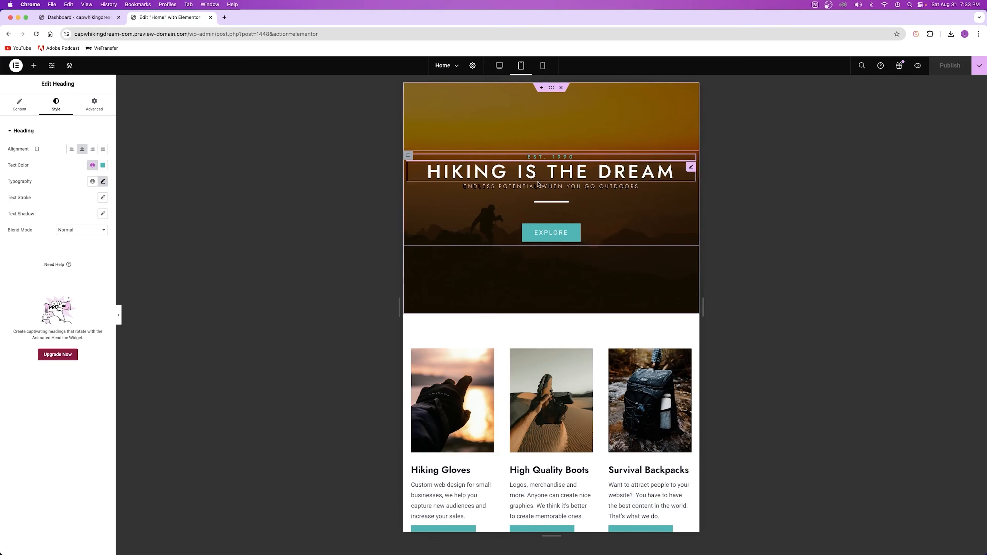
pyautogui.scroll(-15, 523, 274)
pyautogui.scroll(15, 524, 273)
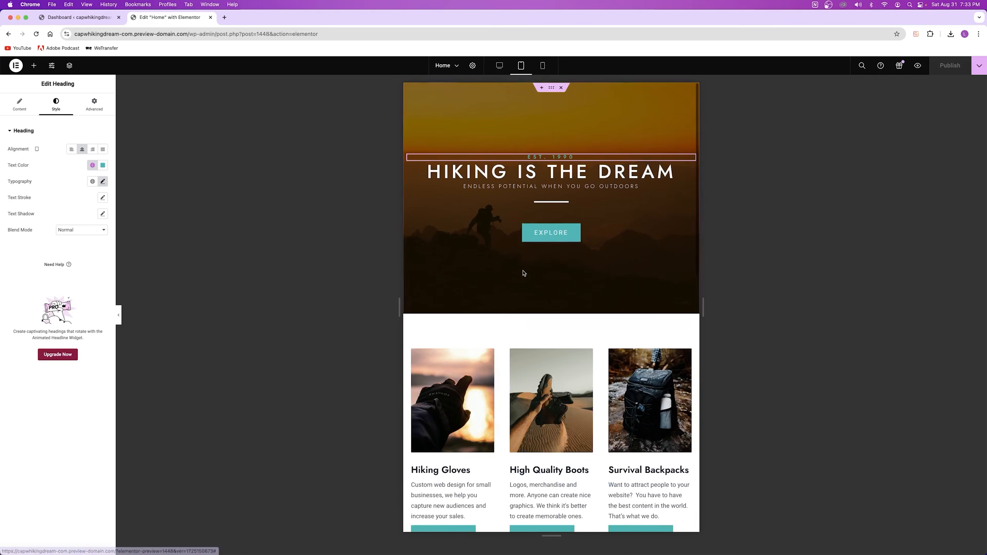
# - Check the site pages list, return to the desktop view, and close the Elementor editor
pyautogui.click(451, 66)
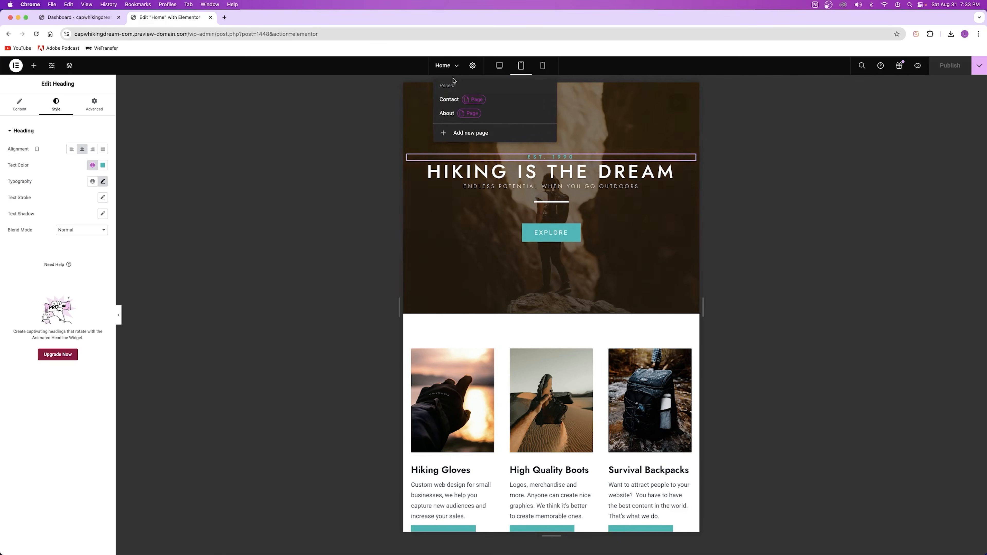
pyautogui.click(456, 71)
pyautogui.click(499, 66)
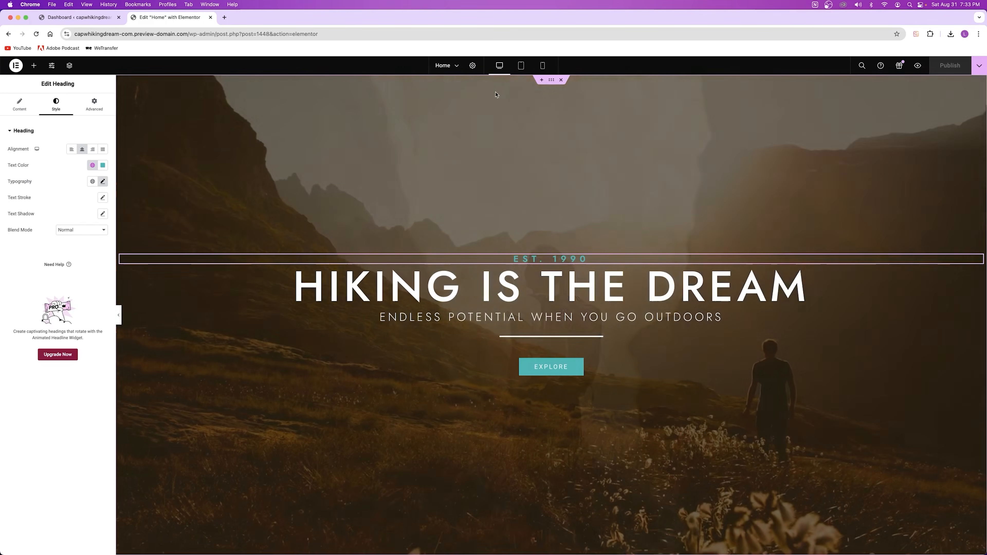
pyautogui.click(210, 18)
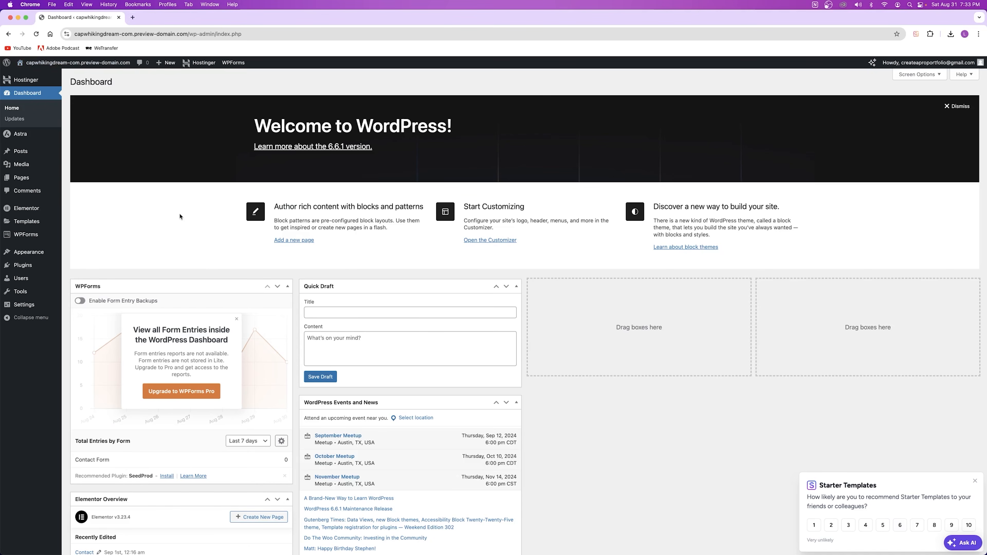
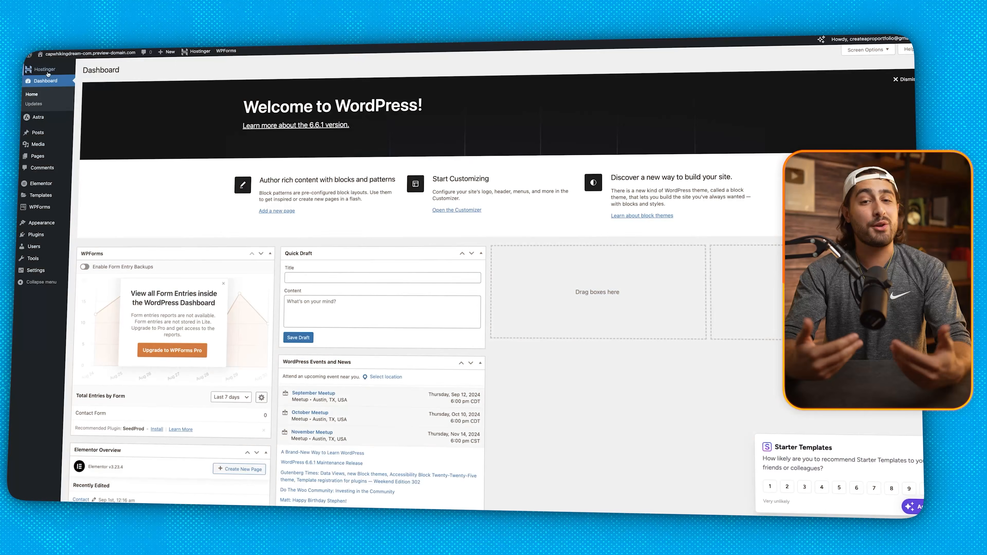
# - Generate an AI-written hiking article with the AI content creator for posts
pyautogui.click(100, 99)
pyautogui.click(420, 162)
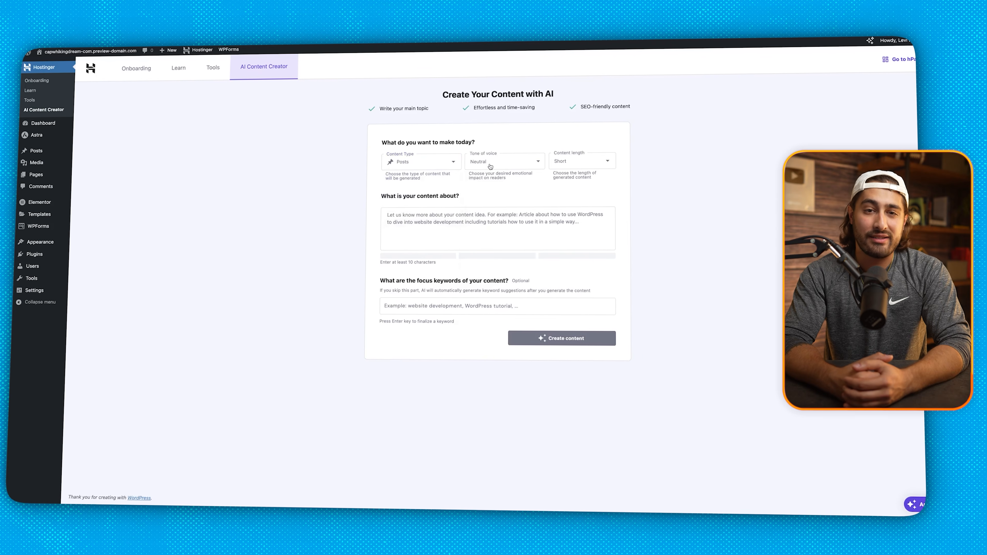
pyautogui.click(573, 338)
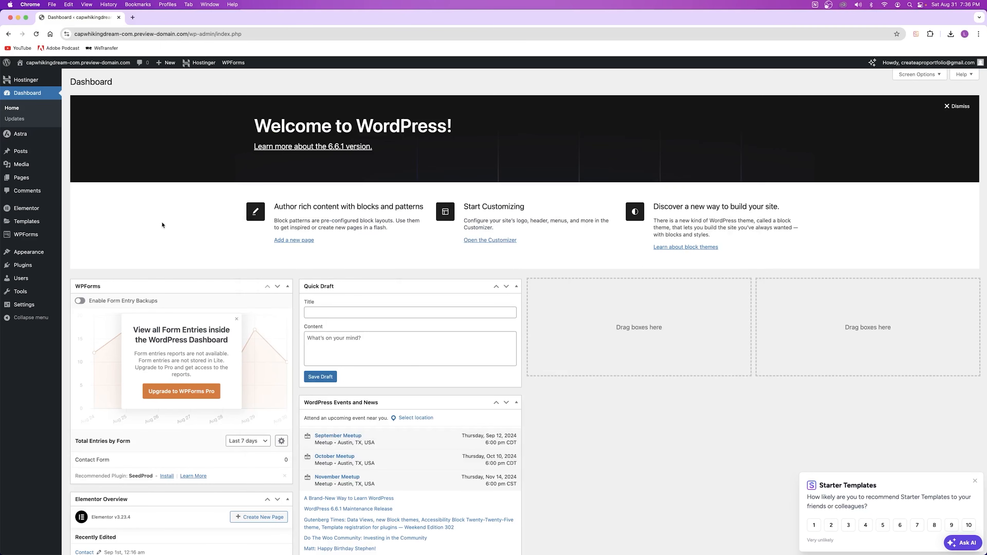
# - Open Add New Post and All Posts each in its own new browser tab
pyautogui.moveTo(18, 153)
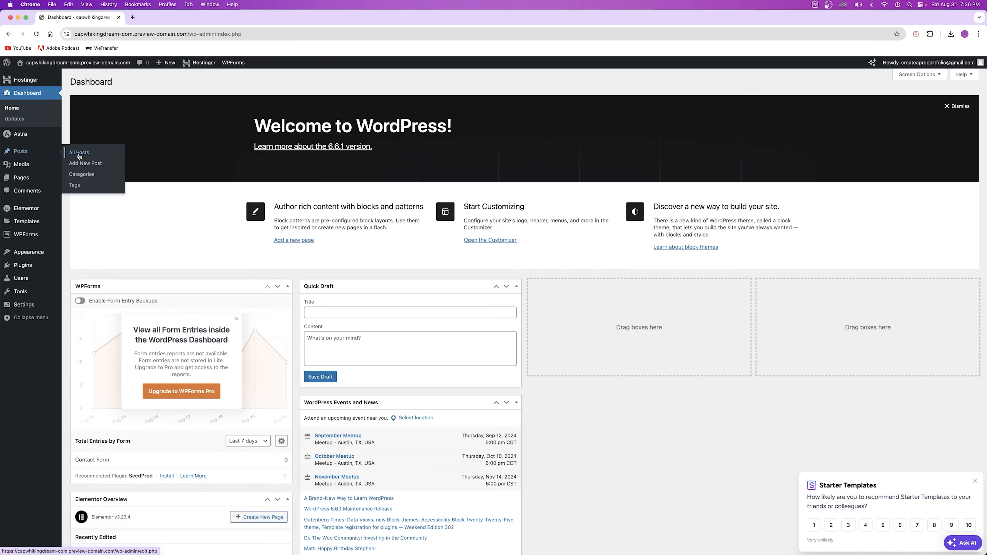
pyautogui.rightClick(92, 166)
pyautogui.click(99, 168)
pyautogui.rightClick(82, 154)
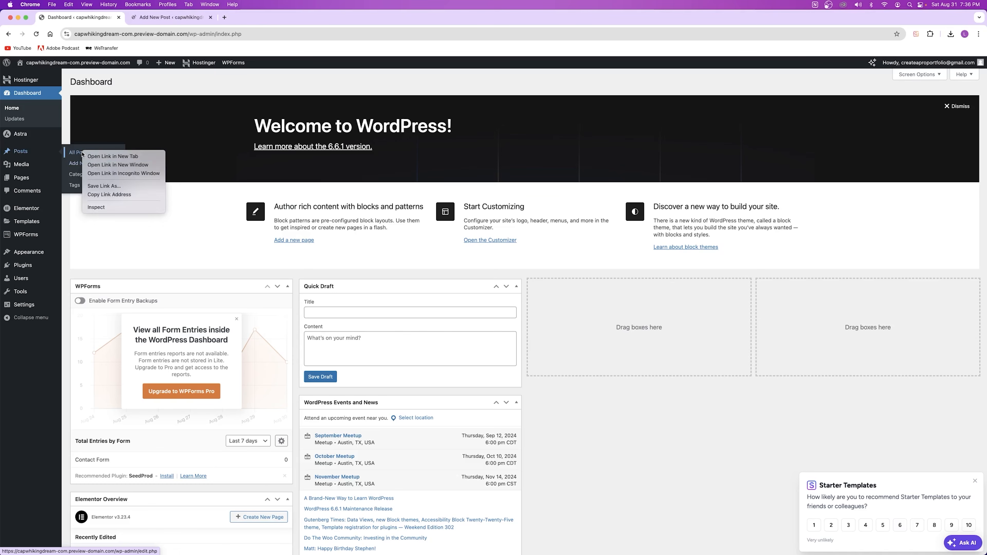
pyautogui.click(95, 156)
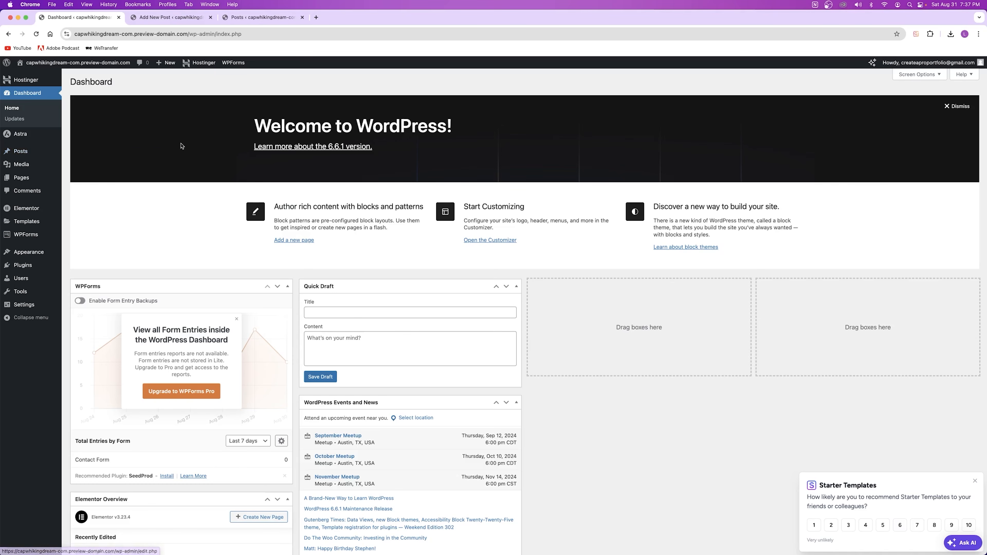
# - Trash the default 'Hello world!' post, close the posts list, and return to the Dashboard
pyautogui.click(249, 17)
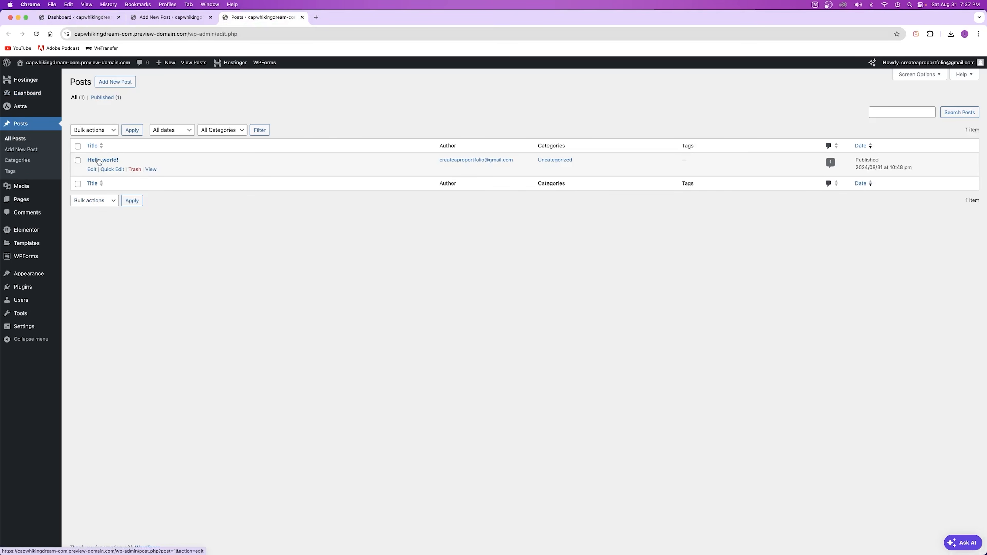
pyautogui.click(134, 169)
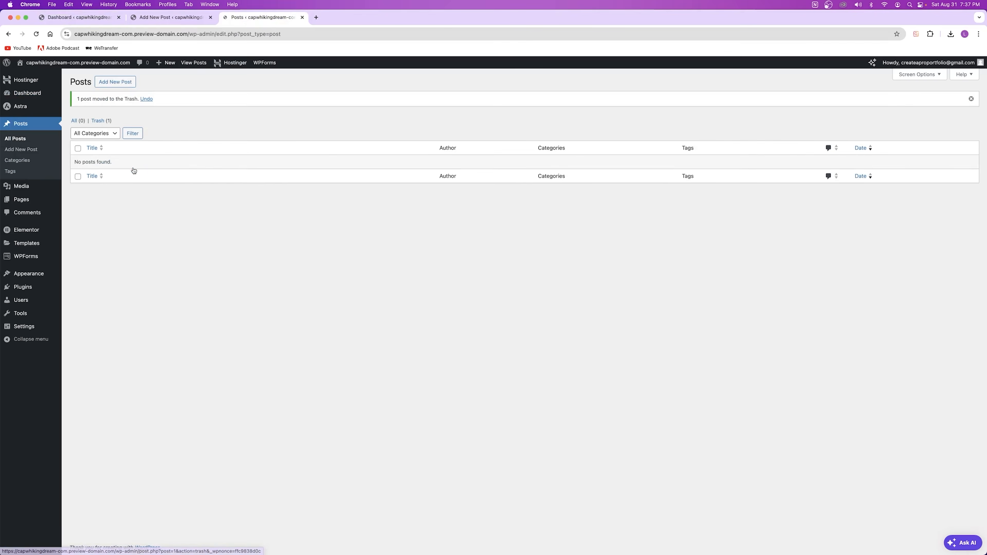
pyautogui.press('super+w')
pyautogui.click(66, 22)
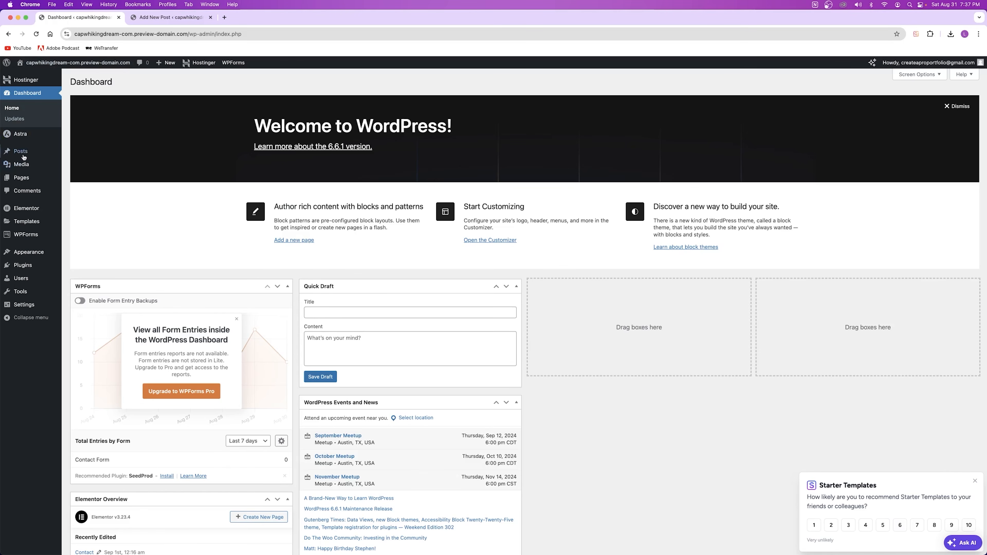
# - Title the new post 'Top 5 Reasons You Need To Get Outdoors'
pyautogui.click(169, 22)
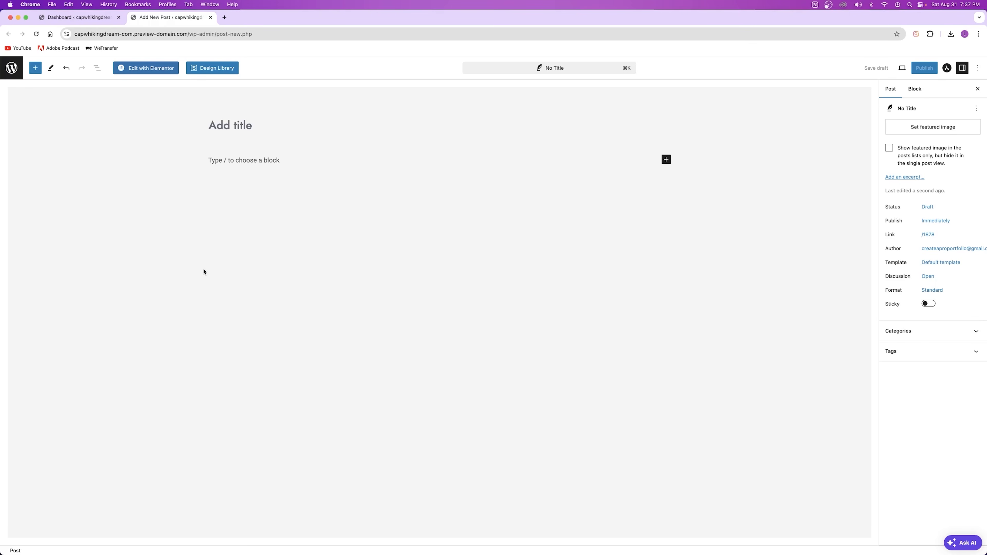
pyautogui.click(240, 125)
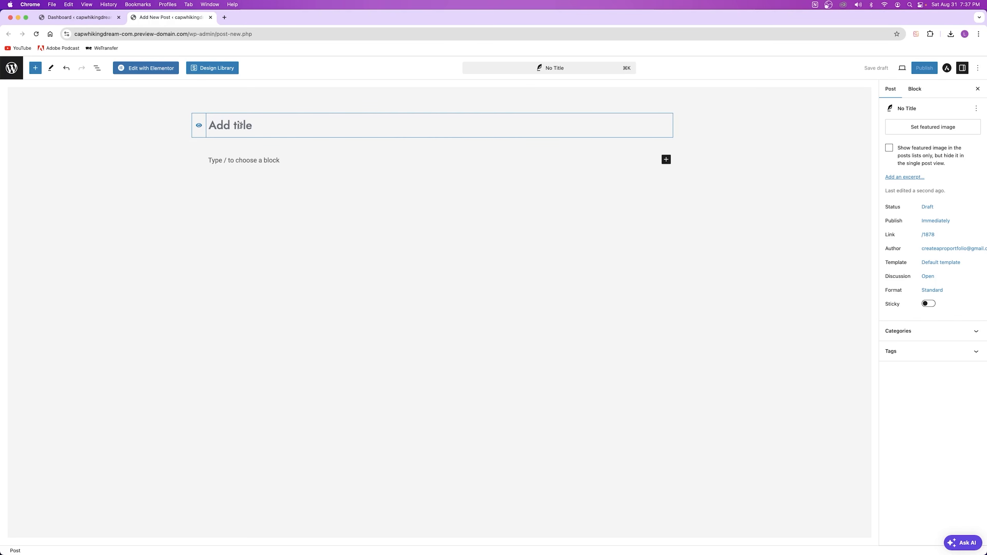
pyautogui.write('Top 5 Reasons You Need To Get Outdoors')
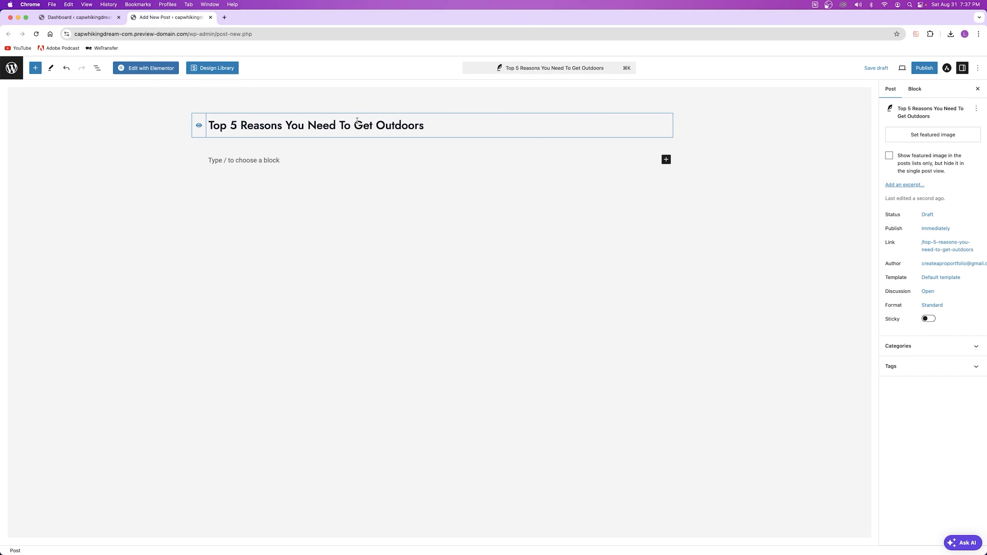
pyautogui.click(450, 125)
# - Type test text into the post body and delete it again, leaving the body empty
pyautogui.click(244, 160)
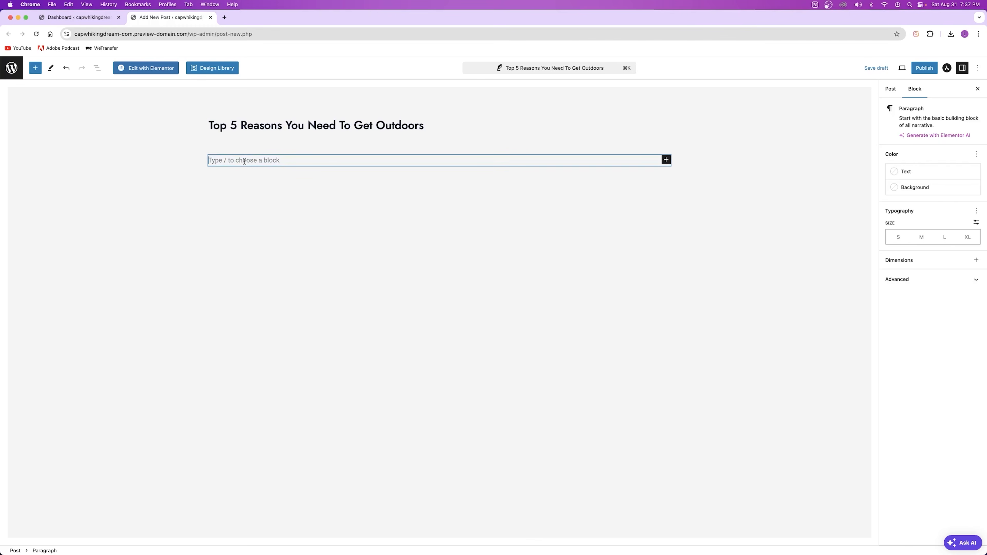
pyautogui.write('halskjdhflaksjhdflakjsdhf')
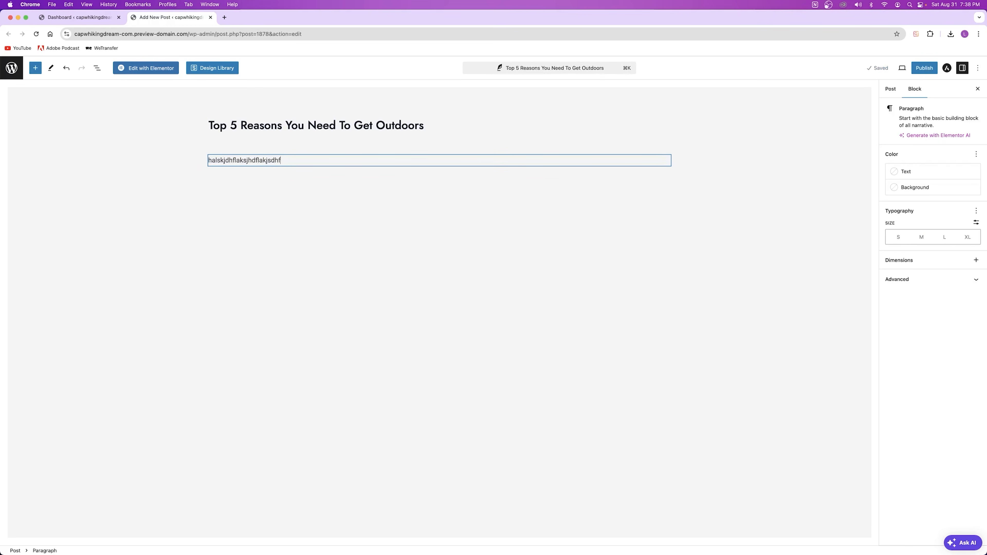
pyautogui.press('super+a')
pyautogui.press('BackSpace')
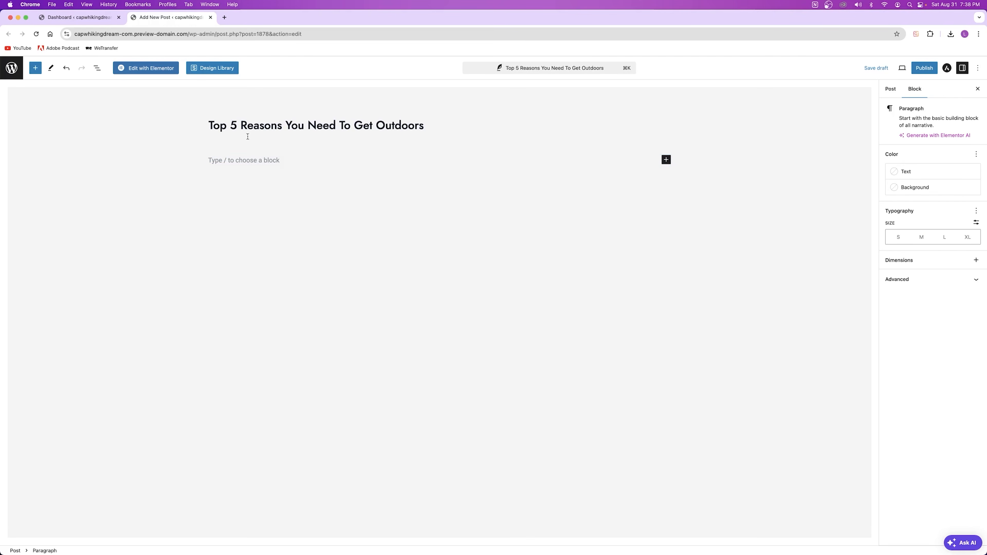
pyautogui.press('super+t')
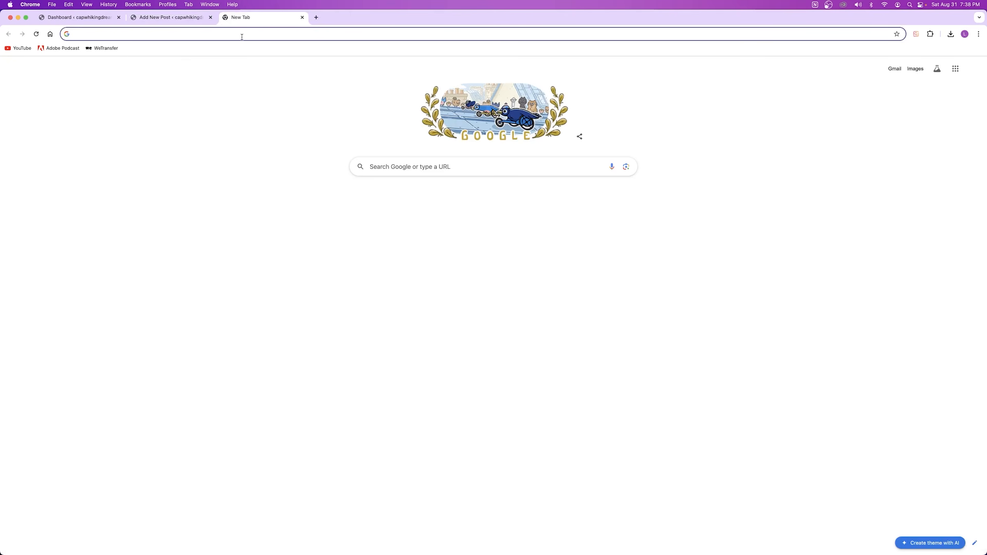
# - Search Google for 'best hiking tips and tricks' and open the 57hours Hiking for Beginners article
pyautogui.click(242, 34)
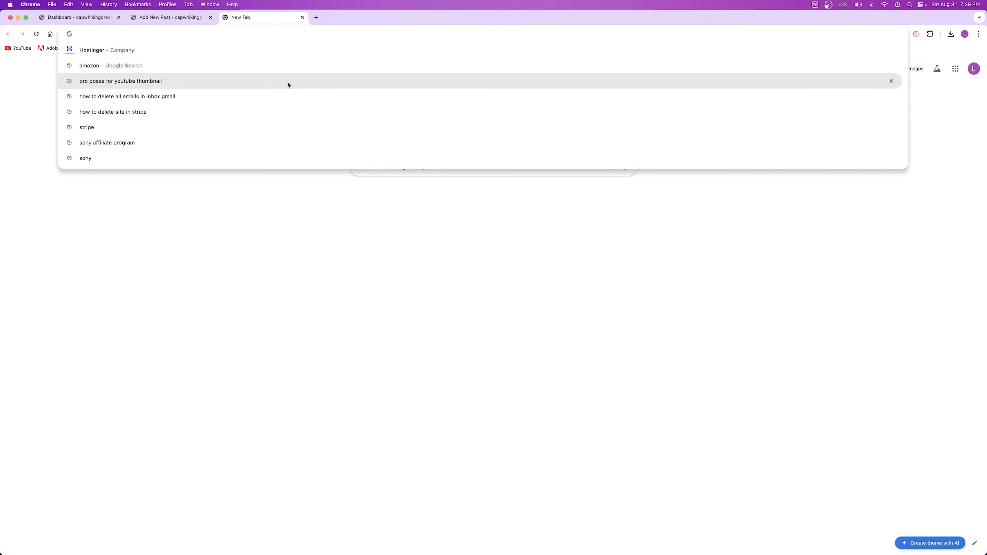
pyautogui.write('best hiking tips and tricks')
pyautogui.press('Return')
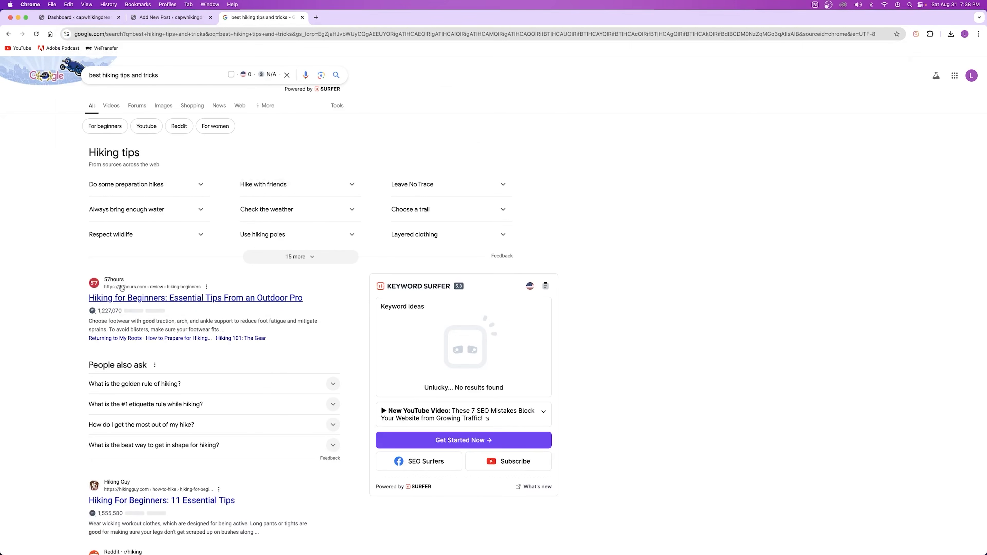
pyautogui.click(145, 300)
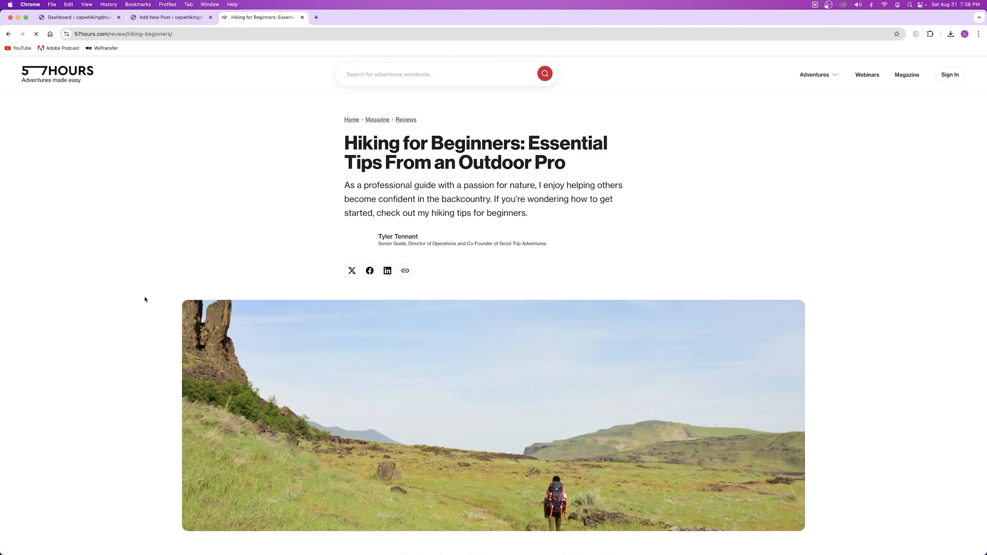
pyautogui.scroll(-20, 456, 188)
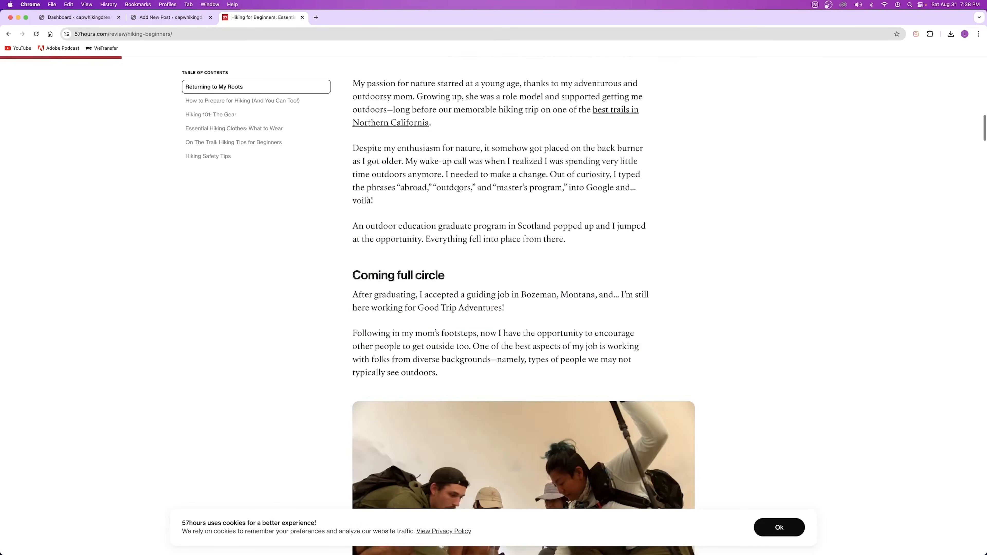
pyautogui.scroll(-20, 457, 190)
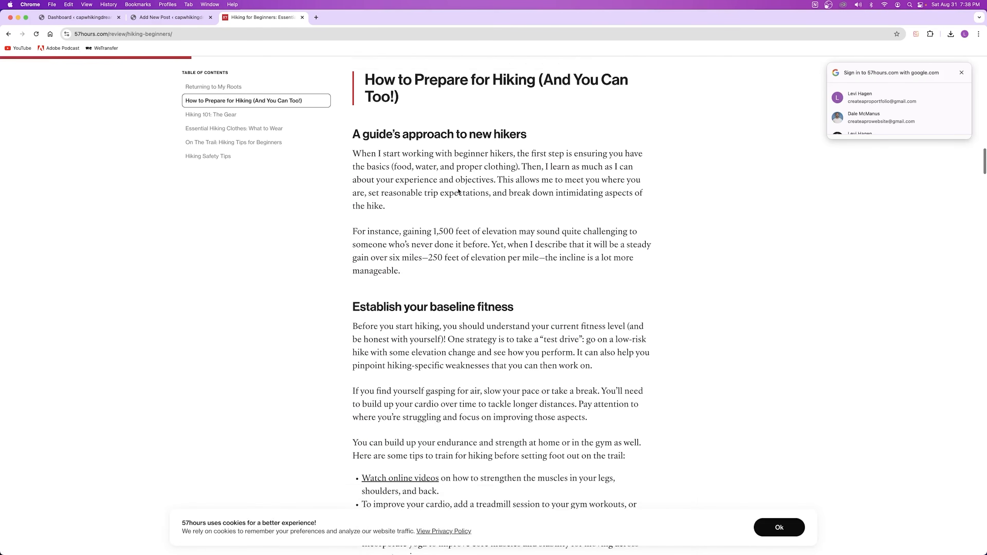
pyautogui.scroll(-20, 458, 191)
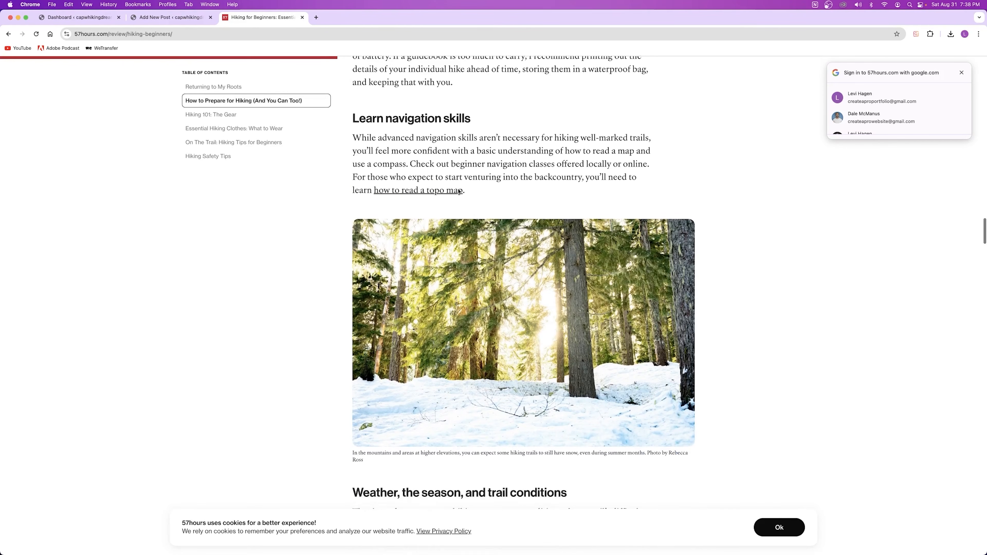
# - Dismiss the Google sign-in prompt and compare the article title with the post title
pyautogui.click(961, 72)
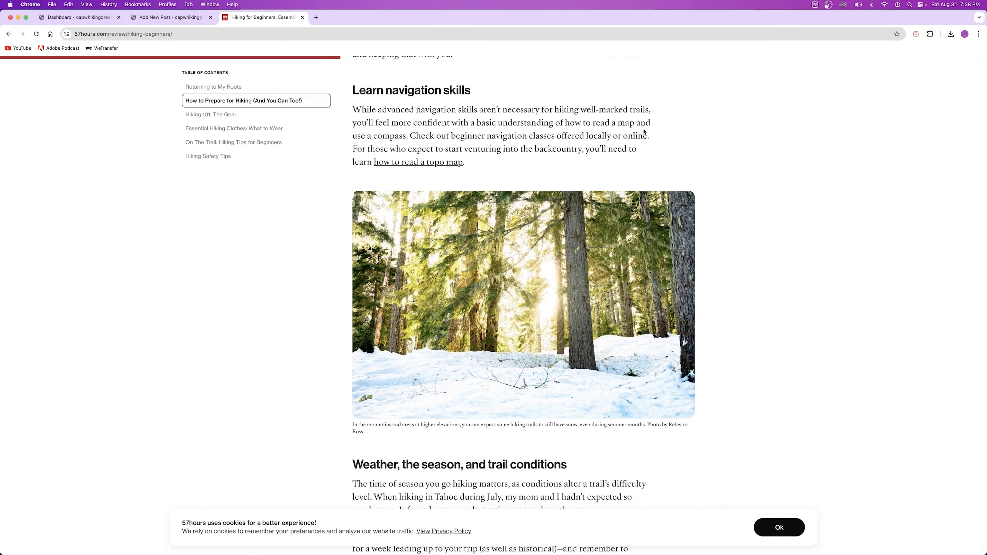
pyautogui.scroll(20, 545, 203)
pyautogui.scroll(15, 544, 203)
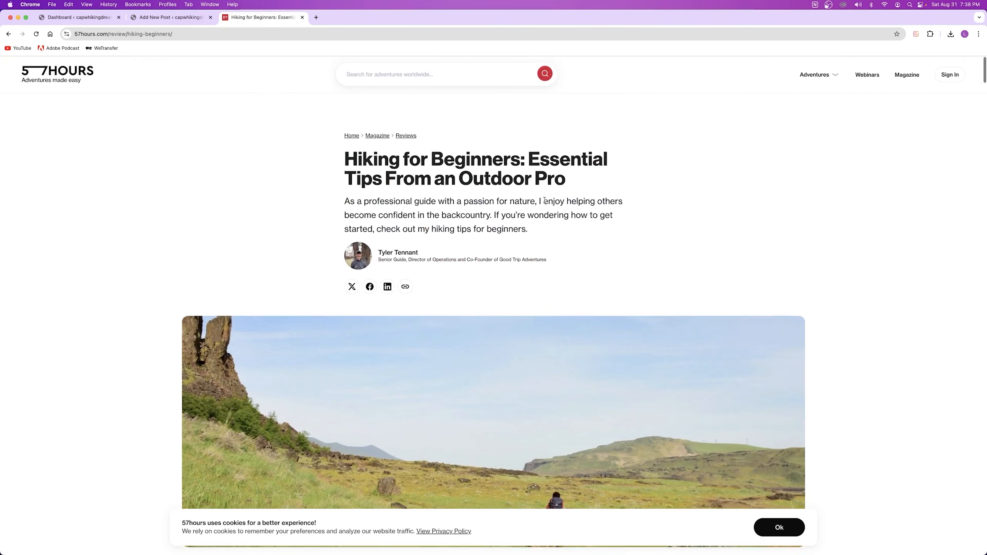
pyautogui.moveTo(345, 143); pyautogui.dragTo(595, 164)
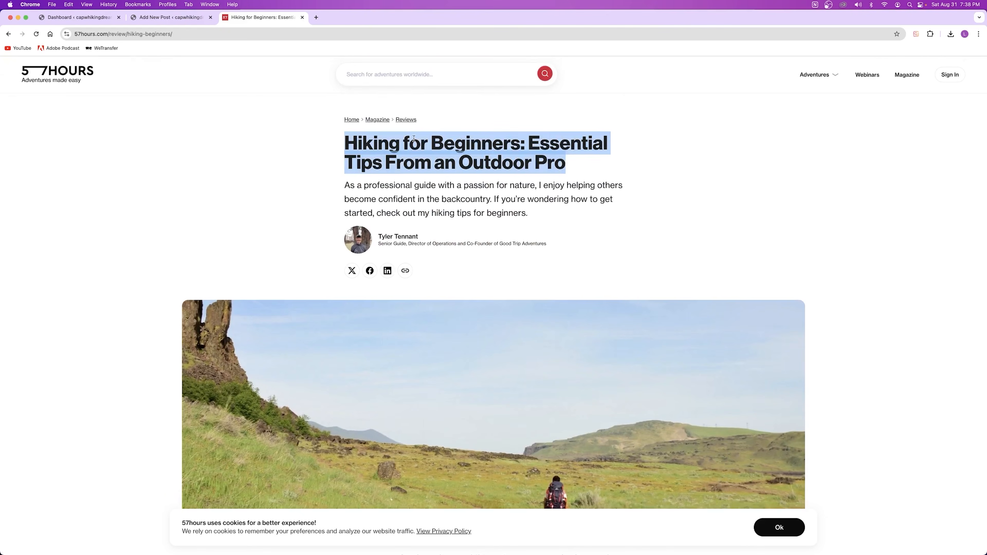
pyautogui.click(466, 162)
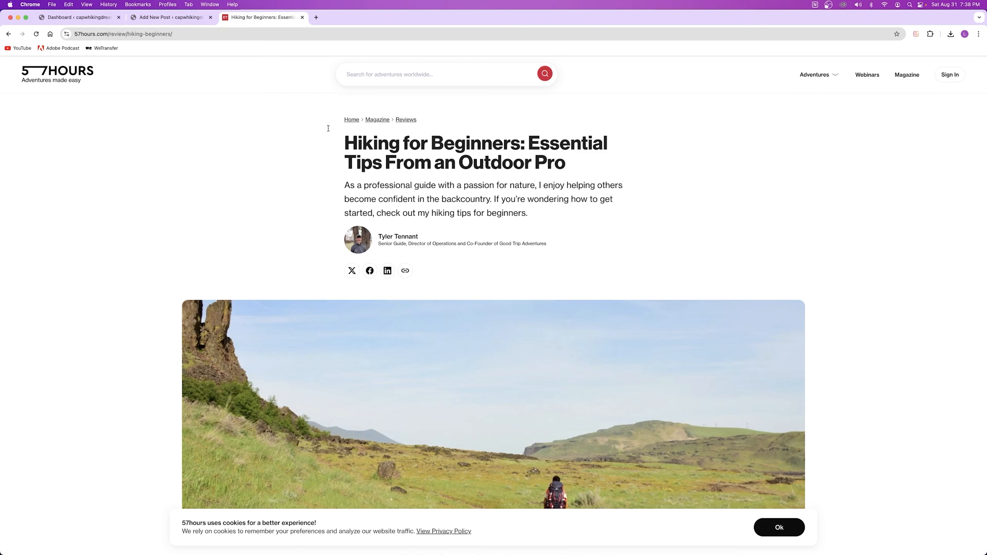
pyautogui.click(171, 18)
pyautogui.moveTo(210, 127); pyautogui.dragTo(458, 126)
pyautogui.click(458, 126)
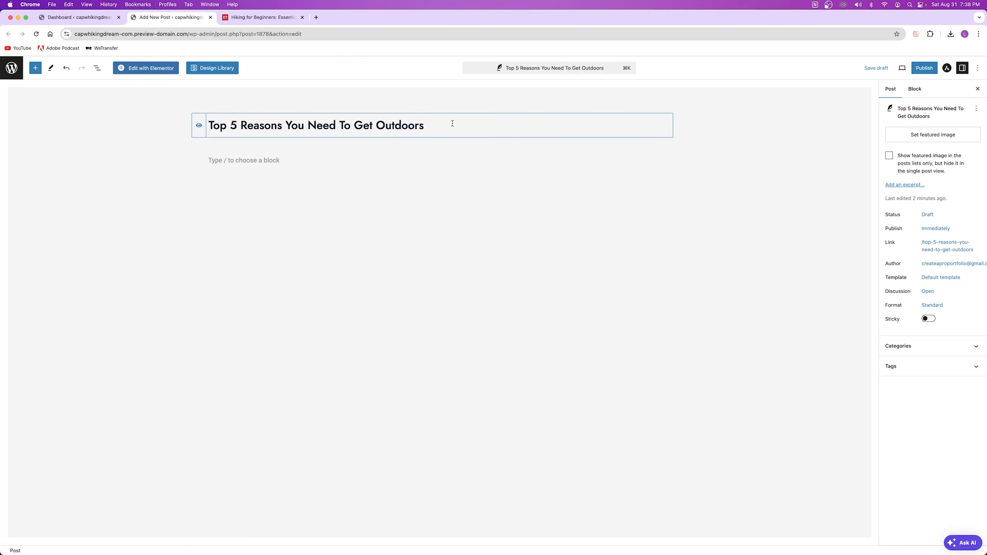
# - Review the article's intro text, then scroll down to its opening photo
pyautogui.click(263, 18)
pyautogui.moveTo(343, 186); pyautogui.dragTo(543, 209)
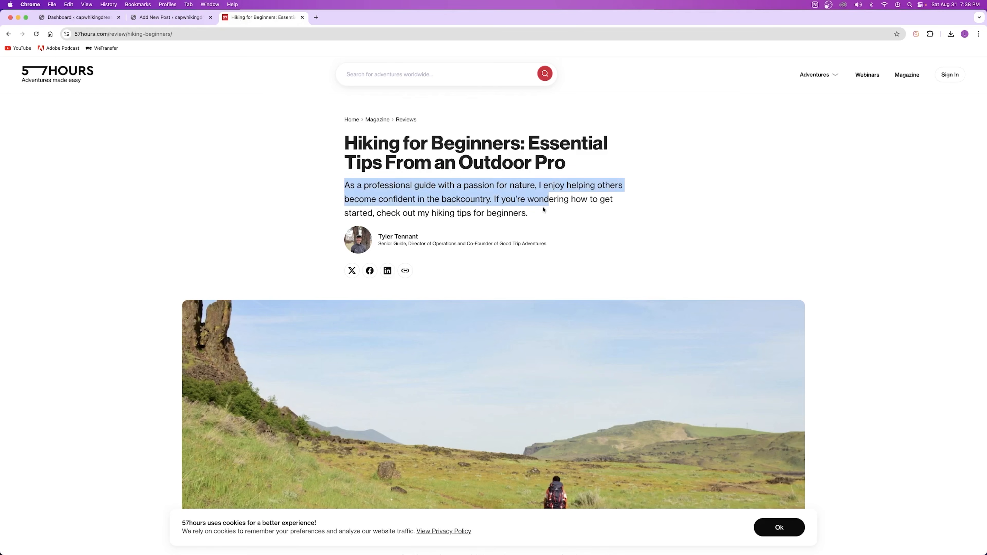
pyautogui.click(543, 209)
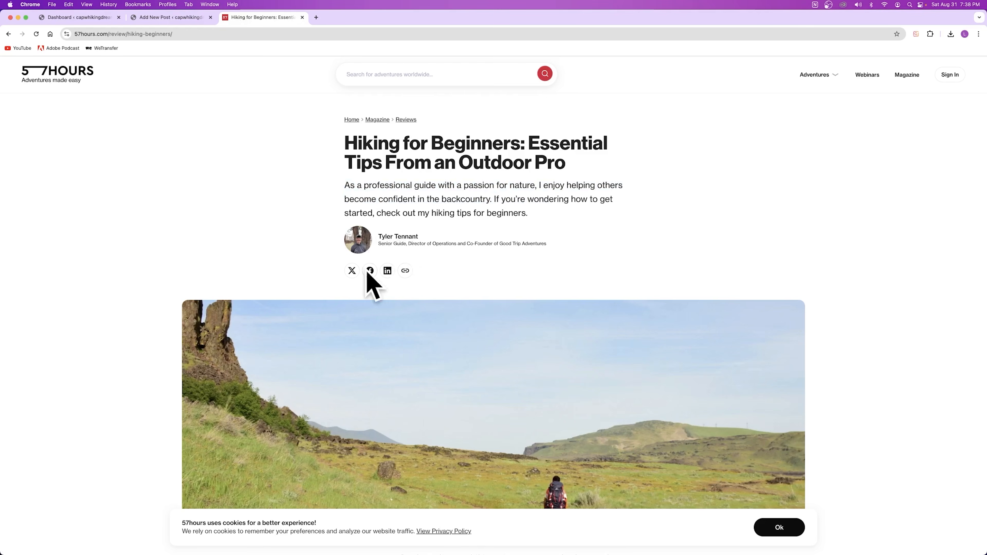
pyautogui.click(191, 14)
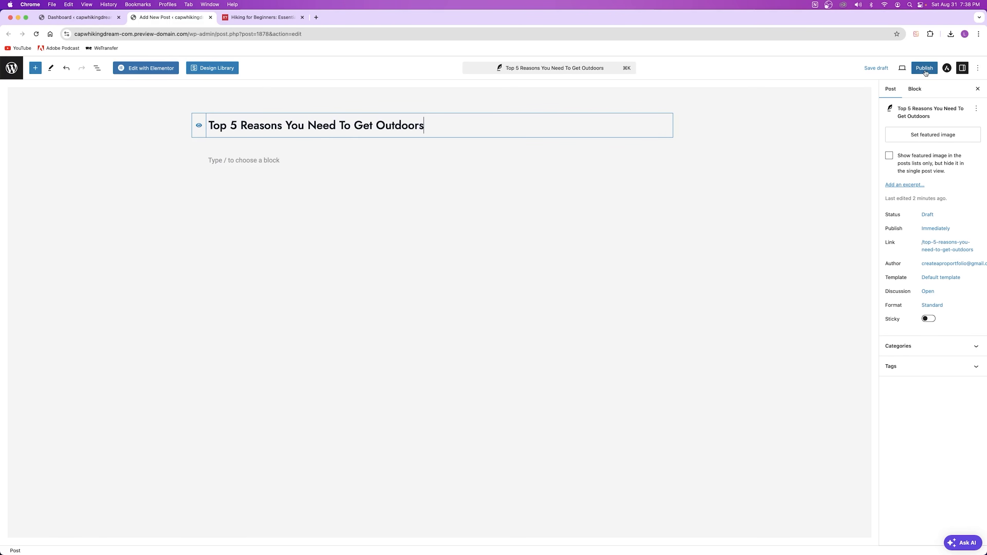
pyautogui.click(262, 18)
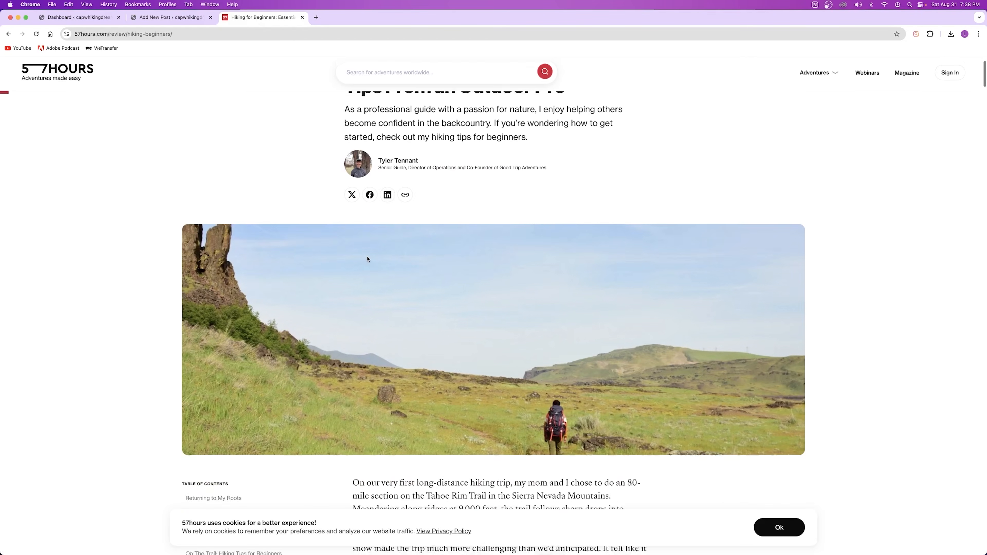
pyautogui.scroll(-2, 392, 265)
pyautogui.scroll(-2, 418, 272)
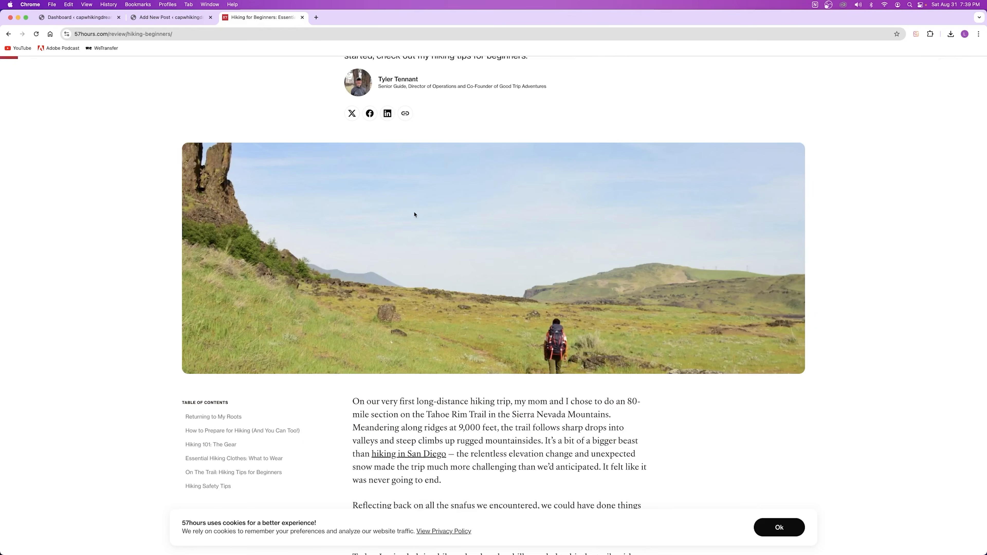
# - Set the forest bridge photo (affiliate-marketing-photos-08.avif) as the post's featured image
pyautogui.click(164, 19)
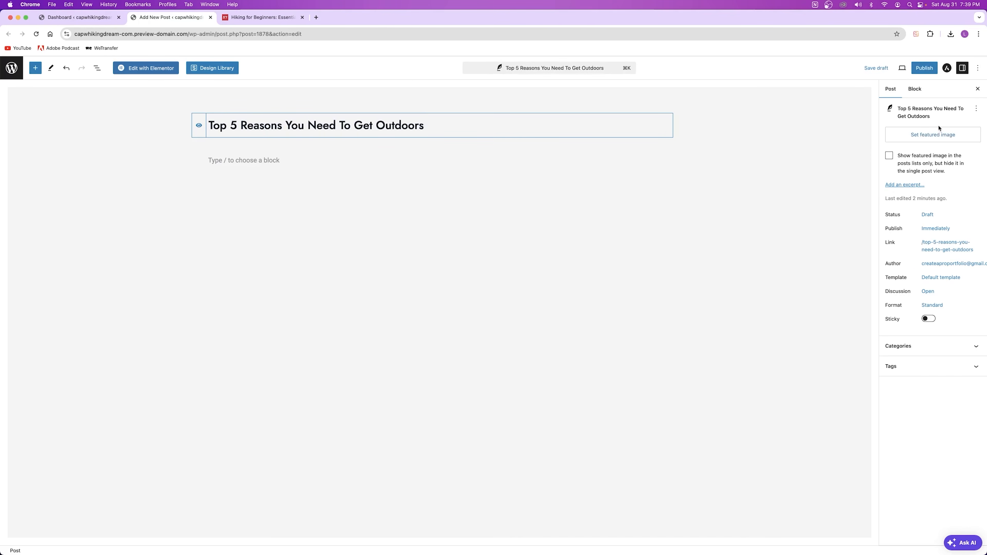
pyautogui.click(924, 134)
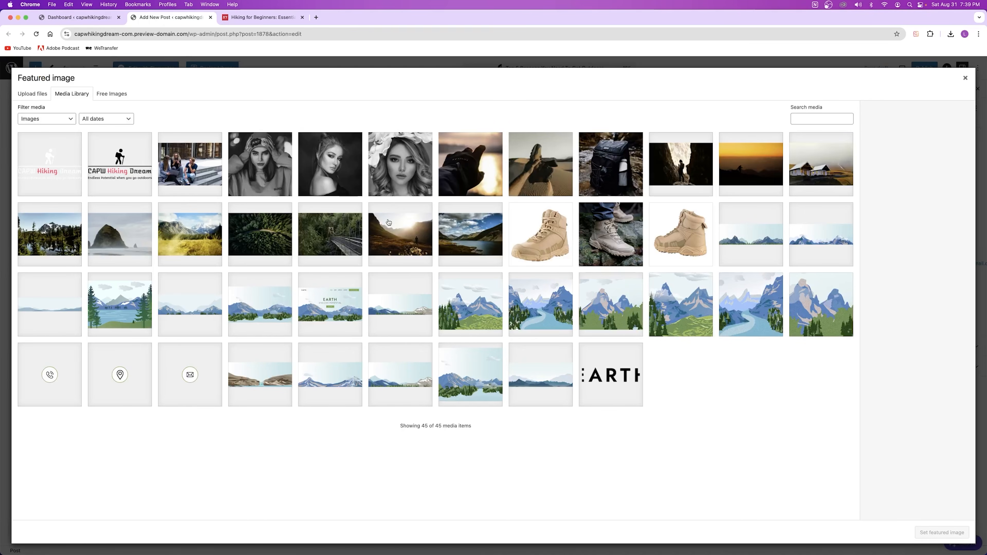
pyautogui.click(346, 244)
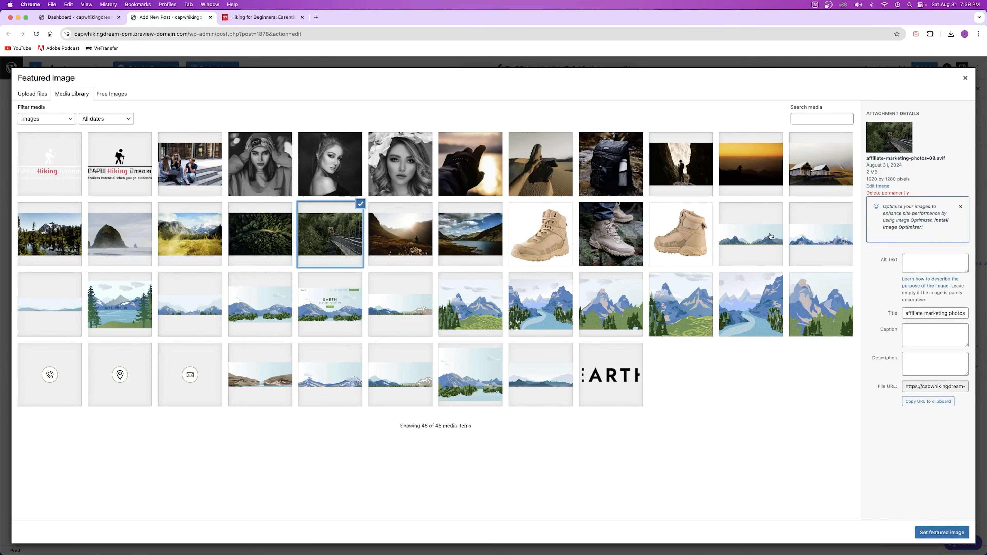
pyautogui.click(941, 532)
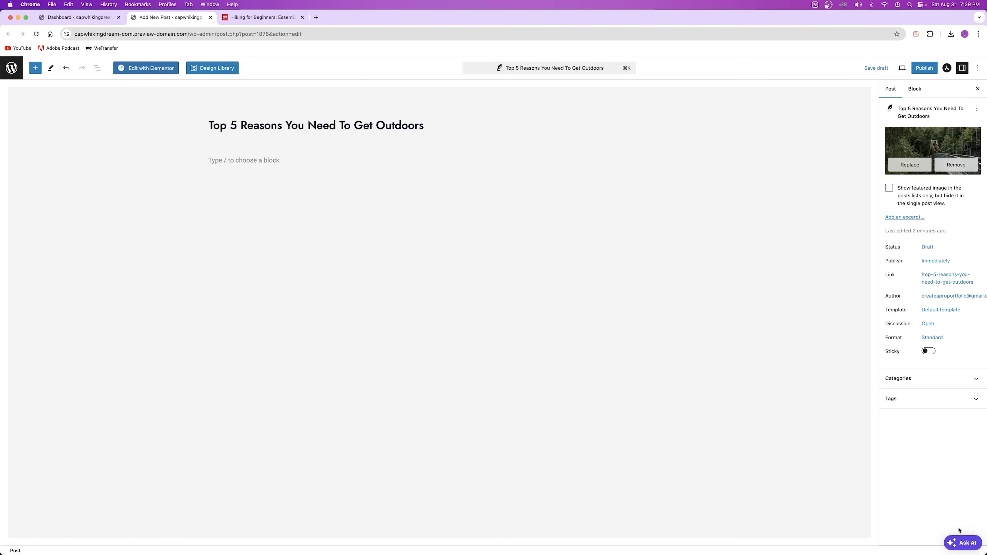
pyautogui.hotkey('ctrl', 'Tab')
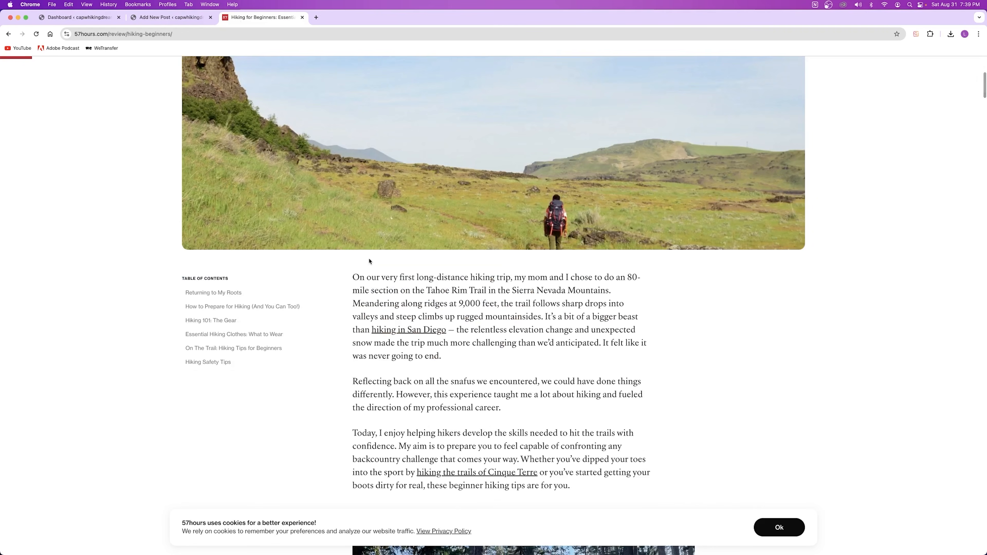
# - Read the article's opening paragraphs and the Returning to My Roots section
pyautogui.scroll(-3, 368, 269)
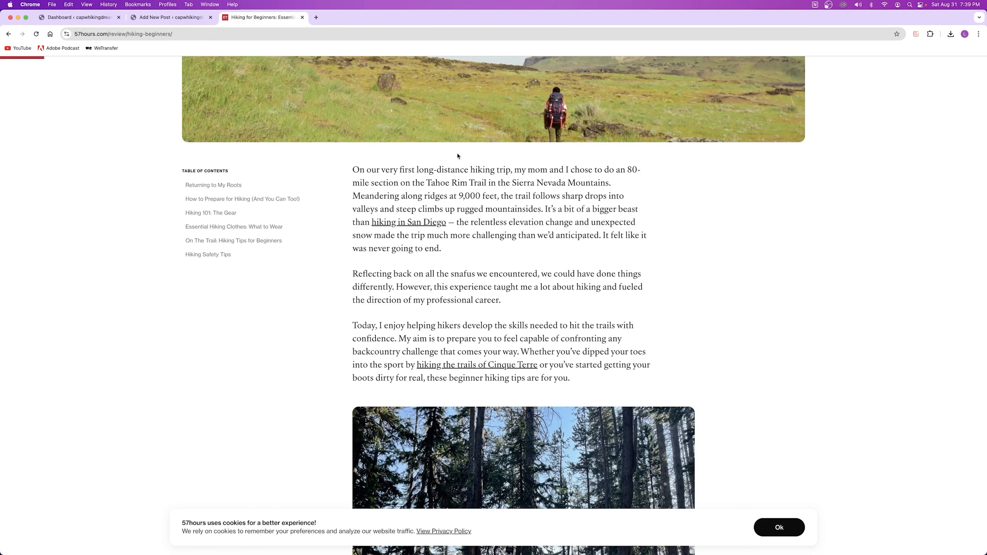
pyautogui.moveTo(354, 170); pyautogui.dragTo(518, 352)
pyautogui.scroll(-15, 513, 334)
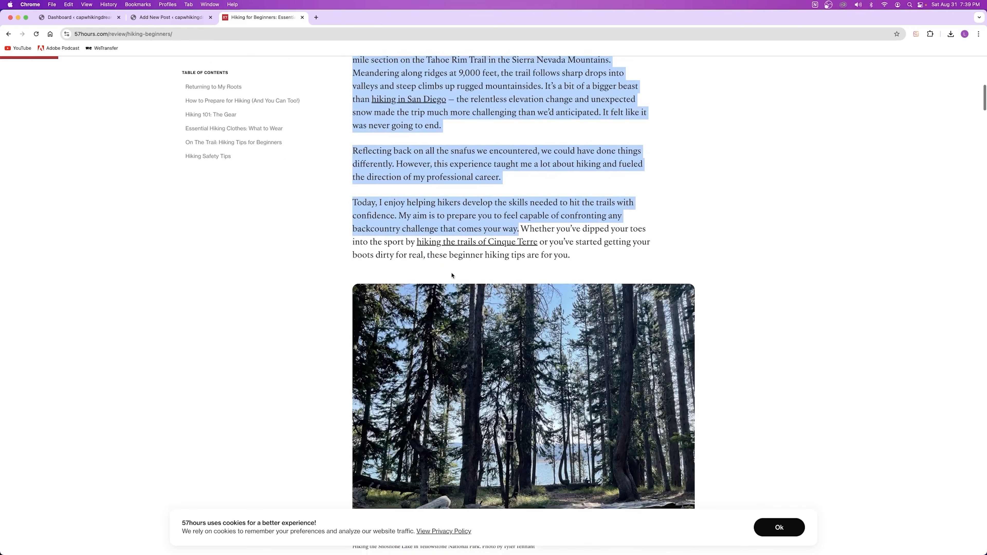
pyautogui.moveTo(364, 159); pyautogui.dragTo(557, 160)
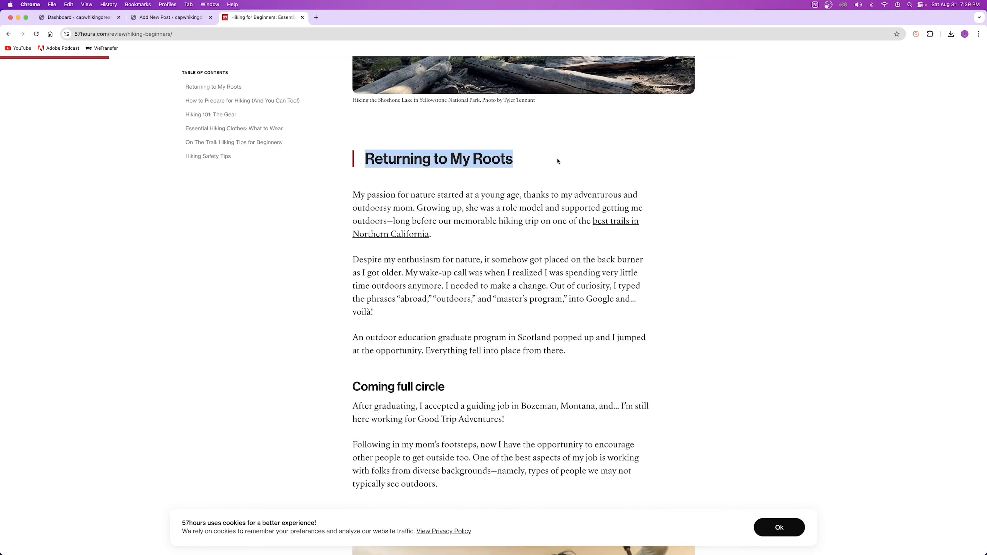
pyautogui.moveTo(353, 196); pyautogui.dragTo(512, 359)
pyautogui.click(456, 307)
pyautogui.scroll(-4, 442, 300)
pyautogui.moveTo(352, 257); pyautogui.dragTo(470, 257)
pyautogui.moveTo(352, 275); pyautogui.dragTo(553, 363)
pyautogui.scroll(-8, 452, 241)
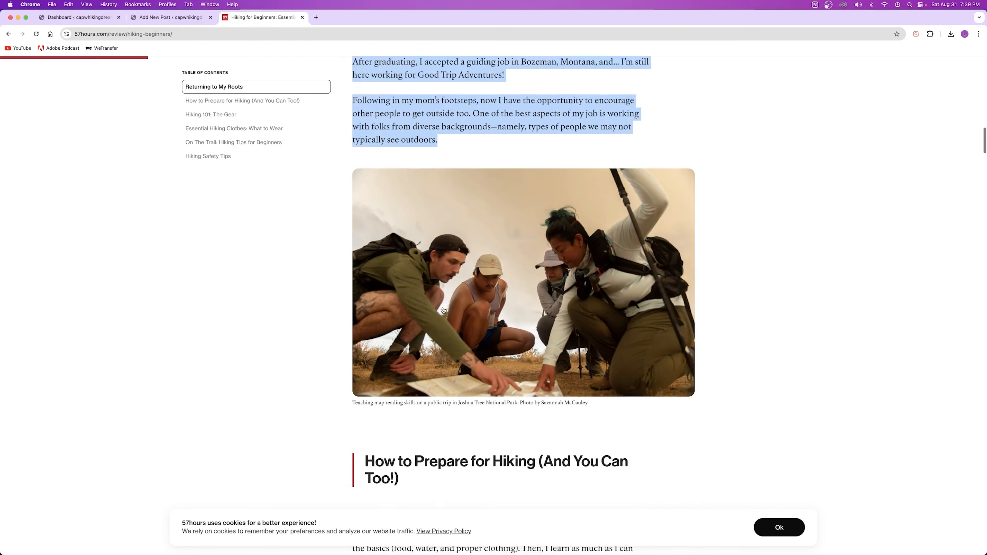
pyautogui.click(425, 350)
# - Read further sections including the three training tip bullets, then return to the post editor
pyautogui.scroll(-5, 356, 249)
pyautogui.moveTo(352, 249); pyautogui.dragTo(646, 252)
pyautogui.moveTo(352, 269); pyautogui.dragTo(435, 347)
pyautogui.scroll(-3, 435, 347)
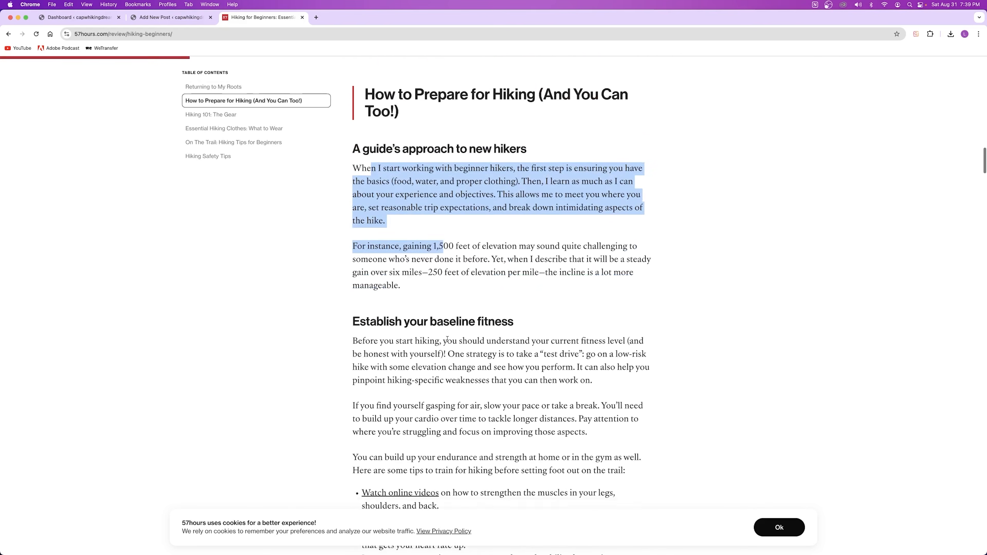
pyautogui.moveTo(365, 292); pyautogui.dragTo(513, 292)
pyautogui.moveTo(383, 325); pyautogui.dragTo(434, 375)
pyautogui.scroll(-3, 438, 374)
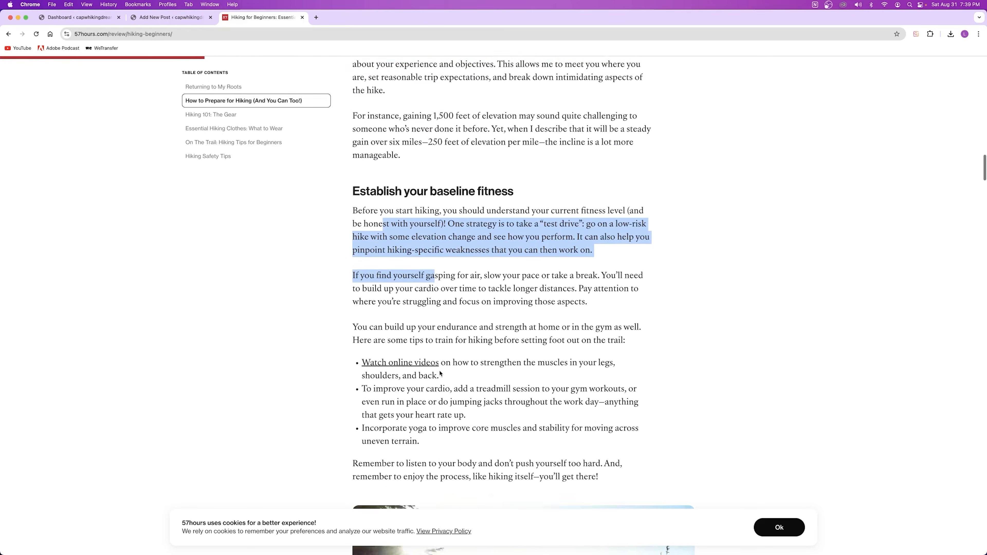
pyautogui.click(358, 354)
pyautogui.moveTo(357, 354); pyautogui.dragTo(468, 427)
pyautogui.scroll(-15, 469, 426)
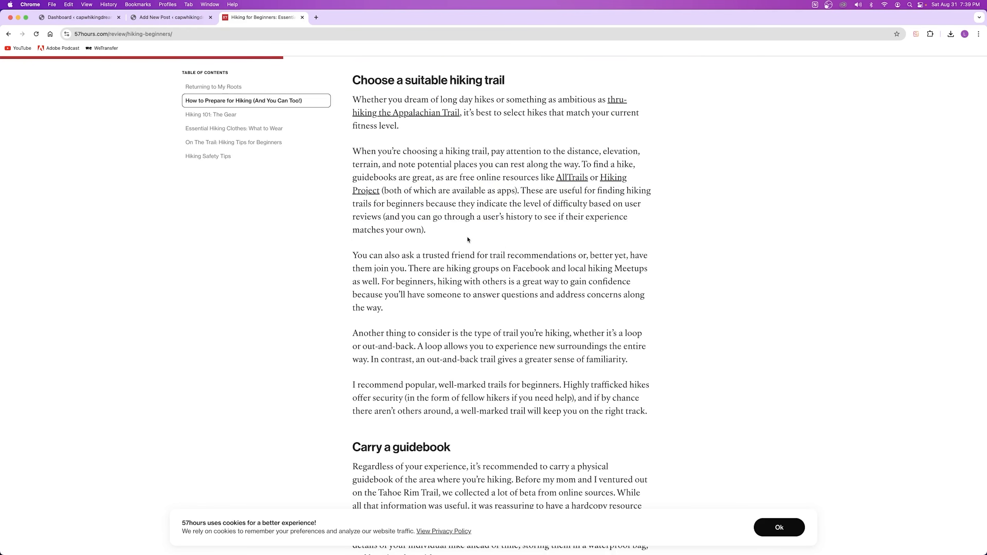
pyautogui.scroll(20, 468, 238)
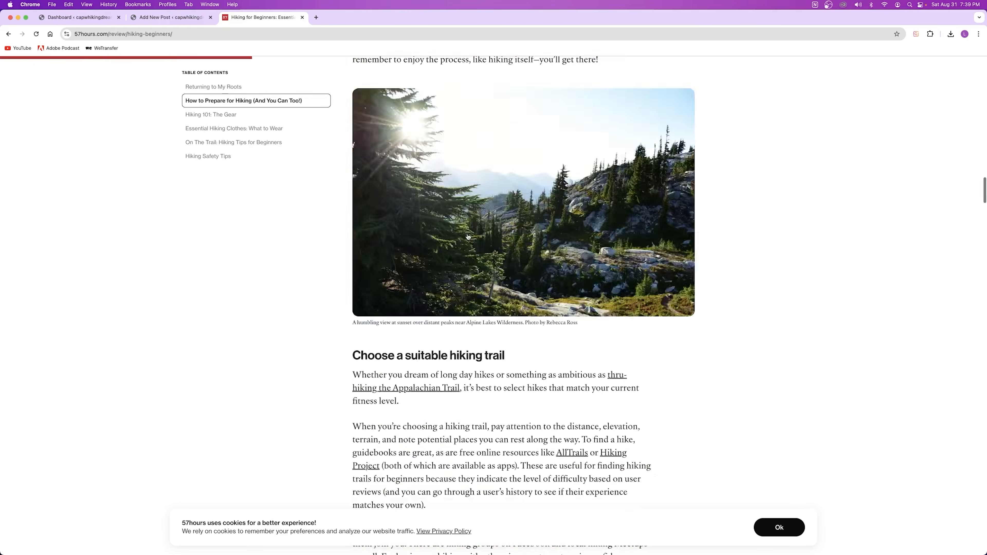
pyautogui.click(191, 17)
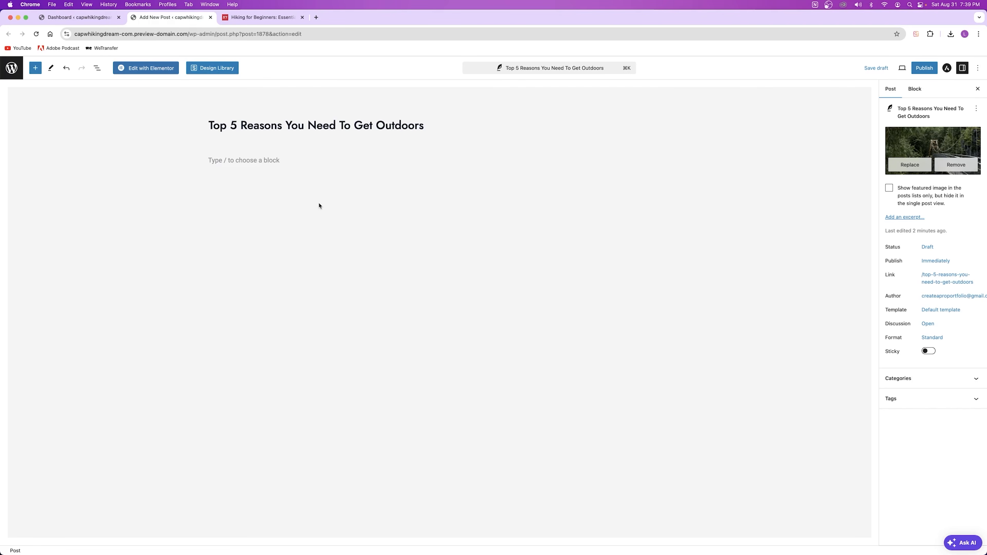
# - Turn the empty first block into a heading reading 'Get some vitamin D'
pyautogui.click(257, 158)
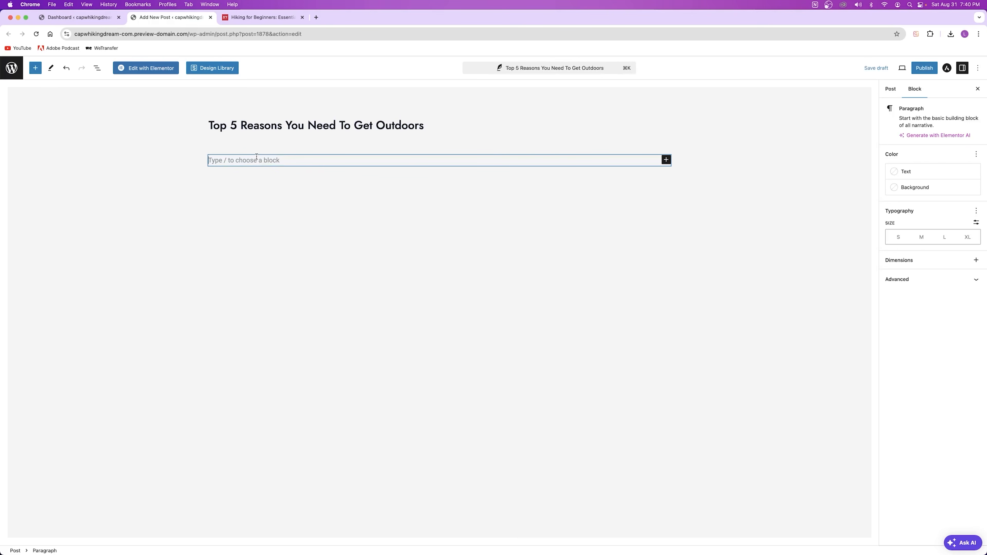
pyautogui.write('/')
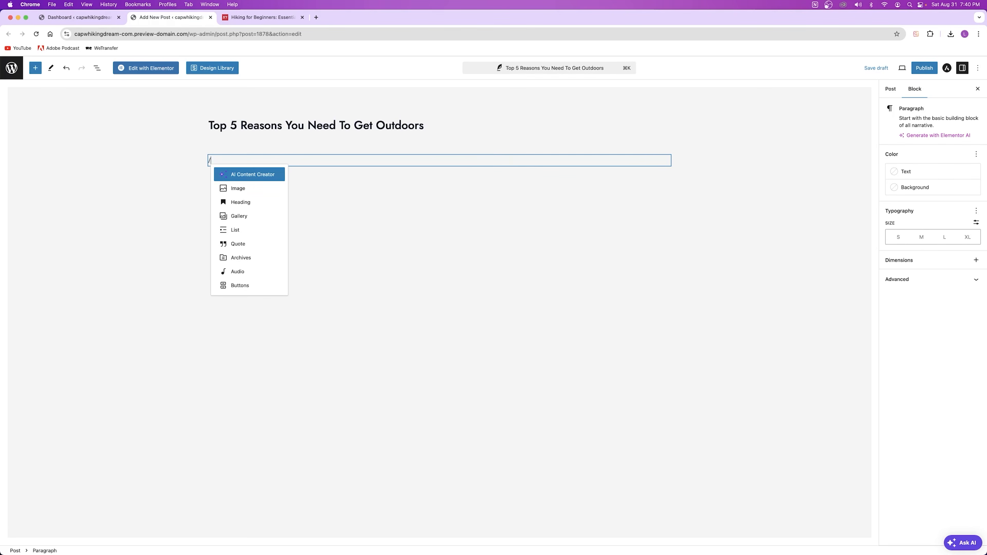
pyautogui.click(243, 202)
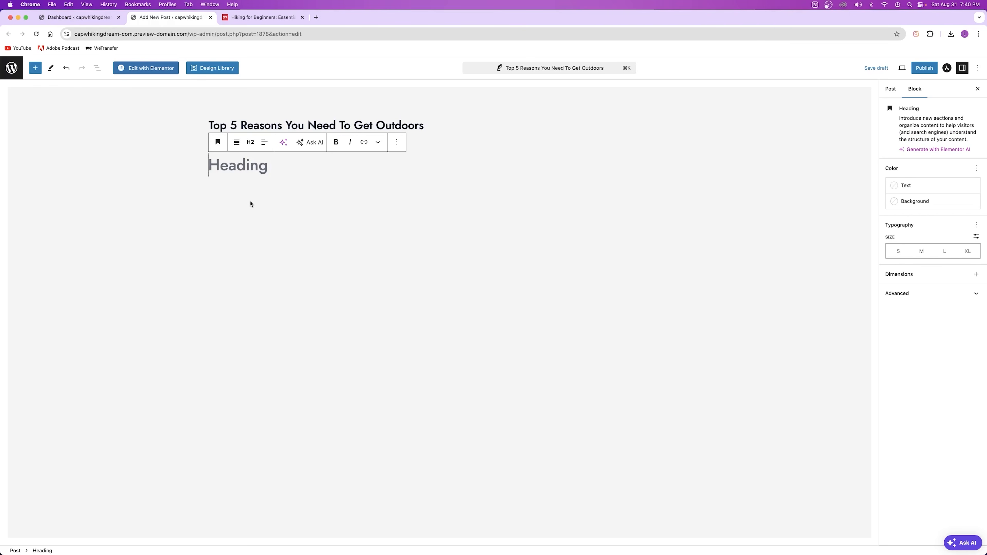
pyautogui.write('Get some vitamin D')
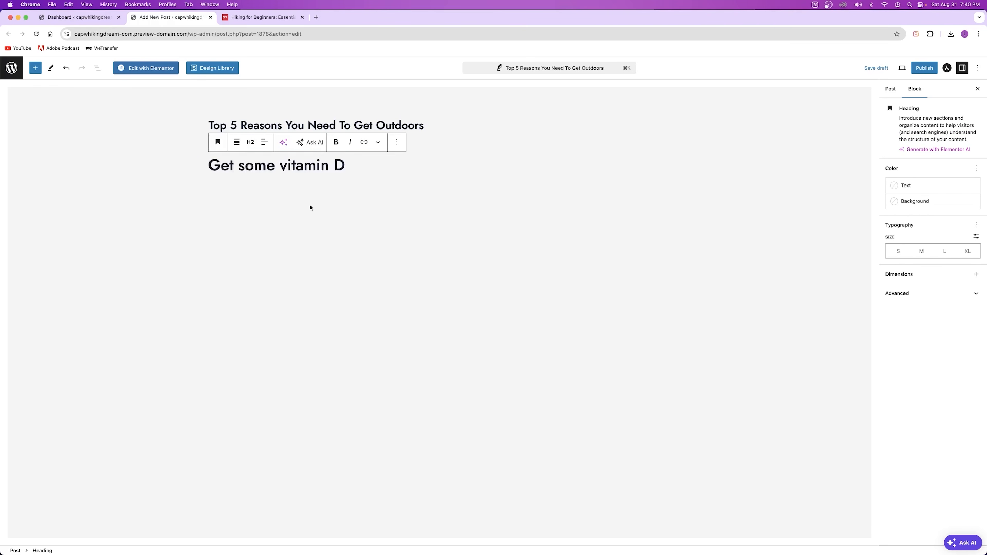
# - Capitalise the heading to 'Get Some Vitamin D' and add an empty paragraph below
pyautogui.click(247, 168)
pyautogui.press('BackSpace')
pyautogui.write('S')
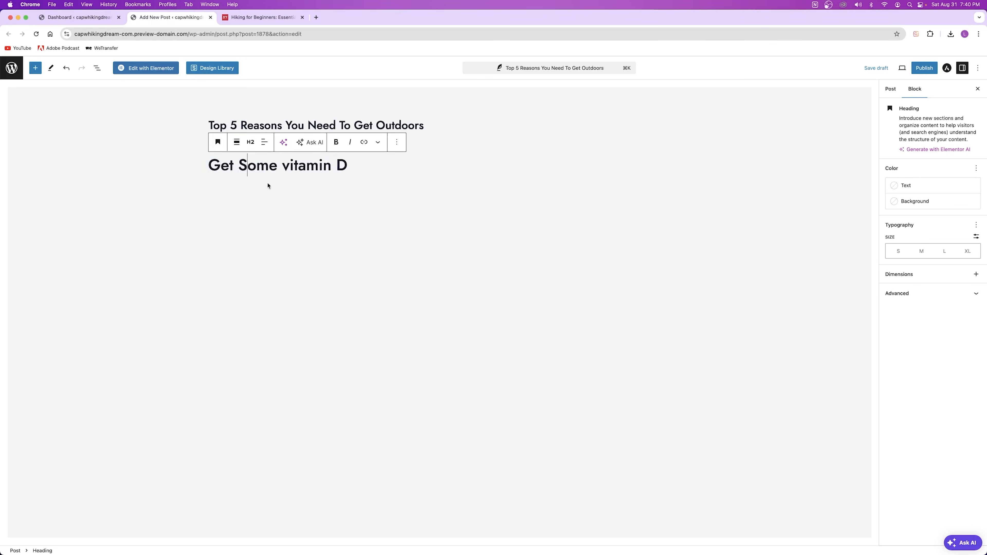
pyautogui.click(289, 163)
pyautogui.press('BackSpace')
pyautogui.write('V')
pyautogui.press('End')
pyautogui.press('Return')
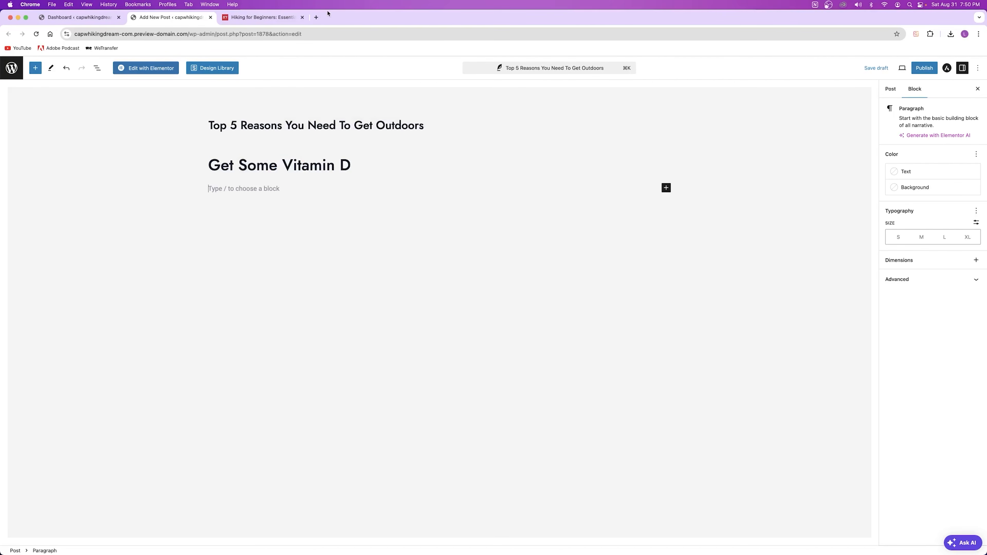
# - Search 'dummy text', open lipsum.com, copy the Section 1.10.32 paragraph, and close the tab
pyautogui.click(316, 17)
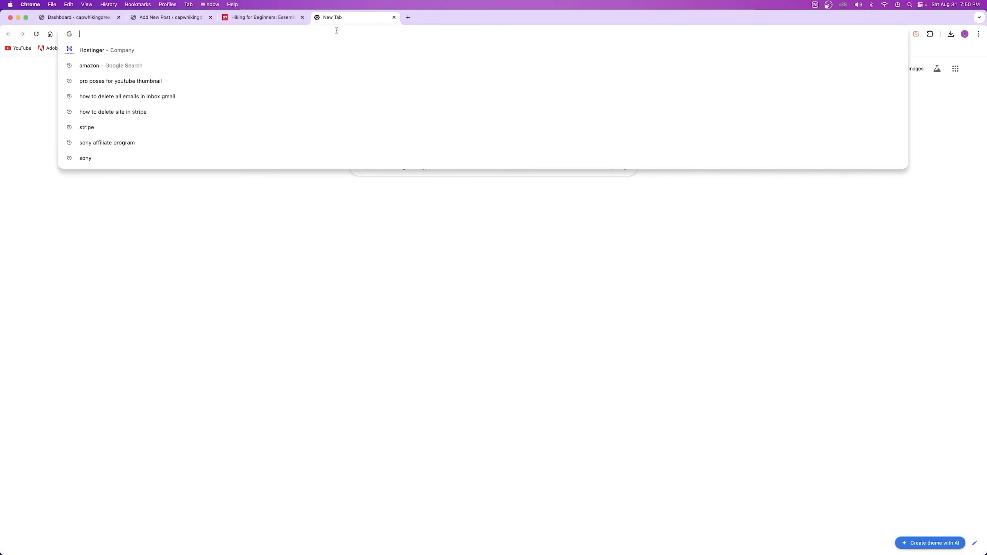
pyautogui.write('dummy text')
pyautogui.press('Return')
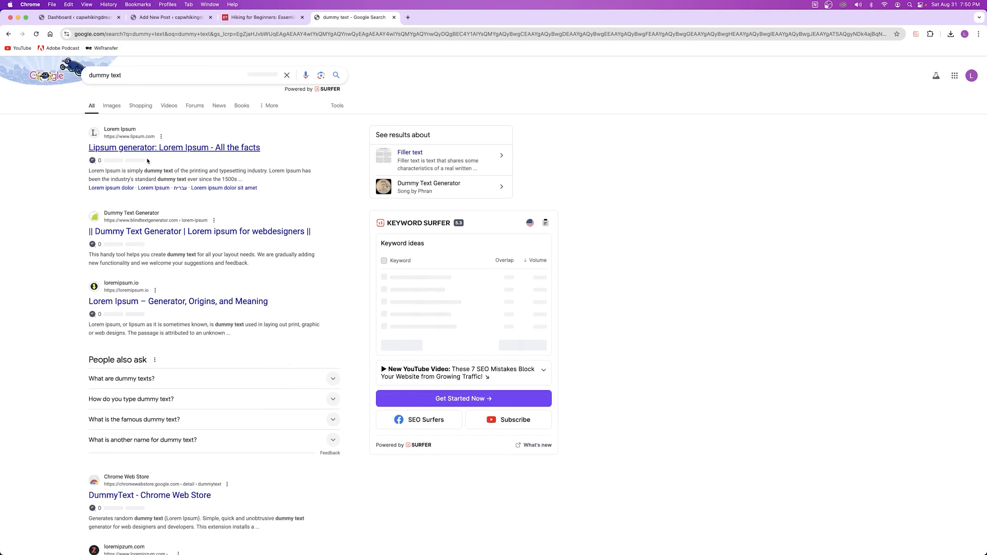
pyautogui.click(147, 147)
pyautogui.scroll(-10, 377, 260)
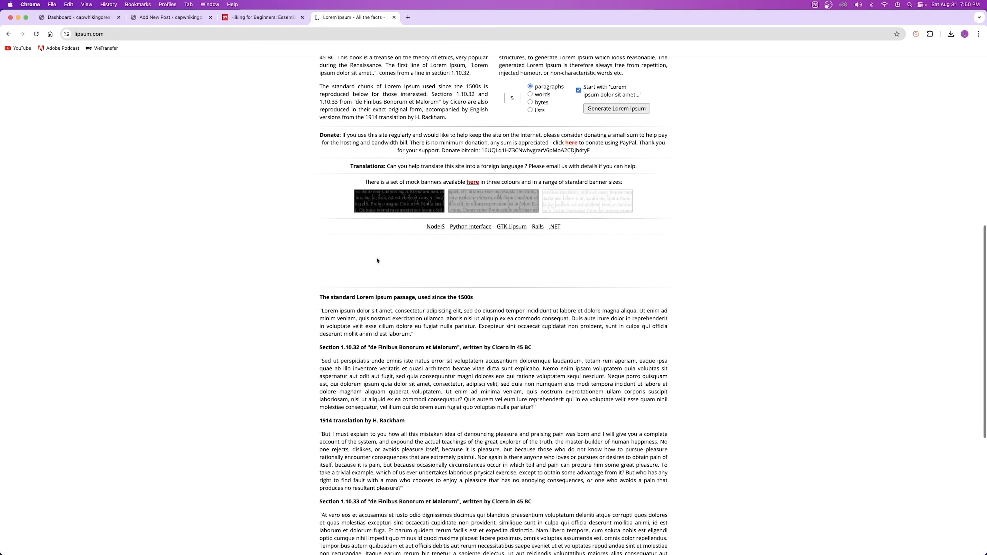
pyautogui.scroll(-3, 376, 261)
pyautogui.tripleClick(329, 303)
pyautogui.press('super+c')
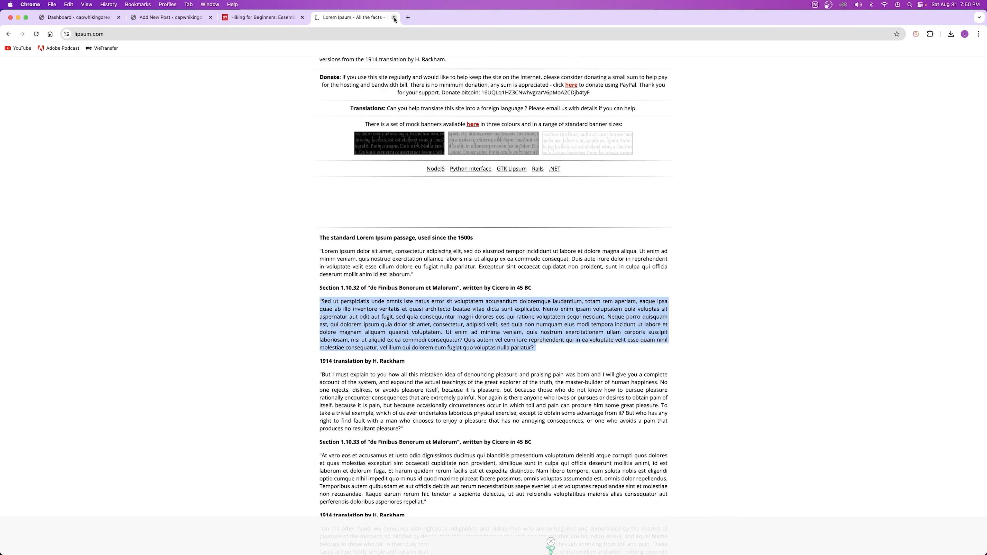
pyautogui.press('super+w')
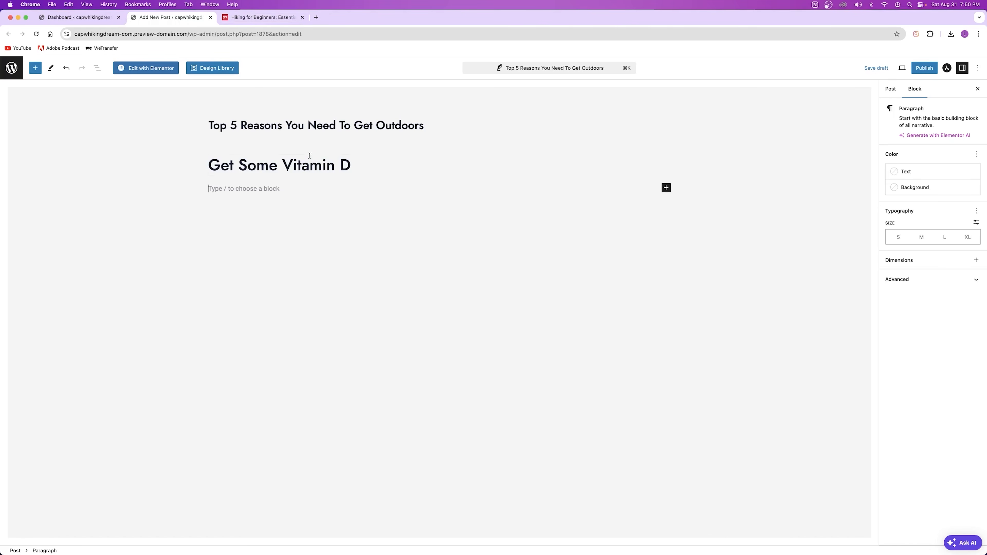
pyautogui.click(257, 18)
pyautogui.scroll(-7, 383, 200)
pyautogui.scroll(-10, 382, 199)
pyautogui.scroll(1, 381, 200)
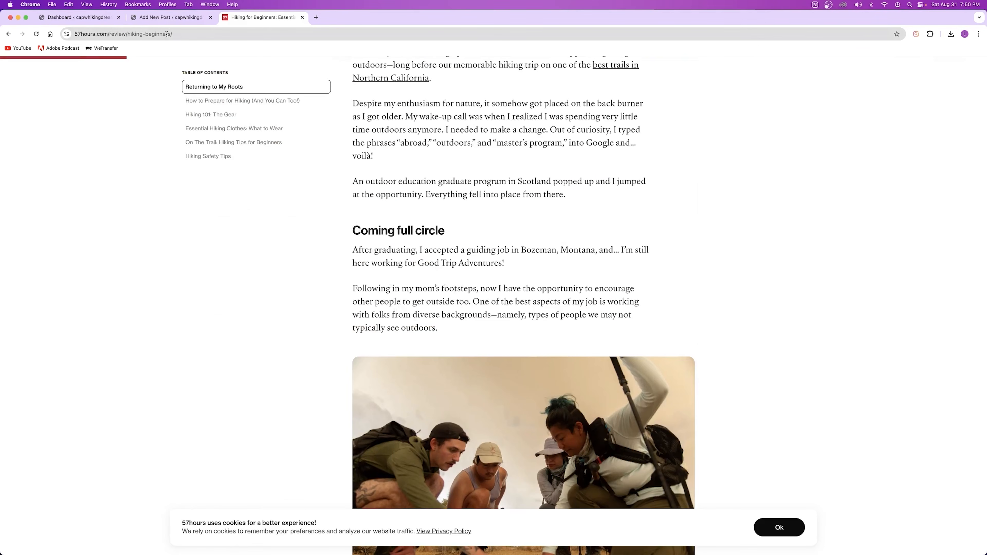
pyautogui.click(171, 18)
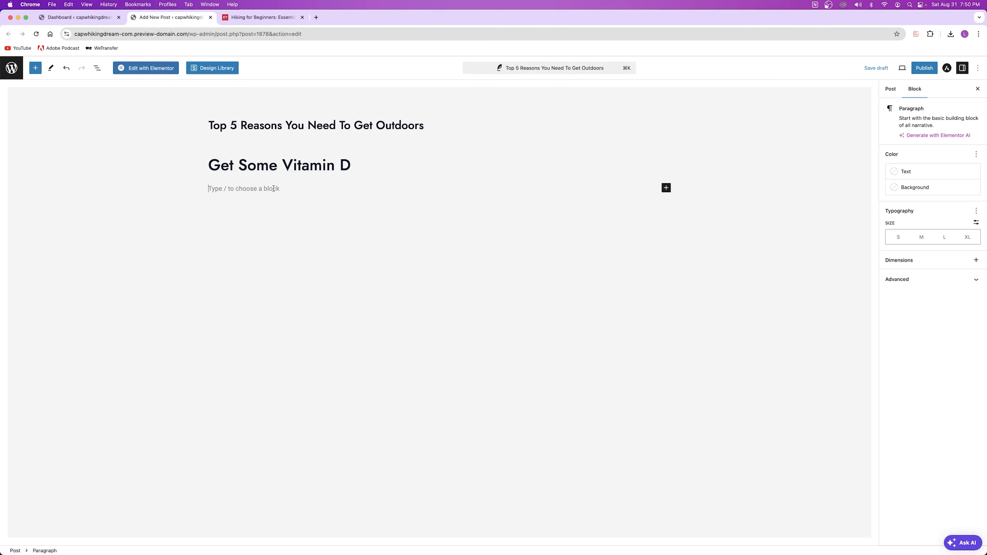
# - Paste the lorem ipsum text under the Get Some Vitamin D heading
pyautogui.click(255, 190)
pyautogui.press('super+v')
pyautogui.press('super+v')
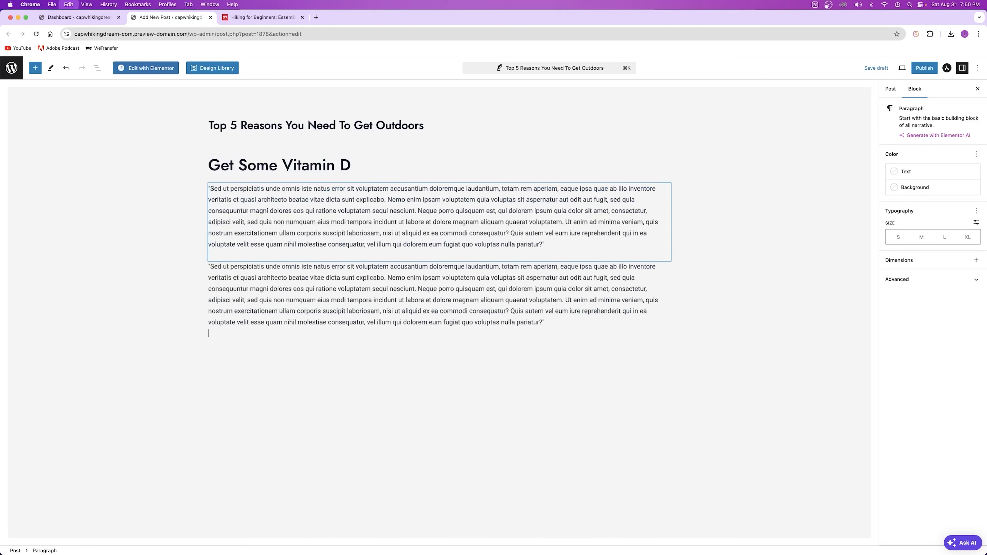
pyautogui.click(253, 255)
pyautogui.press('BackSpace')
# - Add a 'Calms your soul' heading followed by two pasted lorem ipsum paragraphs
pyautogui.press('Return')
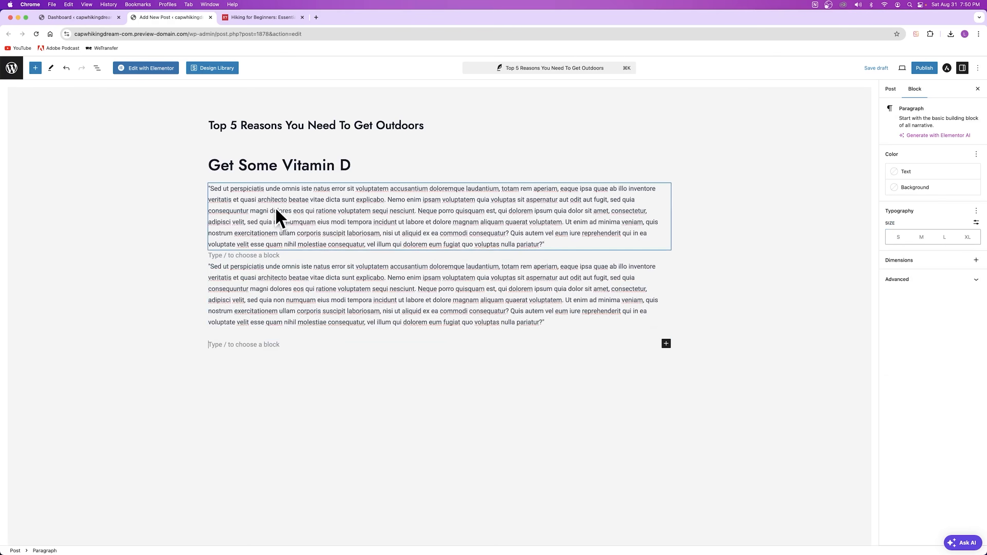
pyautogui.write('/head')
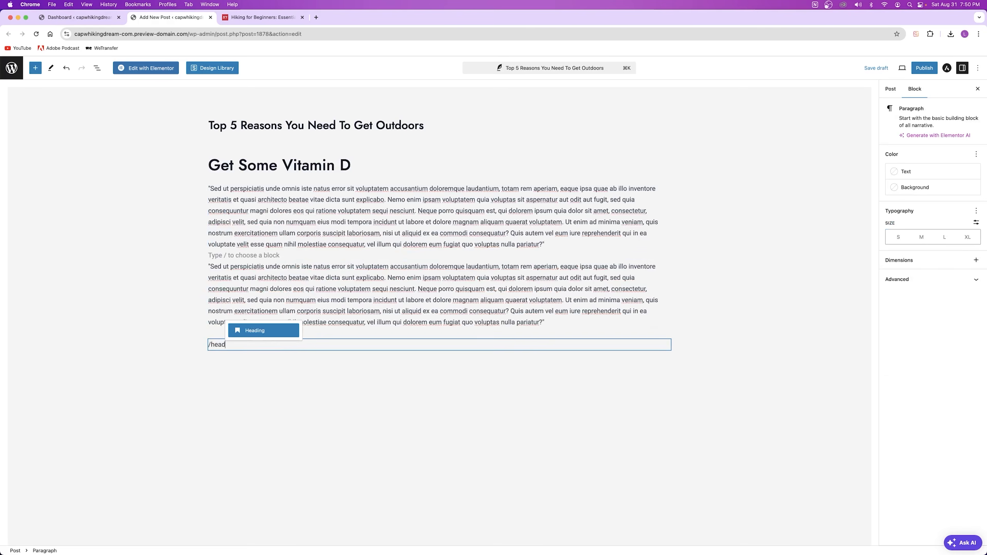
pyautogui.press('Return')
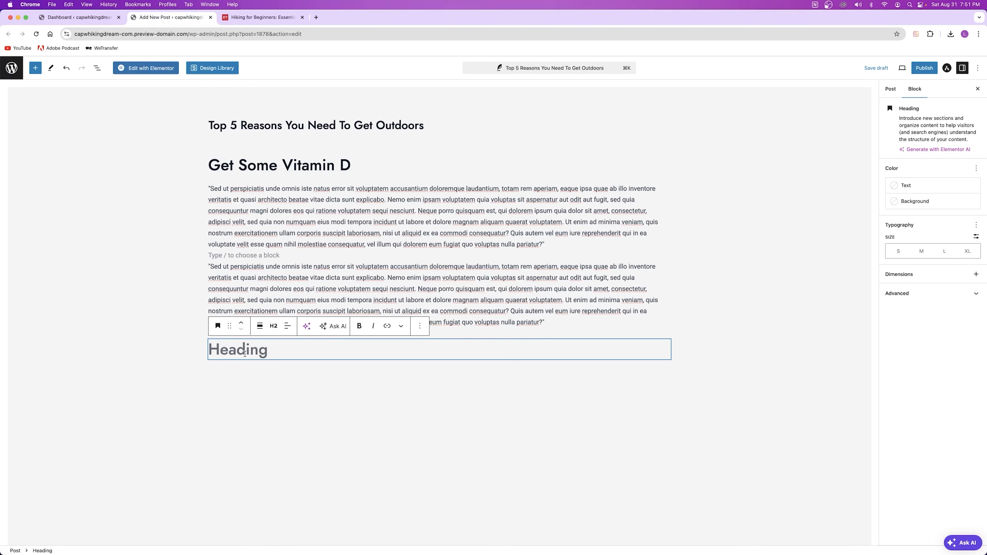
pyautogui.write('Calms your sould')
pyautogui.press('BackSpace')
pyautogui.press('Return')
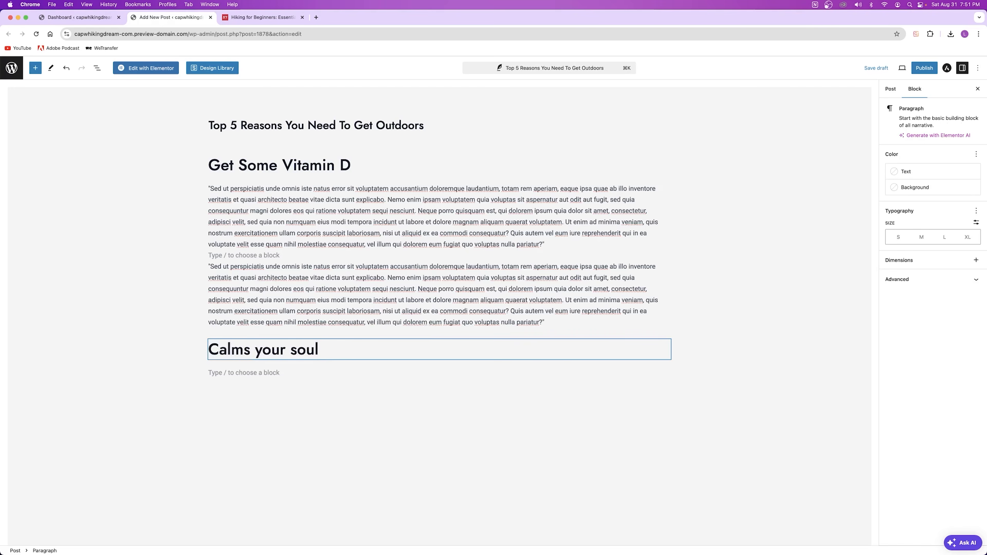
pyautogui.press('super+v')
pyautogui.press('Return')
pyautogui.press('super+v')
# - Add a '3rd point' heading with a pasted lorem ipsum paragraph beneath it
pyautogui.press('Return')
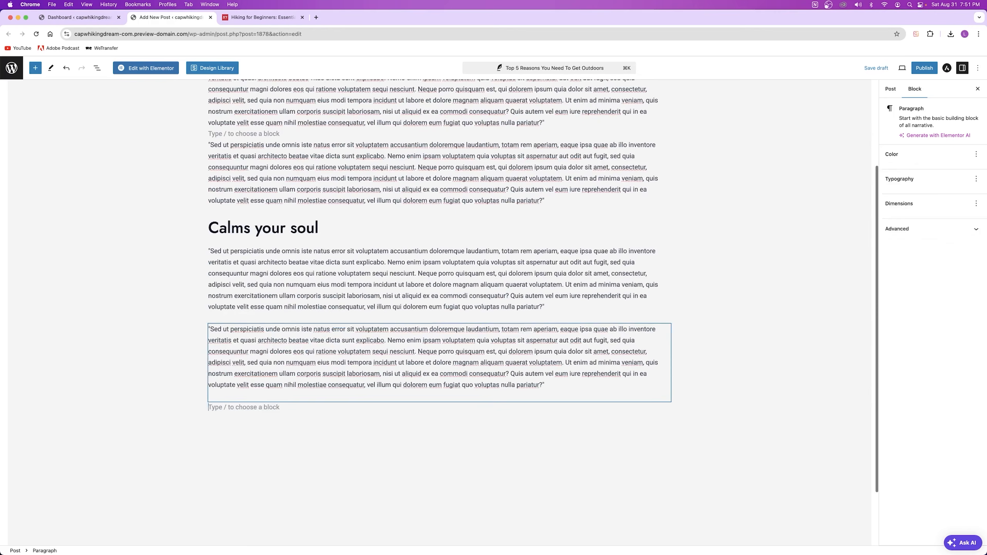
pyautogui.write('/head')
pyautogui.press('Return')
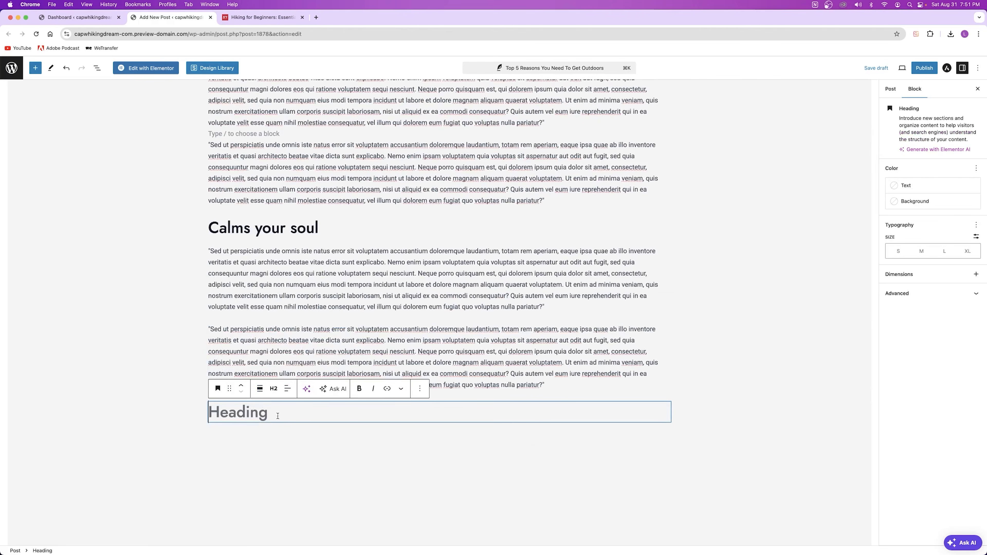
pyautogui.write('#rd point')
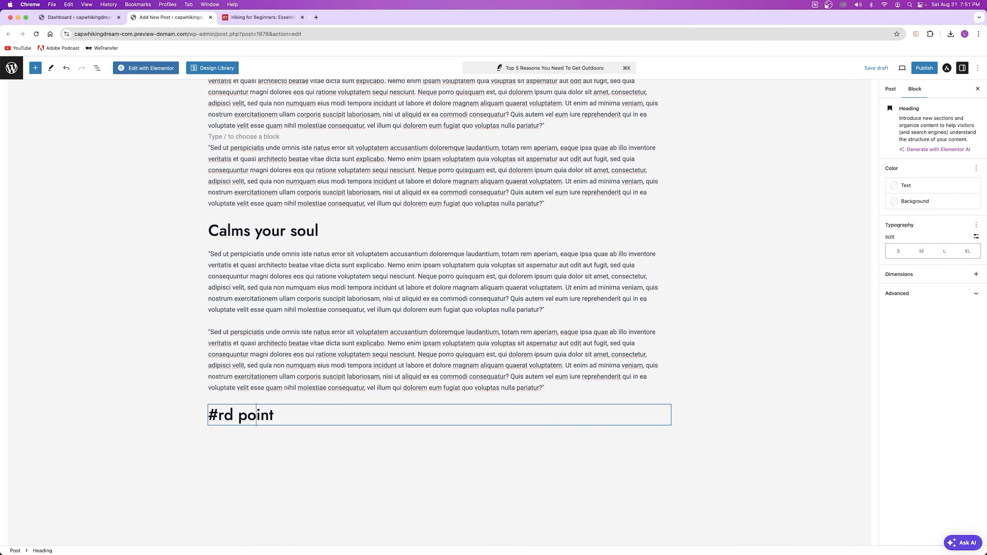
pyautogui.press('BackSpace')
pyautogui.write('3')
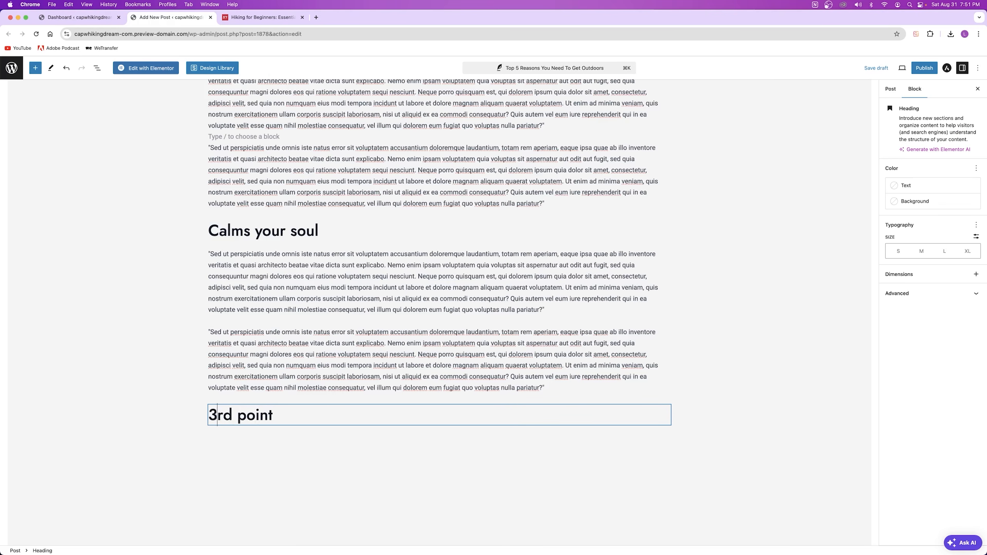
pyautogui.click(326, 417)
pyautogui.press('Return')
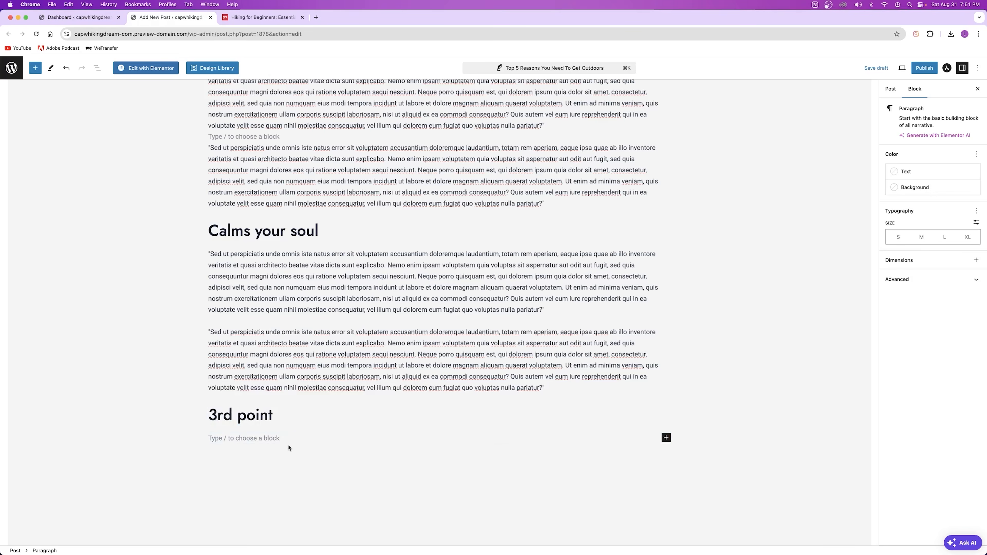
pyautogui.press('super+v')
pyautogui.press('super+v')
pyautogui.scroll(6, 272, 347)
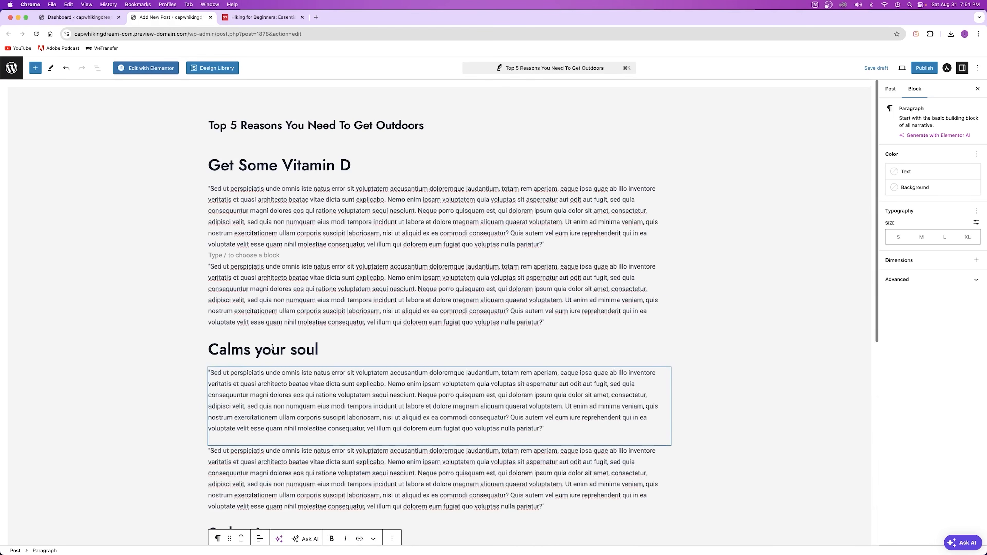
# - Split the lorem paragraphs at 'Ut enim', 'Neque porro' and 'sequi nesciunt' into shorter paragraphs
pyautogui.click(567, 222)
pyautogui.press('Return')
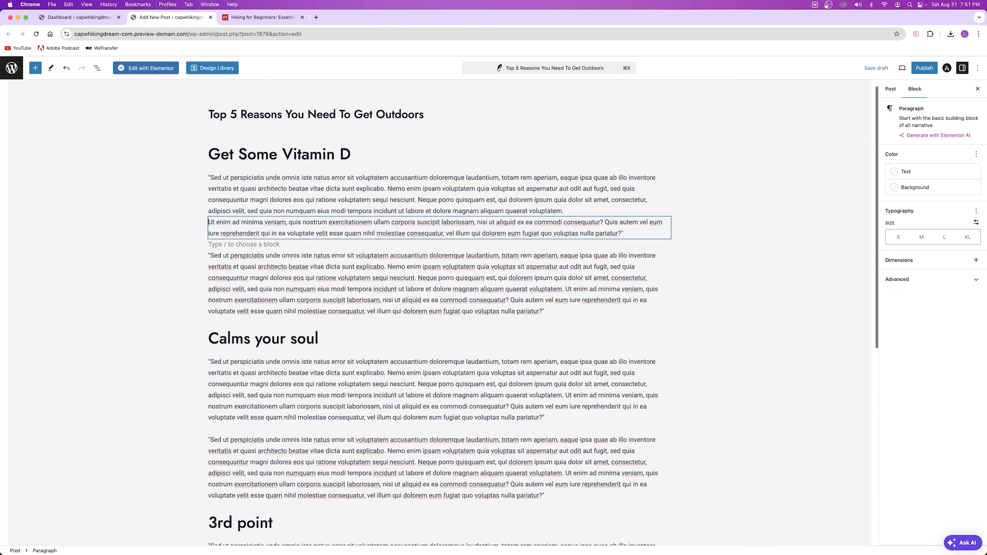
pyautogui.press('Return')
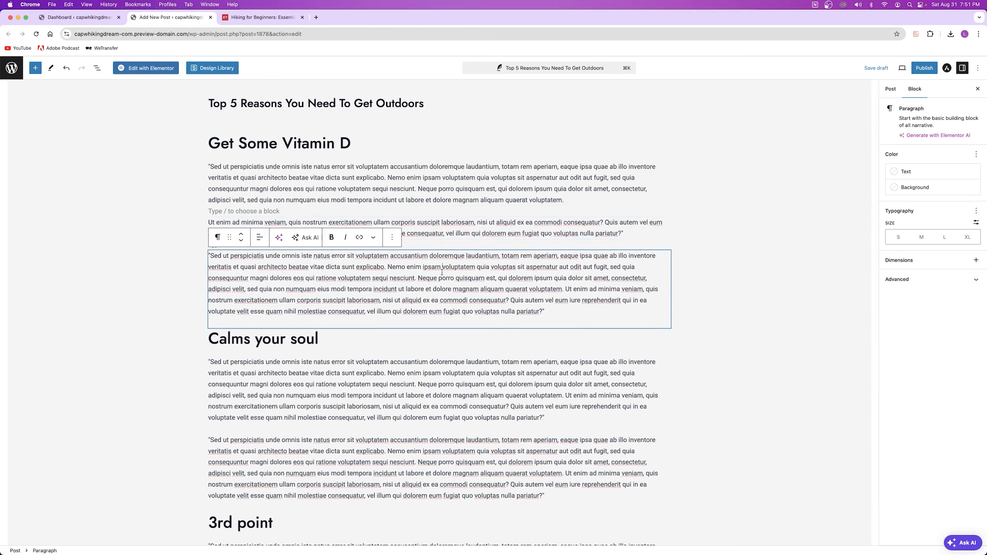
pyautogui.scroll(-5, 417, 282)
pyautogui.click(419, 267)
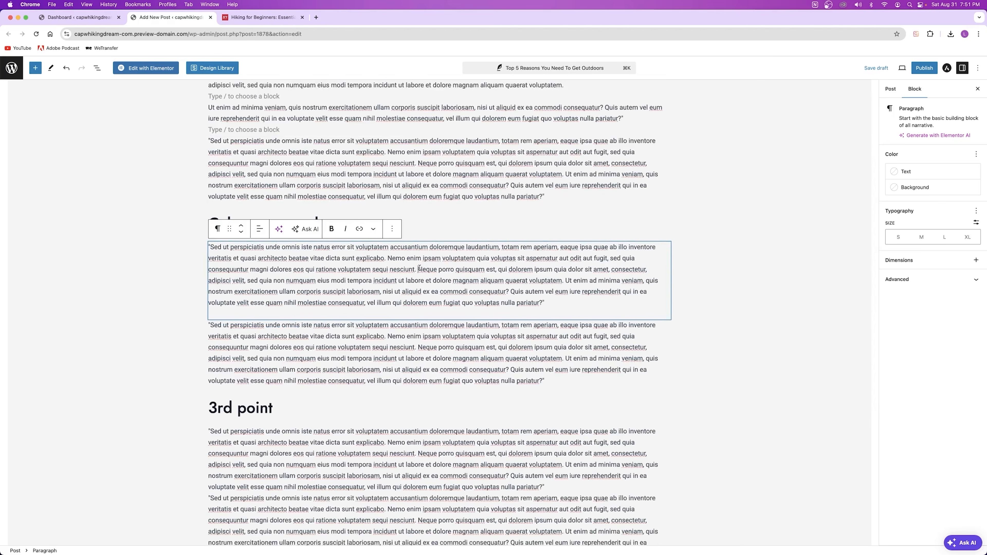
pyautogui.press('Return')
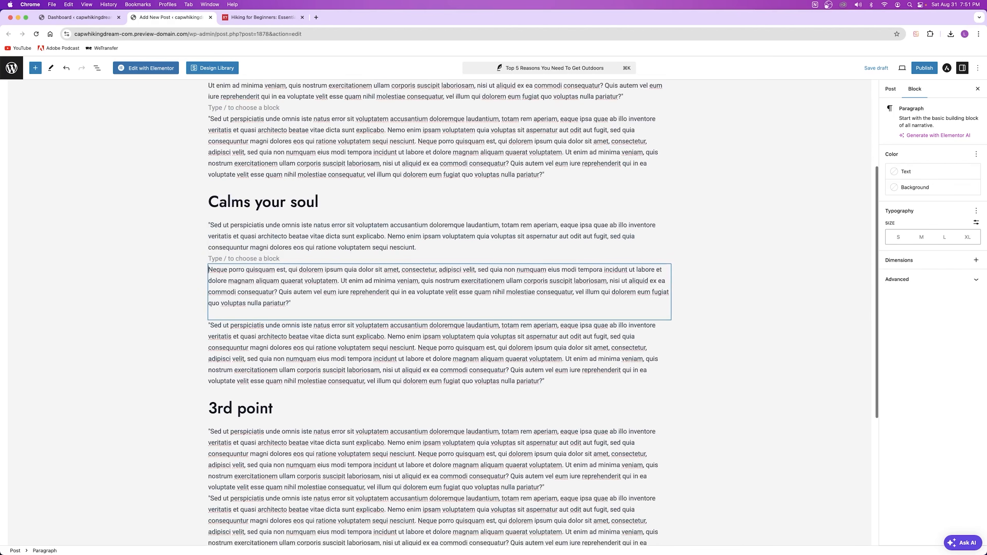
pyautogui.click(373, 348)
pyautogui.press('Return')
pyautogui.press('Return')
pyautogui.scroll(-10, 498, 223)
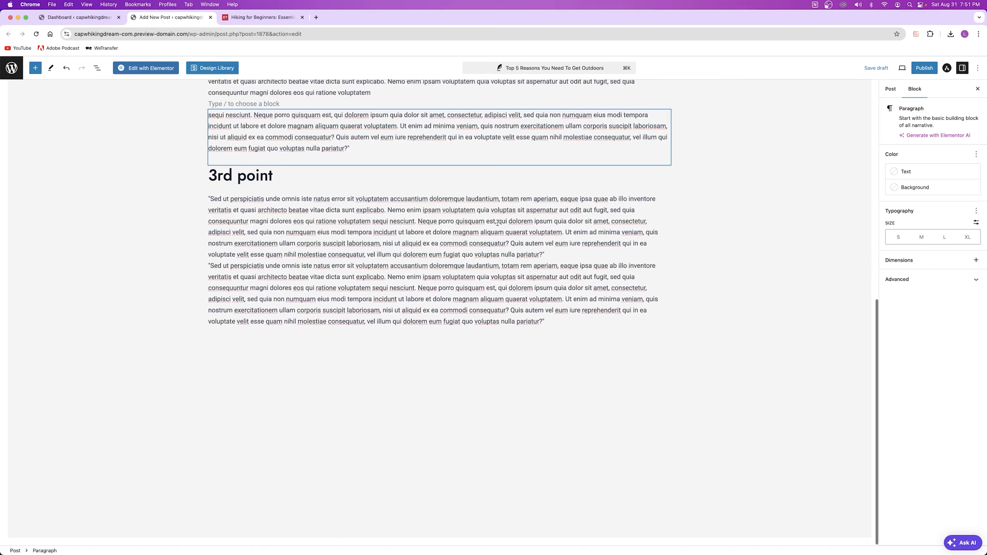
pyautogui.scroll(10, 494, 222)
pyautogui.scroll(-10, 488, 221)
# - Insert an empty image block after the last 3rd point paragraph using /image
pyautogui.click(272, 334)
pyautogui.press('Return')
pyautogui.write('/image')
pyautogui.press('Return')
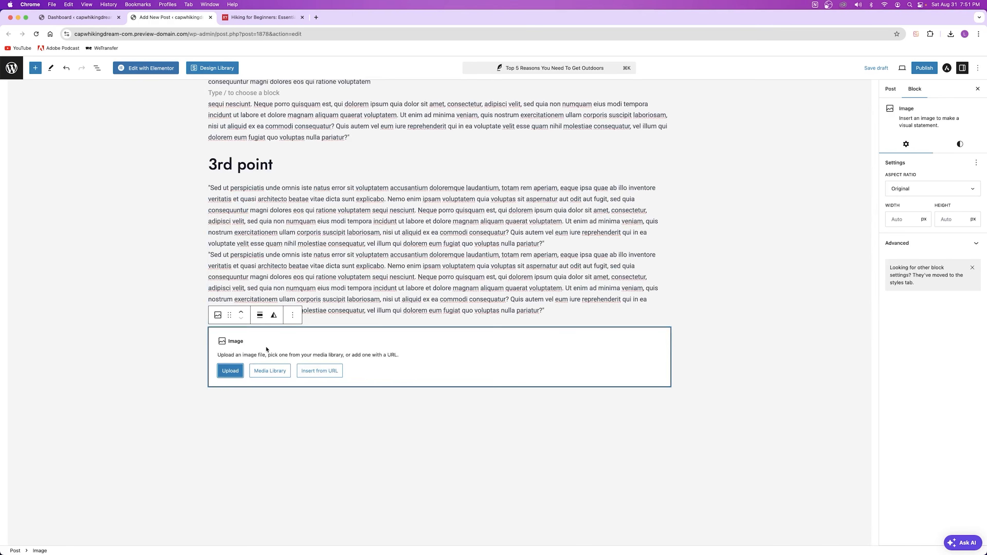
# - Insert the sunset hiker photo from the media library into the image block
pyautogui.click(270, 371)
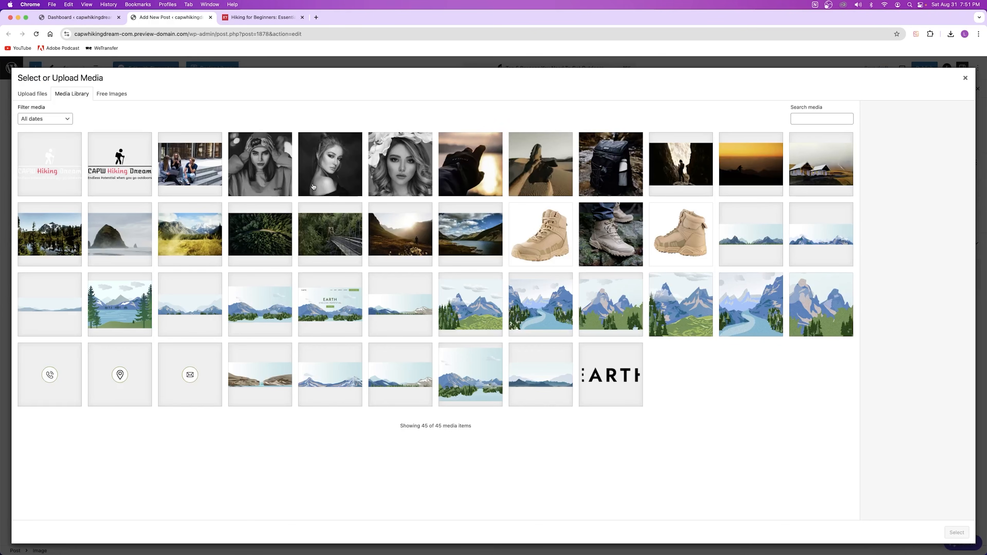
pyautogui.click(380, 237)
pyautogui.click(956, 532)
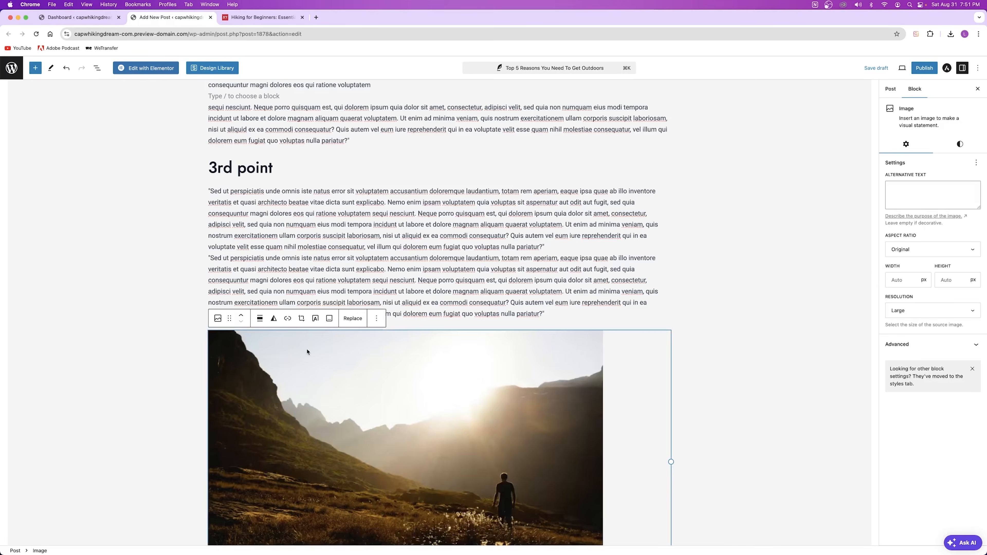
pyautogui.scroll(-3, 304, 352)
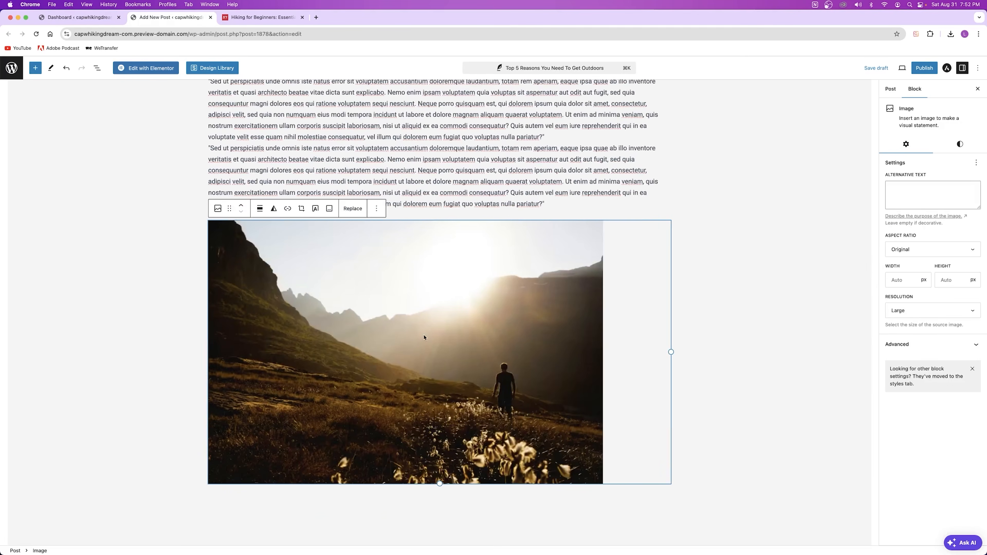
pyautogui.click(424, 336)
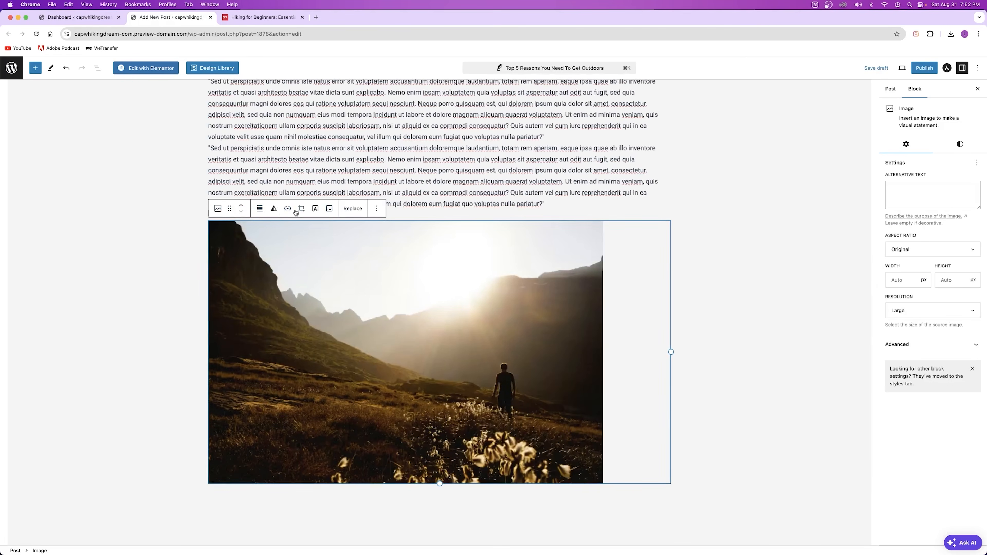
# - Set the image alignment to full width, then wide width, and leave cropping unchanged
pyautogui.click(259, 209)
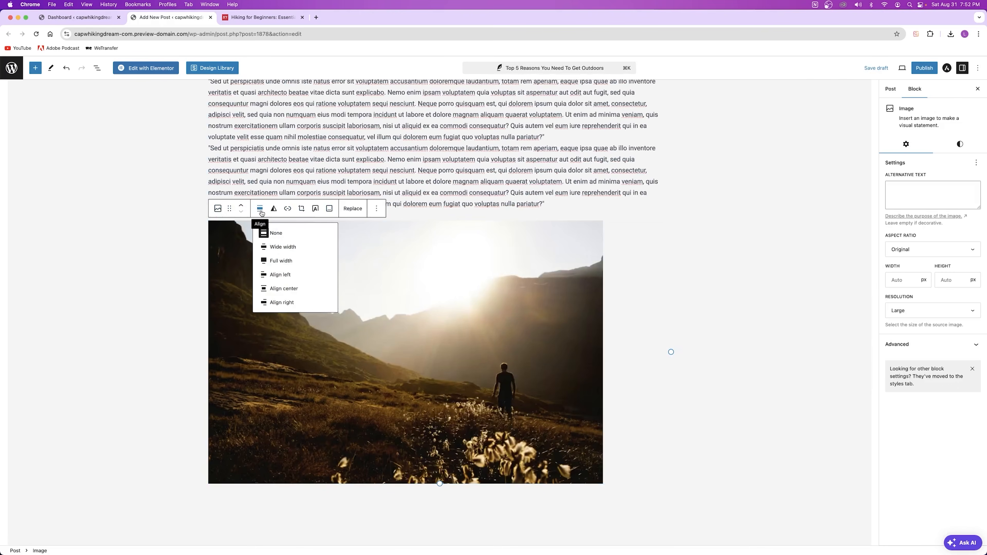
pyautogui.click(282, 261)
pyautogui.click(59, 208)
pyautogui.click(91, 247)
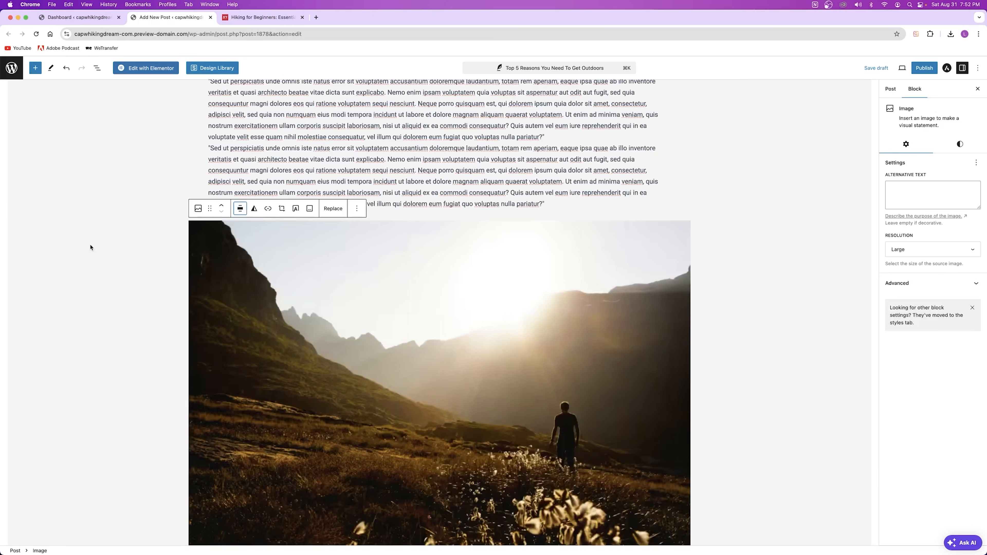
pyautogui.click(286, 211)
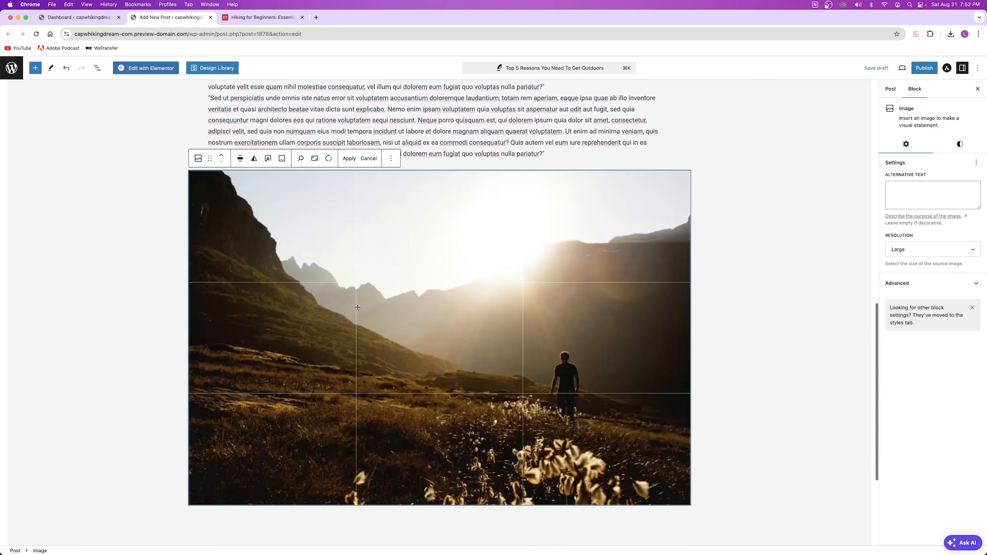
pyautogui.click(369, 158)
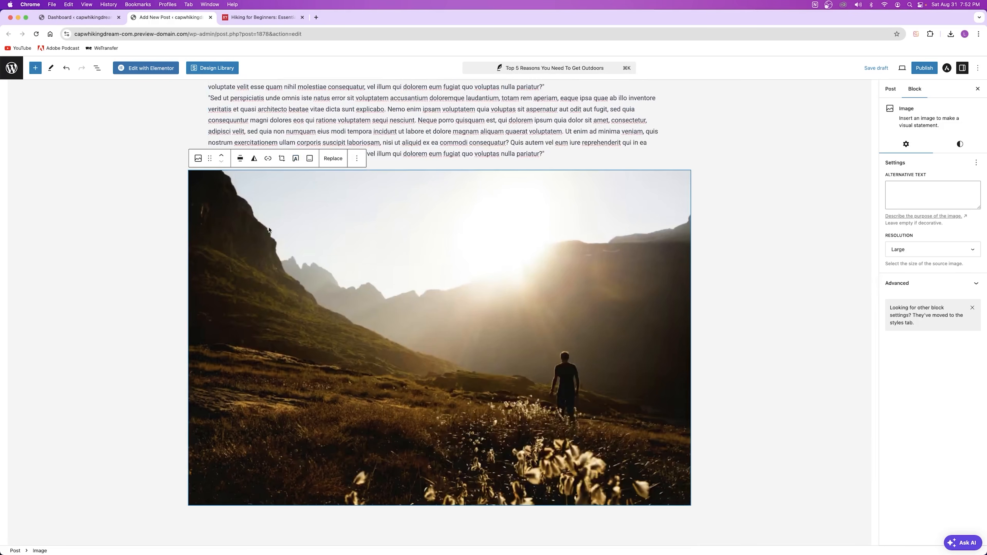
# - Delete the image block and type a gibberish test paragraph below the last paragraph
pyautogui.click(357, 159)
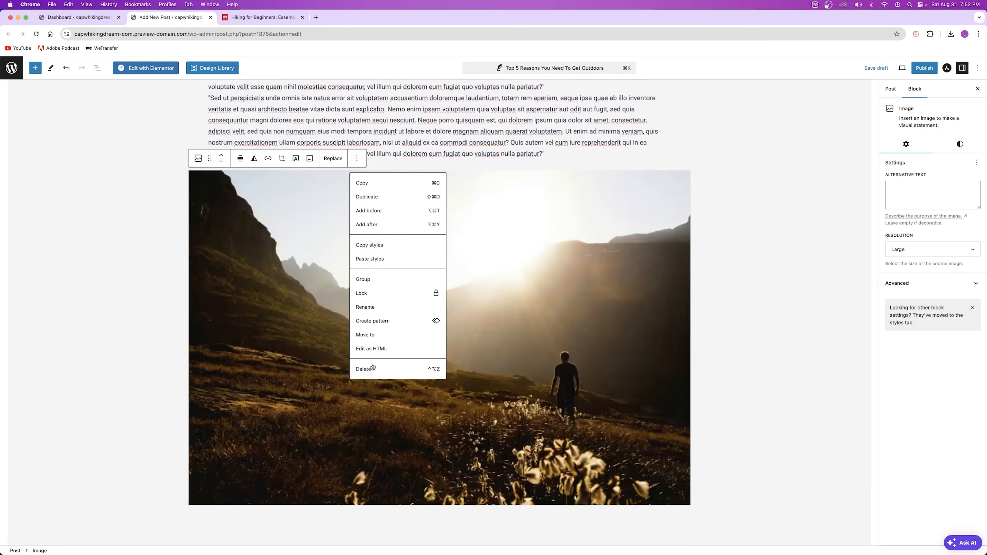
pyautogui.click(363, 368)
pyautogui.click(35, 67)
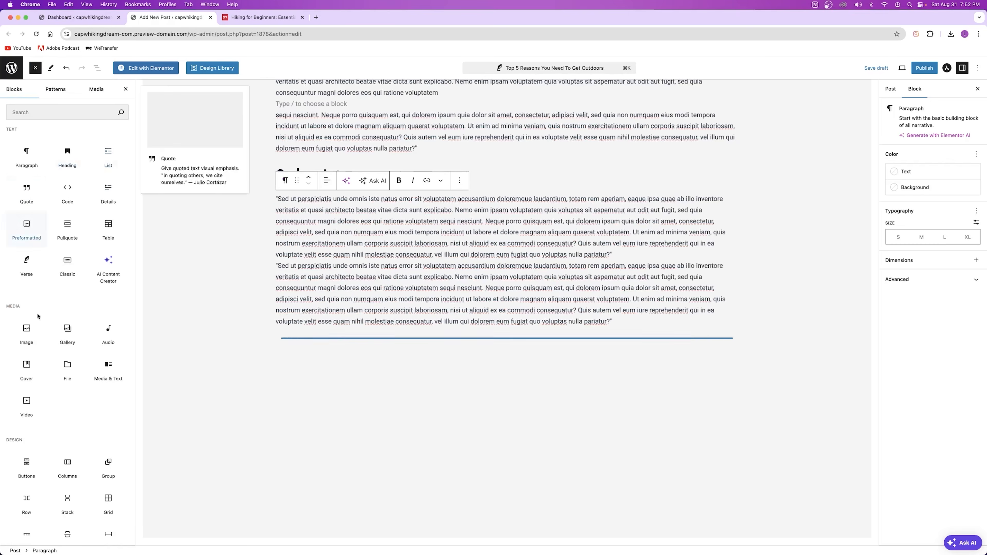
pyautogui.scroll(-5, 68, 342)
pyautogui.scroll(3, 67, 349)
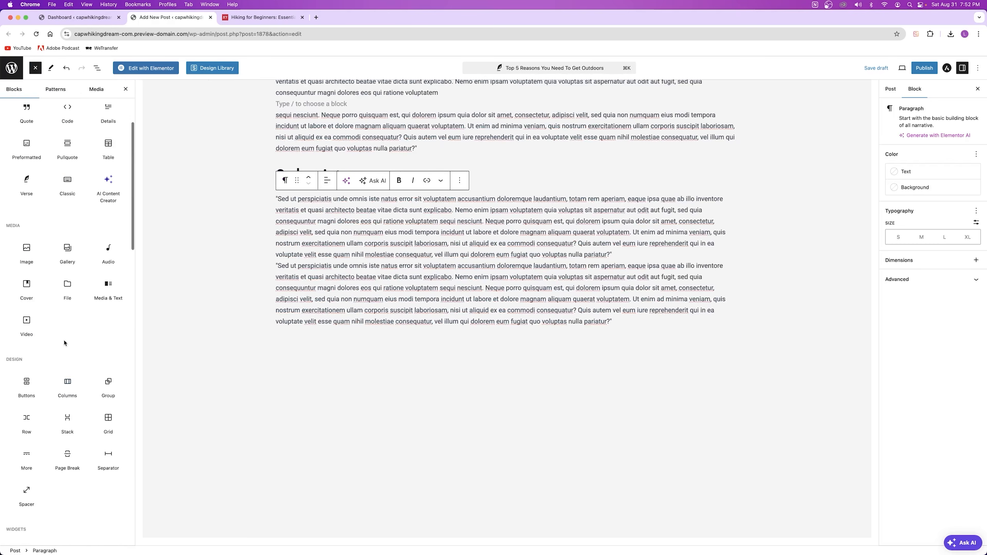
pyautogui.click(282, 344)
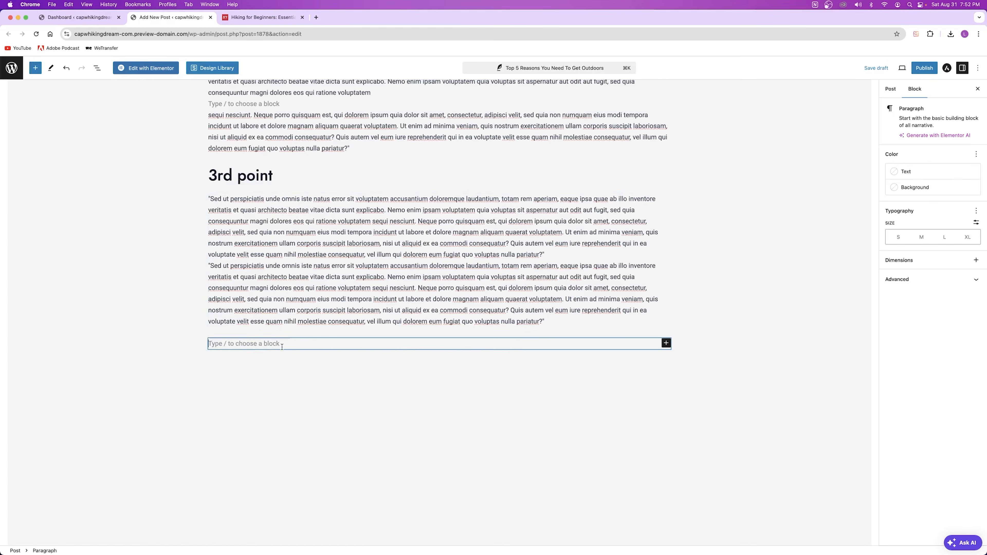
pyautogui.write('asldkfj;alskjdfl;kasjdf')
pyautogui.press('Return')
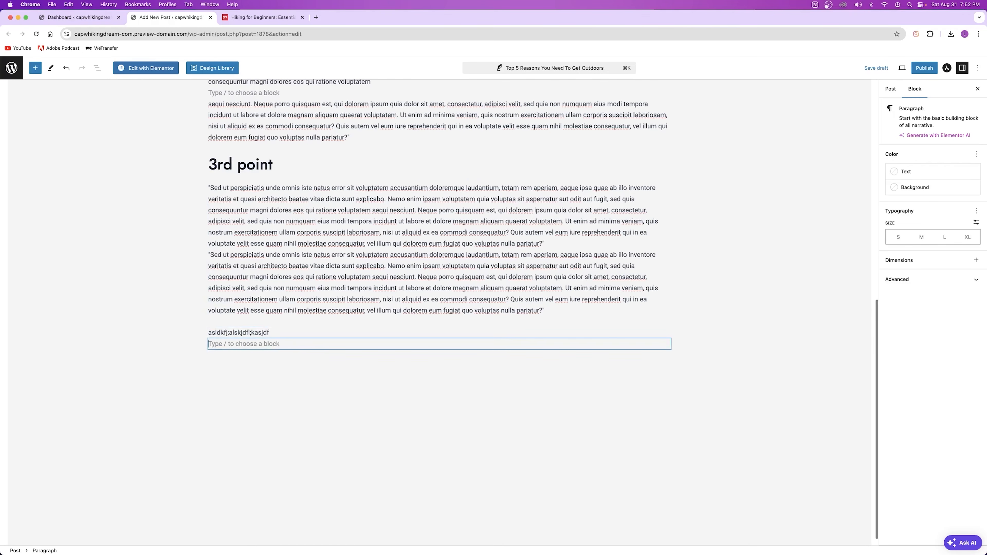
# - Turn the next block into a bulleted list with nested gibberish items
pyautogui.write('/bu')
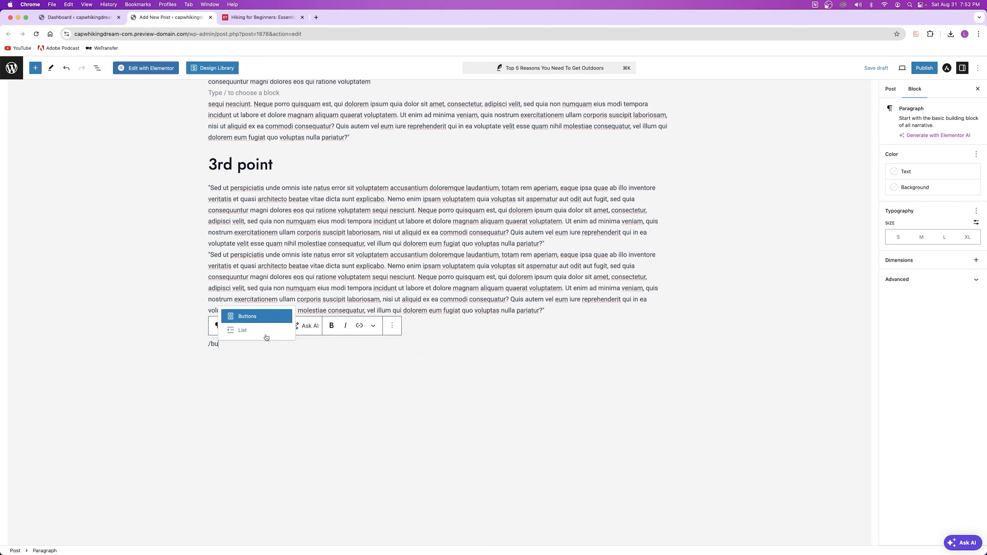
pyautogui.click(242, 330)
pyautogui.write('asdfasdfasdfa')
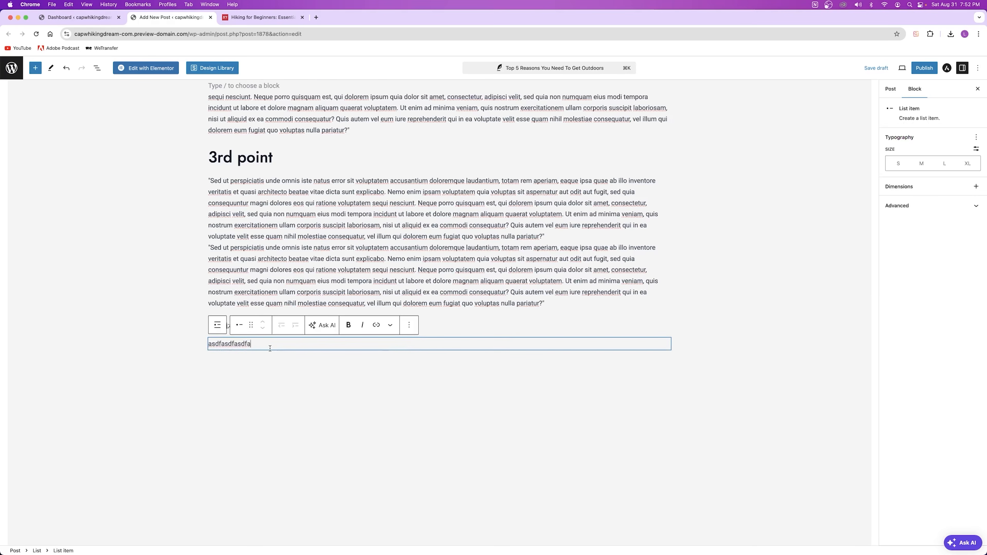
pyautogui.press('Return')
pyautogui.press('Tab')
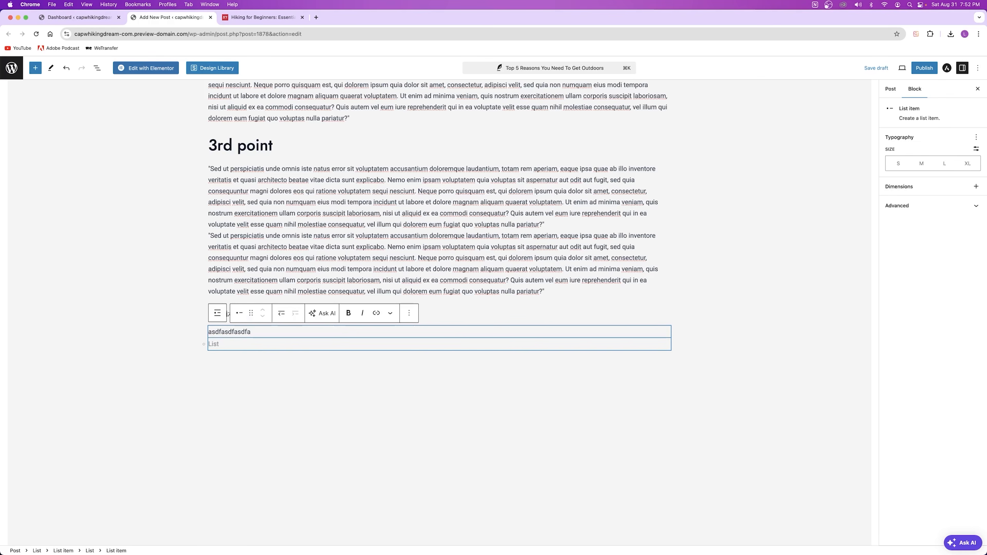
pyautogui.write('a;slkdfja;lskjdfasdf')
pyautogui.press('Return')
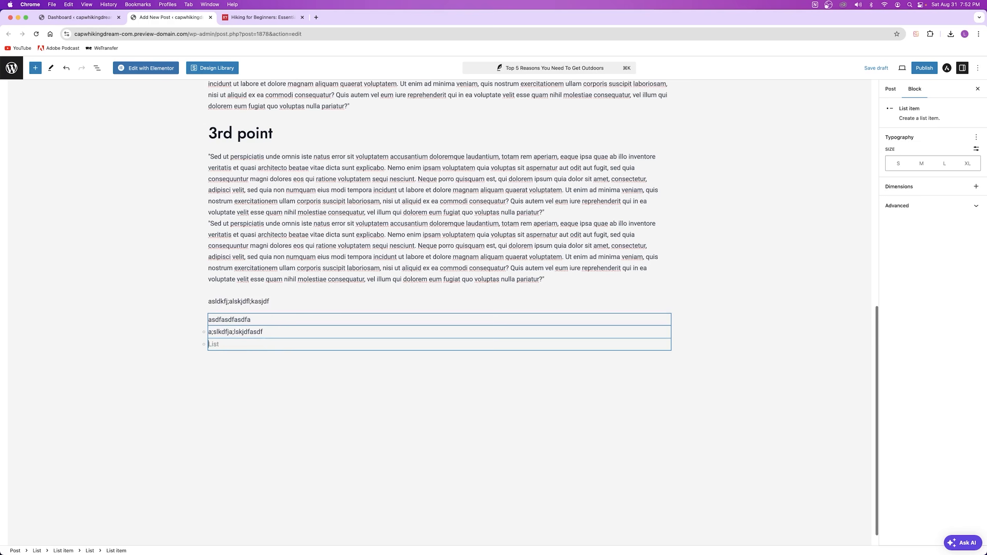
pyautogui.write('alksjdf;alksdjfhasdf')
pyautogui.press('Return')
pyautogui.press('Tab')
pyautogui.write('alksdjfhalksjdhfakljshdf')
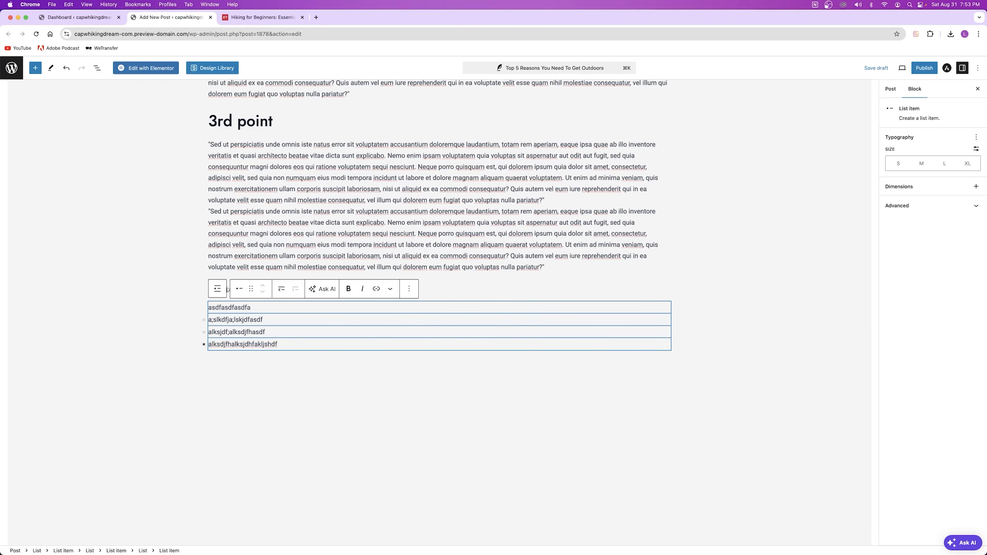
pyautogui.click(286, 356)
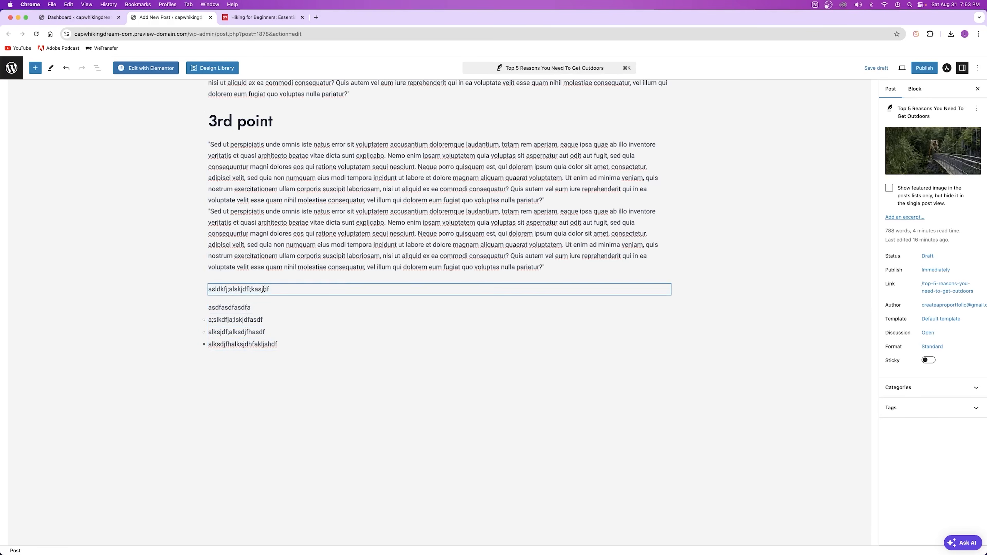
# - Delete the leftover gibberish paragraph through its block options
pyautogui.click(264, 289)
pyautogui.click(392, 271)
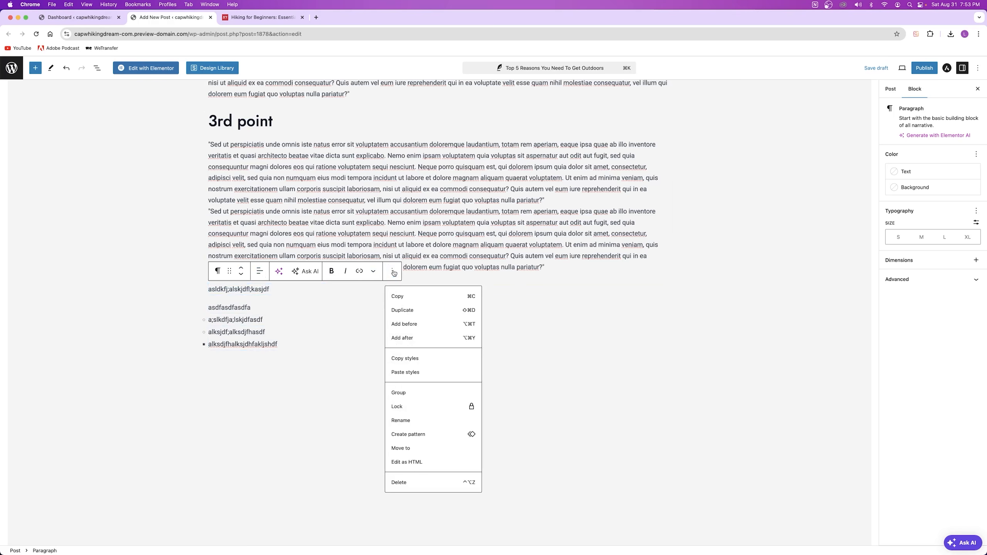
pyautogui.click(415, 482)
# - Delete the gibberish list items one by one, including 'asdfasdfasdfa'
pyautogui.click(273, 312)
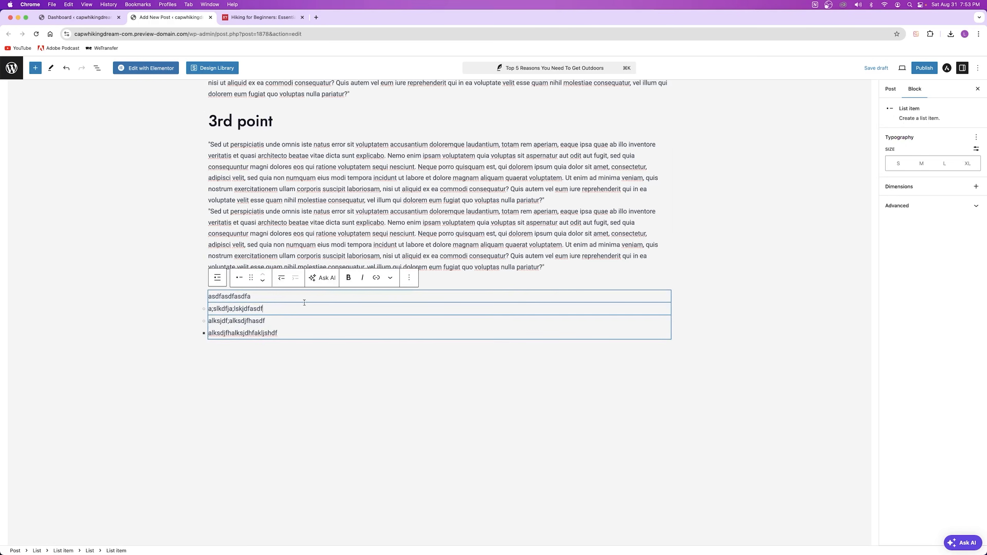
pyautogui.click(408, 278)
pyautogui.click(417, 463)
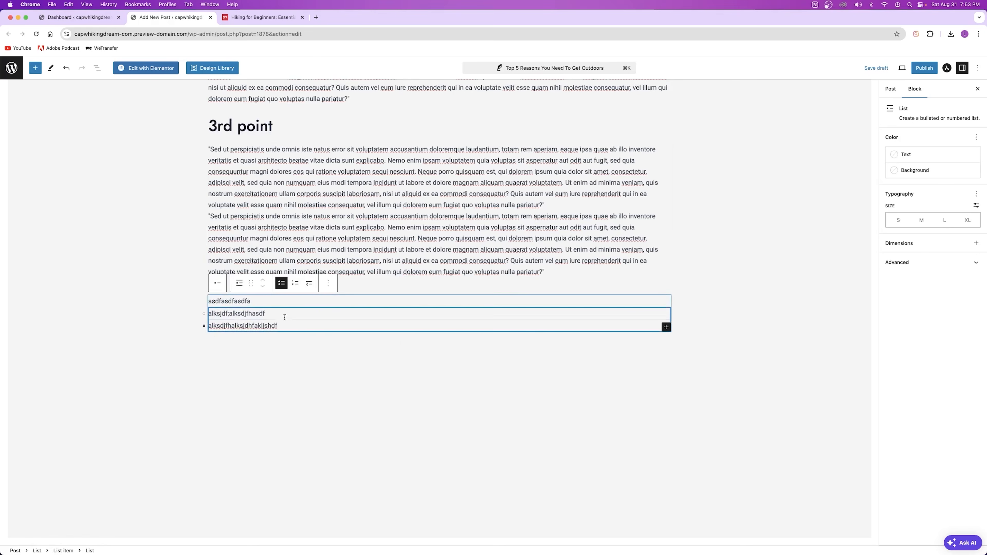
pyautogui.click(217, 337)
pyautogui.click(268, 327)
pyautogui.click(410, 287)
pyautogui.click(415, 453)
pyautogui.click(249, 314)
pyautogui.click(409, 283)
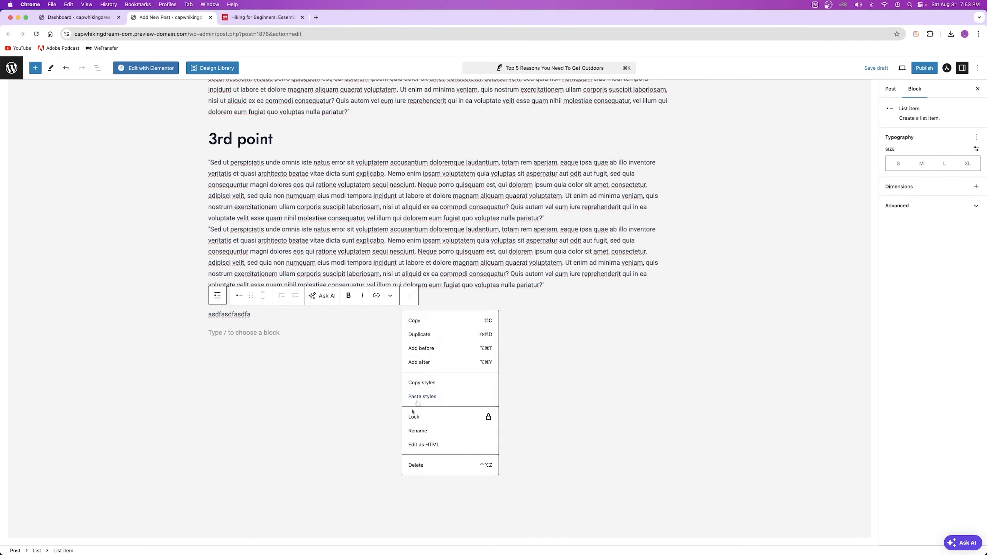
pyautogui.click(415, 465)
pyautogui.scroll(20, 249, 323)
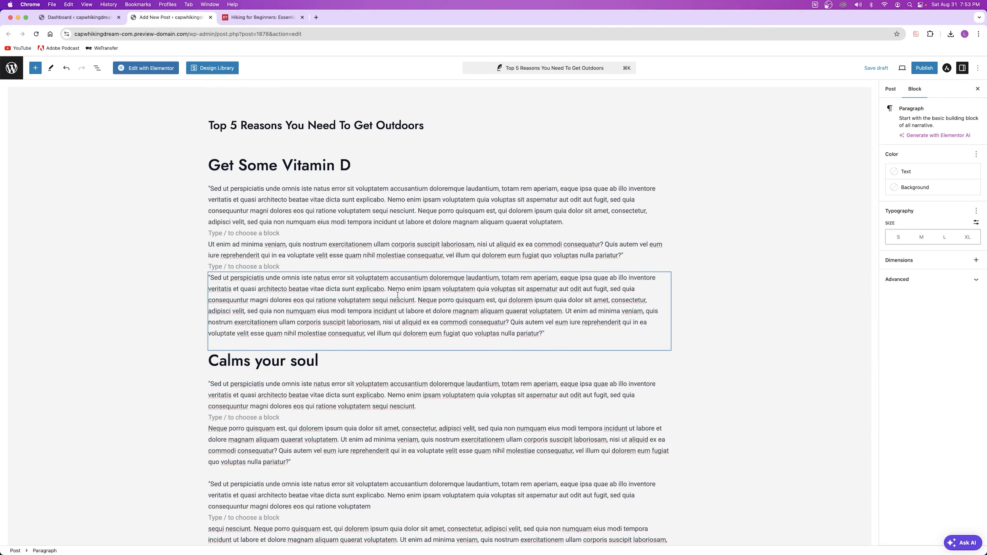
# - Create a new Hiking category in the Post settings and assign it to the post
pyautogui.scroll(-2, 322, 274)
pyautogui.scroll(2, 322, 274)
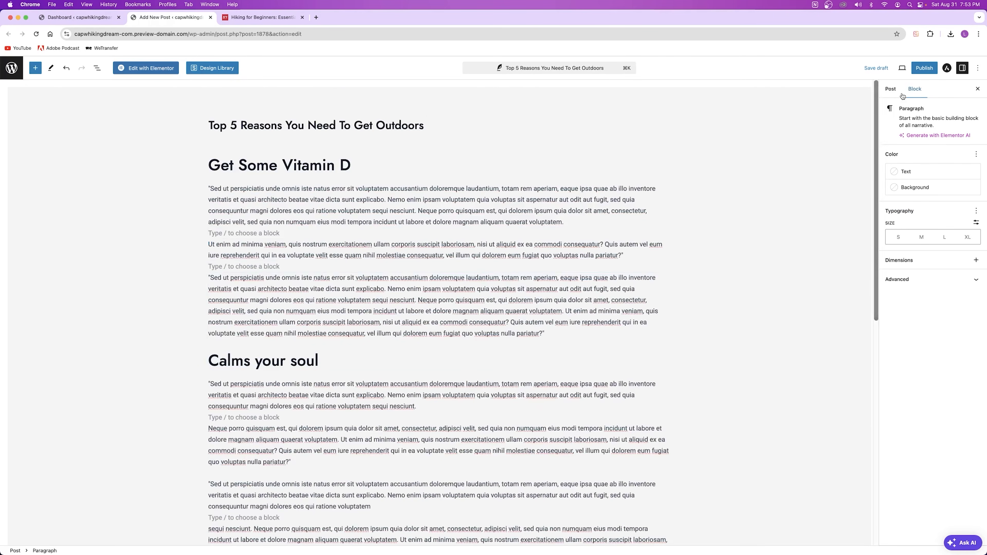
pyautogui.click(890, 88)
pyautogui.scroll(-12, 322, 219)
pyautogui.scroll(12, 315, 210)
pyautogui.scroll(-12, 306, 199)
pyautogui.scroll(12, 306, 199)
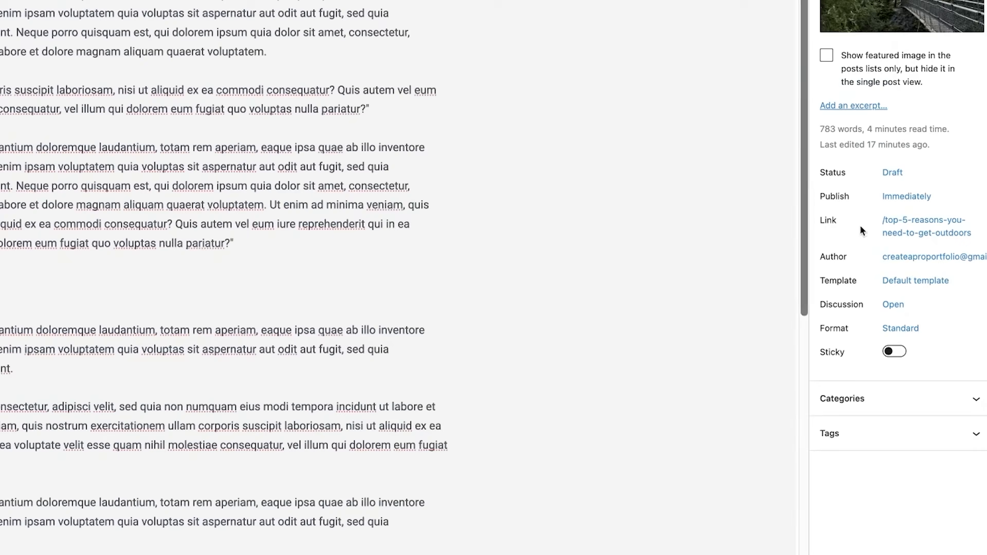
pyautogui.click(913, 387)
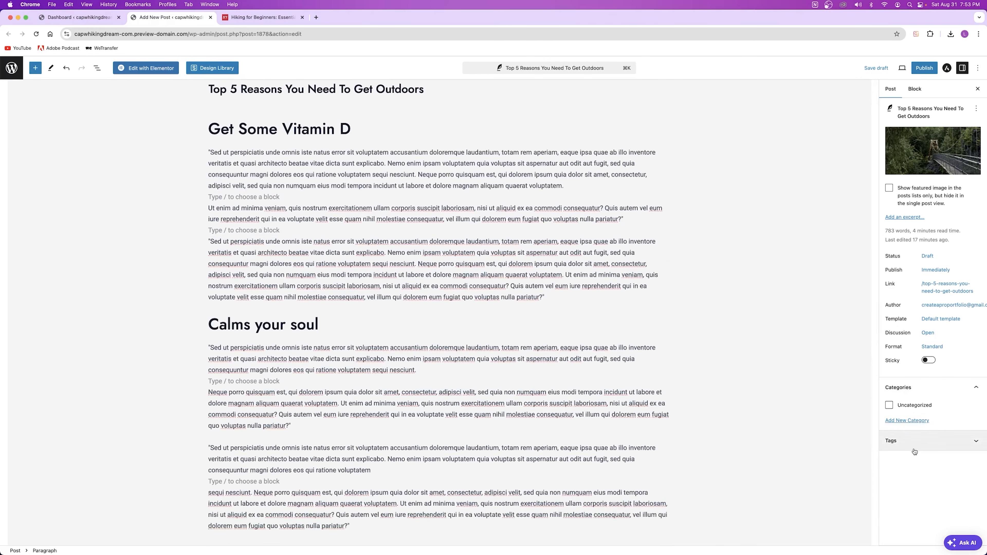
pyautogui.click(903, 422)
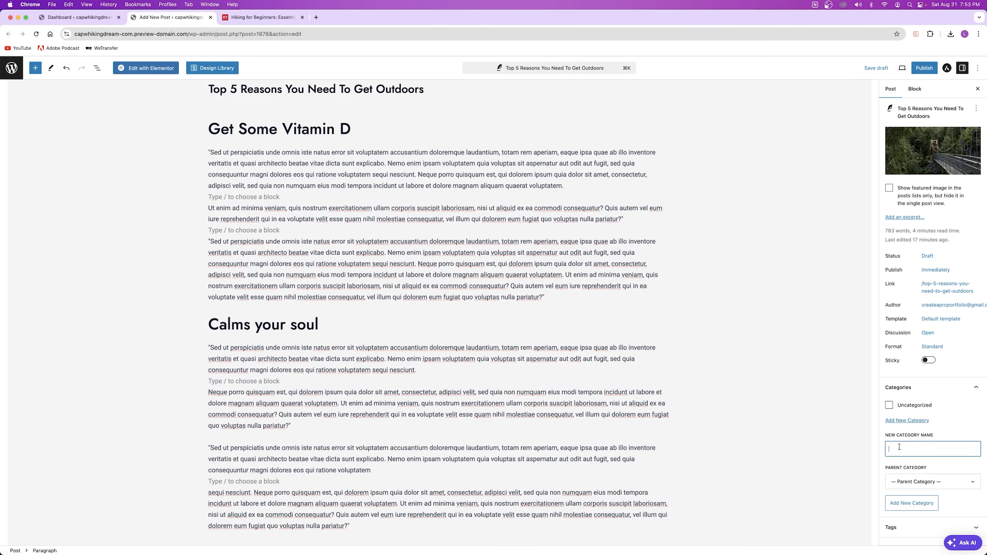
pyautogui.scroll(2, 250, 120)
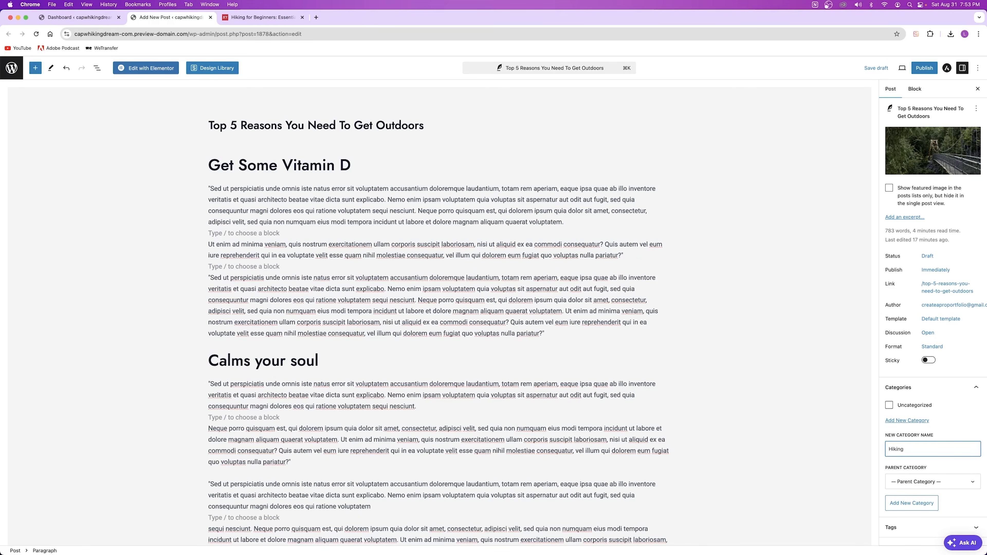
pyautogui.write('Hiking')
pyautogui.press('Return')
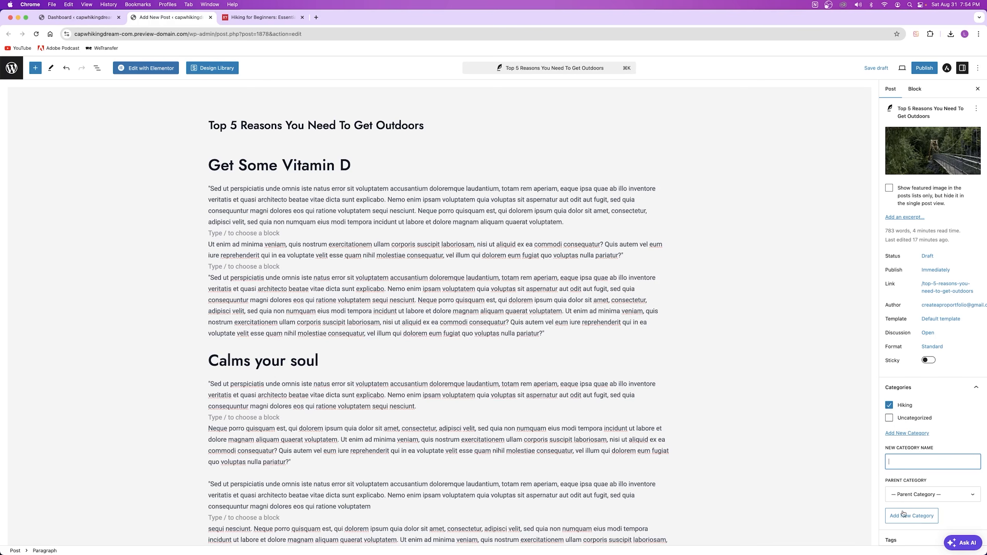
# - Add the tags Outdoors, Hiking and Vitamin D, then collapse the Categories panel
pyautogui.scroll(-1, 908, 509)
pyautogui.click(894, 535)
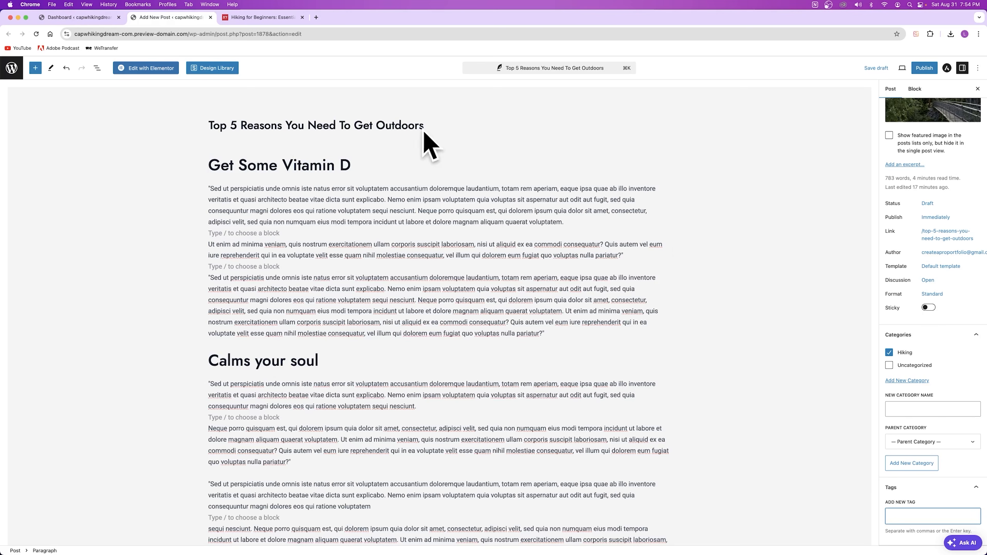
pyautogui.press('Return')
pyautogui.write('Hiking')
pyautogui.press('Return')
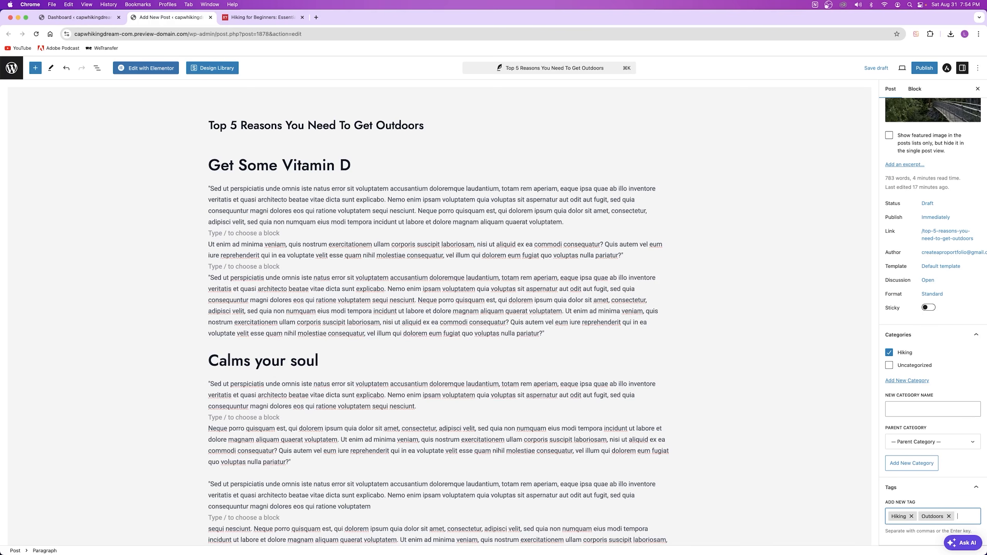
pyautogui.write('Vitamin D')
pyautogui.press('Return')
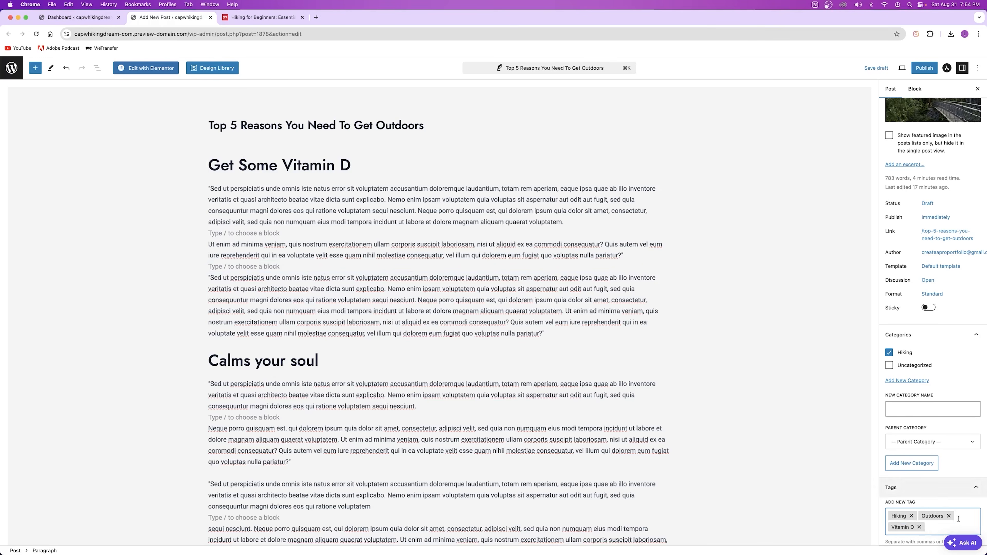
pyautogui.scroll(2, 912, 490)
pyautogui.click(911, 382)
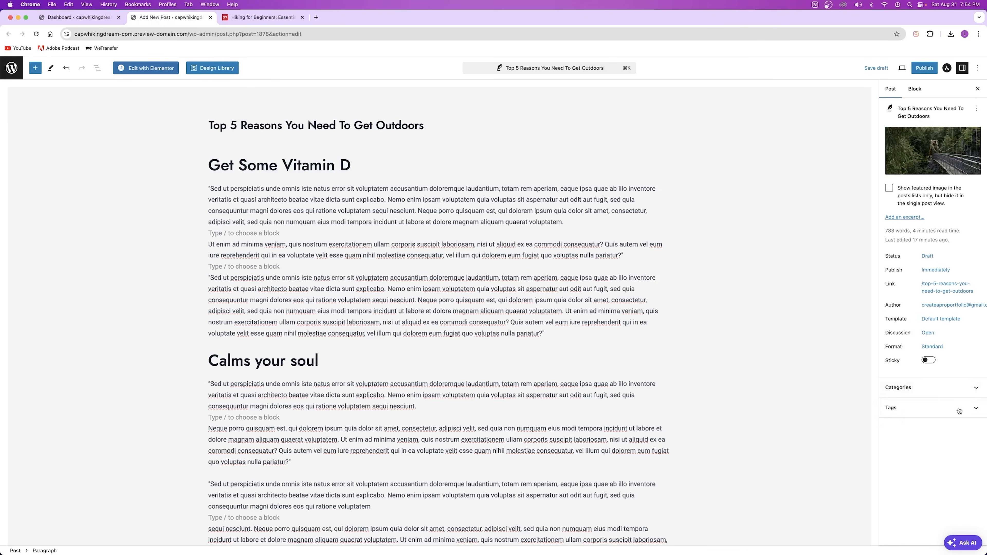
# - Publish the post and close the post-publish summary
pyautogui.click(924, 67)
pyautogui.click(905, 69)
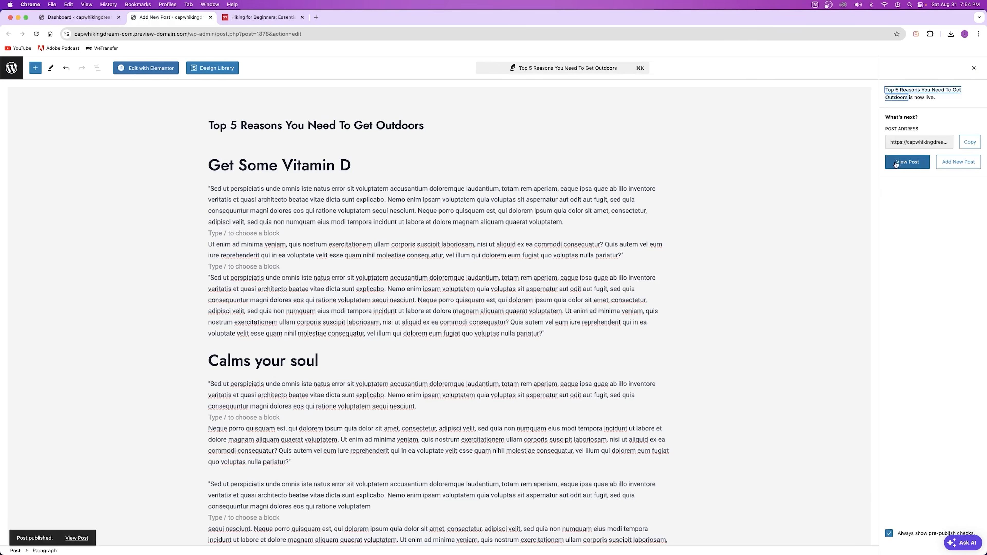
pyautogui.click(973, 70)
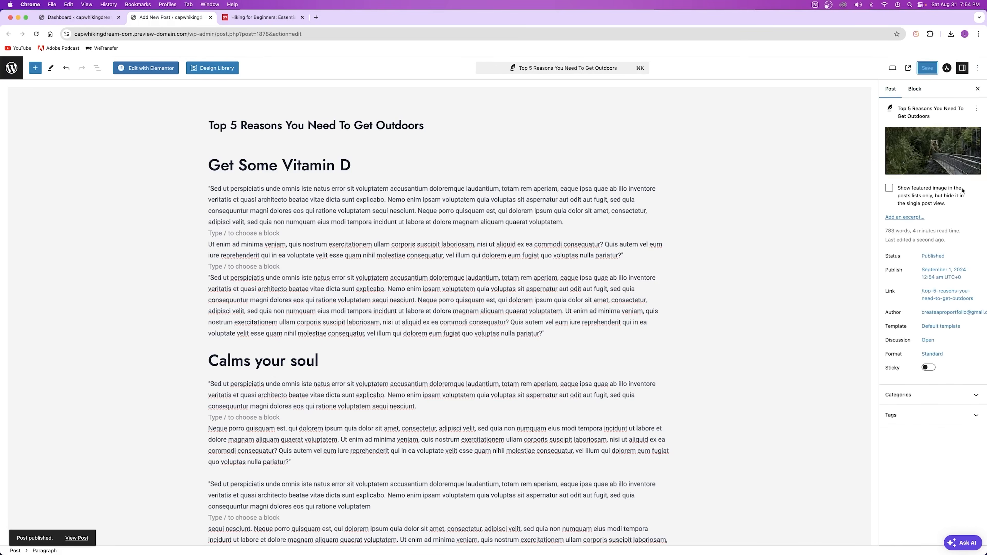
# - View the live post and dismiss the Hostinger preview banner
pyautogui.click(908, 69)
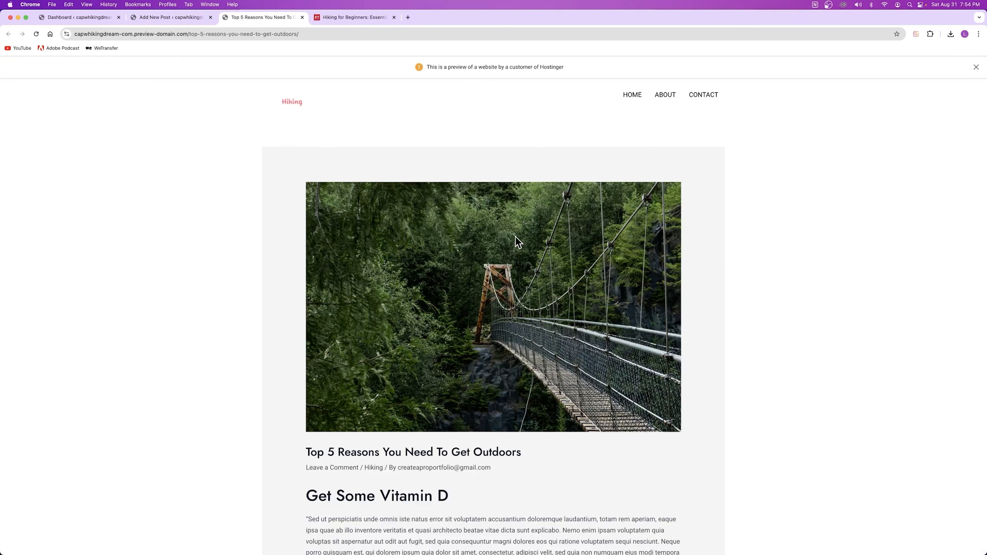
pyautogui.click(975, 69)
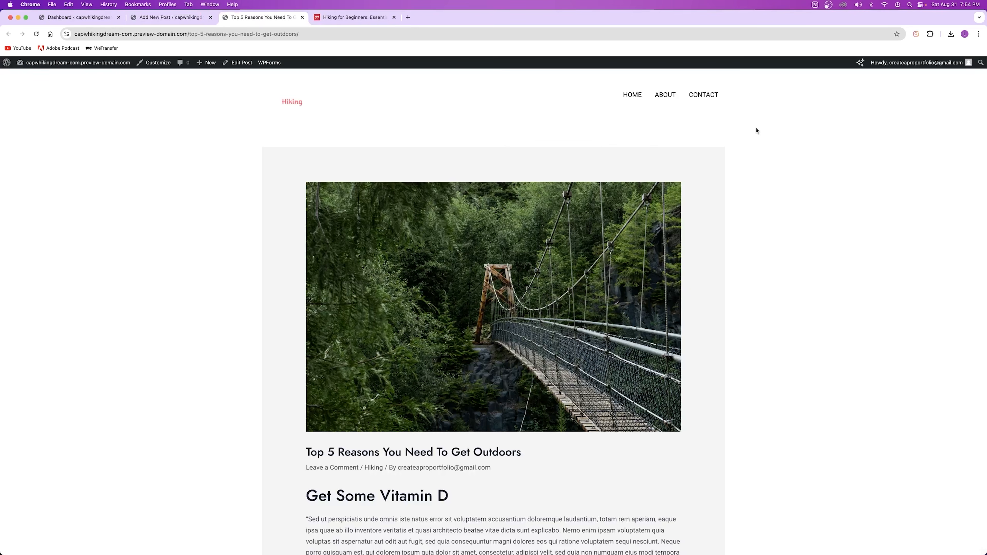
pyautogui.scroll(-3, 756, 130)
pyautogui.scroll(-5, 467, 264)
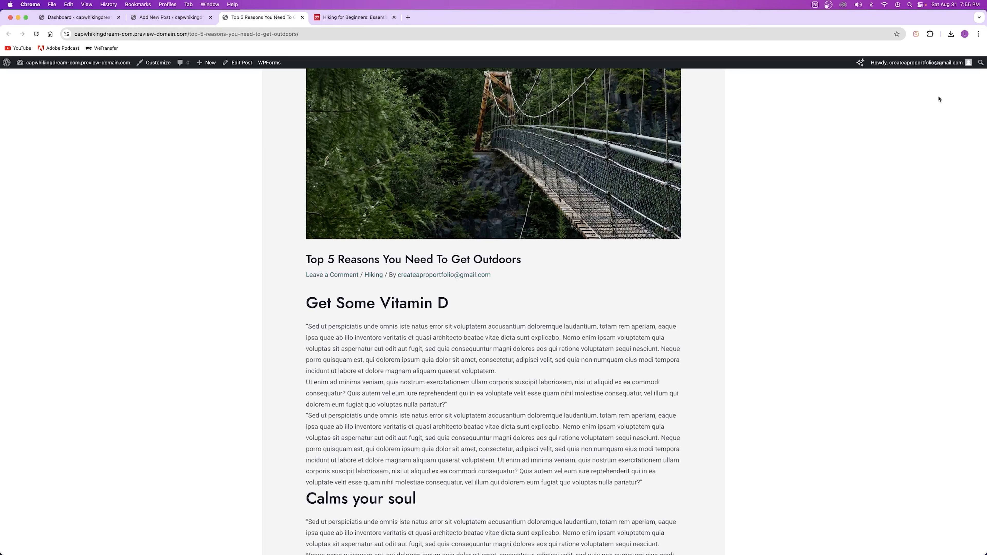
pyautogui.moveTo(925, 63)
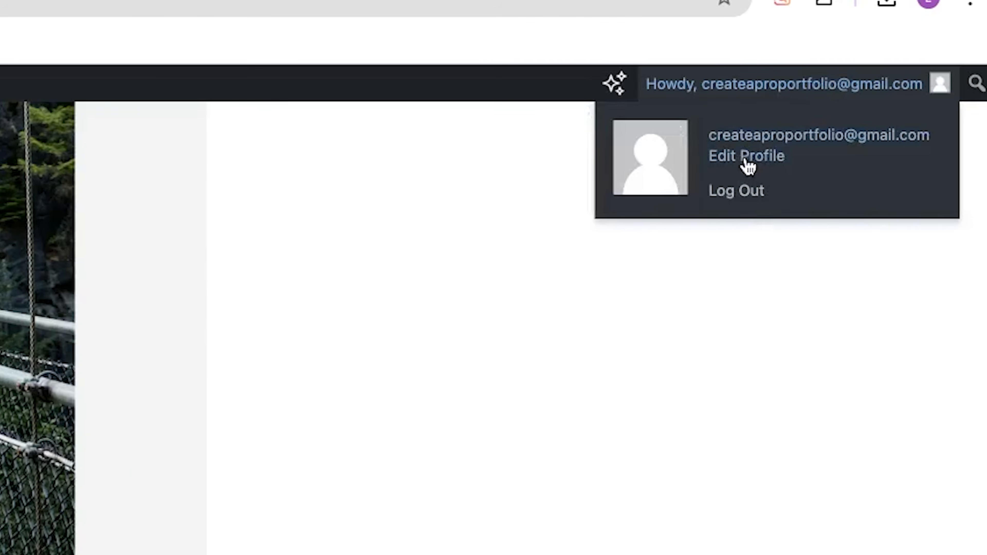
# - Enter the author's first and last name in the profile, display them publicly, and save
pyautogui.rightClick(743, 160)
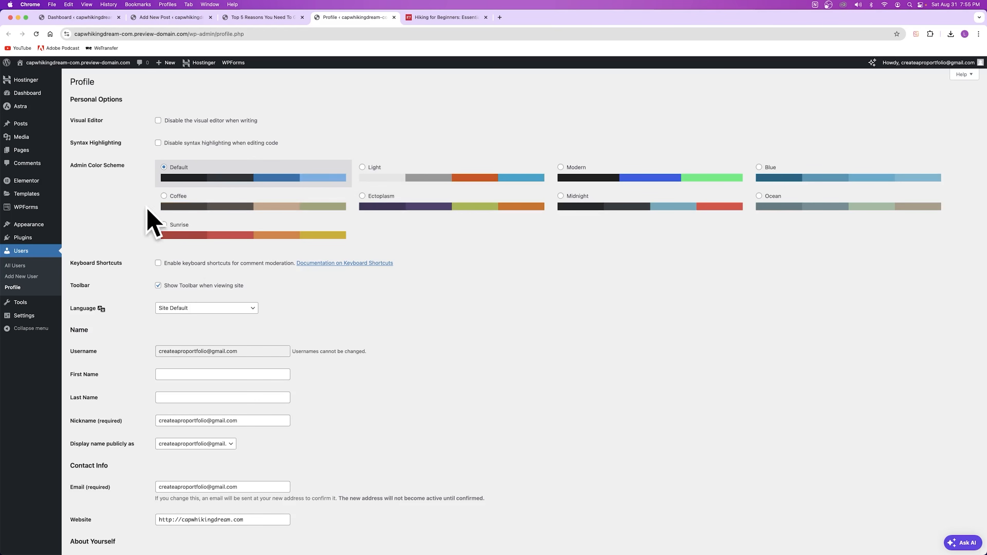
pyautogui.scroll(-3, 128, 310)
pyautogui.click(187, 282)
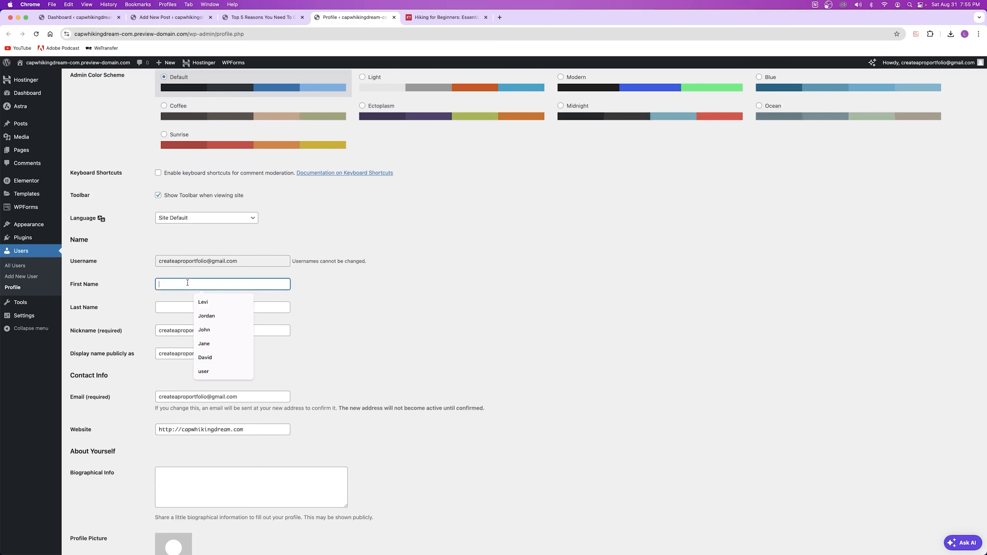
pyautogui.write('Levi')
pyautogui.press('Tab')
pyautogui.write('Hagen')
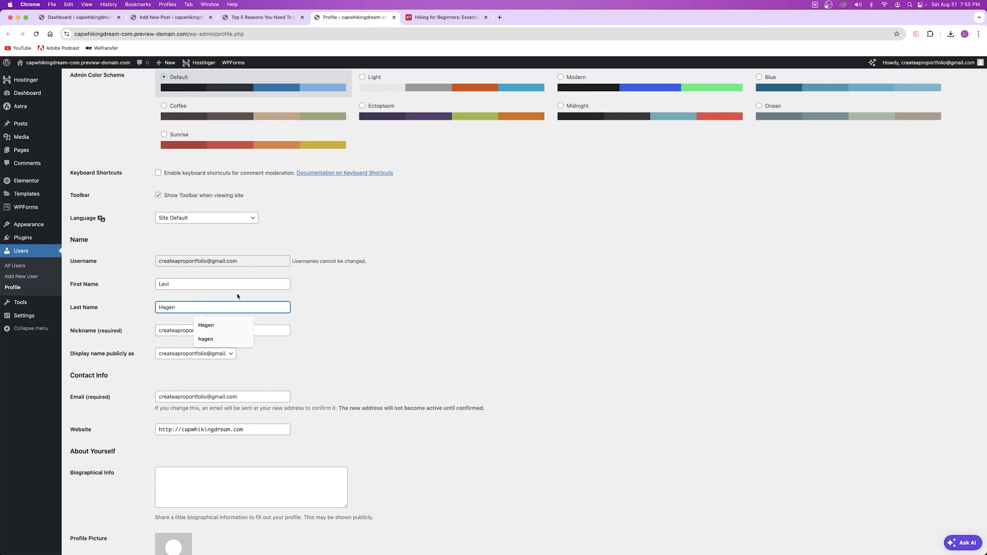
pyautogui.click(195, 353)
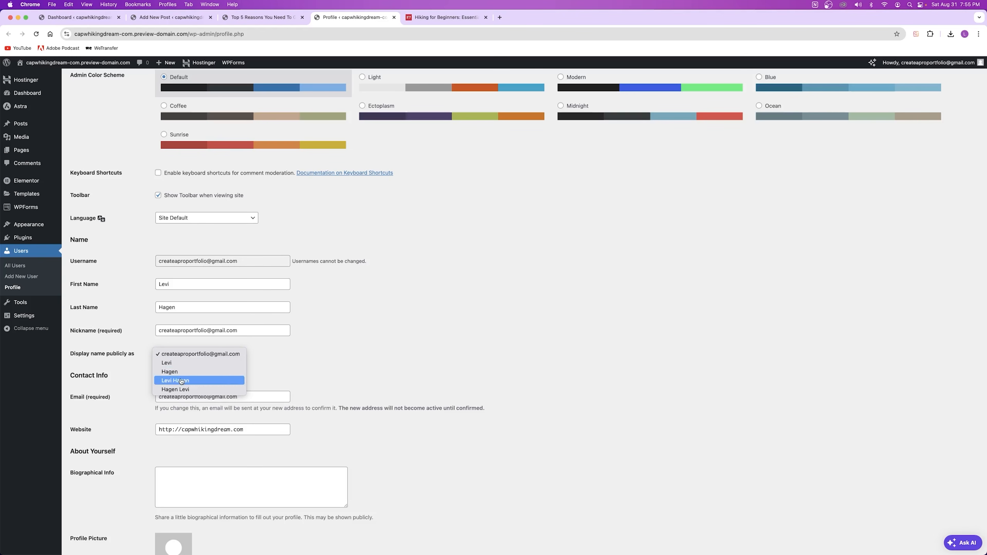
pyautogui.click(176, 380)
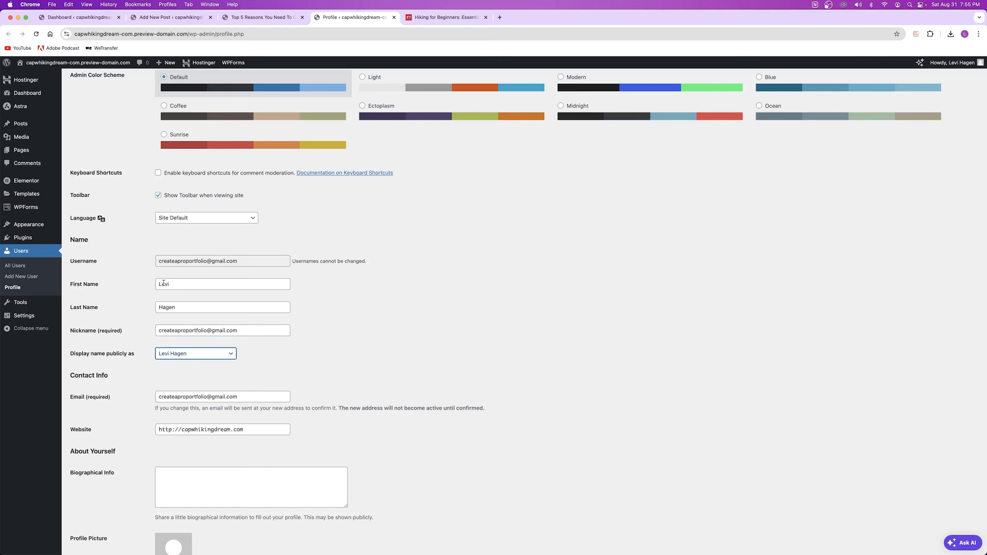
pyautogui.scroll(-10, 166, 289)
pyautogui.click(89, 516)
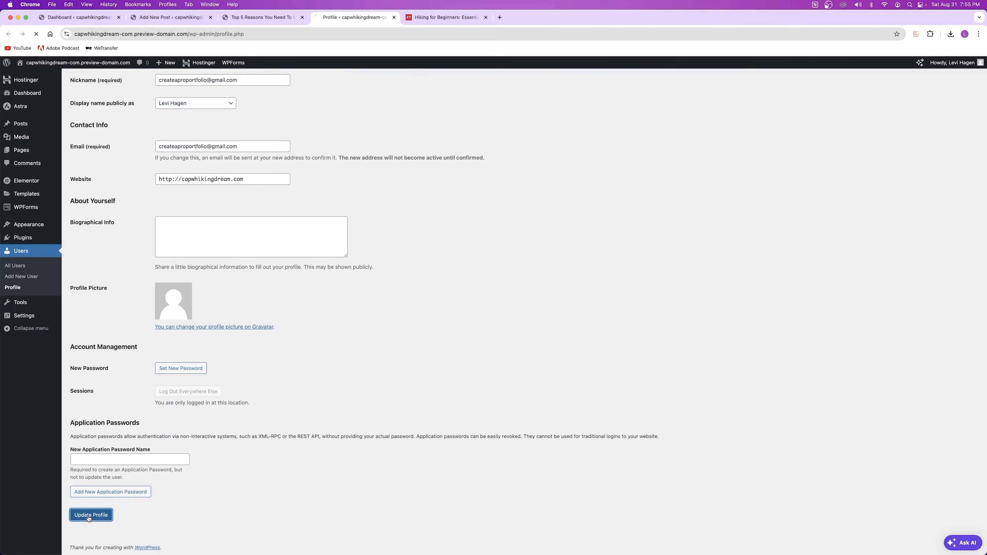
# - Reload the live post to show the new author name and check its comment form
pyautogui.click(393, 17)
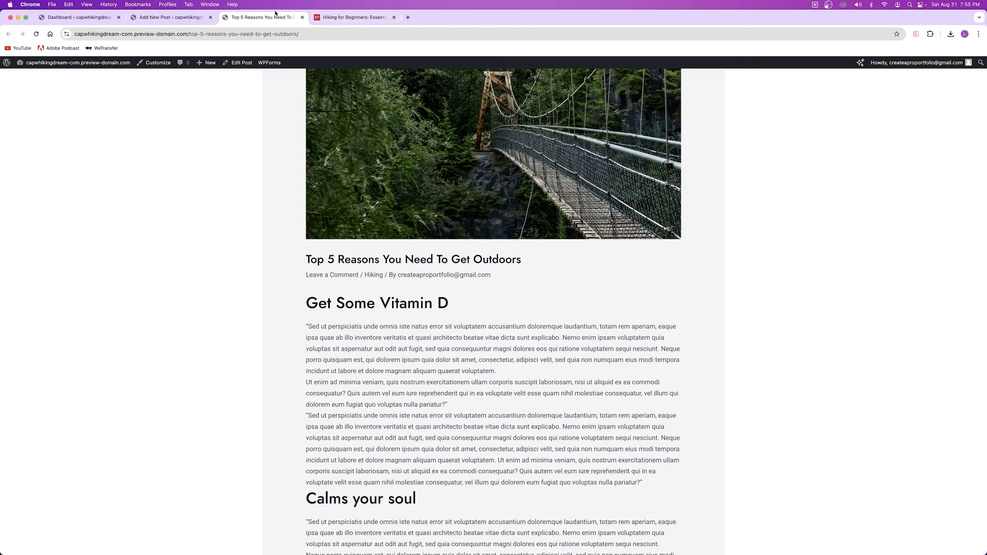
pyautogui.click(36, 34)
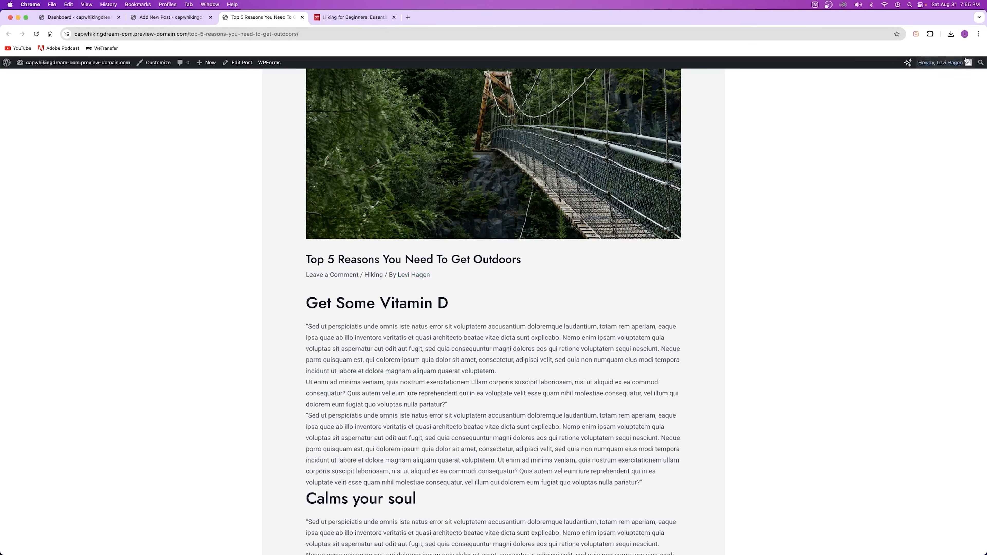
pyautogui.moveTo(940, 62)
pyautogui.click(330, 274)
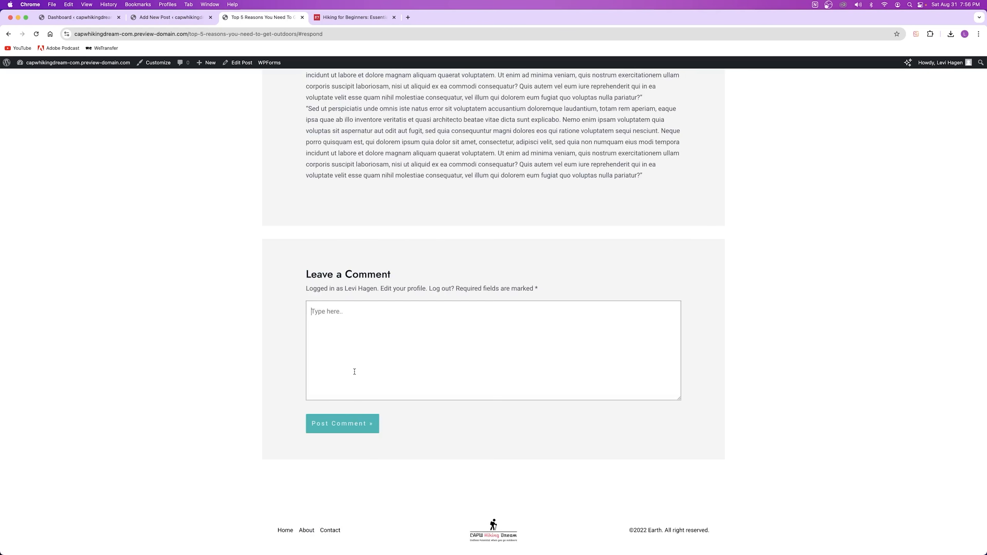
pyautogui.scroll(15, 360, 315)
pyautogui.scroll(-5, 365, 314)
pyautogui.scroll(8, 366, 313)
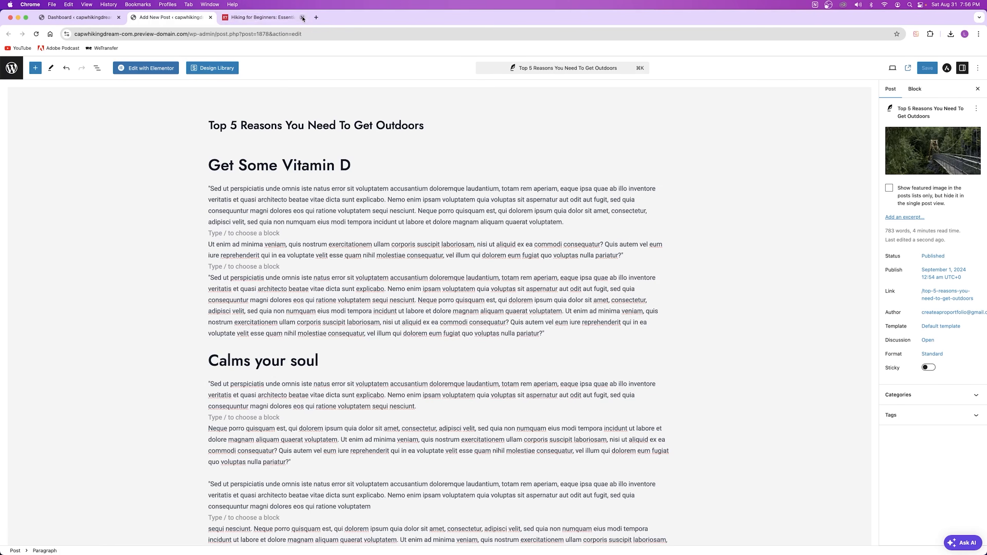
# - Close the post preview and post editor tabs and return to the Dashboard
pyautogui.click(302, 17)
pyautogui.click(210, 17)
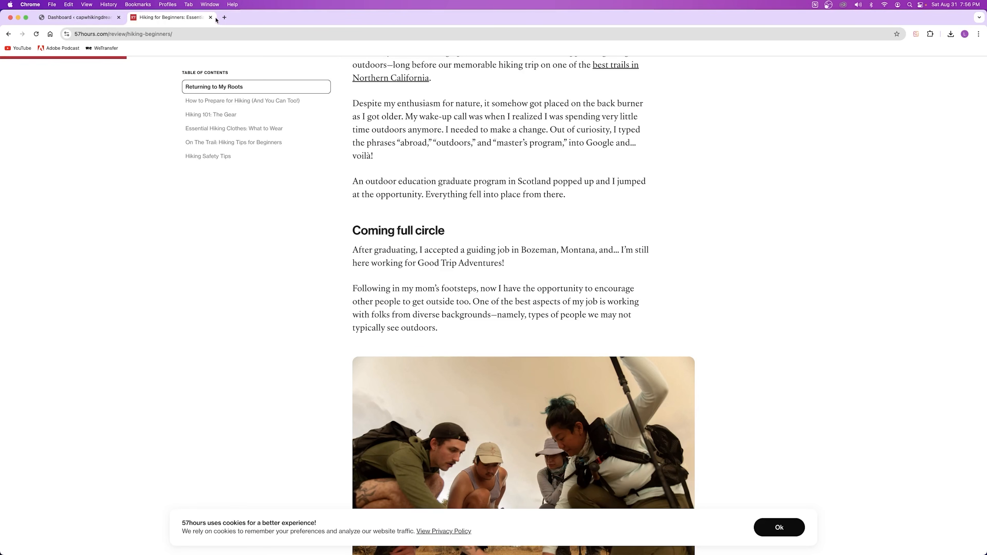
pyautogui.click(74, 18)
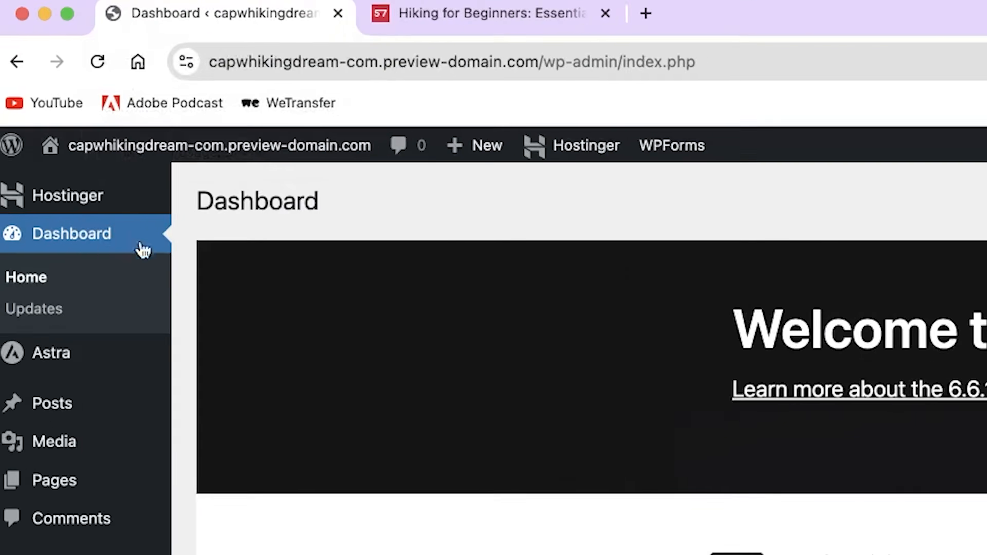
pyautogui.moveTo(74, 208)
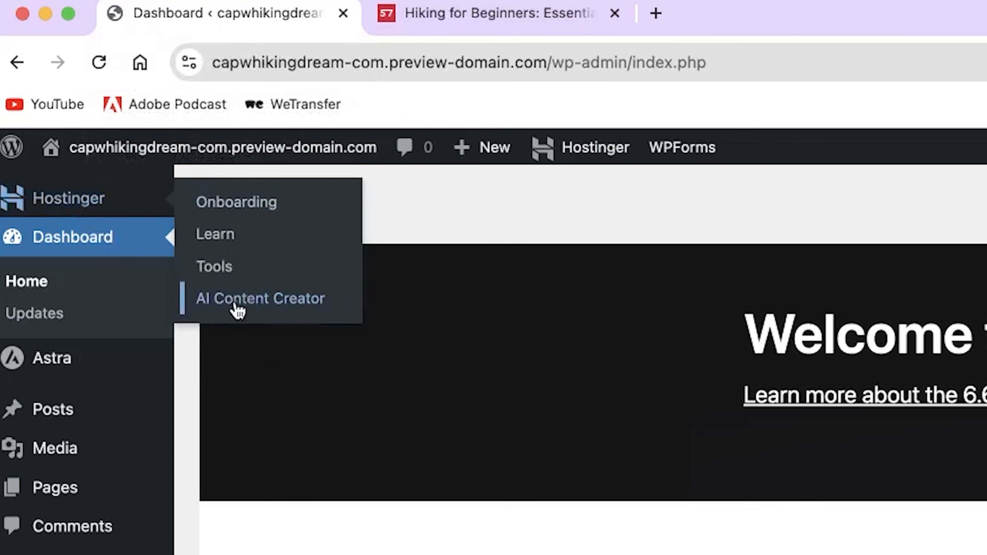
# - Open Hostinger's AI Content Creator in a new tab, plus a fresh blank tab
pyautogui.rightClick(281, 300)
pyautogui.click(372, 316)
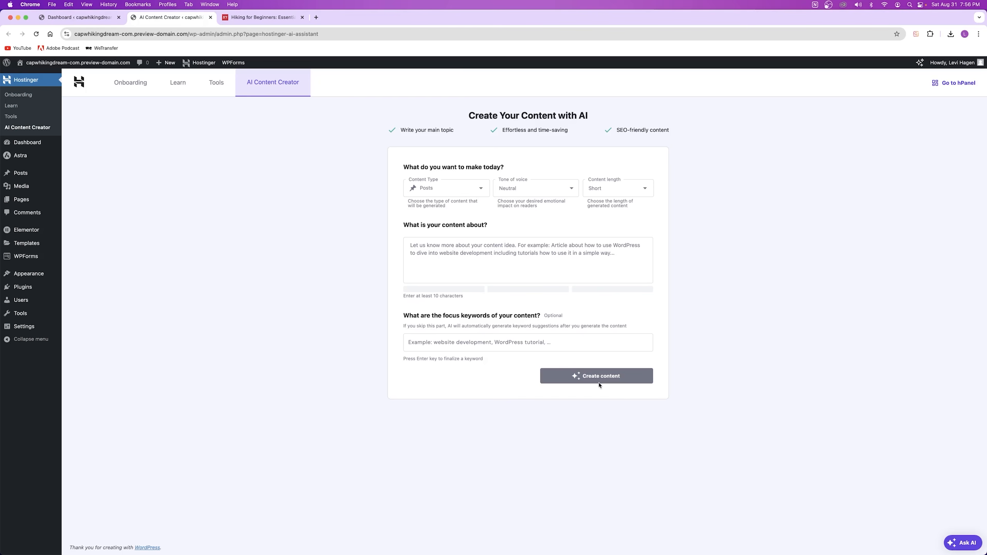
pyautogui.click(315, 17)
# - Load createaprowebsite.com/hostinger and briefly highlight the AI Content Creator heading
pyautogui.write('cre')
pyautogui.press('Return')
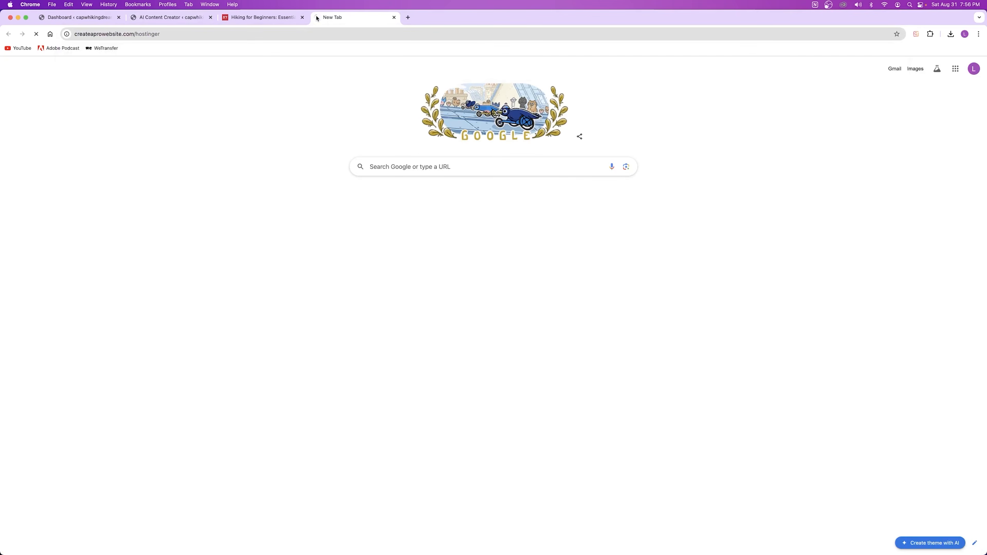
pyautogui.click(171, 18)
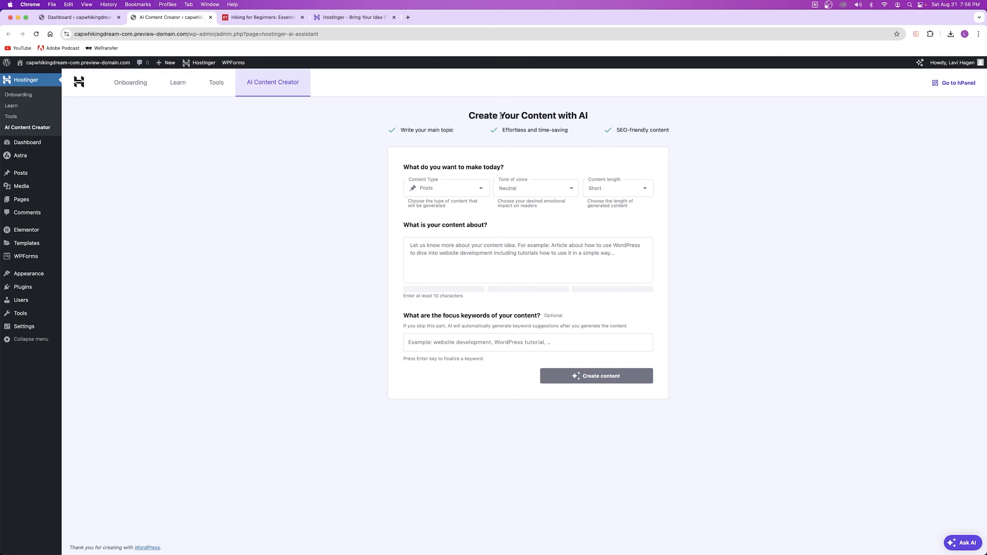
pyautogui.moveTo(469, 116); pyautogui.dragTo(619, 115)
pyautogui.click(620, 117)
# - Check which Hostinger plans include WordPress AI tools, then close the pricing tab
pyautogui.click(342, 18)
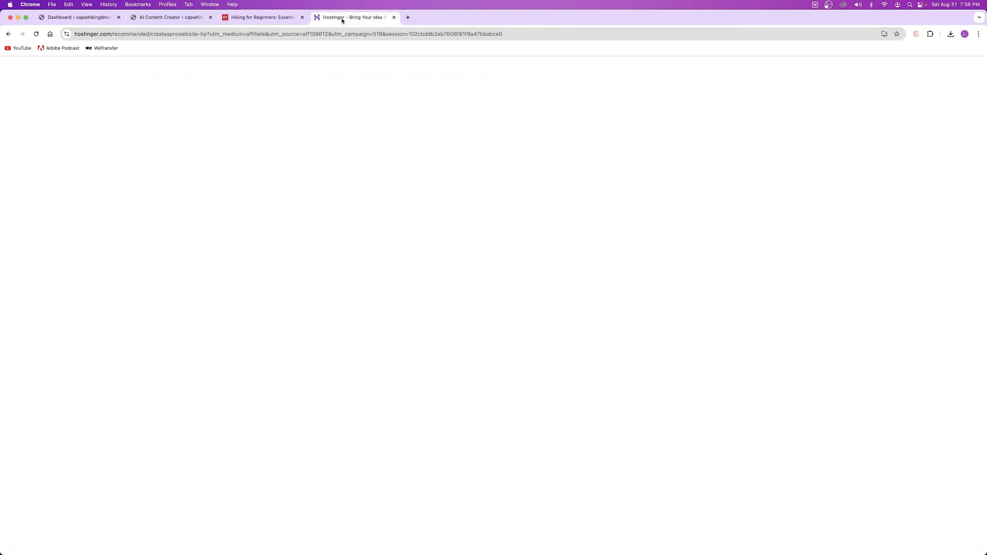
pyautogui.scroll(-10, 418, 232)
pyautogui.moveTo(447, 339)
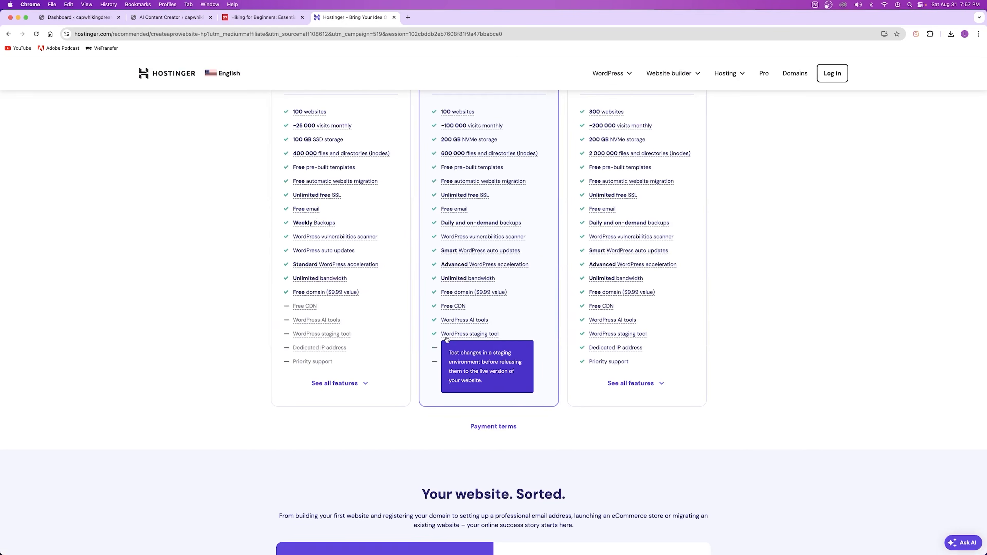
pyautogui.moveTo(462, 323)
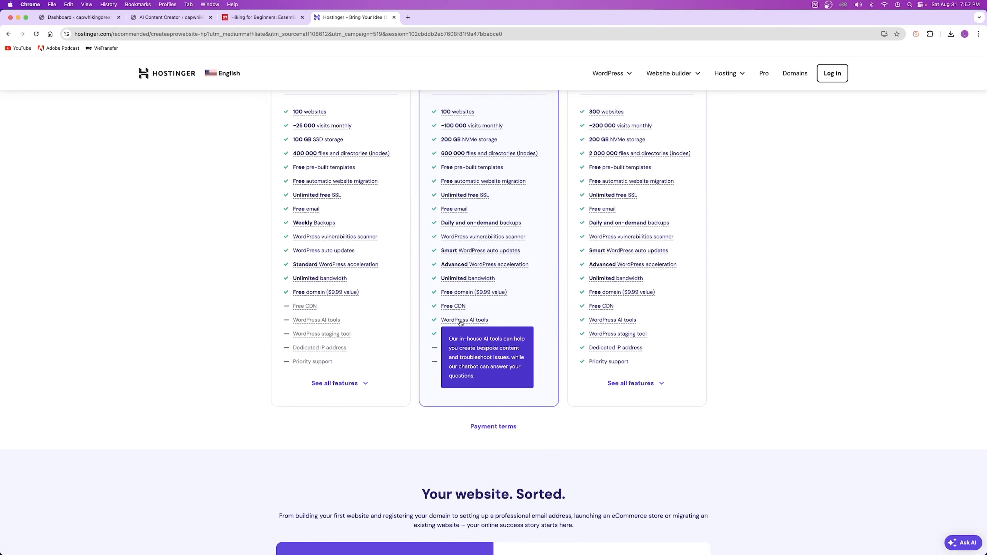
pyautogui.moveTo(304, 325)
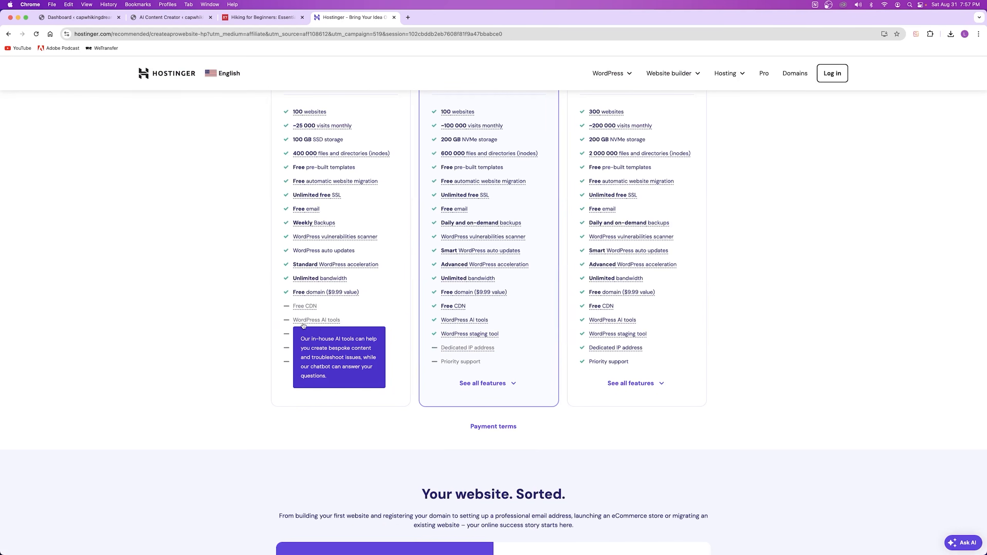
pyautogui.scroll(8, 325, 318)
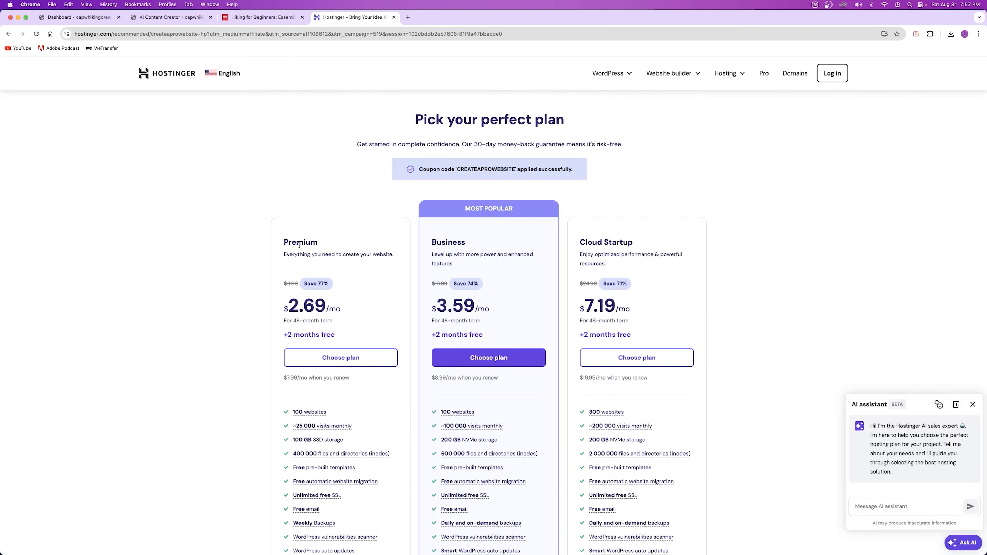
pyautogui.click(393, 18)
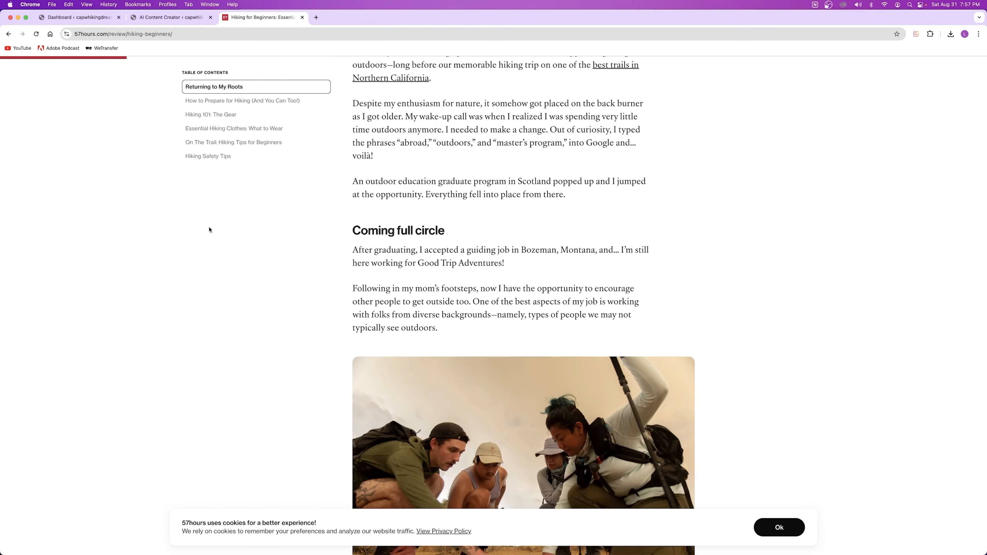
# - Keep Posts as content type, add Formal and Trustworthy tones, and choose Long length
pyautogui.click(166, 18)
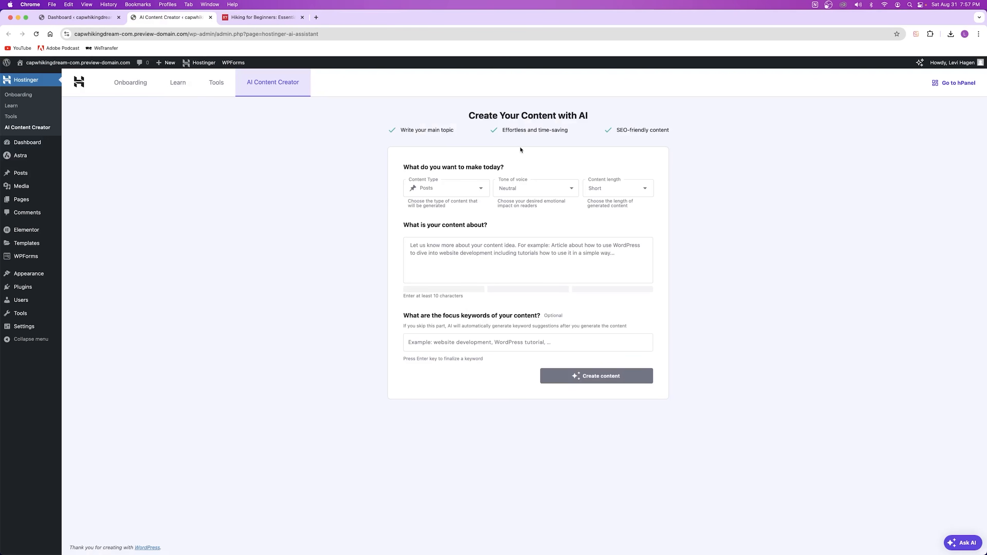
pyautogui.click(450, 188)
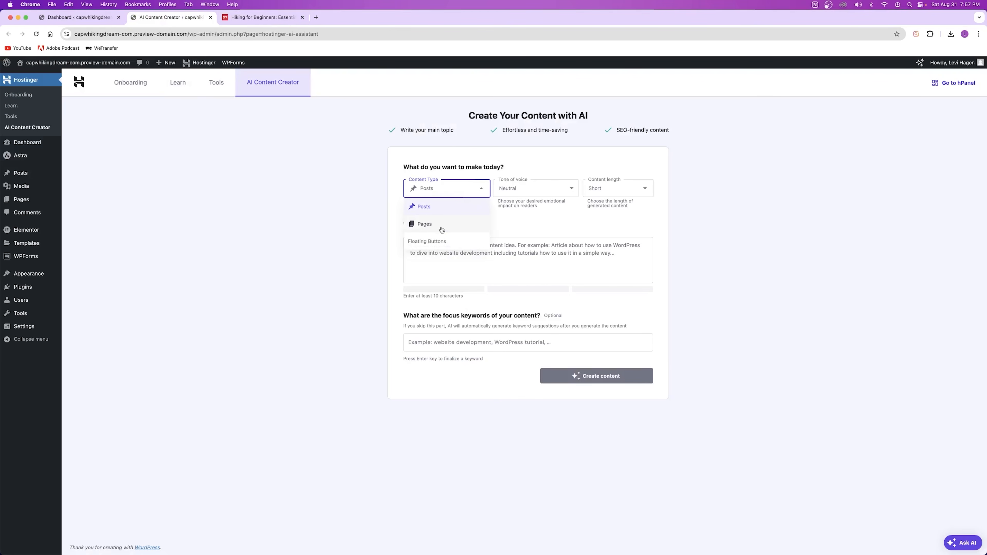
pyautogui.click(425, 206)
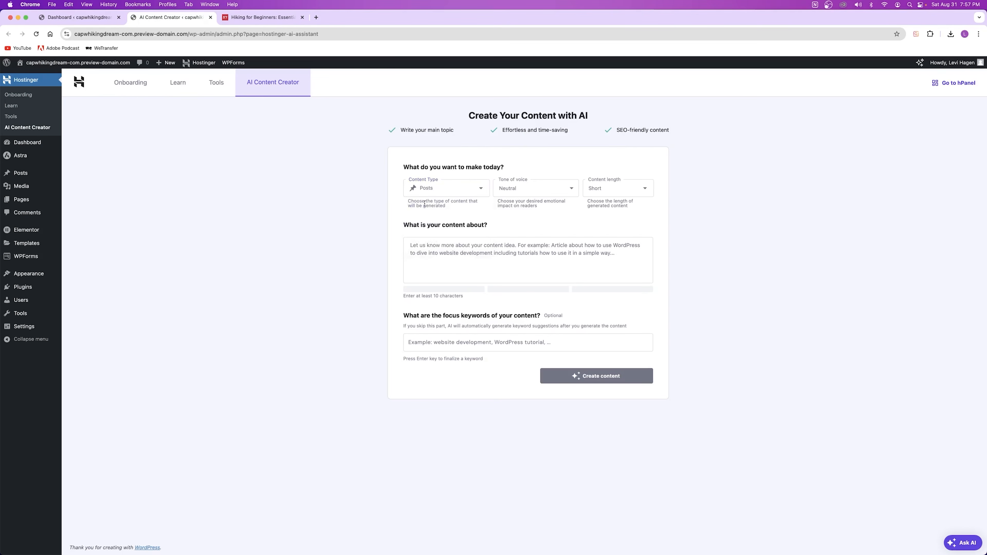
pyautogui.click(534, 188)
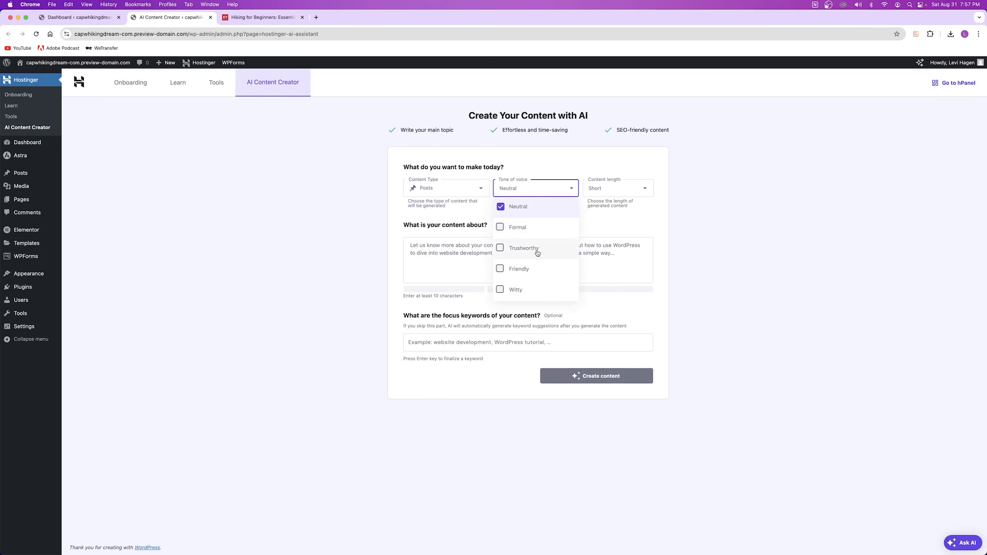
pyautogui.click(526, 248)
pyautogui.click(520, 227)
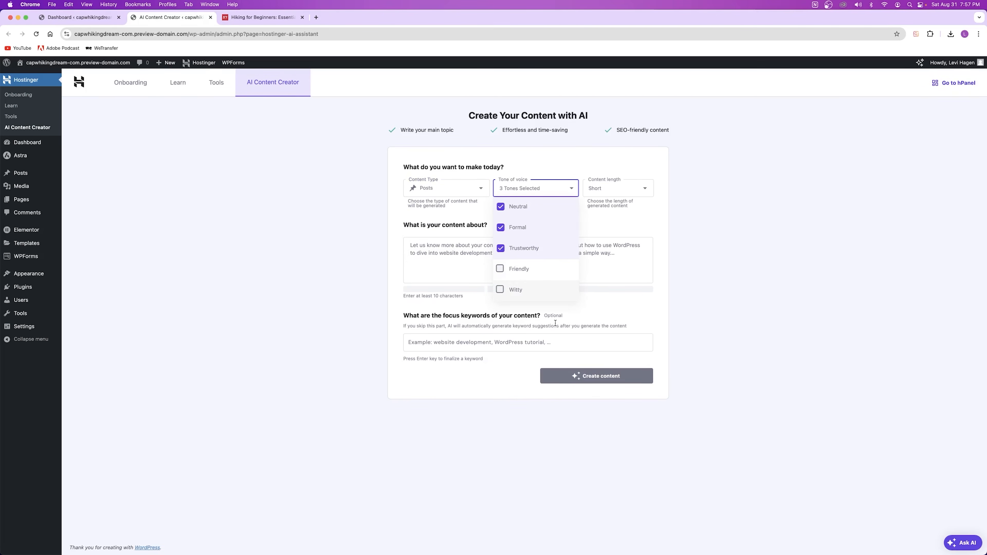
pyautogui.click(634, 211)
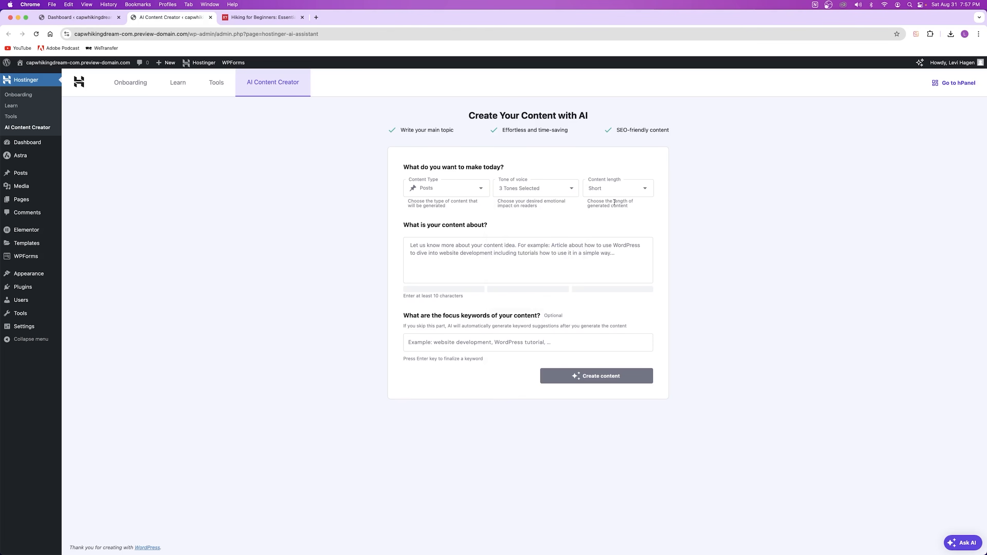
pyautogui.click(614, 195)
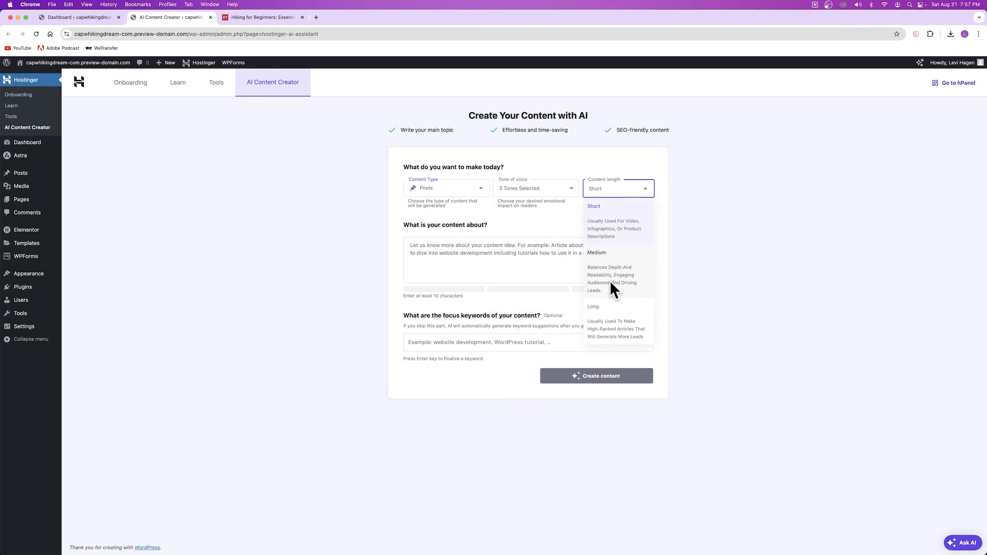
pyautogui.click(618, 333)
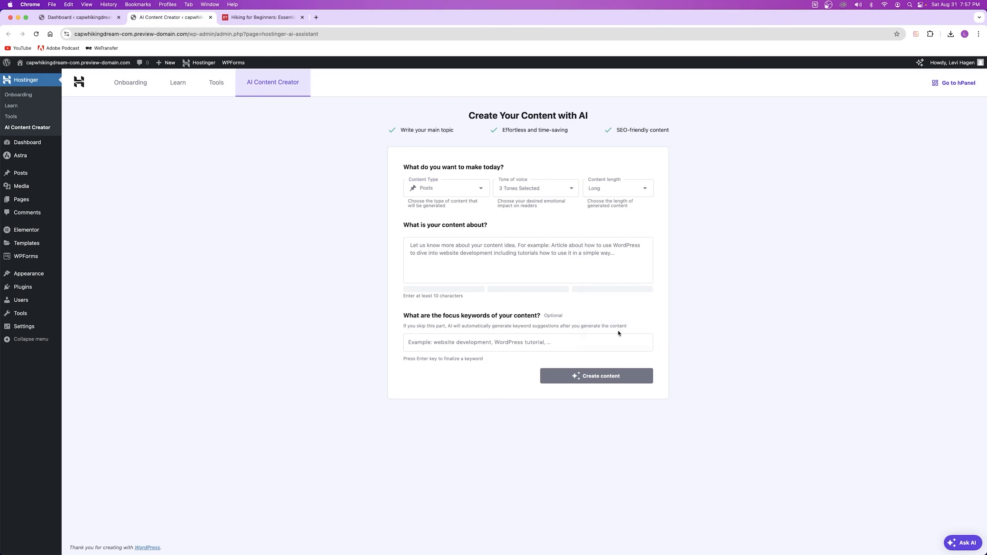
# - Enter the hiking-boots comfort and durability main idea and focus keyword 'Hiking Boots'
pyautogui.click(441, 258)
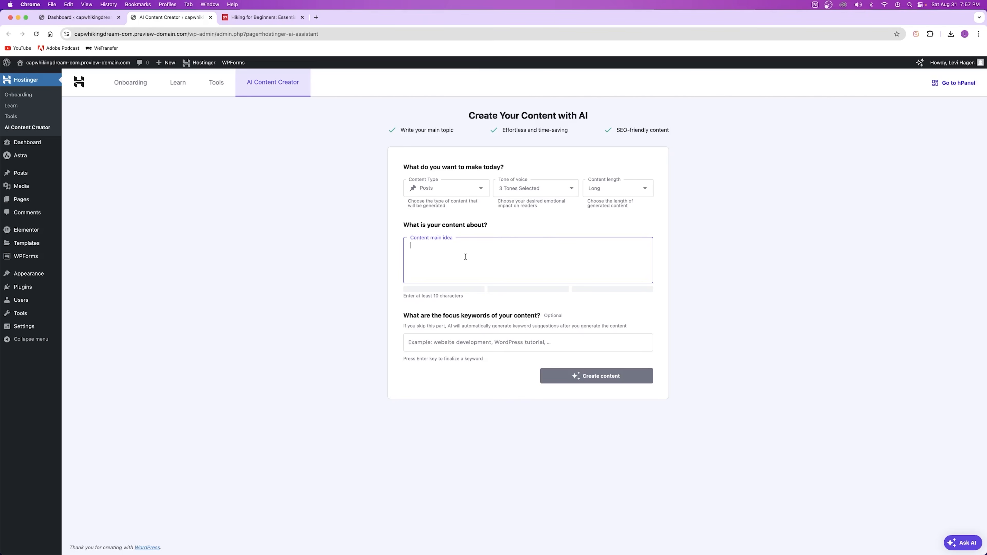
pyautogui.write('hiking boots are absolutely crucial in the hiking game and comfort and durability are among the top of what you should be looking for. here is how to find the best hiking boots for you')
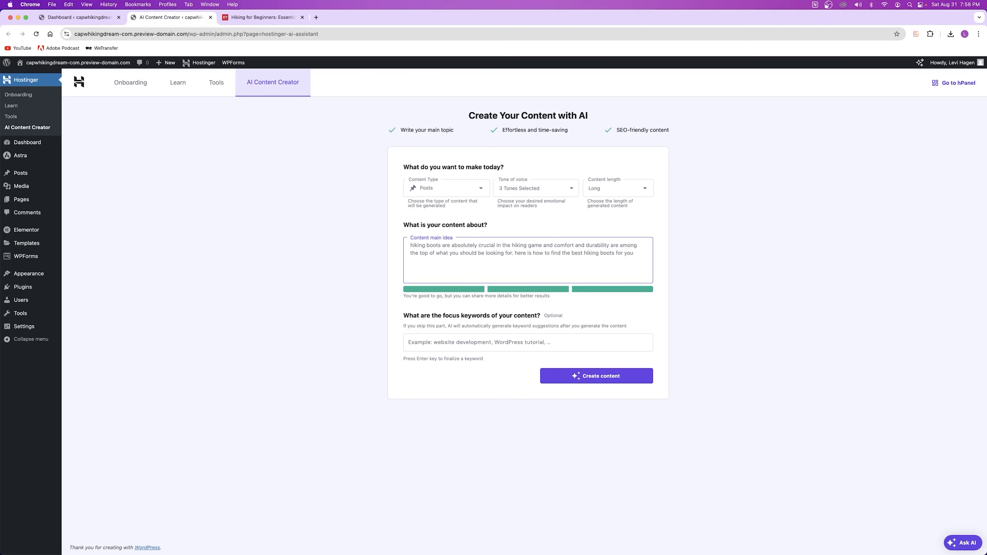
pyautogui.moveTo(411, 246); pyautogui.dragTo(611, 245)
pyautogui.click(611, 246)
pyautogui.moveTo(514, 252); pyautogui.dragTo(633, 254)
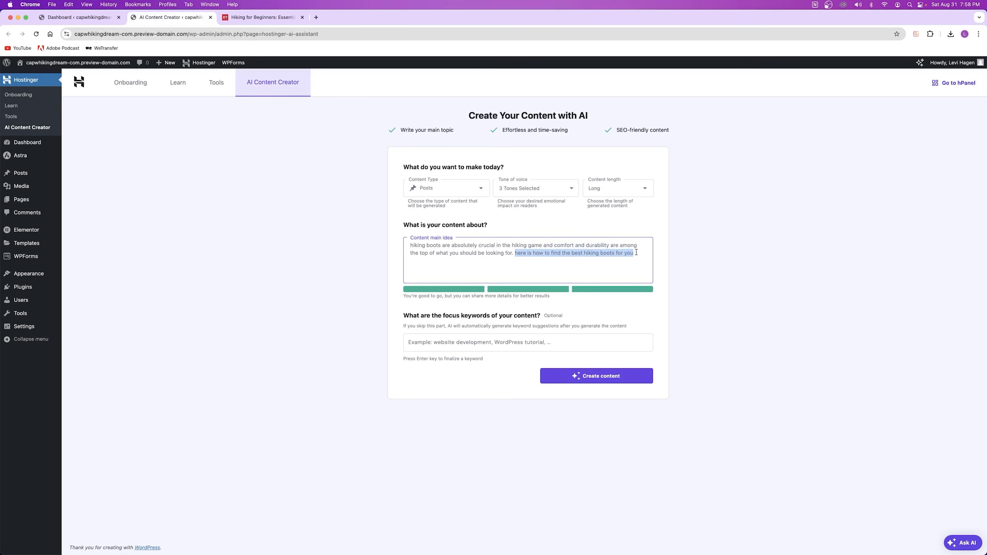
pyautogui.click(636, 252)
pyautogui.click(448, 346)
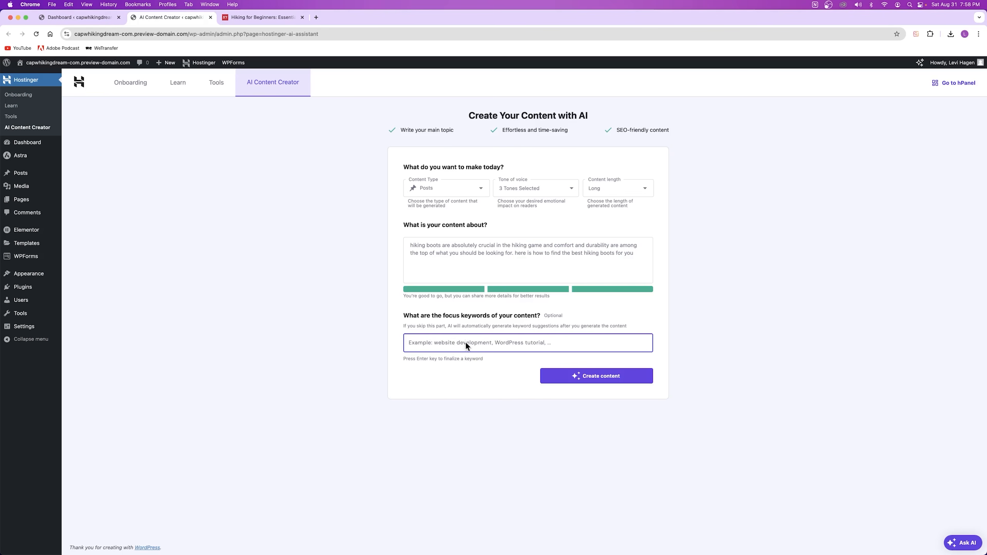
pyautogui.write('Hiking Boots')
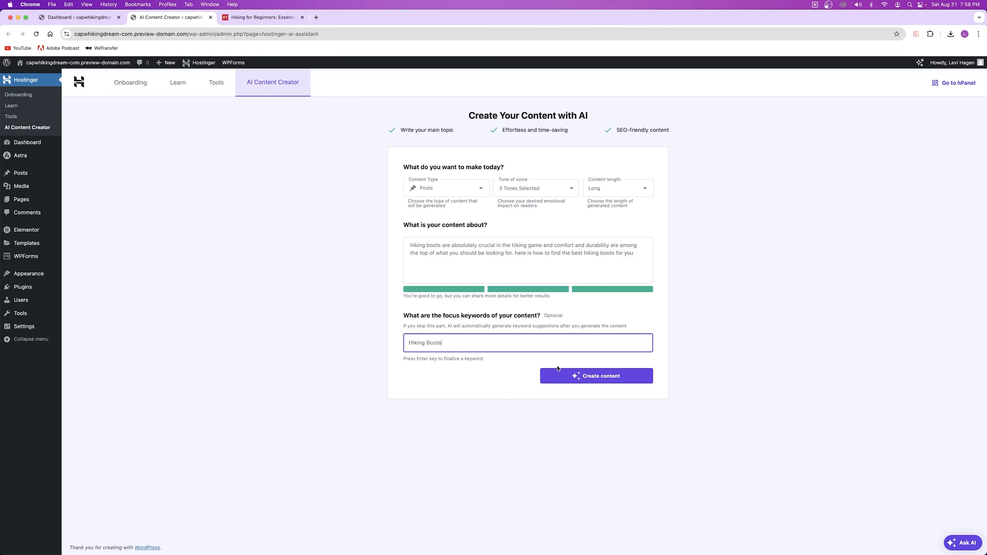
# - Create the content, then review the generated hiking-boots article down to its 16924-character count
pyautogui.click(603, 377)
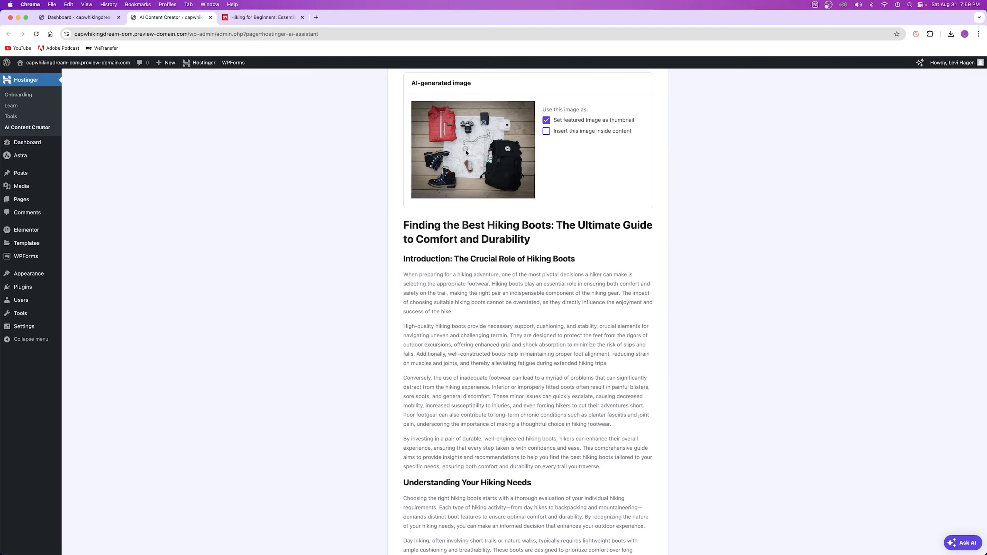
pyautogui.scroll(-1, 466, 152)
pyautogui.moveTo(403, 185); pyautogui.dragTo(580, 198)
pyautogui.click(573, 228)
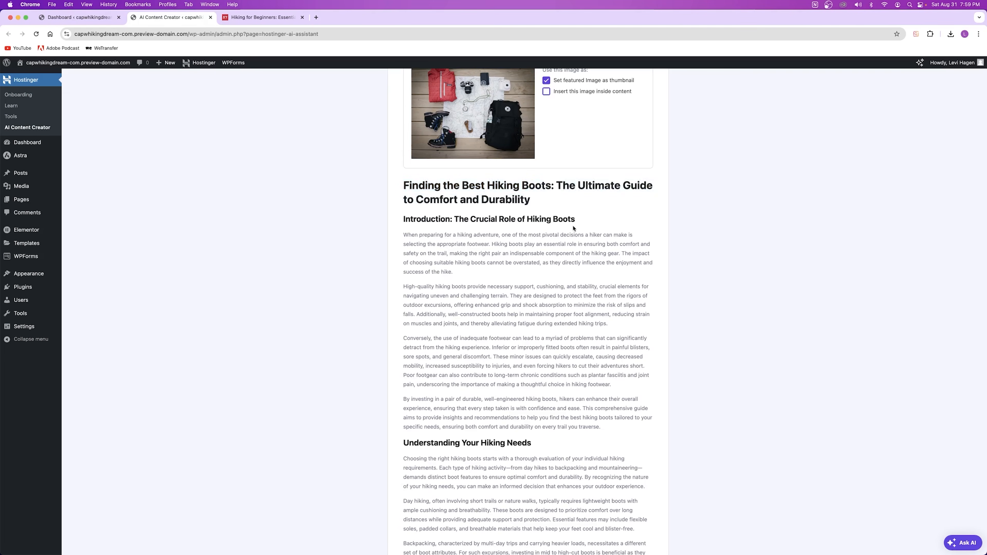
pyautogui.moveTo(413, 219); pyautogui.dragTo(614, 235)
pyautogui.scroll(-2, 515, 282)
pyautogui.click(519, 261)
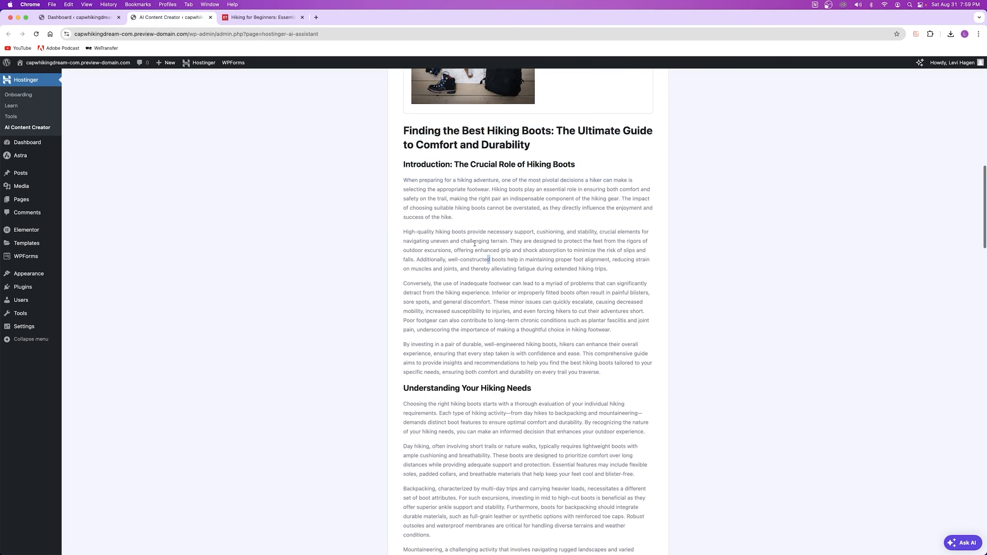
pyautogui.scroll(-8, 473, 243)
pyautogui.scroll(-20, 472, 244)
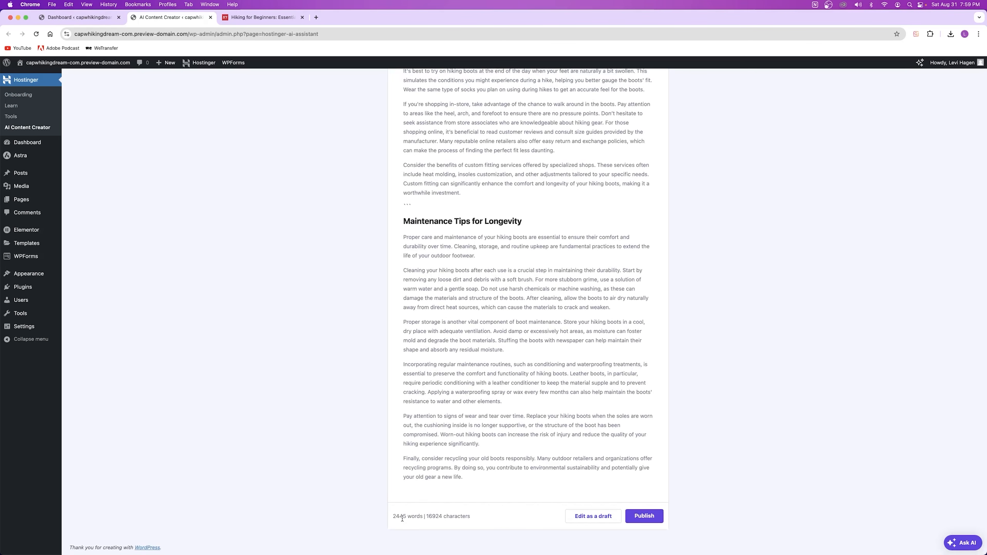
pyautogui.moveTo(427, 518); pyautogui.dragTo(478, 536)
pyautogui.click(435, 523)
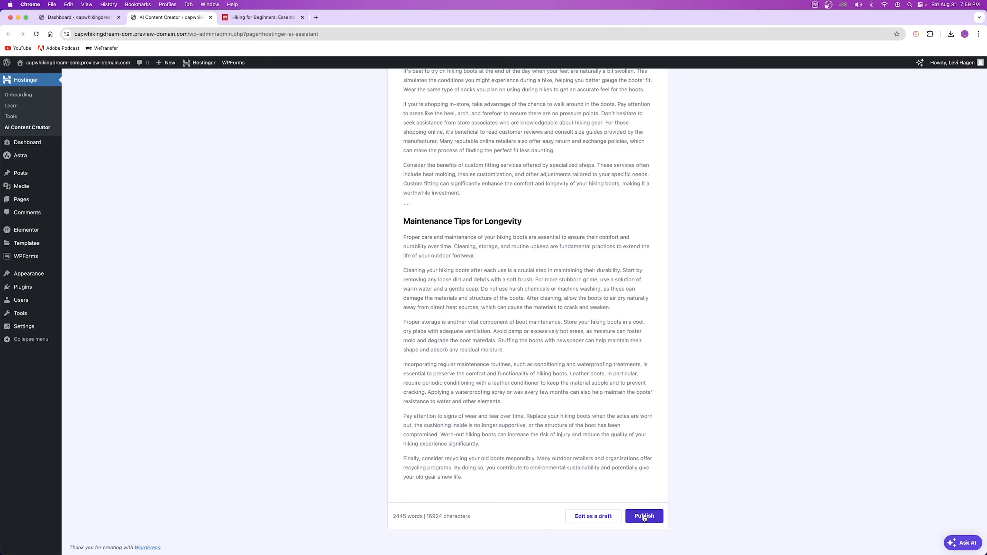
# - Open the generated article as a draft and check its Outdoor Gear category
pyautogui.click(585, 517)
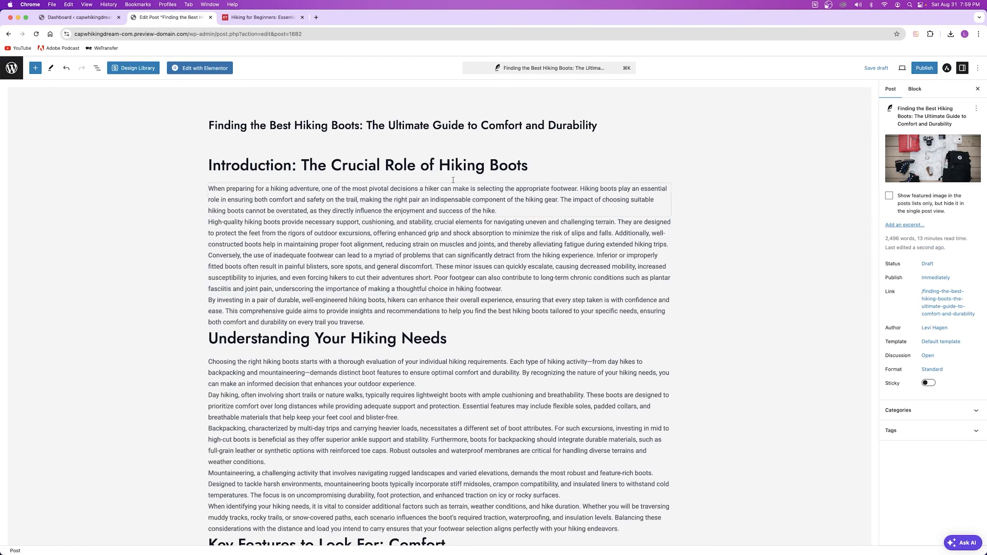
pyautogui.click(917, 407)
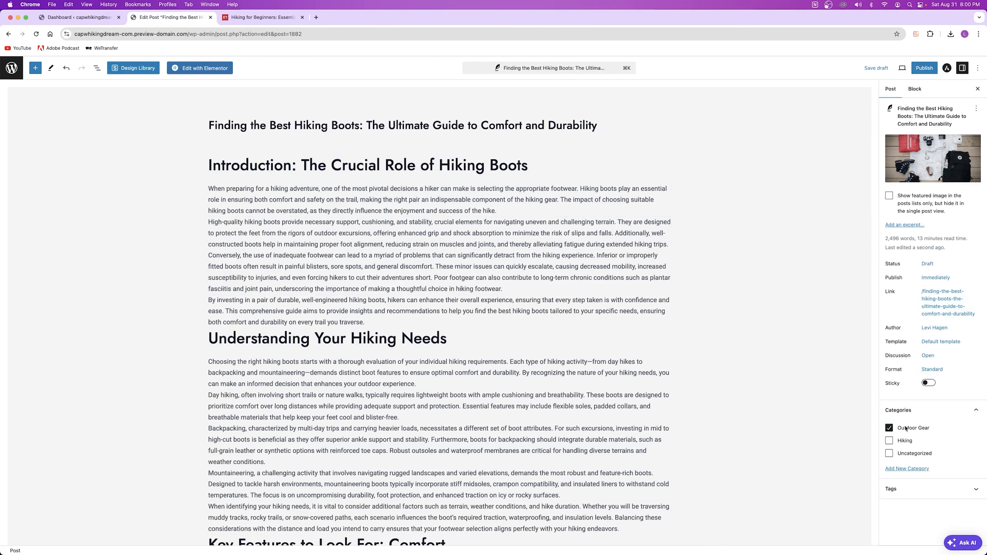
pyautogui.click(897, 409)
# - Add 'hiking boots' as a new tag on the post
pyautogui.click(911, 431)
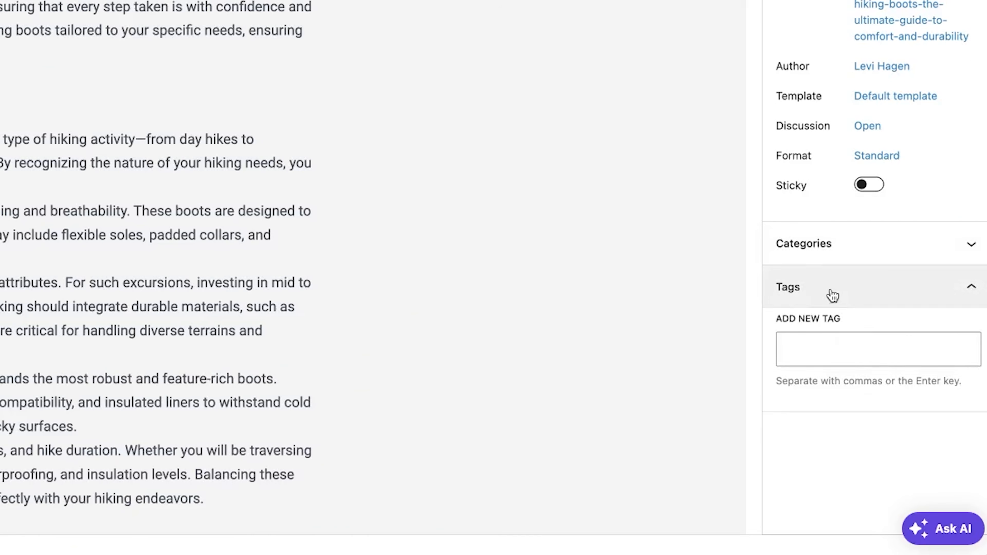
pyautogui.click(905, 460)
pyautogui.write('hiking boots')
pyautogui.press('Return')
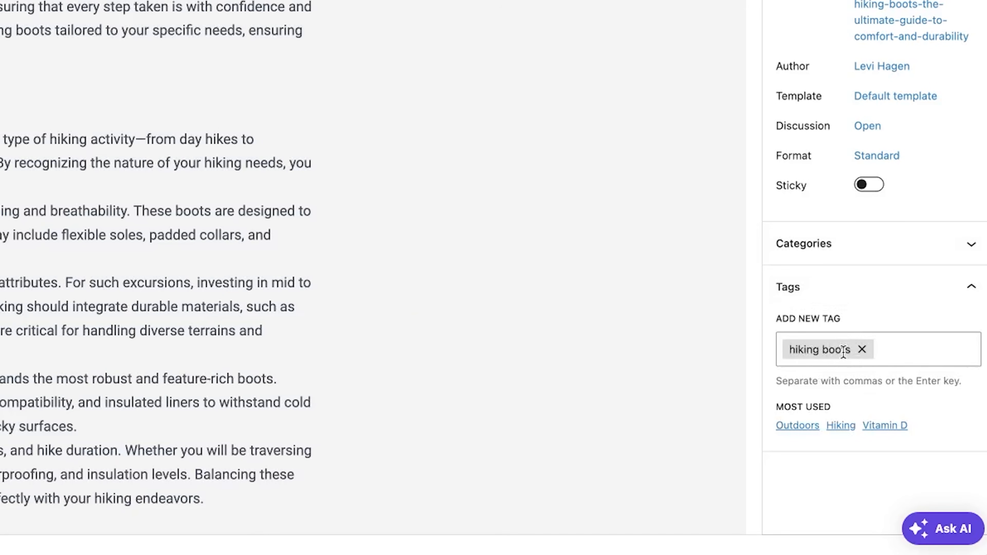
pyautogui.click(922, 353)
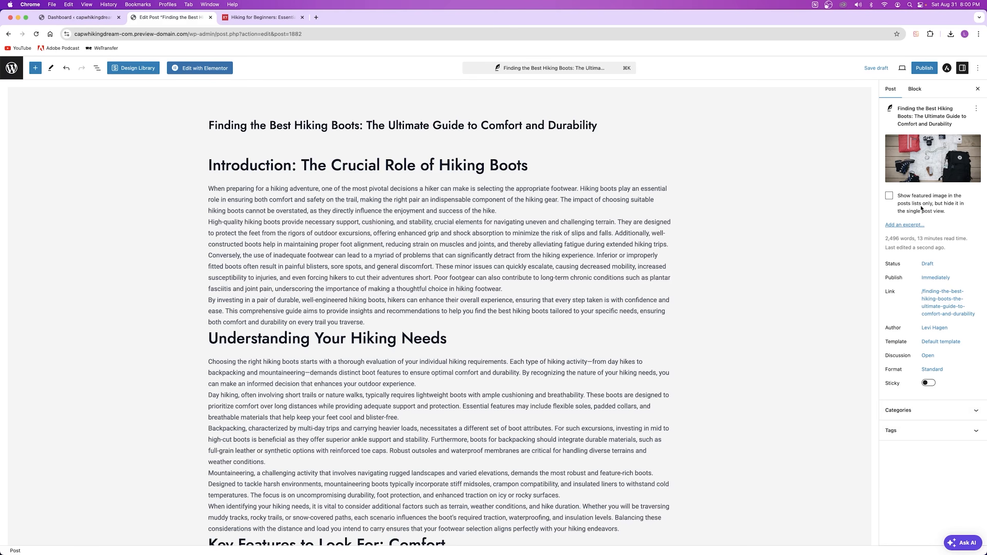
pyautogui.moveTo(924, 149)
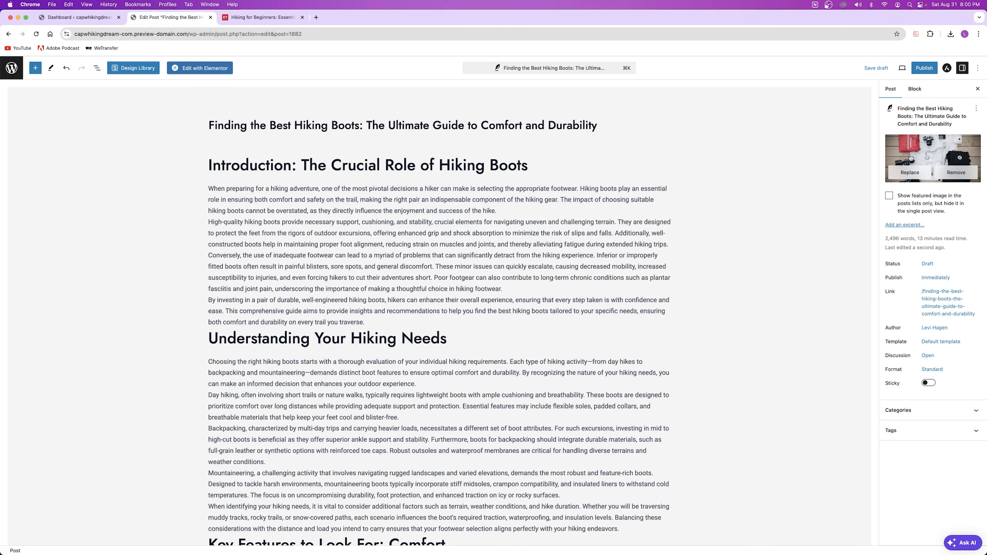
# - Set Hiking Boot 3 as the featured image, then replace it with the dark canyon hiker photo
pyautogui.click(909, 172)
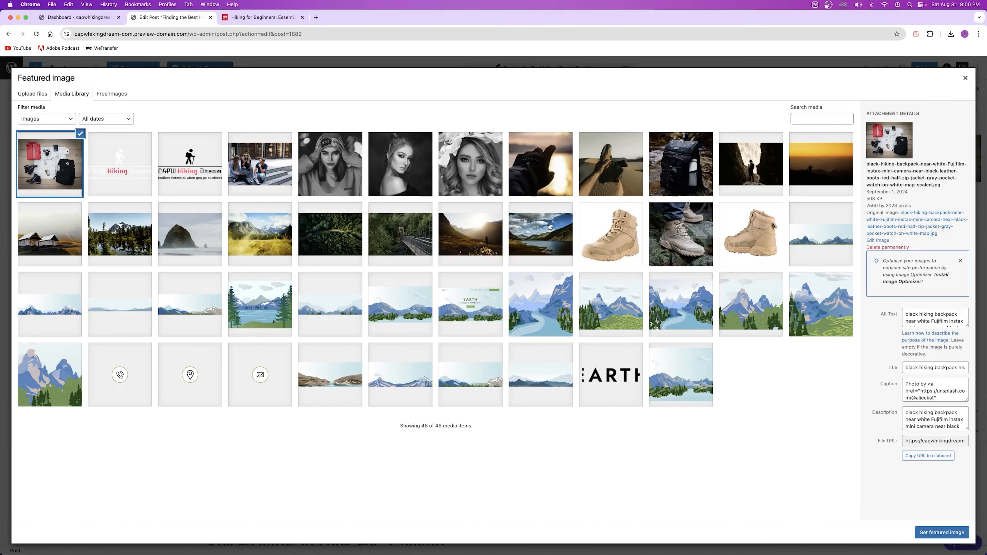
pyautogui.click(702, 244)
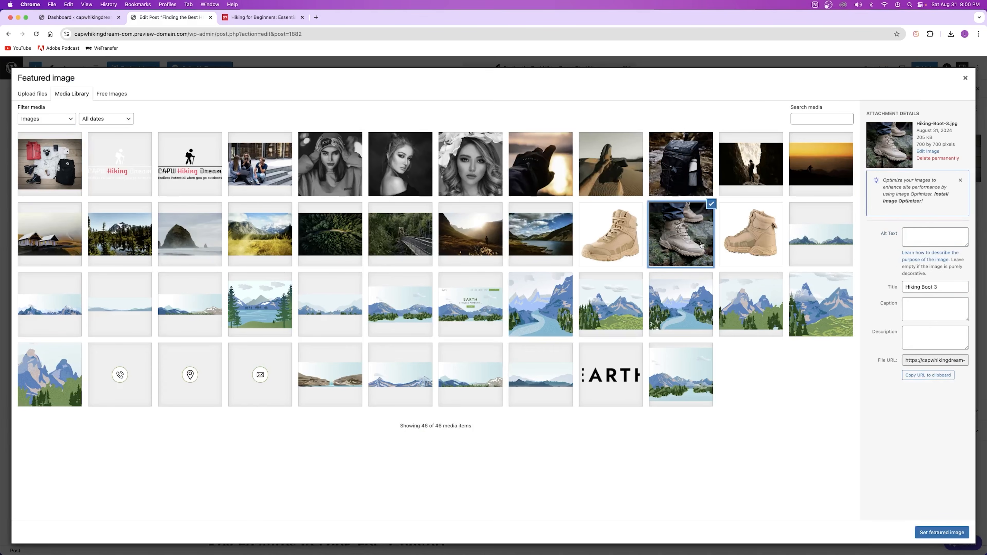
pyautogui.click(942, 532)
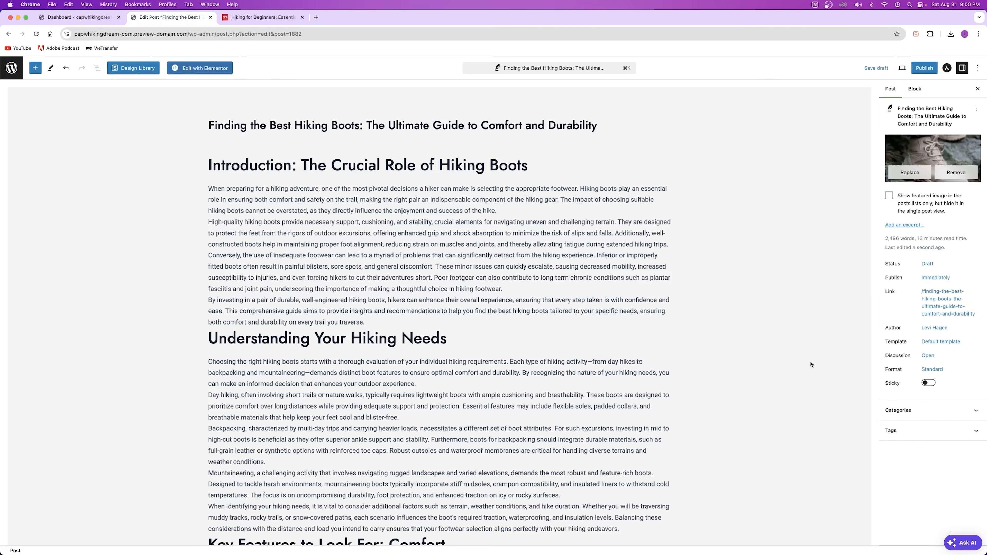
pyautogui.click(917, 171)
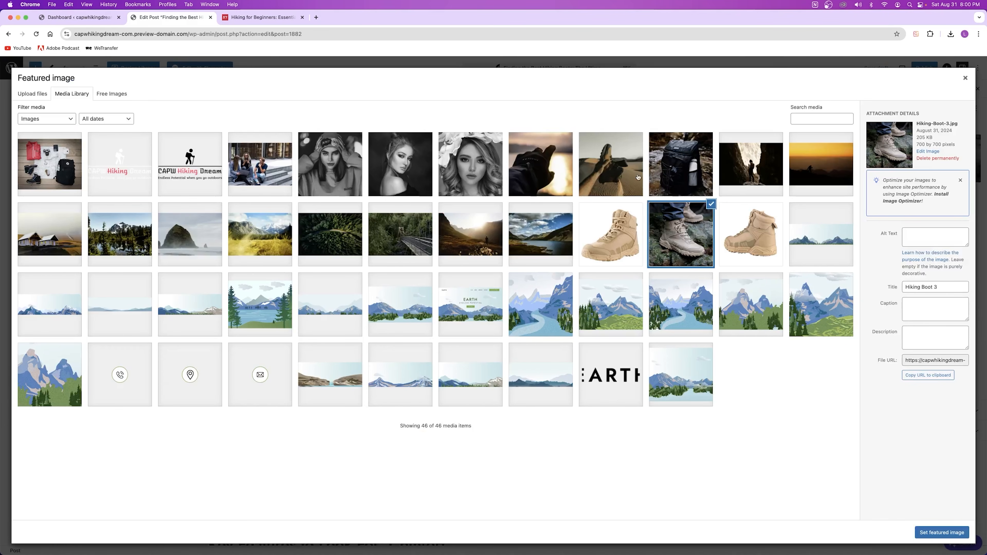
pyautogui.click(749, 167)
pyautogui.click(931, 530)
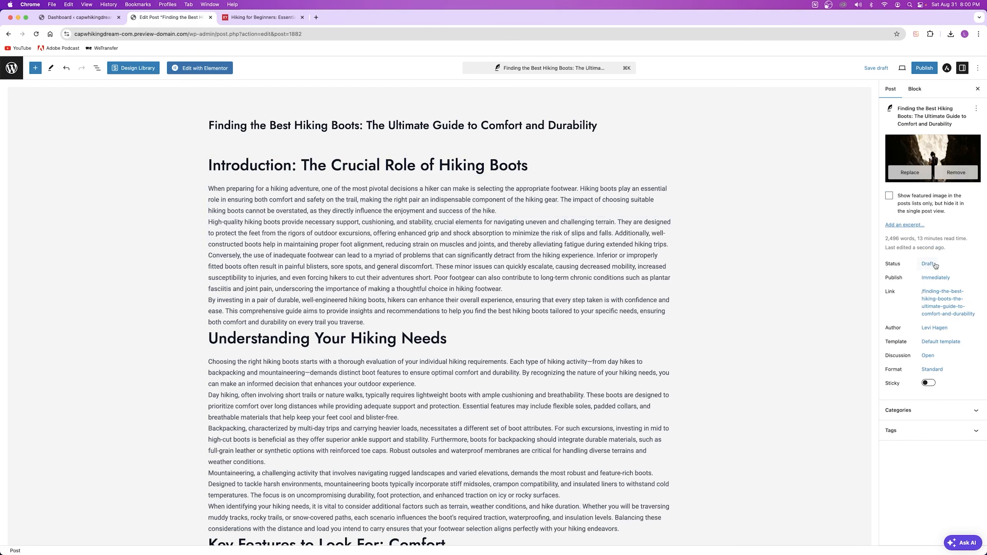
# - Publish the hiking boots guide and close the post-published summary
pyautogui.scroll(-15, 386, 227)
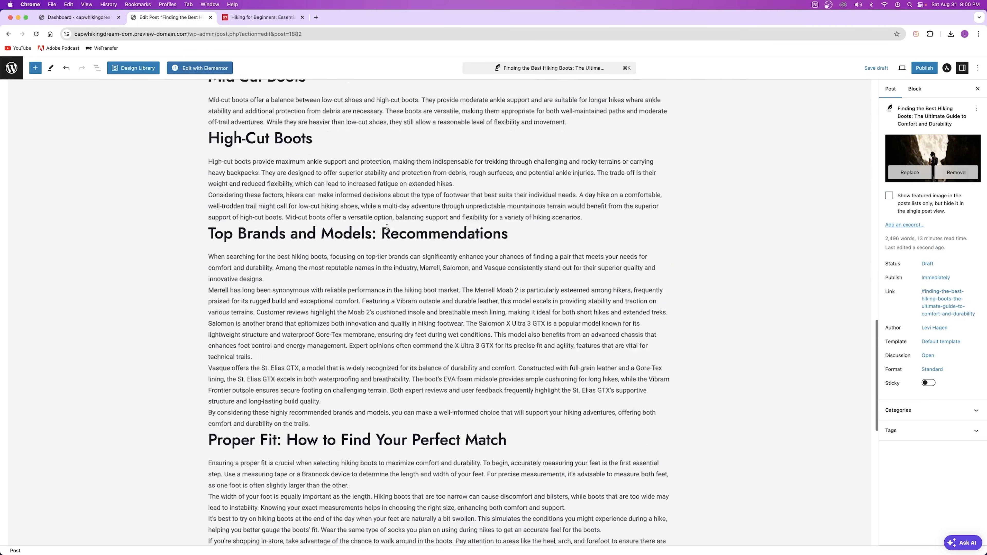
pyautogui.scroll(-10, 387, 228)
pyautogui.scroll(20, 282, 220)
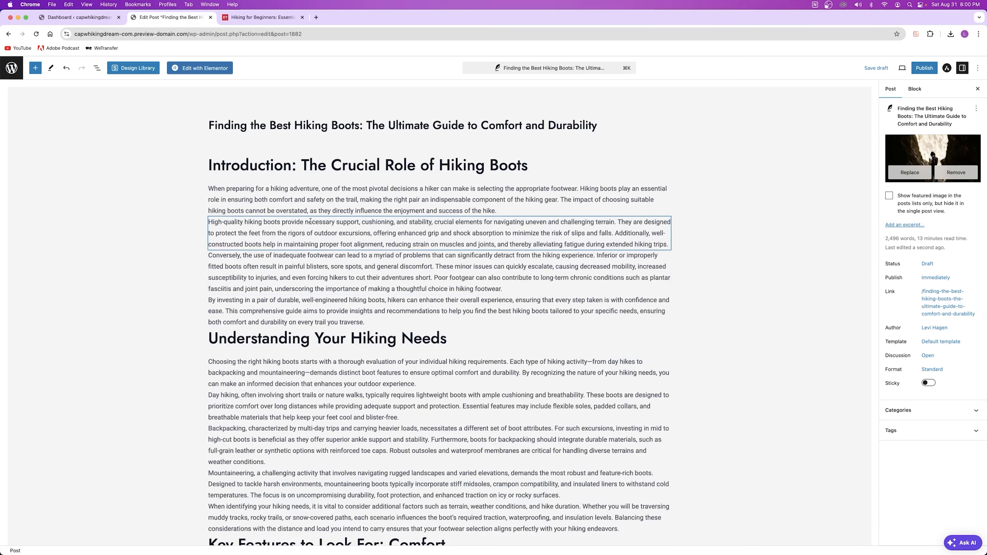
pyautogui.click(923, 67)
pyautogui.click(907, 67)
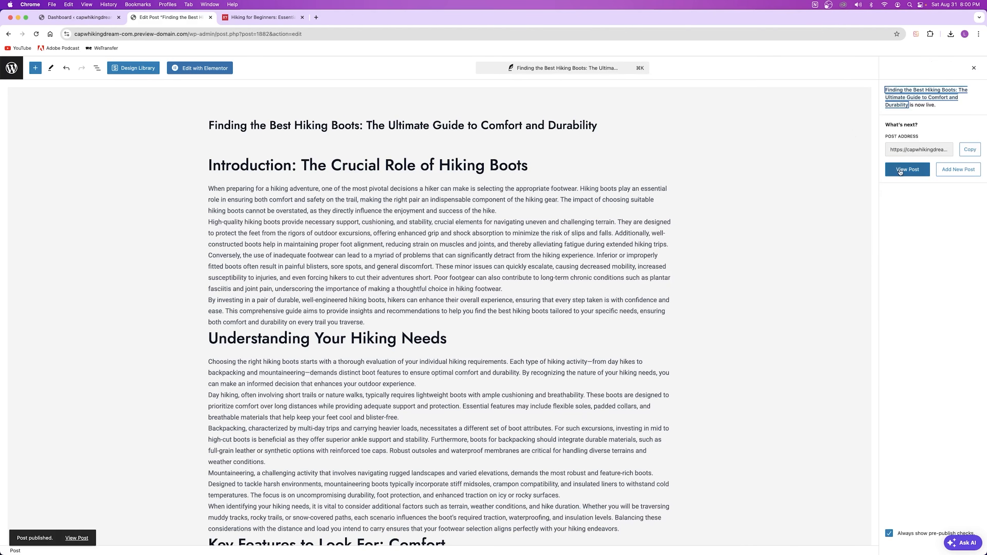
pyautogui.click(973, 68)
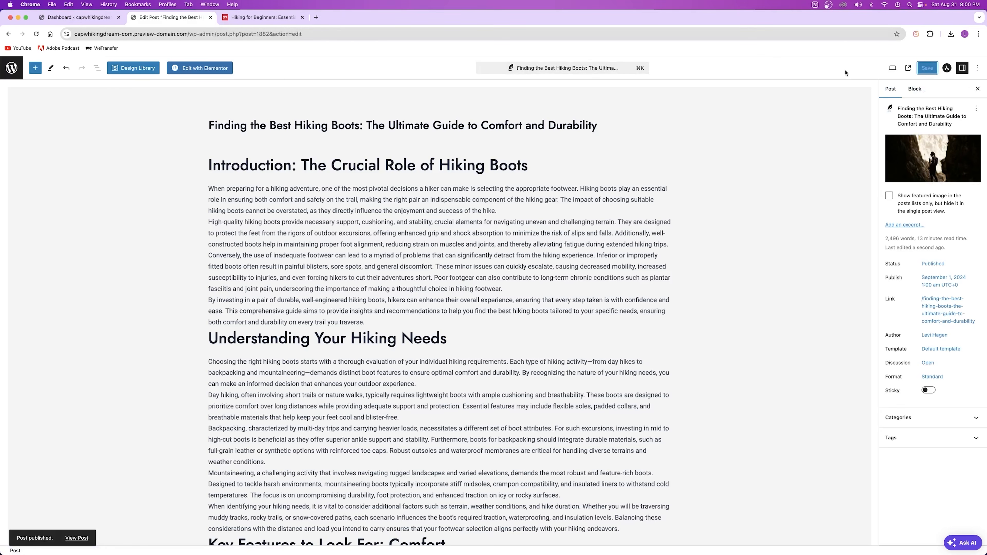
# - View the live post with its canyon featured image and dismiss the Hostinger preview notice
pyautogui.click(907, 68)
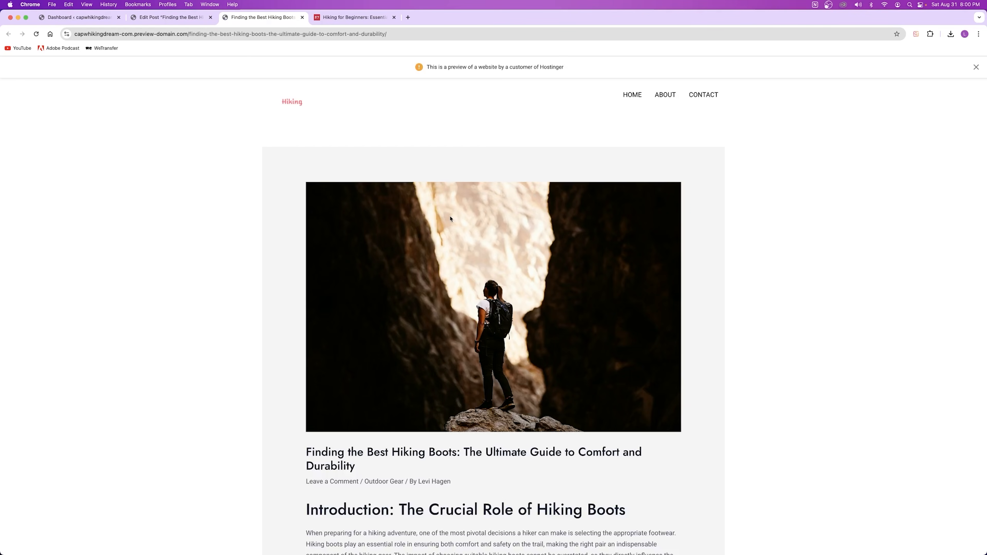
pyautogui.scroll(-2, 449, 219)
pyautogui.scroll(-10, 449, 218)
pyautogui.scroll(-20, 449, 217)
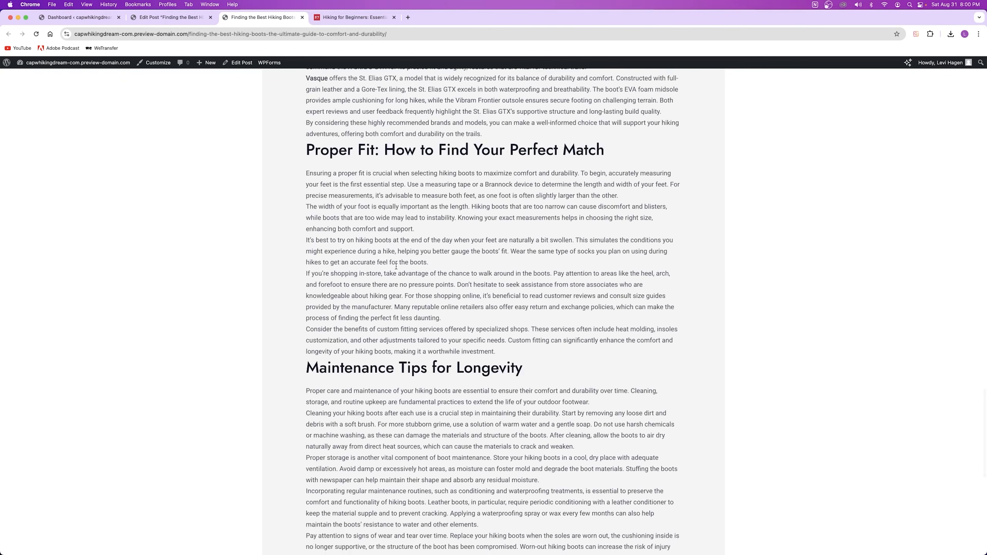
pyautogui.scroll(-10, 396, 266)
pyautogui.scroll(20, 395, 344)
pyautogui.click(976, 66)
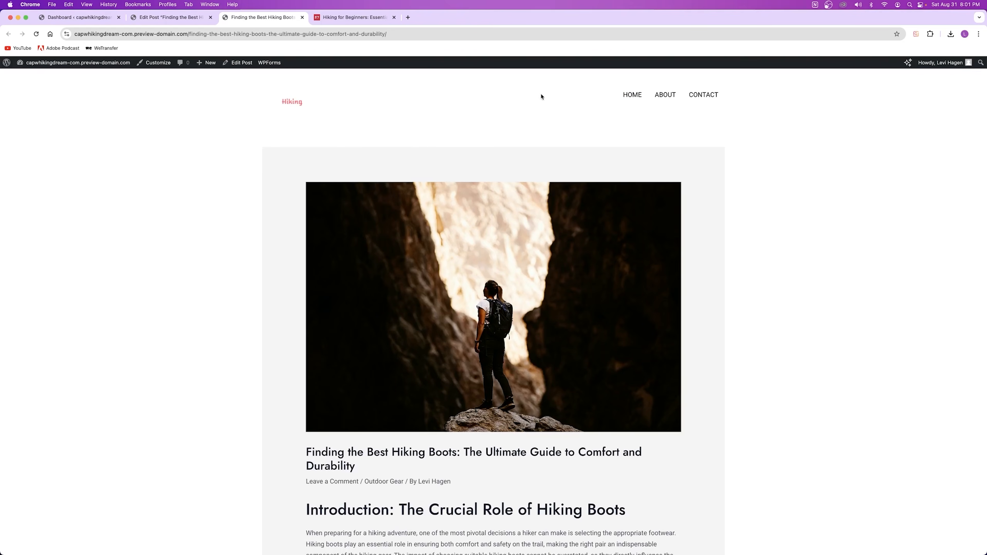
# - Close the live post, post editor and hiking for beginners article tabs, returning to the Dashboard
pyautogui.click(302, 17)
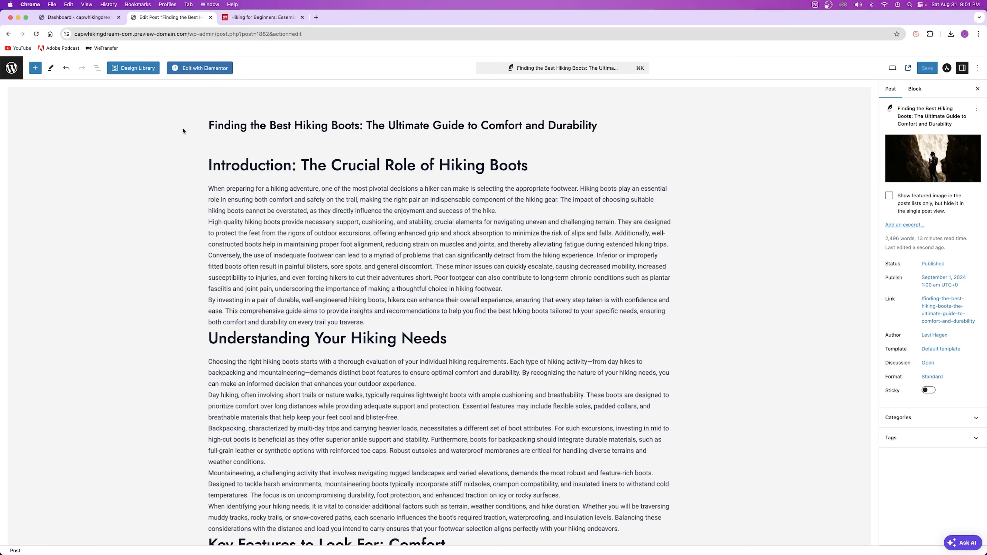
pyautogui.click(211, 17)
pyautogui.click(69, 18)
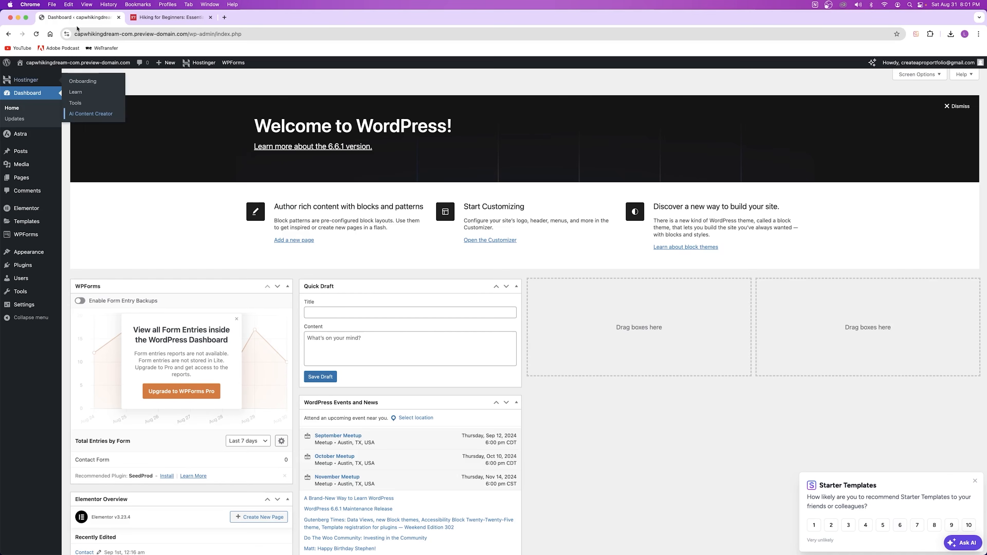
pyautogui.click(210, 17)
# - Open the Posts list in a new tab and switch to it
pyautogui.rightClick(29, 152)
pyautogui.click(59, 155)
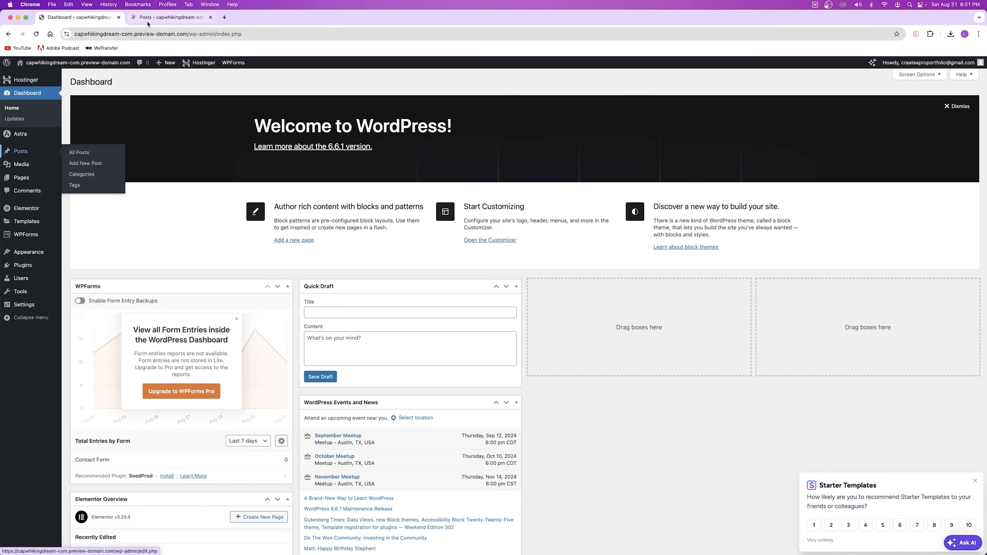
pyautogui.hotkey('ctrl', 'Tab')
pyautogui.moveTo(137, 177)
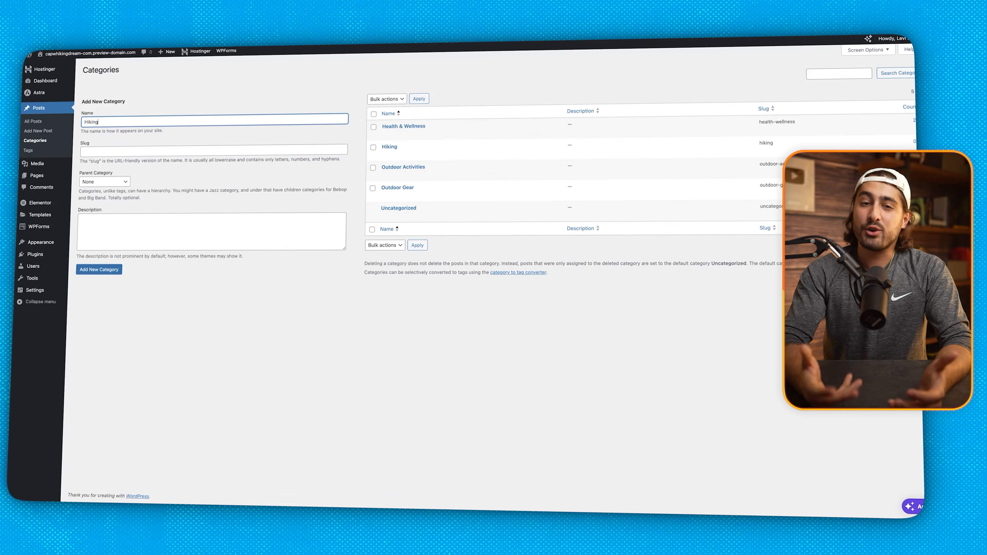
pyautogui.press('Return')
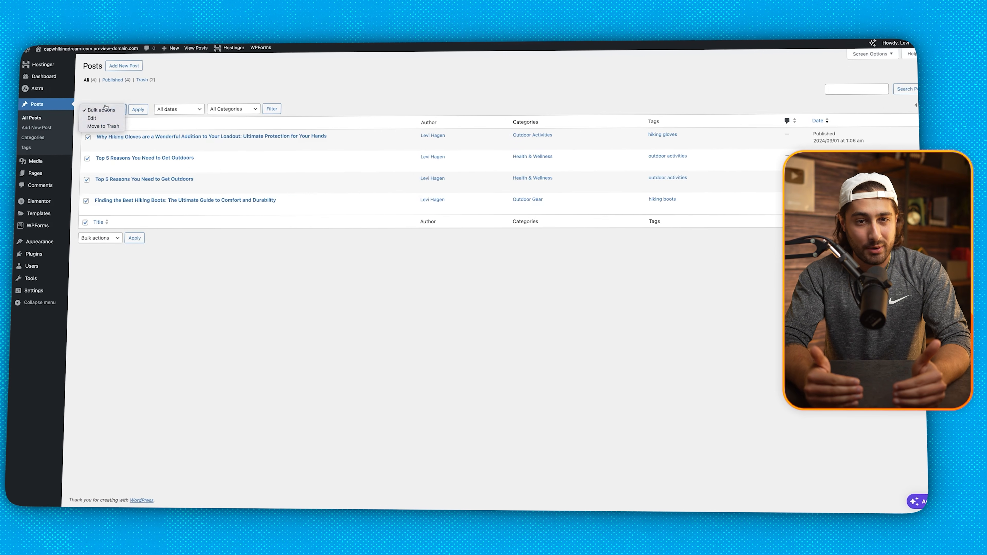
pyautogui.rightClick(102, 49)
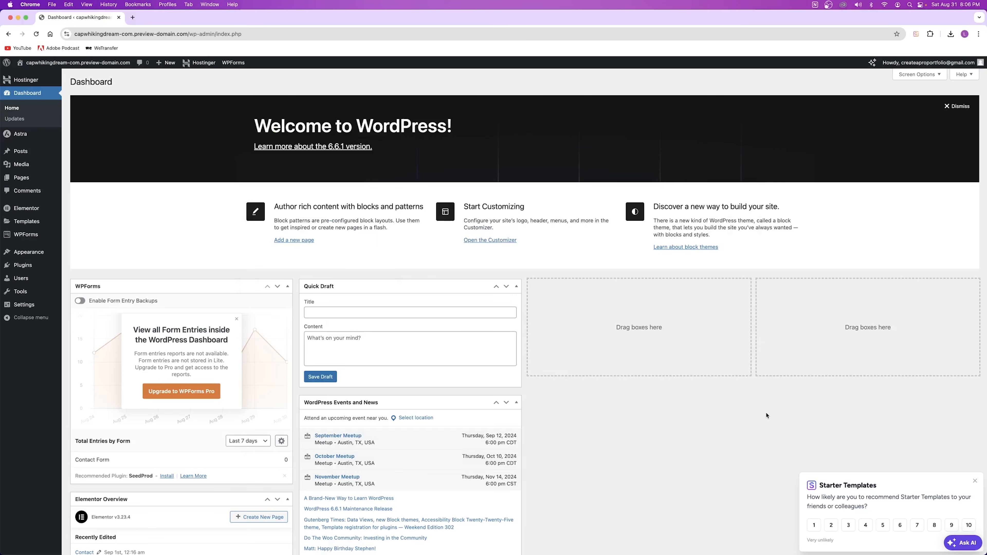
# - Open All Posts in a new tab, switch to it, and go to Posts > Categories
pyautogui.moveTo(24, 153)
pyautogui.rightClick(80, 153)
pyautogui.click(92, 156)
pyautogui.click(154, 18)
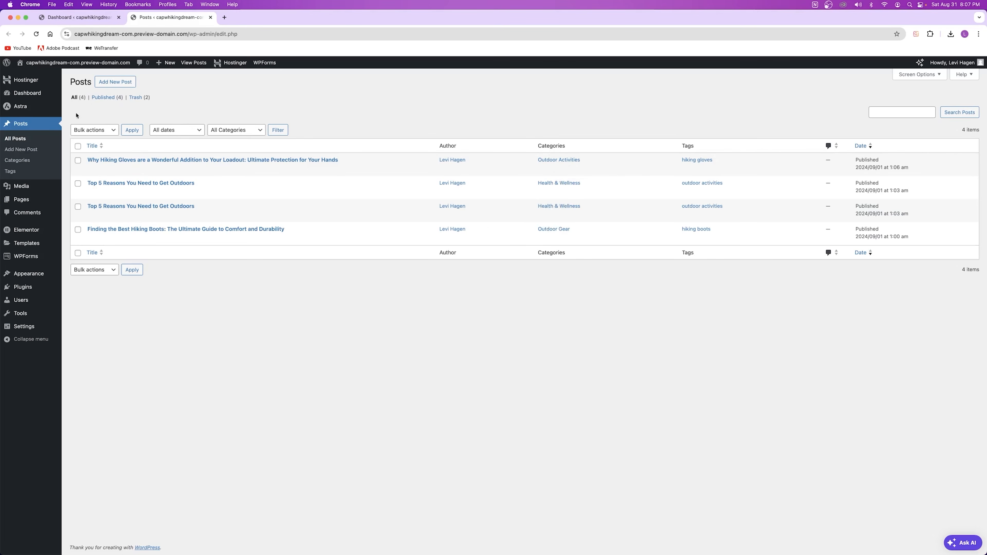
pyautogui.click(22, 161)
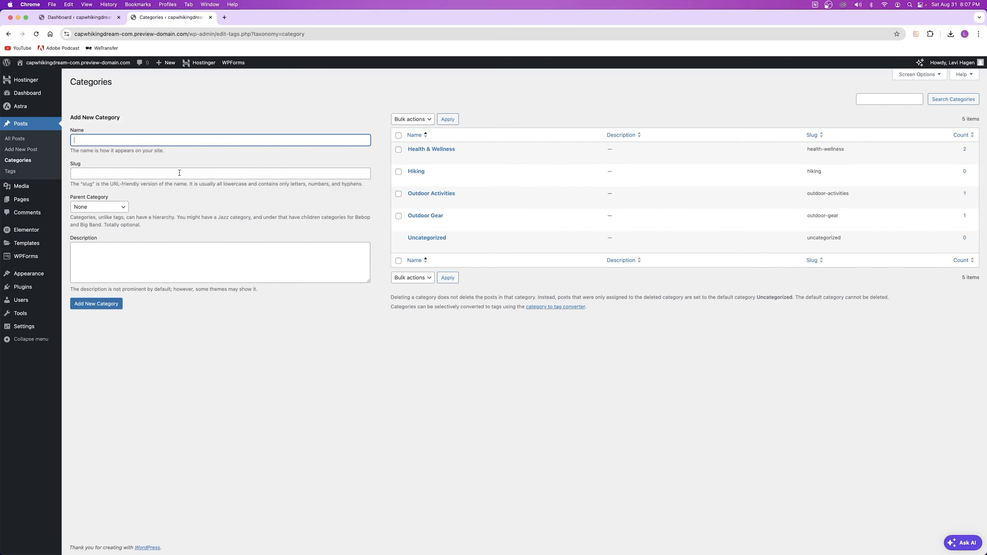
# - Clear the duplicate Hiking name and re-save the existing Hiking category instead
pyautogui.click(98, 304)
pyautogui.click(103, 309)
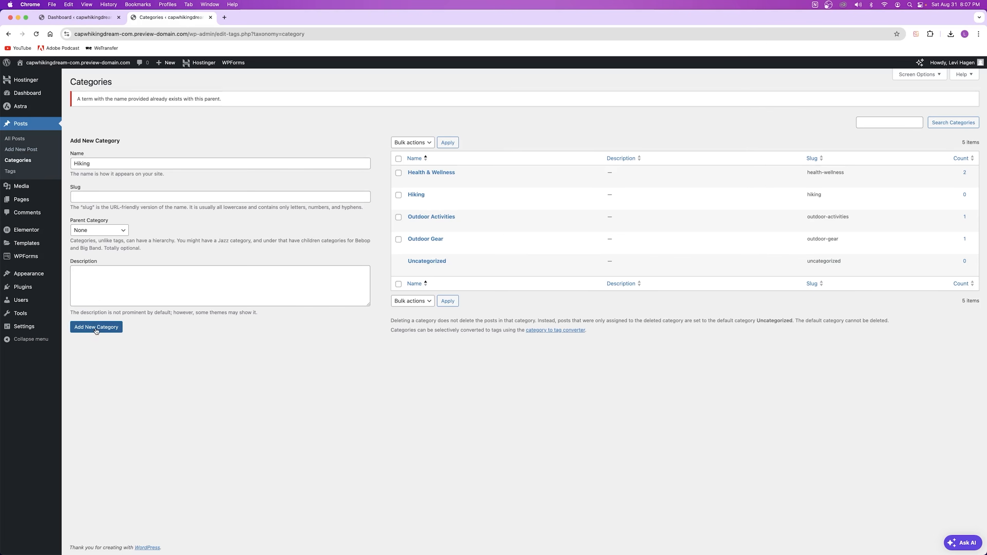
pyautogui.doubleClick(82, 163)
pyautogui.press('BackSpace')
pyautogui.click(946, 101)
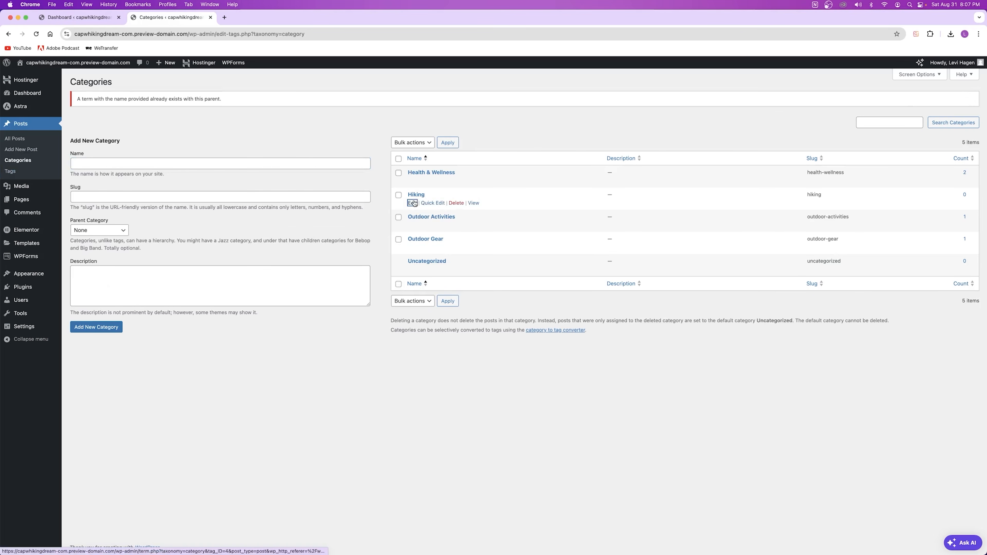
pyautogui.click(414, 203)
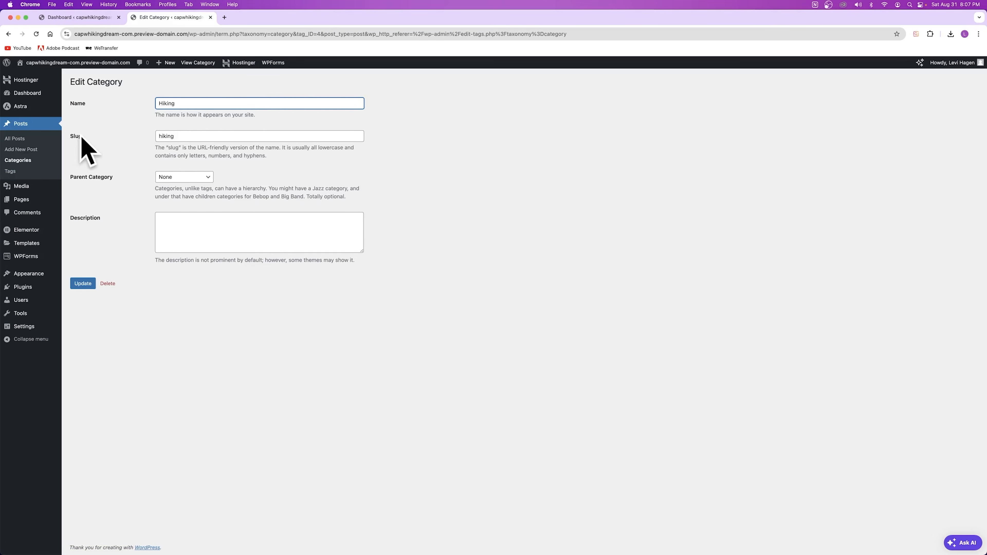
pyautogui.press('Tab')
pyautogui.click(140, 124)
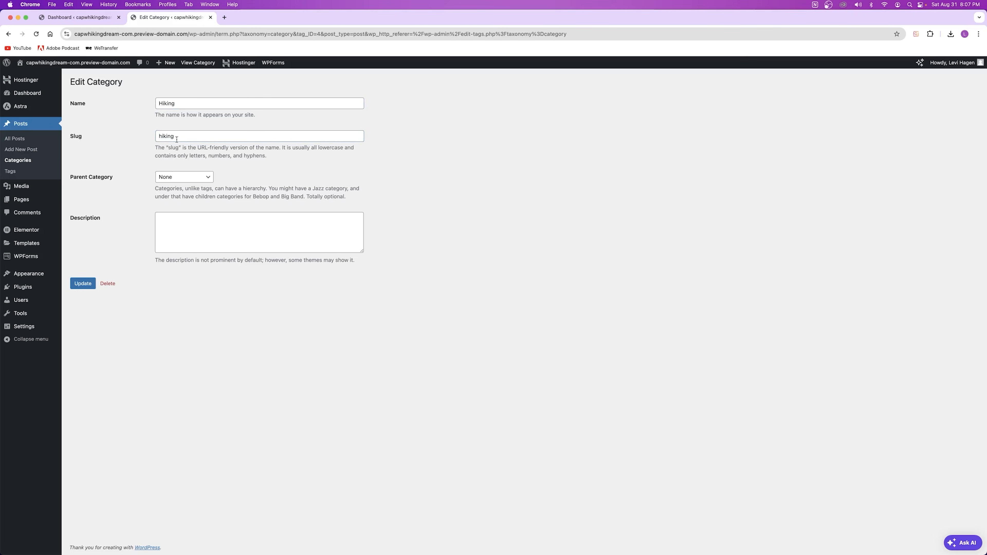
pyautogui.click(83, 283)
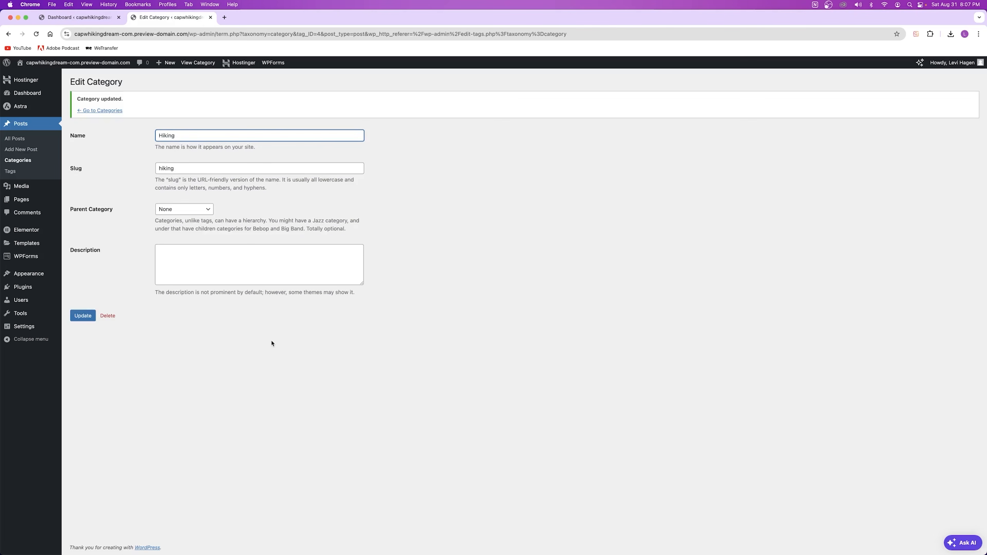
# - Add a new Fishing category, then return to All Posts
pyautogui.click(99, 110)
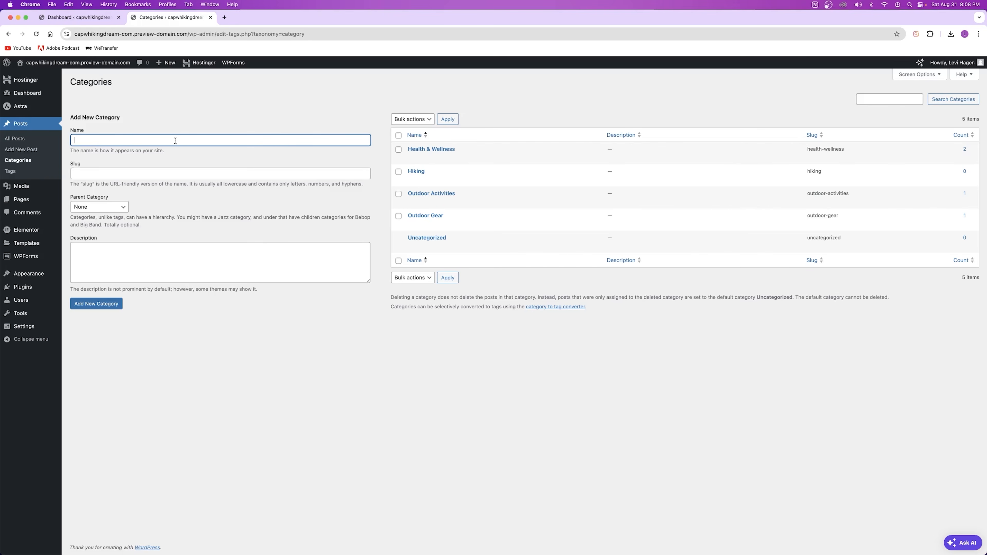
pyautogui.write('Fishing')
pyautogui.click(110, 303)
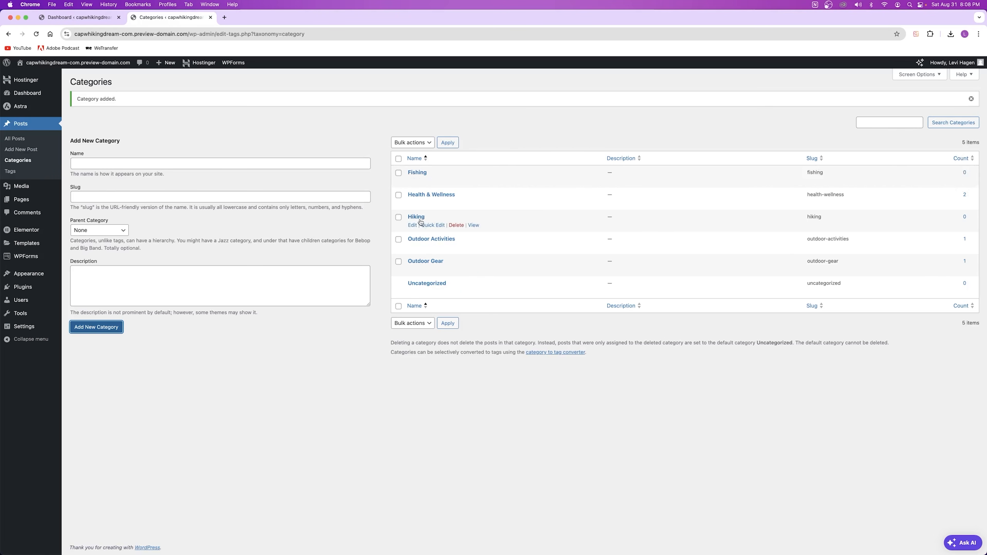
pyautogui.click(15, 139)
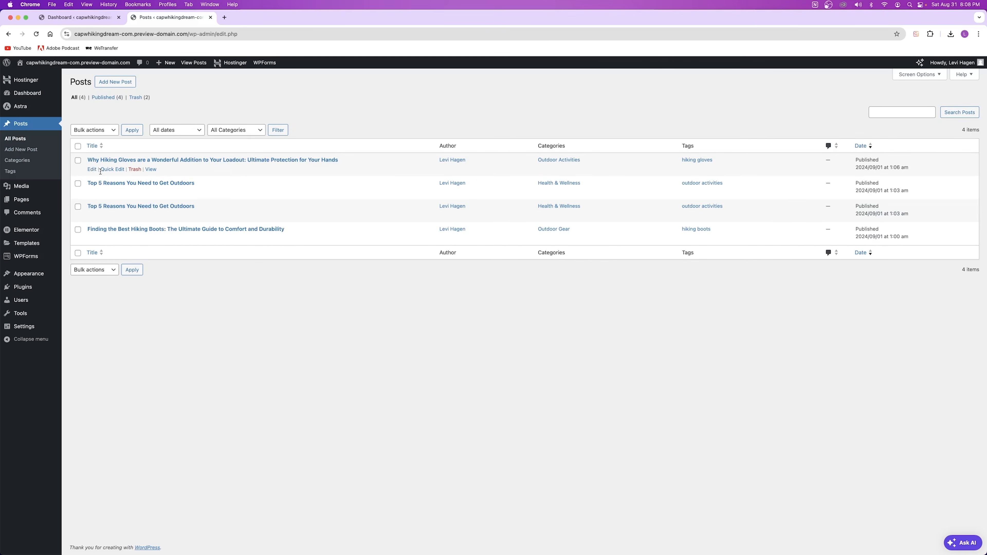
# - Bulk edit all four posts to tick the Hiking category and update them
pyautogui.click(117, 169)
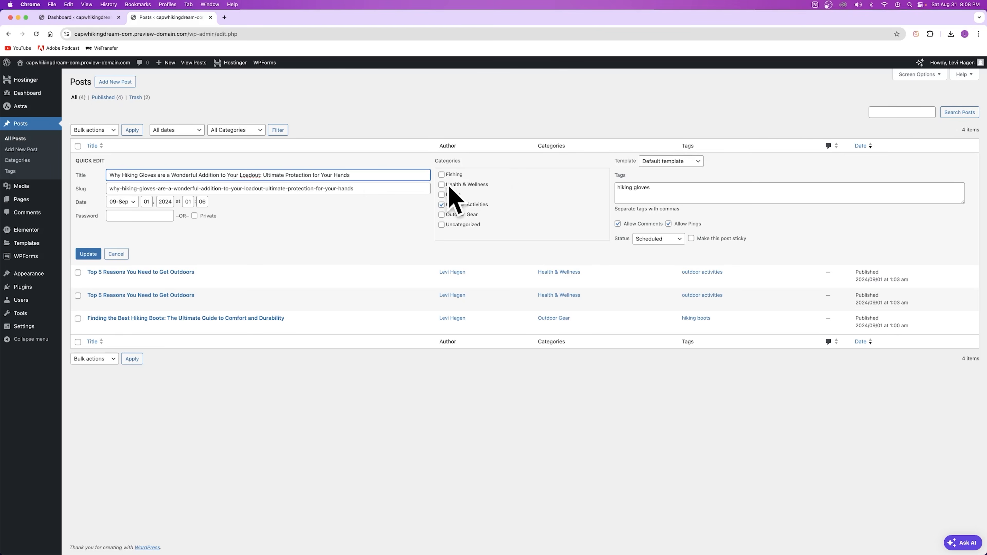
pyautogui.click(117, 253)
pyautogui.click(78, 146)
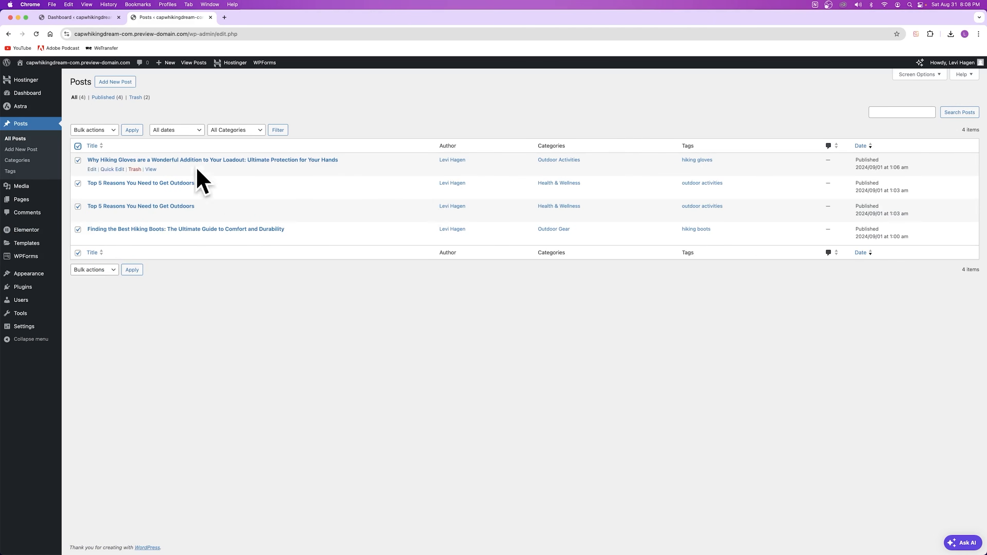
pyautogui.click(93, 129)
pyautogui.click(89, 140)
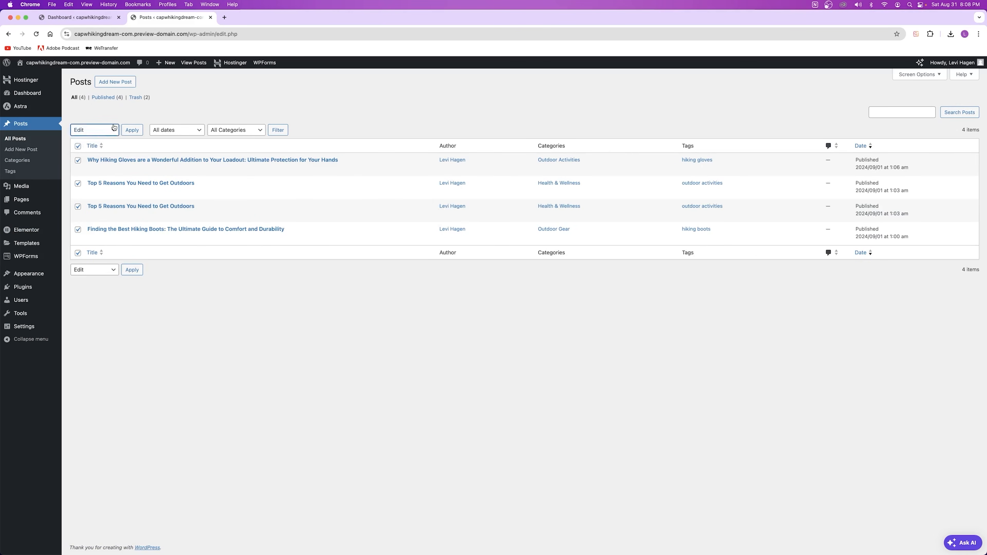
pyautogui.click(132, 129)
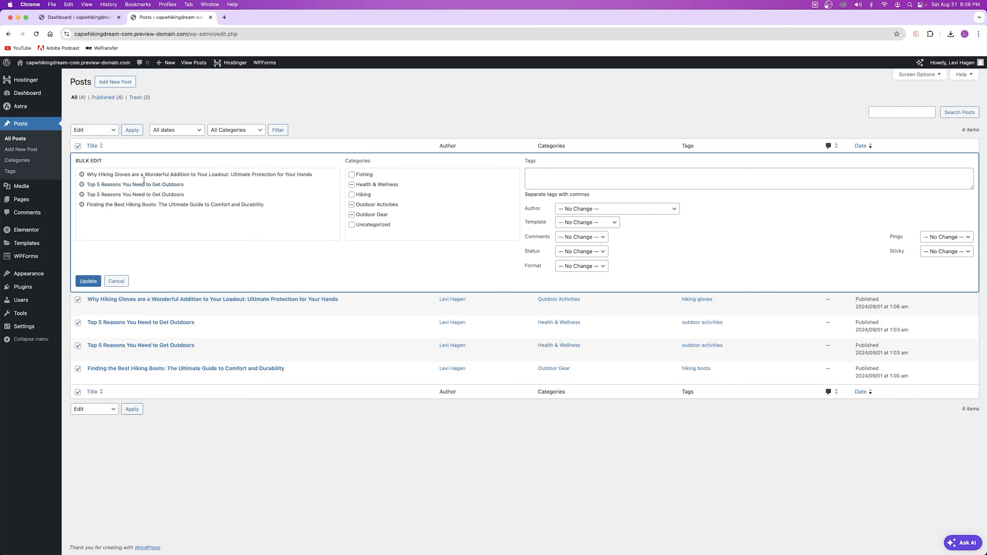
pyautogui.click(365, 195)
pyautogui.click(88, 281)
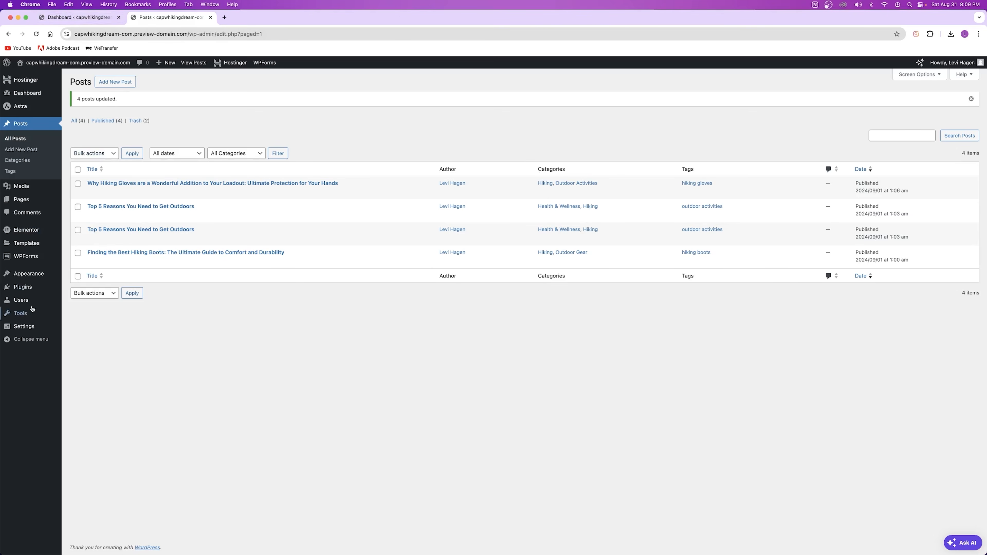
pyautogui.moveTo(23, 277)
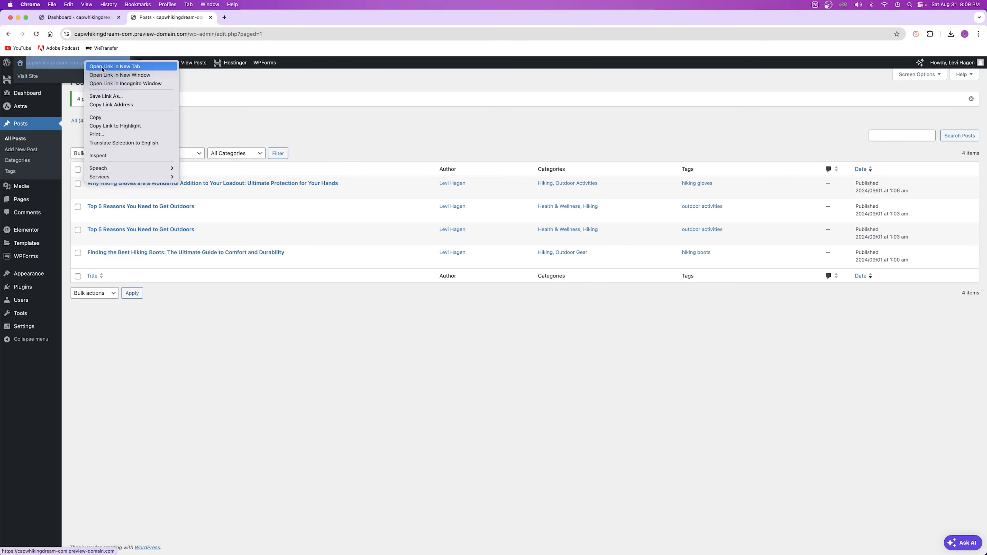
# - Open the live site in a new tab, launch the Astra Customizer, and dismiss the hosting notice
pyautogui.click(43, 74)
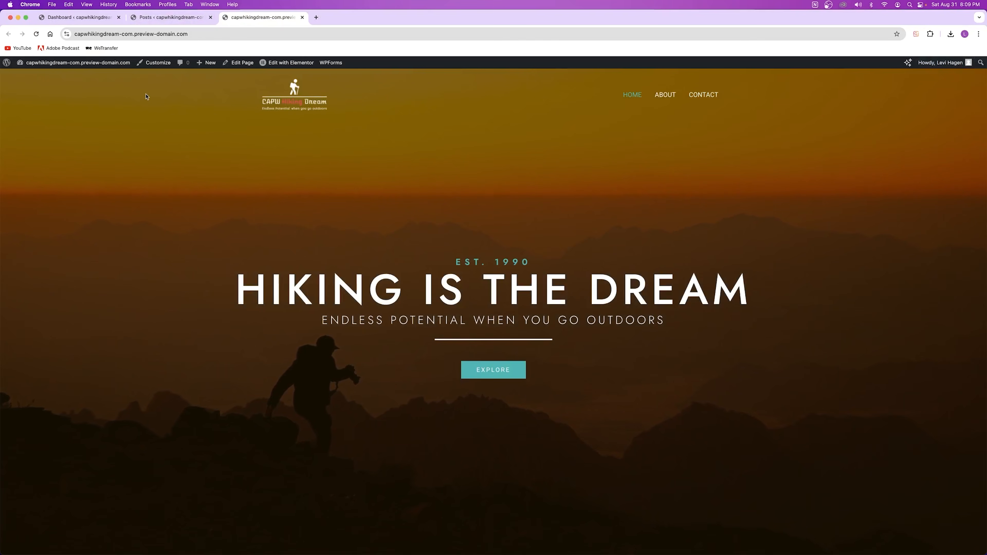
pyautogui.click(155, 63)
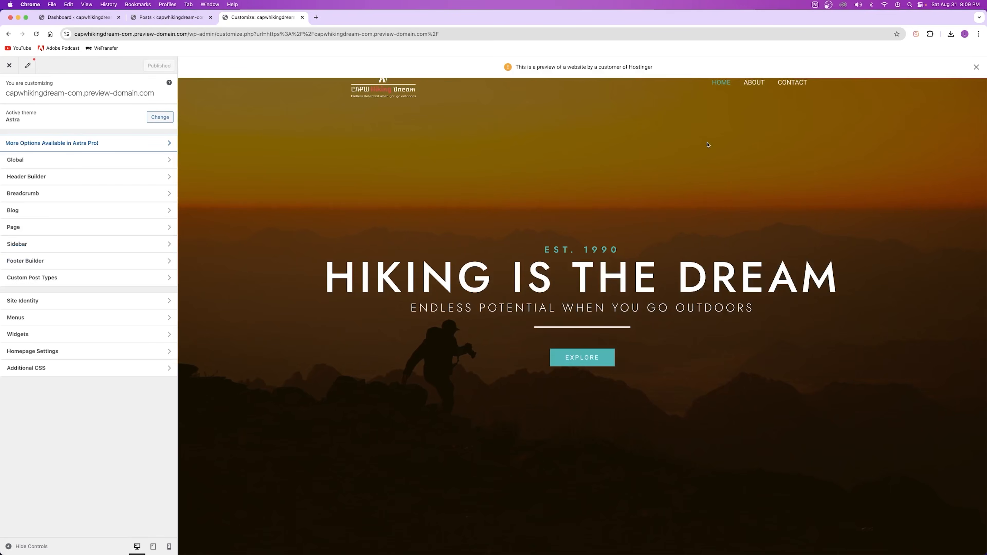
pyautogui.click(975, 68)
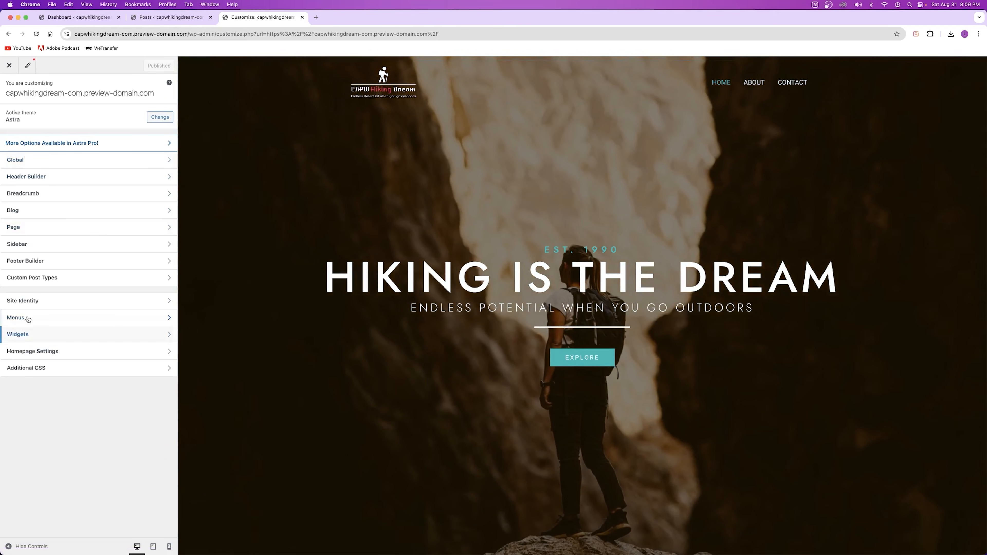
# - In the Main Menu, remove the invalid Services item and move Contact up below About
pyautogui.click(48, 317)
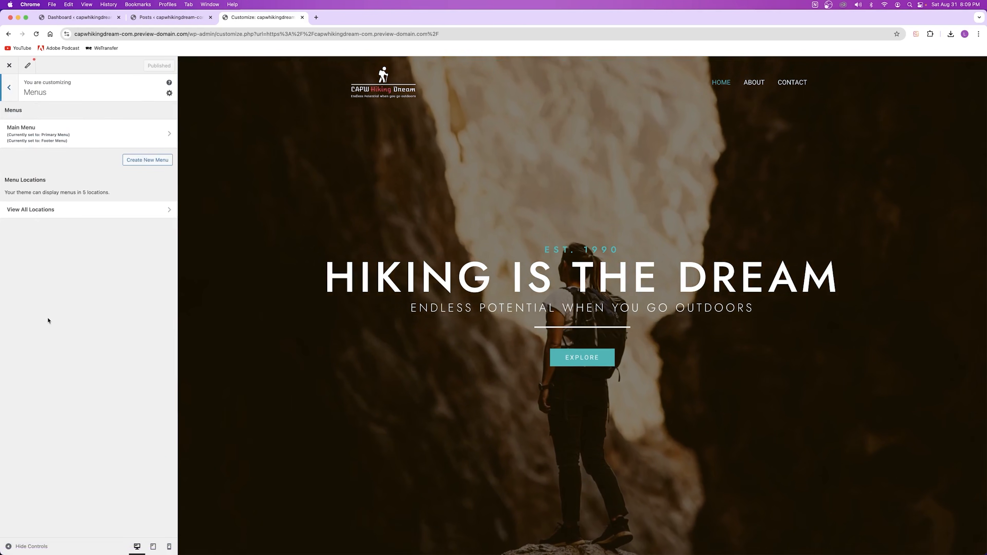
pyautogui.click(65, 132)
pyautogui.click(42, 182)
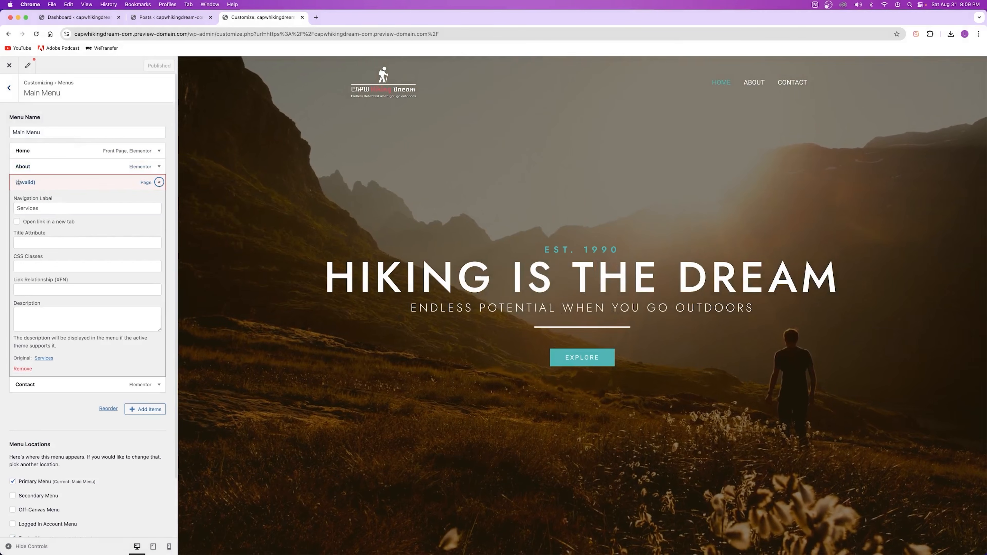
pyautogui.click(22, 369)
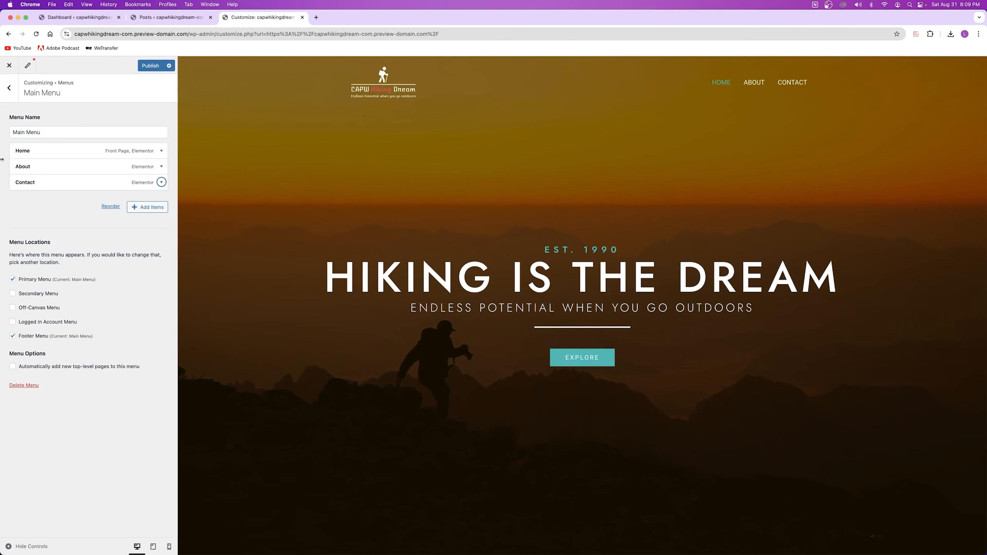
pyautogui.moveTo(50, 183); pyautogui.dragTo(25, 191)
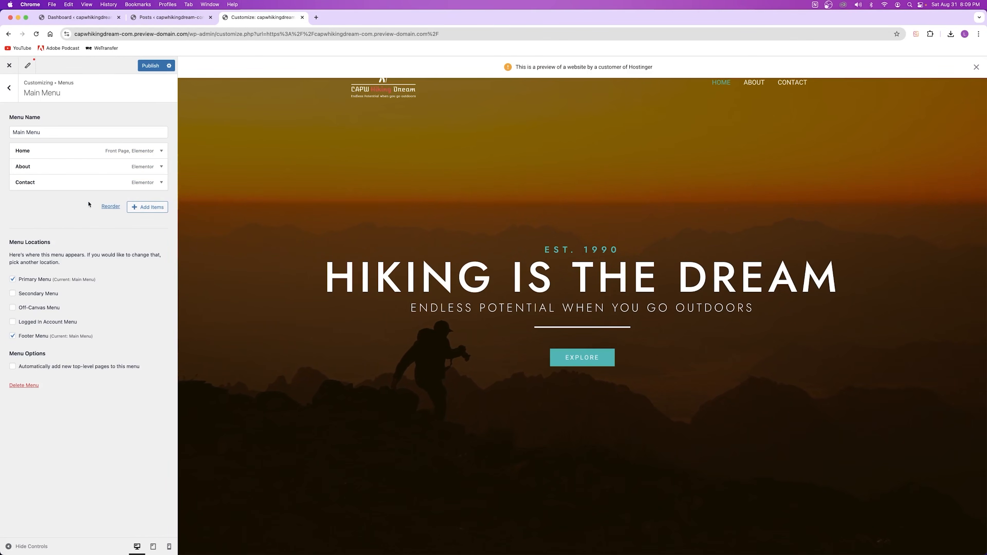
pyautogui.click(159, 208)
# - Add the Hiking category to the Main Menu as a top-level item right after Home
pyautogui.click(214, 246)
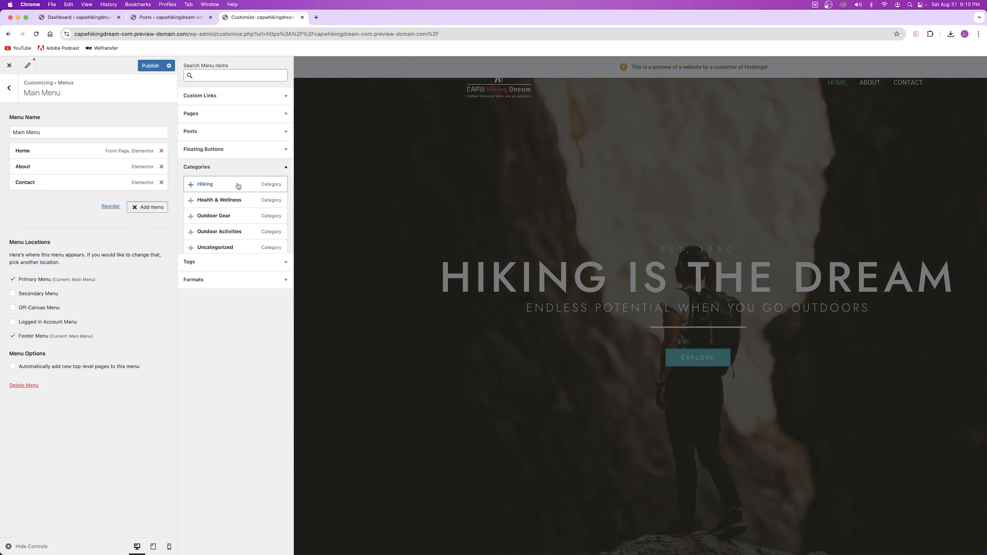
pyautogui.click(245, 190)
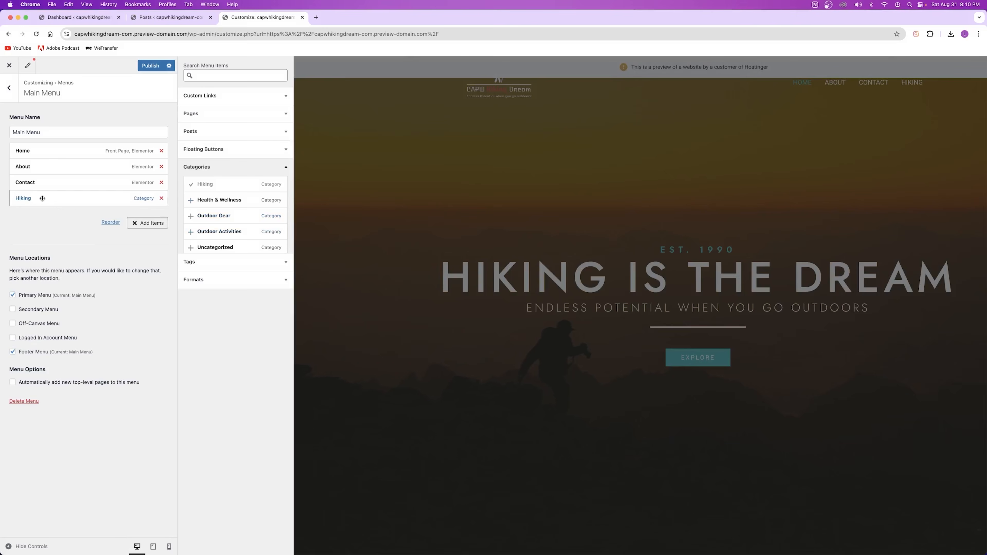
pyautogui.moveTo(43, 199)
pyautogui.mouseDown()
pyautogui.moveTo(35, 155)
pyautogui.moveTo(23, 166)
pyautogui.moveTo(29, 192)
pyautogui.mouseUp()
pyautogui.click(141, 70)
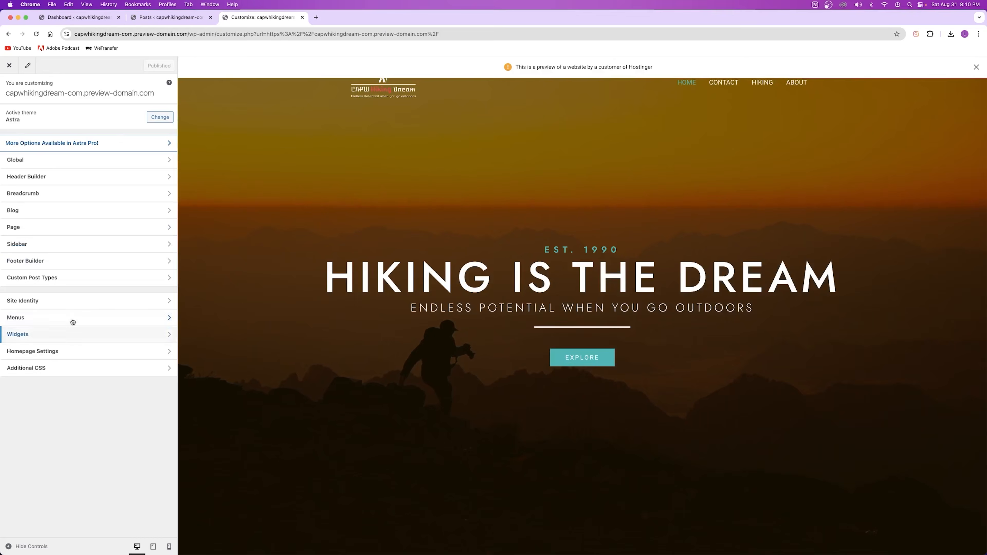
pyautogui.click(73, 321)
pyautogui.click(42, 133)
pyautogui.moveTo(29, 166); pyautogui.dragTo(16, 165)
pyautogui.moveTo(31, 198); pyautogui.dragTo(21, 181)
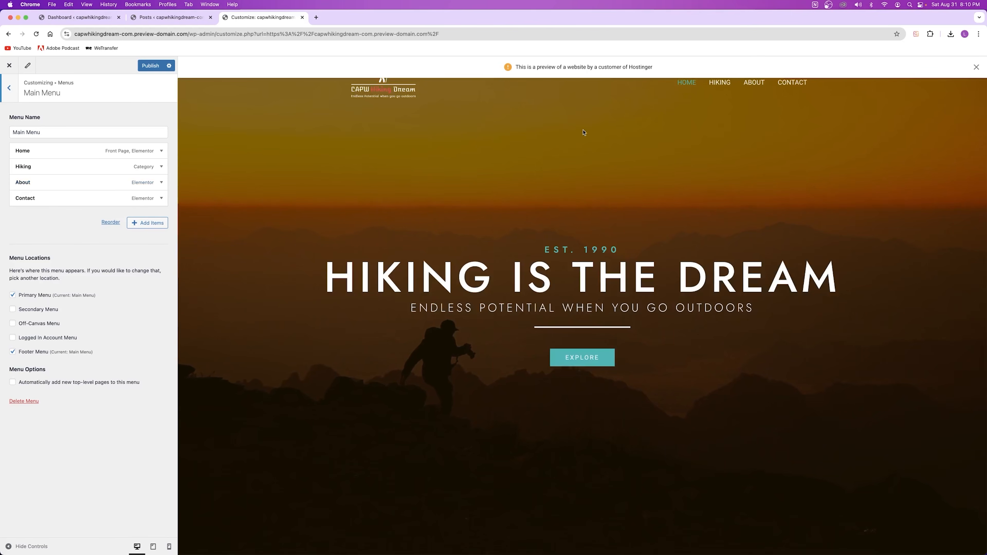
pyautogui.click(975, 68)
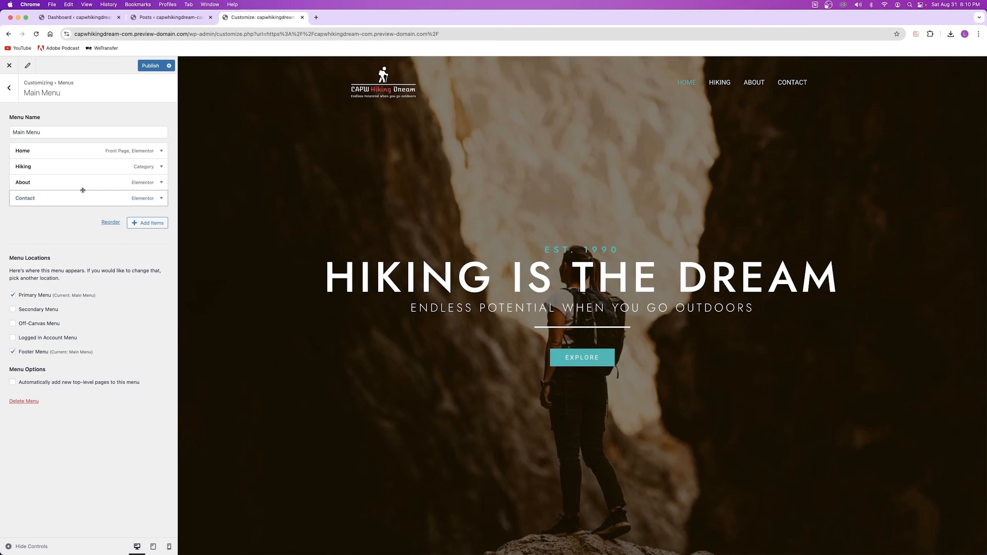
# - Add Health & Wellness and Outdoor Gear categories, then move About and Contact to the end
pyautogui.click(147, 223)
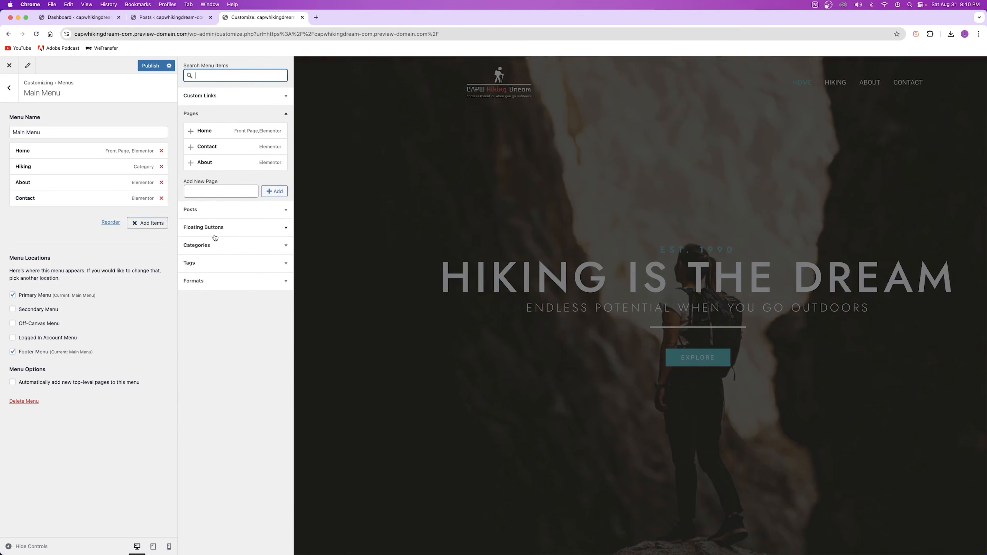
pyautogui.click(215, 238)
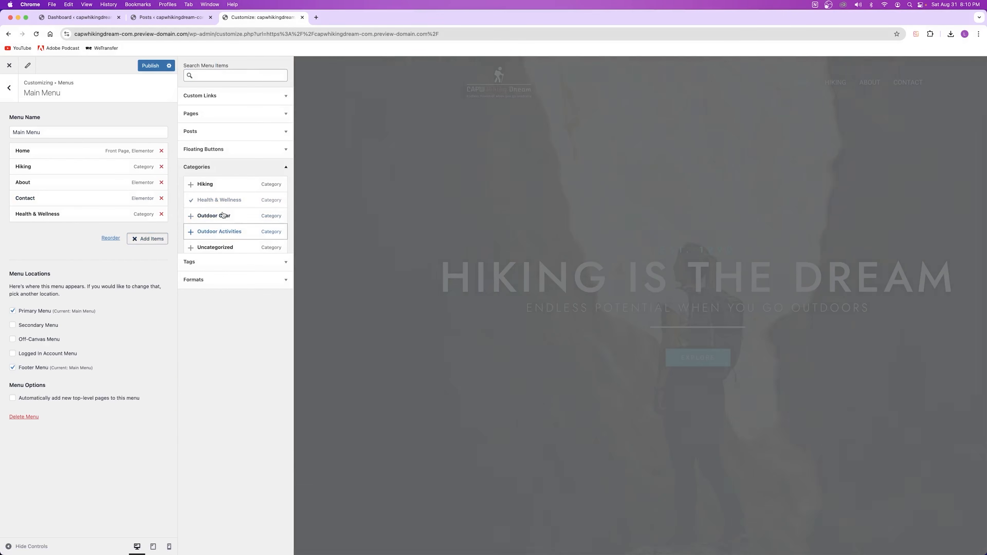
pyautogui.click(223, 220)
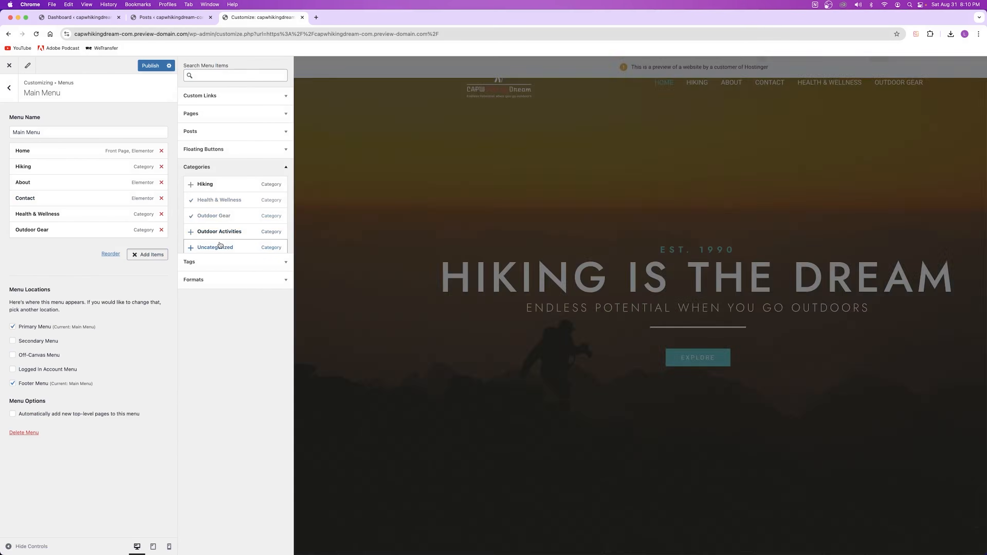
pyautogui.moveTo(33, 184); pyautogui.dragTo(28, 240)
pyautogui.moveTo(39, 183); pyautogui.dragTo(30, 249)
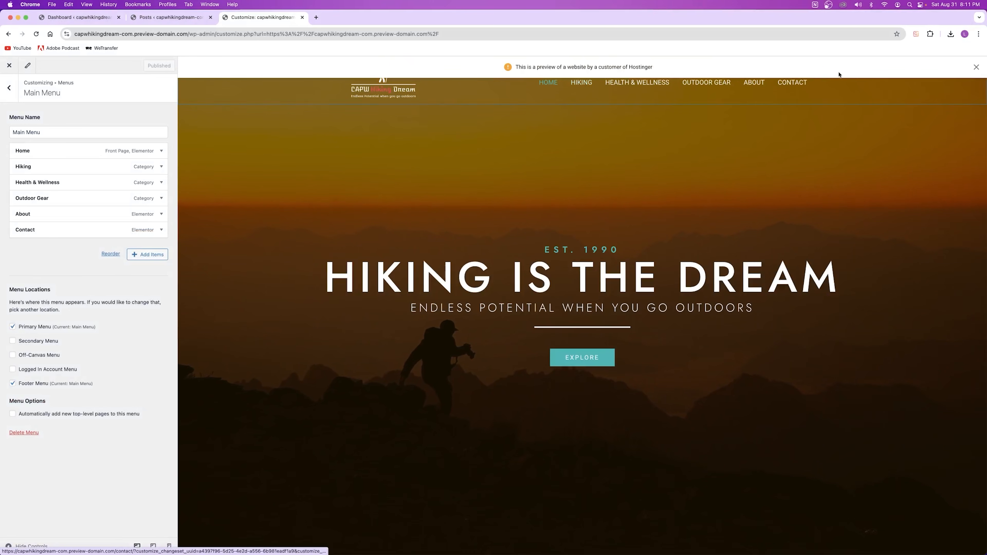
# - Close the Customizer, open the live site in a new tab and dismiss the Hostinger notice
pyautogui.click(974, 69)
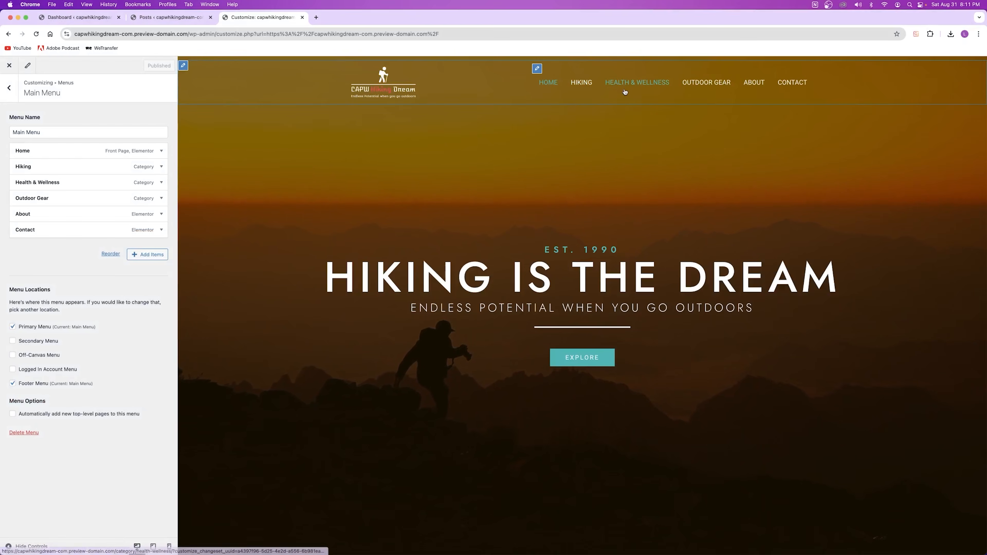
pyautogui.click(302, 17)
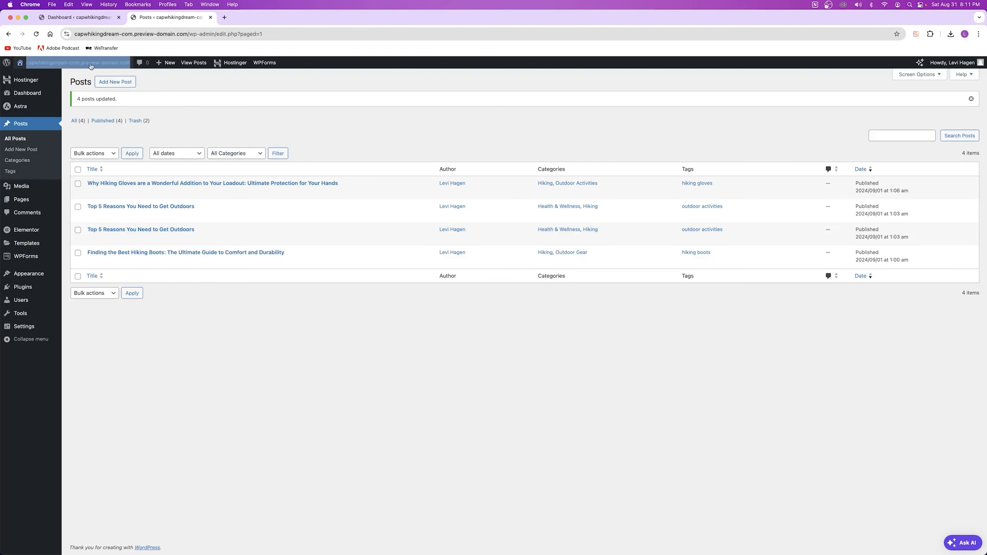
pyautogui.click(91, 76)
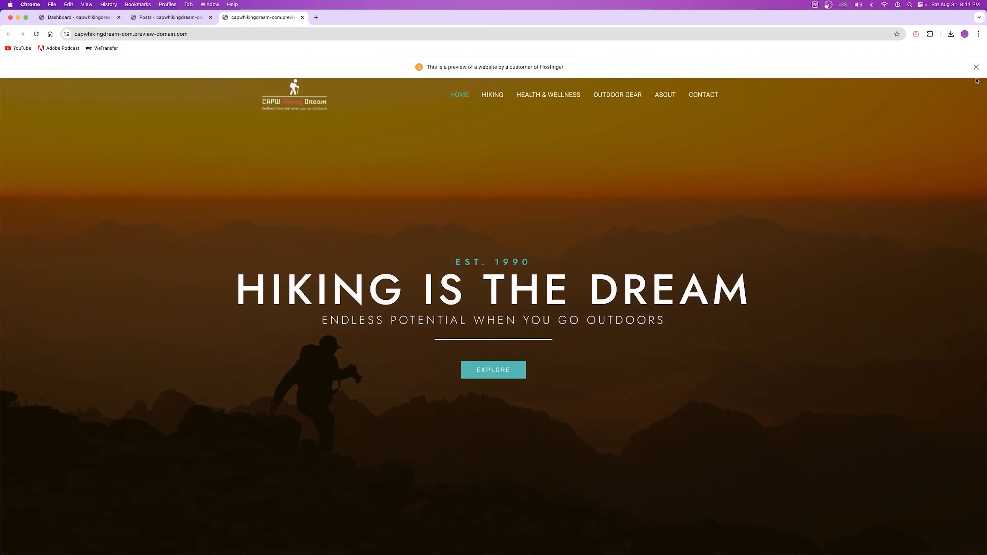
pyautogui.click(975, 67)
# - Open the Hiking category page from the site navigation and scroll through its posts
pyautogui.click(490, 95)
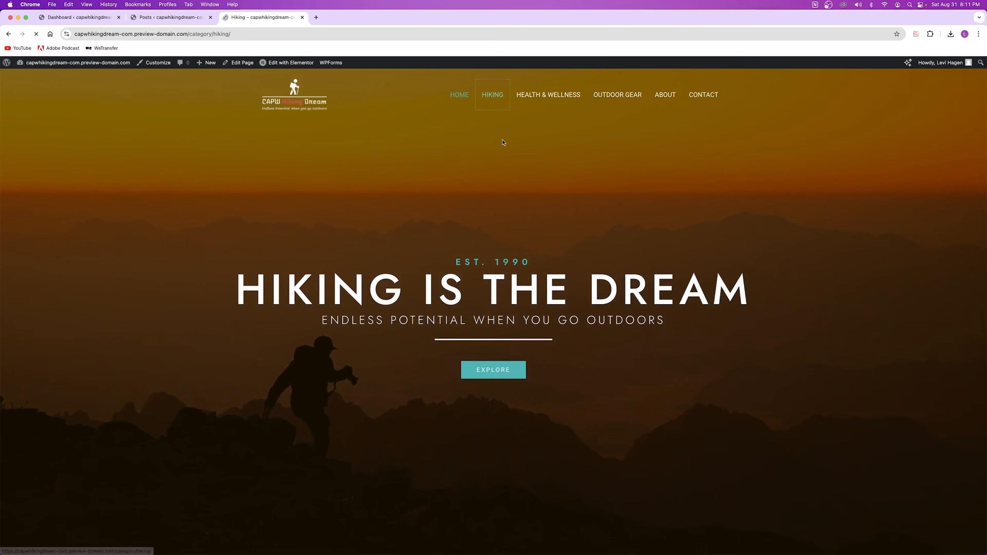
pyautogui.scroll(-5, 509, 145)
pyautogui.scroll(-10, 509, 189)
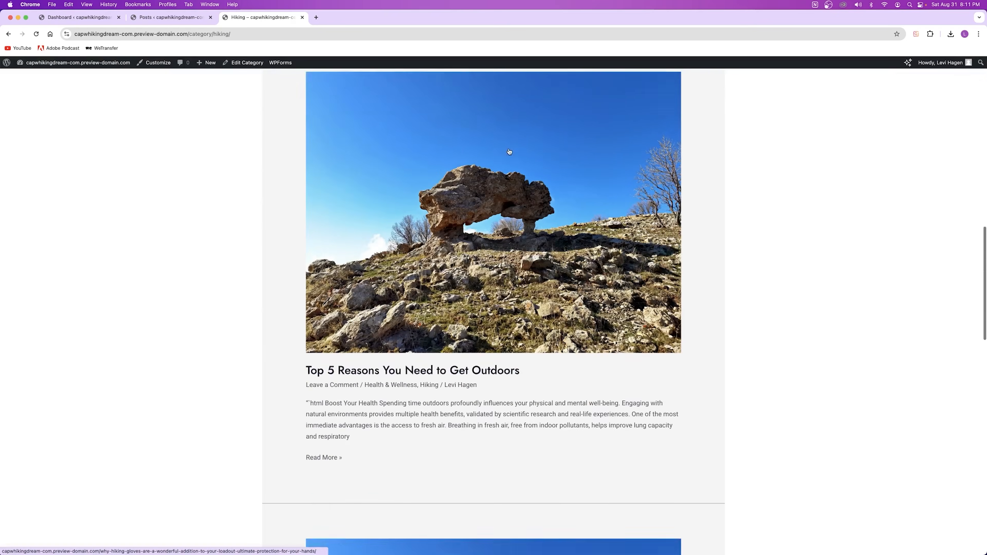
pyautogui.scroll(6, 509, 188)
pyautogui.scroll(15, 509, 188)
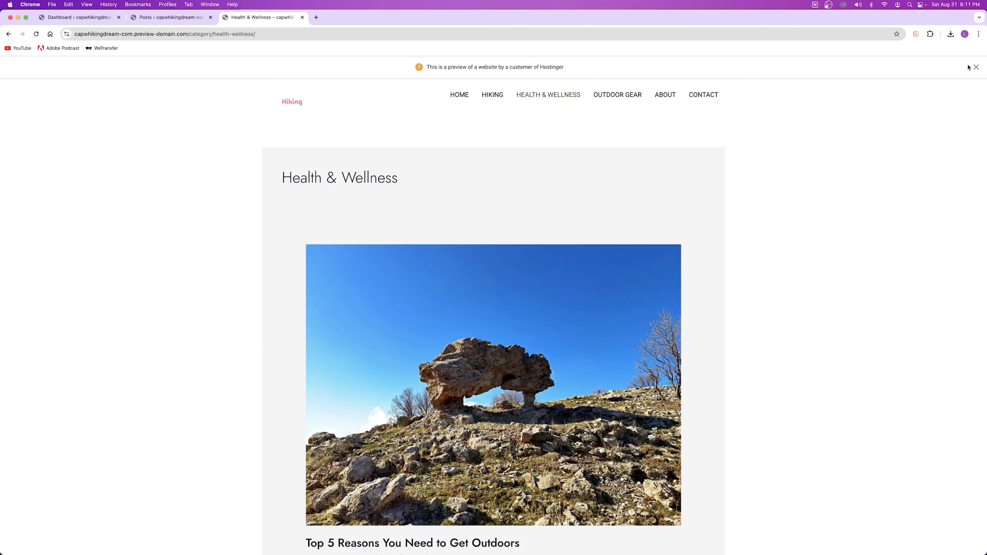
pyautogui.scroll(-3, 579, 234)
pyautogui.scroll(-10, 579, 234)
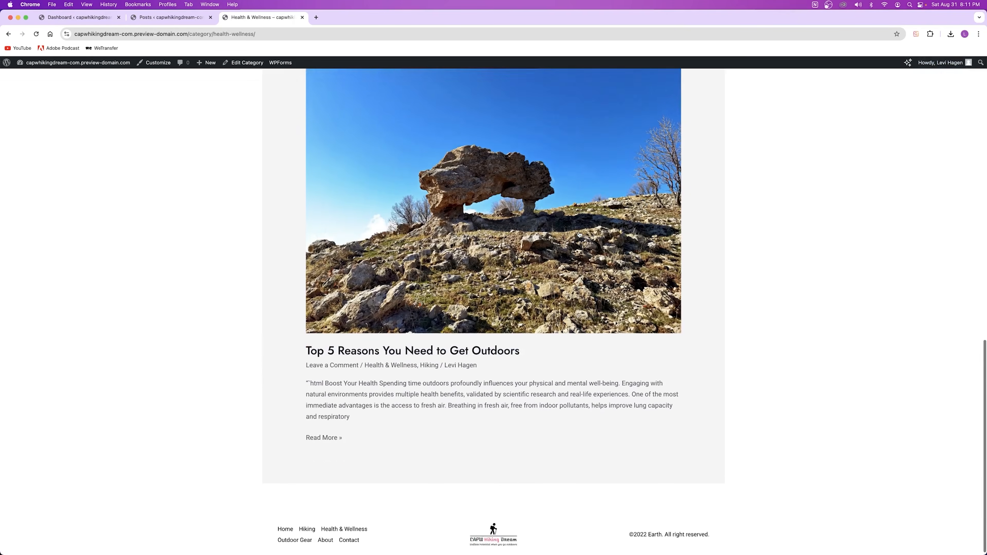
pyautogui.scroll(15, 579, 234)
pyautogui.scroll(-5, 579, 234)
pyautogui.scroll(5, 579, 234)
# - Check the Outdoor Gear category page, return to the homepage, and dismiss the Hostinger notice
pyautogui.click(617, 94)
pyautogui.scroll(-10, 629, 175)
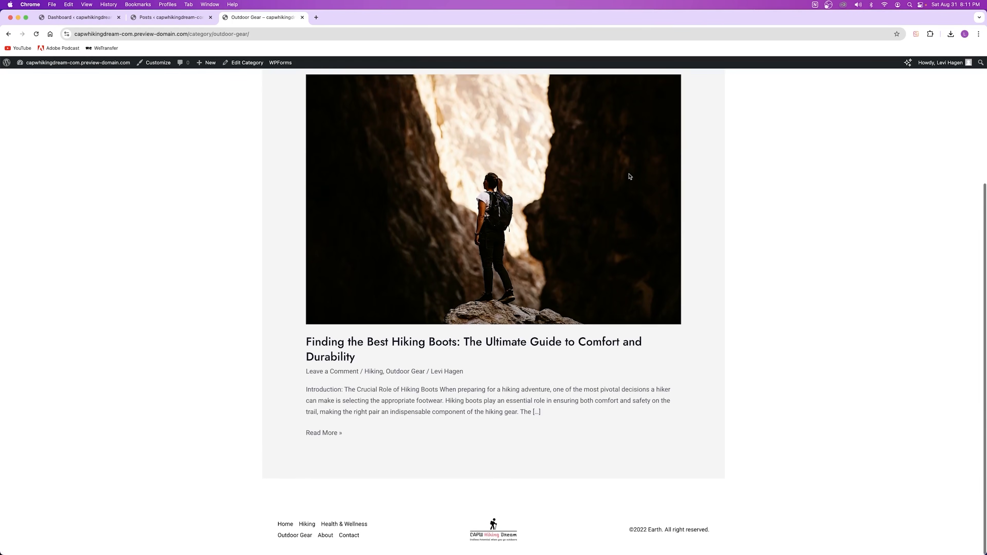
pyautogui.scroll(10, 629, 176)
pyautogui.click(458, 94)
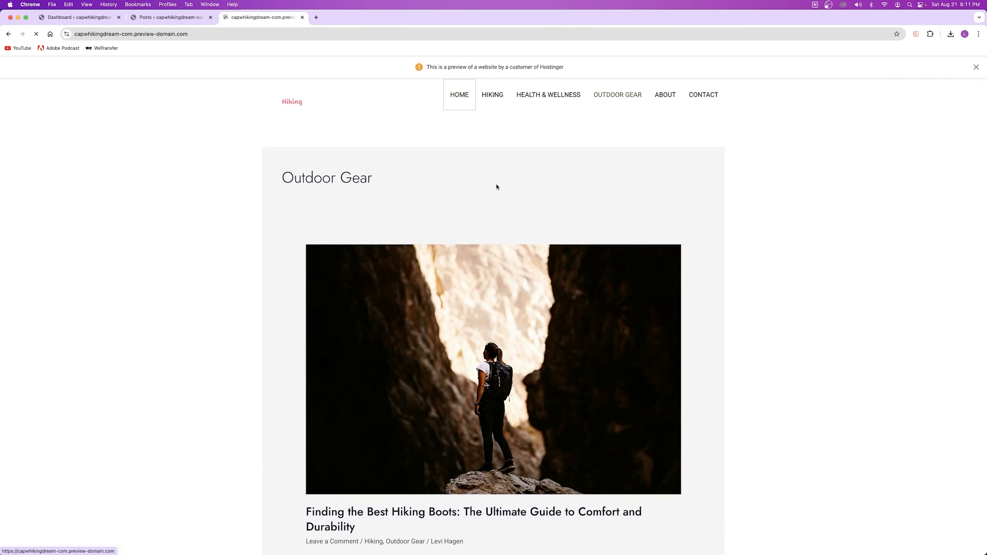
pyautogui.click(976, 68)
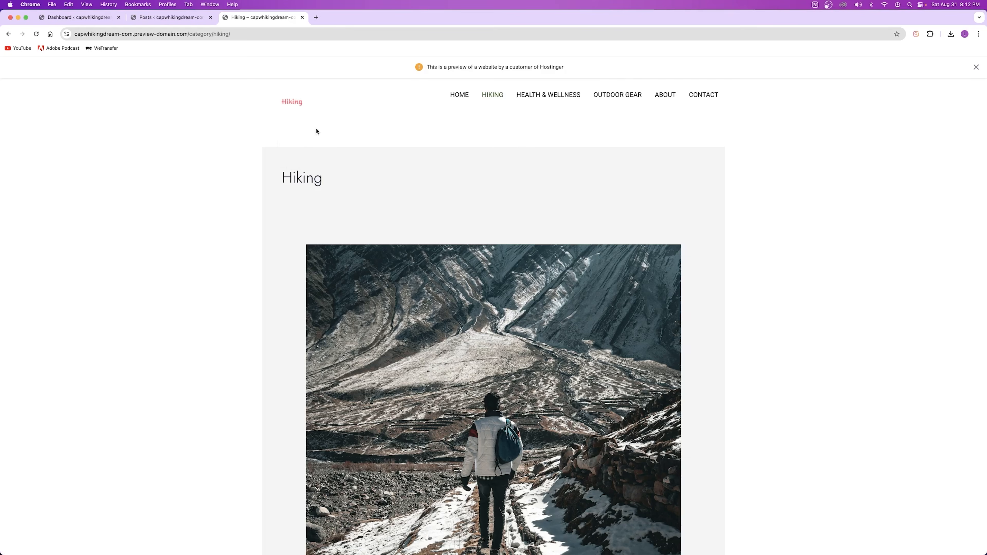
# - Scroll through the live Hiking category page, then go back to the admin Posts list
pyautogui.scroll(-20, 316, 131)
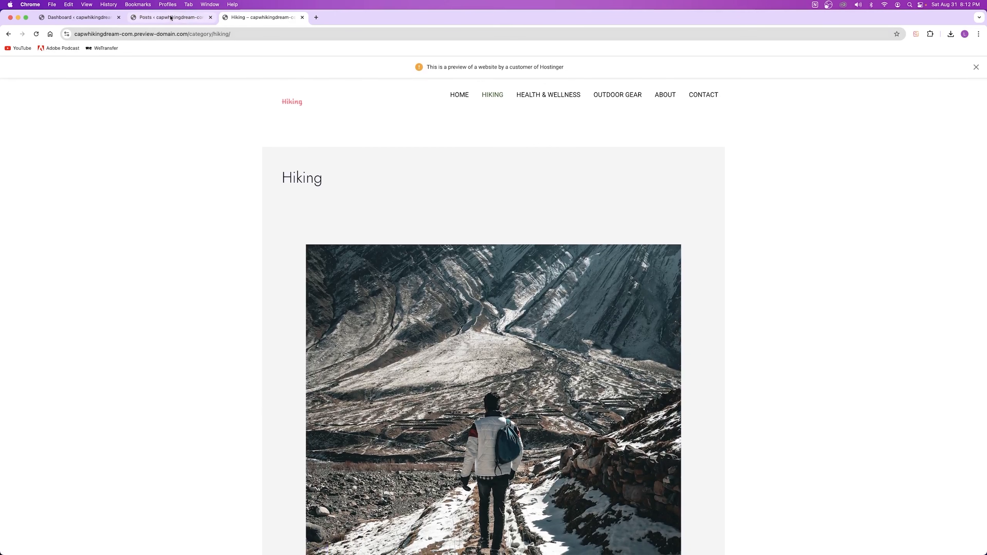
pyautogui.click(168, 18)
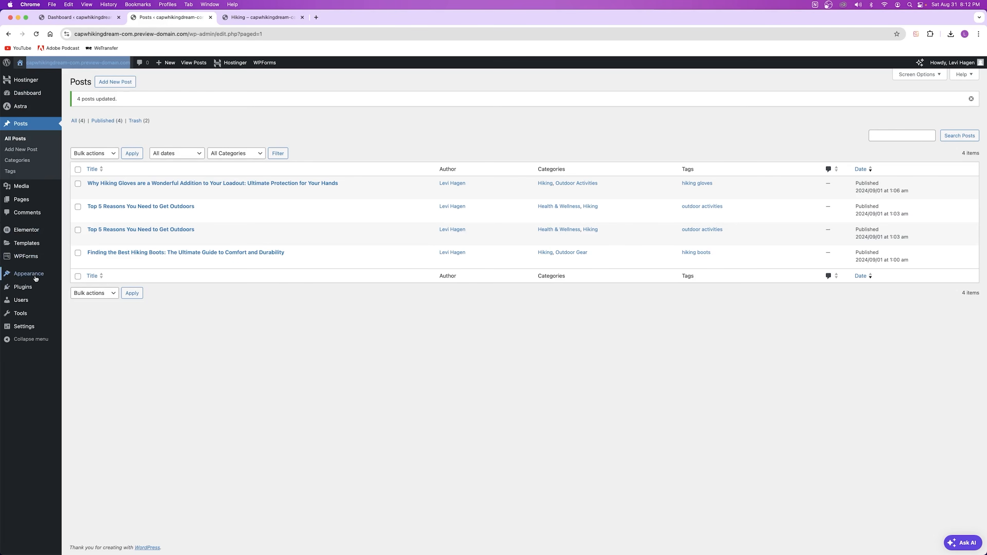
# - Open the Astra site Customizer from the admin
pyautogui.moveTo(35, 278)
pyautogui.click(79, 290)
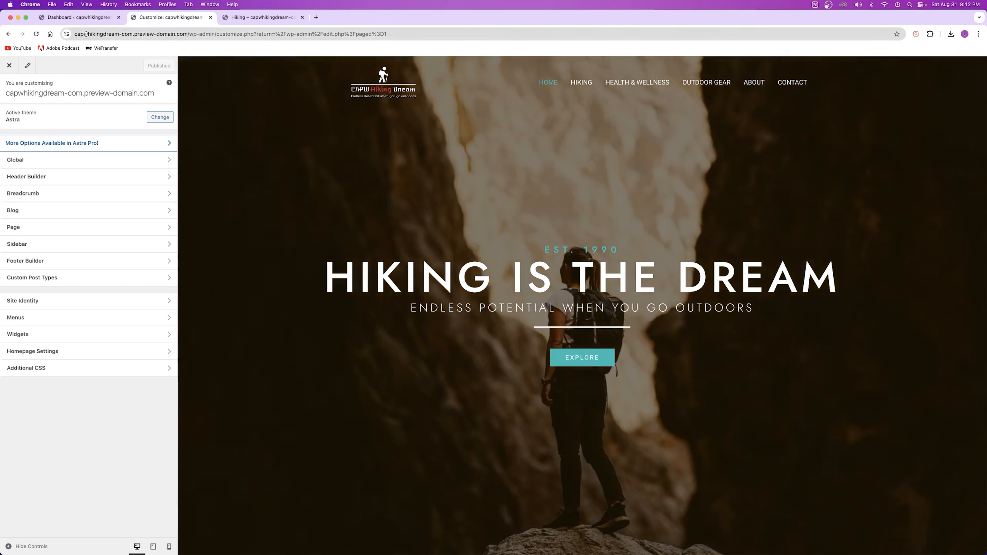
pyautogui.click(66, 17)
pyautogui.click(171, 18)
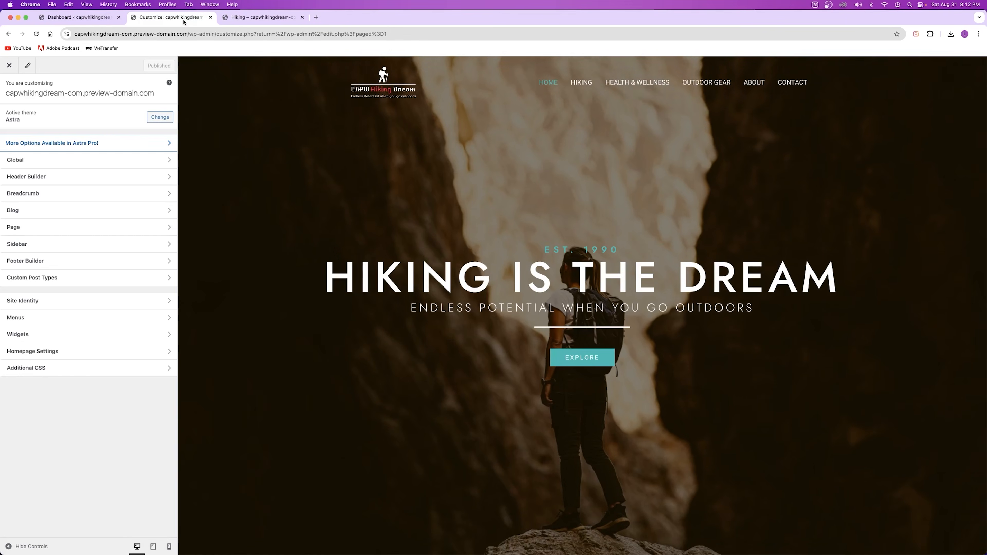
# - Go to Header Builder > Site Title & Logo and cancel Change Logo, keeping the CAPW Hiking Dream logo
pyautogui.click(67, 178)
pyautogui.click(67, 218)
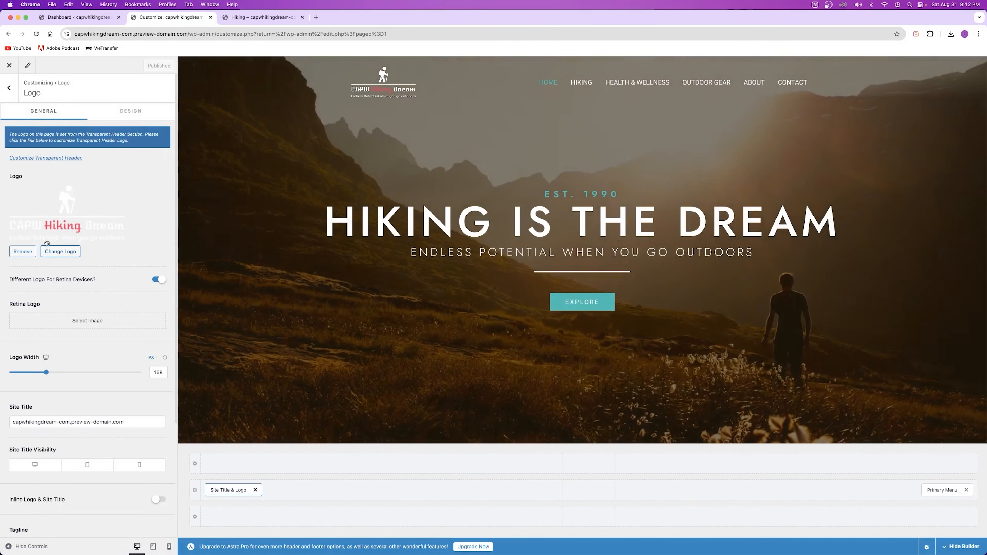
pyautogui.click(51, 255)
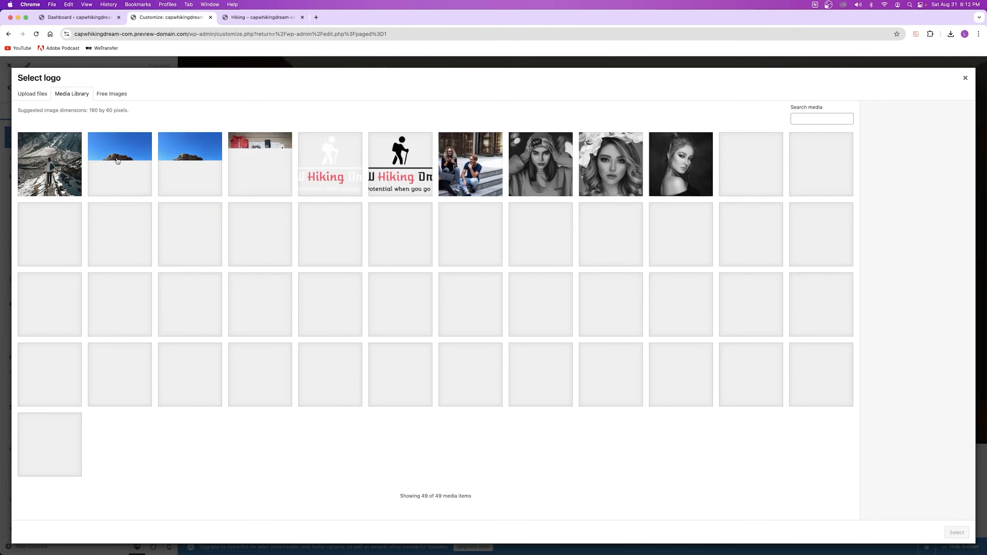
pyautogui.press('Escape')
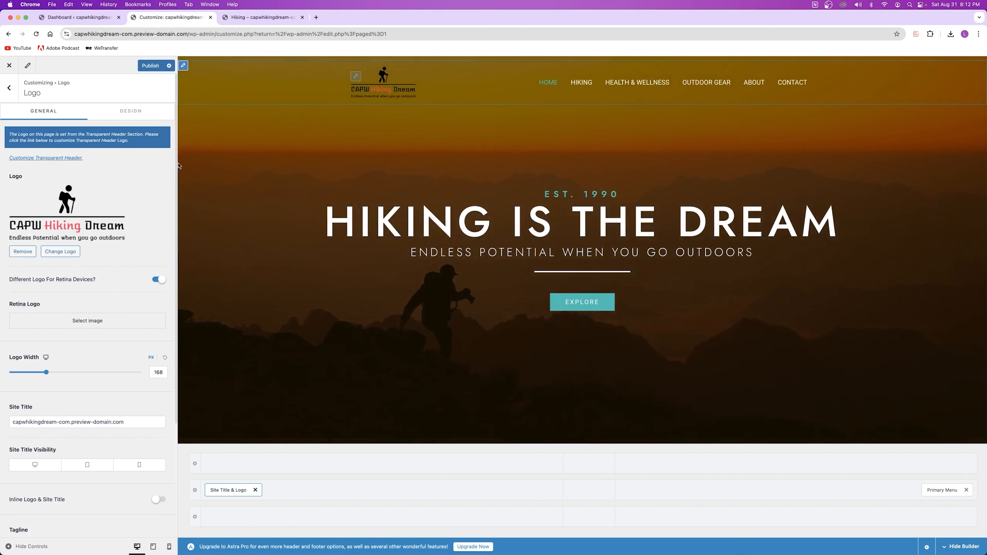
# - Enable a different transparent-header logo at 123 px width, leaving site-wide transparent header off
pyautogui.click(9, 88)
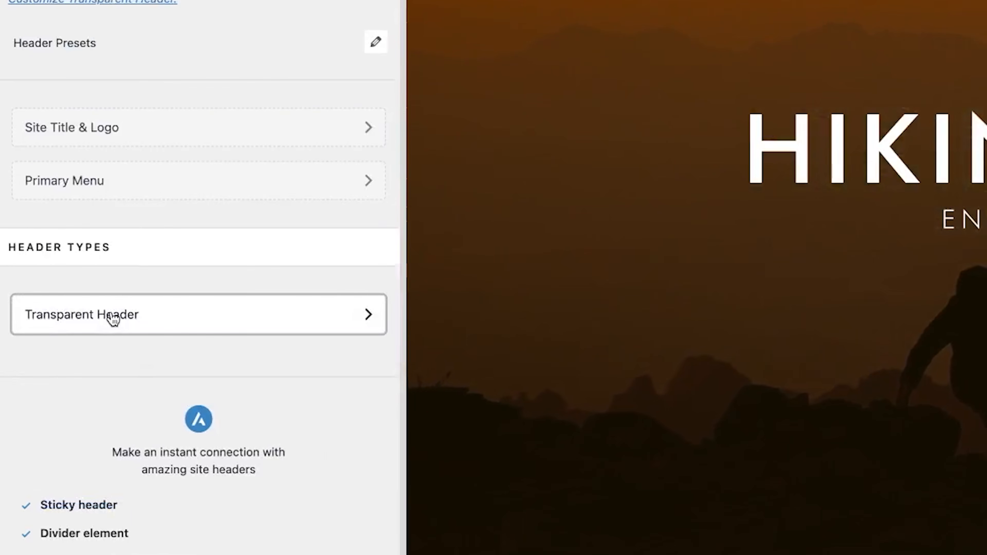
pyautogui.click(113, 315)
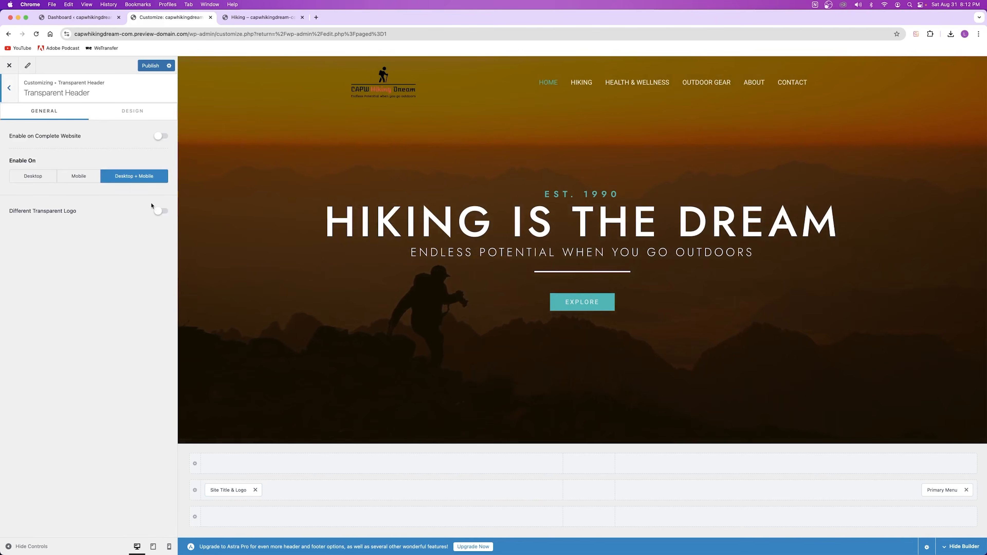
pyautogui.click(161, 211)
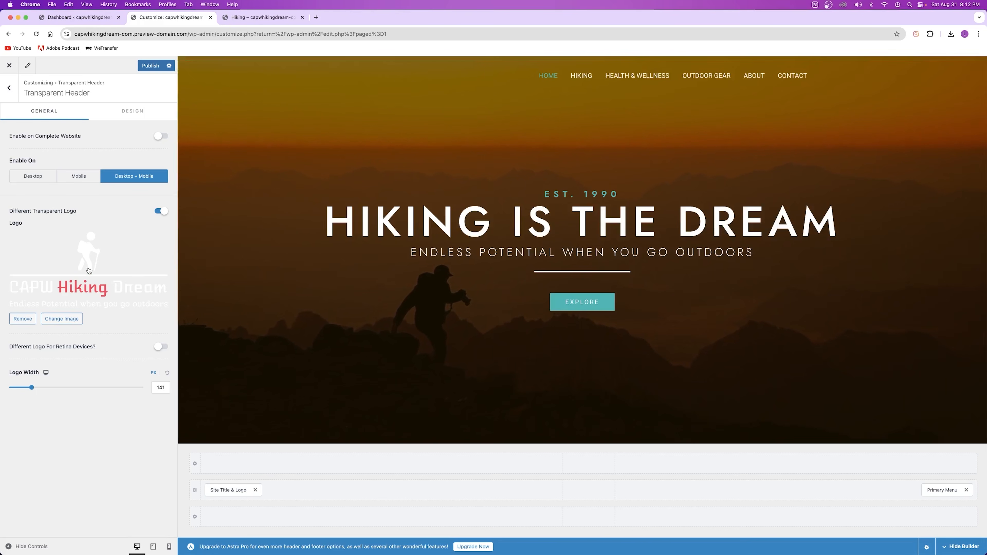
pyautogui.moveTo(31, 390); pyautogui.dragTo(29, 390)
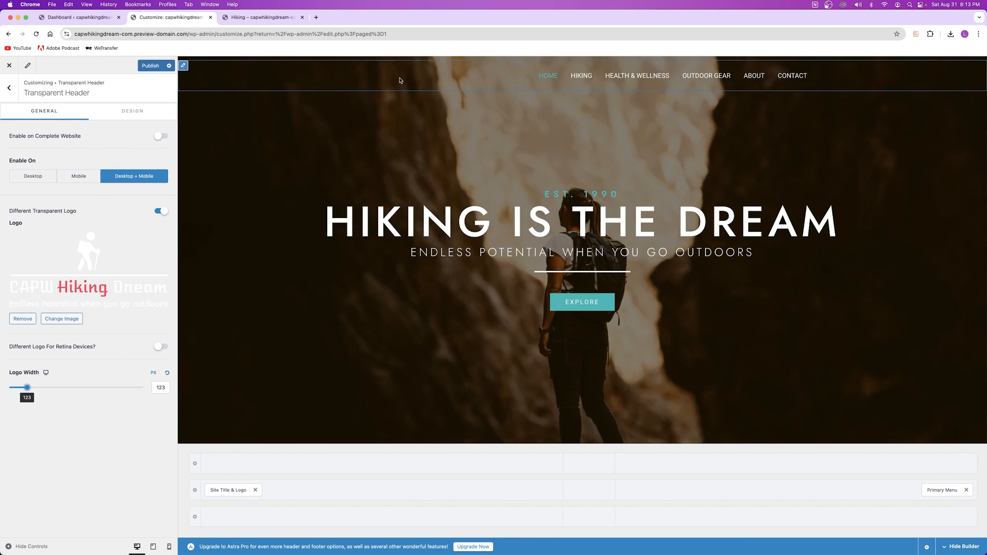
pyautogui.click(161, 136)
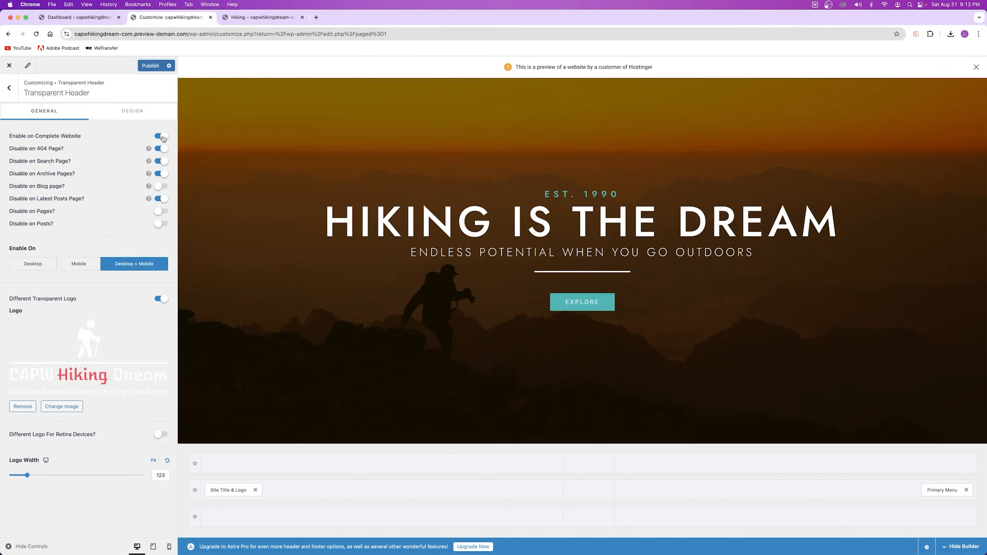
pyautogui.click(161, 136)
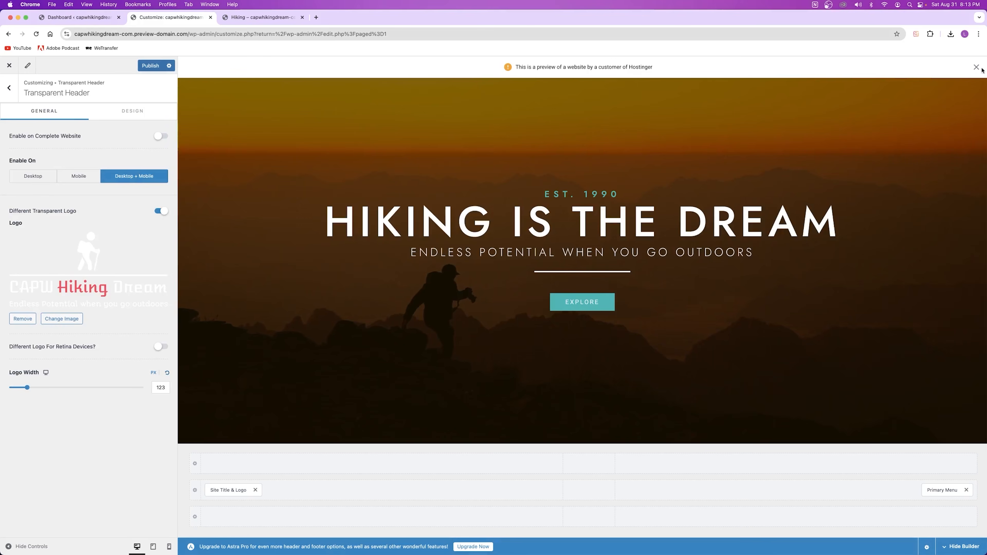
# - Publish the header logo changes and load the Hiking page in the preview
pyautogui.click(976, 67)
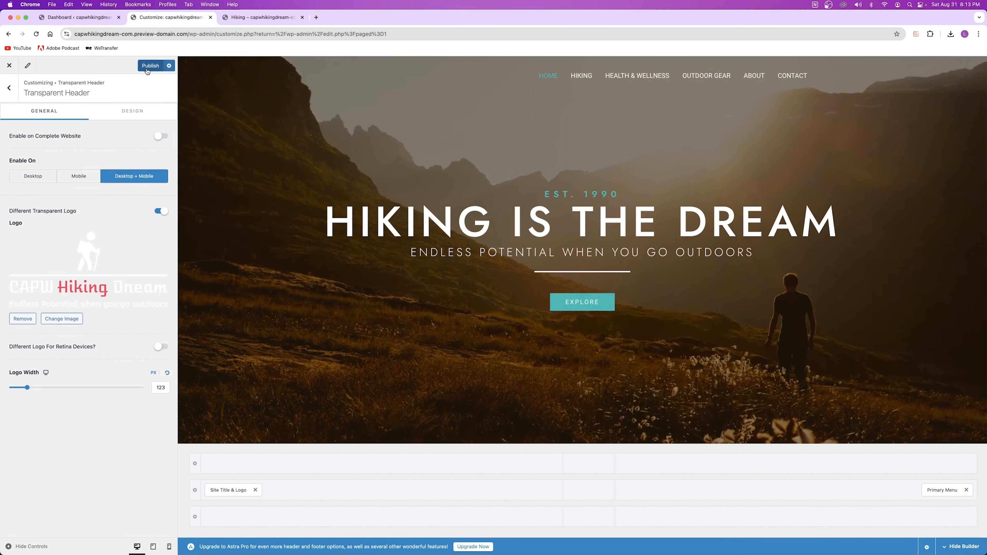
pyautogui.click(149, 66)
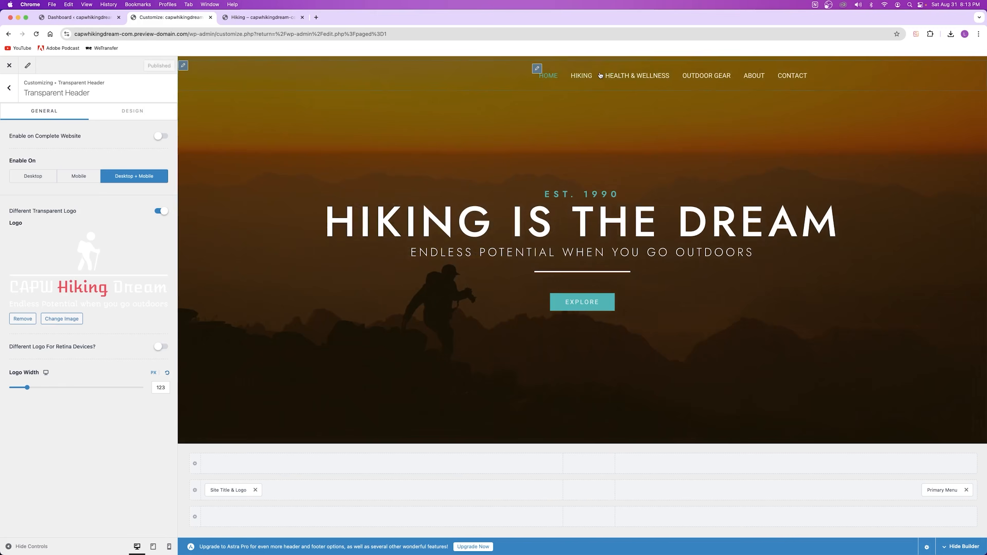
pyautogui.click(588, 76)
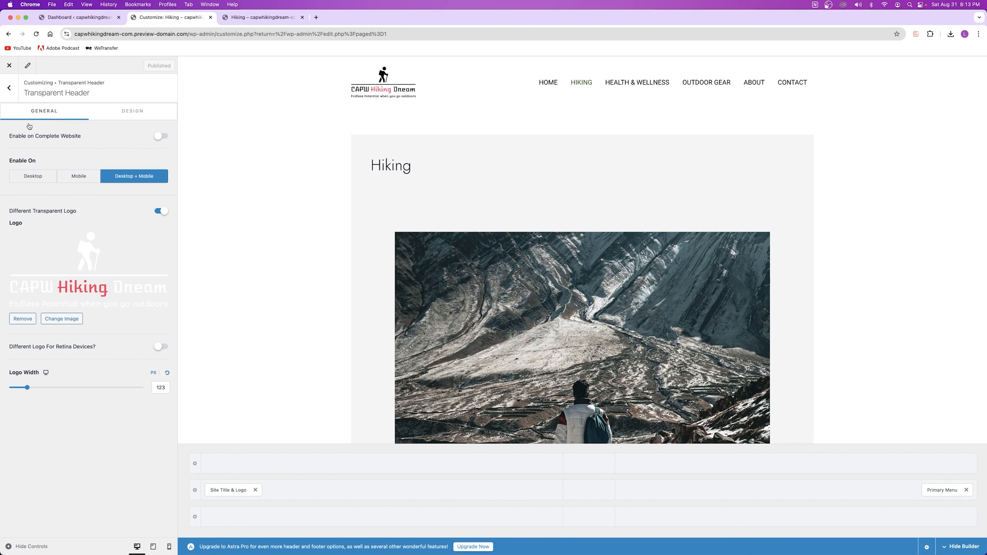
# - Recheck Site Title & Logo, then compare header logos on the Home and Hiking previews
pyautogui.press('Escape')
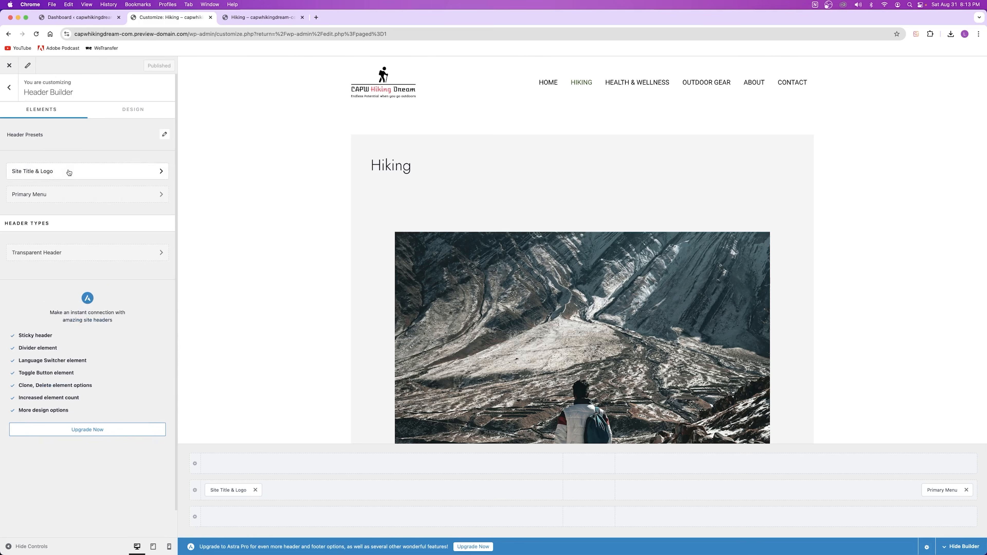
pyautogui.click(70, 170)
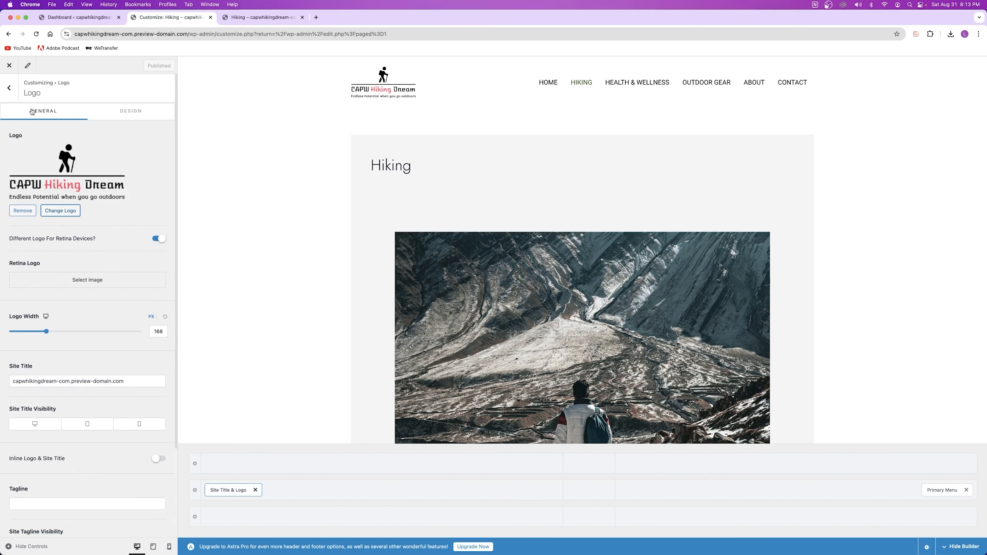
pyautogui.press('Escape')
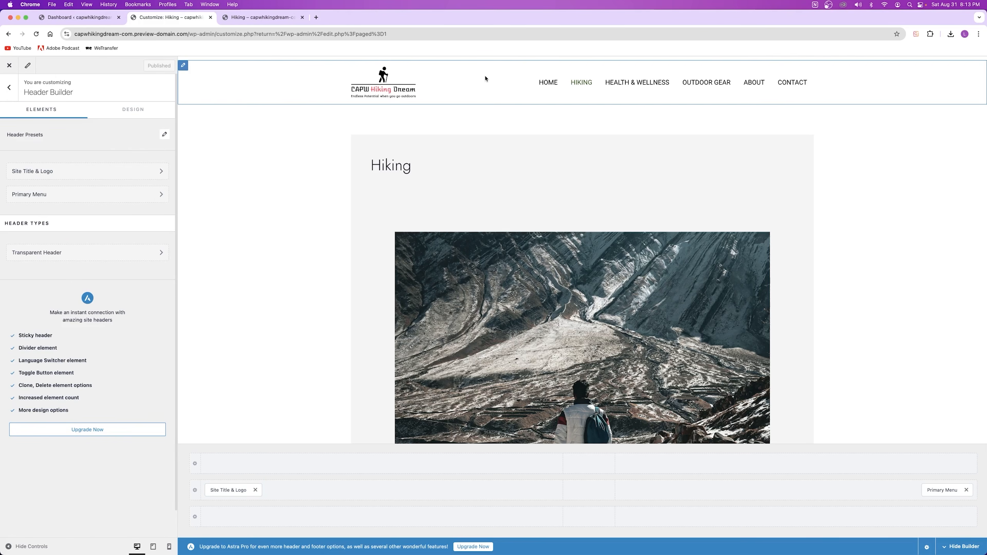
pyautogui.click(549, 83)
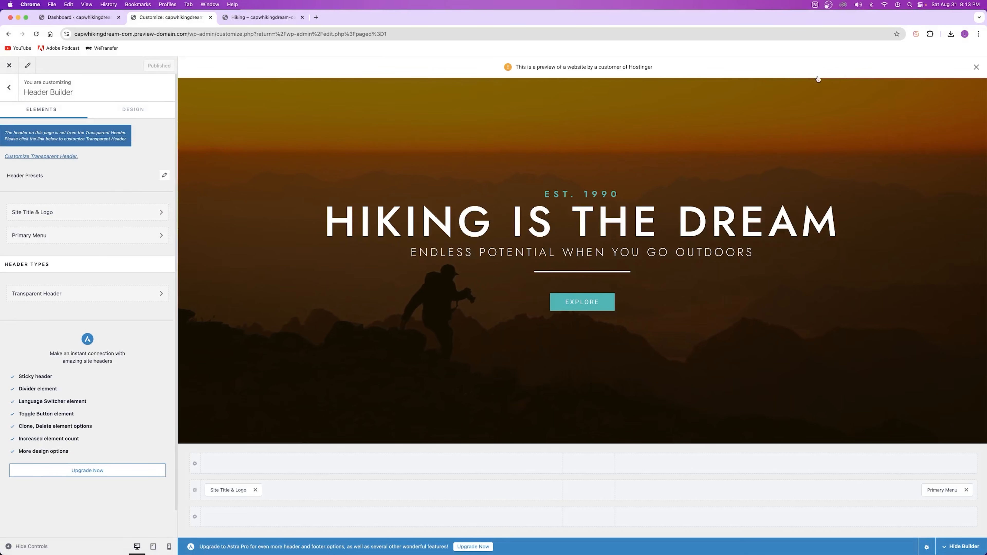
pyautogui.click(976, 68)
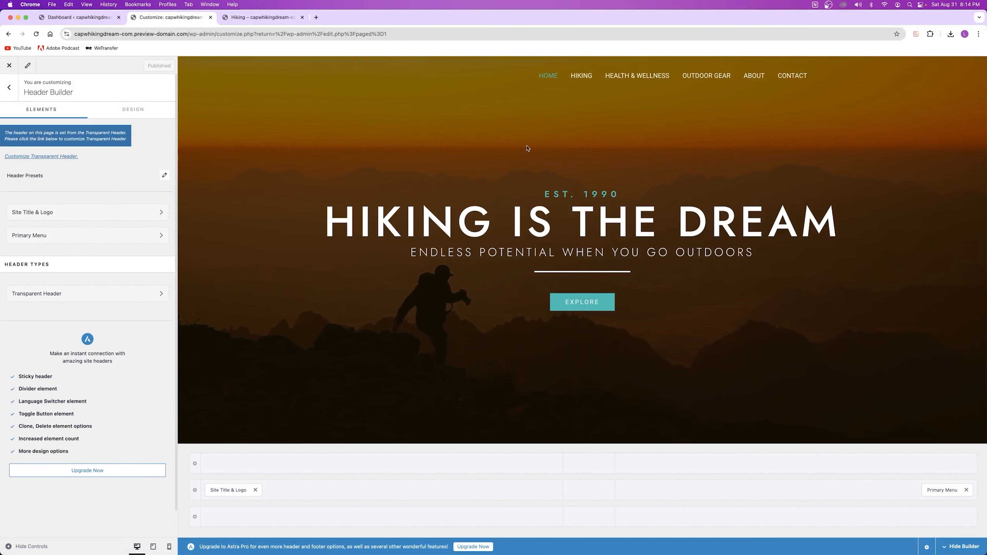
pyautogui.click(589, 76)
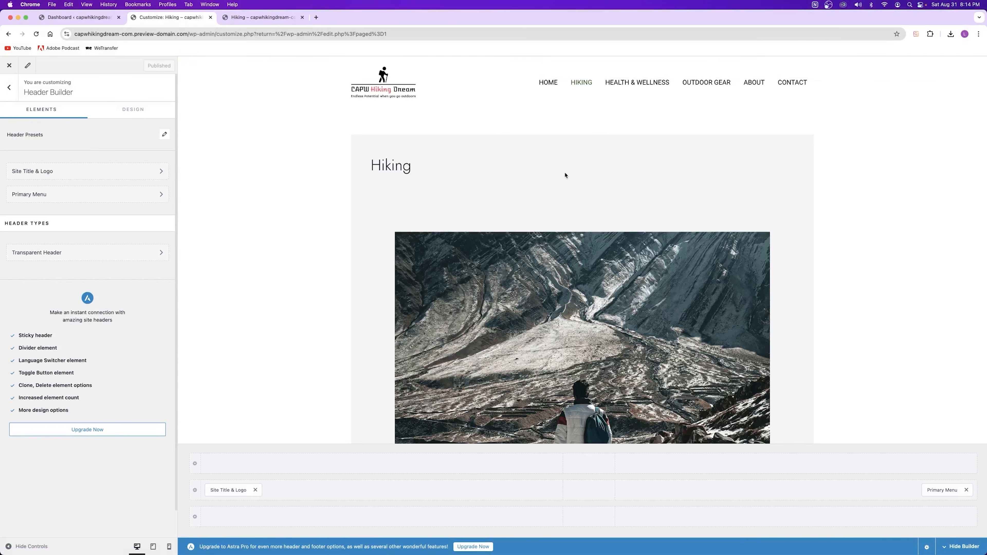
pyautogui.scroll(-10, 565, 175)
pyautogui.scroll(15, 566, 175)
# - Return the preview to Home, then close the live Hiking and Customizer tabs
pyautogui.click(547, 83)
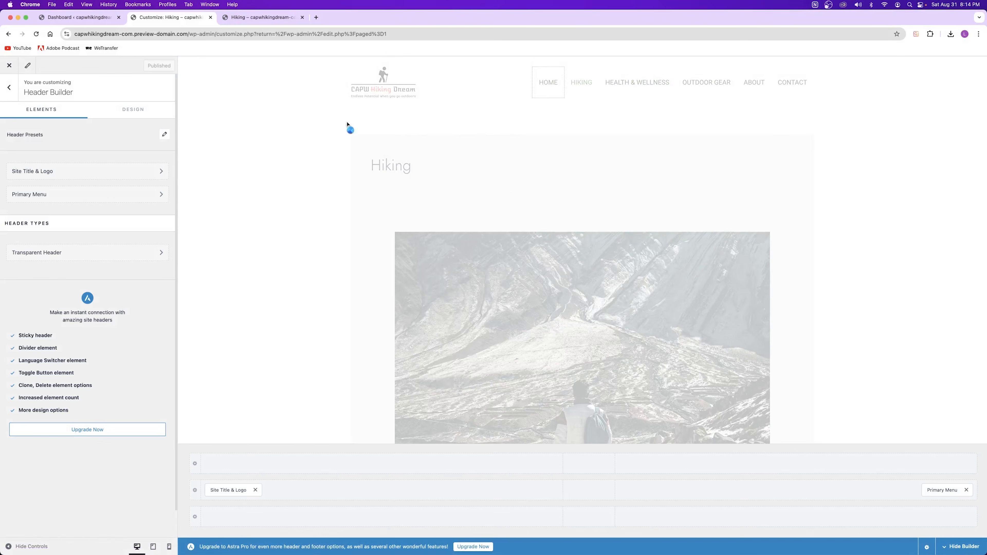
pyautogui.click(256, 17)
pyautogui.click(302, 18)
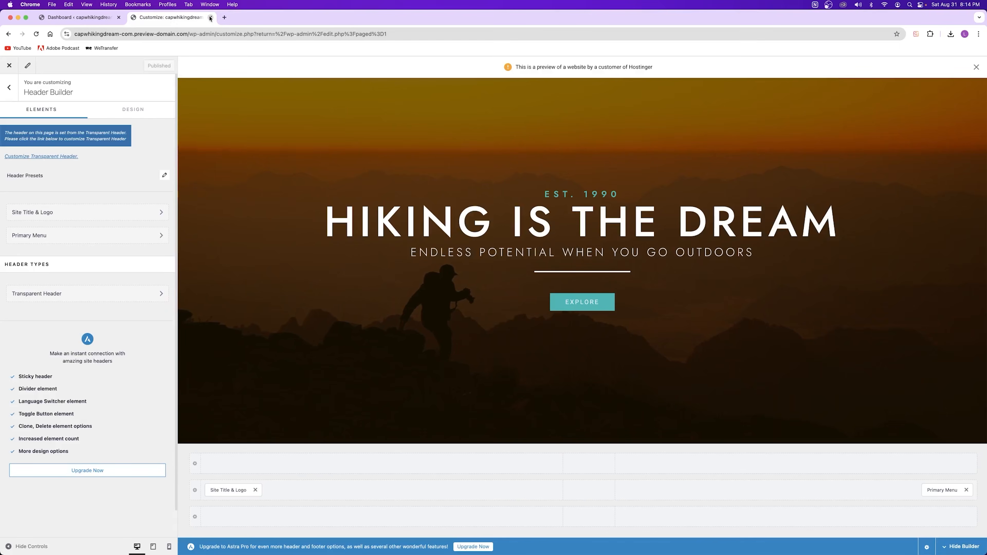
pyautogui.click(210, 17)
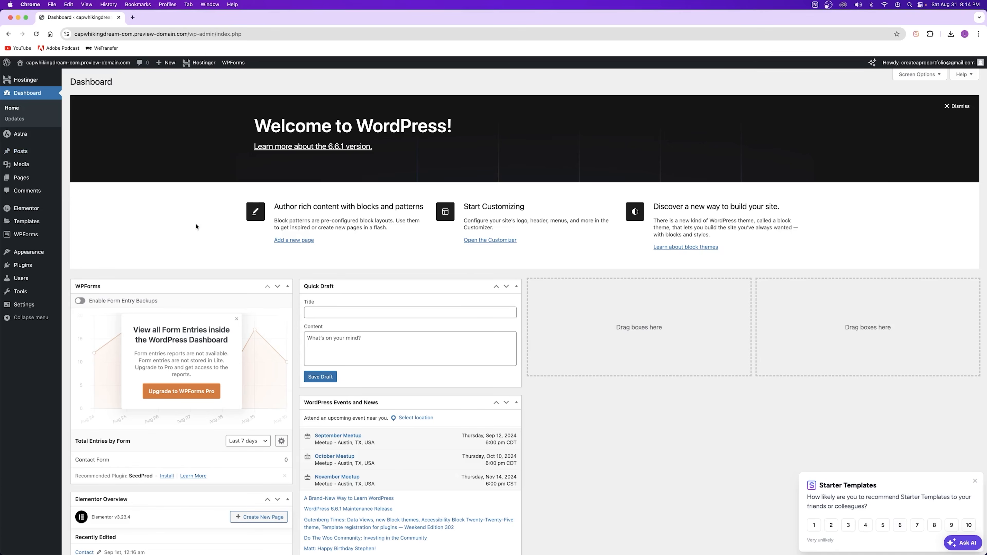
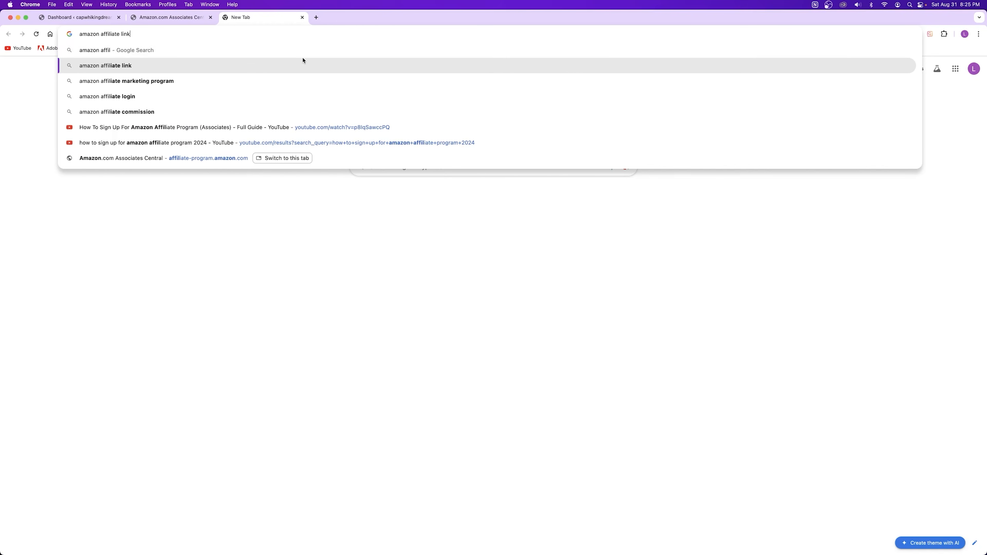
# - Search 'amazon affiliate program' and open Amazon.com Associates Central, keeping just one tab of it
pyautogui.press('BackSpace')
pyautogui.press('BackSpace')
pyautogui.press('BackSpace')
pyautogui.press('BackSpace')
pyautogui.write('program')
pyautogui.press('Return')
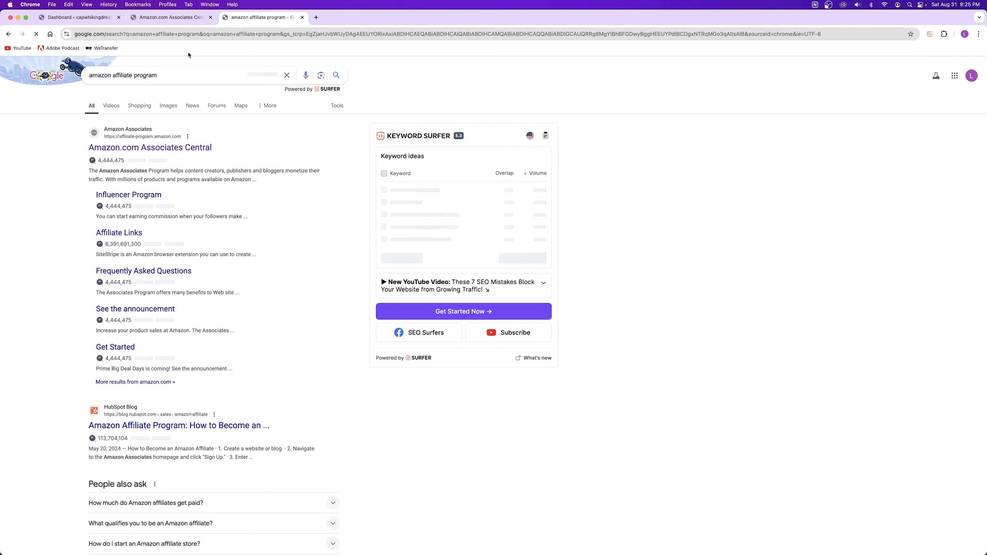
pyautogui.click(133, 149)
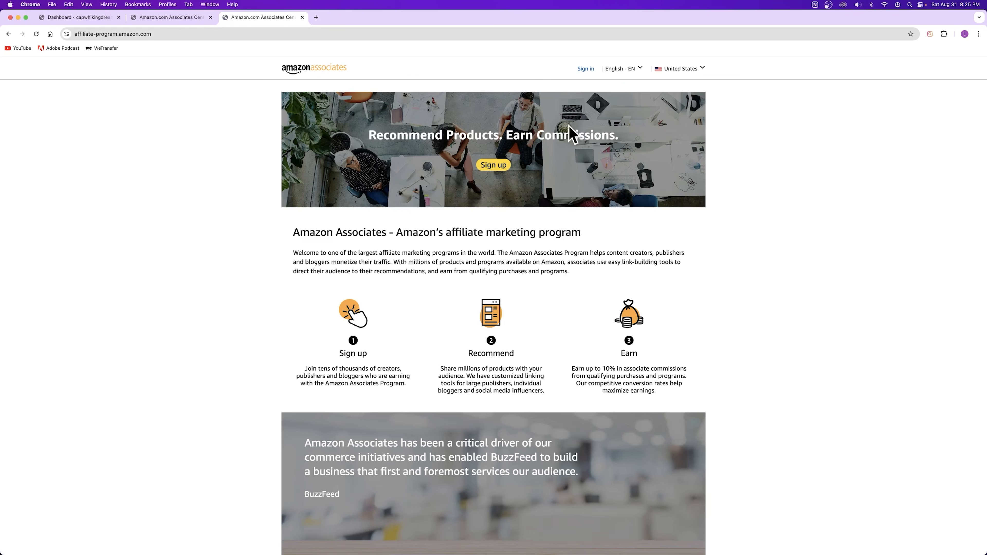
pyautogui.click(203, 18)
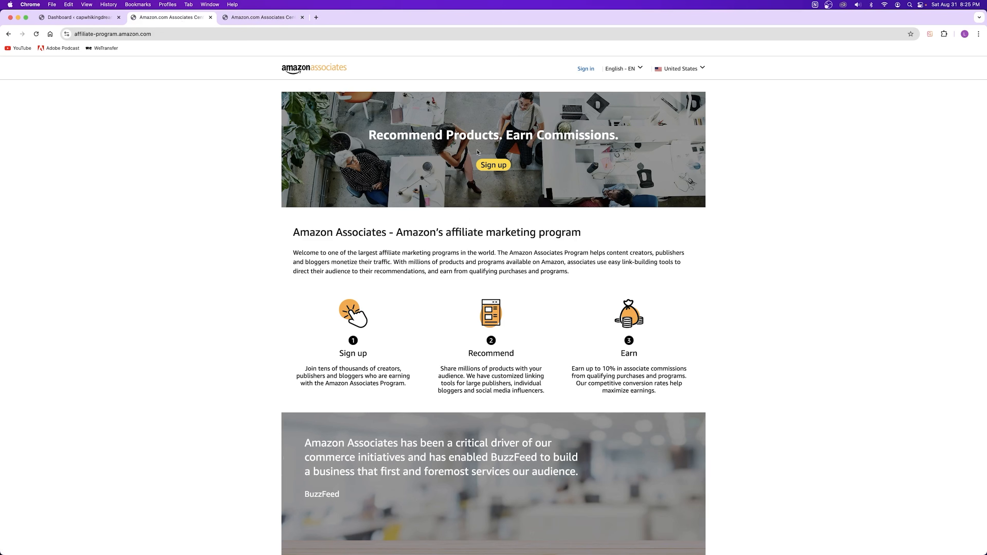
pyautogui.click(259, 19)
pyautogui.click(210, 18)
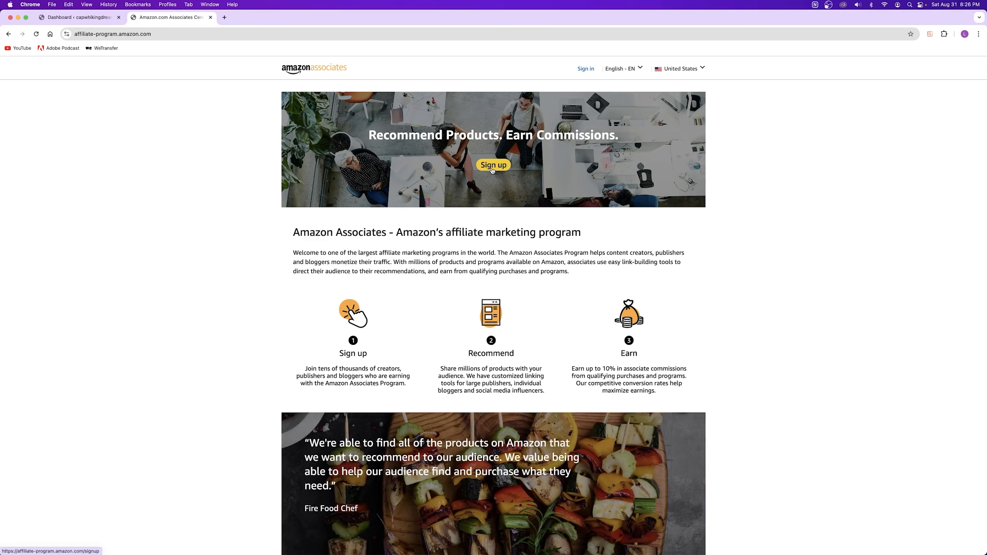
# - Keep United States as the country and start the Associates sign-up
pyautogui.click(492, 166)
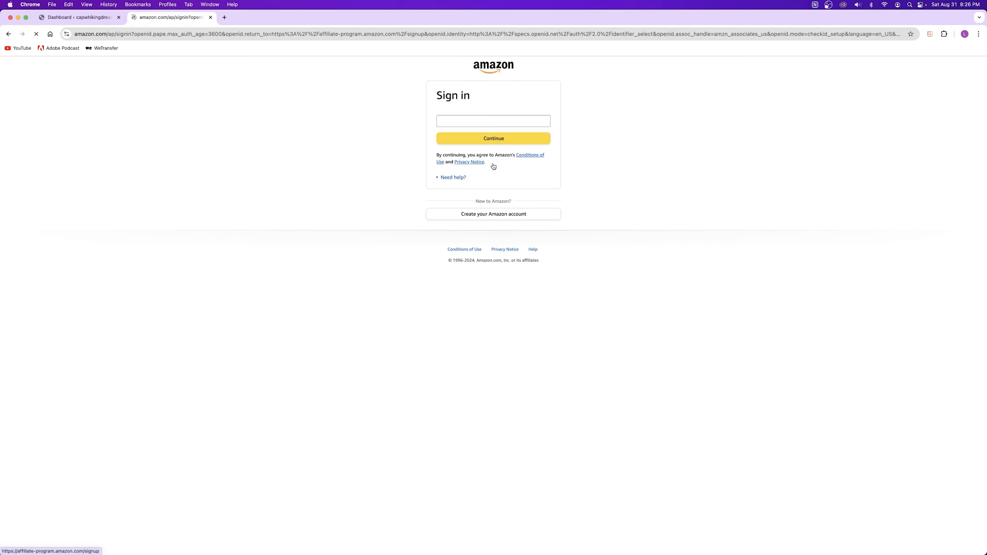
pyautogui.click(7, 33)
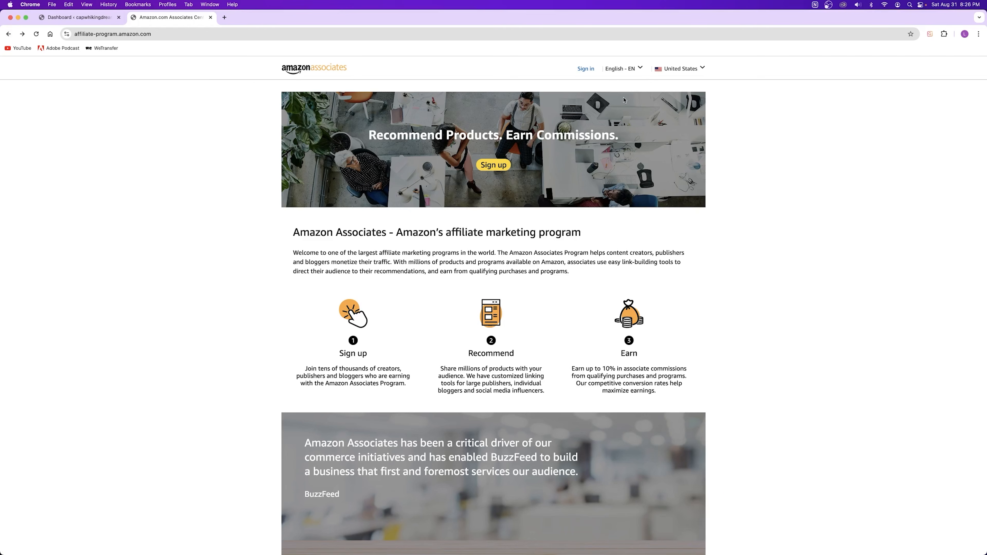
pyautogui.click(701, 68)
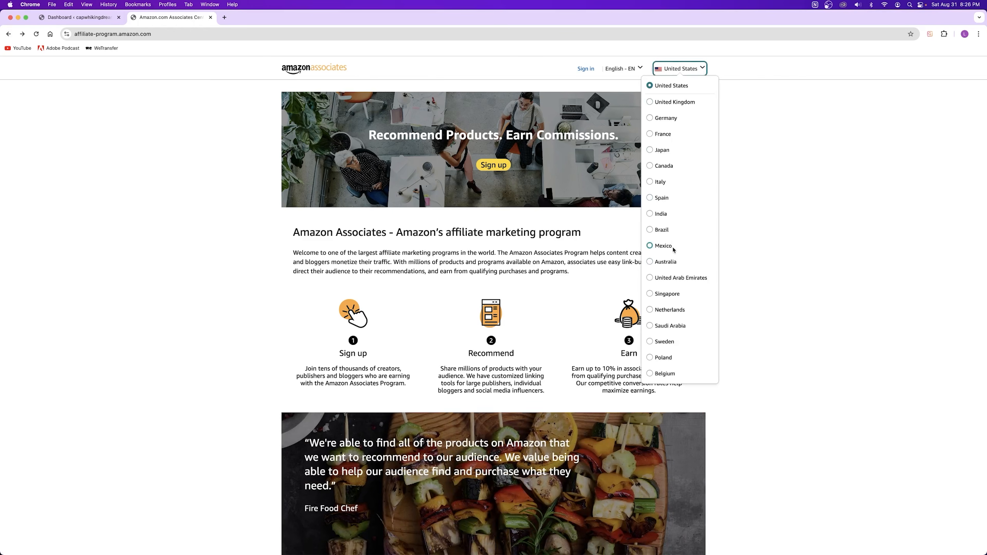
pyautogui.click(671, 85)
pyautogui.click(676, 71)
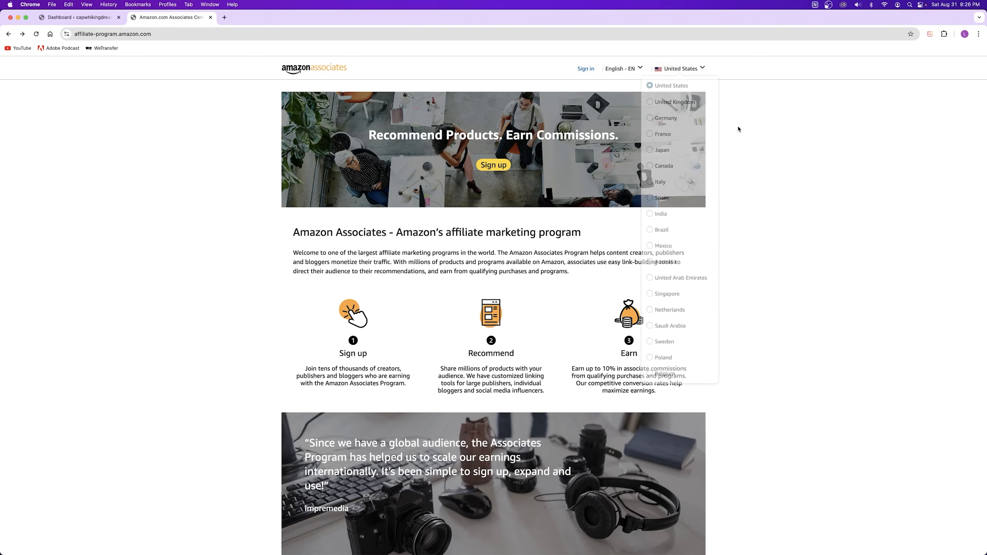
pyautogui.click(493, 165)
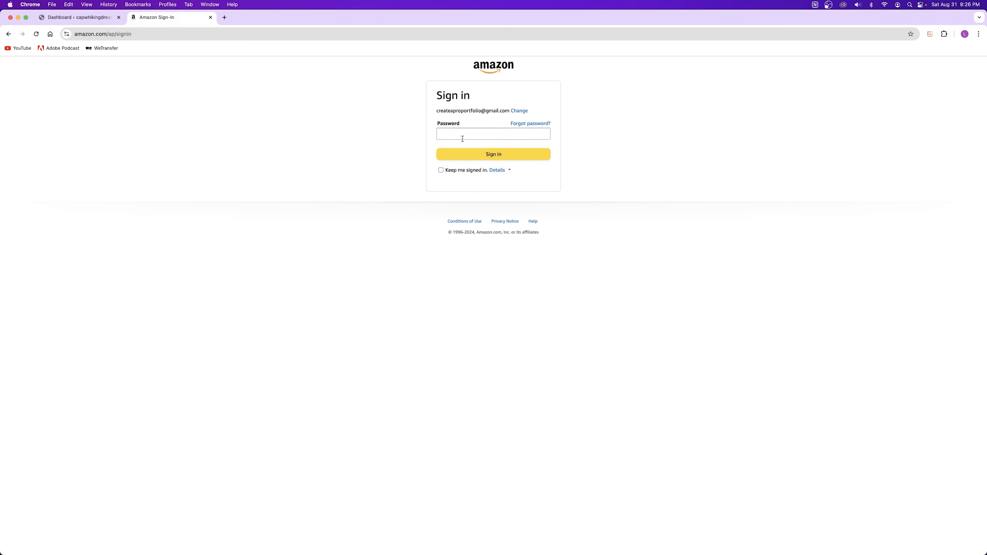
# - Sign in with the Amazon account password and emailed verification code to reach Account Information
pyautogui.click(468, 135)
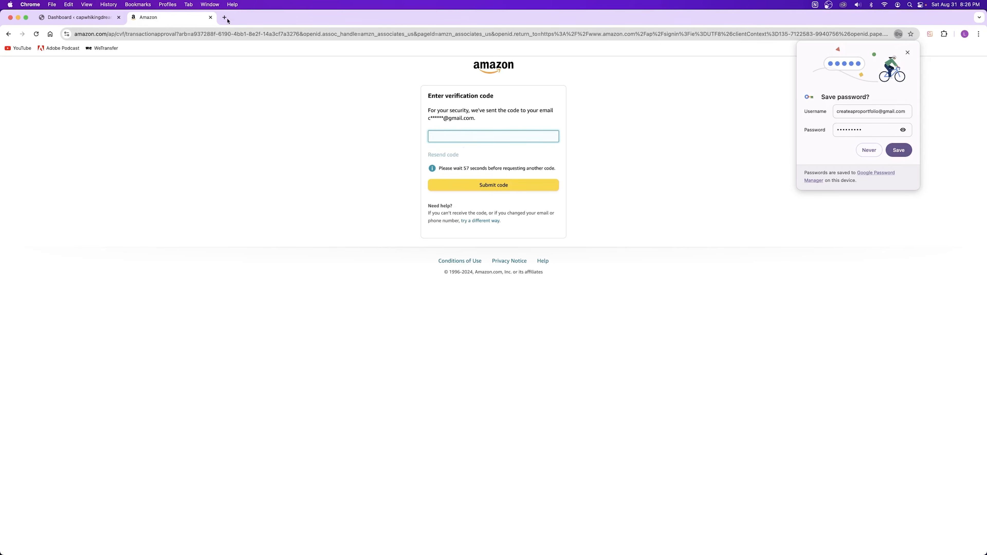
pyautogui.click(344, 179)
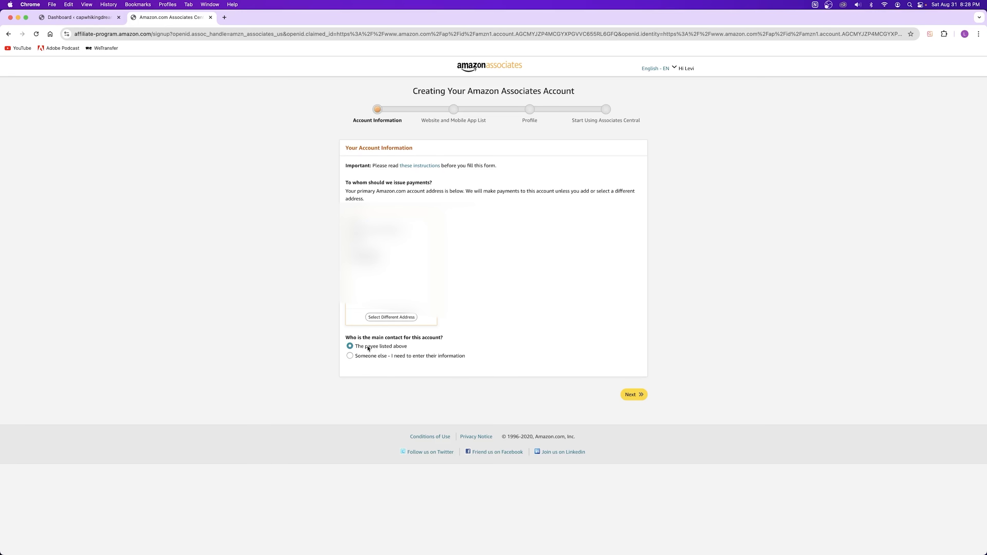
# - Continue to the website list step and check the site's address on the WordPress dashboard
pyautogui.click(638, 395)
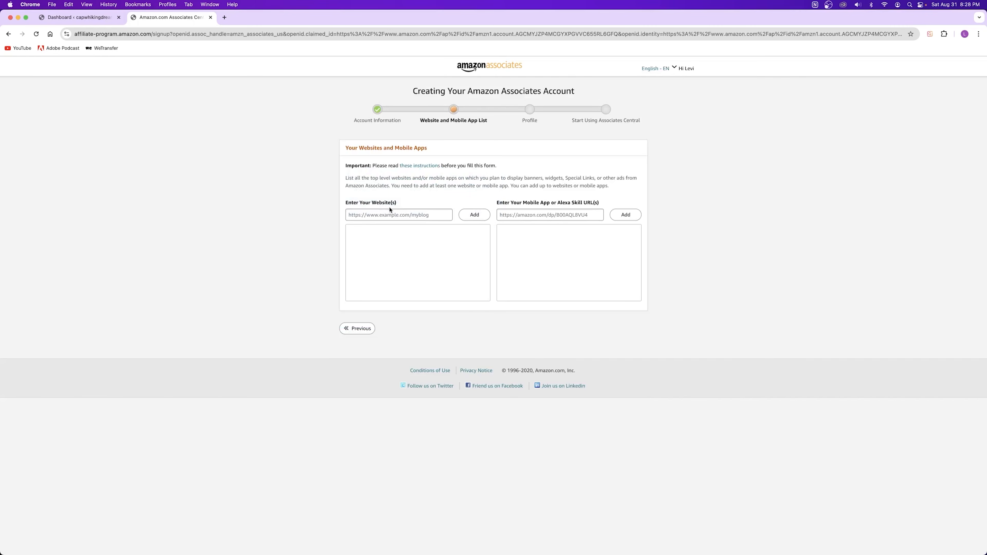
pyautogui.click(62, 20)
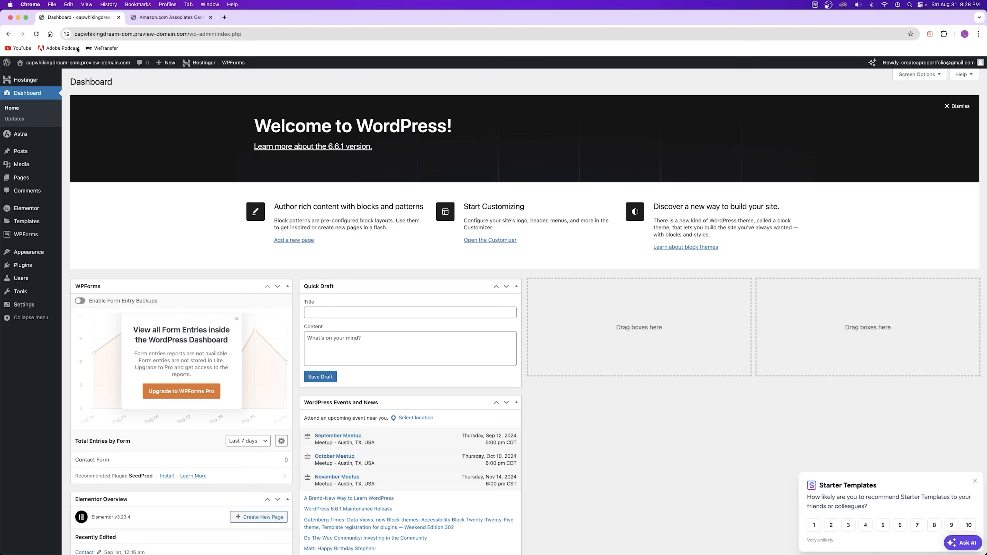
pyautogui.rightClick(86, 62)
pyautogui.click(186, 64)
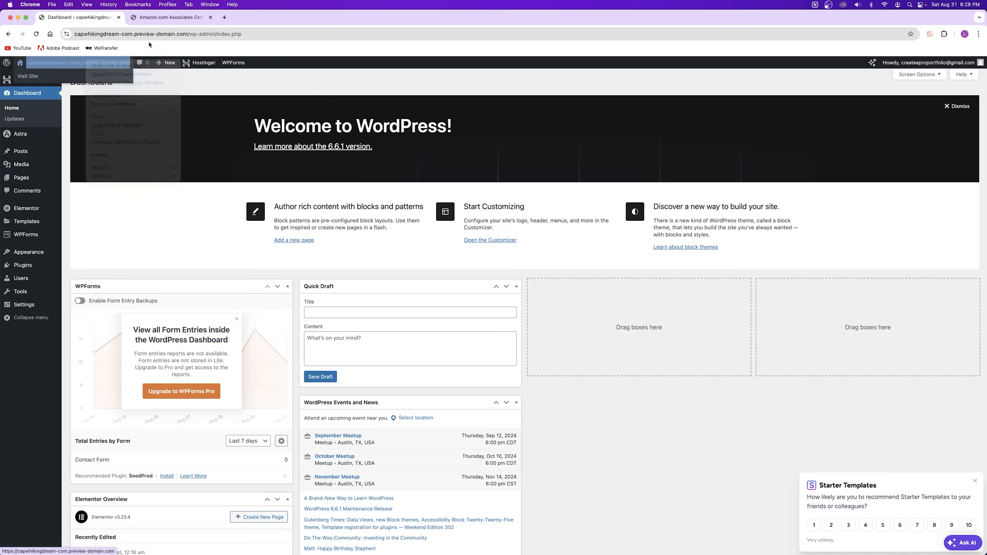
pyautogui.click(113, 80)
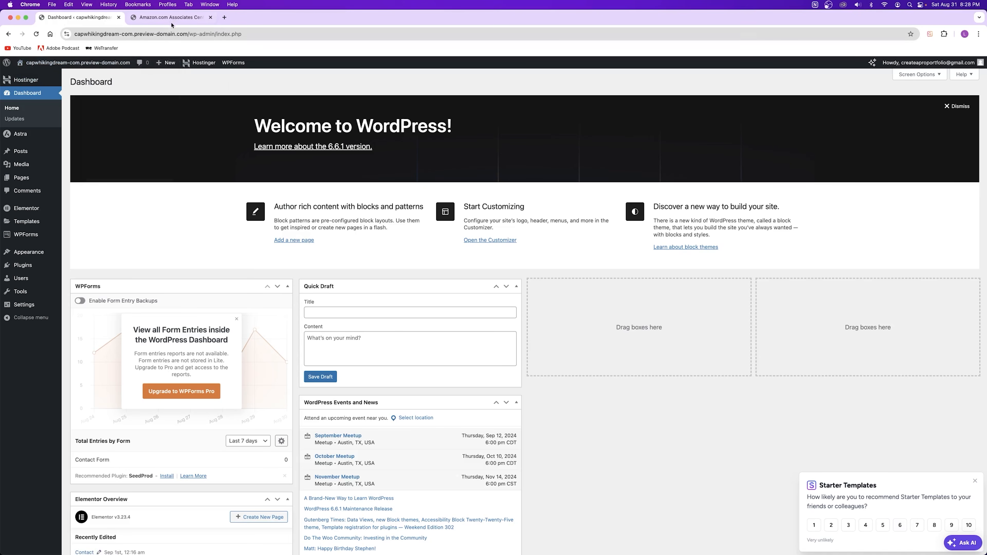
pyautogui.press('super+t')
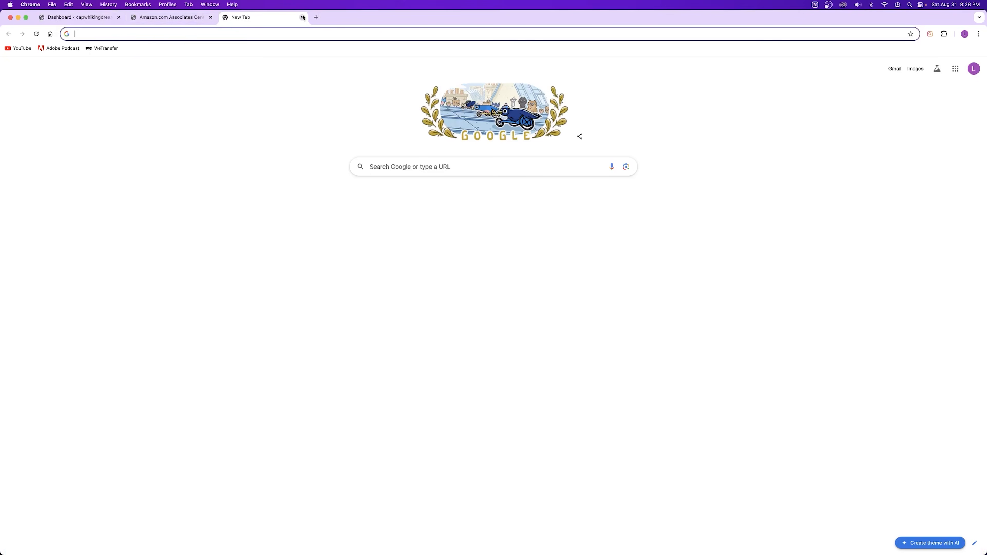
pyautogui.click(303, 17)
pyautogui.hotkey('ctrl', 'Tab')
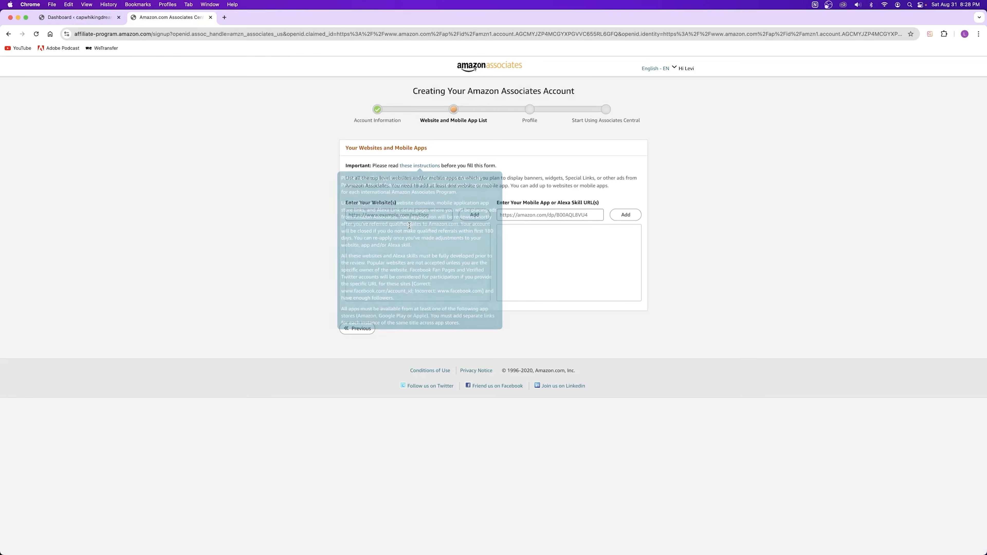
pyautogui.click(404, 214)
pyautogui.write('https://www.capwhikingdream.com')
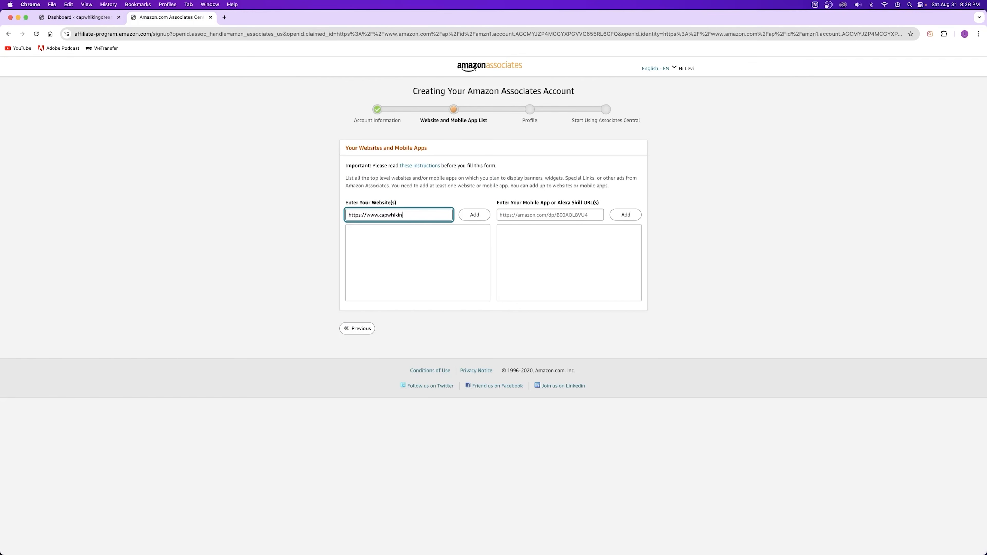
pyautogui.click(482, 216)
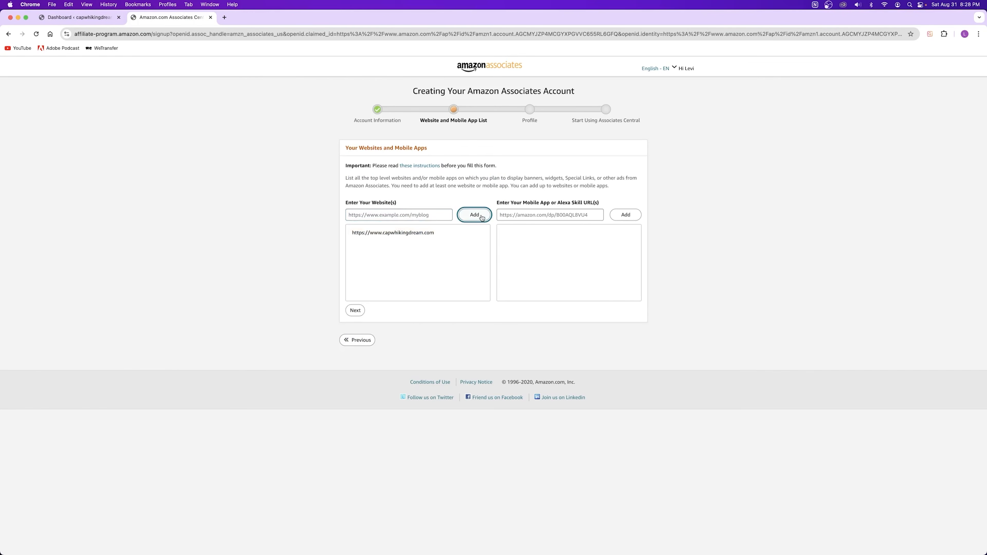
pyautogui.click(351, 311)
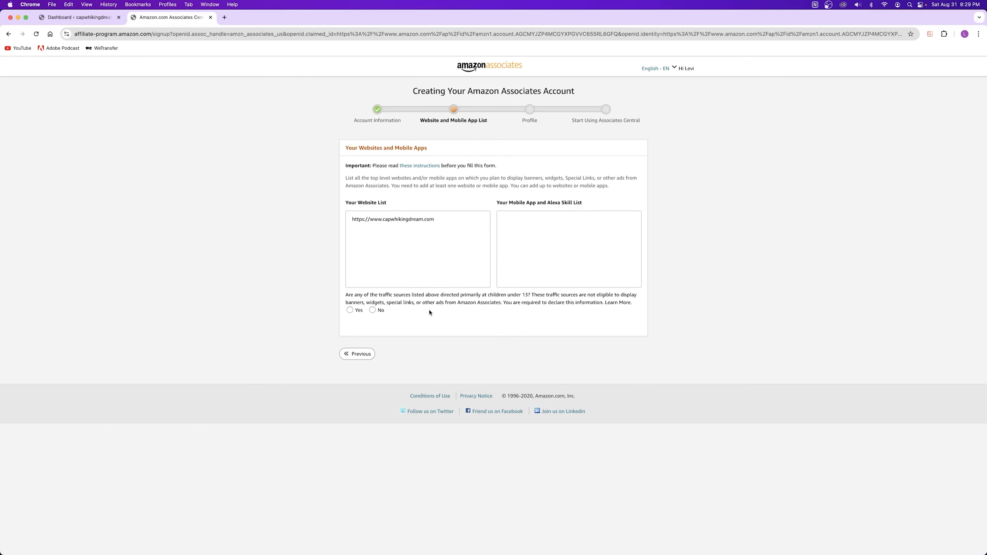
pyautogui.moveTo(349, 293); pyautogui.dragTo(534, 294)
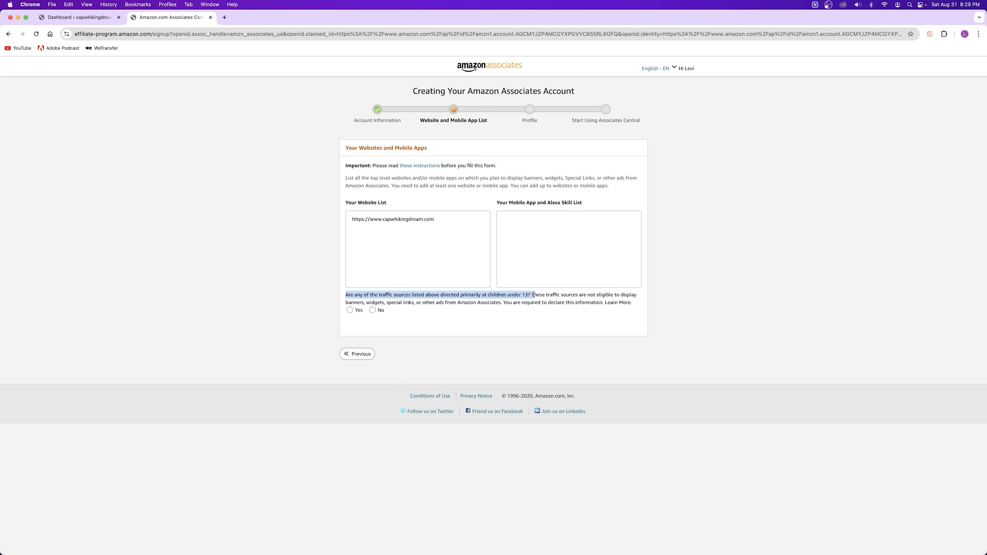
pyautogui.click(381, 311)
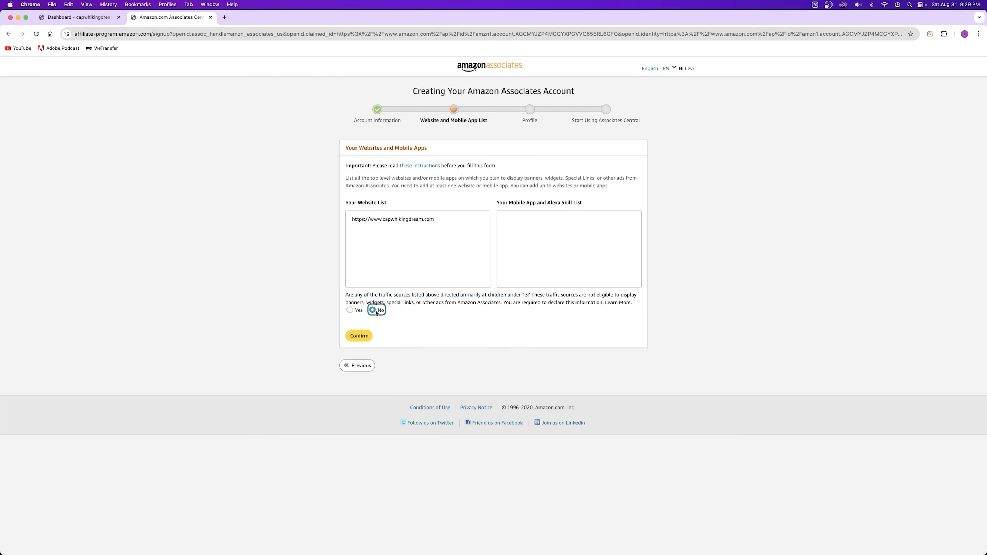
pyautogui.click(352, 337)
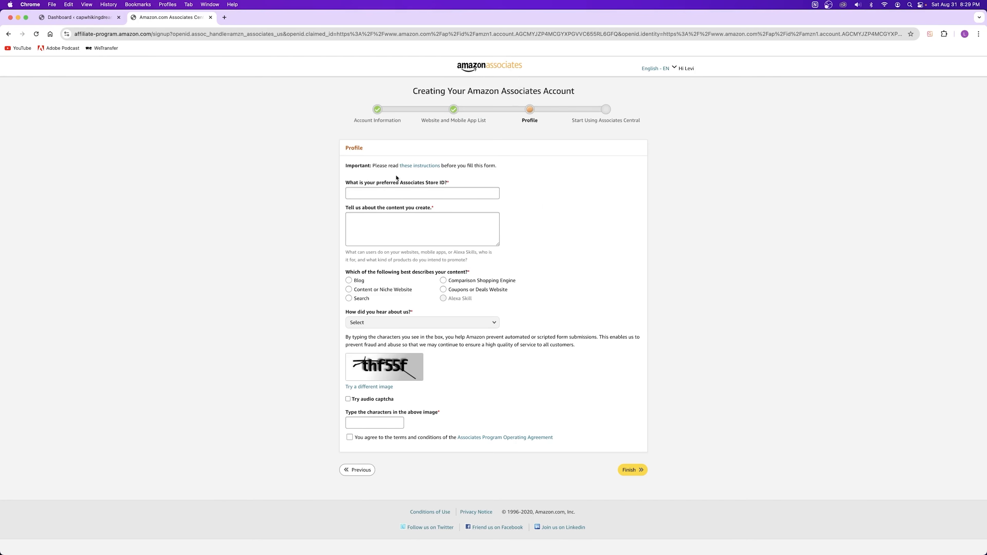
# - Enter store ID 'capwhikingdream', the hiking blog description, content type Blog, and Online Search referral
pyautogui.click(383, 194)
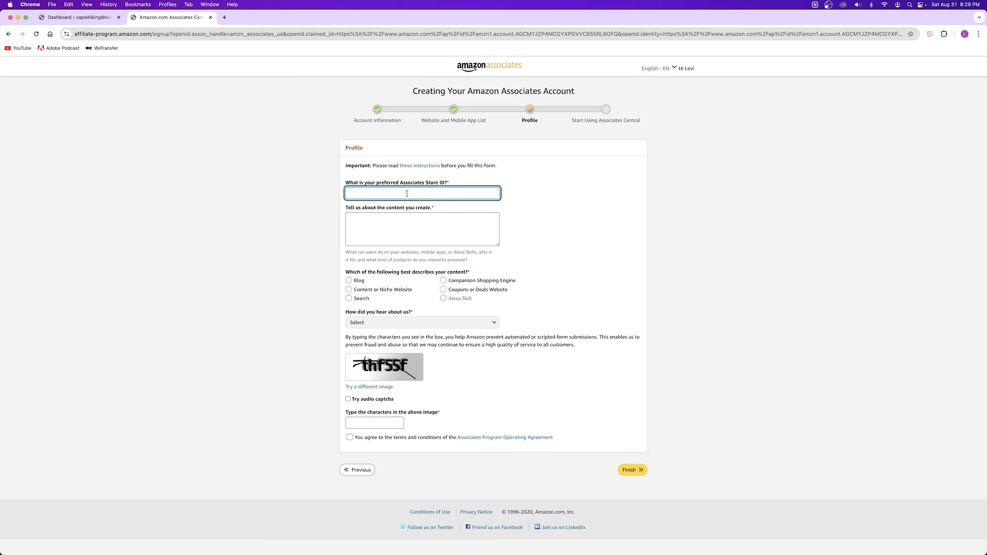
pyautogui.write('capwhikingdream')
pyautogui.click(442, 214)
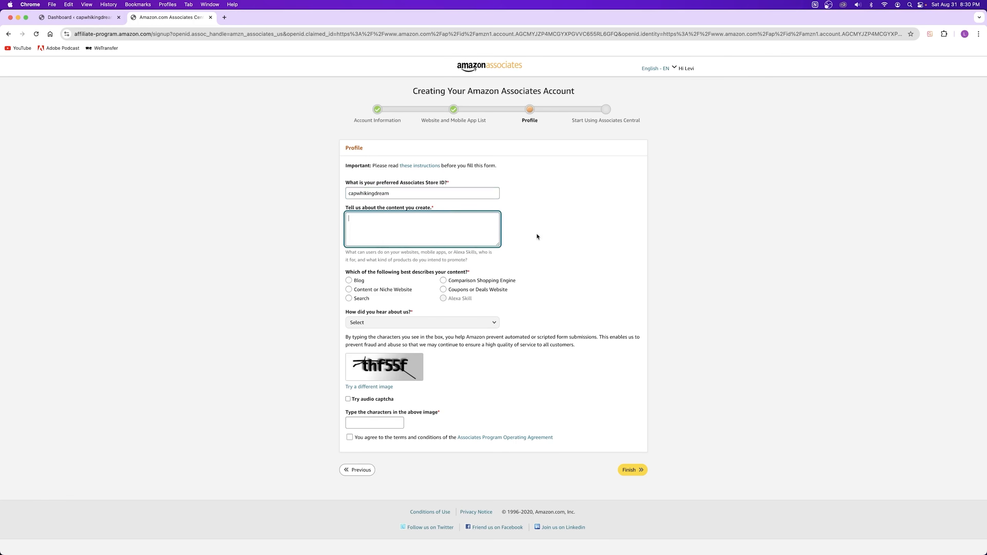
pyautogui.write('CAPW Hiking Dream is a blog about everything related to hiking and being outdoorsy.')
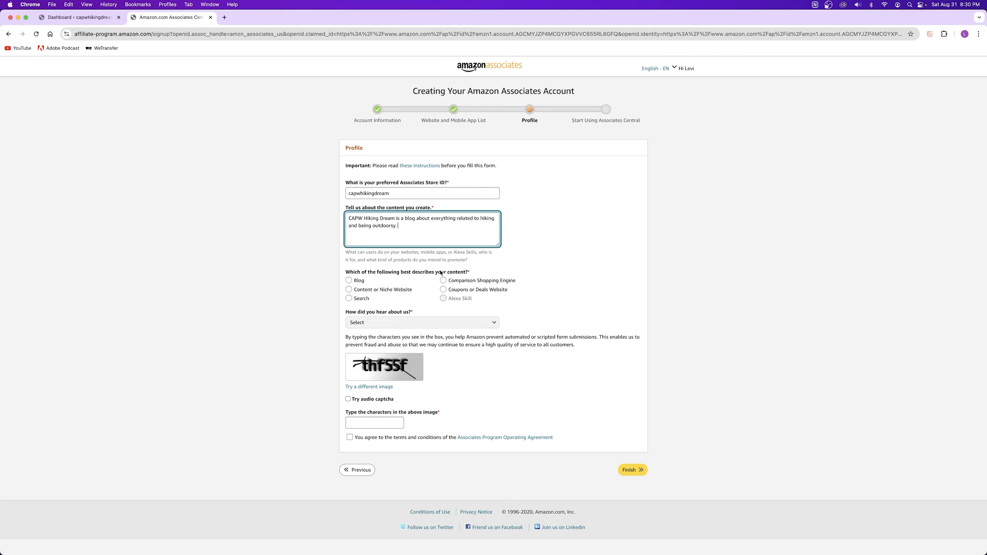
pyautogui.click(361, 281)
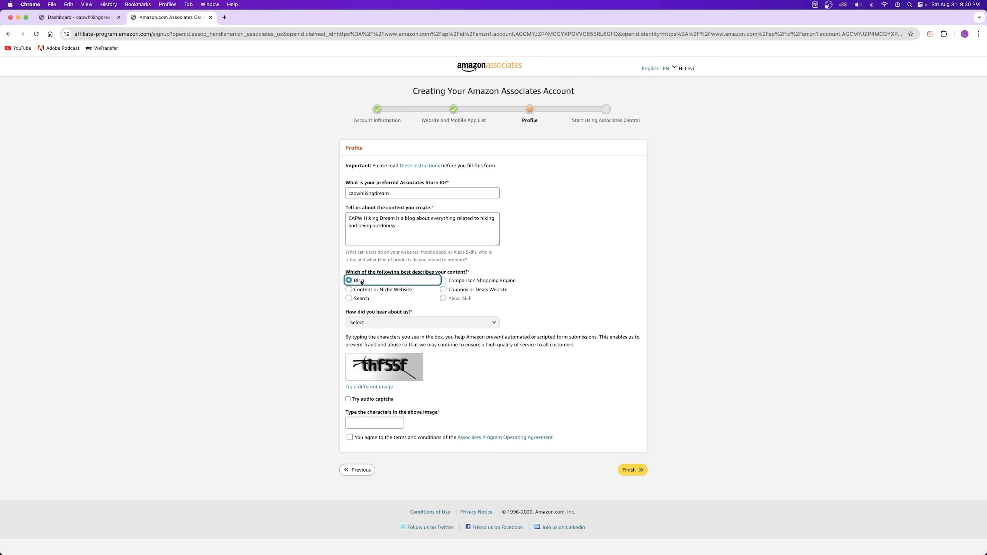
pyautogui.click(396, 323)
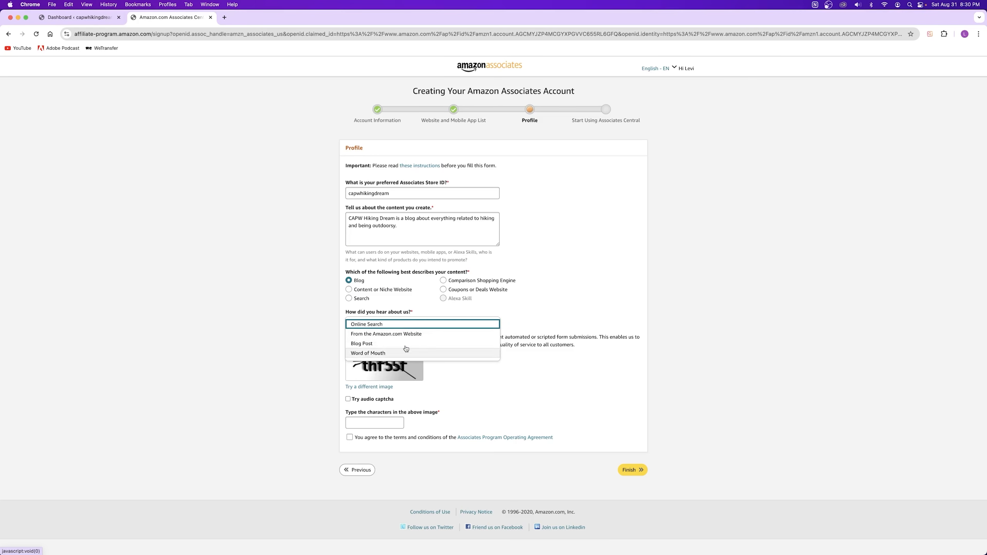
pyautogui.click(383, 328)
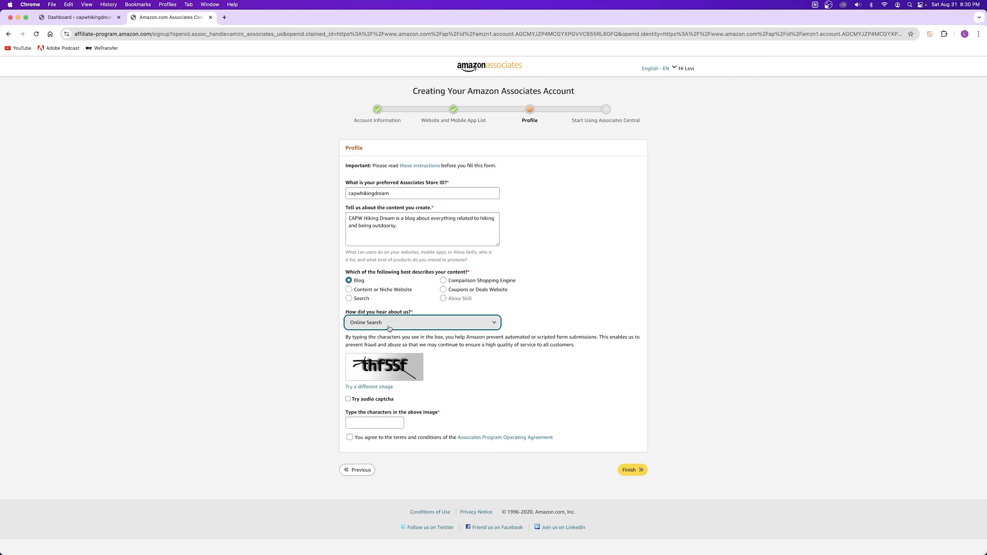
pyautogui.click(361, 372)
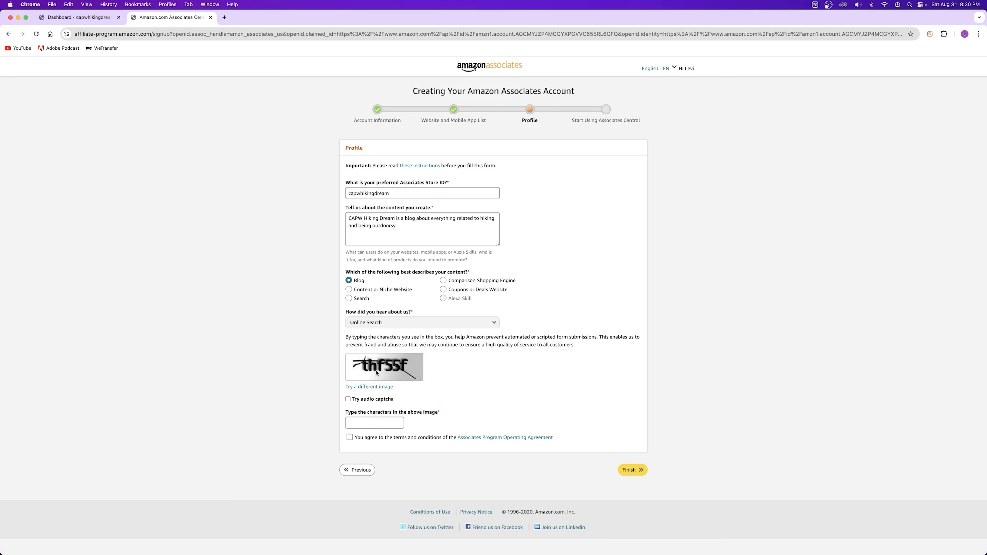
# - Enter the captcha characters, accept the Operating Agreement, and submit the application
pyautogui.click(383, 426)
pyautogui.write('thf55f')
pyautogui.click(350, 437)
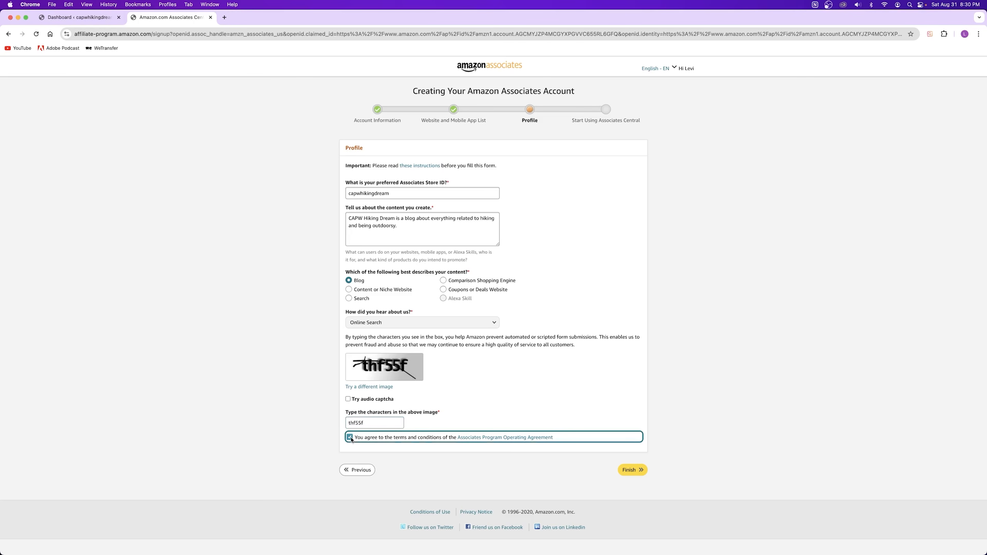
pyautogui.click(638, 473)
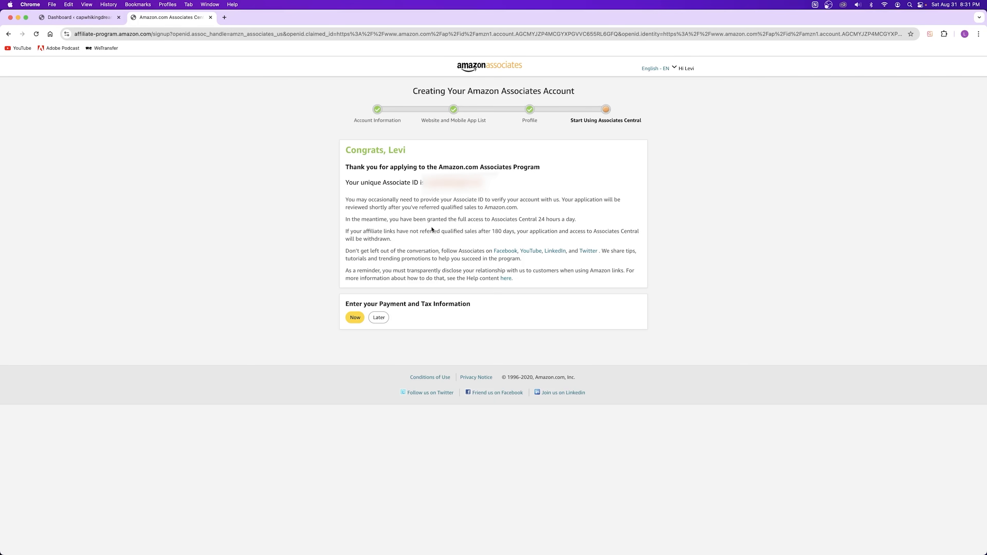
# - Choose Later for payment and tax information to land on the Associates home dashboard
pyautogui.moveTo(350, 304); pyautogui.dragTo(475, 307)
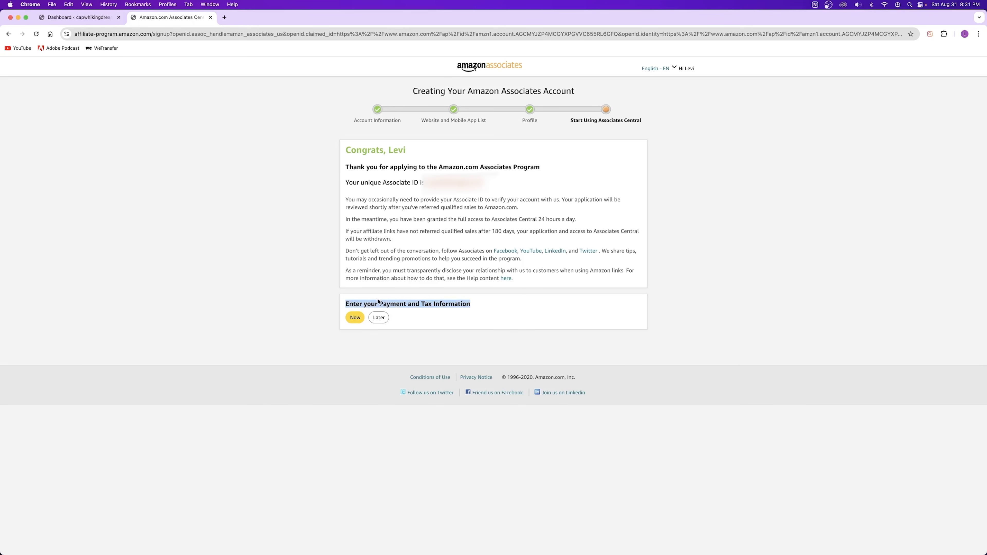
pyautogui.click(378, 318)
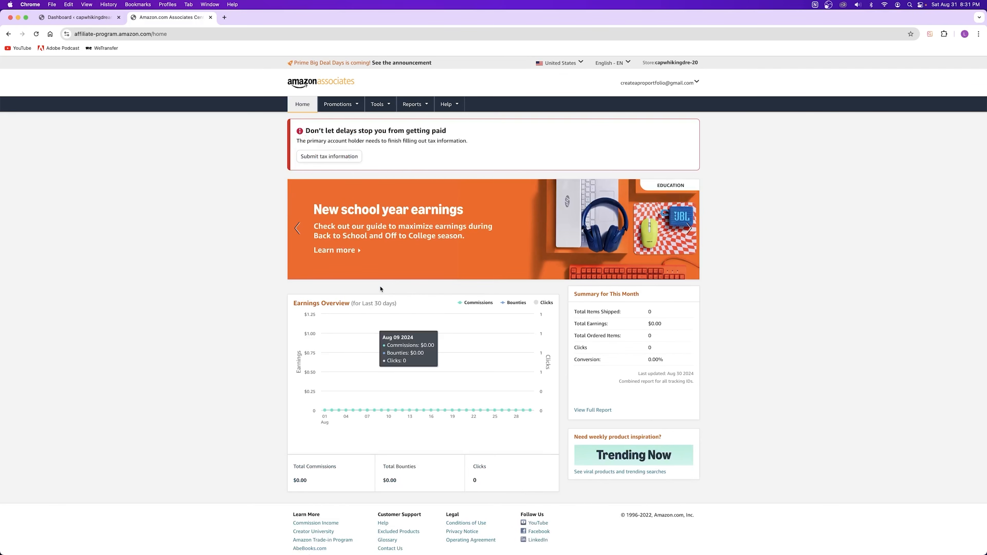
pyautogui.moveTo(305, 130); pyautogui.dragTo(445, 132)
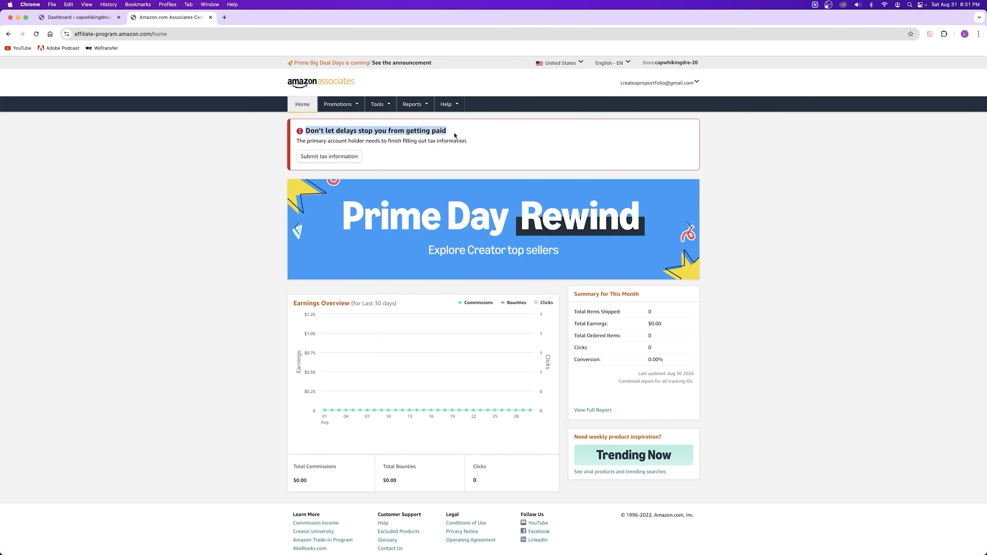
pyautogui.click(382, 162)
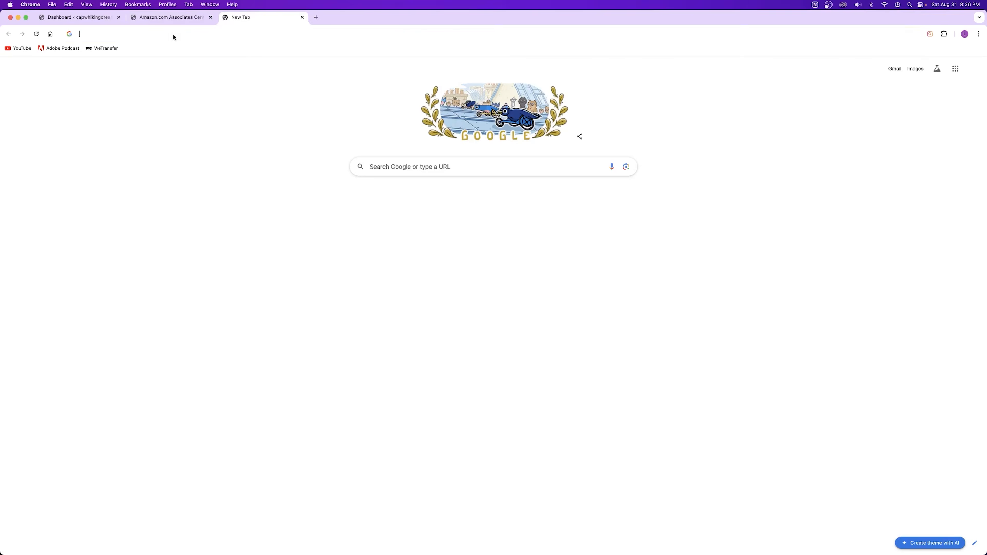
# - Search Google for 'amazon' and open the Amazon.com homepage
pyautogui.click(174, 34)
pyautogui.write('amazon')
pyautogui.press('Return')
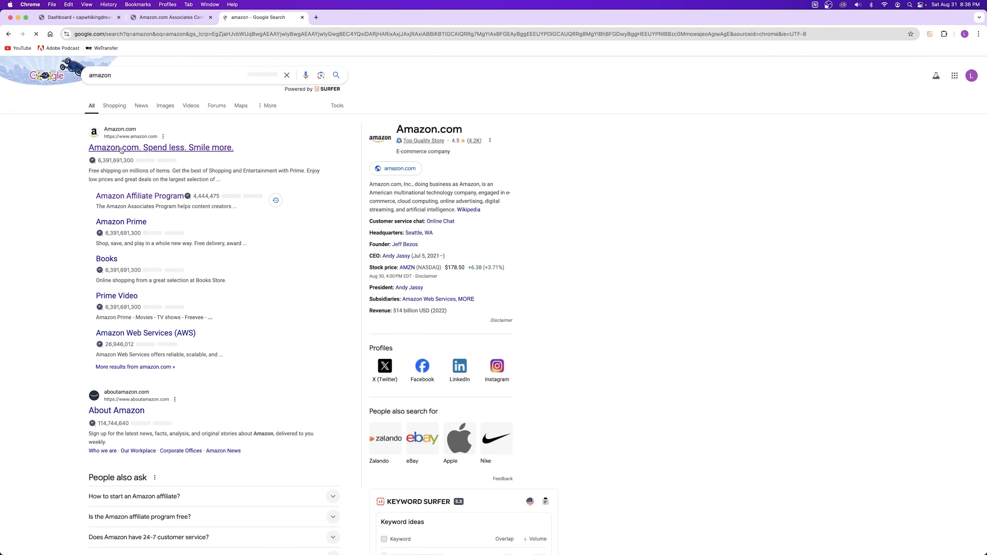
pyautogui.click(123, 149)
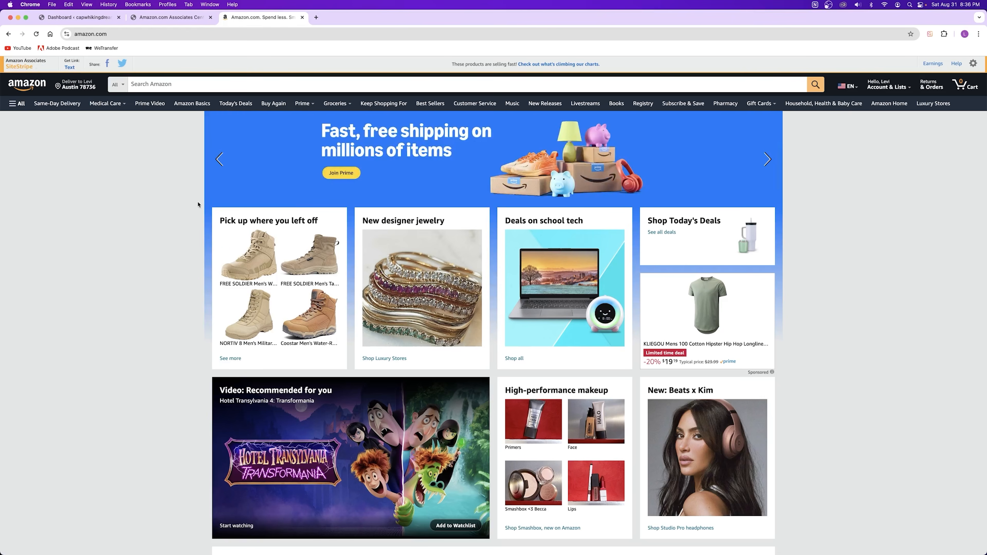
# - Search Amazon for hiking boots, then load the FREE SOLDIER boot page from its pasted URL
pyautogui.click(182, 84)
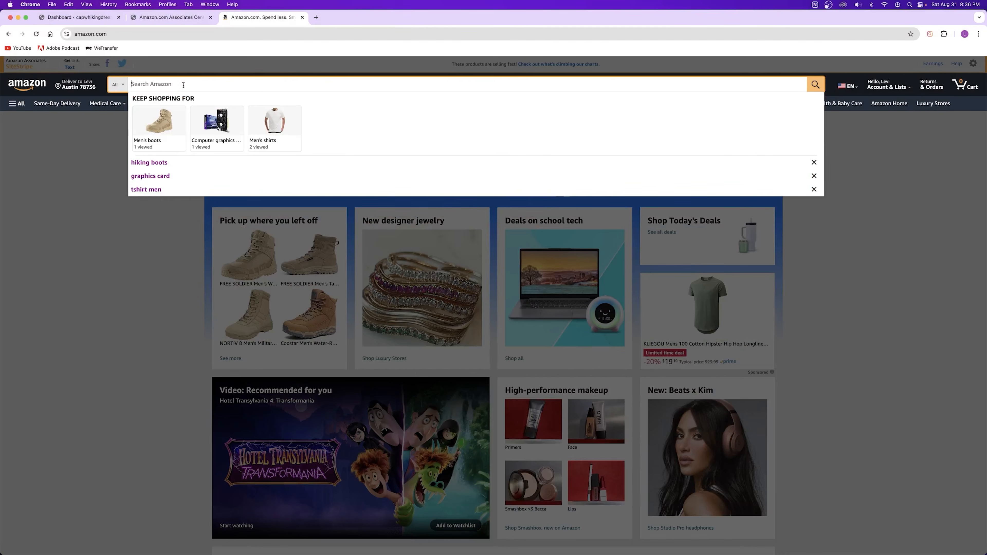
pyautogui.write('hiki')
pyautogui.scroll(-10, 390, 227)
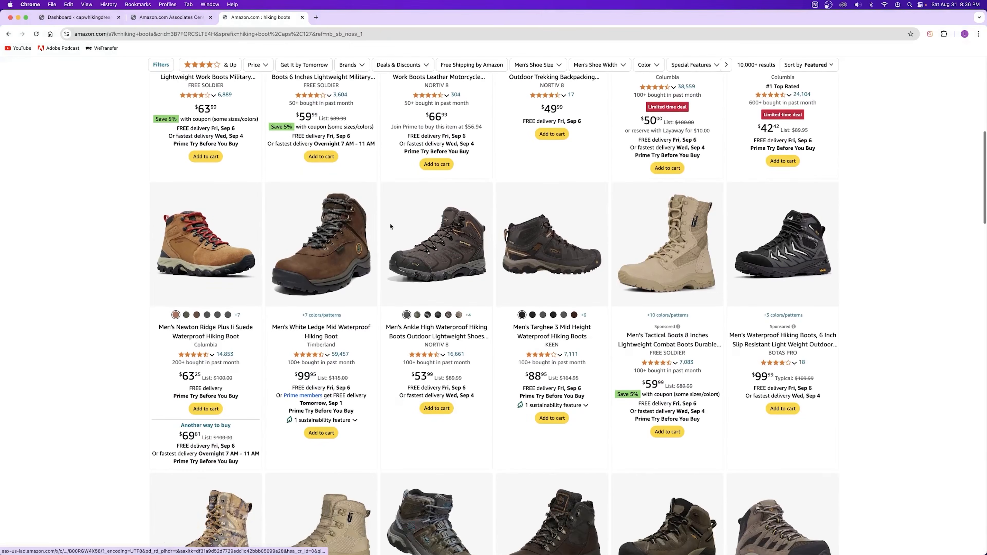
pyautogui.scroll(15, 390, 226)
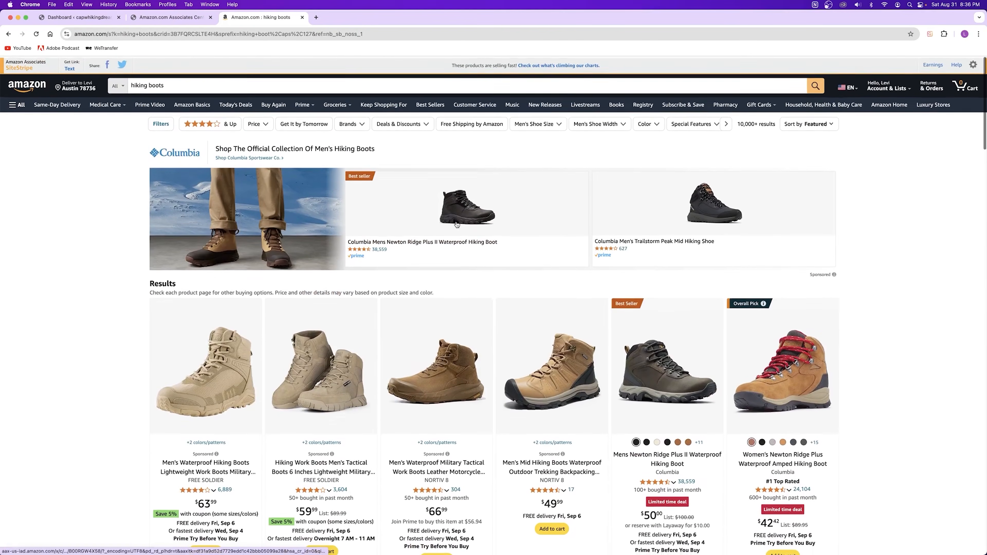
pyautogui.click(357, 34)
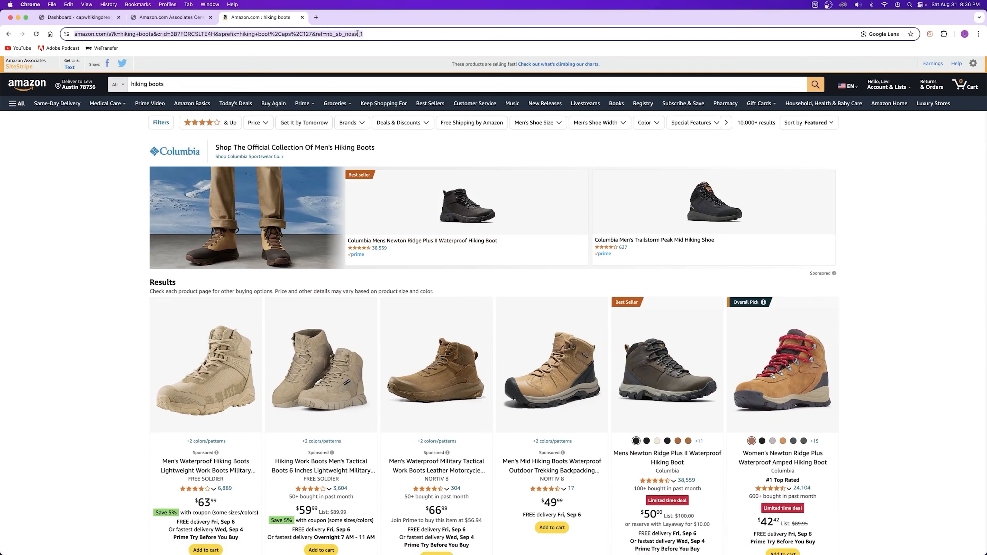
pyautogui.press('super+v')
pyautogui.press('Return')
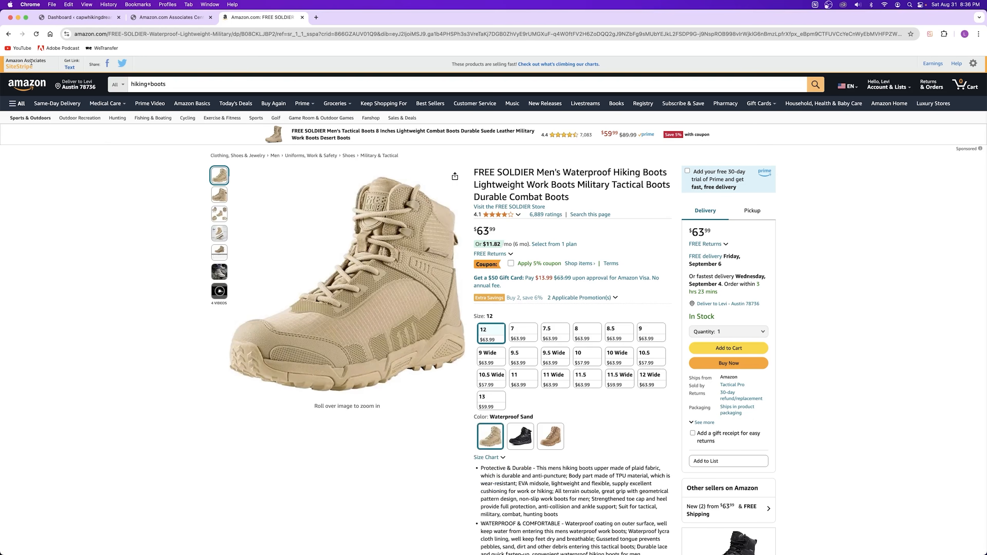
# - Generate a SiteStripe text link for the boots, switching to Full Link and back to Short Link
pyautogui.click(70, 67)
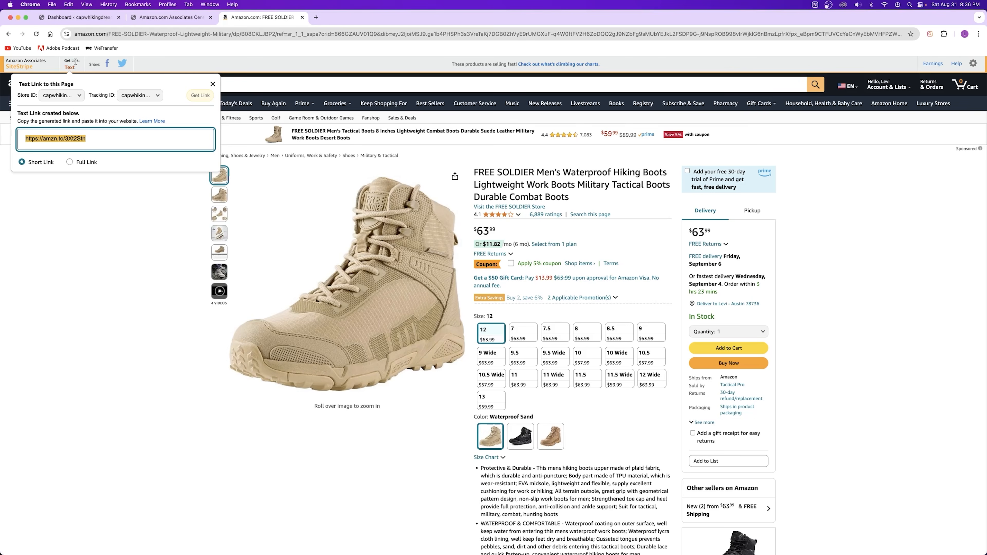
pyautogui.click(86, 163)
pyautogui.scroll(-4, 108, 126)
pyautogui.scroll(4, 107, 131)
pyautogui.scroll(-4, 106, 137)
pyautogui.scroll(5, 106, 137)
pyautogui.click(32, 163)
# - Glance at the WordPress tab, deselect the link field, and go to the Associates Central home page
pyautogui.click(84, 19)
pyautogui.click(256, 18)
pyautogui.click(201, 98)
pyautogui.click(166, 18)
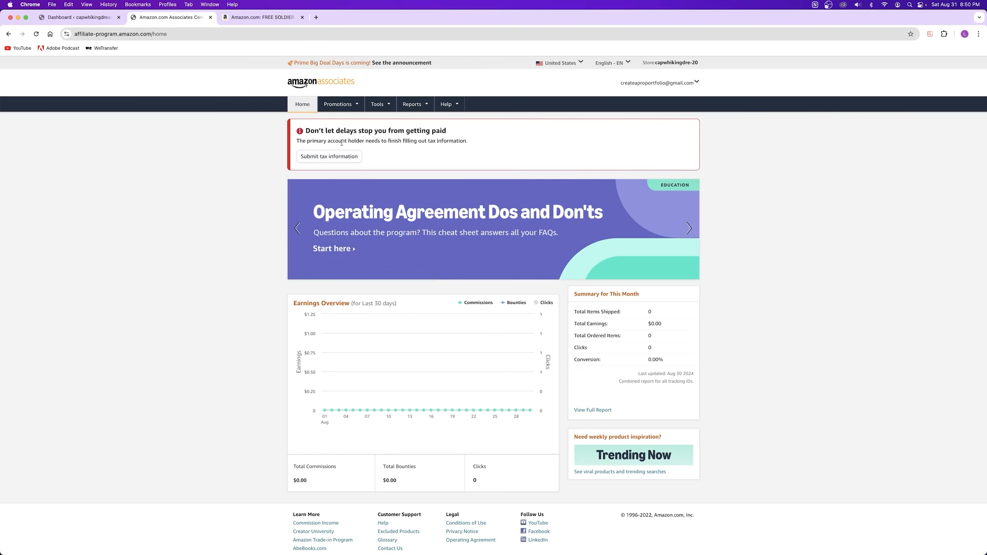
# - Return to the boot page and select the SiteStripe short link for copying
pyautogui.click(258, 18)
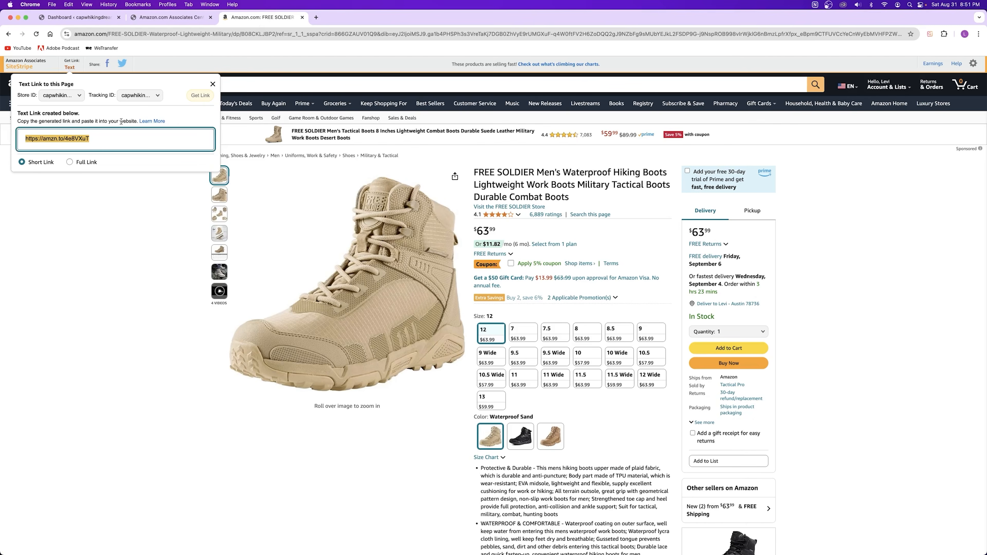
pyautogui.click(171, 17)
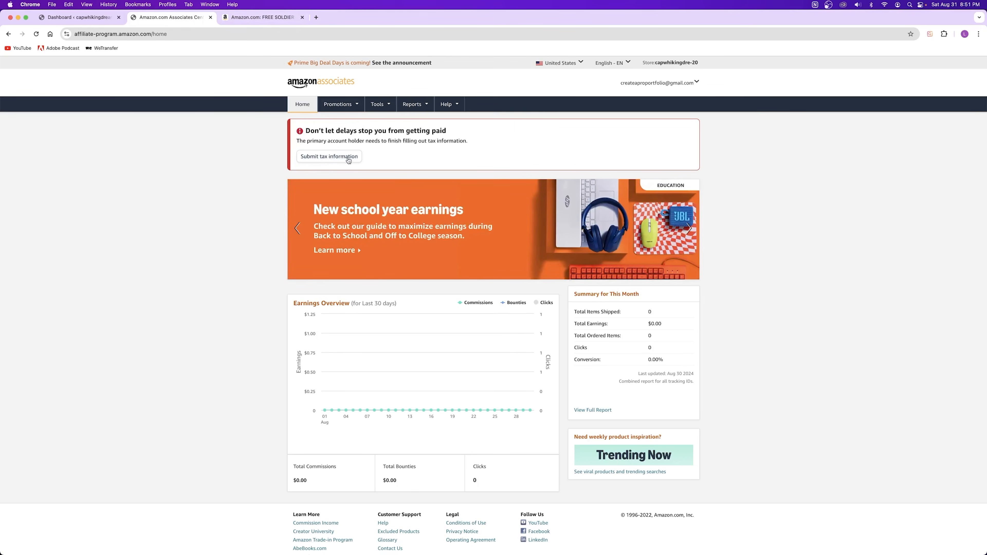
pyautogui.click(252, 17)
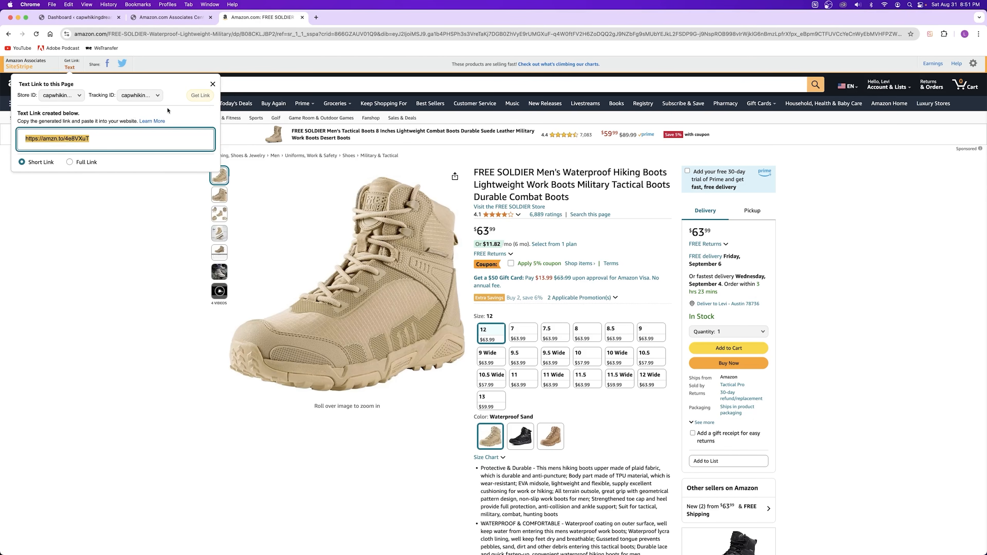
pyautogui.tripleClick(65, 136)
pyautogui.tripleClick(59, 138)
pyautogui.click(61, 139)
pyautogui.rightClick(61, 139)
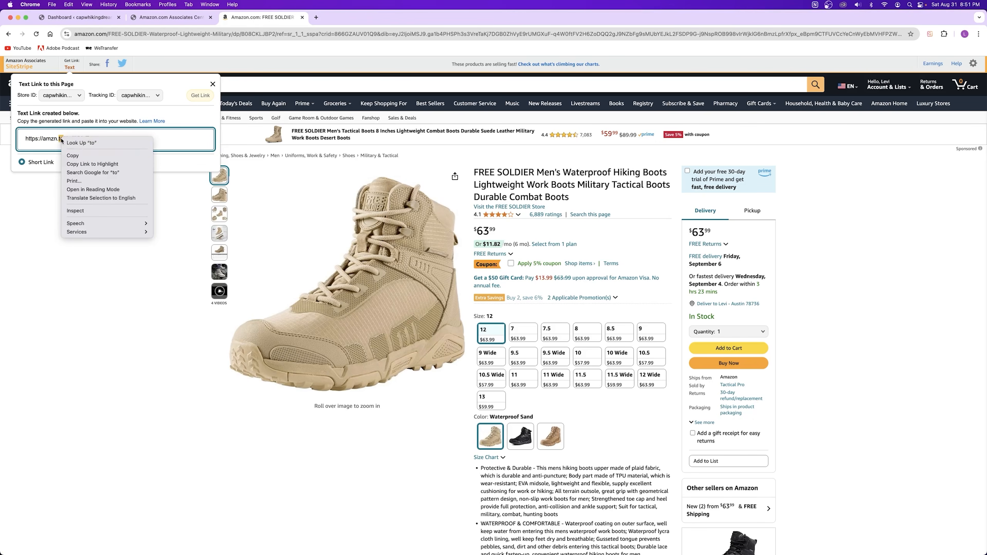
pyautogui.click(166, 141)
pyautogui.tripleClick(77, 144)
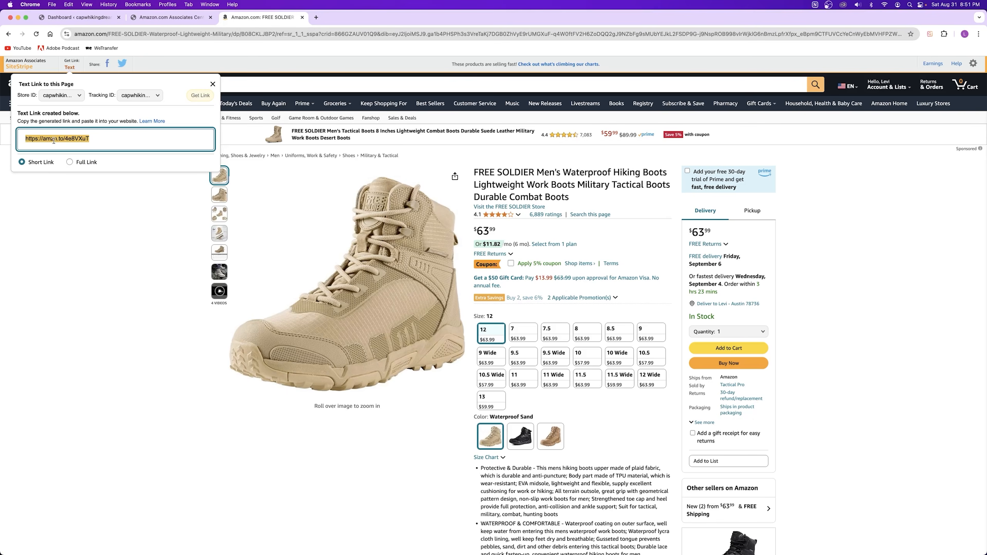
# - Regenerate the short affiliate link, copy it, and test it in a new tab
pyautogui.click(515, 219)
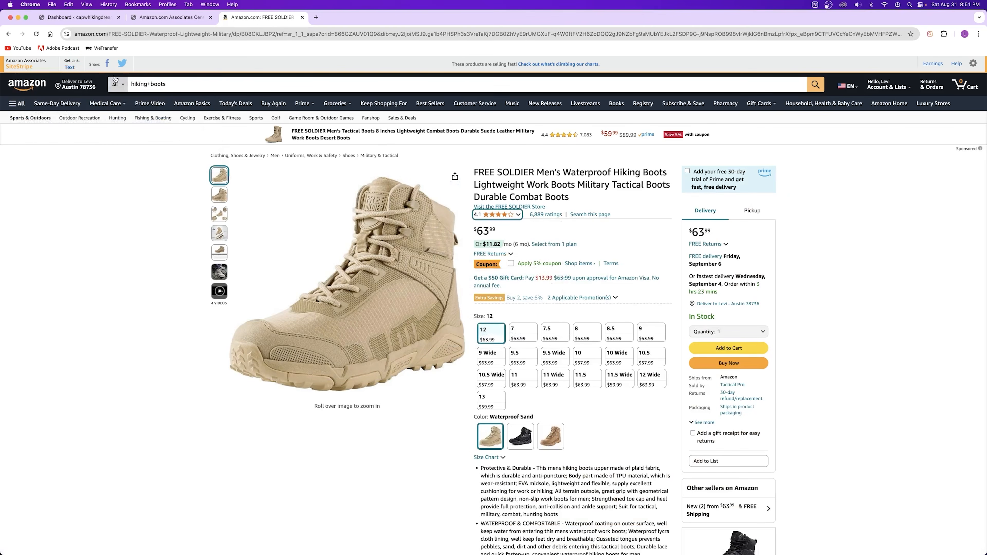
pyautogui.click(70, 67)
pyautogui.click(200, 95)
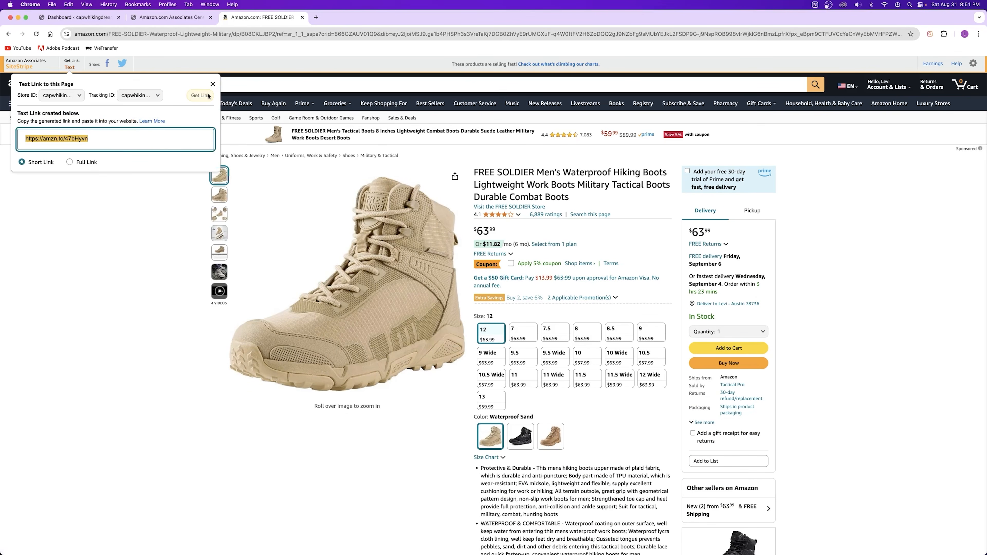
pyautogui.press('super+c')
pyautogui.click(316, 17)
pyautogui.press('super+v')
pyautogui.press('Return')
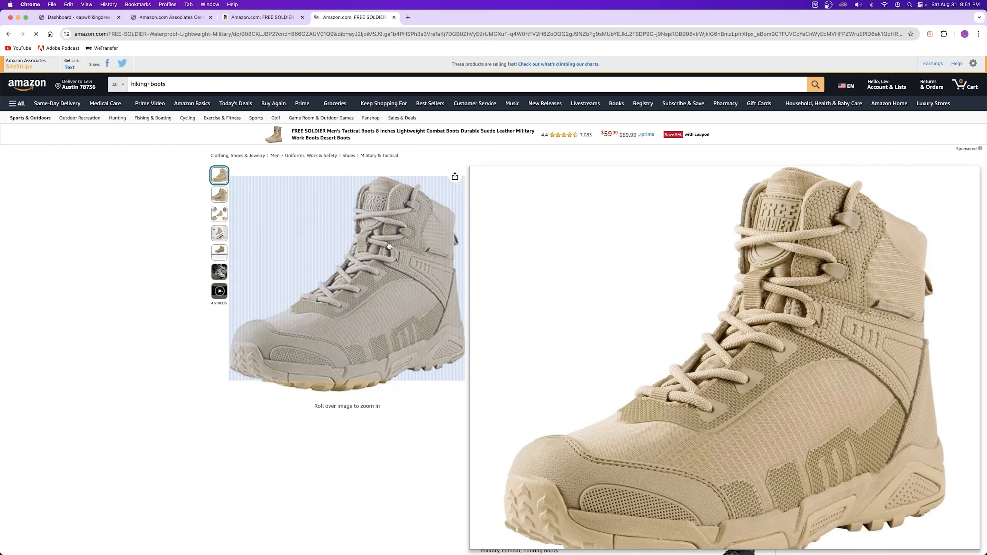
pyautogui.click(393, 17)
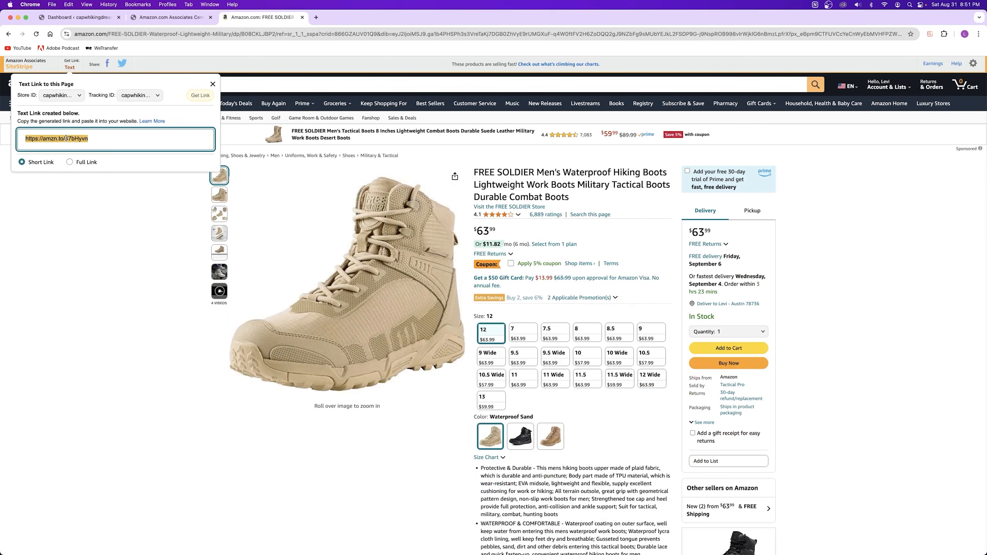
# - Select the boot page address, close the text link popup, and return to the WordPress dashboard
pyautogui.click(154, 18)
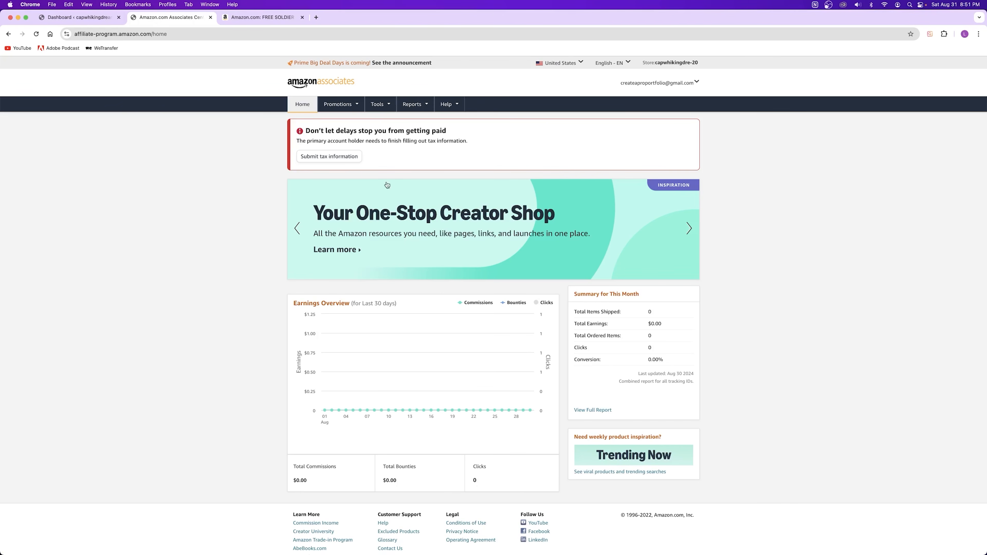
pyautogui.click(244, 24)
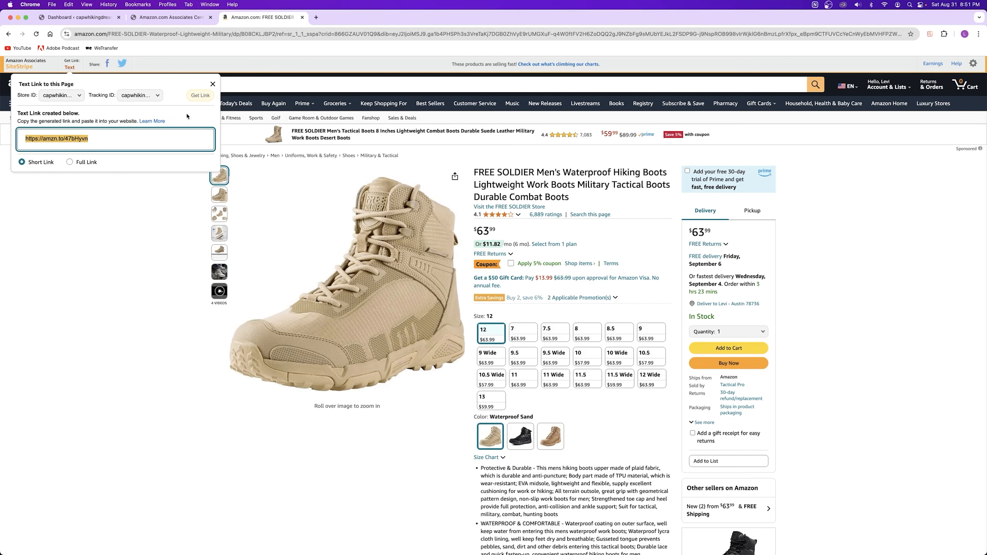
pyautogui.click(199, 98)
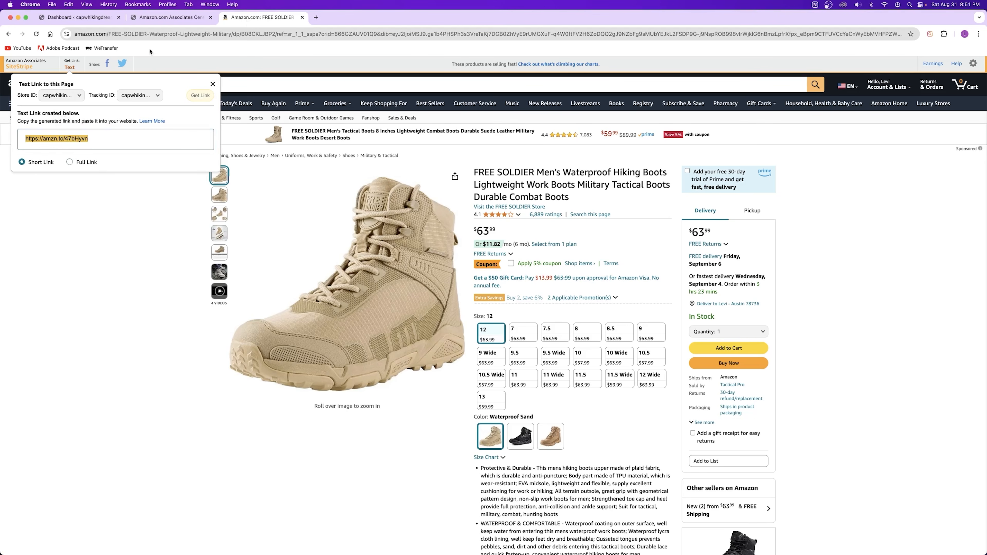
pyautogui.click(190, 35)
pyautogui.press('super+a')
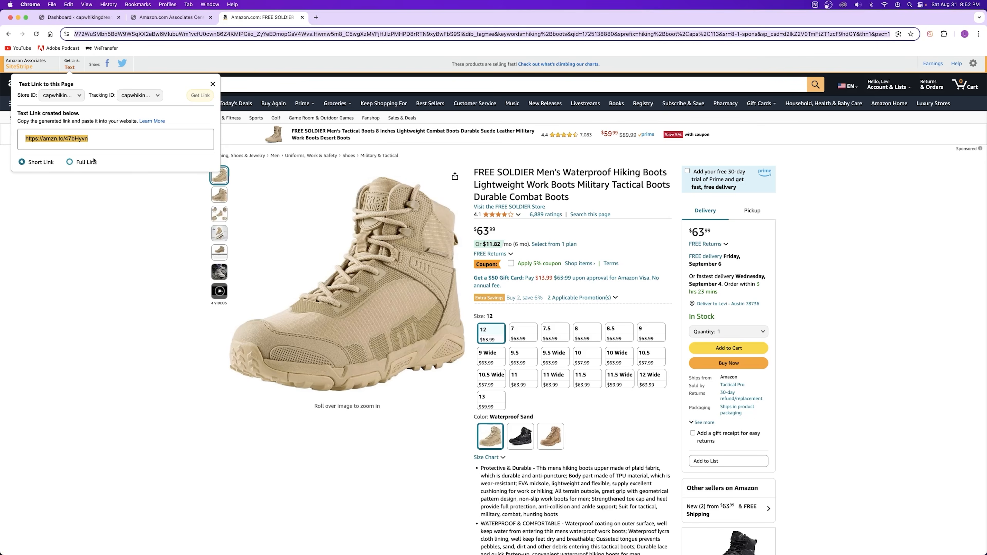
pyautogui.click(213, 84)
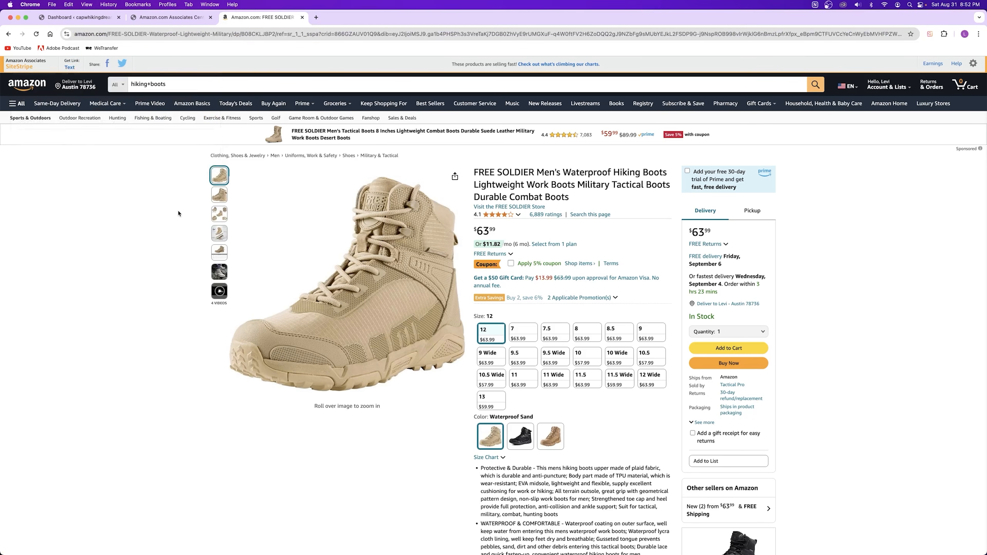
pyautogui.click(78, 17)
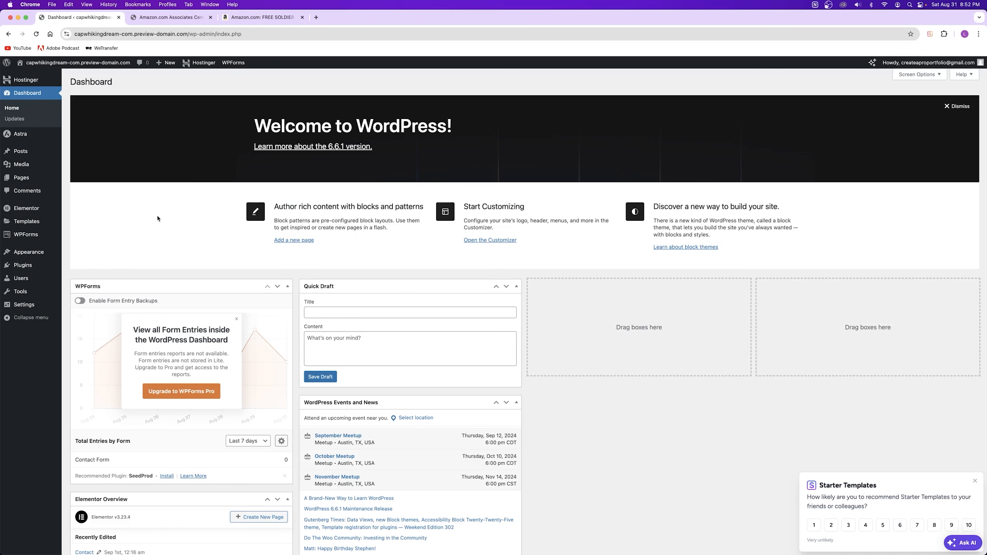
# - Open the hiking boots post in the editor from All Posts, then start a new blank tab
pyautogui.moveTo(23, 152)
pyautogui.rightClick(74, 152)
pyautogui.click(100, 155)
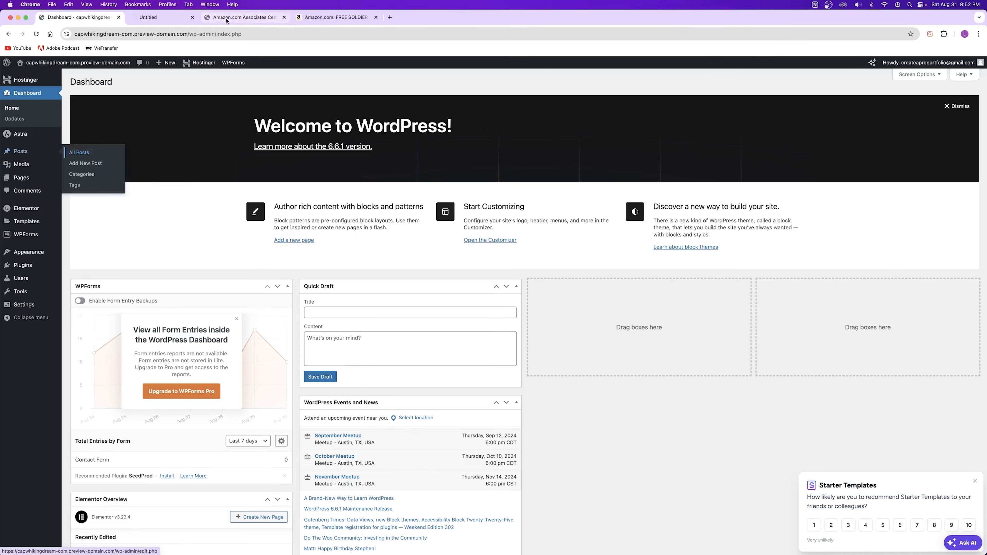
pyautogui.click(174, 17)
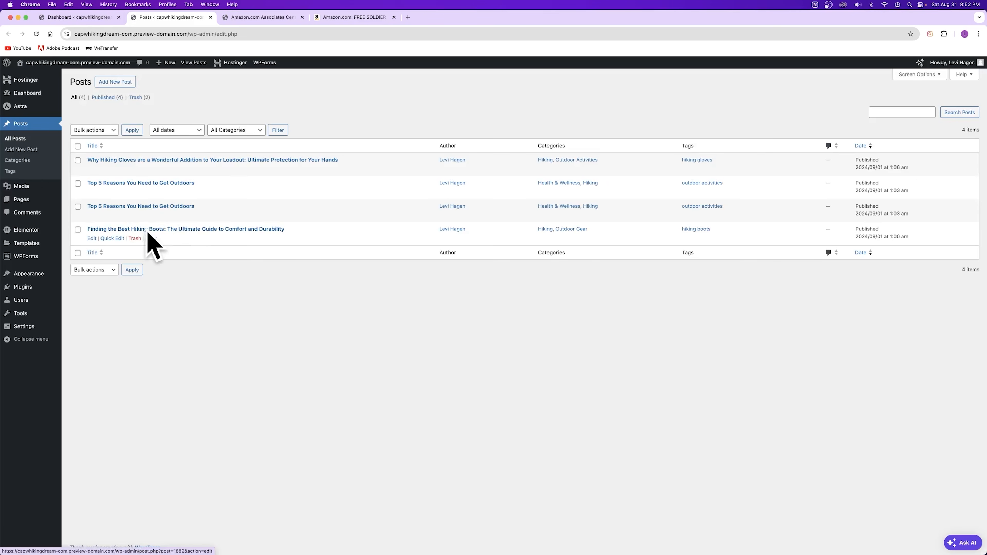
pyautogui.click(92, 238)
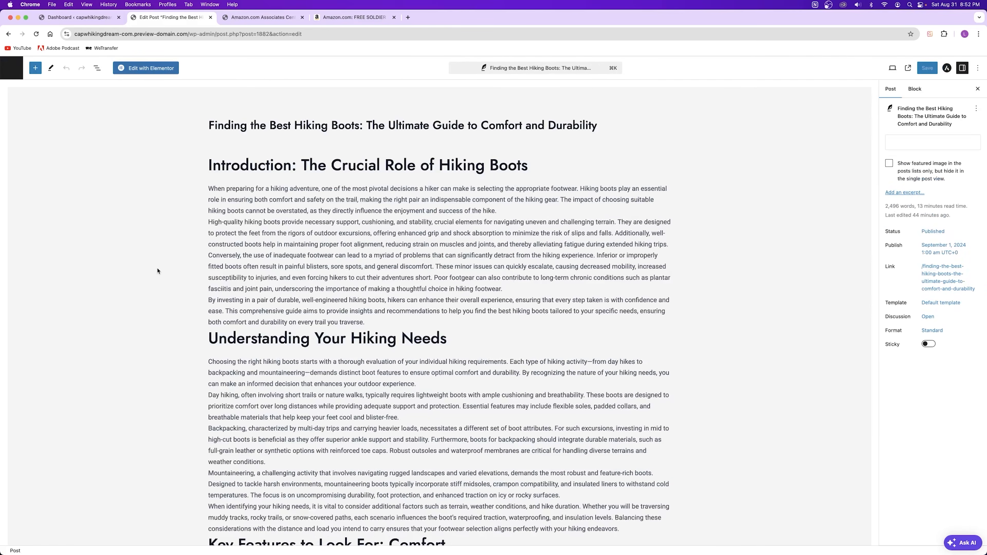
pyautogui.scroll(-3, 119, 264)
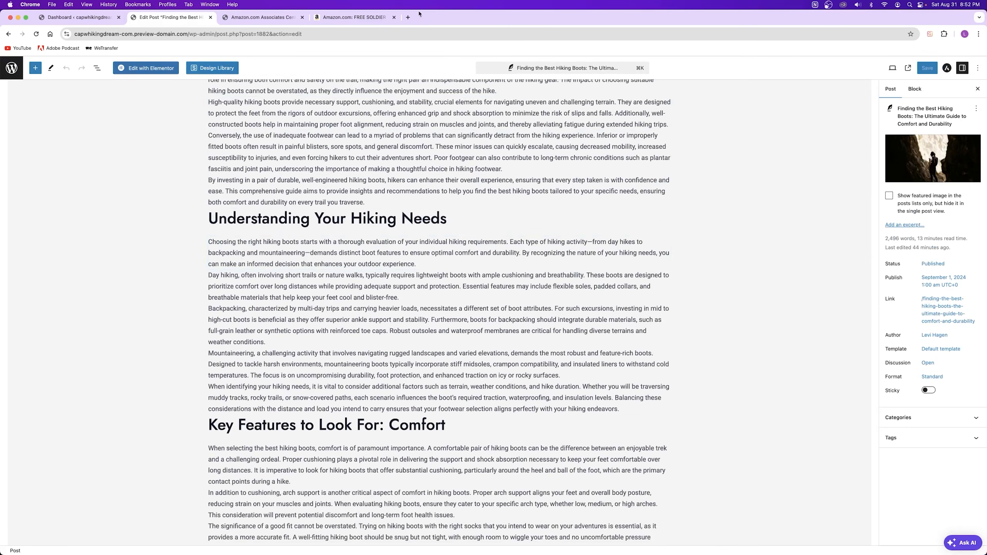
pyautogui.click(408, 18)
pyautogui.click(400, 35)
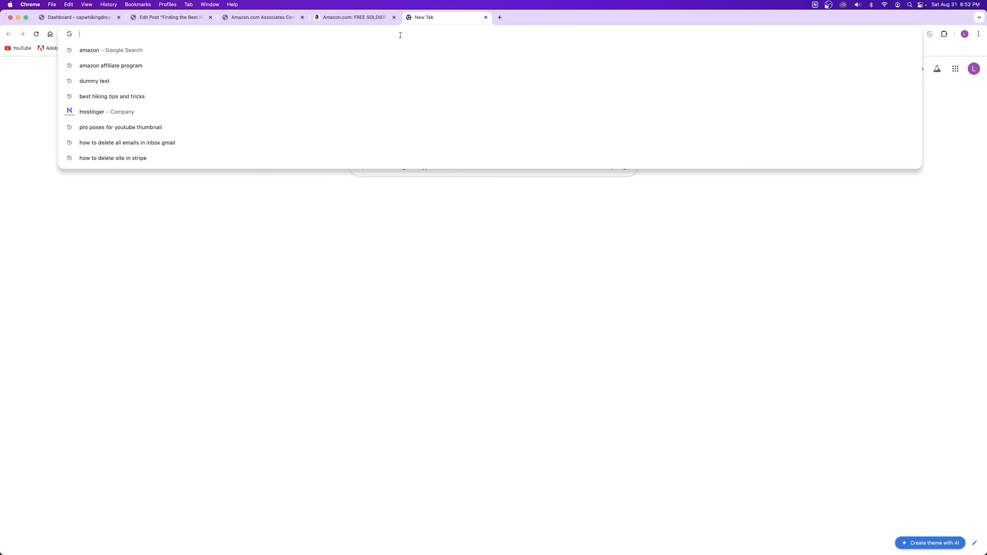
# - Search 'best hiking tips and tricks' and read 57hours' Hiking for Beginners, briefly following the Joshua Tree link
pyautogui.click(167, 98)
pyautogui.click(168, 297)
pyautogui.scroll(-10, 409, 267)
pyautogui.scroll(-20, 409, 267)
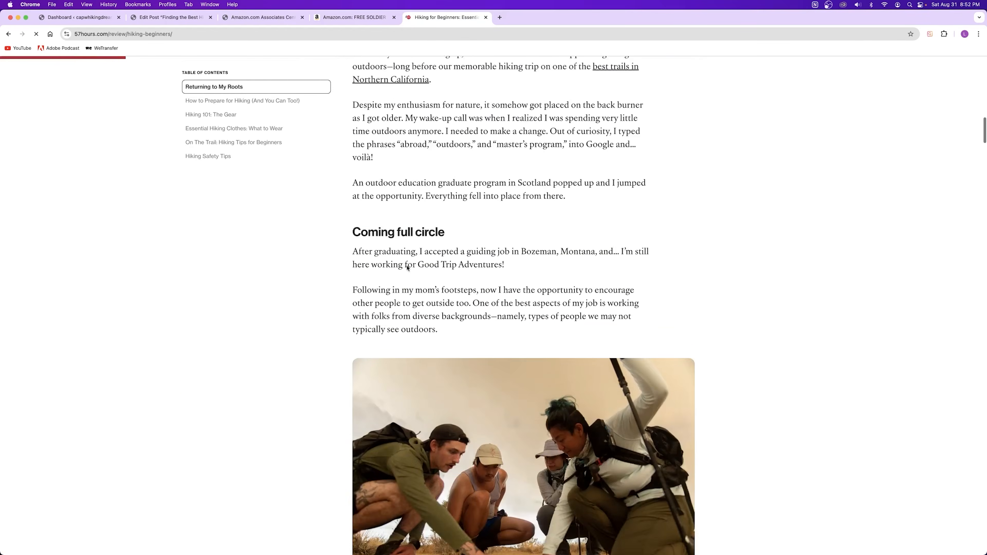
pyautogui.scroll(-5, 411, 266)
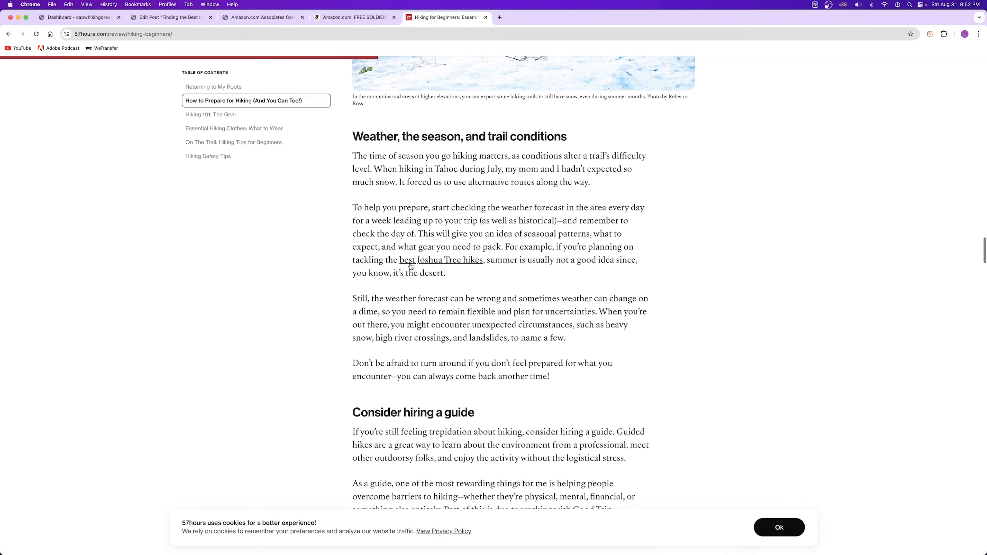
pyautogui.click(449, 267)
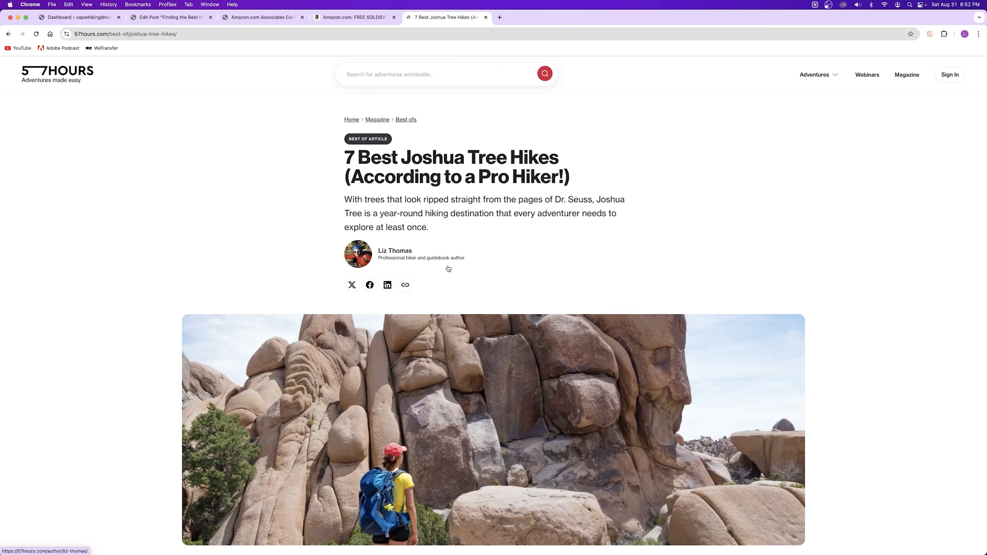
pyautogui.click(9, 34)
pyautogui.scroll(-20, 377, 256)
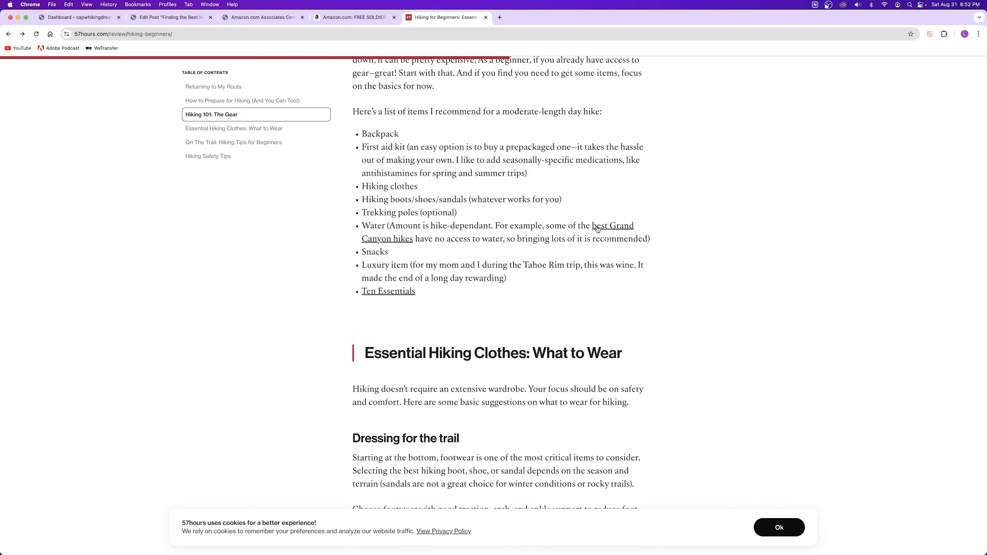
pyautogui.scroll(6, 443, 221)
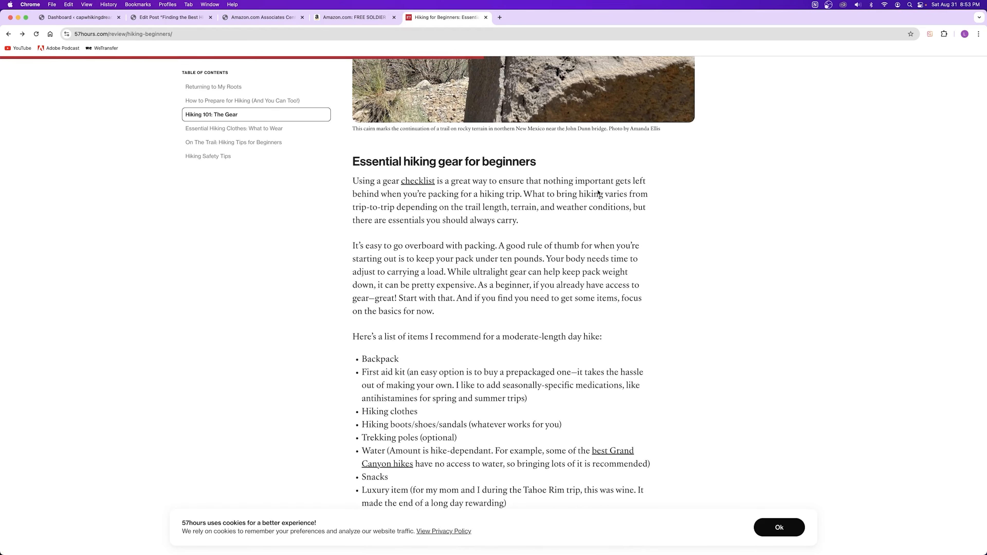
# - Open the Backpacker gear checklist in a new tab, close it, and keep reading the article
pyautogui.click(416, 182)
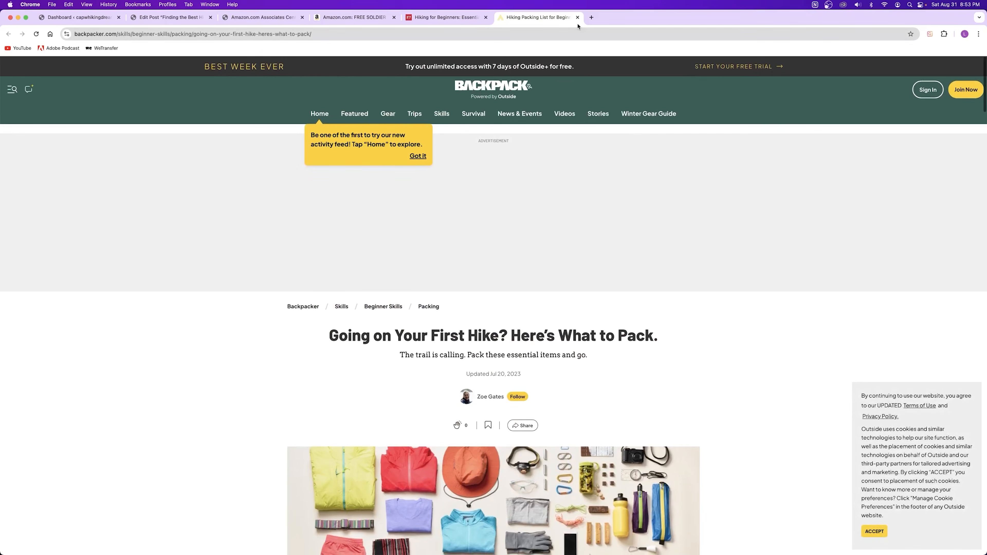
pyautogui.click(578, 17)
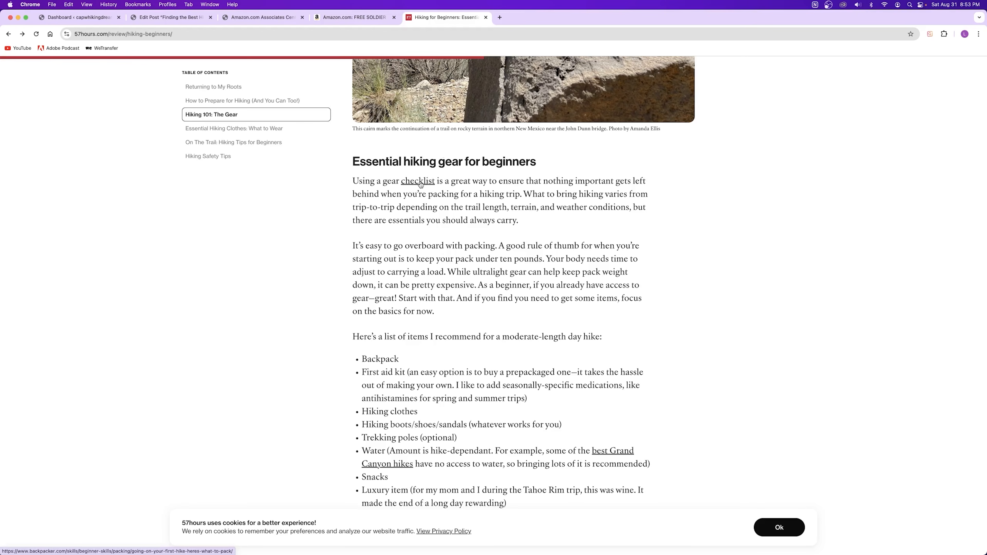
pyautogui.scroll(-20, 420, 184)
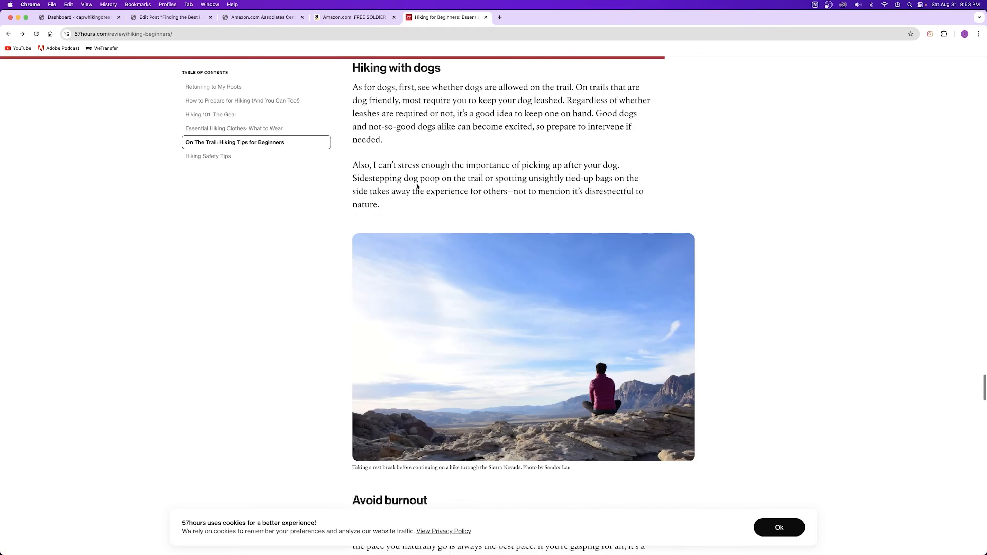
pyautogui.scroll(-15, 417, 186)
pyautogui.scroll(4, 418, 185)
pyautogui.scroll(-12, 435, 182)
pyautogui.scroll(-20, 451, 179)
pyautogui.scroll(8, 452, 184)
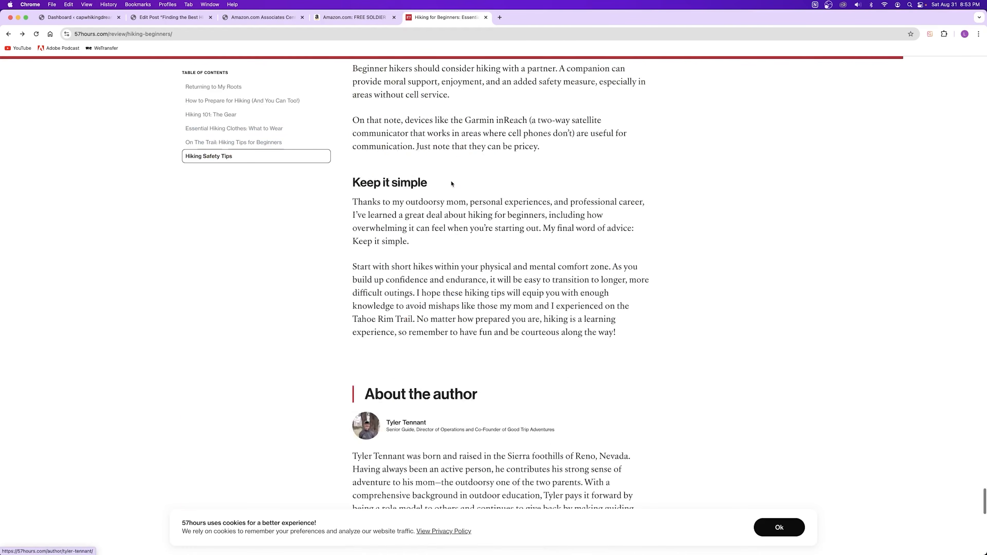
pyautogui.scroll(10, 451, 184)
# - Search Google for 'hiking backpacks for men' and open CleverHiker's best backpacking backpacks article
pyautogui.click(9, 34)
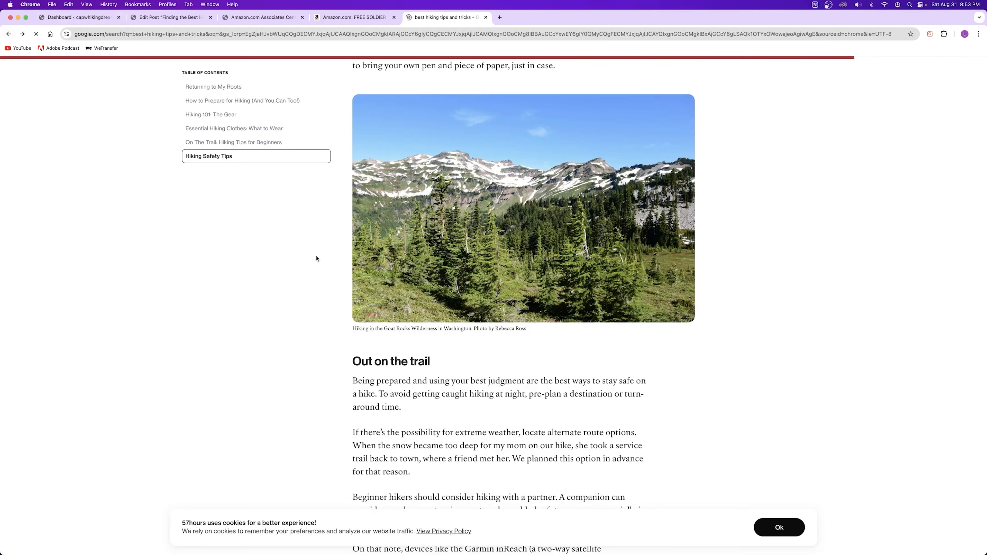
pyautogui.moveTo(121, 74); pyautogui.dragTo(192, 72)
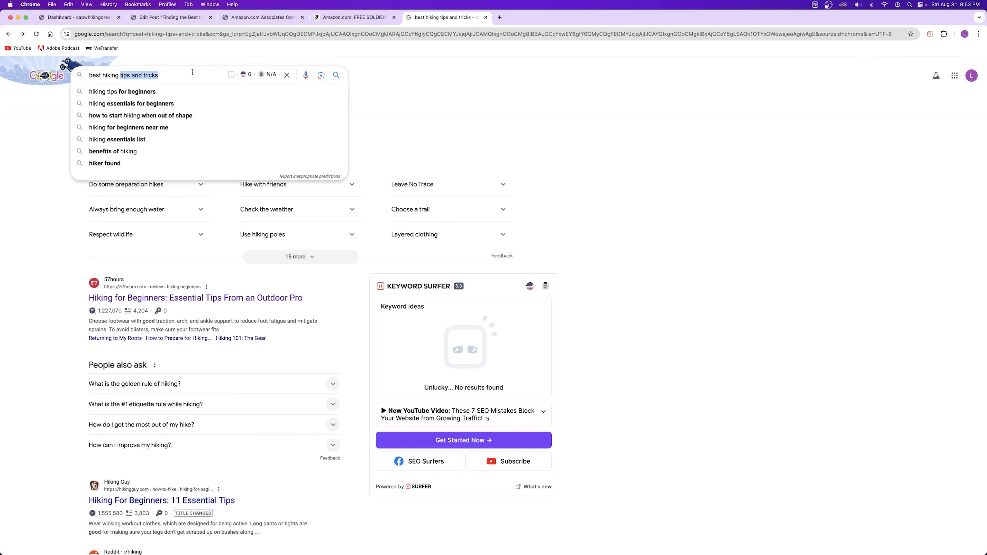
pyautogui.write('backpacks for men')
pyautogui.press('Return')
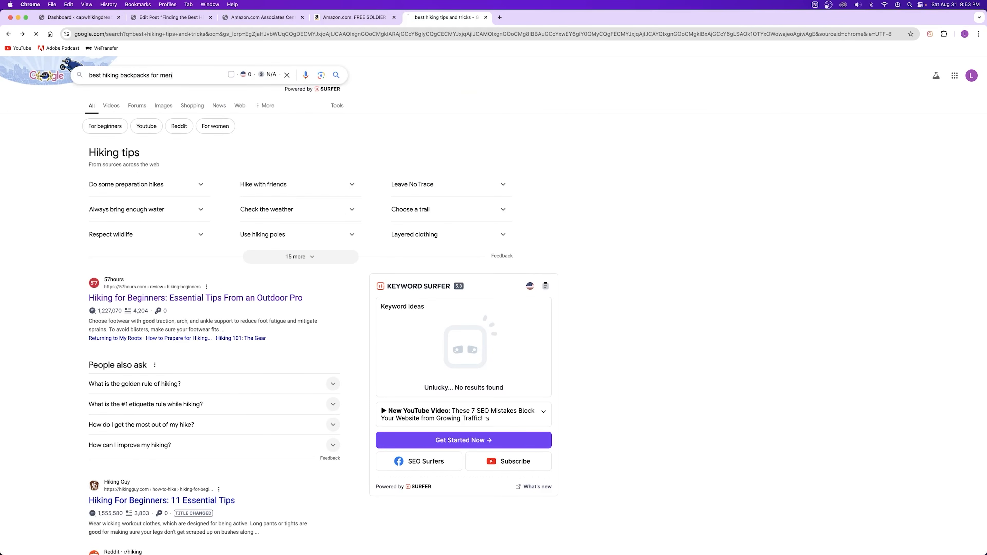
pyautogui.scroll(-5, 184, 276)
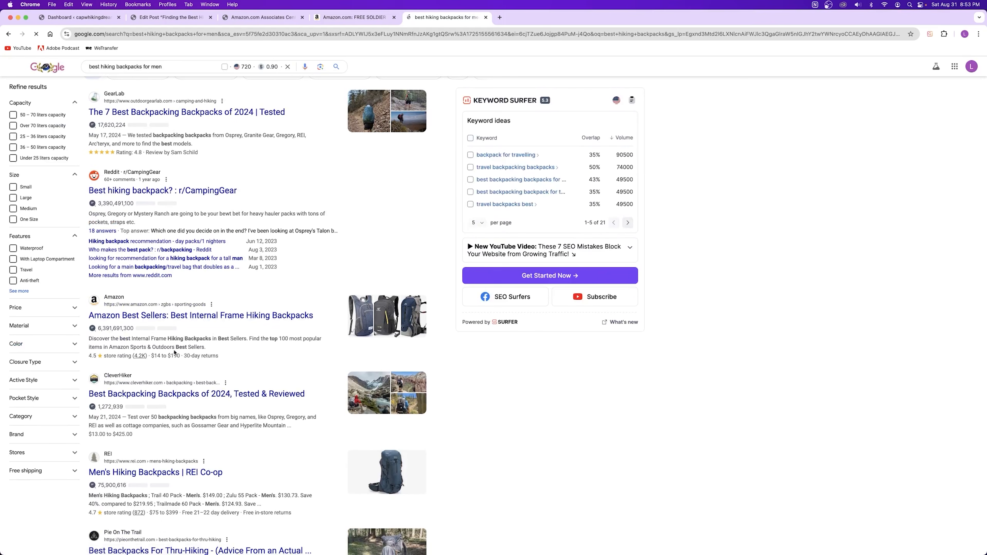
pyautogui.click(270, 285)
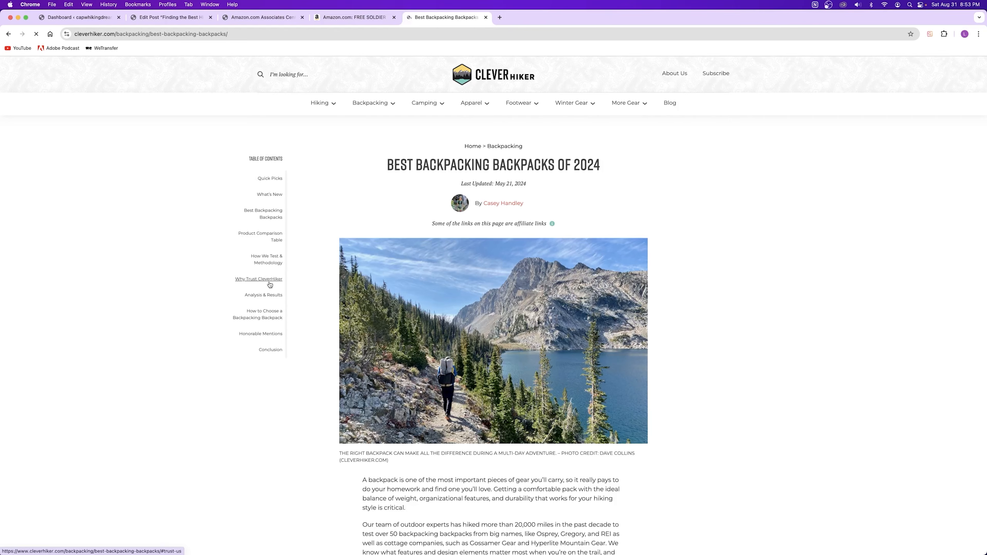
# - Browse the CleverHiker picks, including the sleeping bags guide and the Osprey Exos 58 Men's pick
pyautogui.scroll(-8, 397, 277)
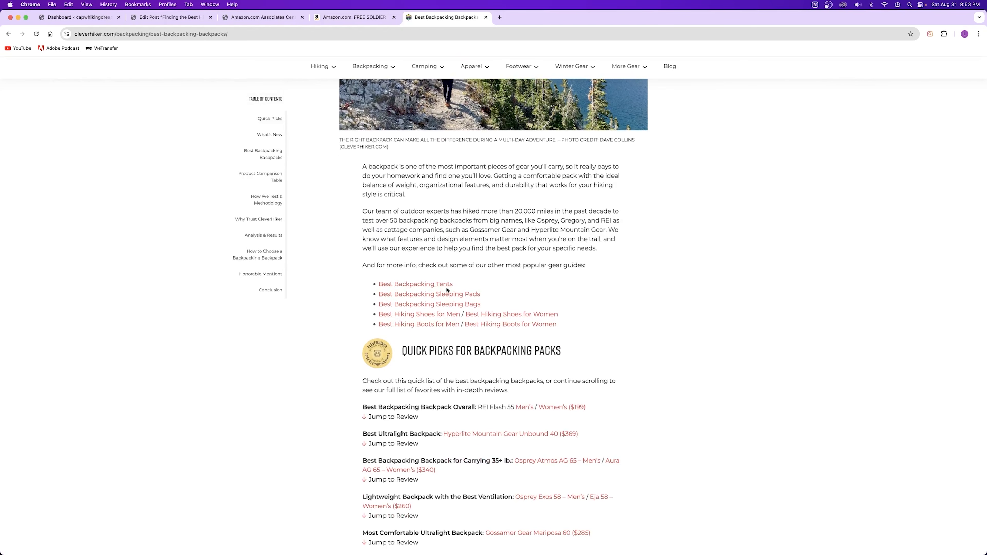
pyautogui.click(467, 306)
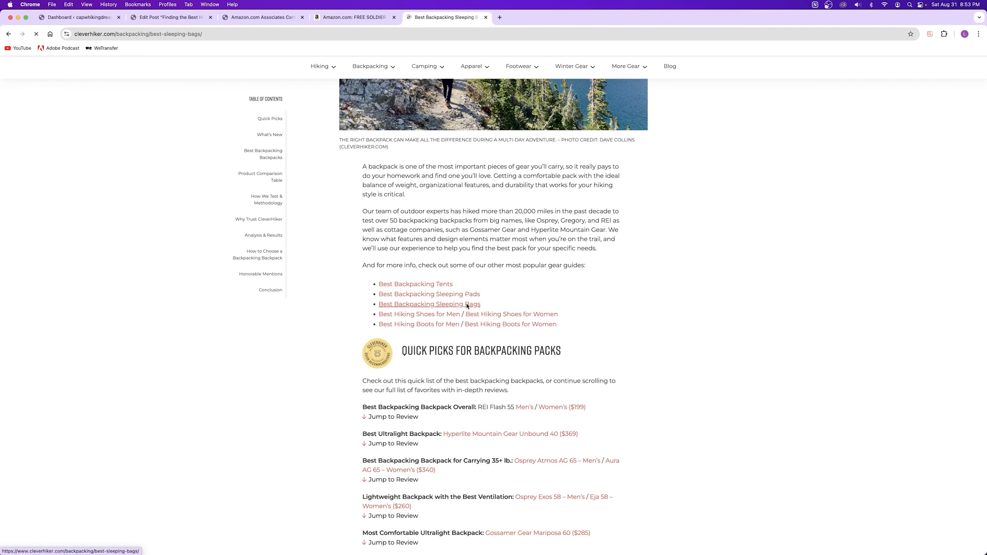
pyautogui.click(7, 35)
pyautogui.scroll(-10, 439, 284)
pyautogui.scroll(4, 431, 257)
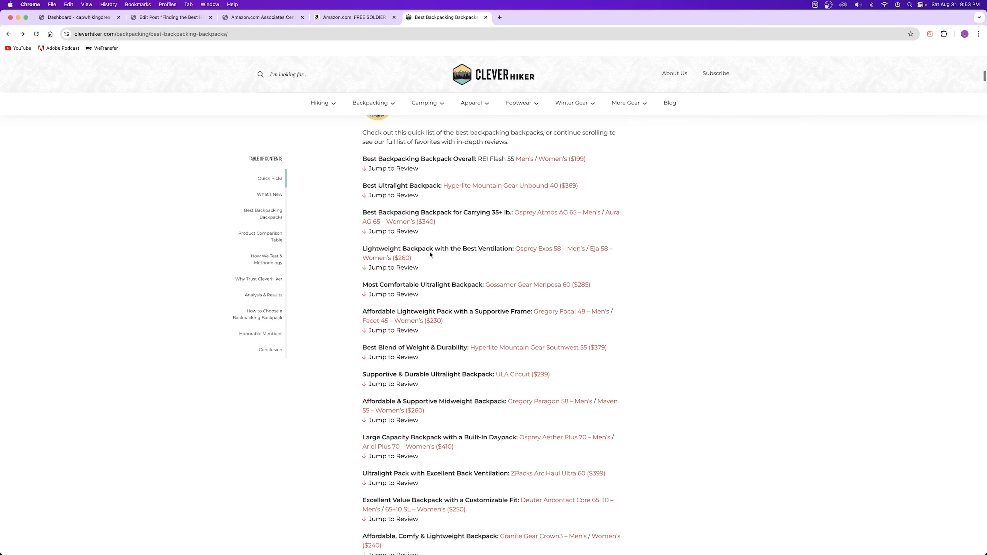
pyautogui.moveTo(364, 249); pyautogui.dragTo(515, 249)
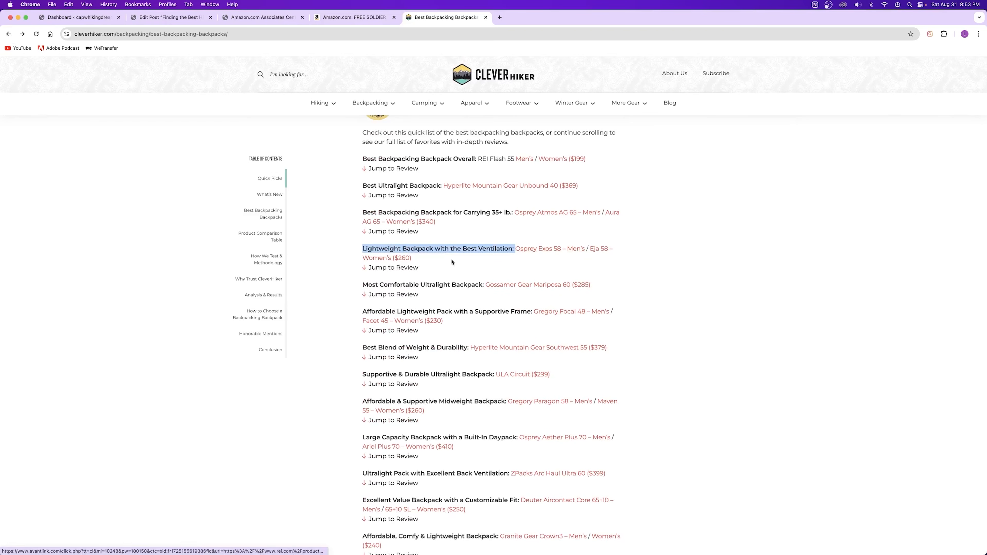
pyautogui.click(546, 251)
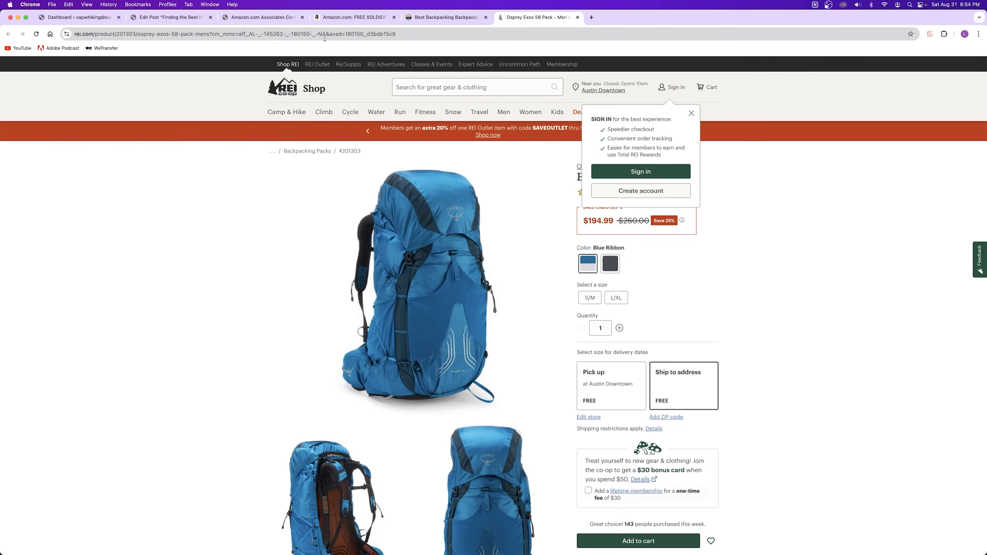
pyautogui.click(578, 18)
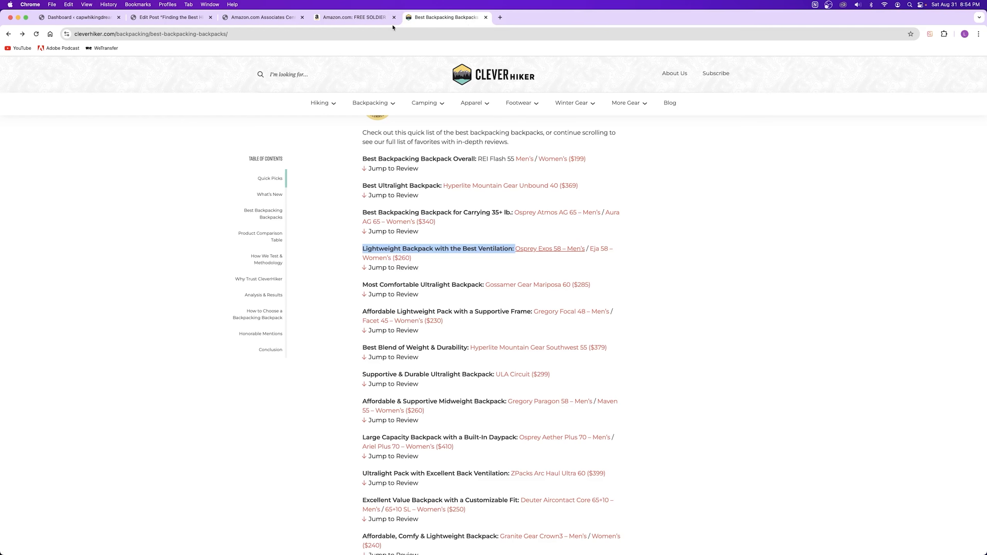
# - Check the REI Flash 55 men's product page, then close the research tabs and return to the post
pyautogui.scroll(-15, 473, 227)
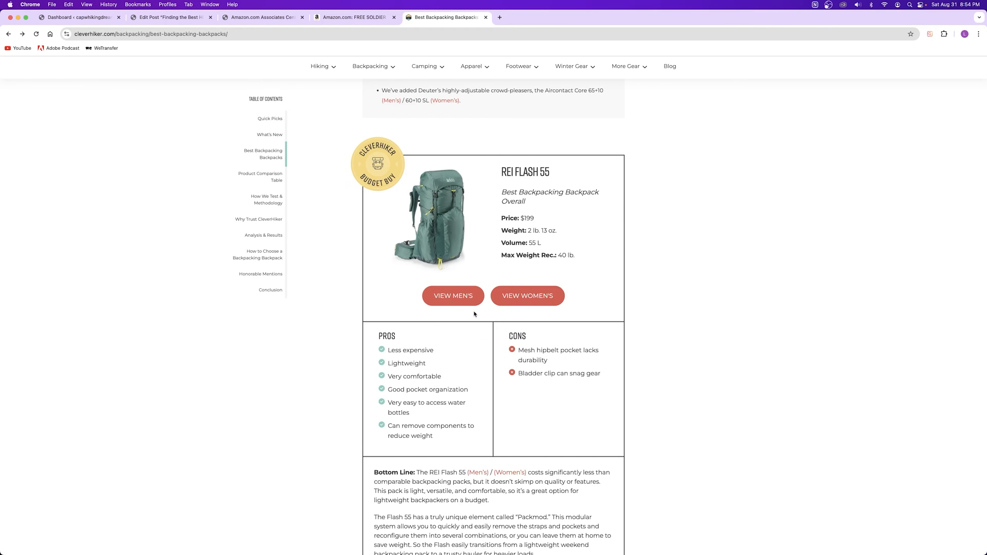
pyautogui.click(460, 296)
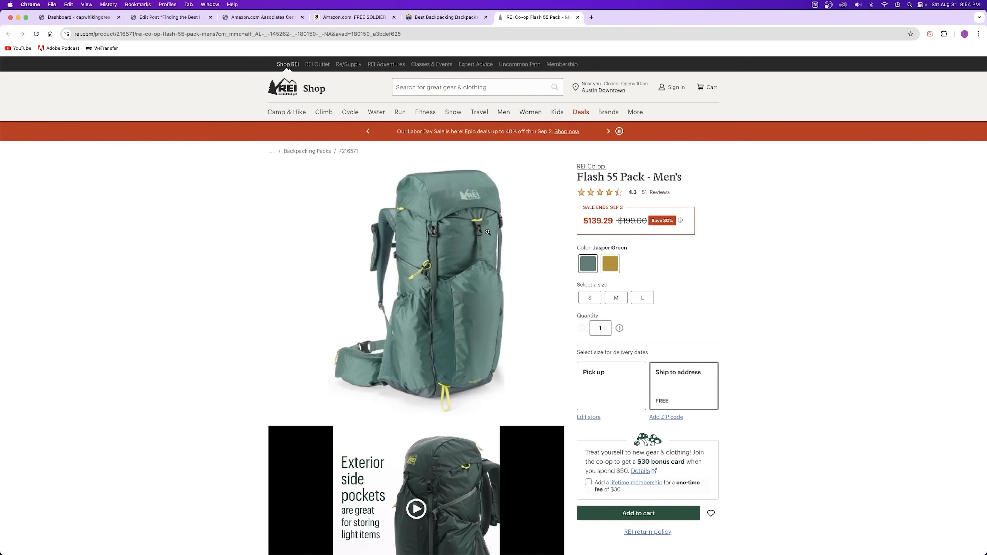
pyautogui.press('super+w')
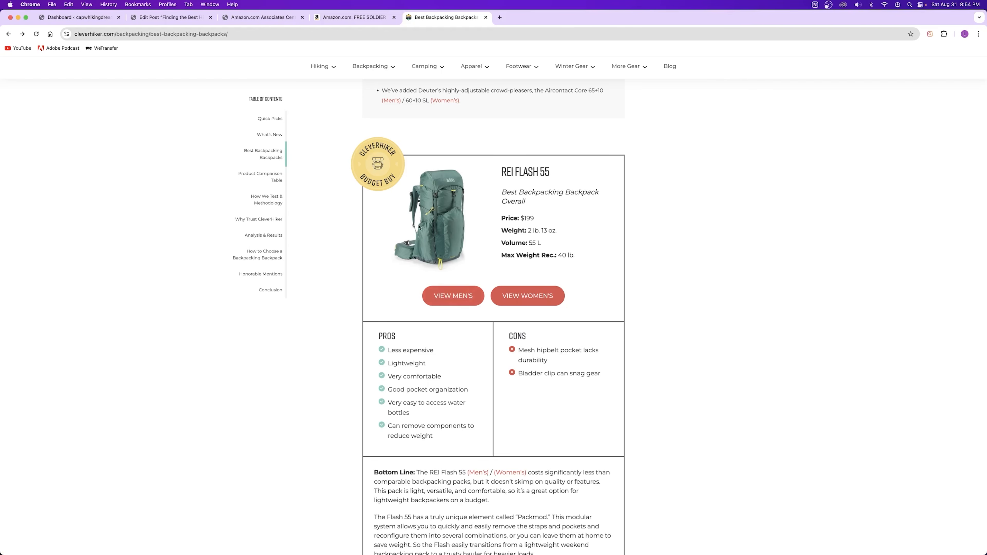
pyautogui.scroll(12, 456, 295)
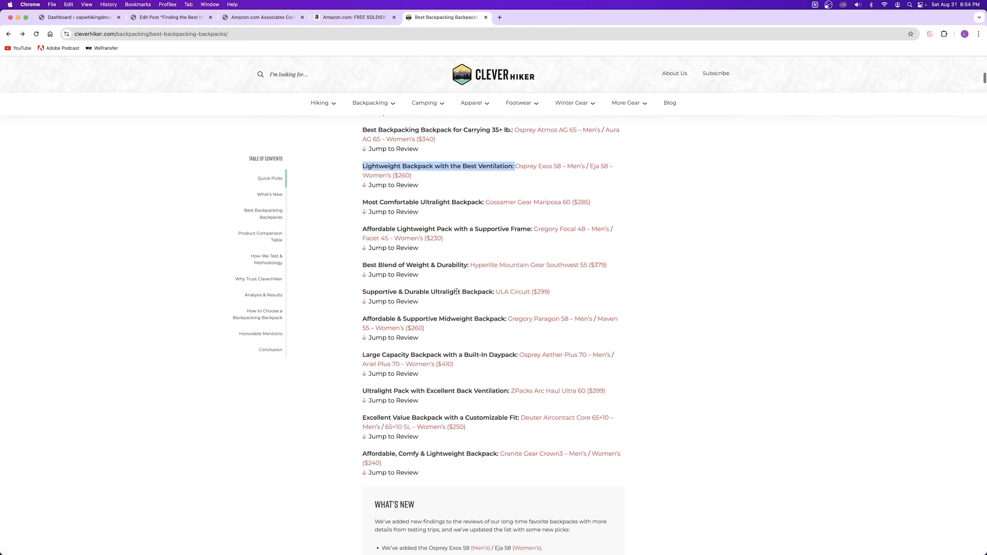
pyautogui.click(485, 18)
pyautogui.click(163, 17)
# - Add the sentence 'Here is a great boot or durability that we recommend.:' after the durability section
pyautogui.scroll(-8, 250, 232)
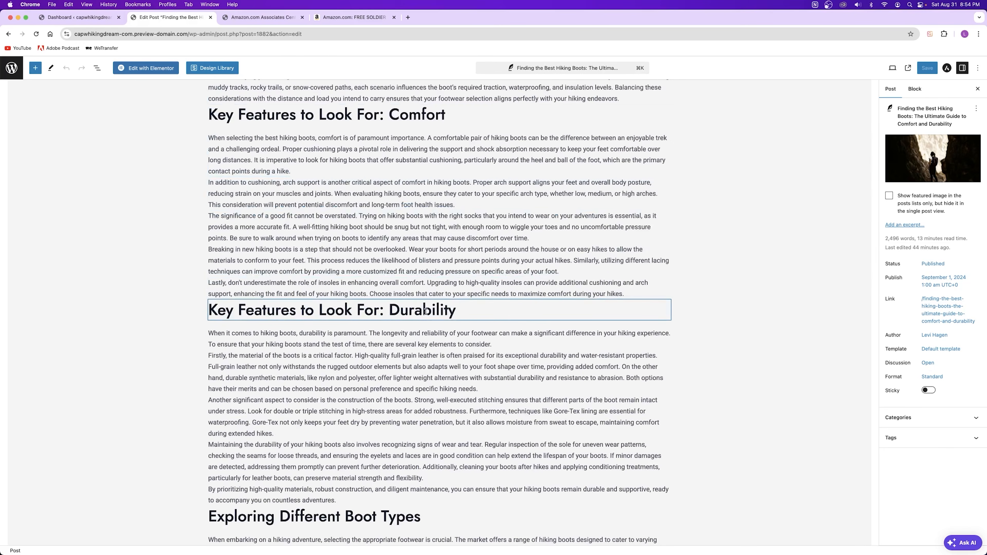
pyautogui.scroll(-4, 381, 331)
pyautogui.click(363, 353)
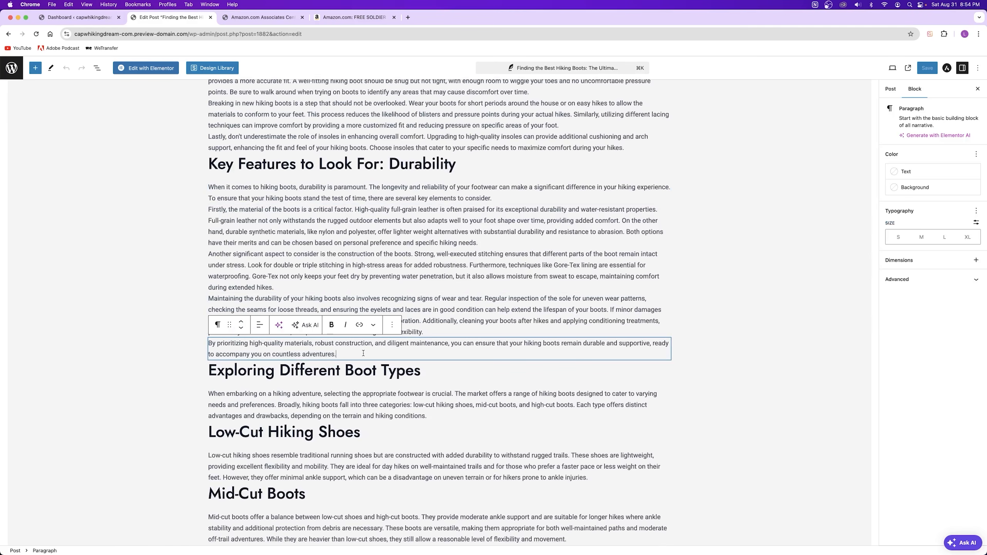
pyautogui.press('Return')
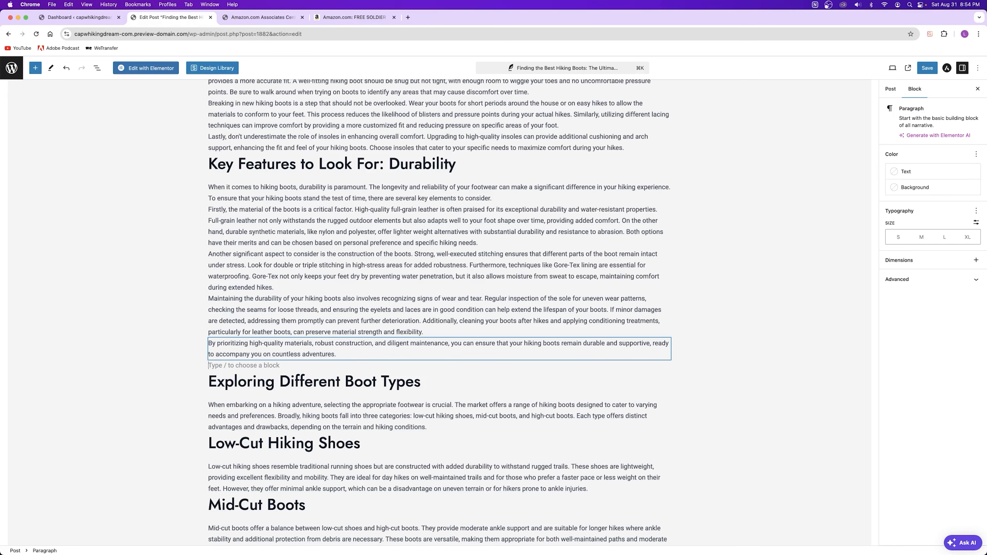
pyautogui.write('Here is a great boot or durability that we recommend.')
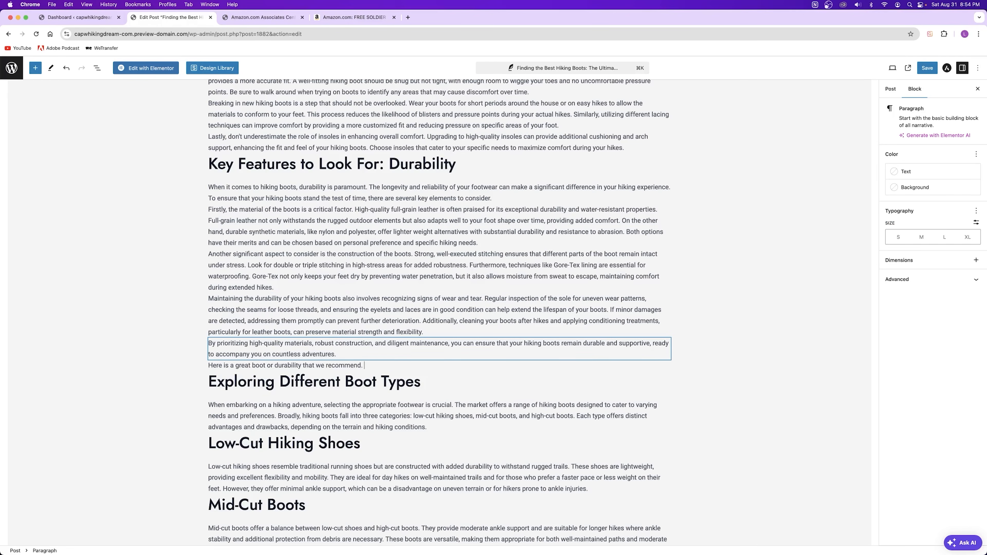
pyautogui.write(':')
# - Insert an Image block below that sentence using the tan boot photo from the Media Library
pyautogui.press('Return')
pyautogui.write('/')
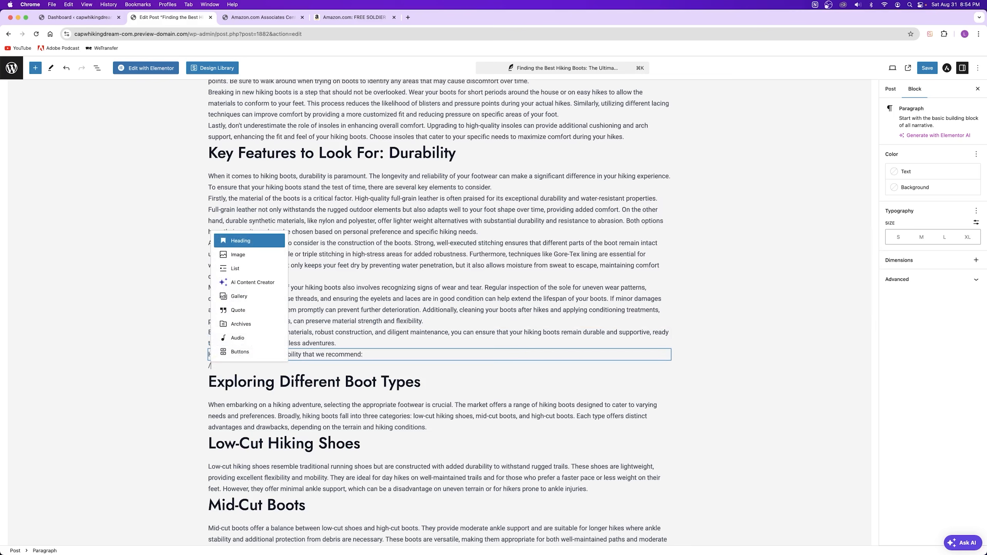
pyautogui.click(238, 254)
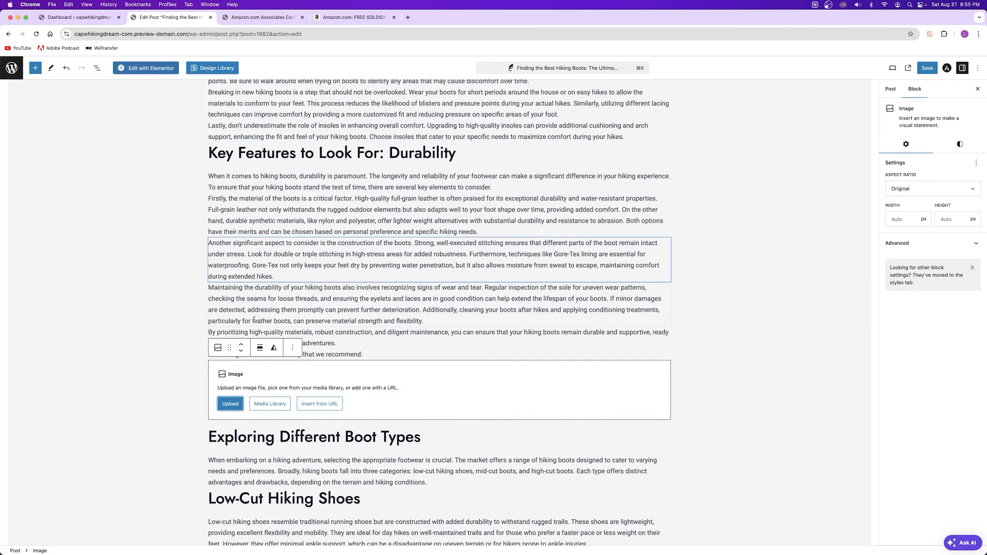
pyautogui.click(252, 404)
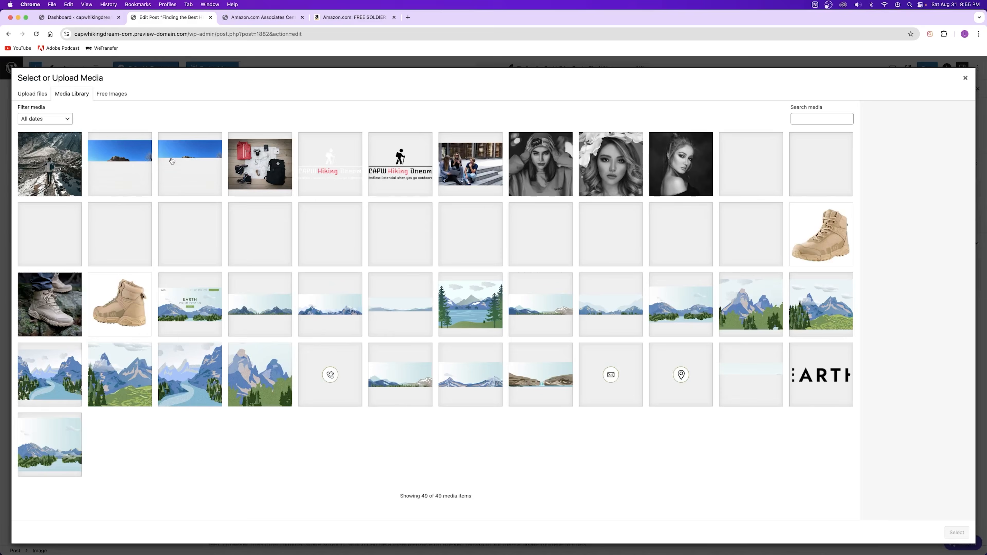
pyautogui.click(799, 222)
pyautogui.click(956, 533)
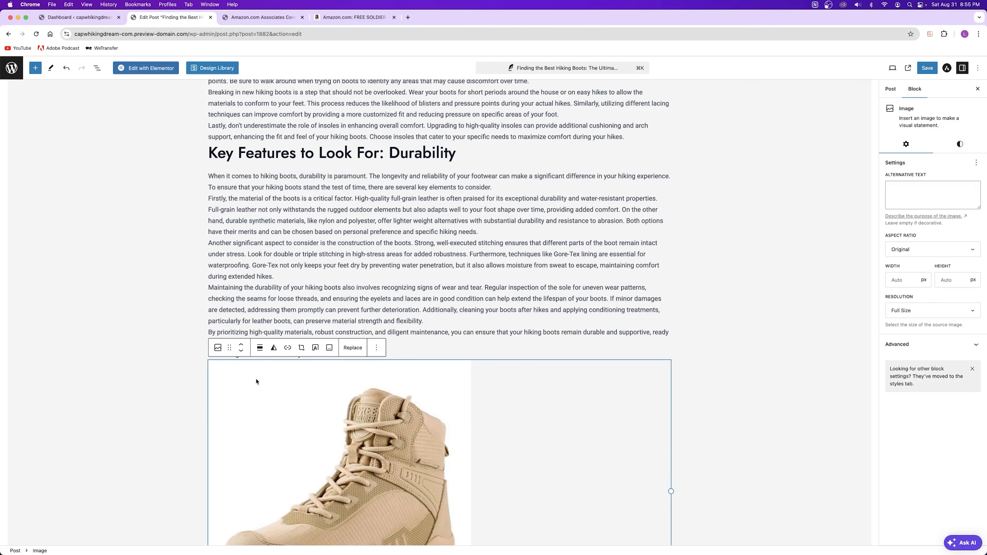
pyautogui.scroll(-4, 287, 340)
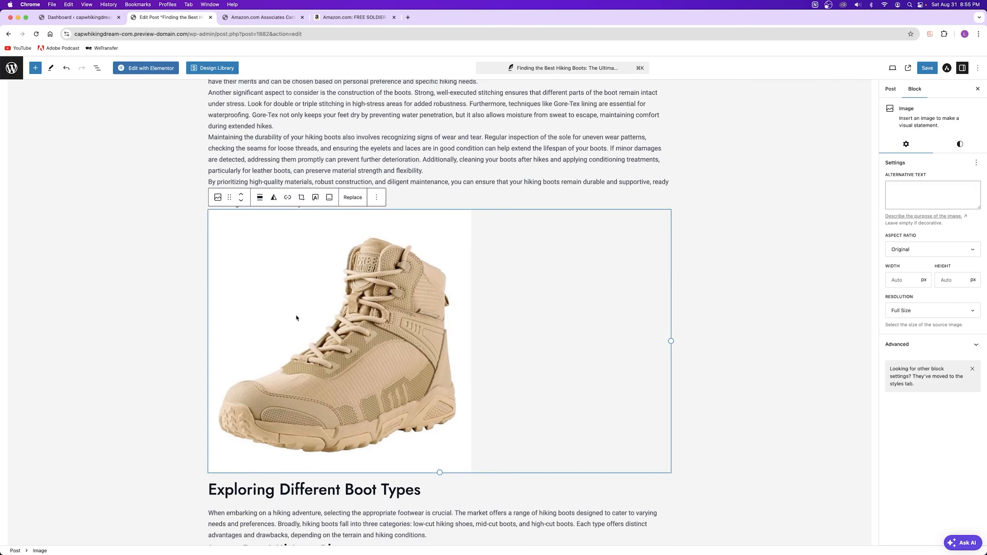
pyautogui.scroll(-2, 255, 205)
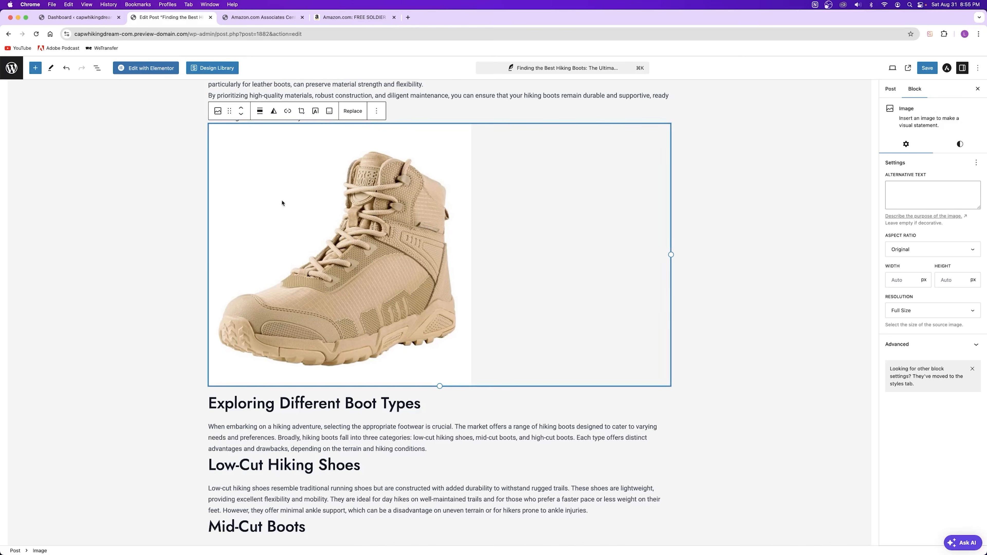
pyautogui.click(31, 67)
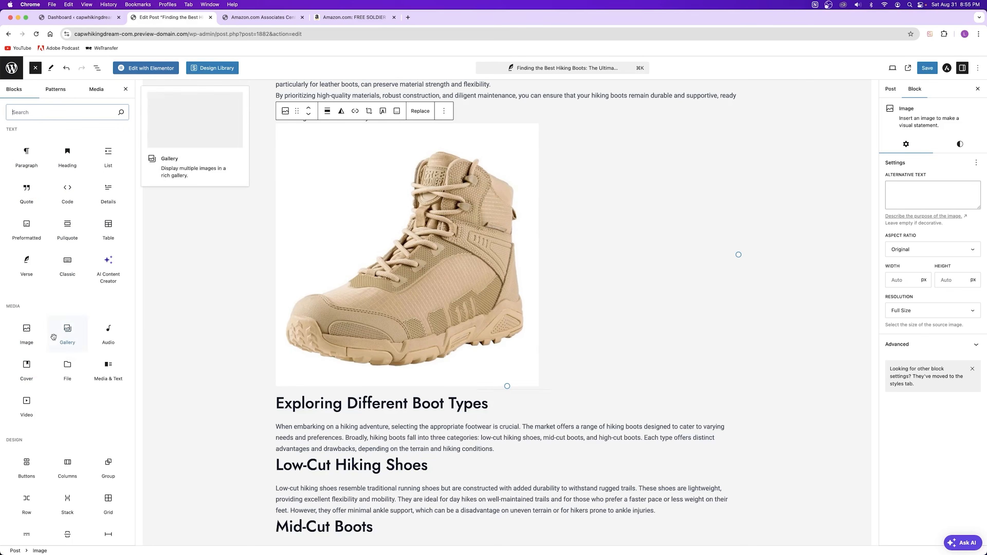
# - Add a 'Buy On Amazon' button under the boot image and save the post
pyautogui.moveTo(25, 470); pyautogui.dragTo(392, 389)
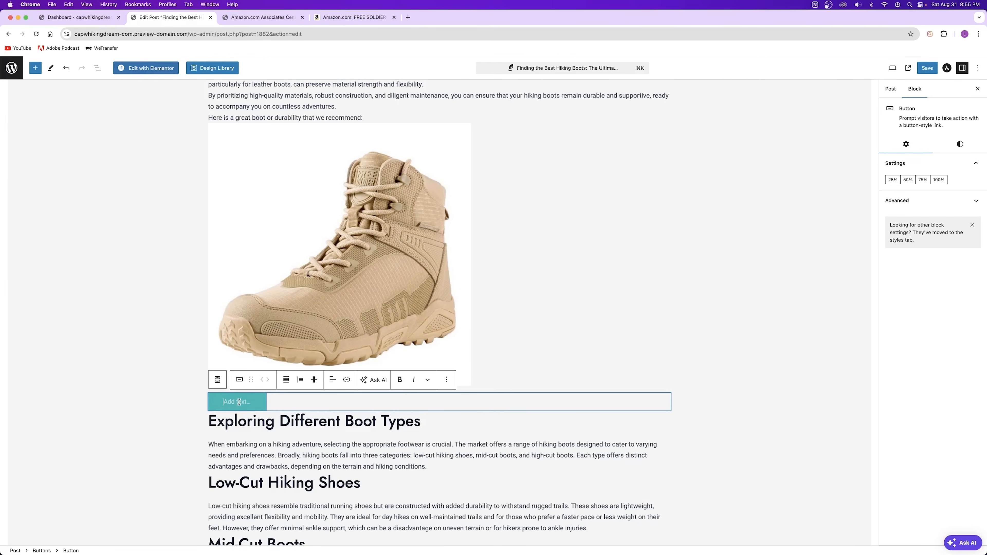
pyautogui.write('Buy On Amazon')
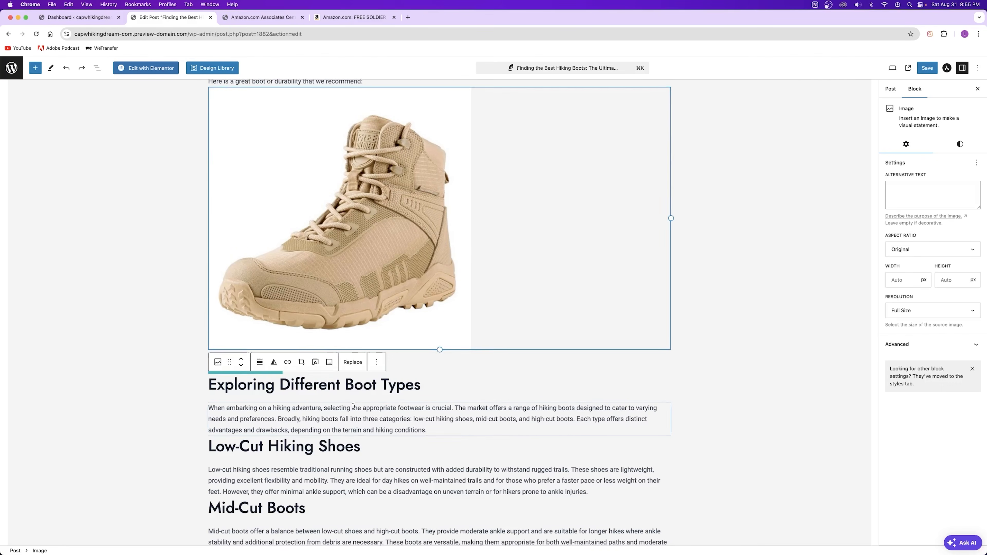
pyautogui.click(537, 327)
pyautogui.click(926, 68)
pyautogui.click(899, 68)
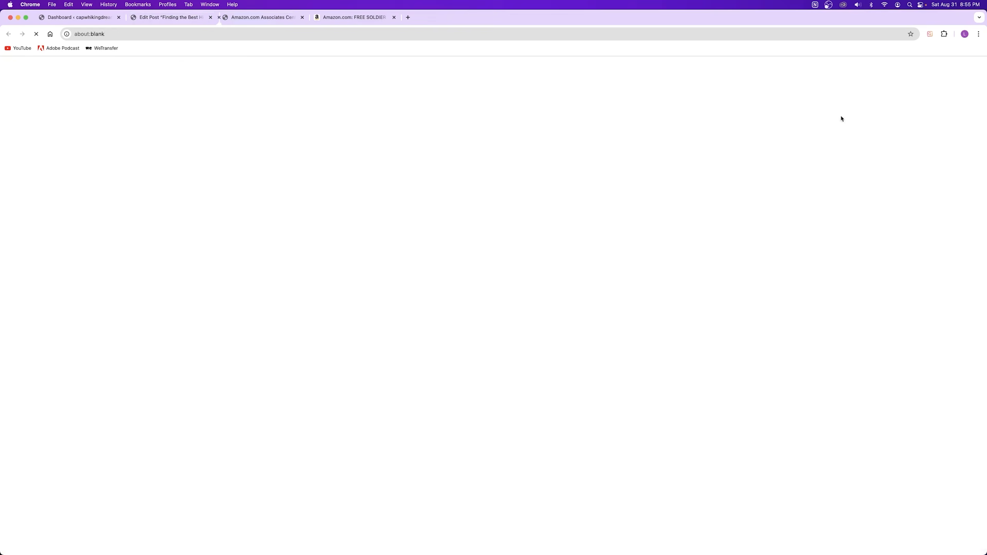
pyautogui.click(301, 18)
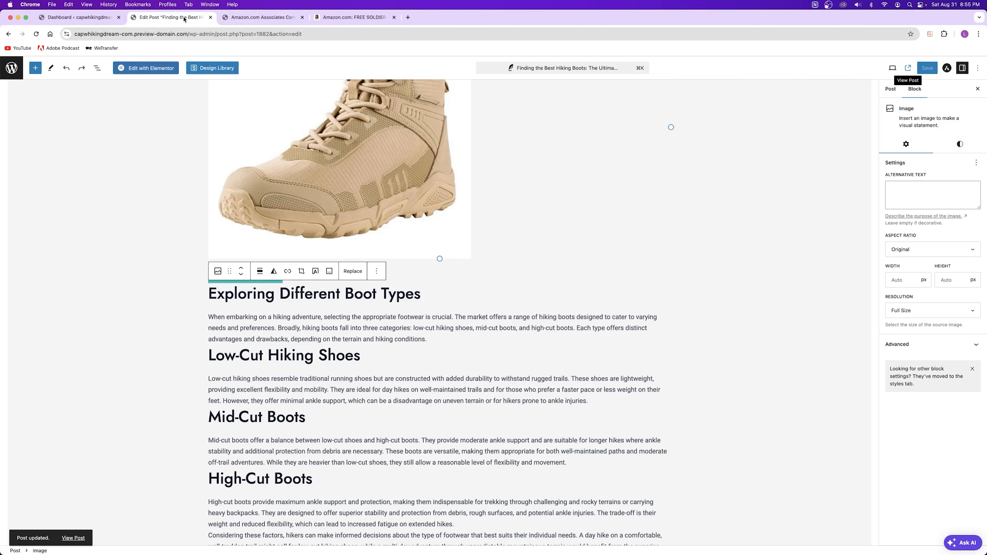
# - Link the Buy On Amazon button to the boot's SiteStripe short affiliate link and save
pyautogui.click(266, 279)
pyautogui.click(266, 280)
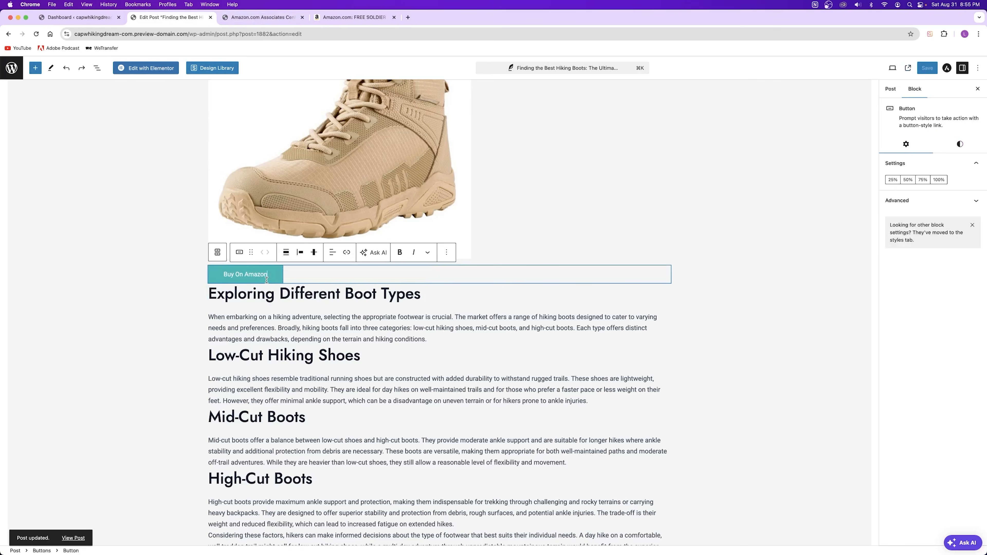
pyautogui.click(347, 253)
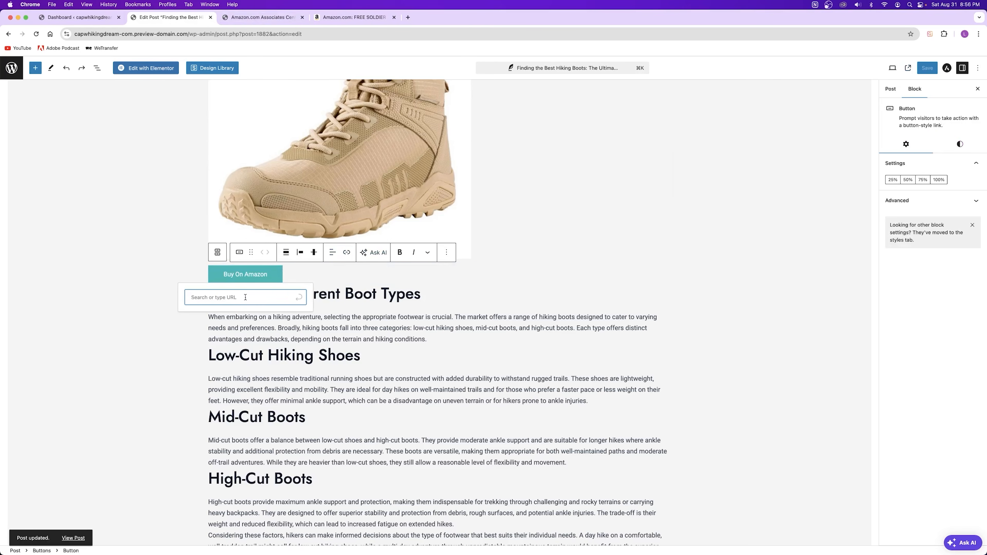
pyautogui.click(354, 17)
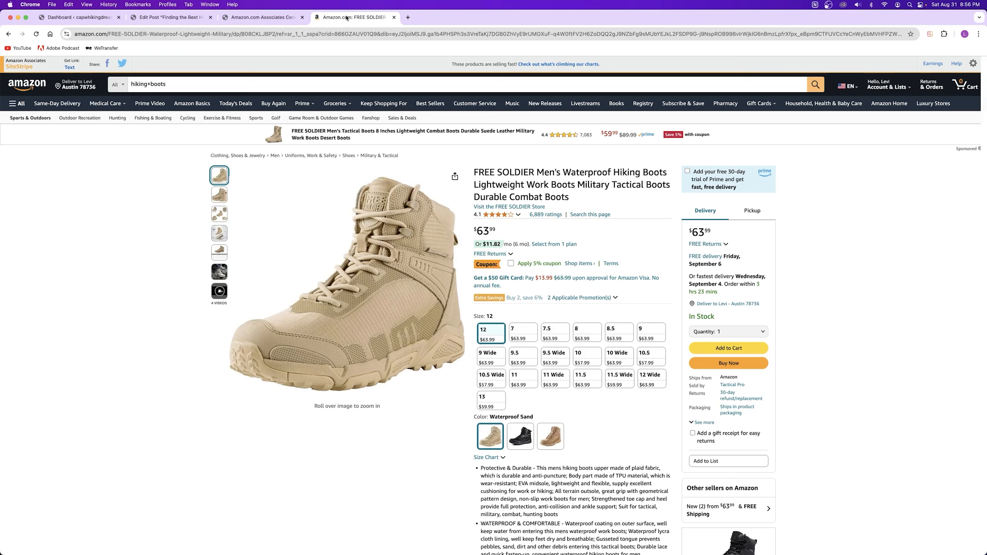
pyautogui.click(69, 67)
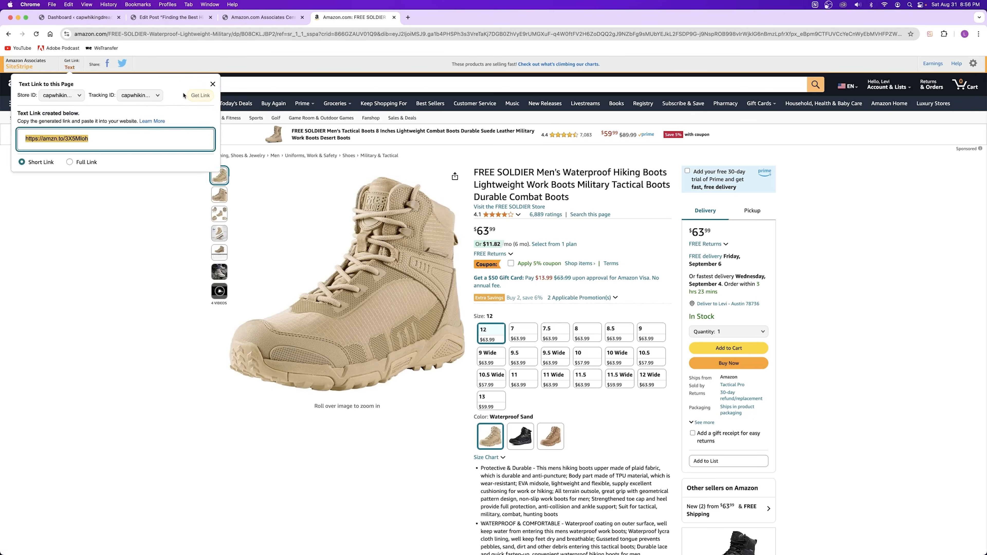
pyautogui.click(171, 17)
pyautogui.press('super+v')
pyautogui.press('Return')
pyautogui.click(904, 66)
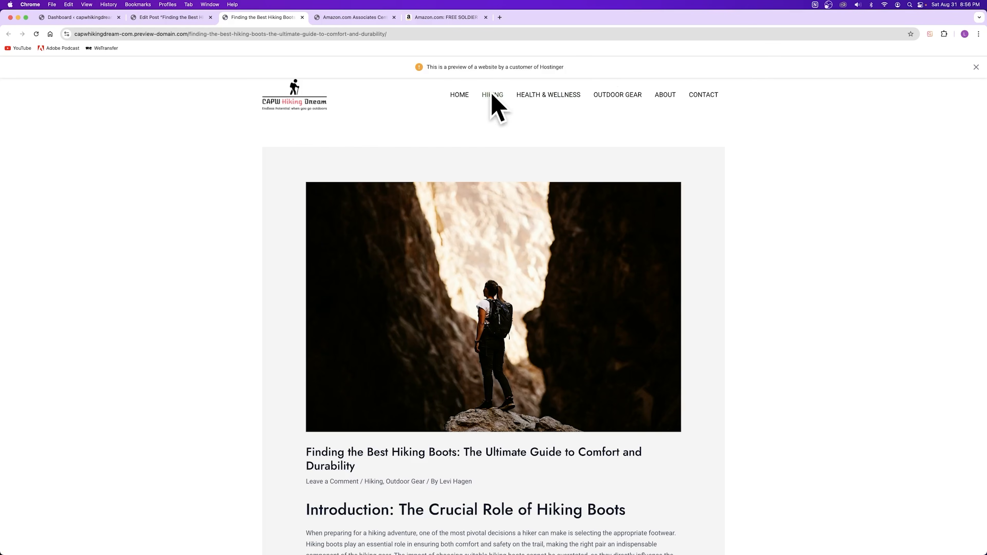
# - Test the live post's Buy On Amazon button, which opens the FREE SOLDIER boots page
pyautogui.scroll(-3, 420, 254)
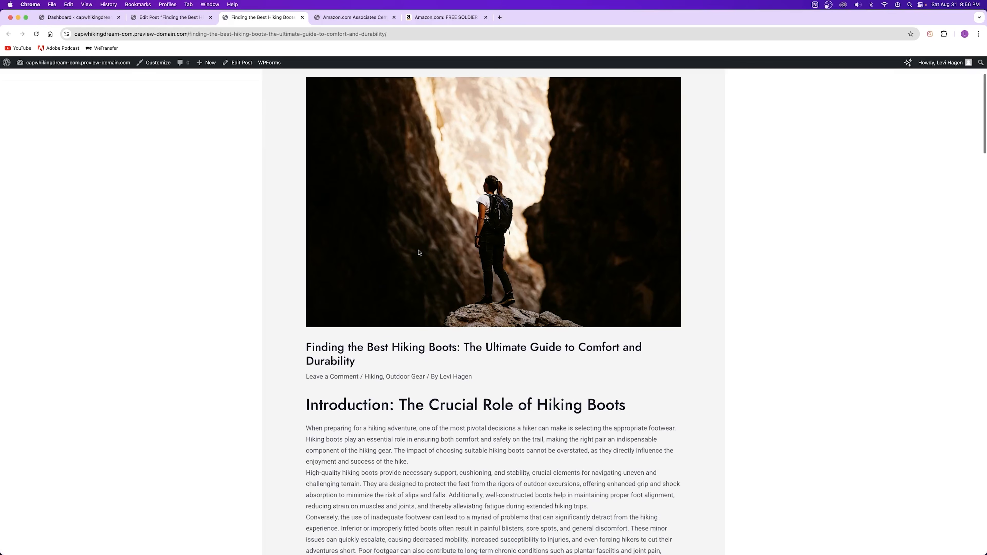
pyautogui.scroll(-17, 418, 252)
pyautogui.scroll(-20, 409, 249)
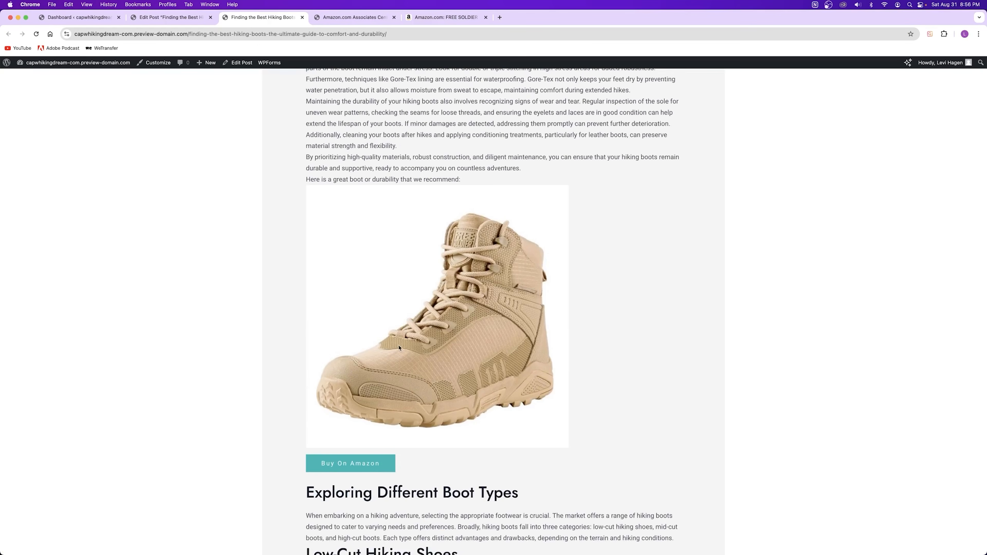
pyautogui.click(344, 468)
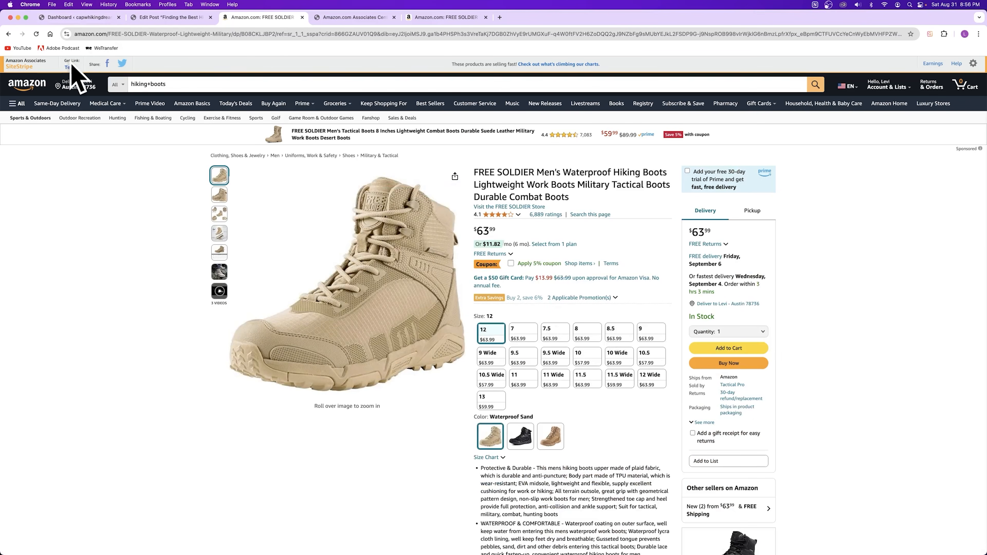
# - Change 'or' to 'for' so the sentence reads 'great boot for durability'
pyautogui.click(302, 17)
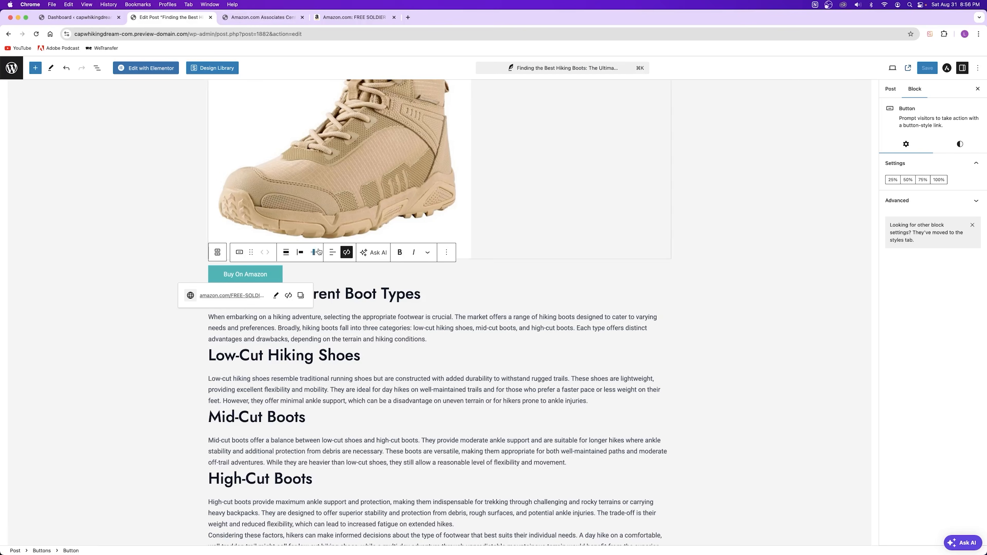
pyautogui.click(505, 235)
pyautogui.scroll(5, 497, 233)
pyautogui.click(259, 186)
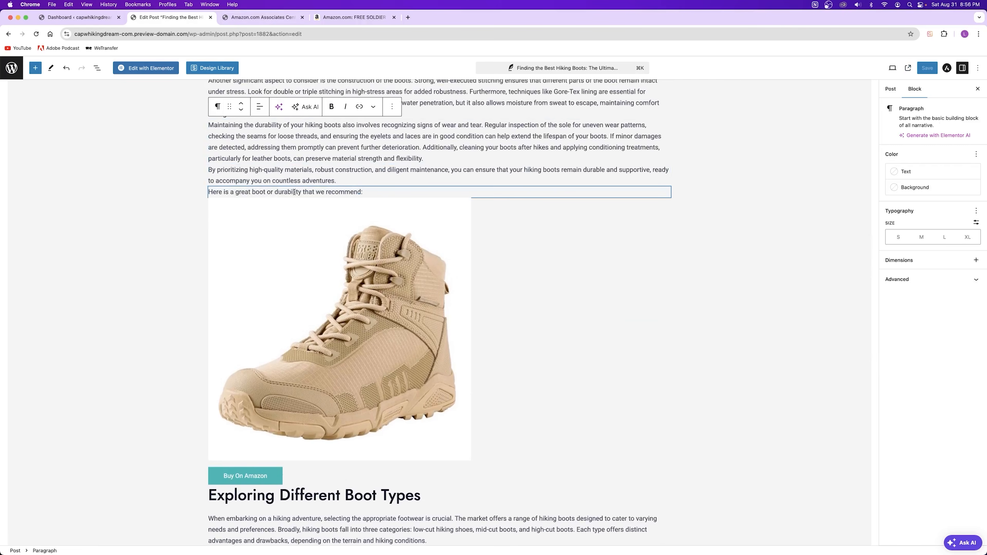
pyautogui.click(268, 191)
pyautogui.write('f')
# - Link the words 'great boot' to the Amazon boot page URL and save the post
pyautogui.moveTo(235, 192); pyautogui.dragTo(265, 192)
pyautogui.press('super+k')
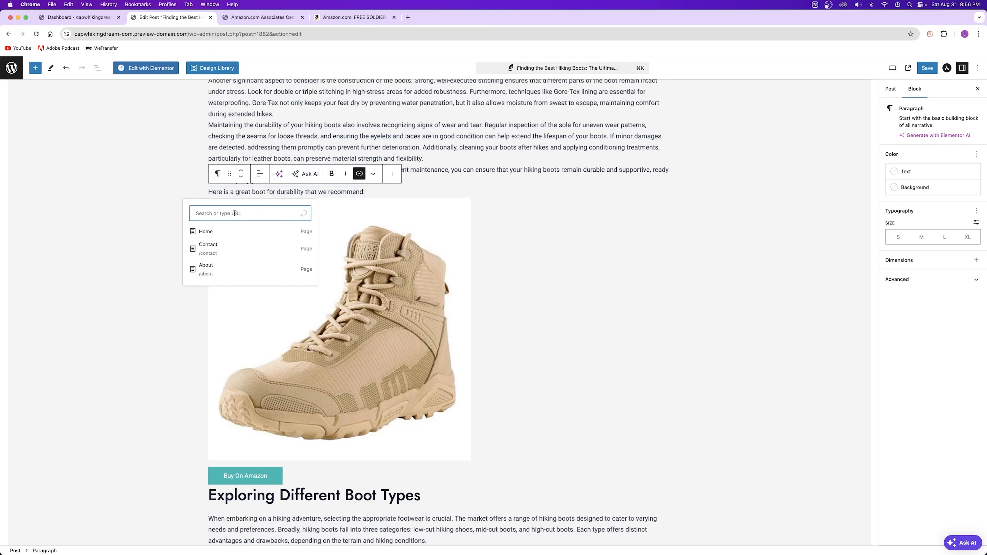
pyautogui.click(365, 175)
pyautogui.click(297, 192)
pyautogui.moveTo(235, 192); pyautogui.dragTo(265, 192)
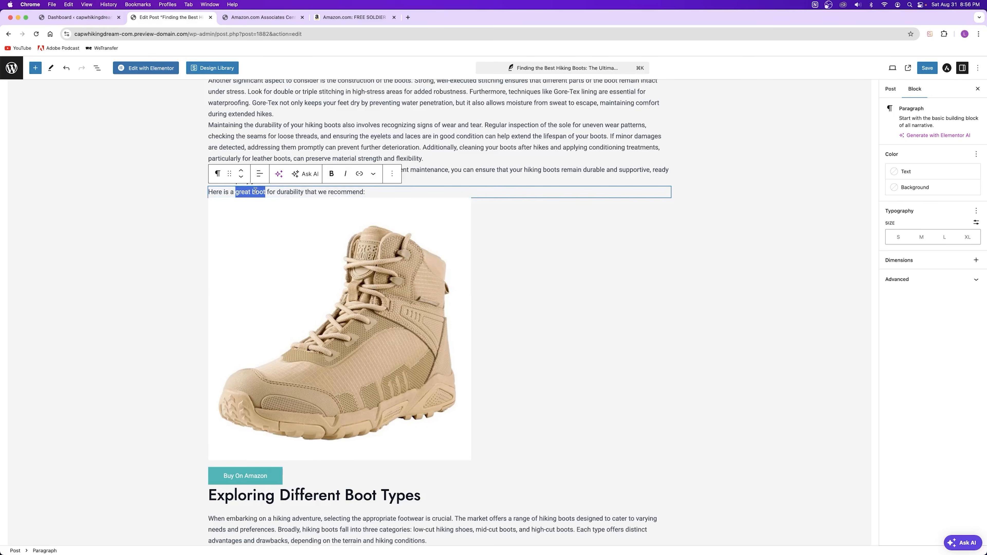
pyautogui.rightClick(256, 191)
pyautogui.click(224, 197)
pyautogui.click(298, 195)
pyautogui.moveTo(236, 192); pyautogui.dragTo(265, 192)
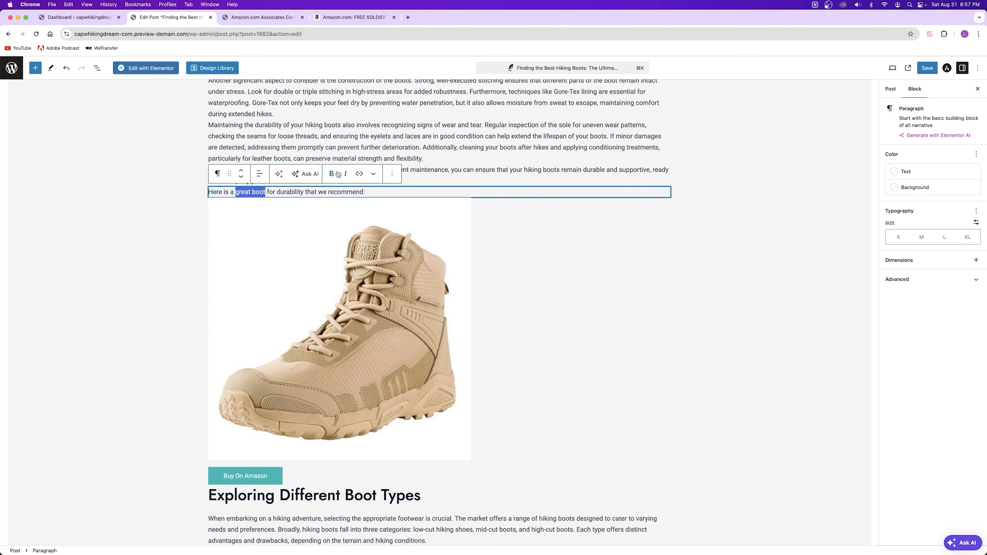
pyautogui.click(360, 175)
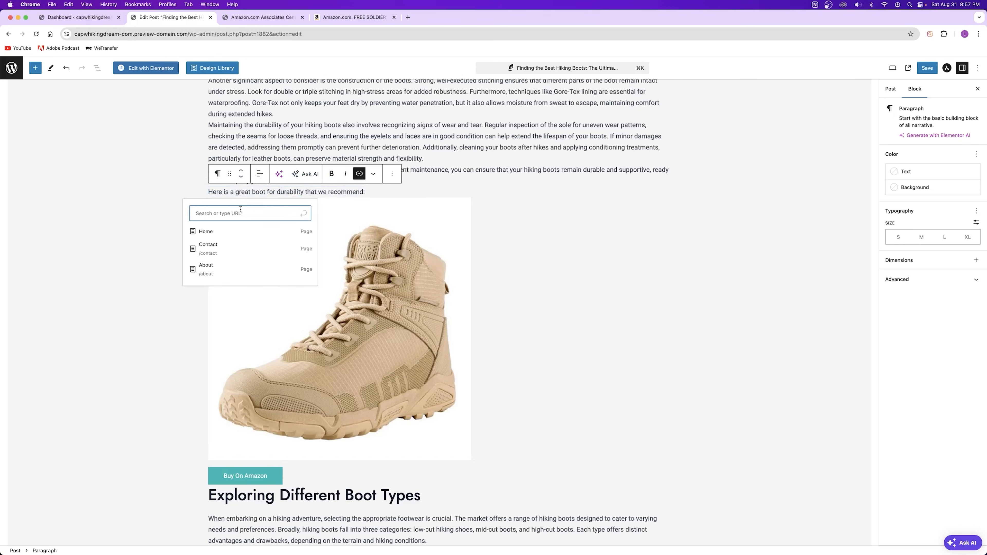
pyautogui.press('super+v')
pyautogui.click(272, 234)
pyautogui.click(926, 68)
# - On the live post, test that the 'great boot' link opens the Amazon boot page
pyautogui.click(907, 68)
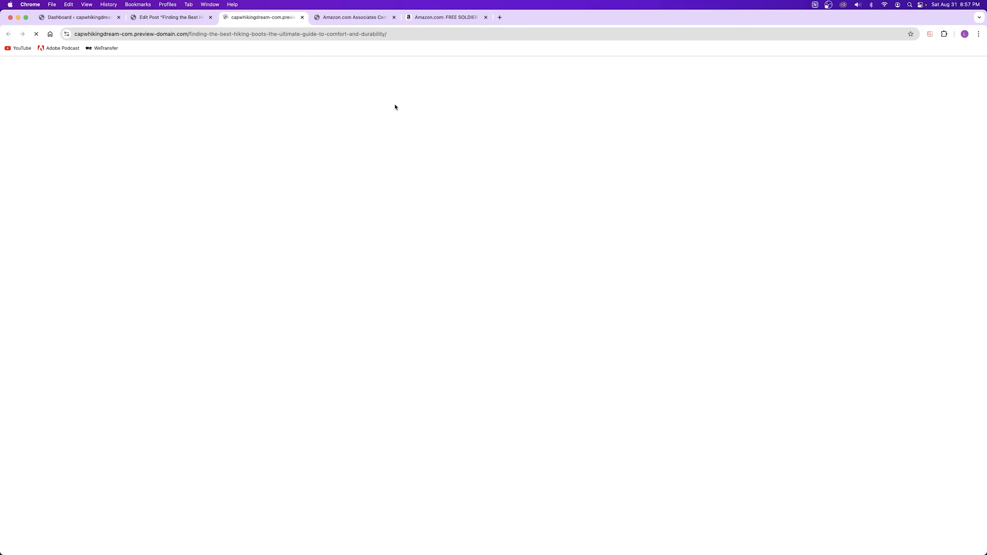
pyautogui.scroll(-15, 389, 116)
pyautogui.scroll(-8, 385, 125)
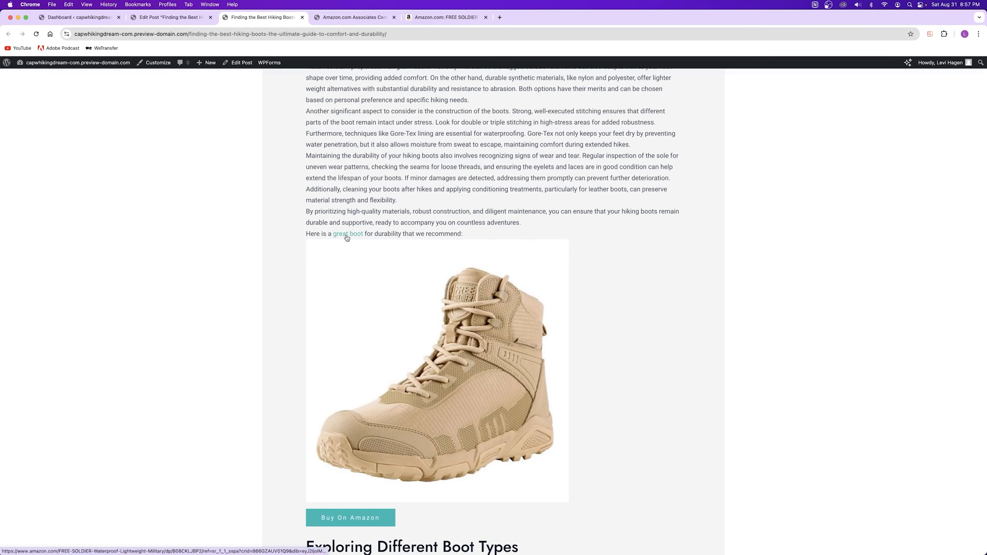
pyautogui.click(347, 238)
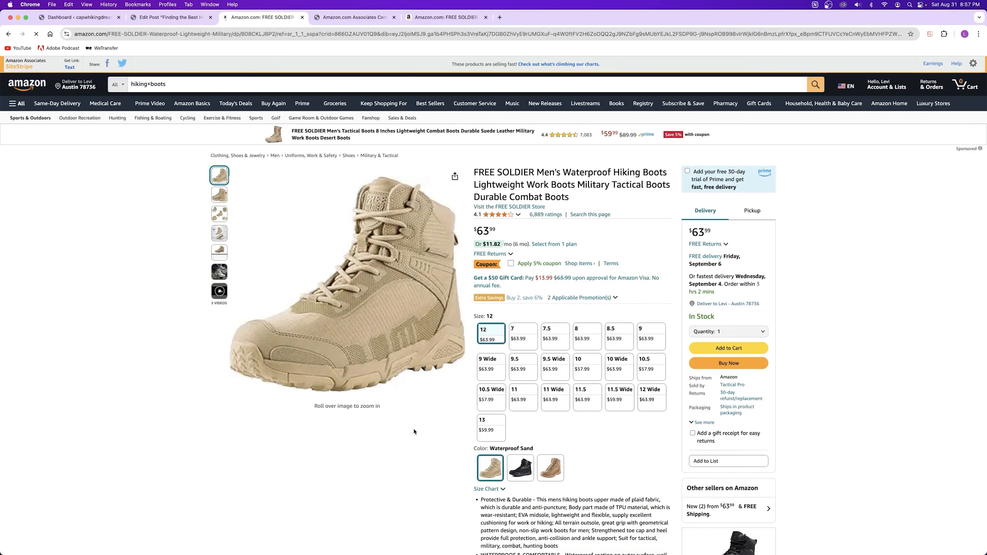
# - Close the three Amazon tabs and the post editor tab, leaving only the dashboard
pyautogui.click(303, 17)
pyautogui.click(302, 17)
pyautogui.click(302, 17)
pyautogui.scroll(15, 507, 227)
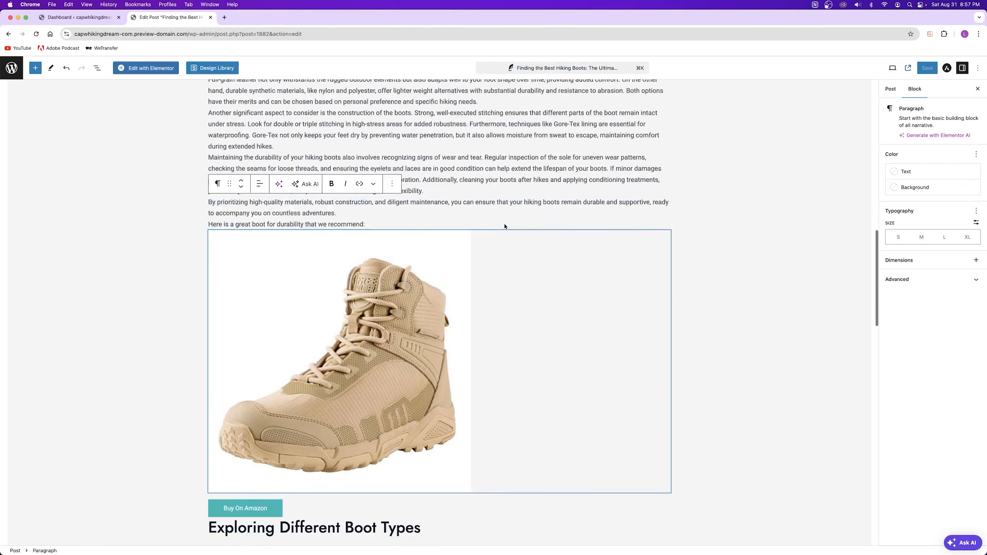
pyautogui.click(210, 17)
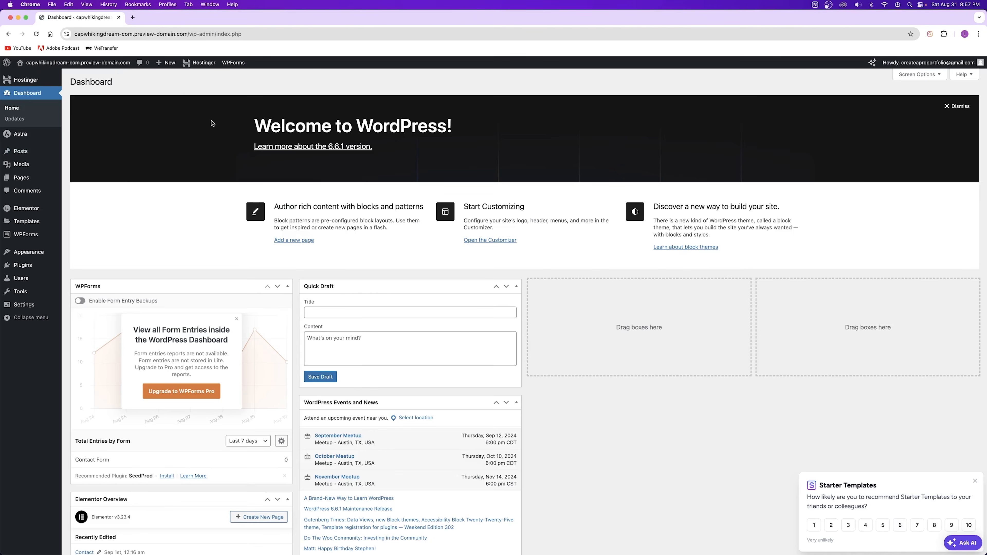